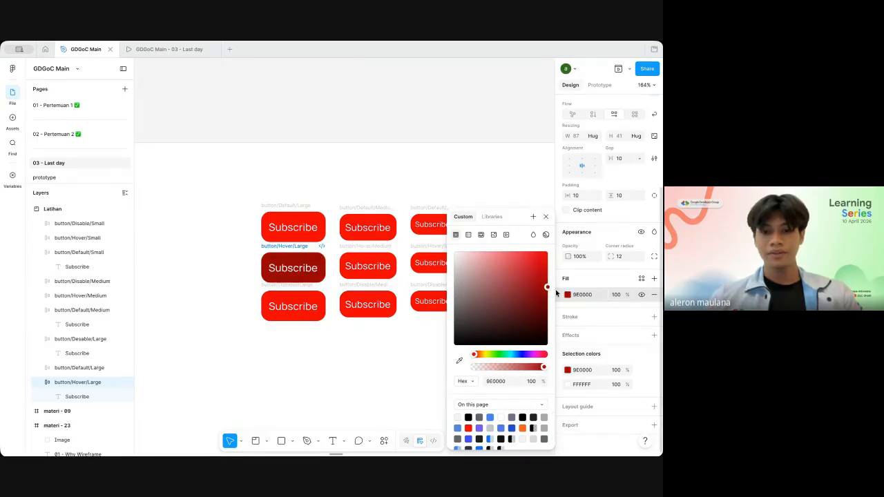
# Step: Apply the large hover button's fill 9E0000 to the medium and small hover Subscribe buttons
pyautogui.click(590, 295)
pyautogui.press('super+c')
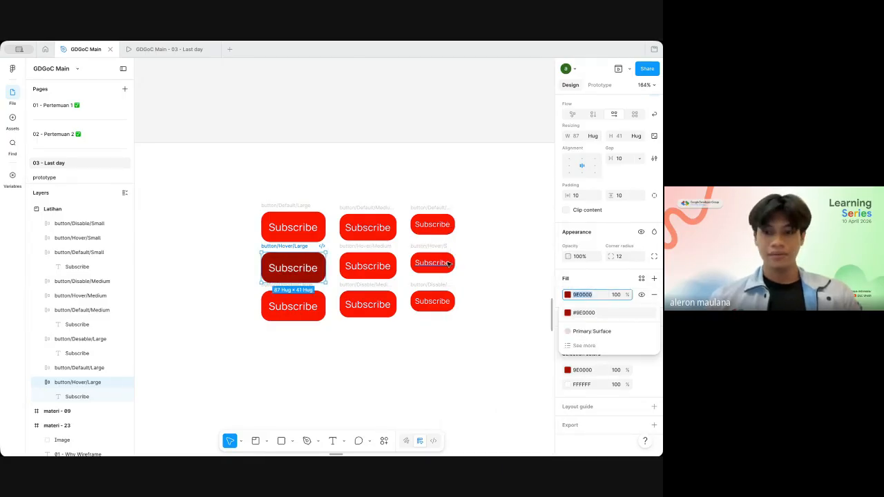
pyautogui.click(380, 259)
pyautogui.click(596, 294)
pyautogui.press('super+v')
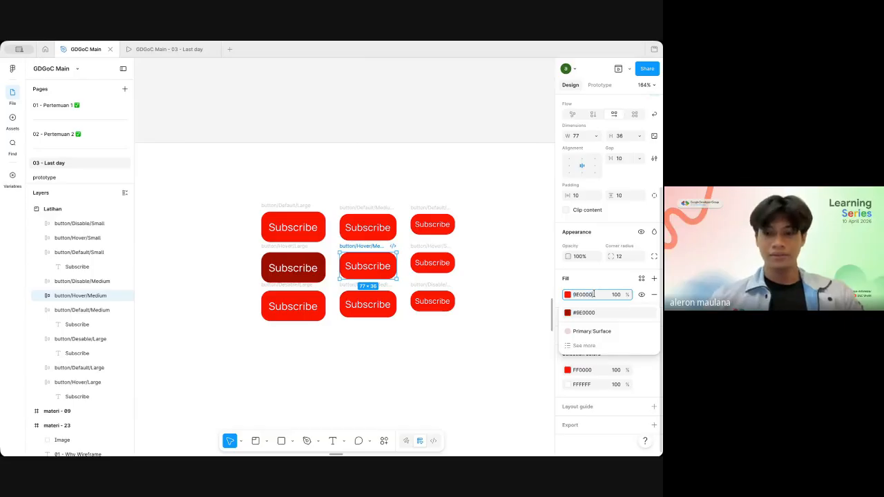
pyautogui.click(428, 252)
pyautogui.click(584, 295)
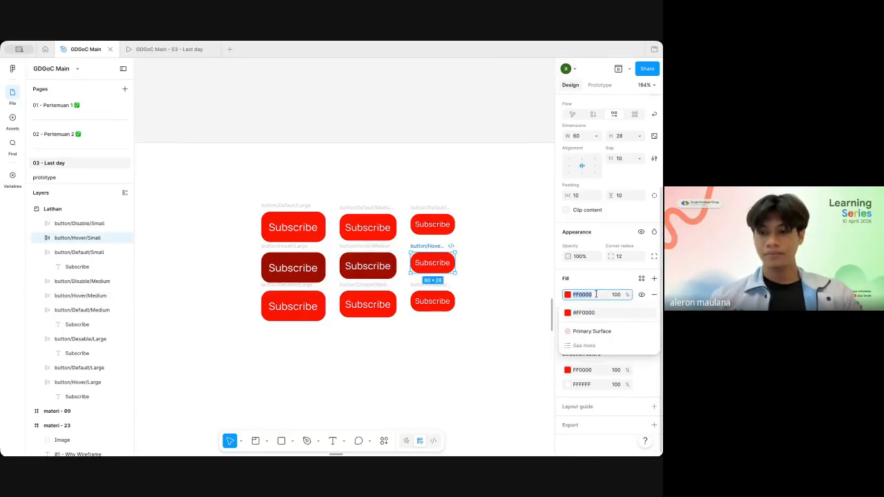
pyautogui.press('super+v')
pyautogui.press('Return')
pyautogui.hscroll(-3, 414, 276)
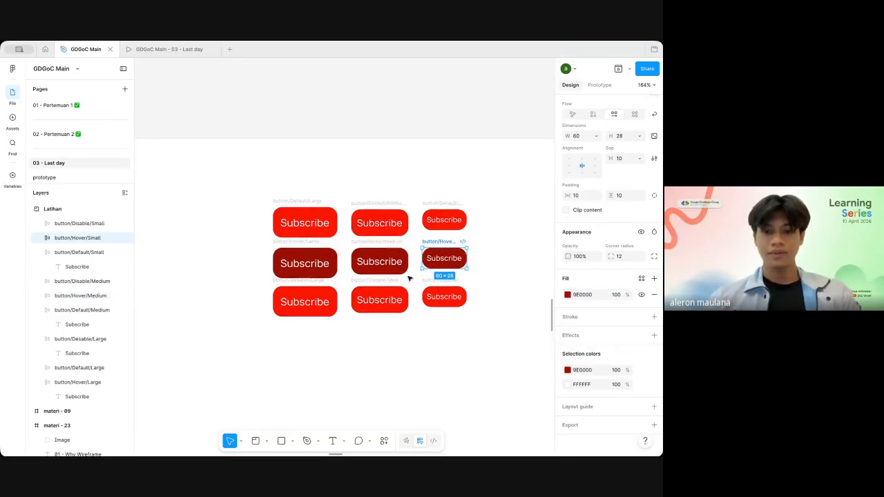
# Step: Set the fill of the large disabled Subscribe button to light red FF7474
pyautogui.click(362, 272)
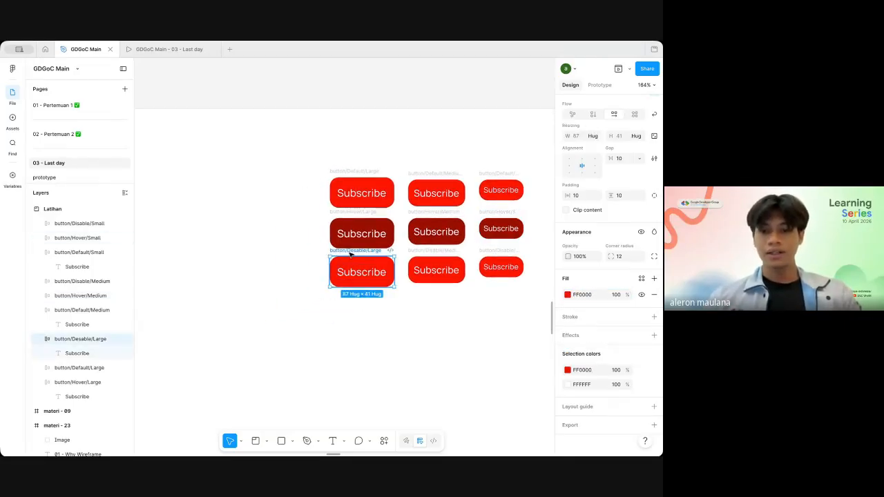
pyautogui.click(568, 296)
pyautogui.moveTo(546, 257); pyautogui.dragTo(505, 252)
pyautogui.hscroll(3, 429, 296)
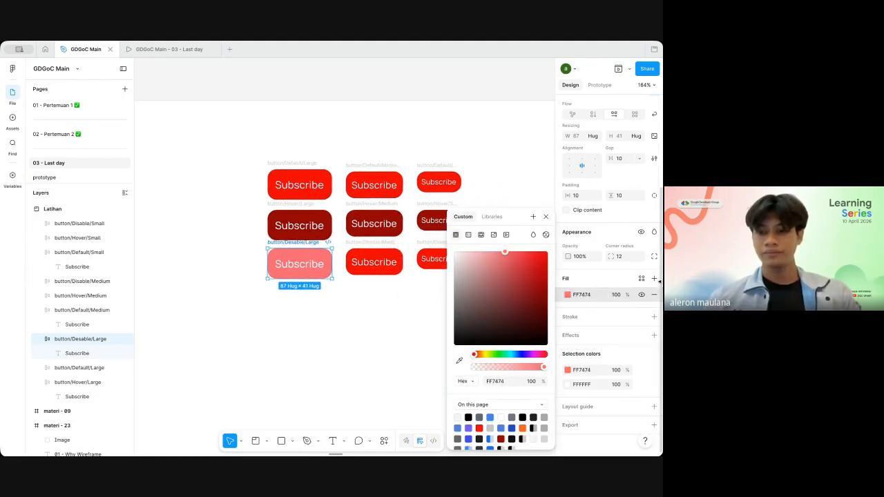
# Step: Try to paste the large disabled button's fill hex code onto the medium disabled button
pyautogui.click(596, 301)
pyautogui.click(397, 257)
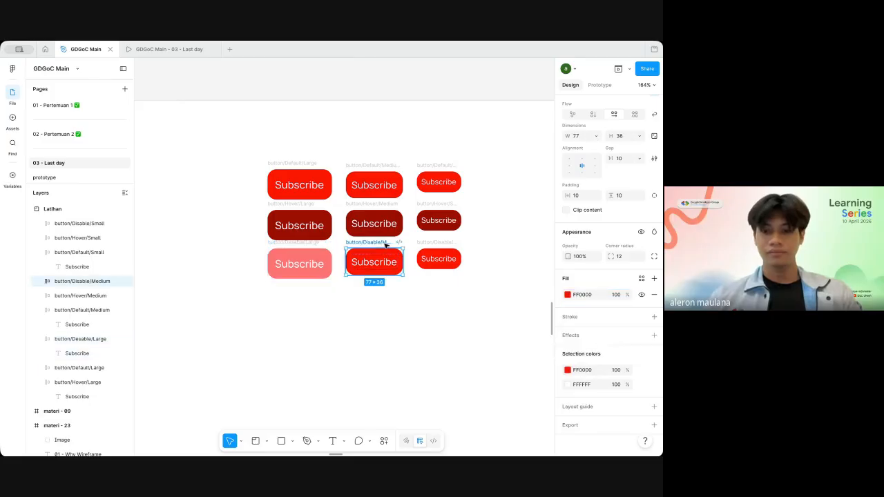
pyautogui.click(595, 295)
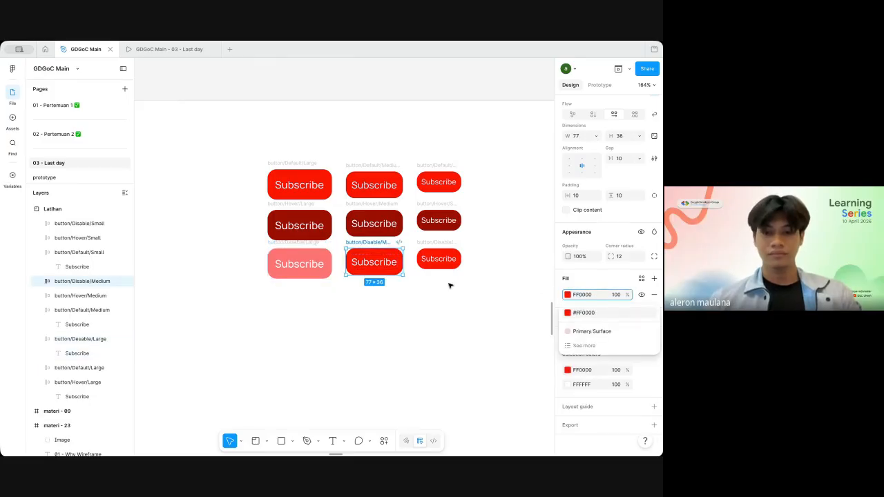
pyautogui.write('1')
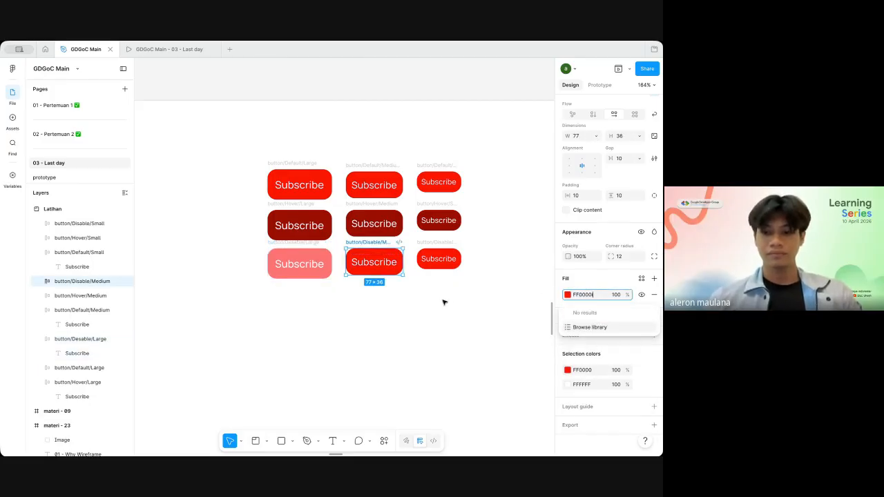
pyautogui.press('Return')
pyautogui.click(442, 302)
# Step: Sample the large disabled button's light red FF7474 as the fill of the medium and small disabled buttons
pyautogui.click(374, 245)
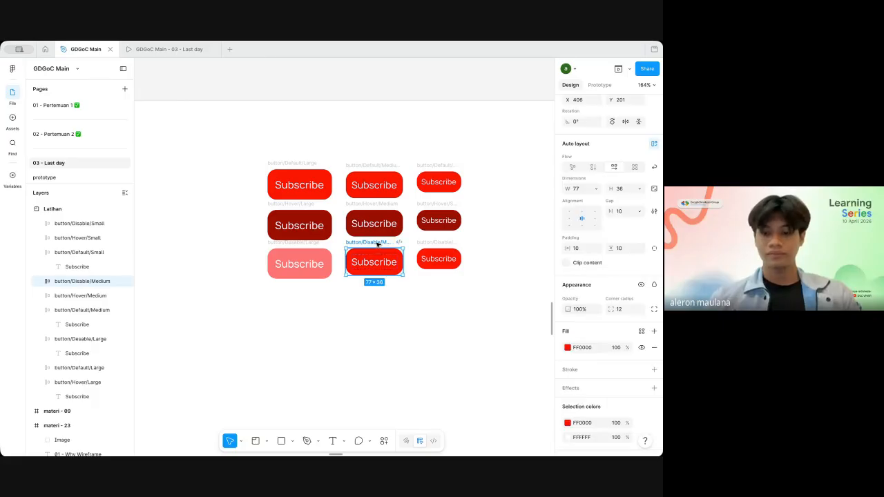
pyautogui.press('i')
pyautogui.click(325, 254)
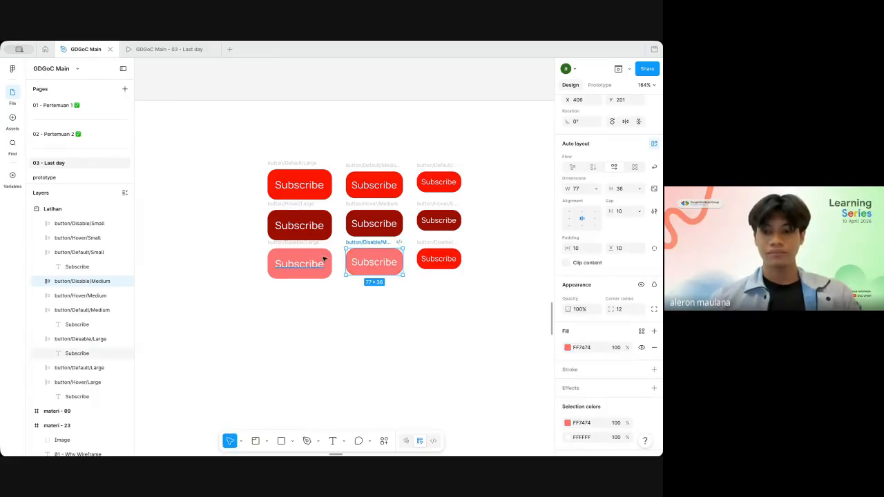
pyautogui.click(429, 243)
pyautogui.press('i')
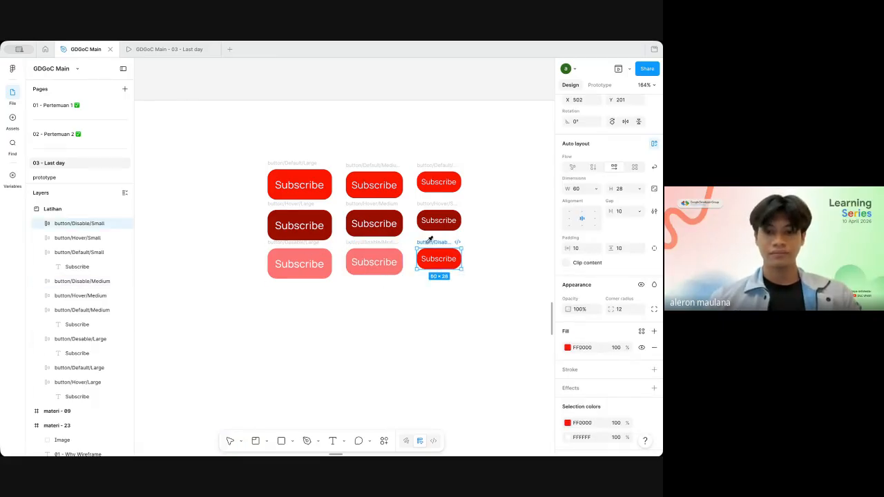
pyautogui.click(329, 251)
pyautogui.click(387, 303)
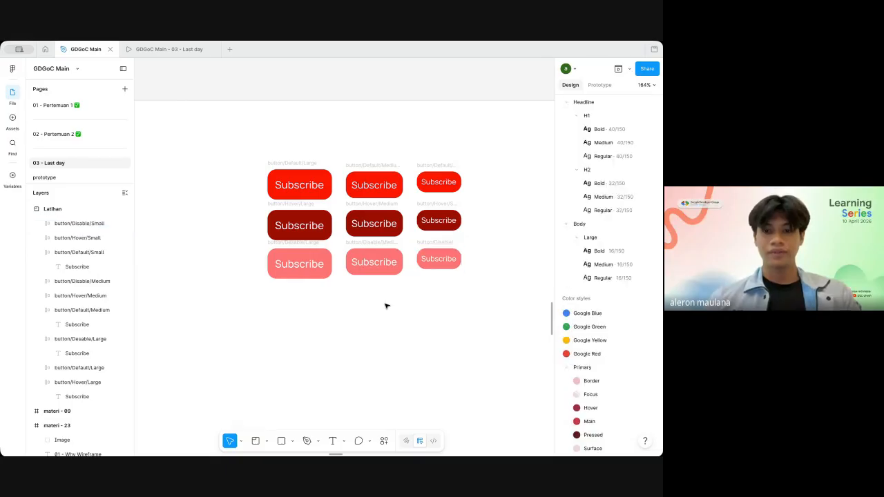
# Step: Combine all nine Subscribe buttons in the Latihan section into one component set
pyautogui.scroll(-3, 387, 304)
pyautogui.moveTo(274, 179); pyautogui.dragTo(483, 348)
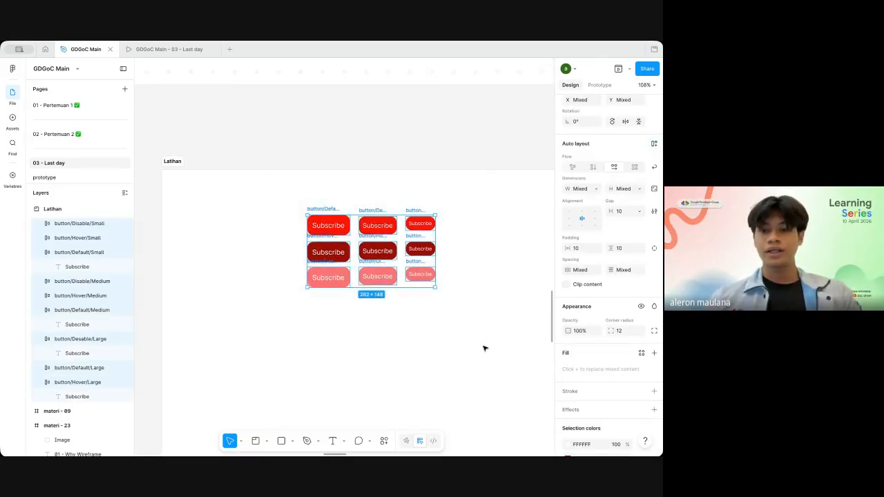
pyautogui.scroll(2, 636, 134)
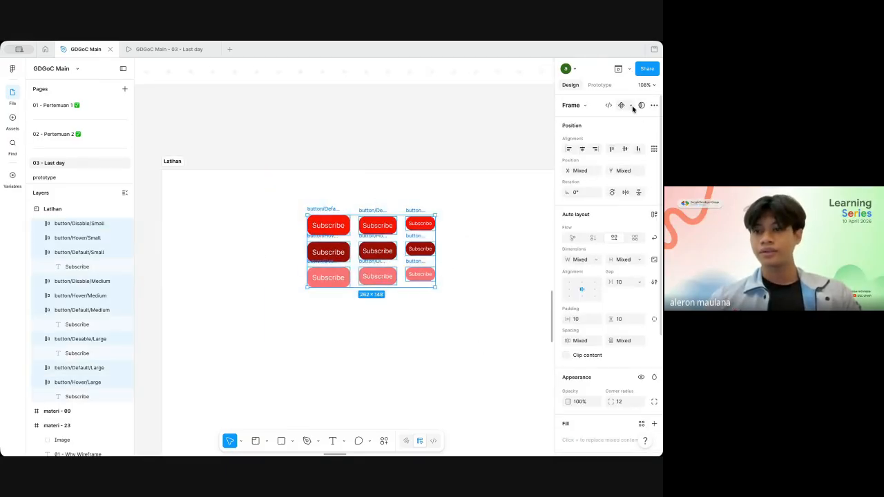
pyautogui.click(630, 106)
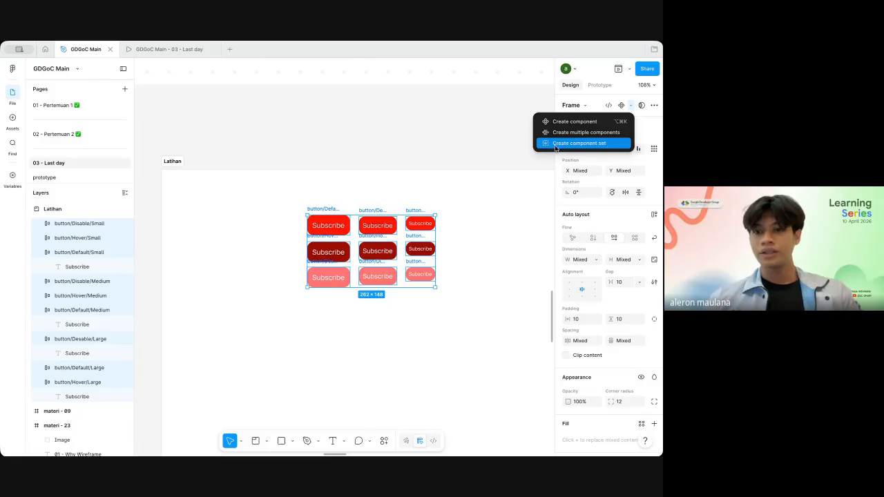
pyautogui.click(594, 143)
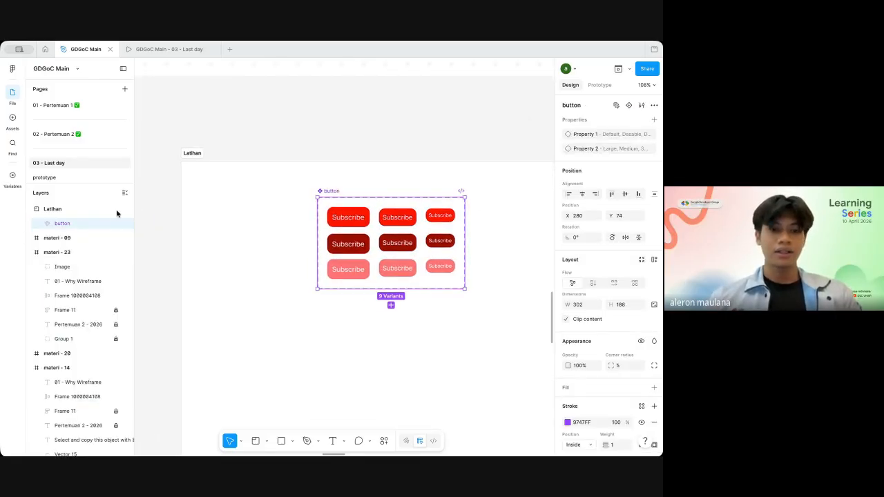
# Step: Examine the Default Large variant, the variant layers, and the available options of Property 1 and Property 2
pyautogui.click(334, 209)
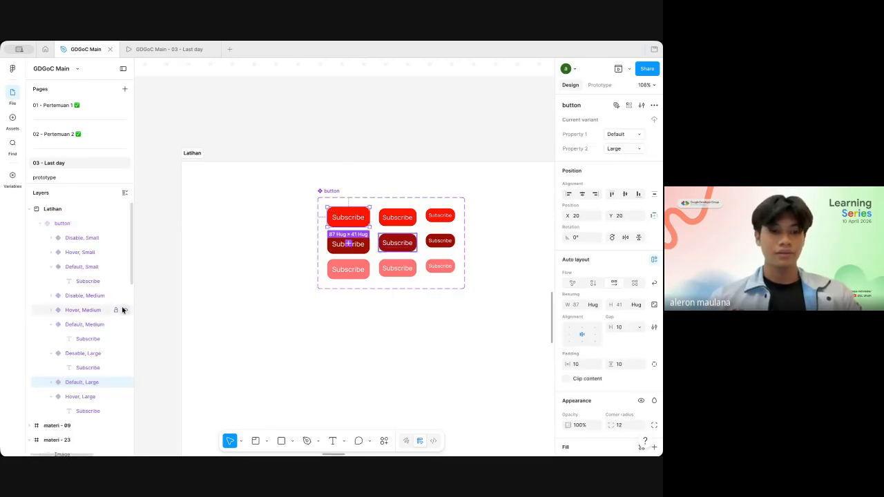
pyautogui.scroll(5, 348, 257)
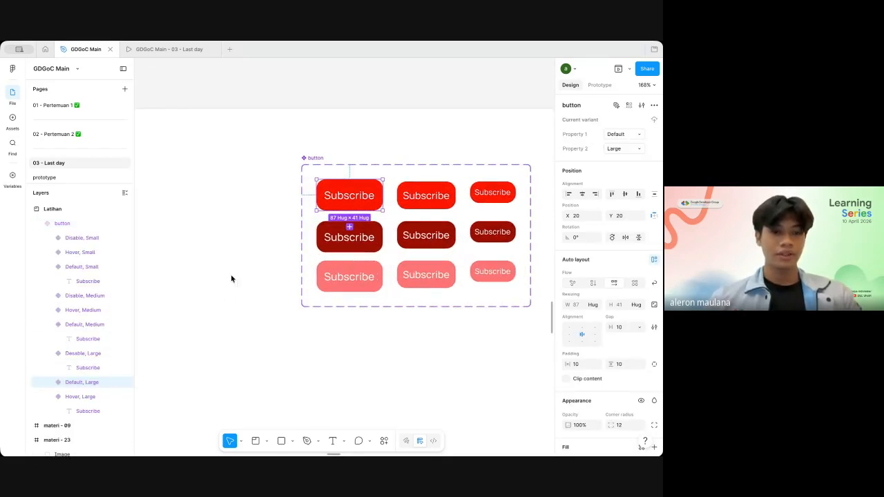
pyautogui.click(51, 240)
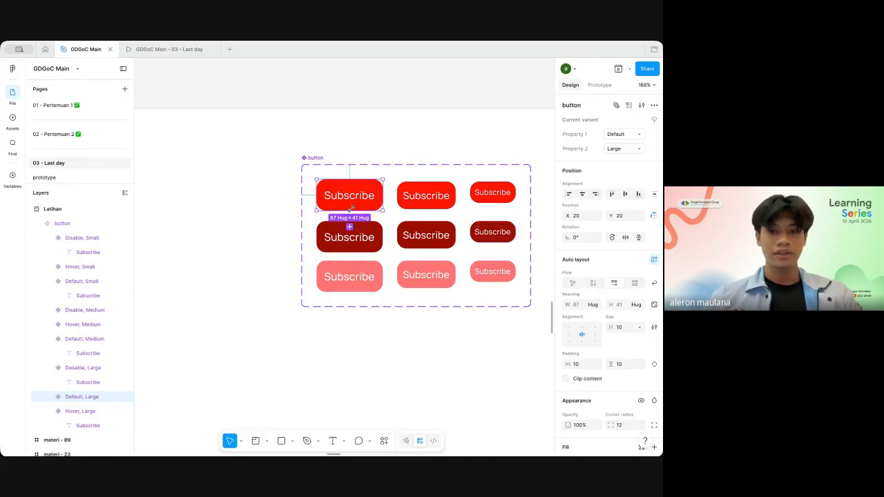
pyautogui.hscroll(-1, 384, 207)
pyautogui.scroll(-2, 398, 200)
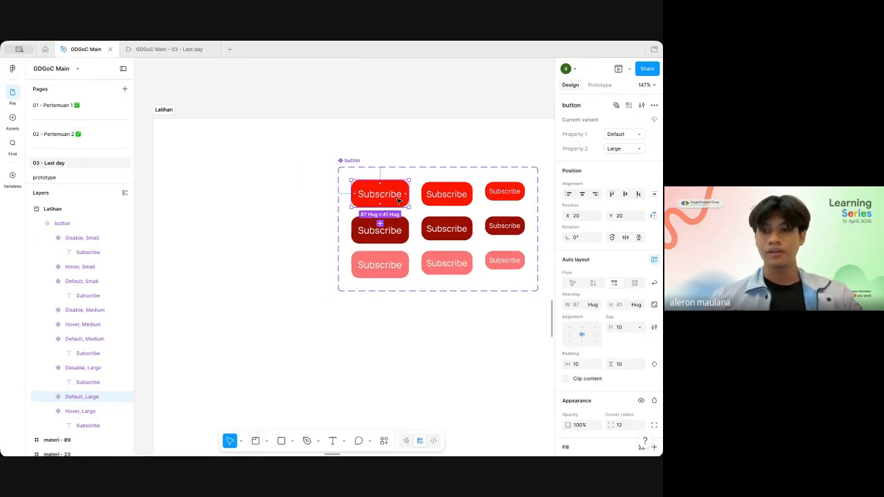
pyautogui.click(640, 136)
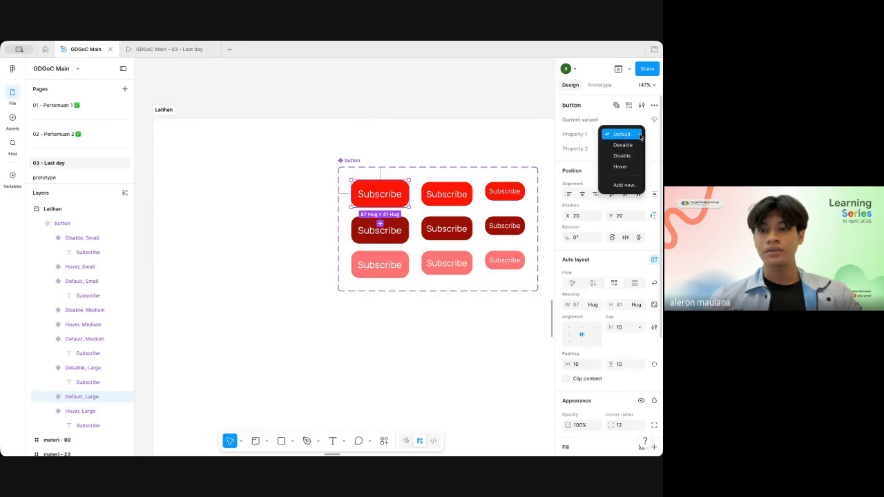
pyautogui.click(639, 136)
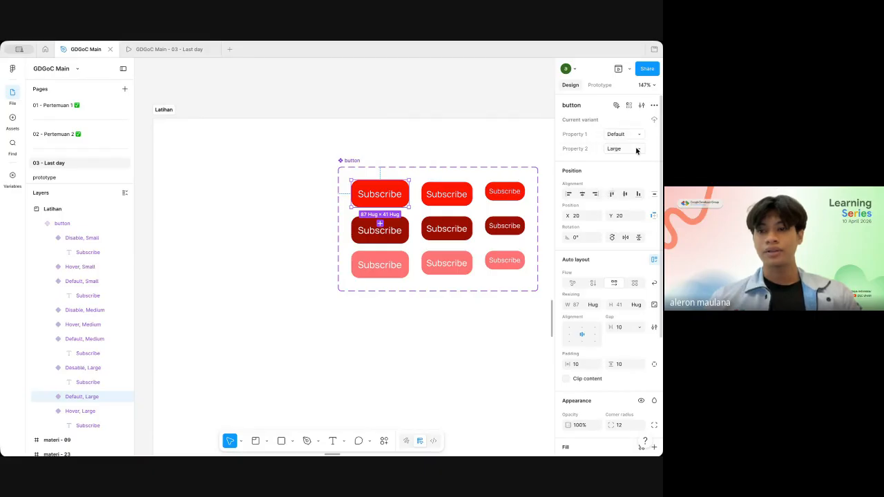
pyautogui.click(636, 150)
pyautogui.click(455, 139)
pyautogui.click(454, 139)
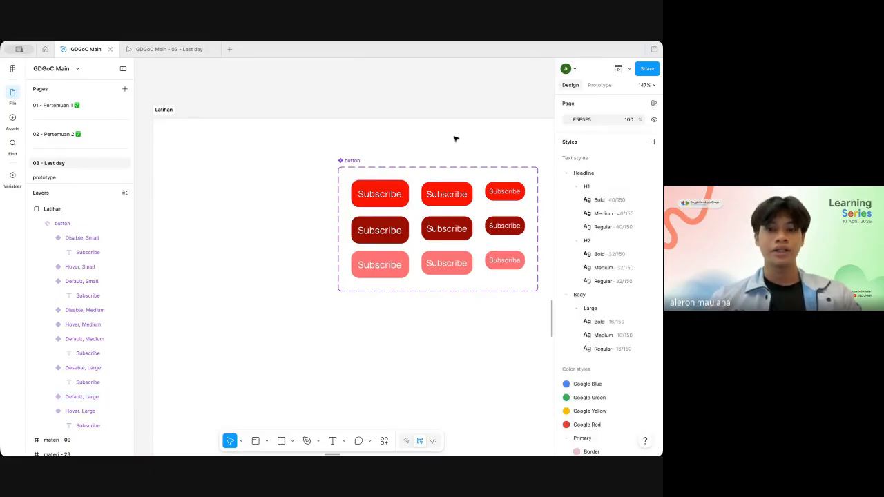
# Step: Search the assets for "butoo" and place an instance of the red Subscribe button component beside the component set
pyautogui.hscroll(-2, 455, 139)
pyautogui.hotkey('ctrl', 'k')
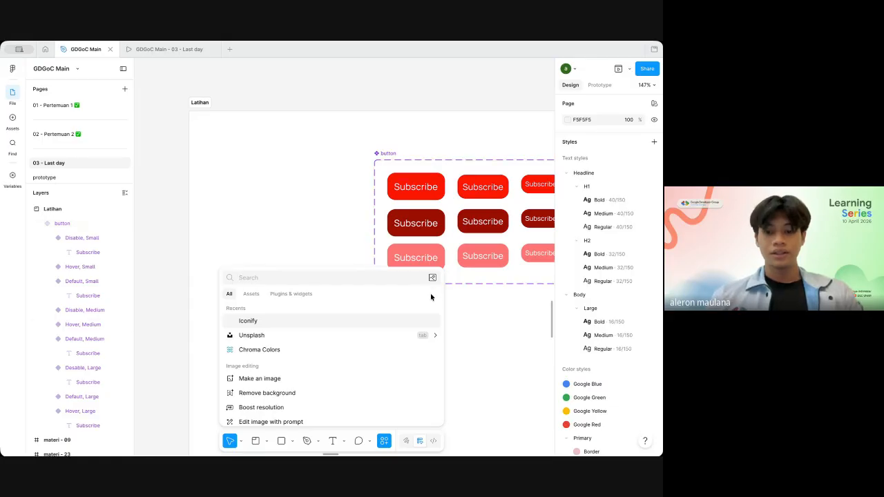
pyautogui.write('butoo')
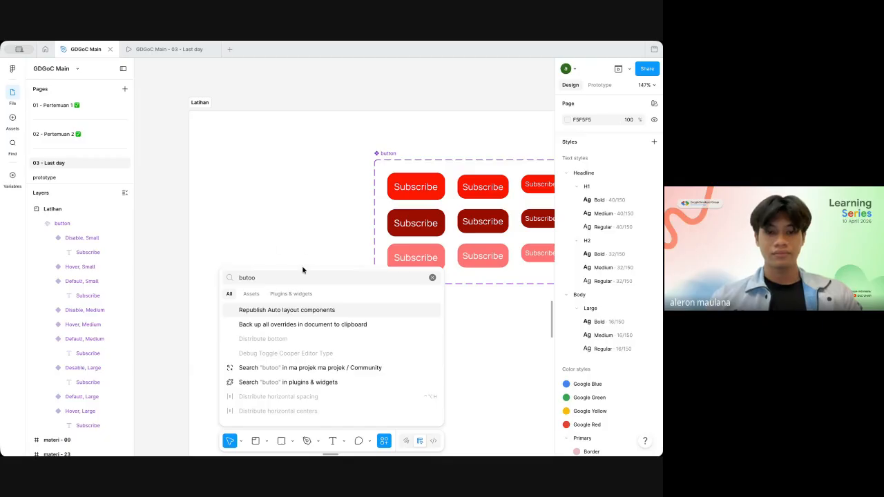
pyautogui.click(252, 294)
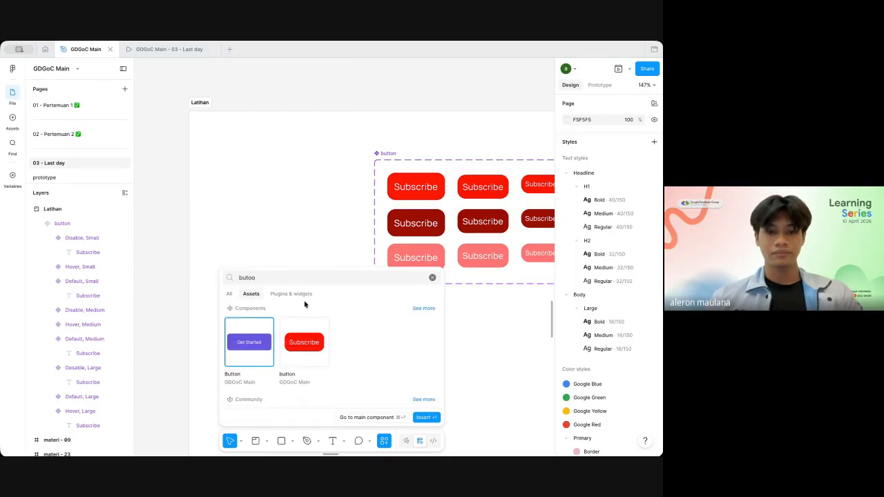
pyautogui.moveTo(304, 342); pyautogui.dragTo(286, 216)
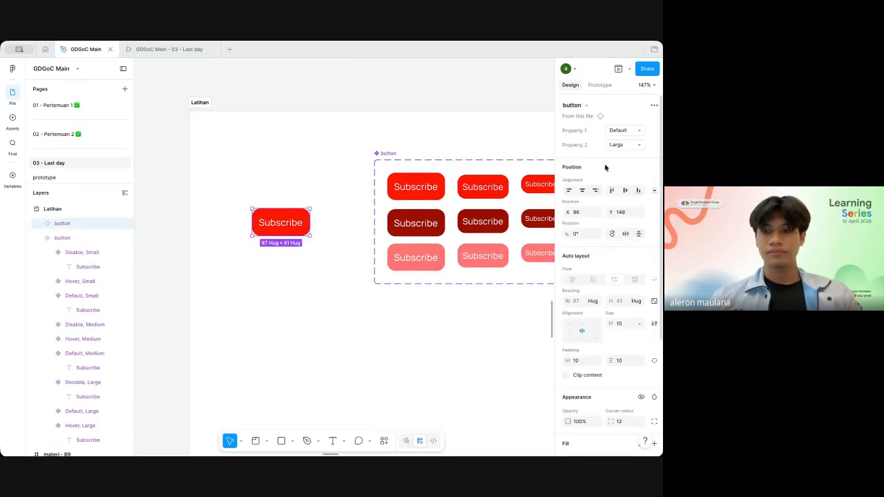
# Step: Test the instance with Property 1 Desable and Property 2 Medium, return Property 1 to Desable, and delete the instance
pyautogui.click(636, 130)
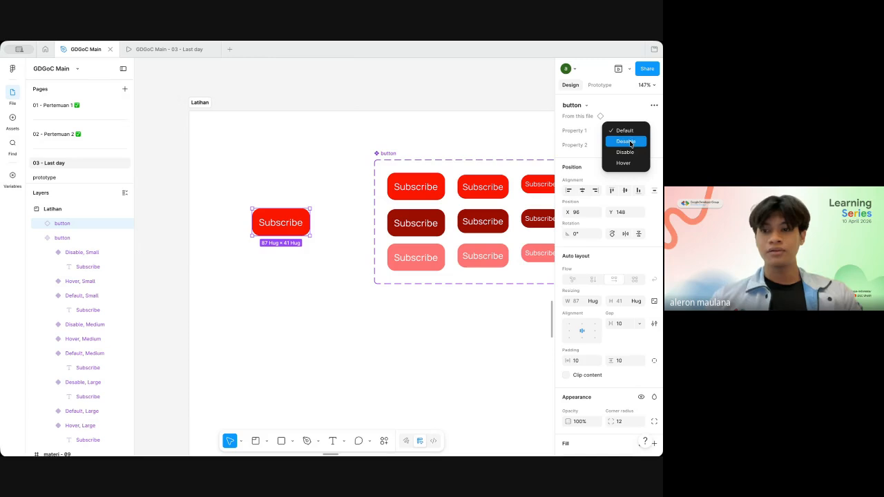
pyautogui.click(630, 141)
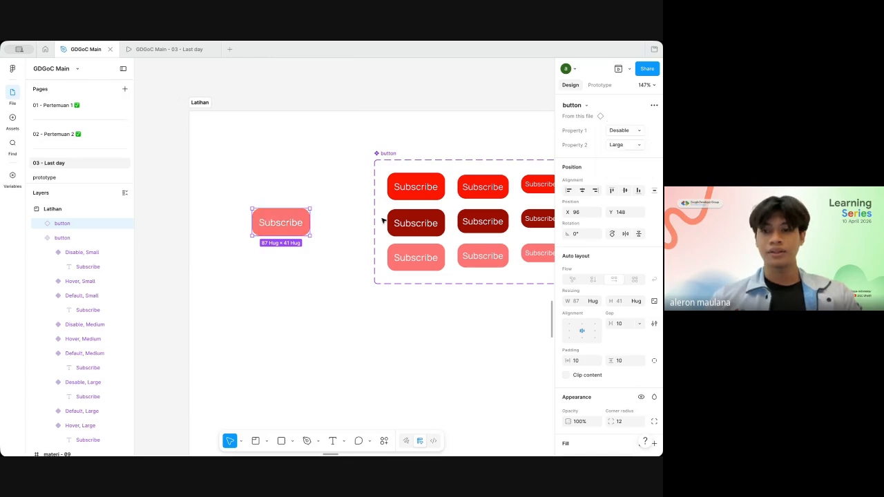
pyautogui.click(637, 145)
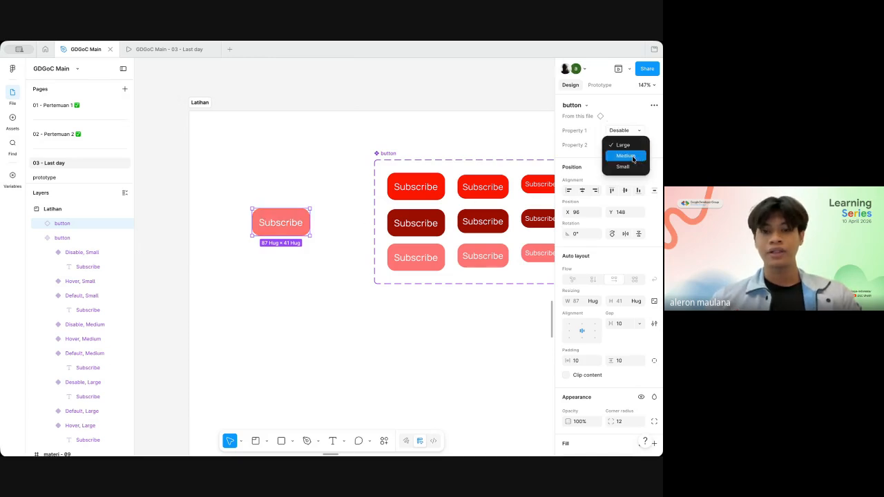
pyautogui.click(633, 159)
pyautogui.click(638, 133)
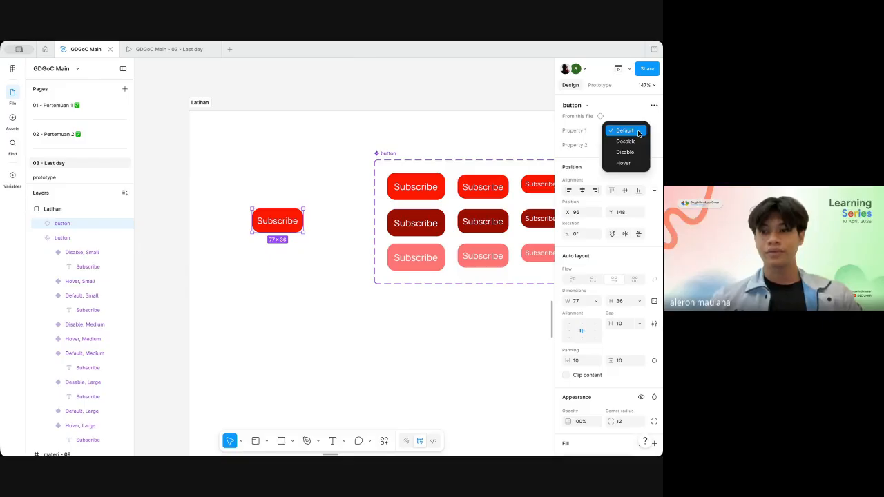
pyautogui.click(632, 141)
pyautogui.scroll(-5, 551, 193)
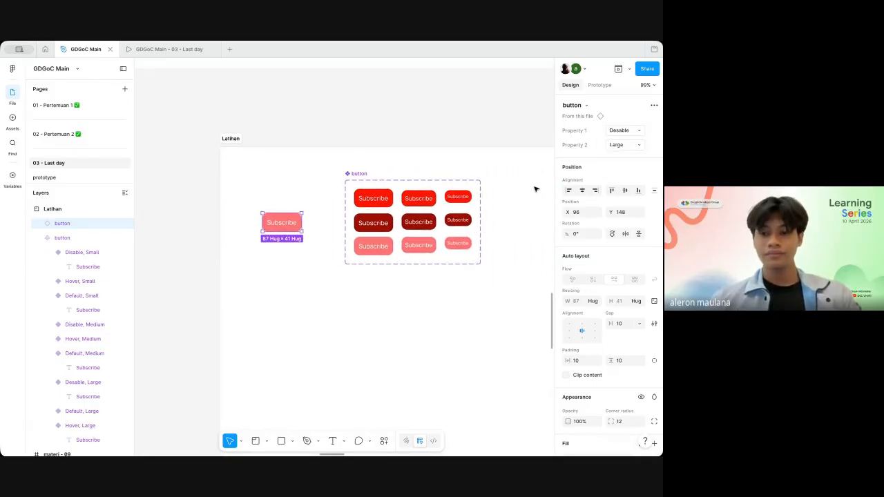
pyautogui.click(535, 188)
# Step: Examine the Property 1 and Property 2 values of the individual variants in the Subscribe button set
pyautogui.click(419, 198)
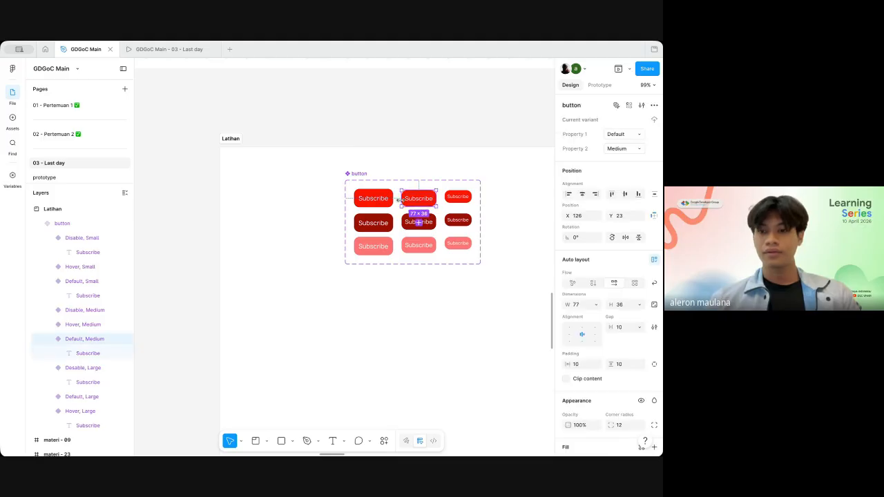
pyautogui.click(457, 198)
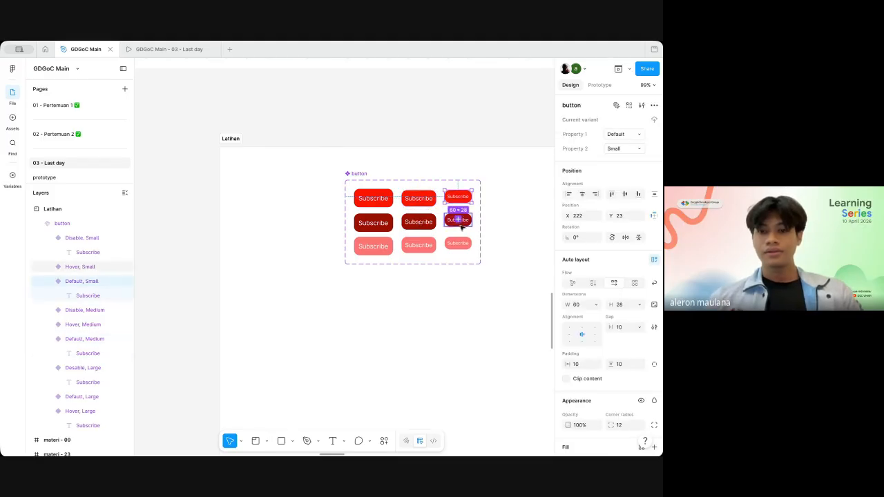
pyautogui.click(458, 220)
pyautogui.scroll(5, 522, 200)
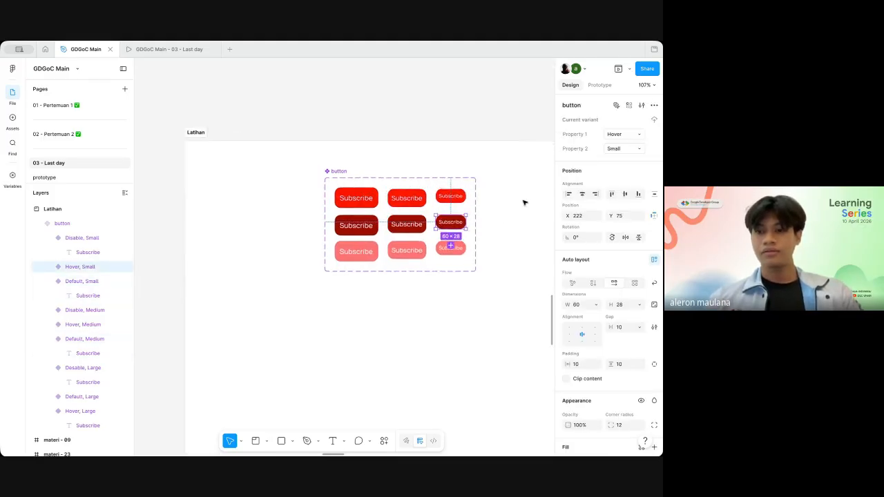
pyautogui.click(444, 267)
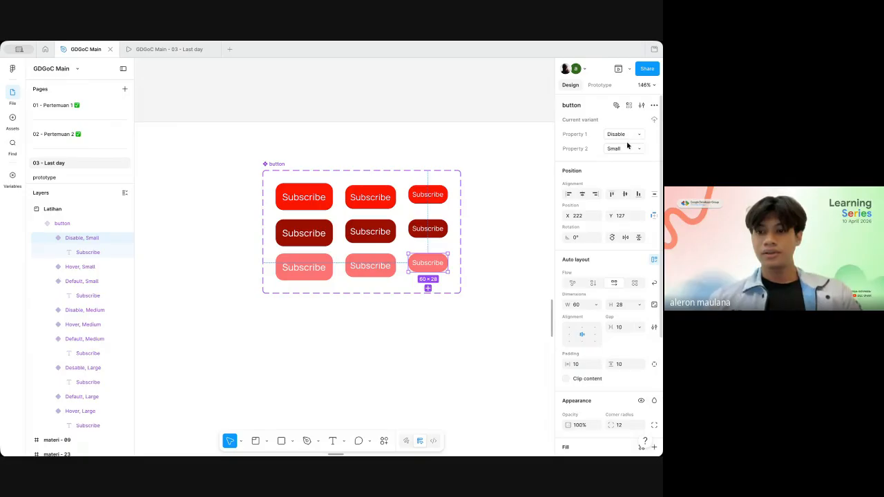
pyautogui.click(390, 270)
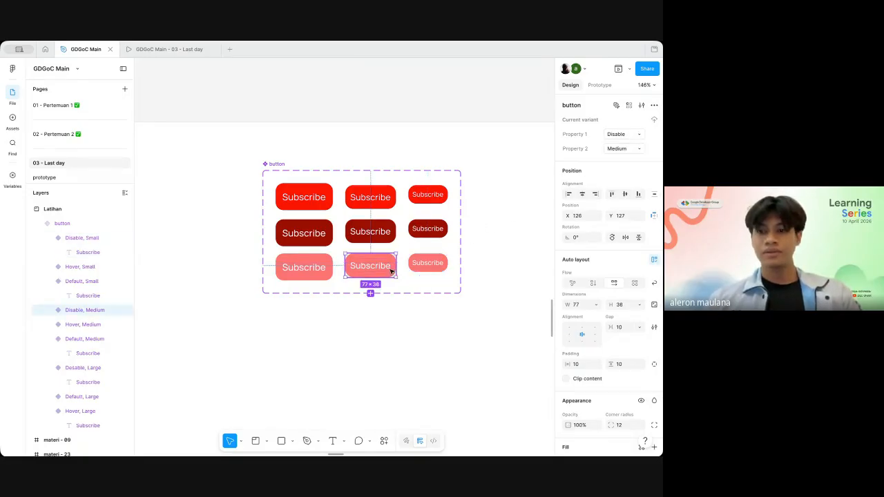
pyautogui.click(297, 278)
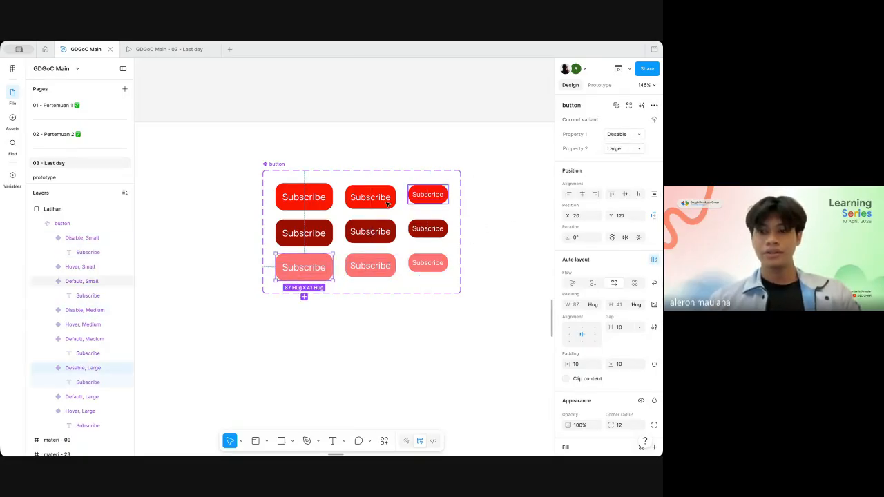
pyautogui.click(329, 225)
pyautogui.click(504, 194)
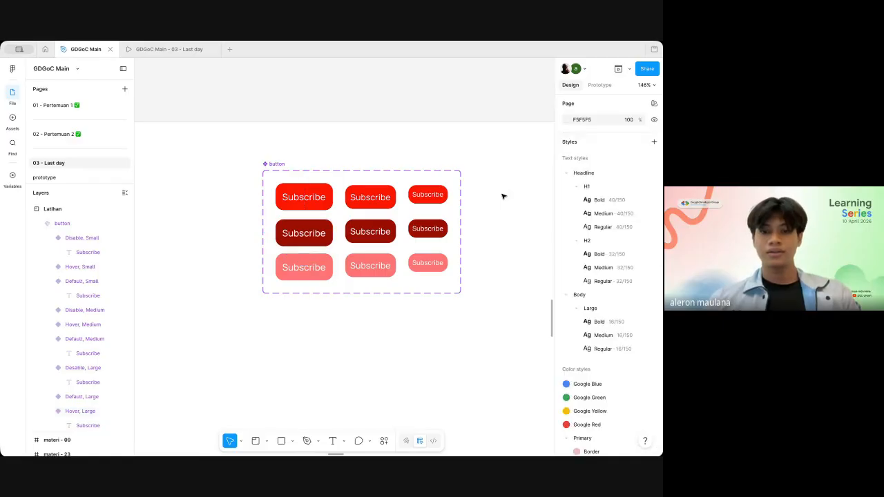
# Step: Add a "Subscribe" text layer in the empty space to the right of the button component set
pyautogui.hscroll(2, 503, 194)
pyautogui.click(253, 193)
pyautogui.moveTo(254, 194); pyautogui.dragTo(475, 201)
pyautogui.click(475, 202)
pyautogui.hscroll(1, 475, 202)
pyautogui.scroll(-3, 474, 201)
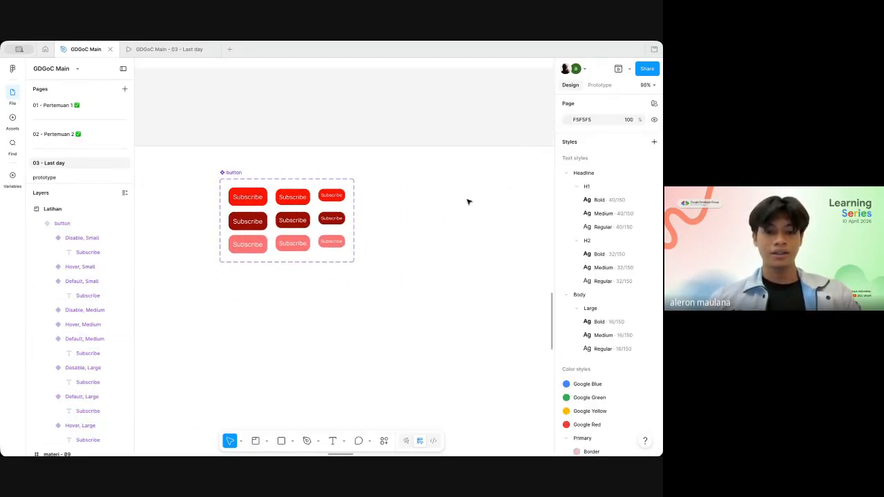
pyautogui.click(469, 202)
pyautogui.scroll(3, 421, 216)
pyautogui.press('t')
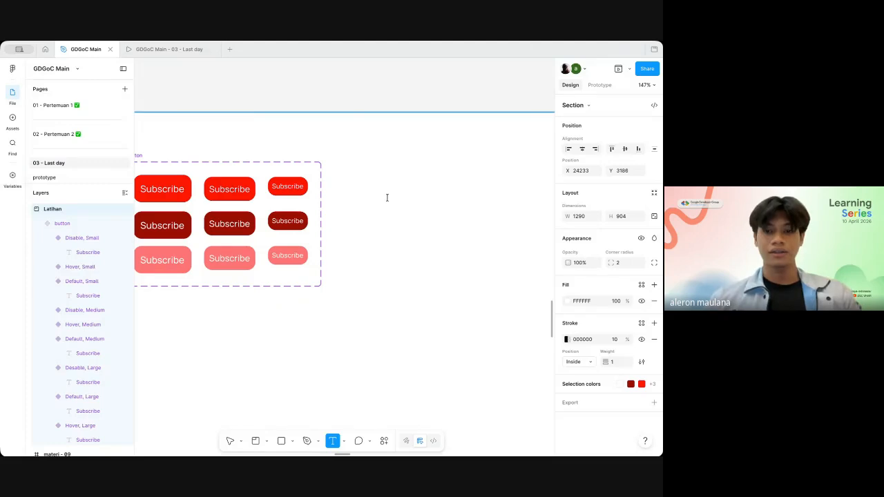
pyautogui.click(387, 198)
pyautogui.write('S')
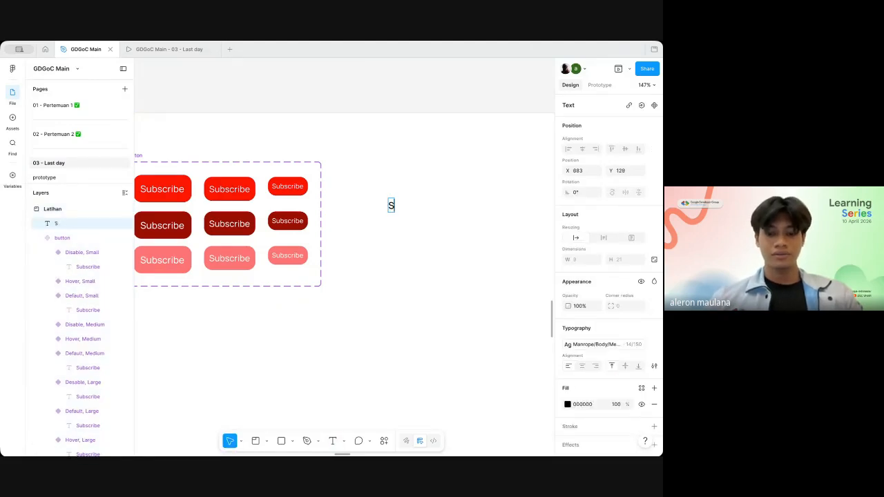
pyautogui.write('ius')
pyautogui.write('bs')
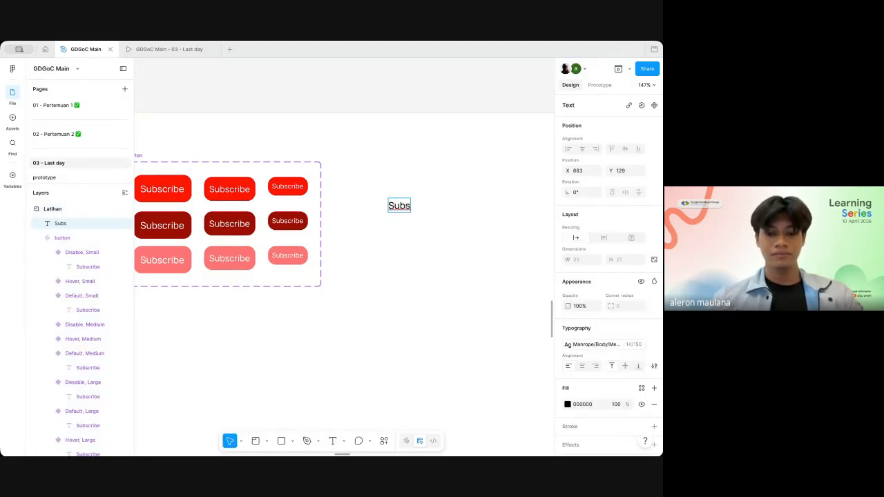
pyautogui.write('cribe')
pyautogui.press('Return')
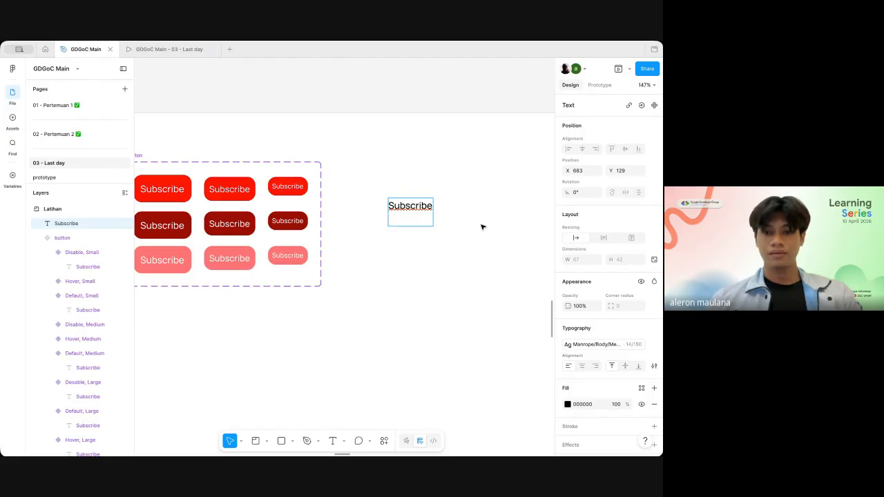
pyautogui.press('BackSpace')
pyautogui.press('Escape')
# Step: Wrap the new Subscribe text in an auto layout frame and turn the frame into a component
pyautogui.hotkey('shift', 'a')
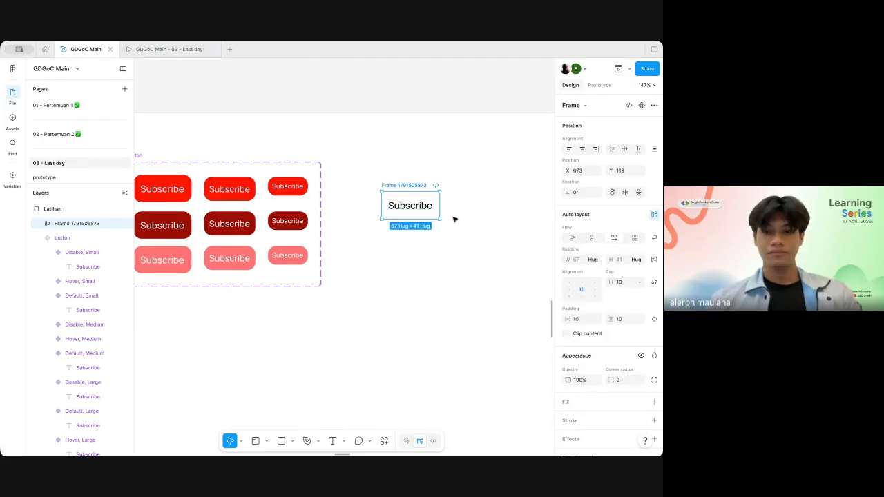
pyautogui.scroll(-1, 589, 339)
pyautogui.hscroll(-2, 438, 304)
pyautogui.scroll(1, 438, 304)
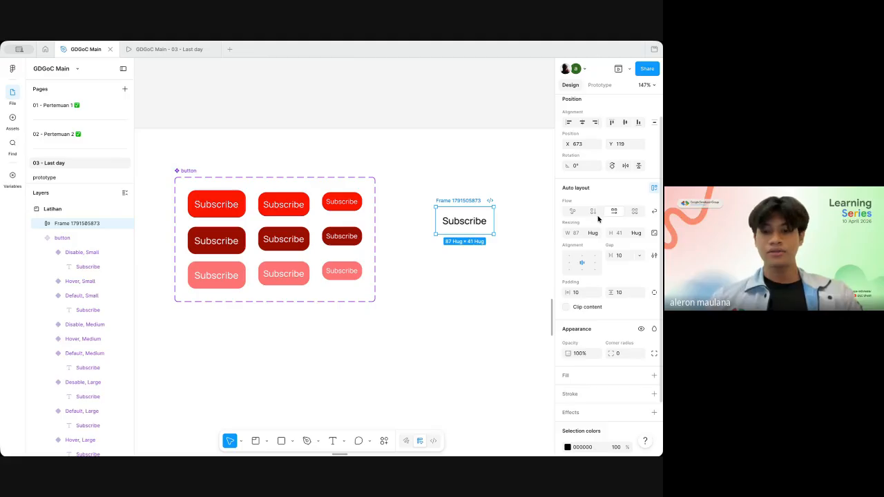
pyautogui.hotkey('shift', 'a')
pyautogui.hotkey('ctrl', 'z')
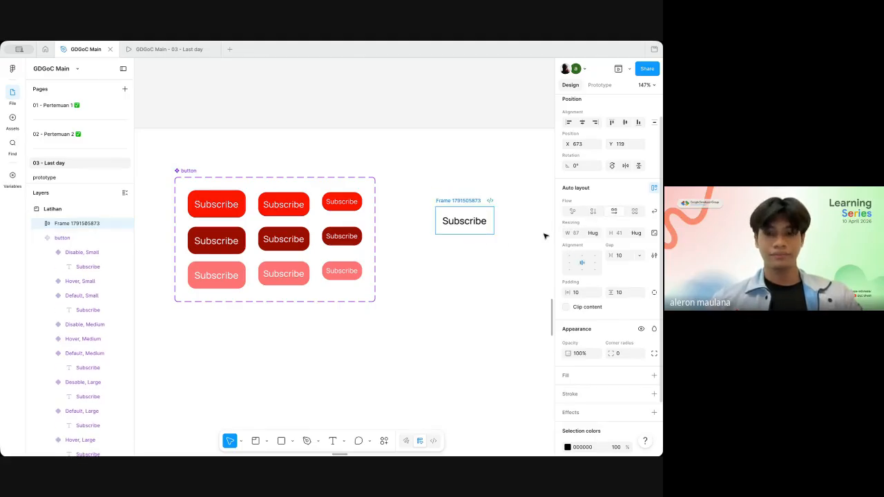
pyautogui.hotkey('ctrl', 'alt', 'k')
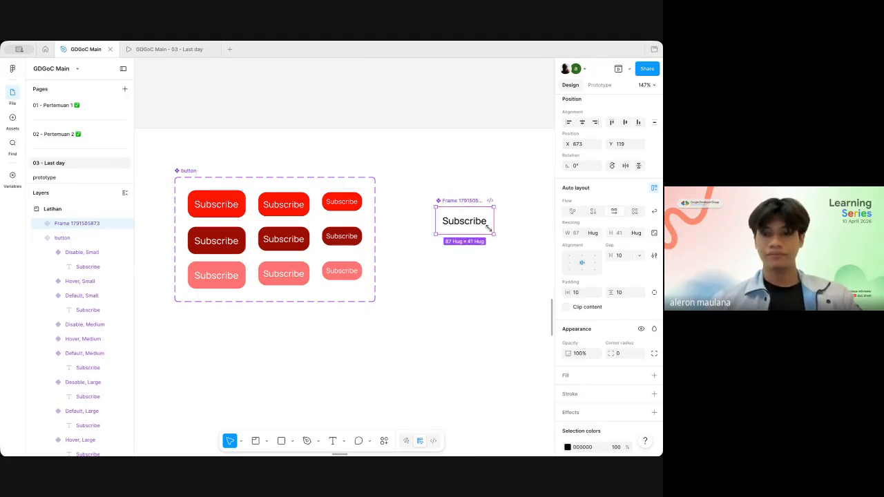
# Step: Give the new Subscribe component a red FF0F0F fill
pyautogui.scroll(-2, 630, 317)
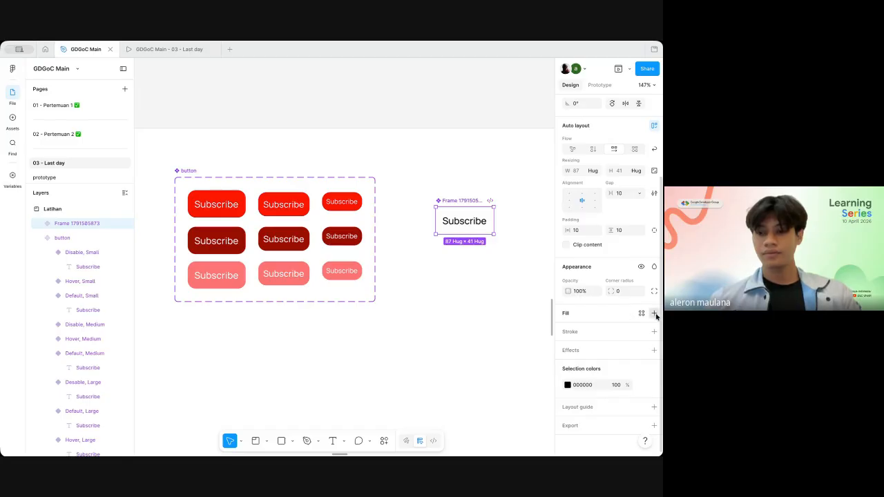
pyautogui.click(654, 312)
pyautogui.click(567, 330)
pyautogui.moveTo(511, 297); pyautogui.dragTo(543, 255)
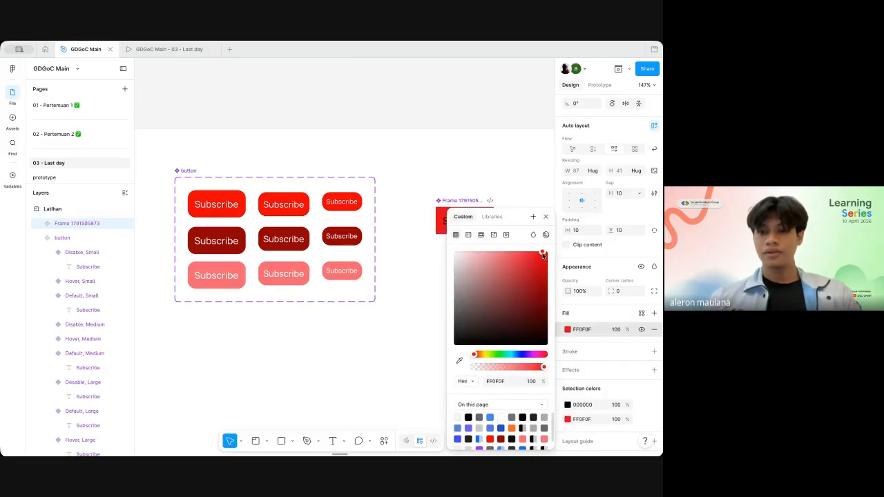
pyautogui.click(521, 168)
# Step: Create a variant property on the new Subscribe component, keeping the name Property 1 and the value Default
pyautogui.click(467, 210)
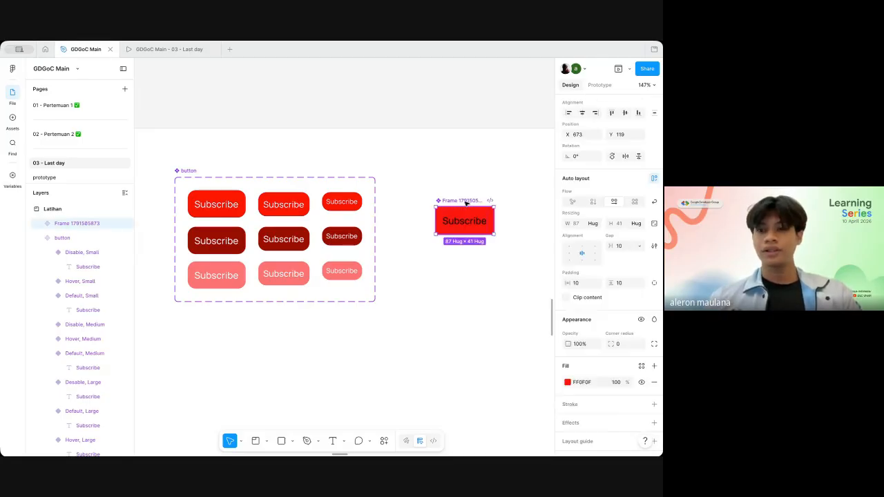
pyautogui.click(654, 105)
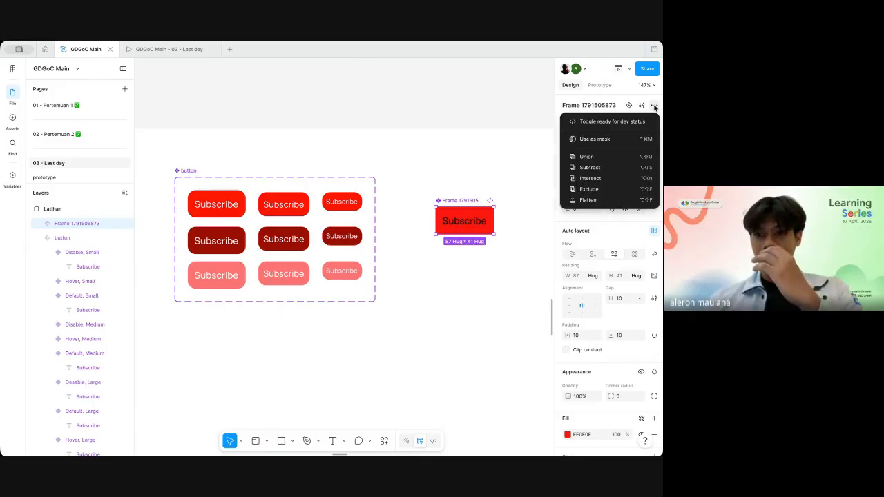
pyautogui.click(544, 134)
pyautogui.click(654, 121)
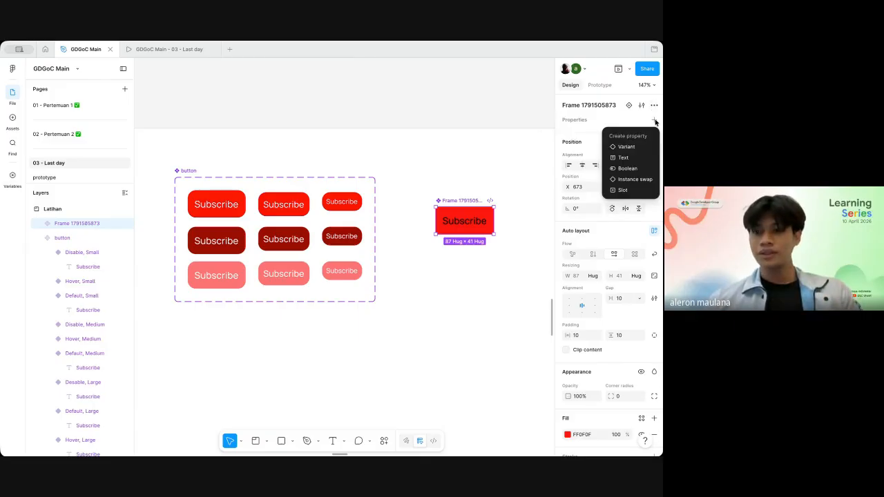
pyautogui.click(626, 147)
pyautogui.click(580, 134)
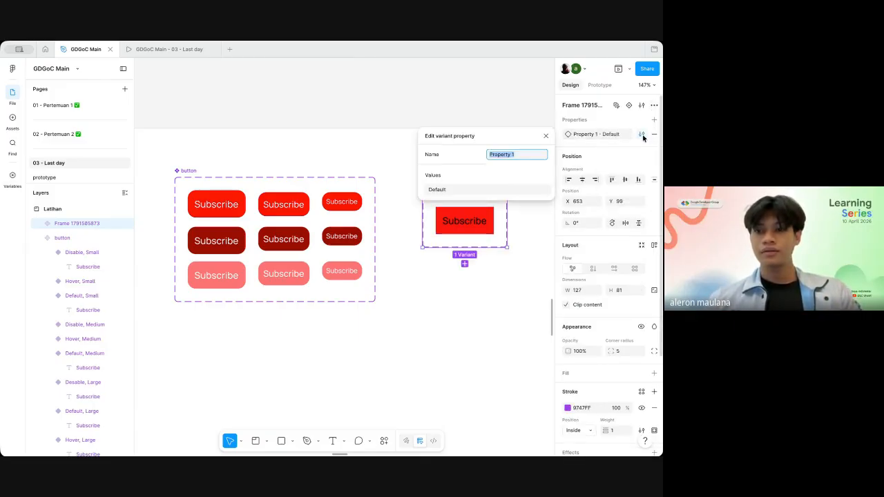
pyautogui.click(537, 225)
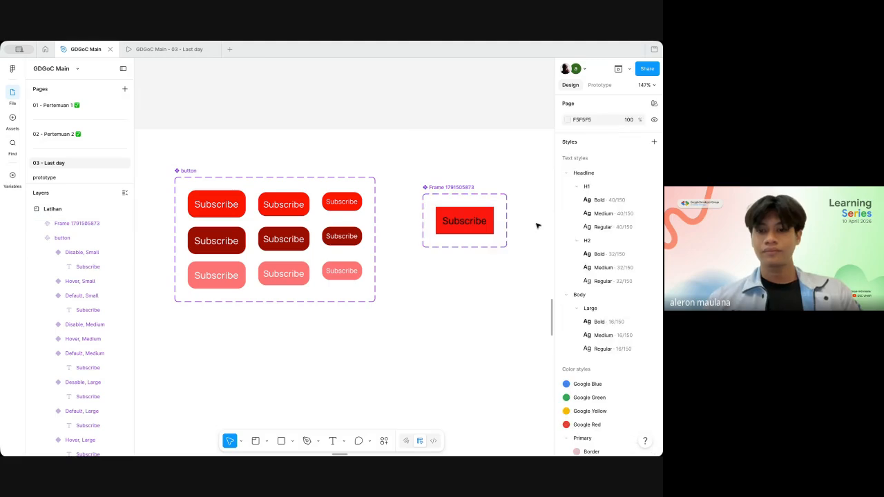
# Step: Add two more variants below the Default variant in the new Subscribe component set
pyautogui.click(466, 236)
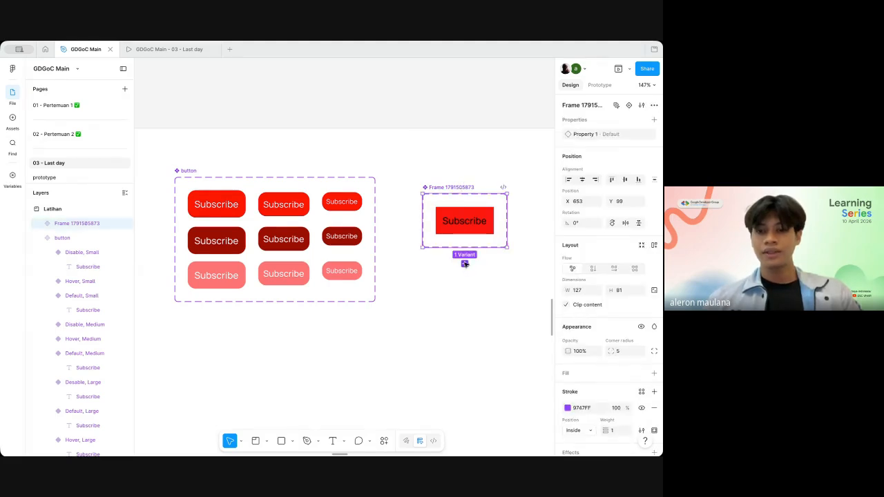
pyautogui.click(465, 263)
pyautogui.click(465, 292)
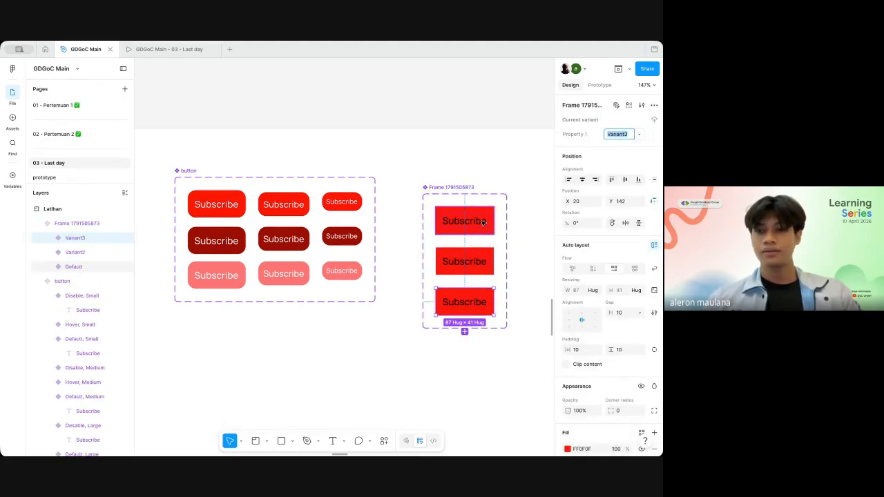
# Step: Rename the second variant's Property 1 value to Hover
pyautogui.click(483, 221)
pyautogui.click(477, 261)
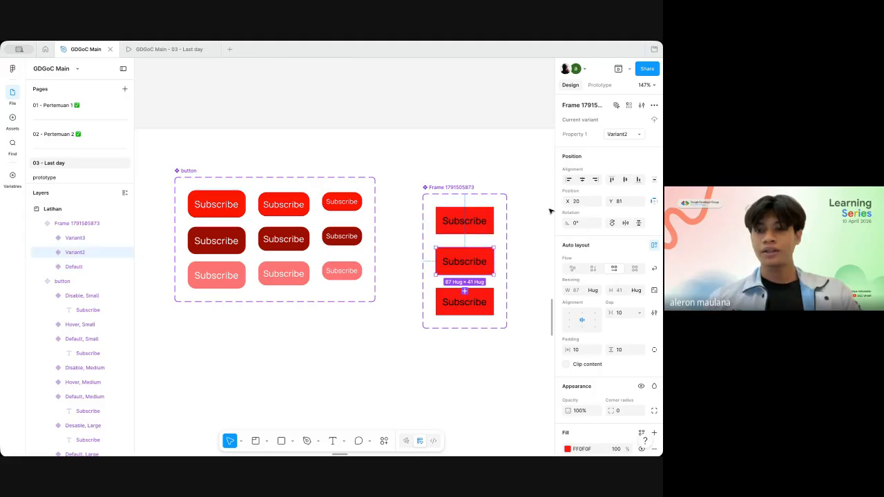
pyautogui.click(638, 135)
pyautogui.click(628, 135)
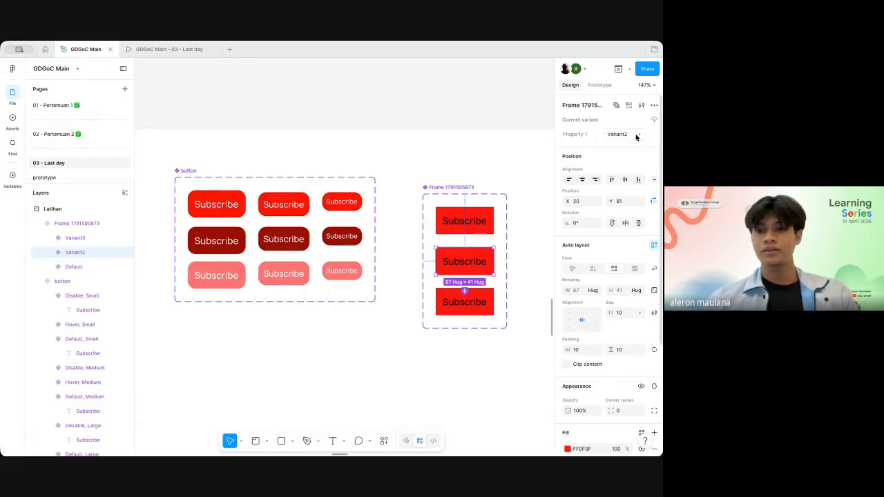
pyautogui.click(628, 136)
pyautogui.click(626, 163)
pyautogui.write('Hover')
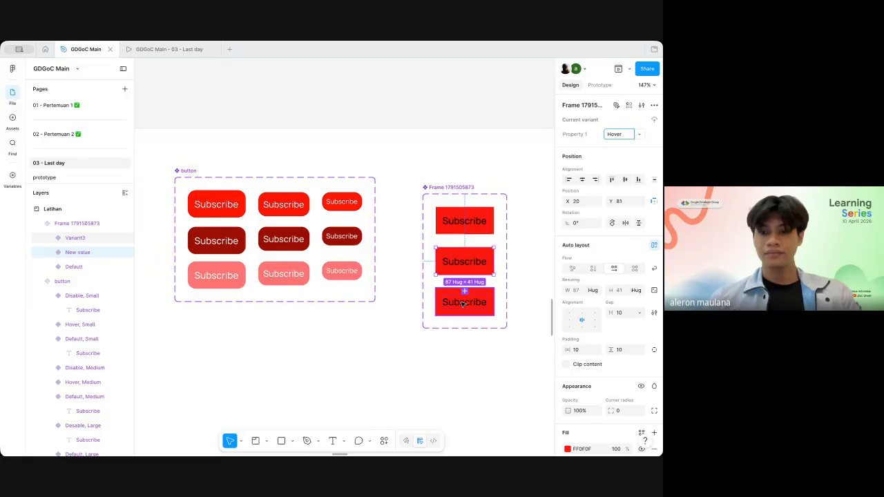
# Step: Rename the third variant's Property 1 value to Disable
pyautogui.click(74, 238)
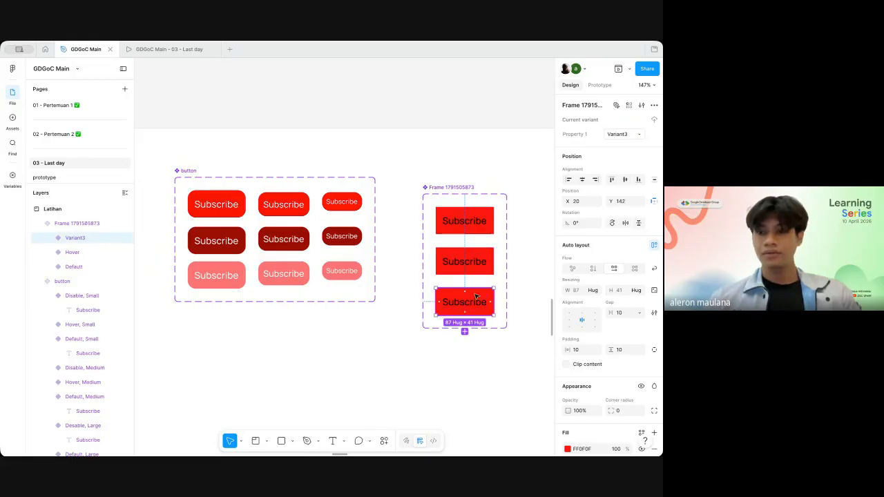
pyautogui.click(638, 135)
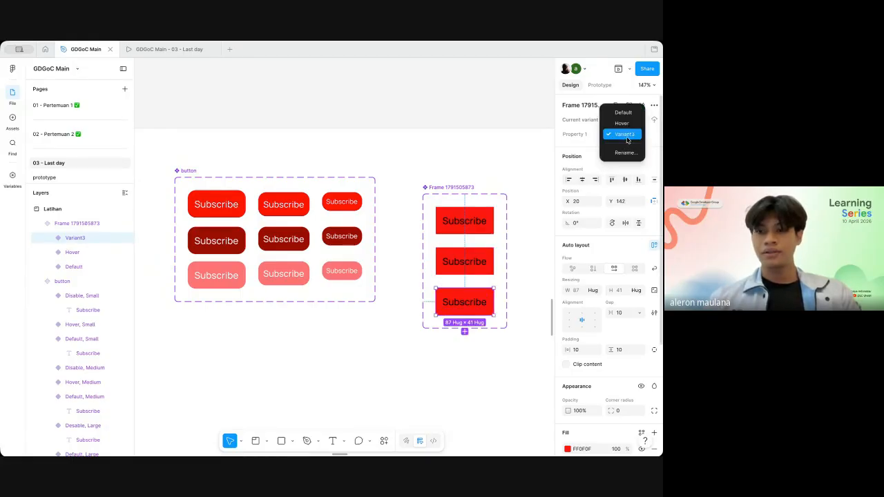
pyautogui.click(625, 152)
pyautogui.write('Default')
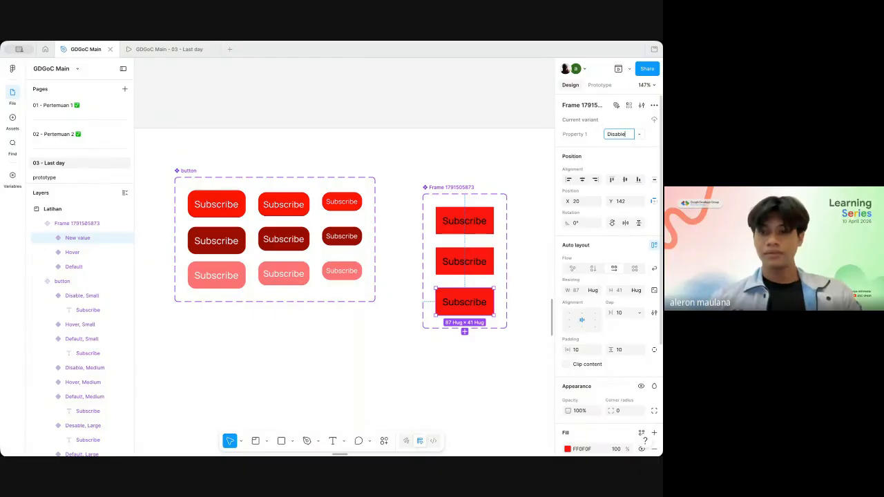
pyautogui.press('Return')
# Step: Set the Hover variant's fill to 9E0000 by sampling the dark red button in the existing component set
pyautogui.click(464, 261)
pyautogui.scroll(-3, 611, 309)
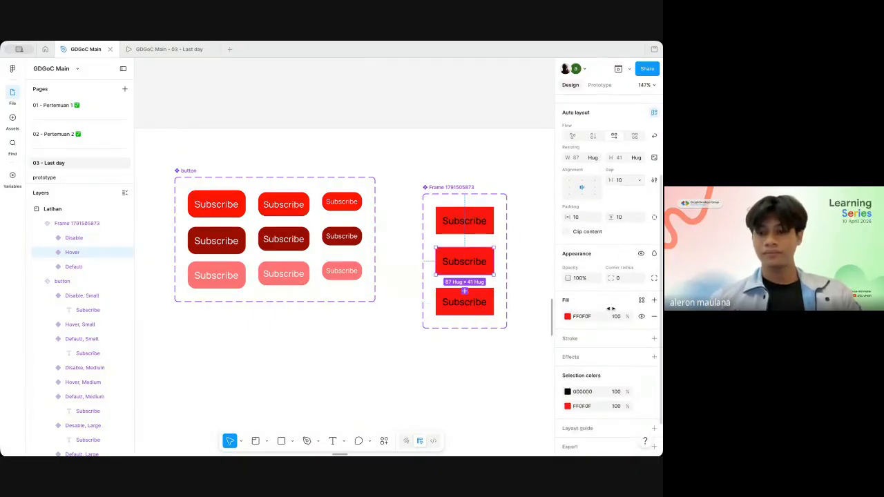
pyautogui.scroll(-1, 610, 309)
pyautogui.click(567, 295)
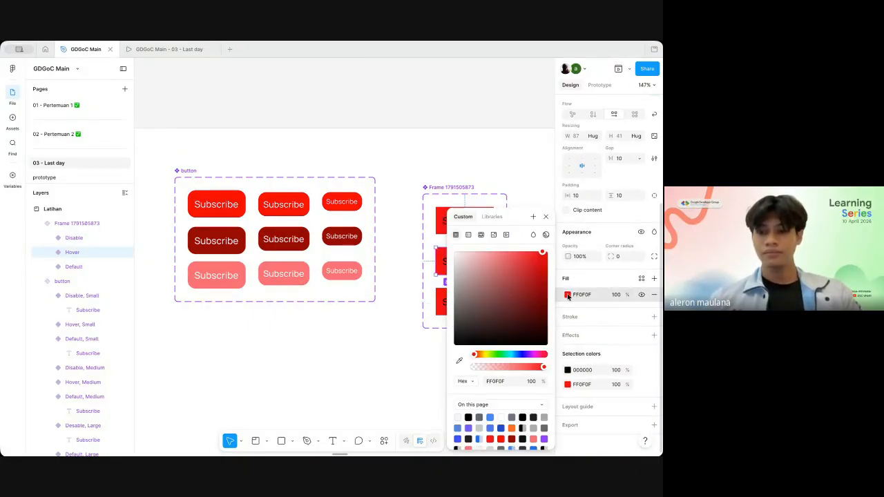
pyautogui.click(567, 294)
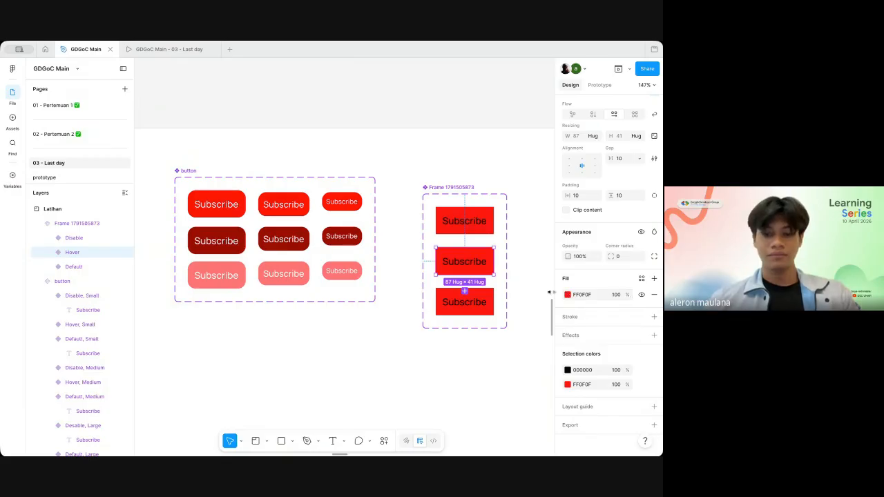
pyautogui.click(306, 233)
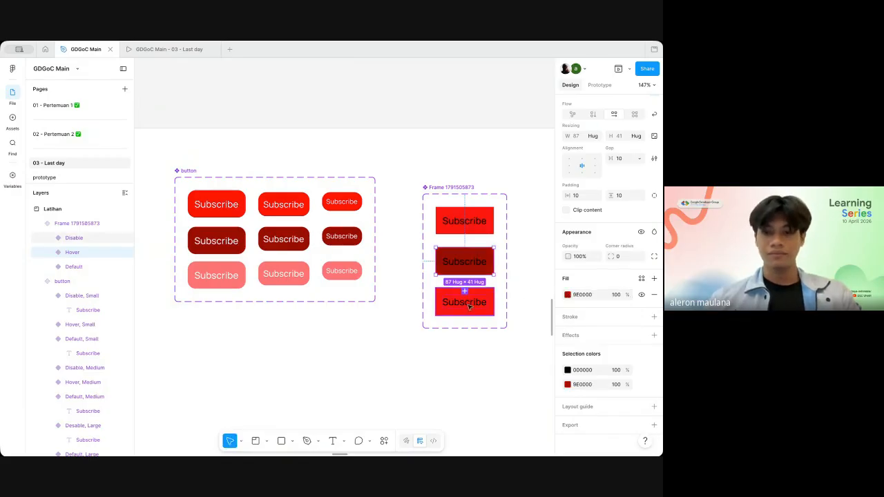
# Step: Set the Disable variant's fill to FF7474 by sampling a light red button in the existing button component set
pyautogui.click(469, 308)
pyautogui.press('i')
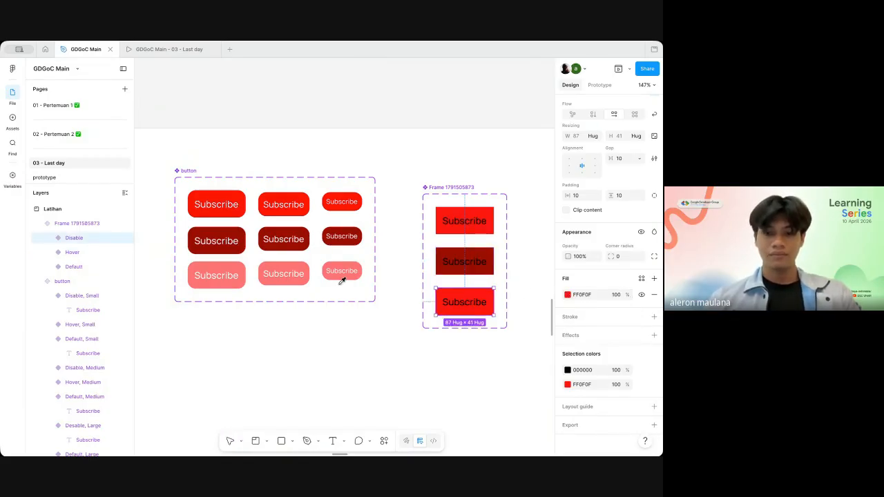
pyautogui.click(306, 264)
pyautogui.click(403, 276)
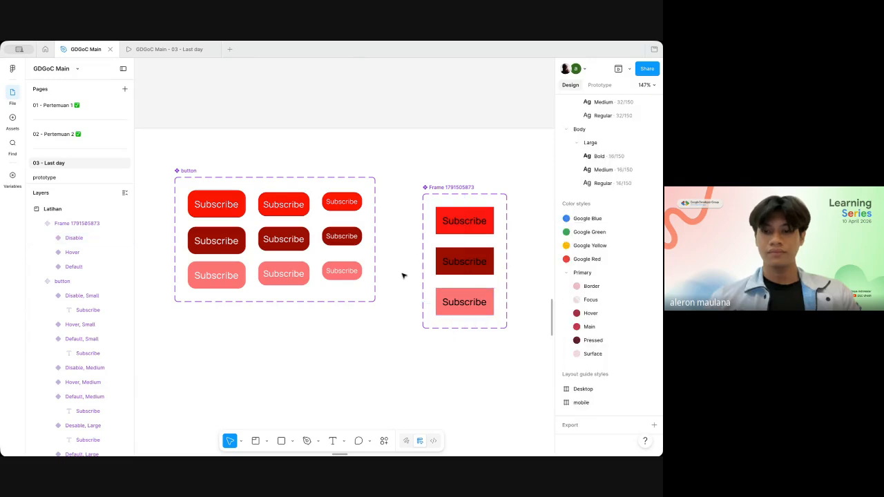
# Step: Place an instance of the Default variant beside the new Subscribe component set
pyautogui.click(470, 220)
pyautogui.hscroll(2, 504, 210)
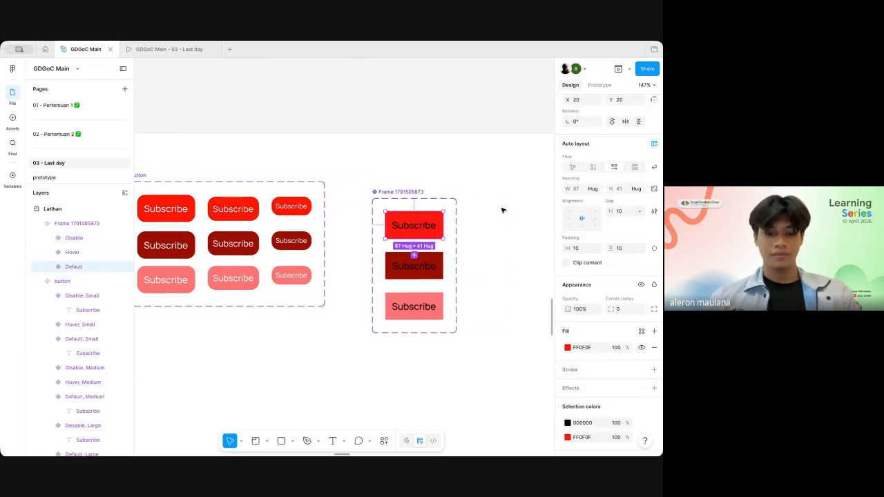
pyautogui.moveTo(417, 230); pyautogui.dragTo(520, 228)
pyautogui.hscroll(2, 513, 228)
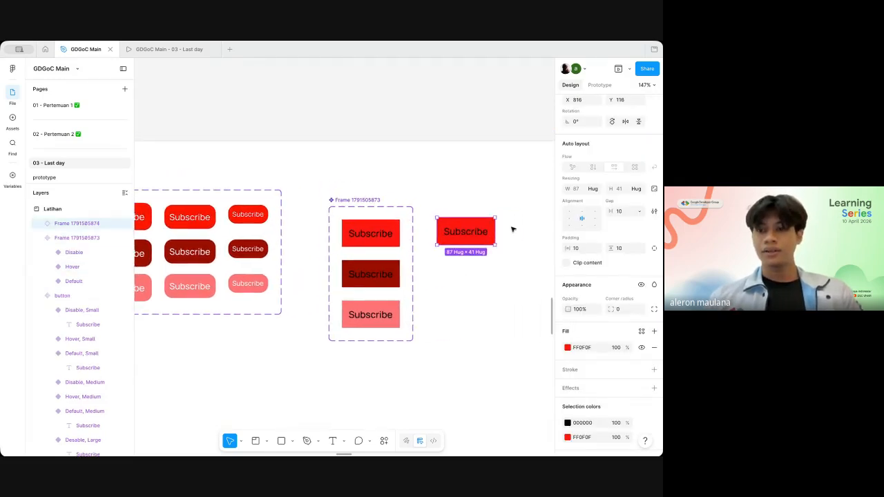
# Step: Switch the new instance's Property 1 to Hover and then to Disable
pyautogui.click(638, 129)
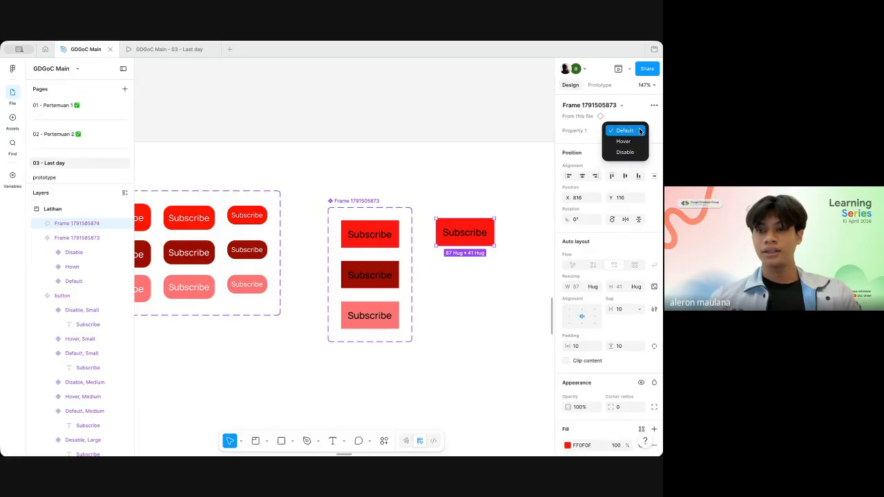
pyautogui.click(634, 141)
pyautogui.click(632, 131)
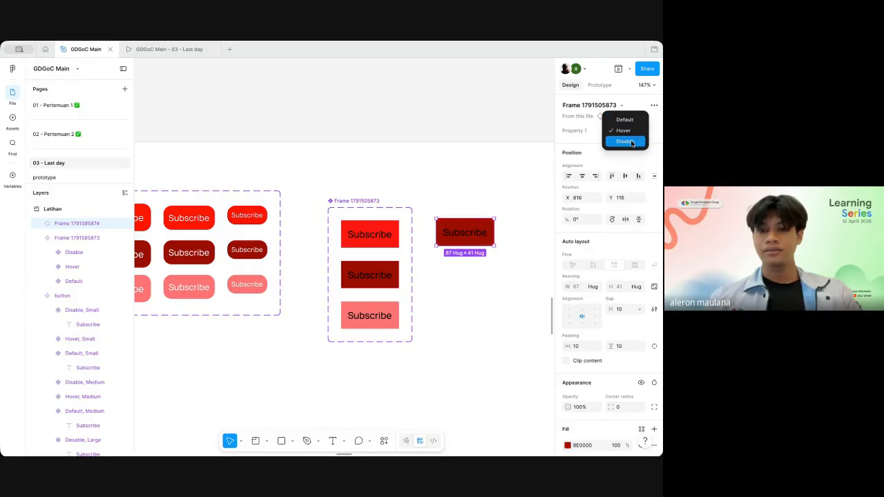
pyautogui.click(624, 142)
pyautogui.scroll(-5, 502, 172)
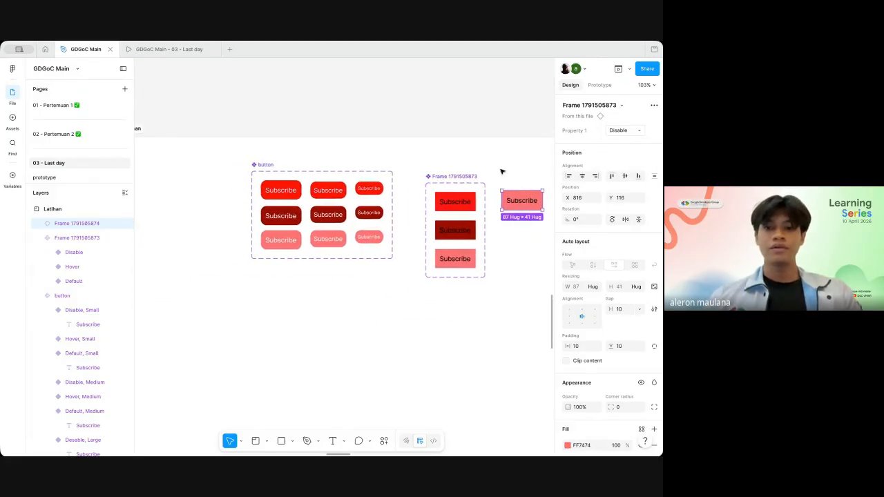
# Step: Place an instance of the large Default button below the existing button component set
pyautogui.scroll(4, 502, 172)
pyautogui.hscroll(-2, 345, 200)
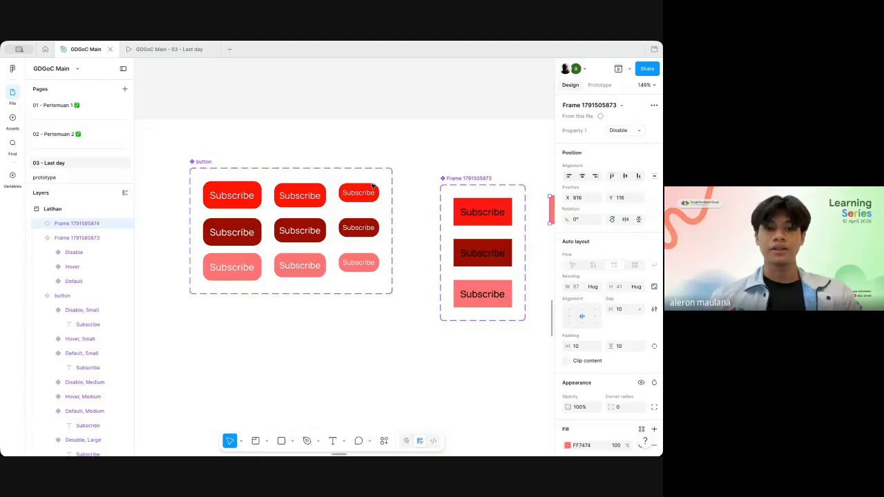
pyautogui.click(235, 199)
pyautogui.hscroll(-2, 236, 199)
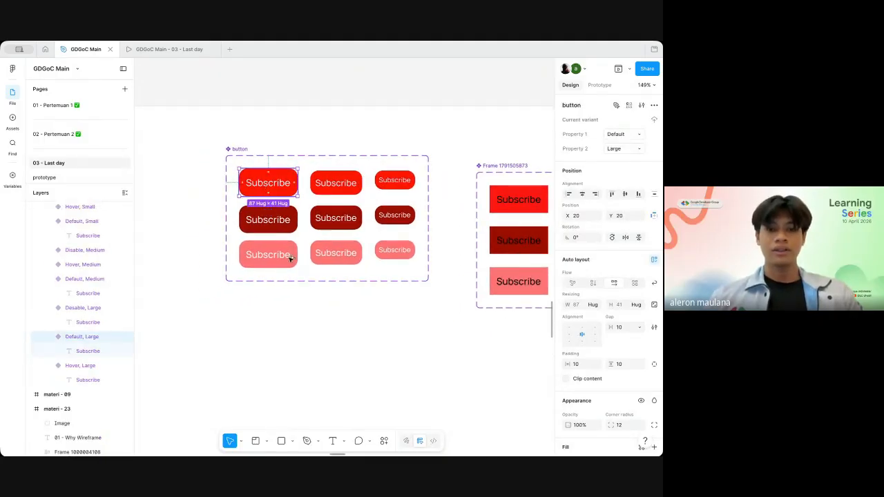
pyautogui.moveTo(290, 259); pyautogui.dragTo(306, 337)
pyautogui.hscroll(-1, 308, 336)
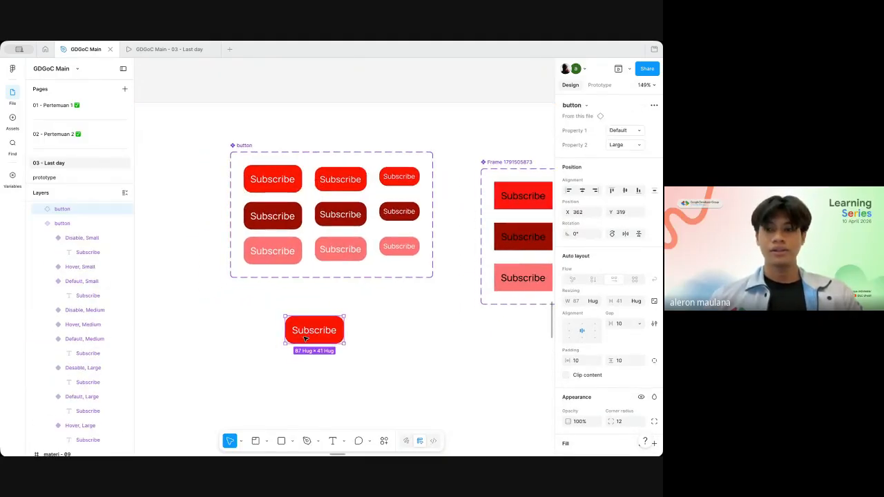
# Step: Switch the large button instance's Property 1 to Desable and then to Hover
pyautogui.click(639, 132)
pyautogui.click(636, 142)
pyautogui.click(637, 134)
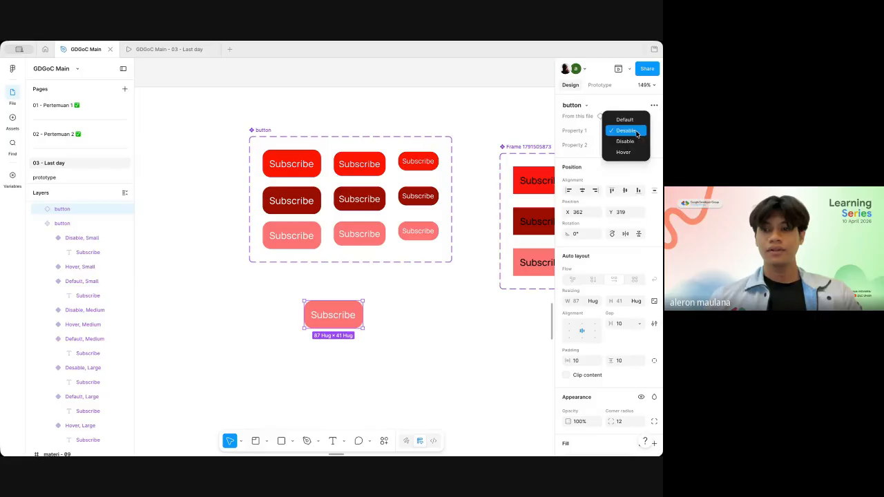
pyautogui.click(630, 153)
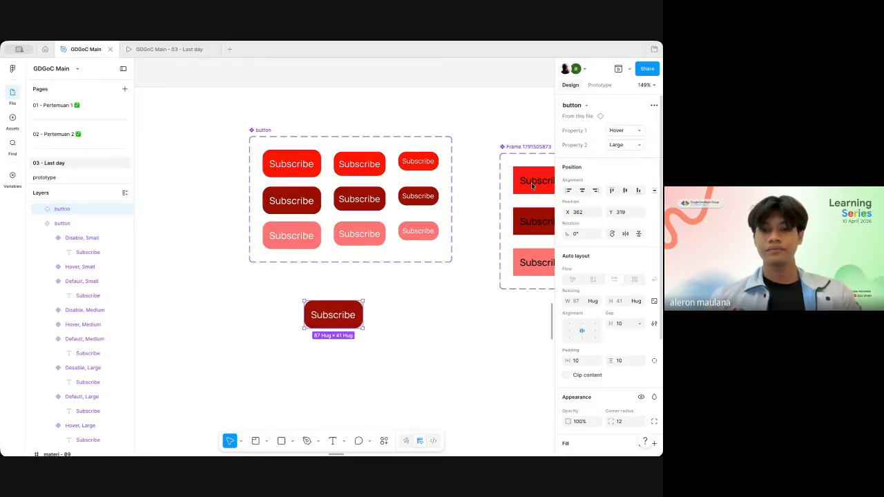
# Step: Delete the large button instance below the existing button component set
pyautogui.hscroll(1, 424, 306)
pyautogui.press('Delete')
pyautogui.hscroll(5, 425, 308)
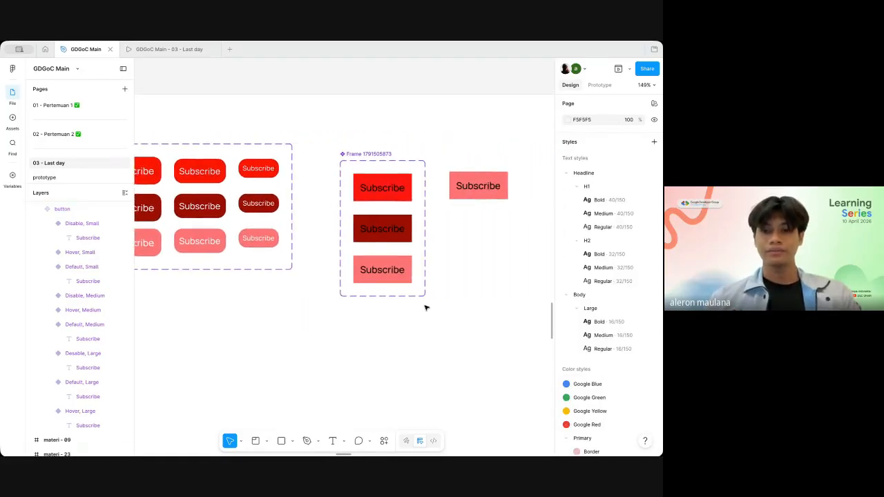
# Step: Add a prototype interaction from the Default variant to the Hover variant with the While hovering trigger
pyautogui.hscroll(2, 424, 308)
pyautogui.click(349, 156)
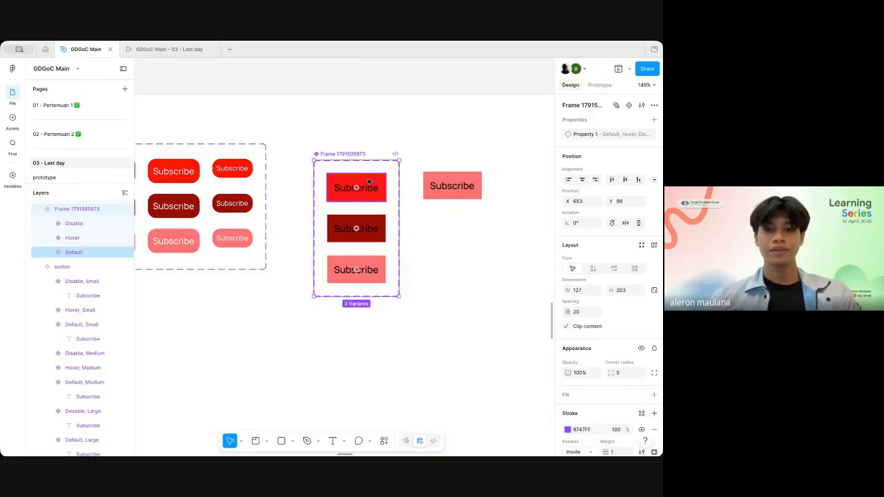
pyautogui.click(367, 184)
pyautogui.click(600, 85)
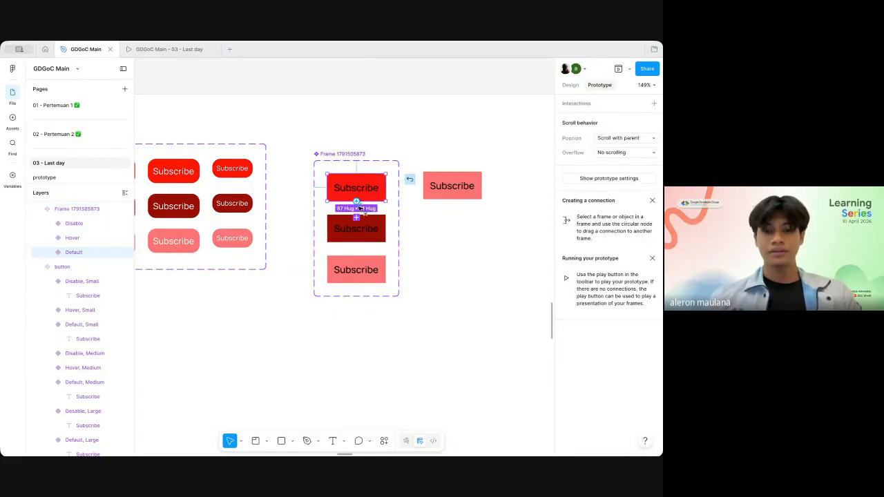
pyautogui.moveTo(356, 201); pyautogui.dragTo(362, 224)
pyautogui.click(397, 259)
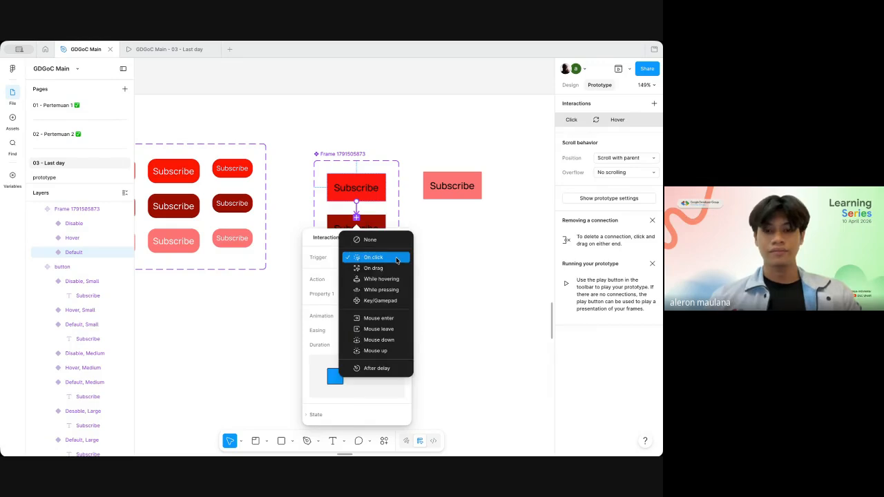
pyautogui.click(382, 279)
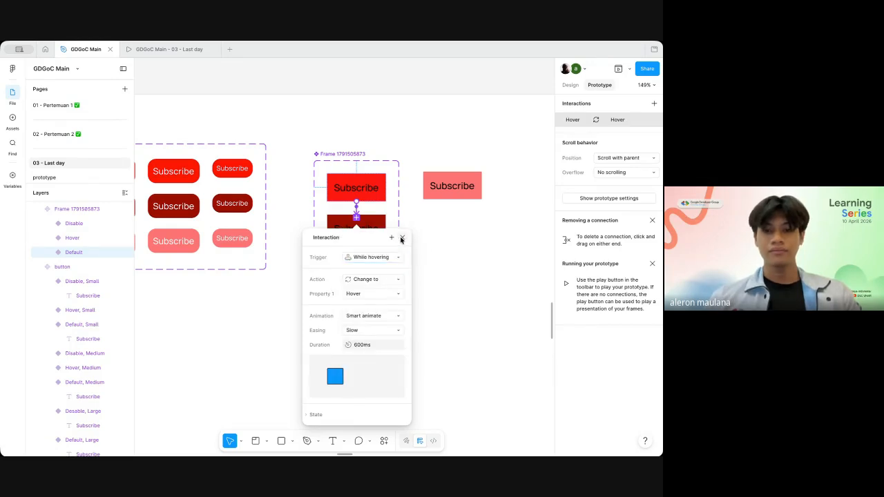
pyautogui.click(402, 238)
# Step: Set Property 1 of the instance beside the new component set to Default
pyautogui.click(443, 176)
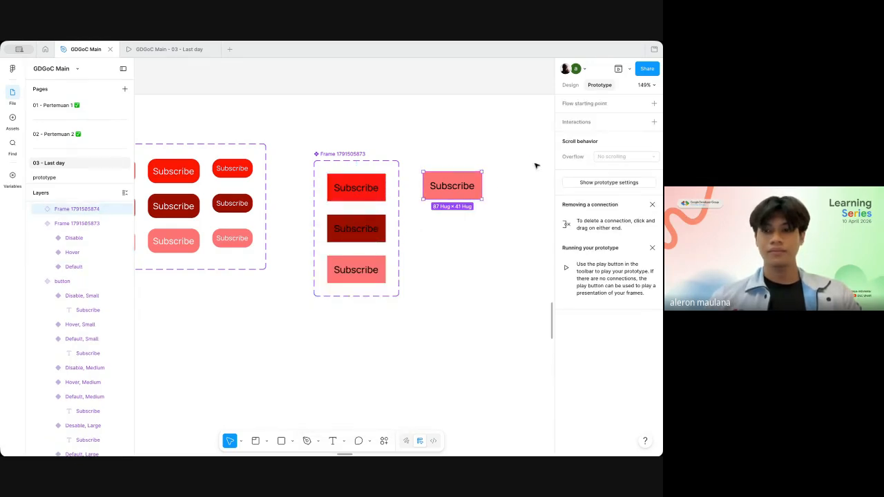
pyautogui.click(571, 85)
pyautogui.click(621, 130)
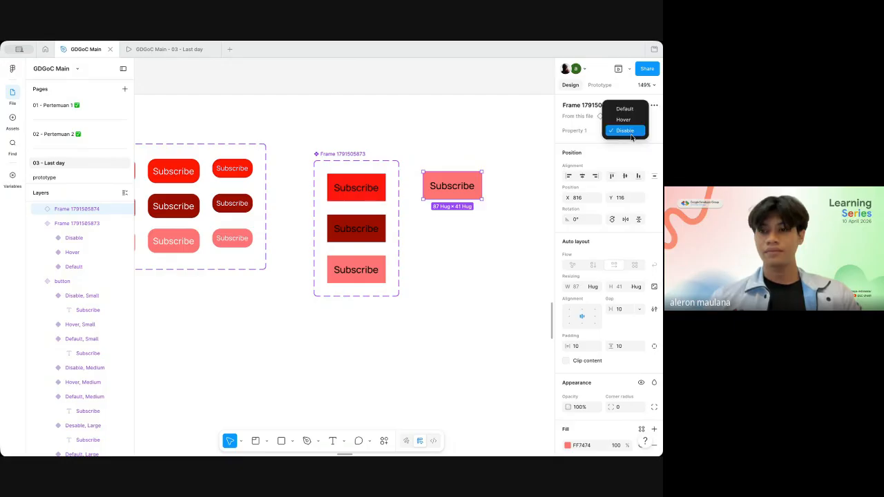
pyautogui.hscroll(-3, 483, 142)
pyautogui.scroll(1, 484, 142)
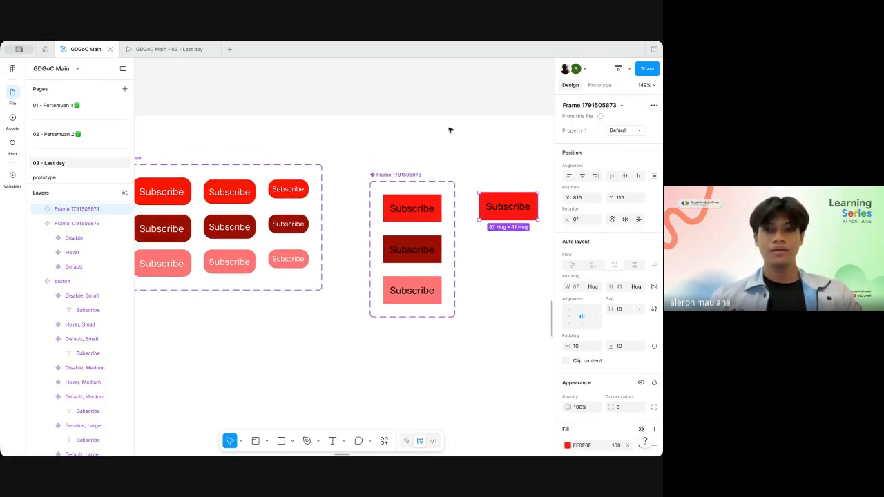
# Step: Preview the Default instance in an enlarged prototype window, test its hover interaction, and close the preview
pyautogui.click(619, 69)
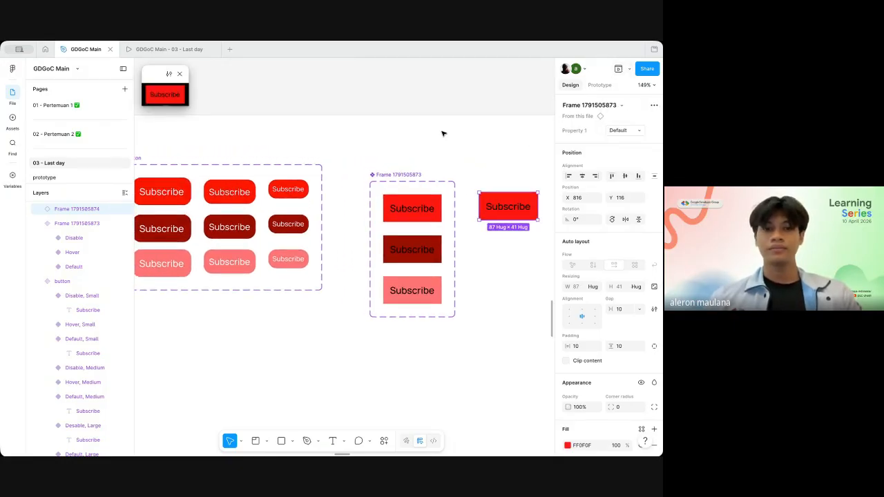
pyautogui.moveTo(192, 108); pyautogui.dragTo(357, 234)
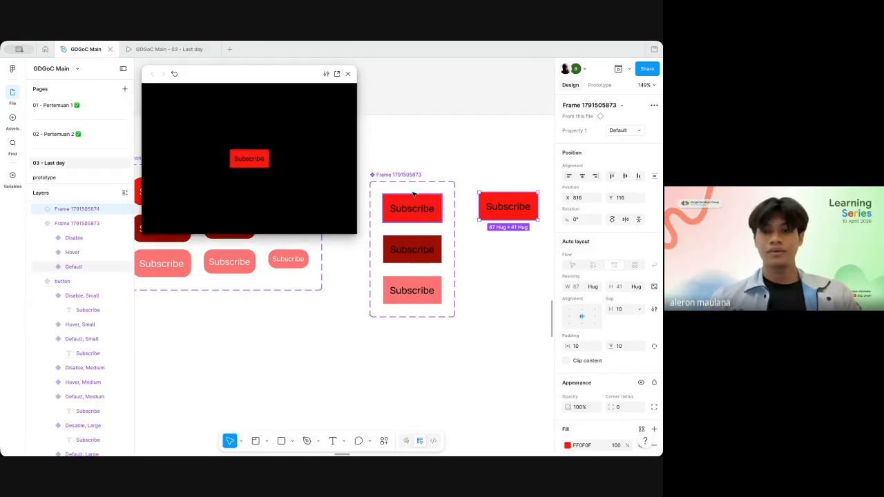
pyautogui.click(256, 160)
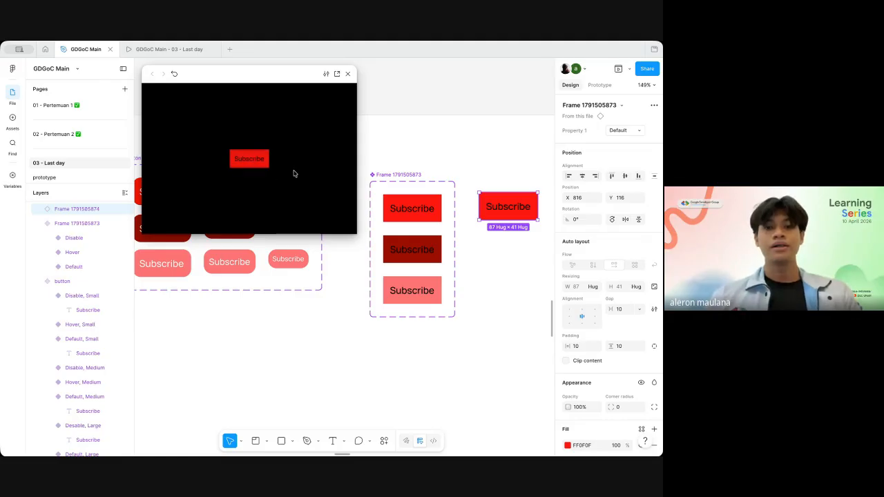
pyautogui.click(348, 74)
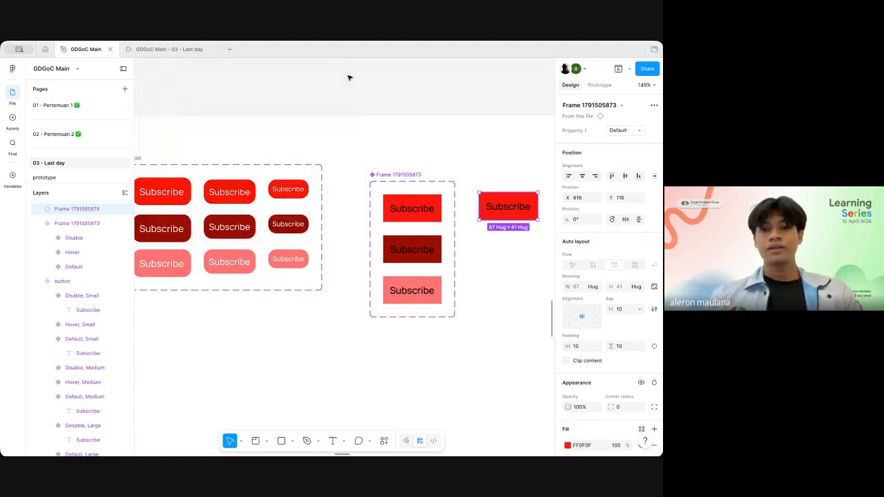
# Step: Review the trigger options of the interaction between the Default and Hover variants, keeping While hovering
pyautogui.click(599, 85)
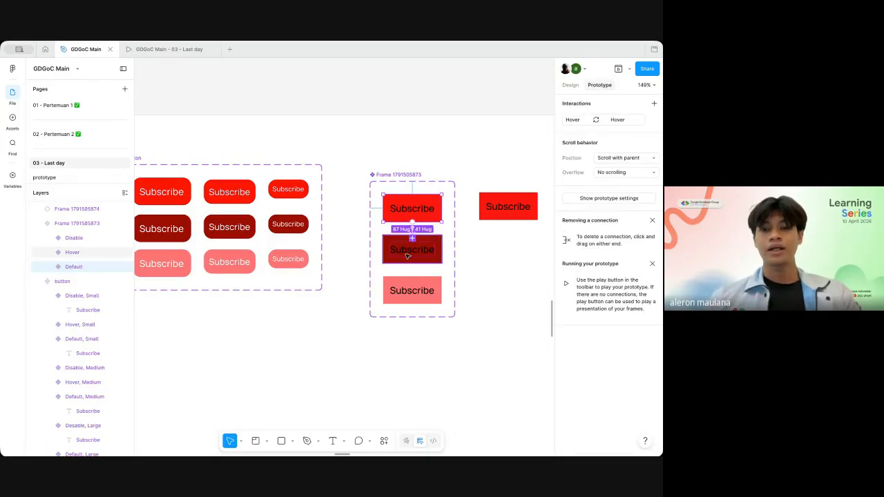
pyautogui.click(426, 255)
pyautogui.moveTo(413, 222); pyautogui.dragTo(412, 235)
pyautogui.click(453, 274)
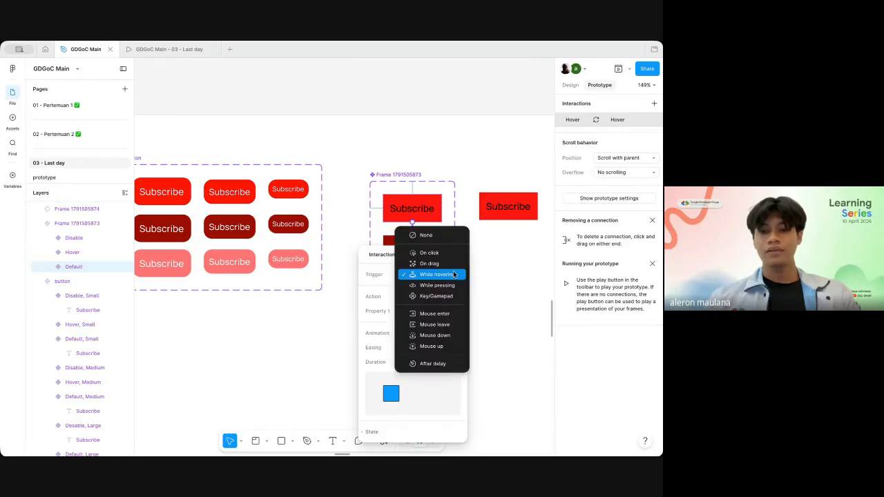
pyautogui.click(508, 242)
pyautogui.click(510, 243)
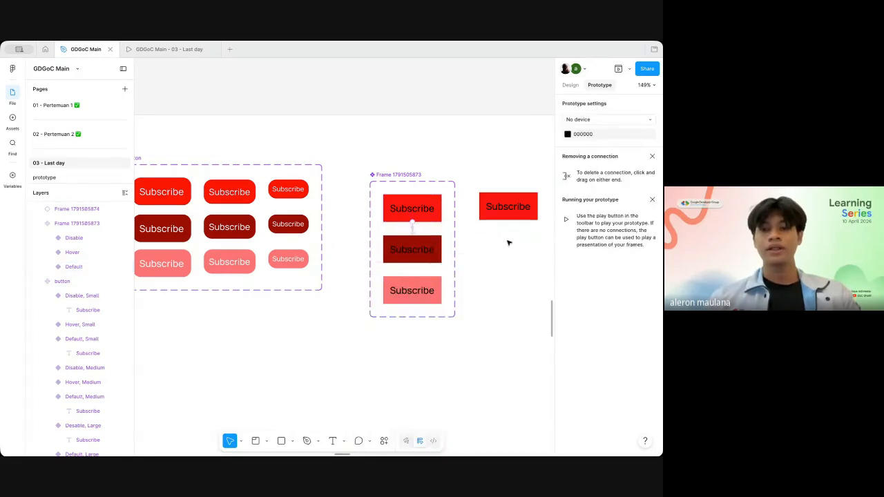
# Step: Examine the Text Property slide and its parent and child component examples with the side panels hidden
pyautogui.hscroll(1, 478, 238)
pyautogui.scroll(-5, 549, 129)
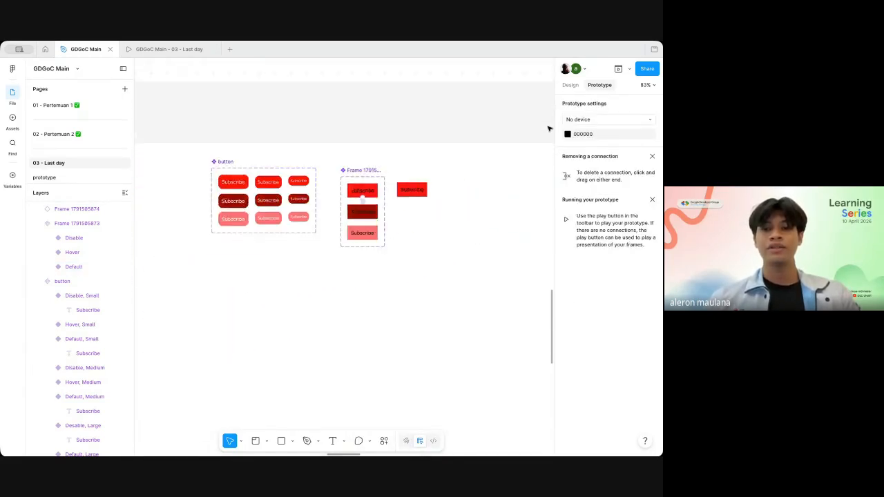
pyautogui.scroll(5, 549, 128)
pyautogui.hscroll(4, 549, 129)
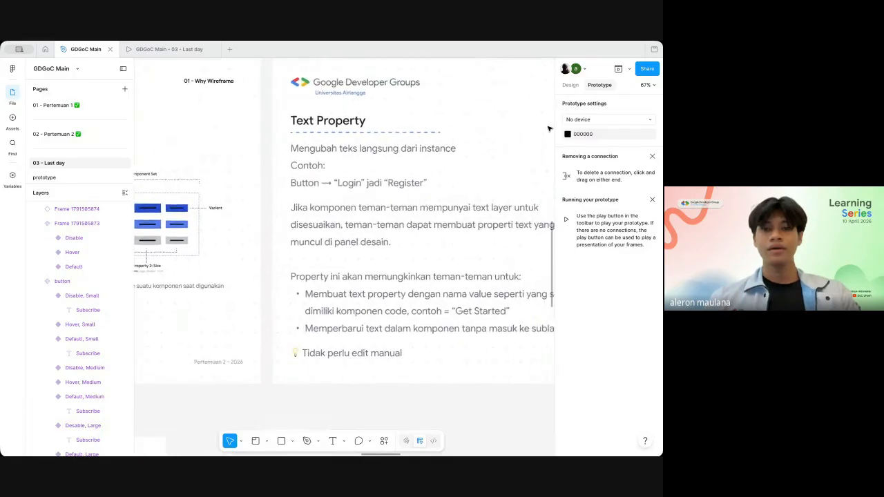
pyautogui.scroll(-2, 549, 129)
pyautogui.hscroll(2, 549, 128)
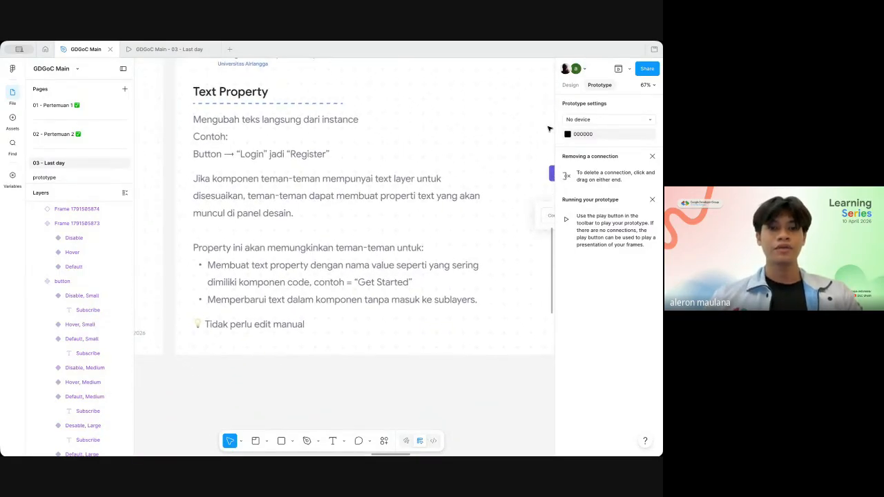
pyautogui.scroll(-5, 428, 136)
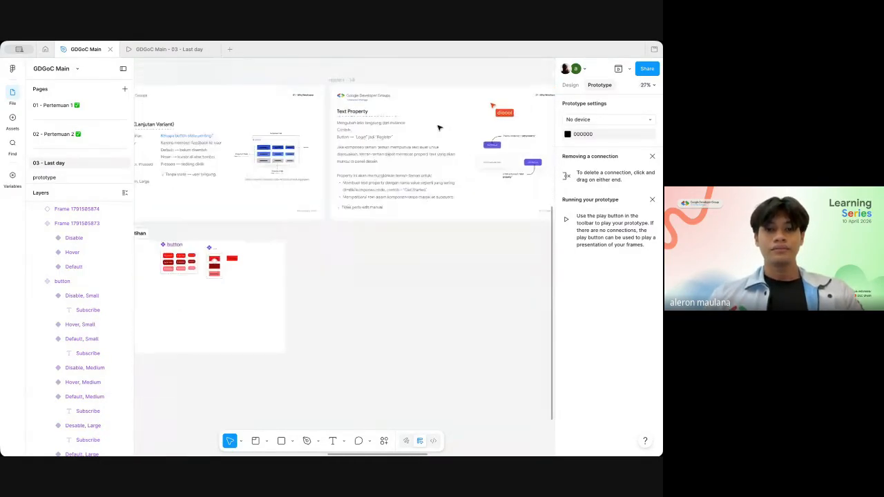
pyautogui.scroll(1, 439, 128)
pyautogui.hscroll(2, 439, 128)
pyautogui.keyDown('ctrl'); pyautogui.scroll(3, 439, 127); pyautogui.keyUp('ctrl')
pyautogui.scroll(-2, 439, 128)
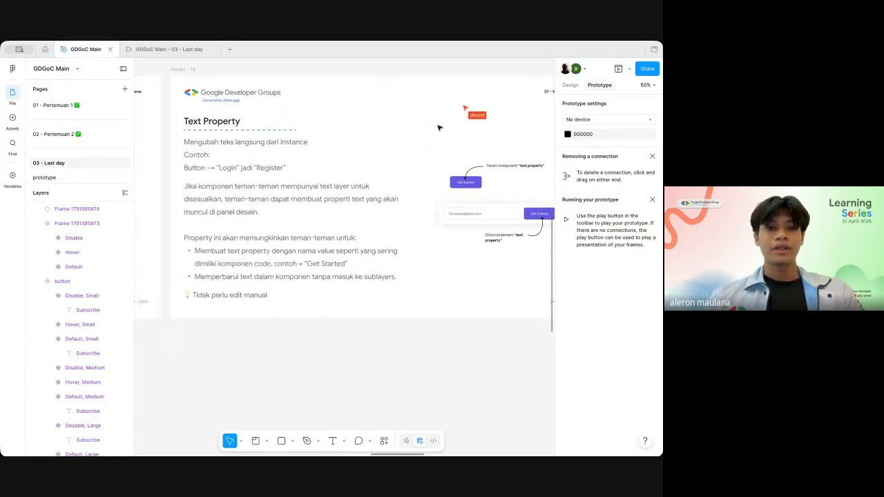
pyautogui.hotkey('shift', '\\')
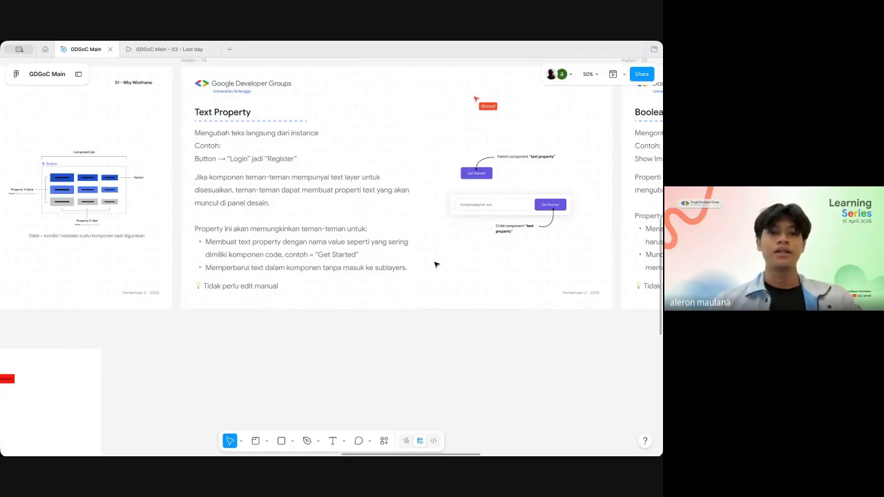
pyautogui.scroll(2, 323, 247)
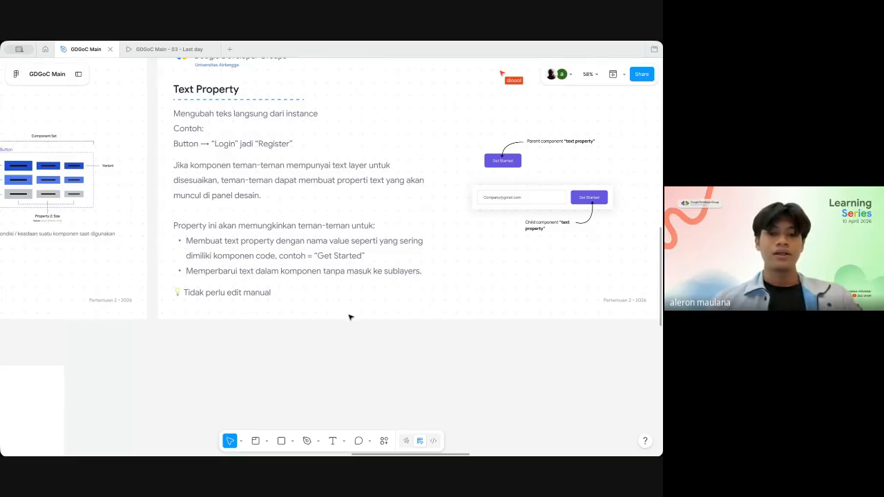
pyautogui.hscroll(1, 312, 321)
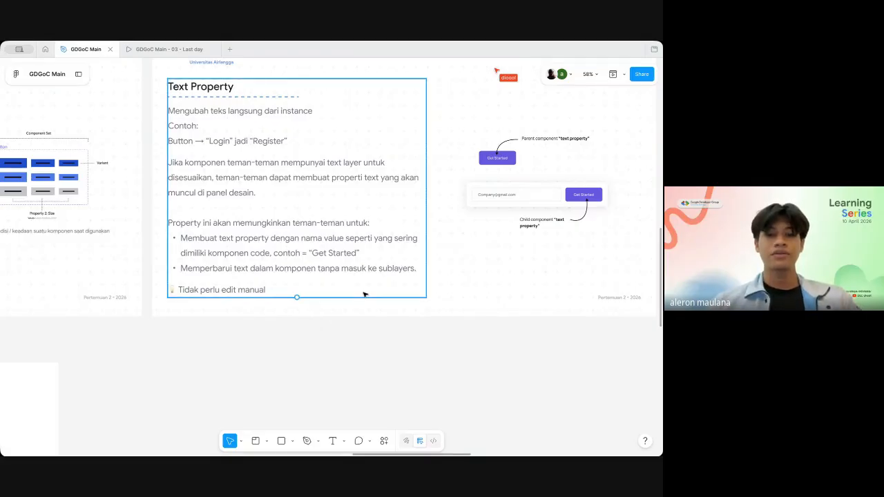
# Step: Look closer at the Get Started button examples and the bullet notes on the Text Property slide
pyautogui.scroll(1, 538, 323)
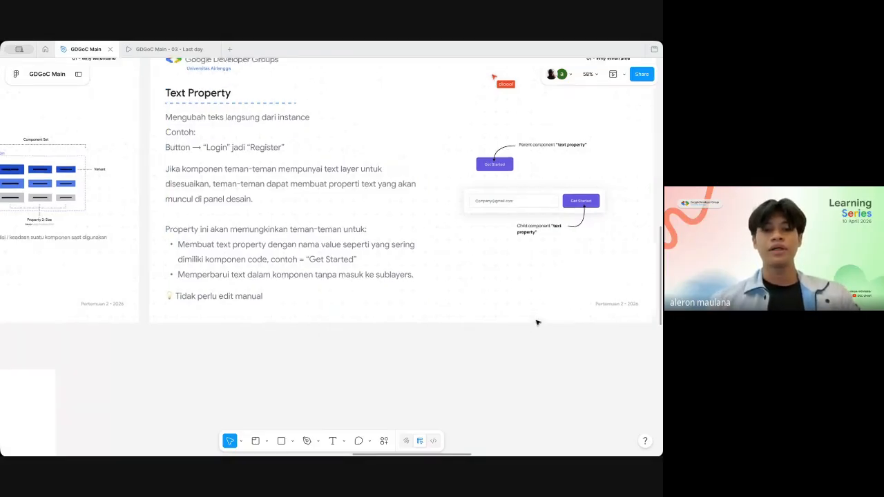
pyautogui.hscroll(2, 537, 322)
pyautogui.scroll(3, 538, 322)
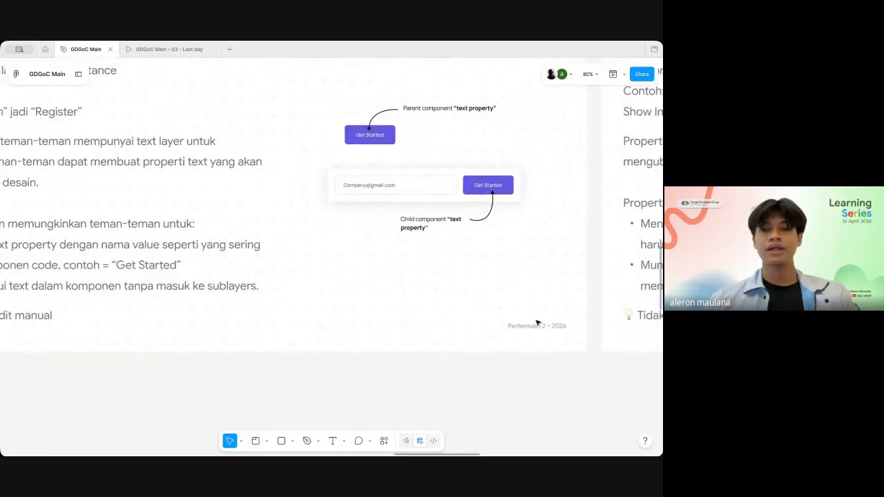
pyautogui.scroll(-3, 453, 334)
pyautogui.scroll(3, 454, 334)
pyautogui.hscroll(-1, 454, 333)
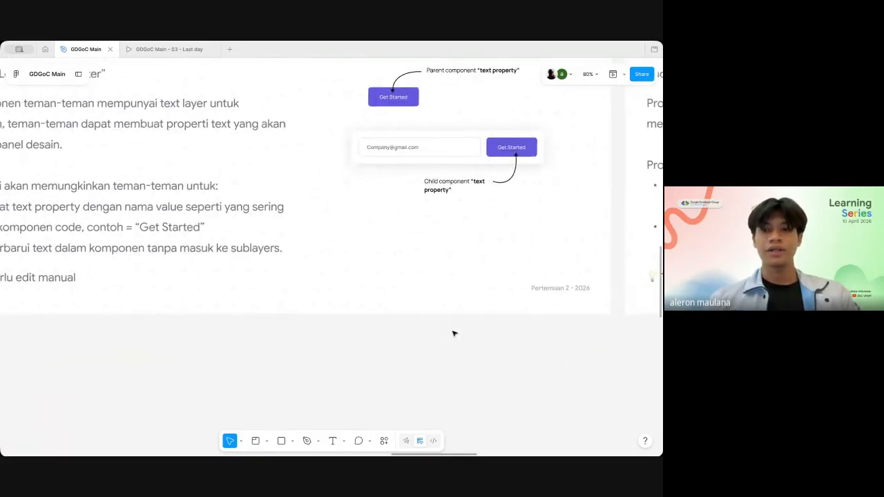
pyautogui.scroll(-4, 454, 334)
pyautogui.scroll(3, 453, 333)
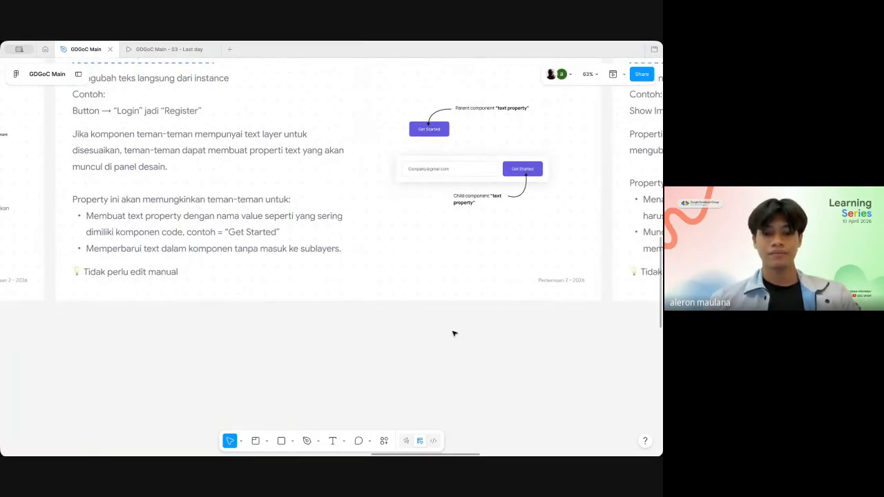
pyautogui.scroll(2, 453, 333)
pyautogui.scroll(-5, 446, 334)
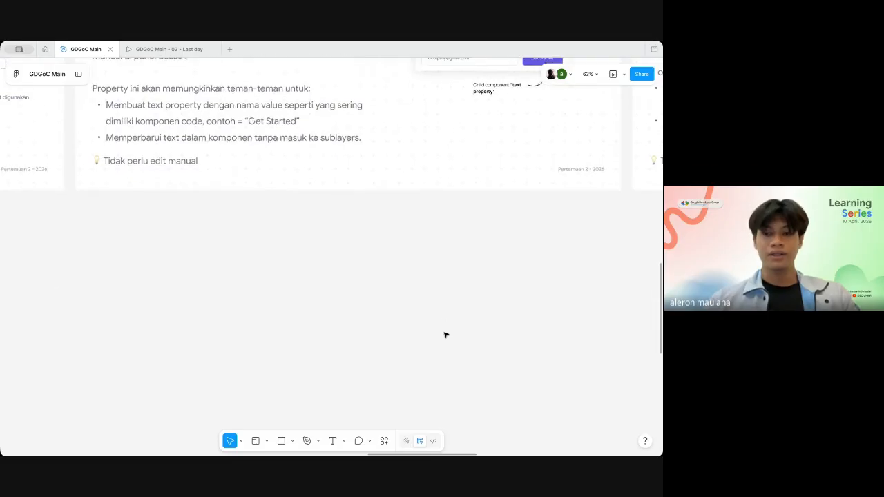
# Step: Show the side panels again and add a "Get Started" text layer on the empty canvas below the Text Property slide
pyautogui.hotkey('ctrl', '\\')
pyautogui.scroll(2, 446, 333)
pyautogui.press('t')
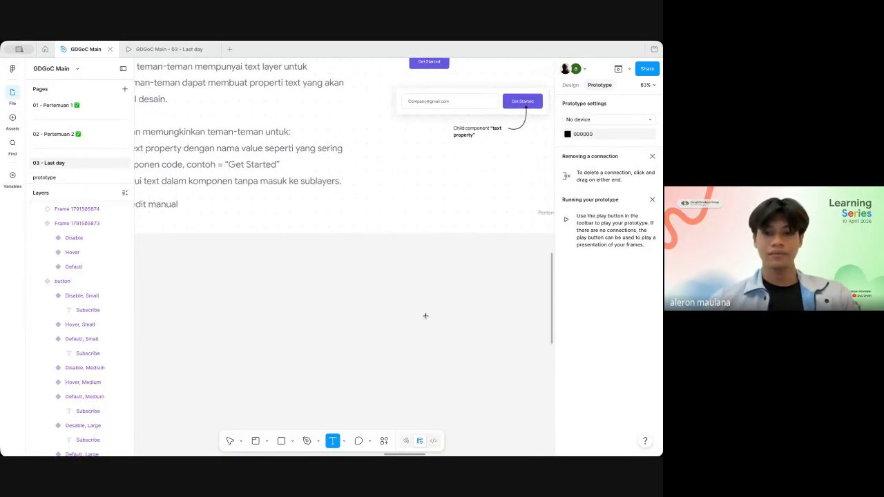
pyautogui.click(401, 283)
pyautogui.scroll(3, 403, 284)
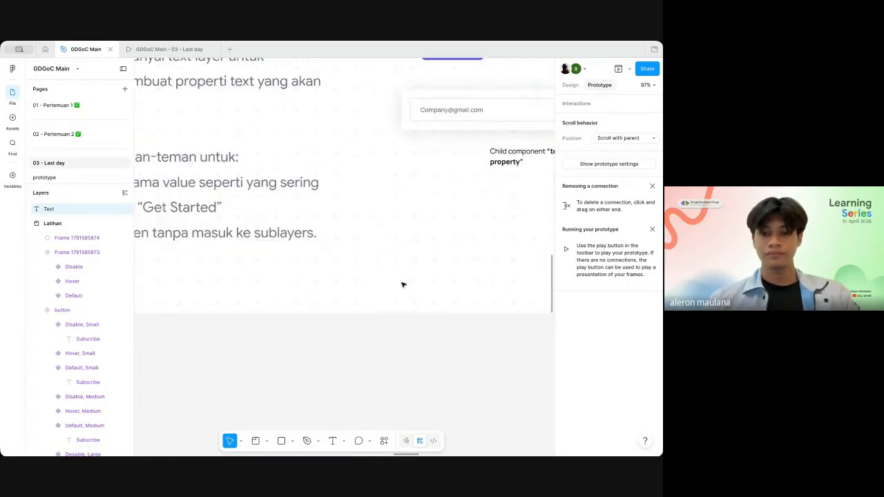
pyautogui.scroll(-2, 403, 283)
pyautogui.write('Get S')
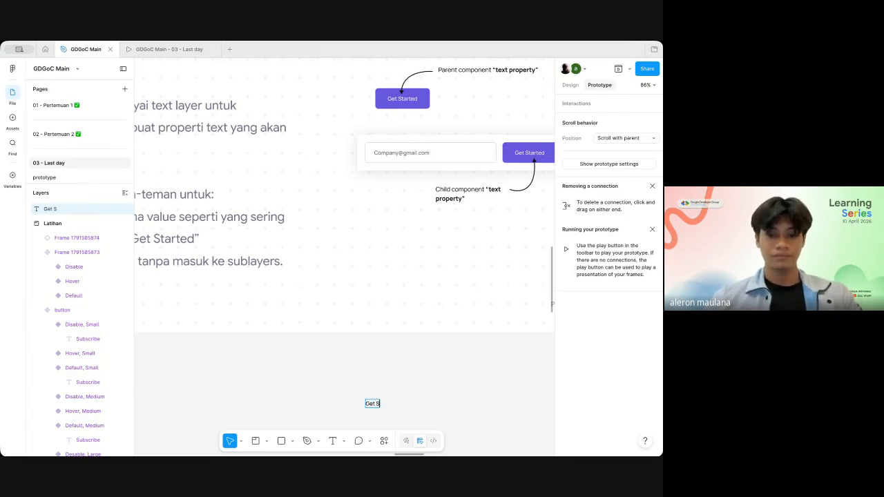
pyautogui.write('y=ta')
pyautogui.press('BackSpace')
pyautogui.press('BackSpace')
pyautogui.press('BackSpace')
pyautogui.press('BackSpace')
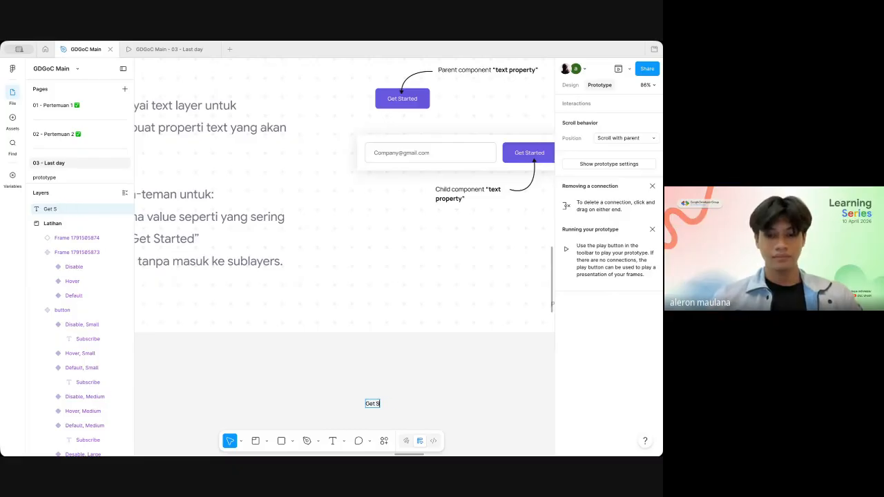
pyautogui.write('tar')
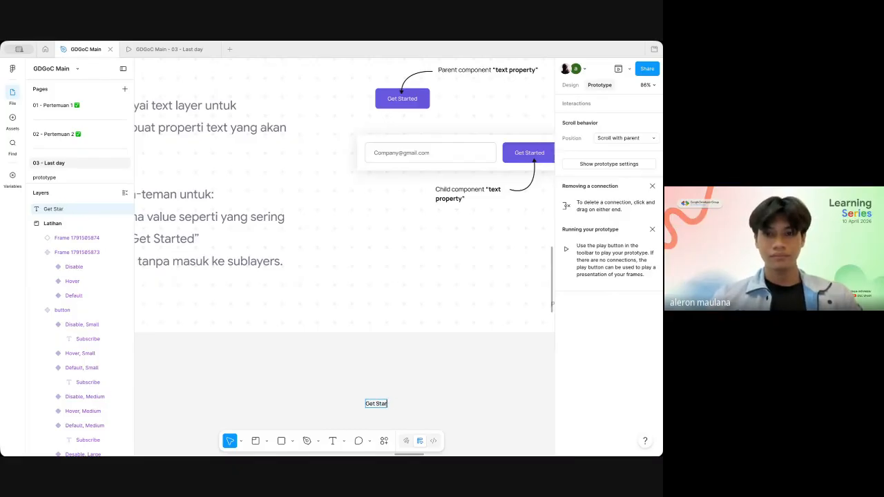
pyautogui.write('ted')
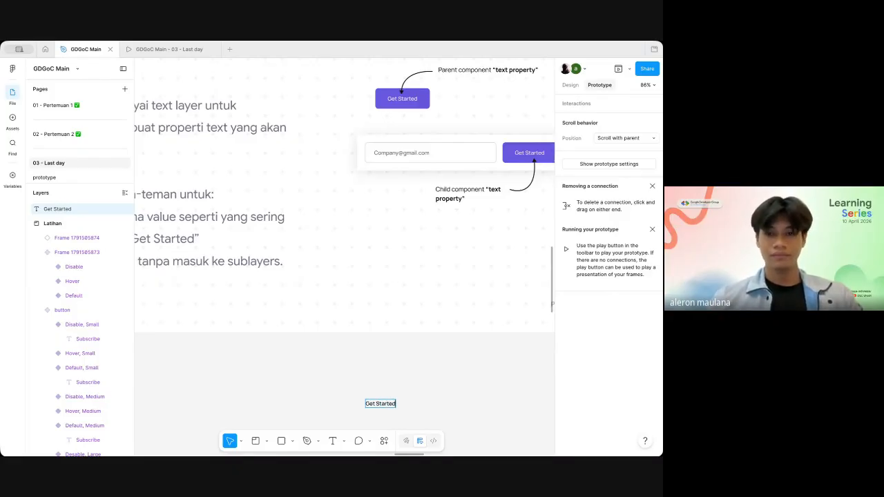
pyautogui.press('Escape')
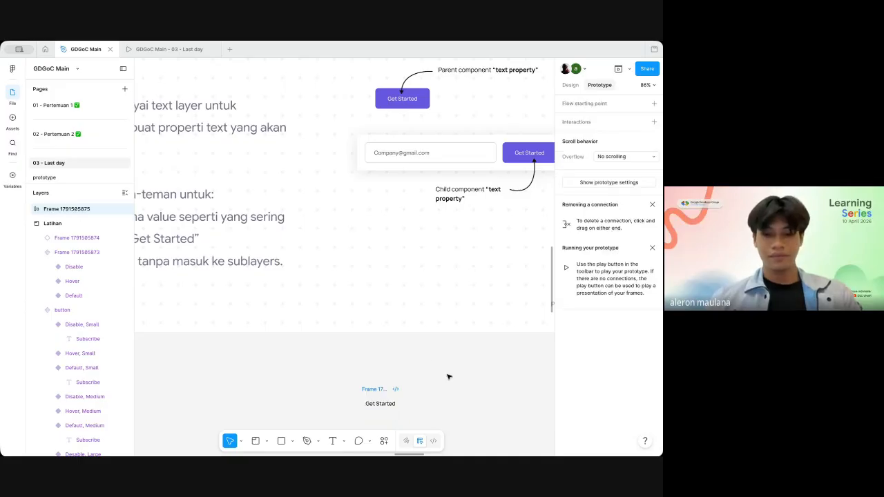
# Step: Wrap the Get Started text in an auto layout frame and give the frame a bright green 00FF15 fill
pyautogui.hotkey('shift', 'a')
pyautogui.scroll(-1, 435, 366)
pyautogui.click(569, 86)
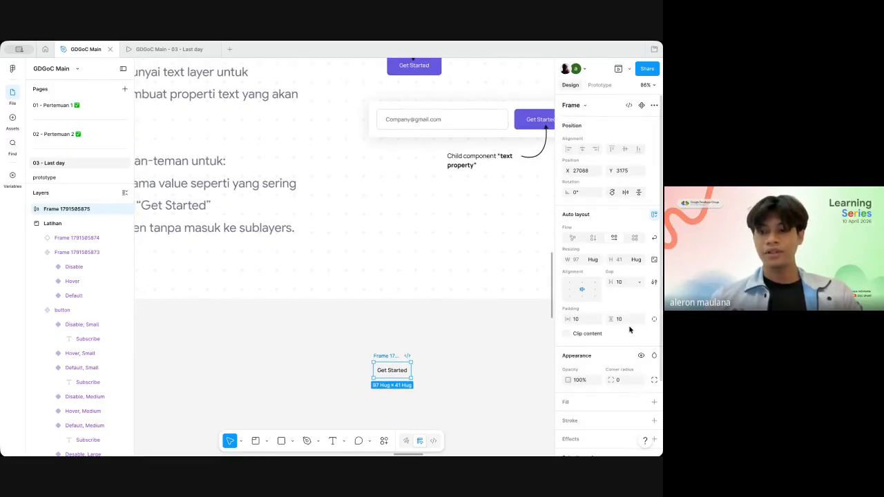
pyautogui.scroll(-3, 629, 327)
pyautogui.click(653, 313)
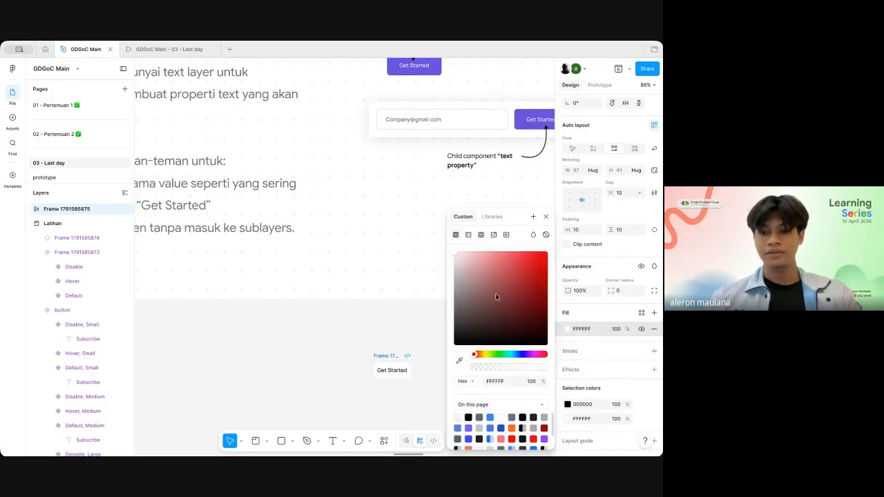
pyautogui.click(499, 356)
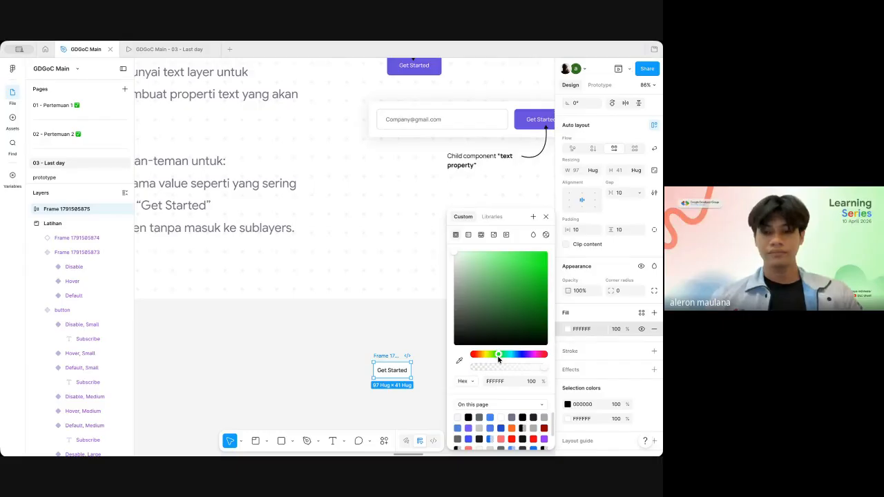
pyautogui.click(521, 267)
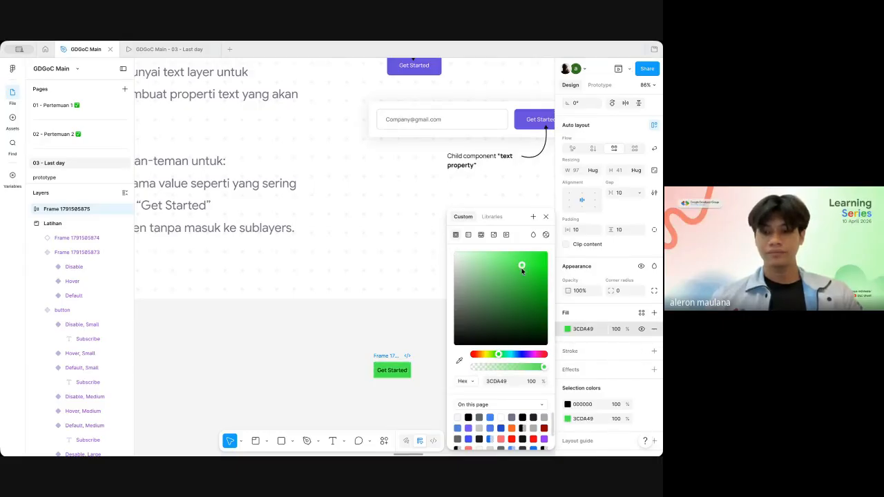
pyautogui.moveTo(521, 270); pyautogui.dragTo(556, 251)
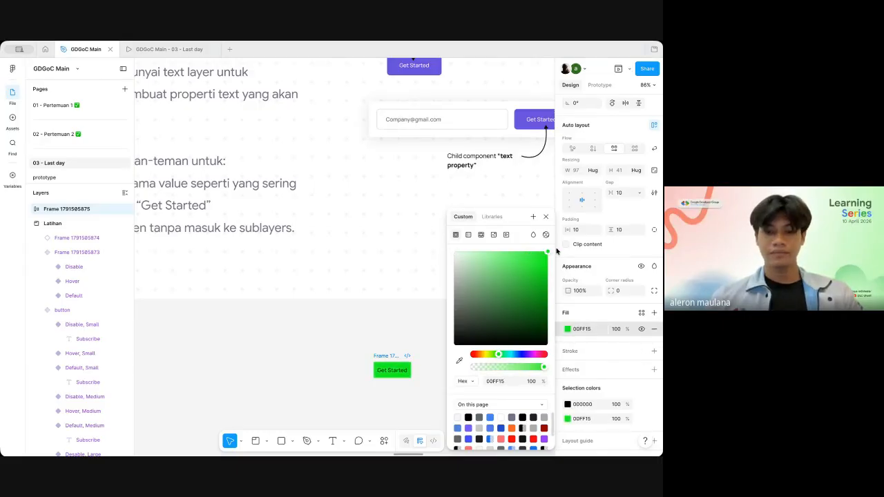
pyautogui.click(404, 311)
# Step: Set the corner radius of the green Get Started button frame to 12
pyautogui.scroll(-2, 394, 312)
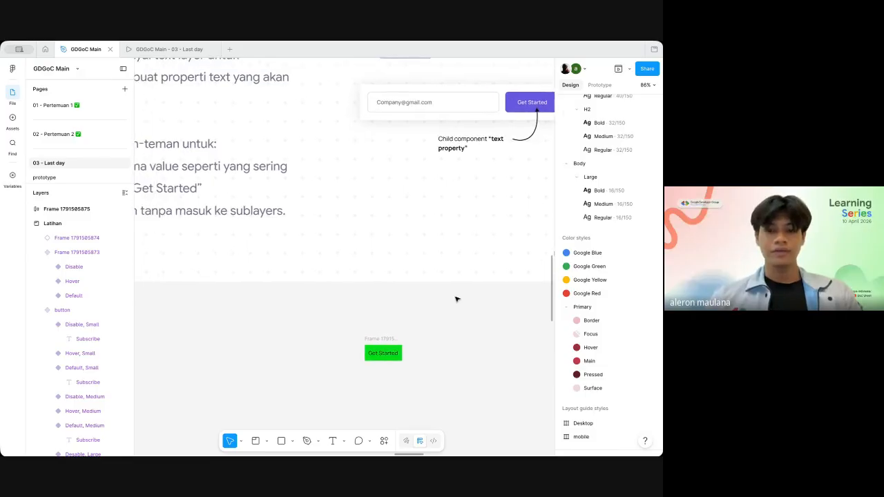
pyautogui.hscroll(-1, 456, 299)
pyautogui.click(406, 343)
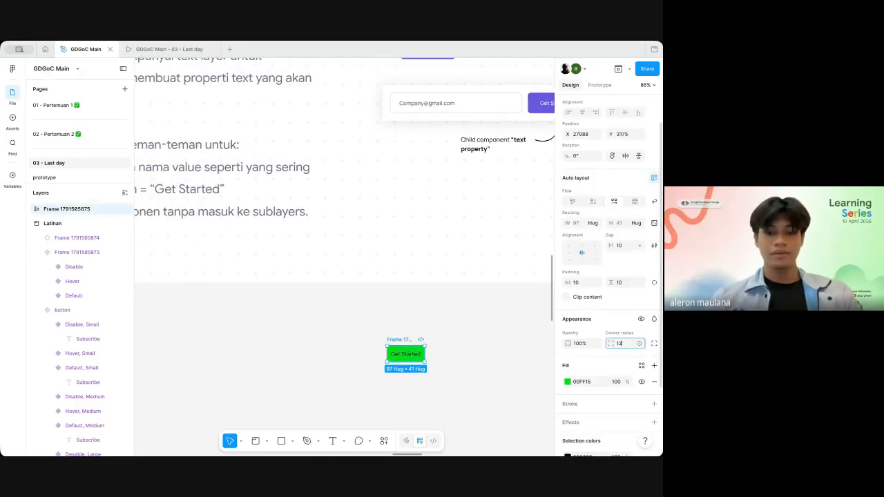
pyautogui.click(416, 327)
pyautogui.scroll(1, 417, 327)
pyautogui.scroll(1, 416, 326)
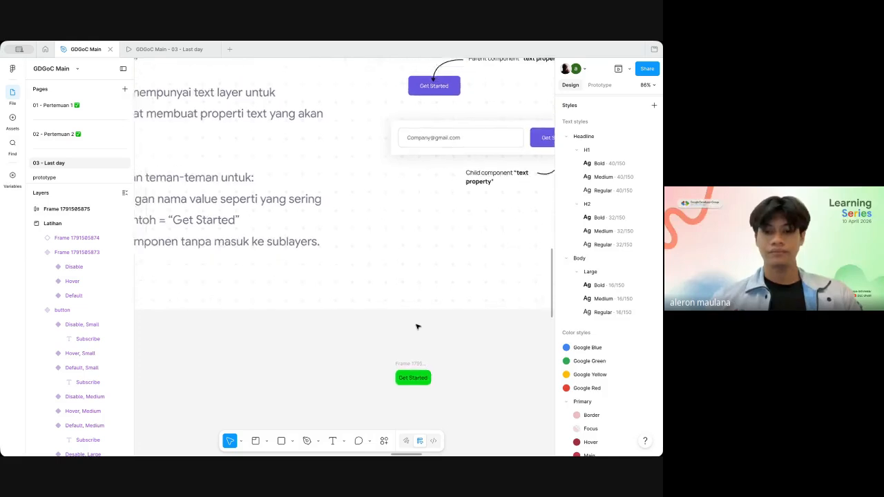
# Step: Turn the green Get Started button frame into a component
pyautogui.scroll(-3, 415, 345)
pyautogui.click(413, 351)
pyautogui.scroll(6, 439, 361)
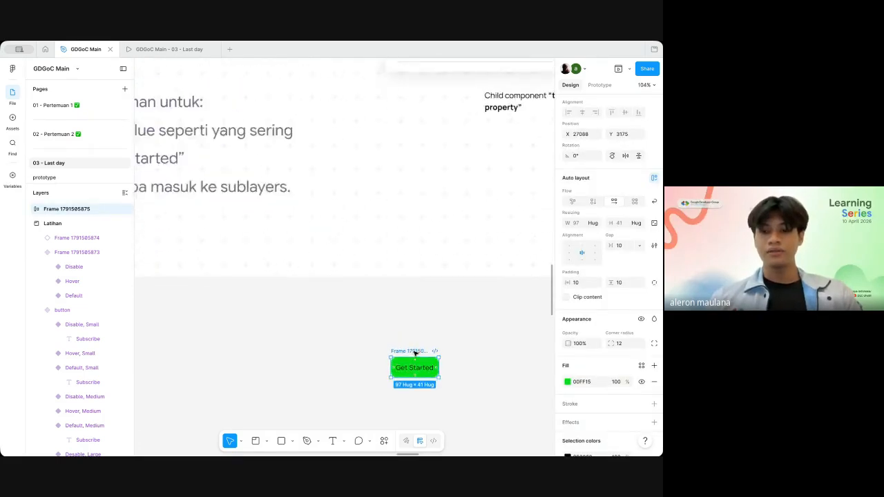
pyautogui.scroll(1, 612, 217)
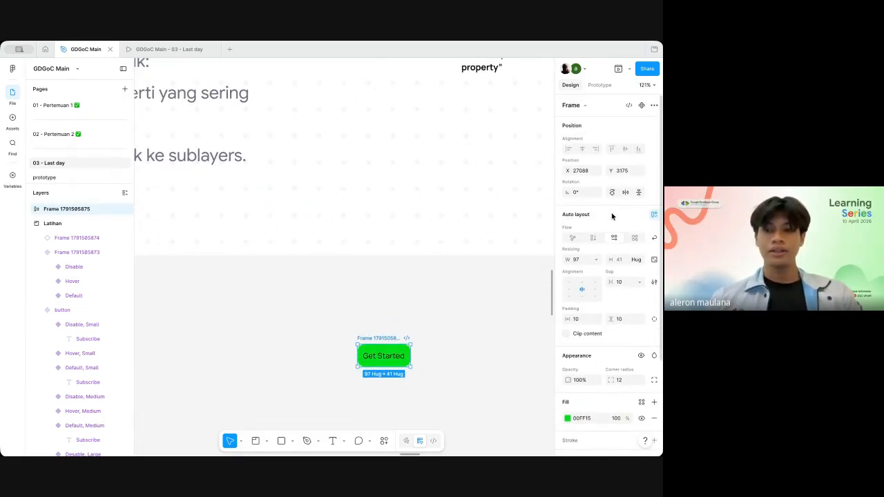
pyautogui.press('alt')
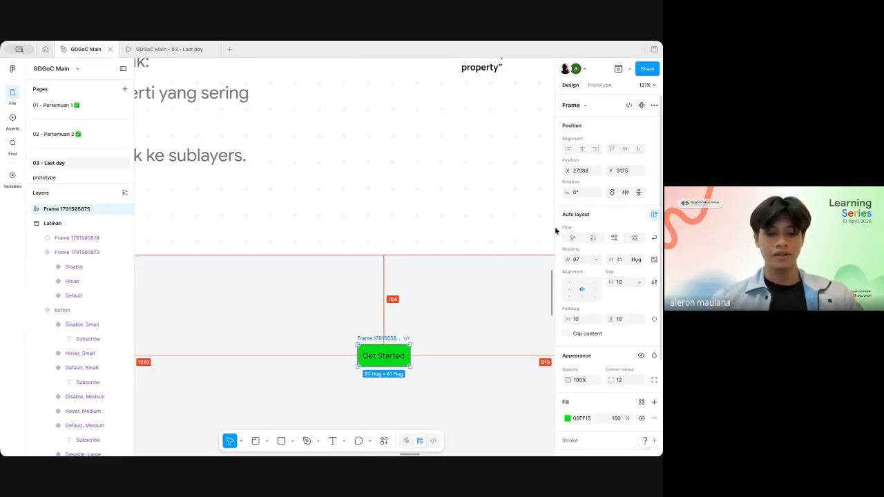
pyautogui.hotkey('ctrl', 'alt', 'k')
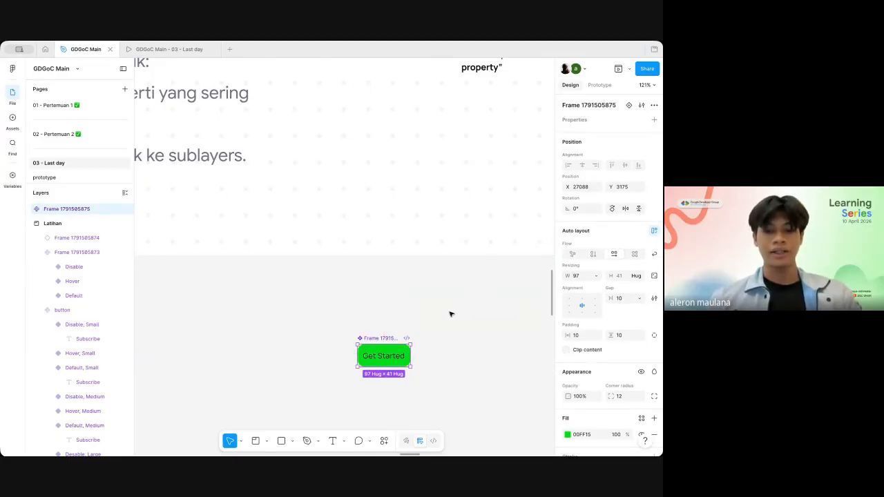
# Step: Create a text property on the Get Started component with the name Text and the value Get Started
pyautogui.scroll(-2, 433, 338)
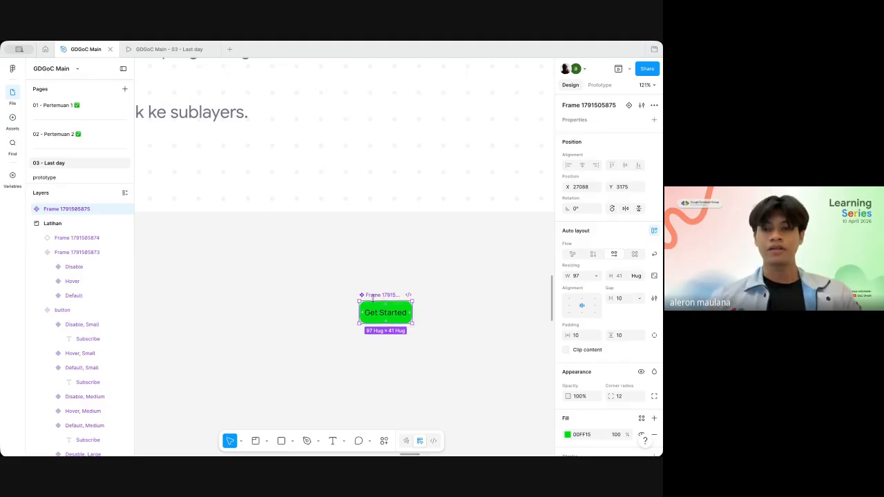
pyautogui.scroll(-4, 597, 286)
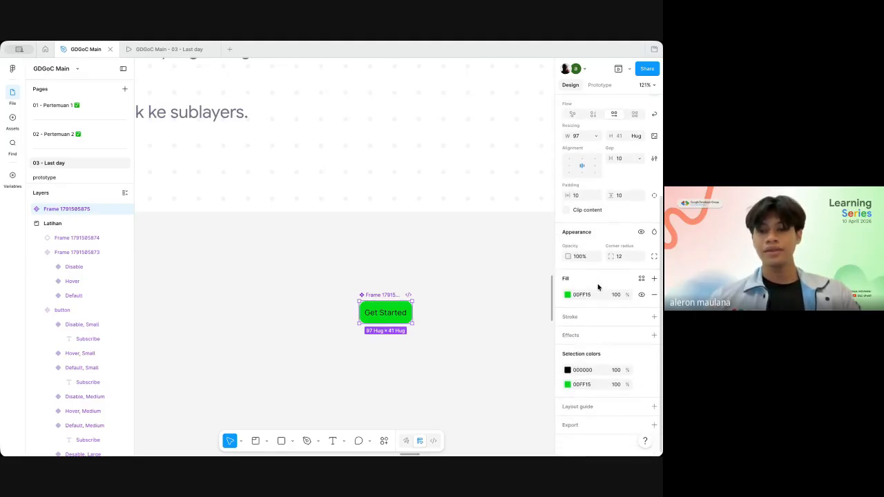
pyautogui.scroll(4, 620, 238)
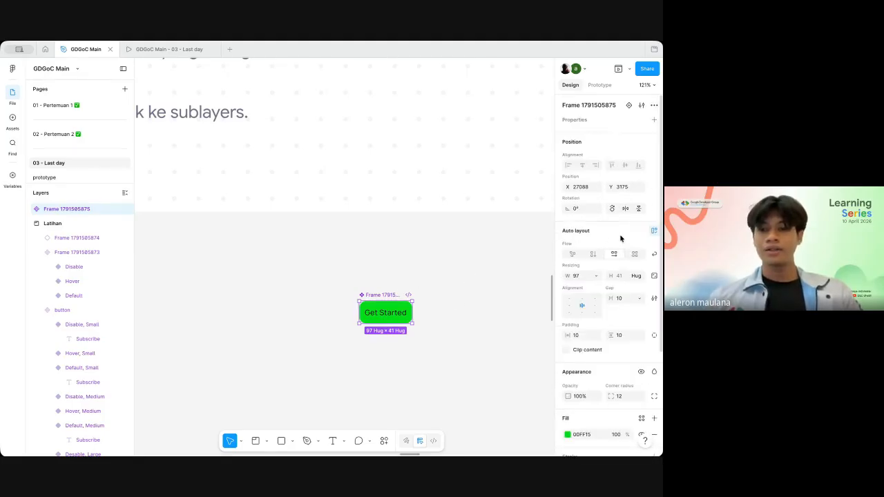
pyautogui.click(654, 120)
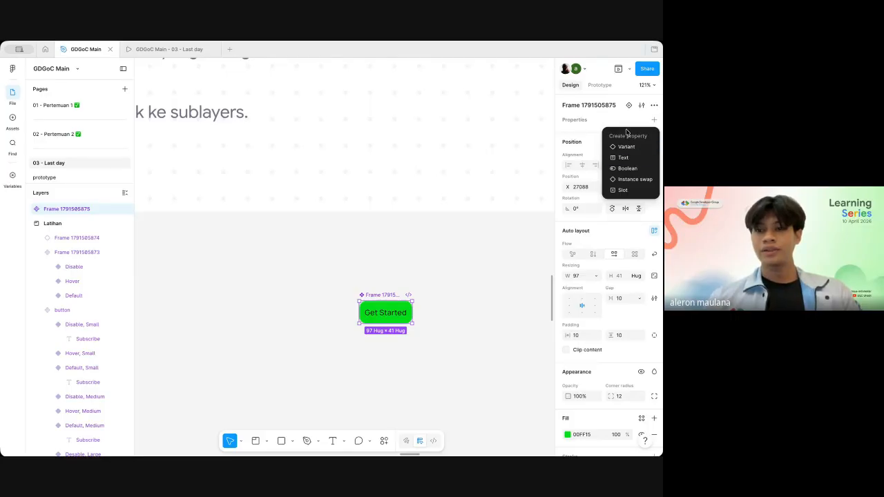
pyautogui.click(634, 158)
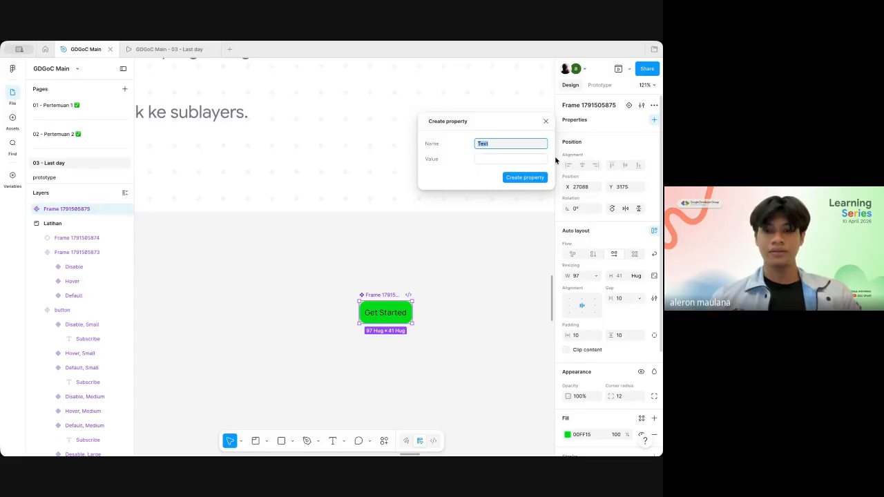
pyautogui.press('BackSpace')
pyautogui.write('Te')
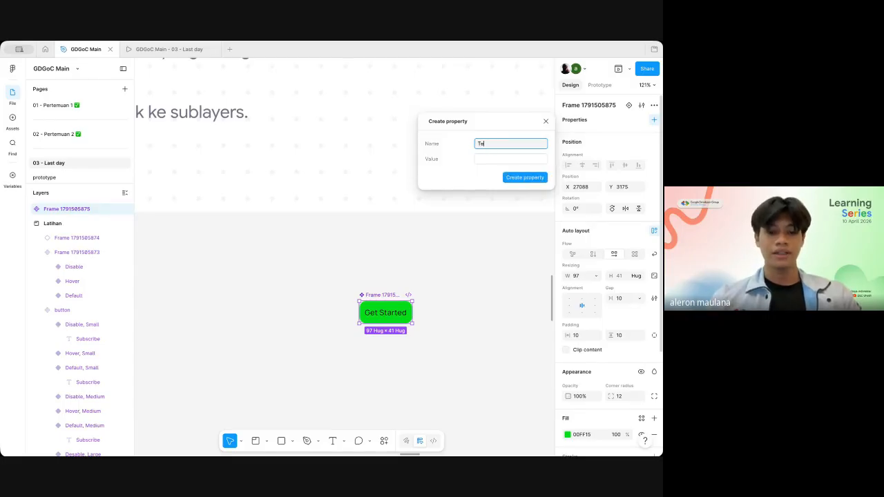
pyautogui.click(520, 160)
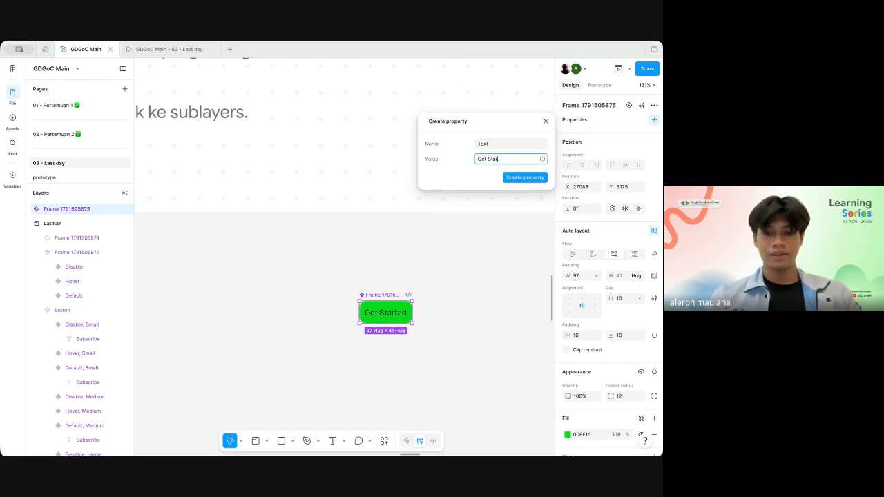
pyautogui.write('Get Started')
pyautogui.click(526, 178)
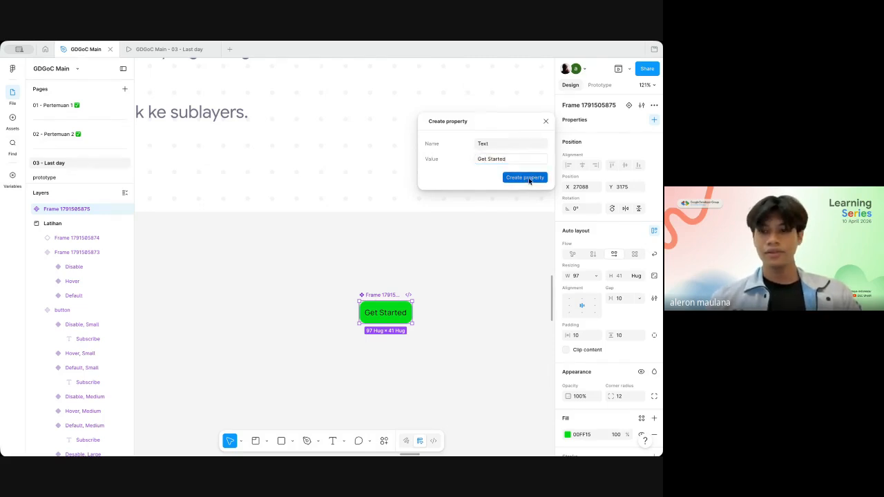
# Step: Link the content of the text layer inside the Get Started component to the component's Text property
pyautogui.click(391, 314)
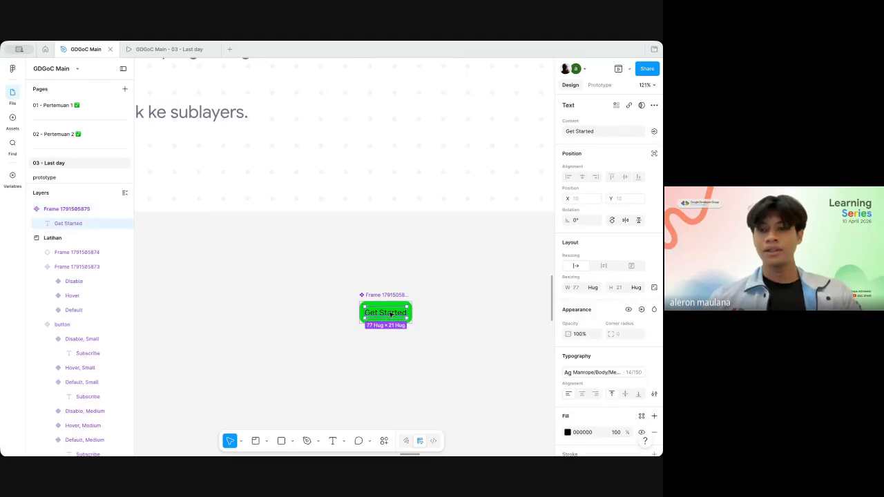
pyautogui.click(654, 133)
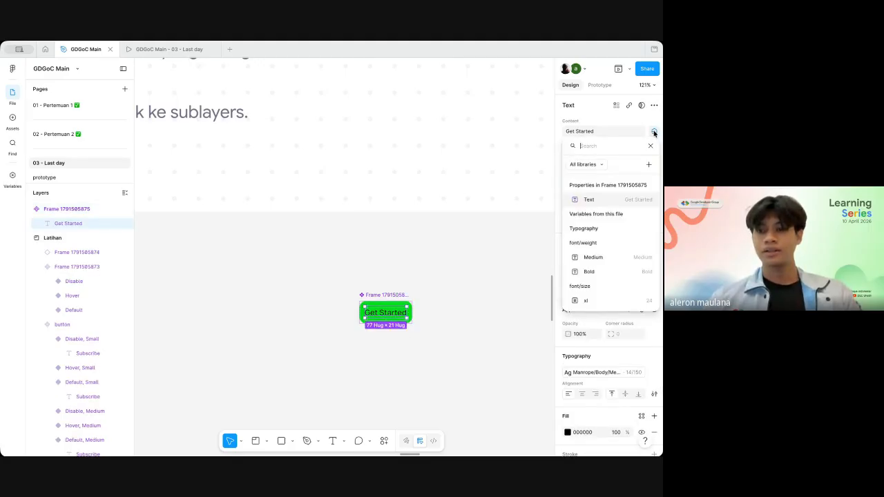
pyautogui.click(588, 200)
pyautogui.click(455, 296)
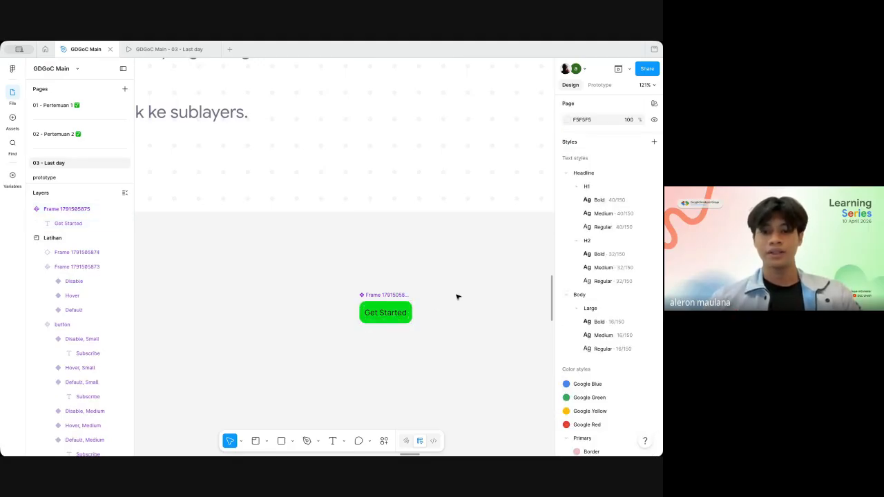
# Step: Place an instance of the green Get Started button component just below the main component
pyautogui.scroll(-3, 455, 295)
pyautogui.click(409, 301)
pyautogui.scroll(-1, 406, 298)
pyautogui.scroll(3, 406, 298)
pyautogui.scroll(-1, 406, 298)
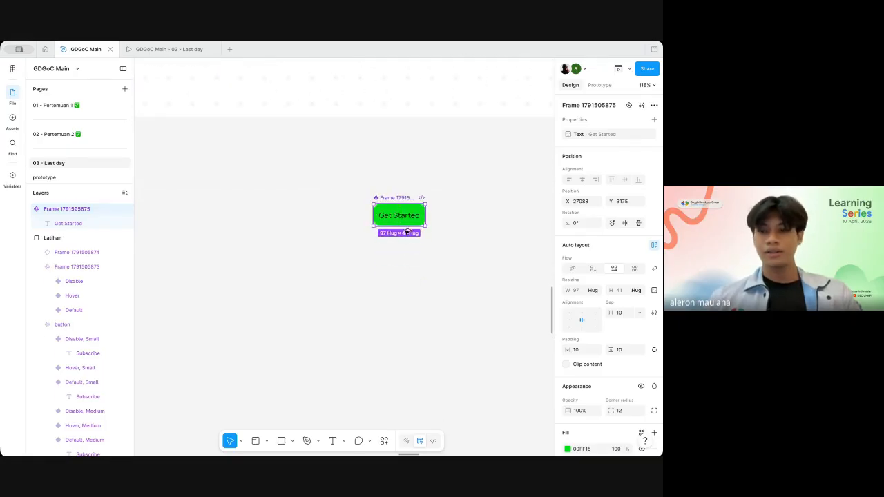
pyautogui.moveTo(408, 232); pyautogui.dragTo(411, 274)
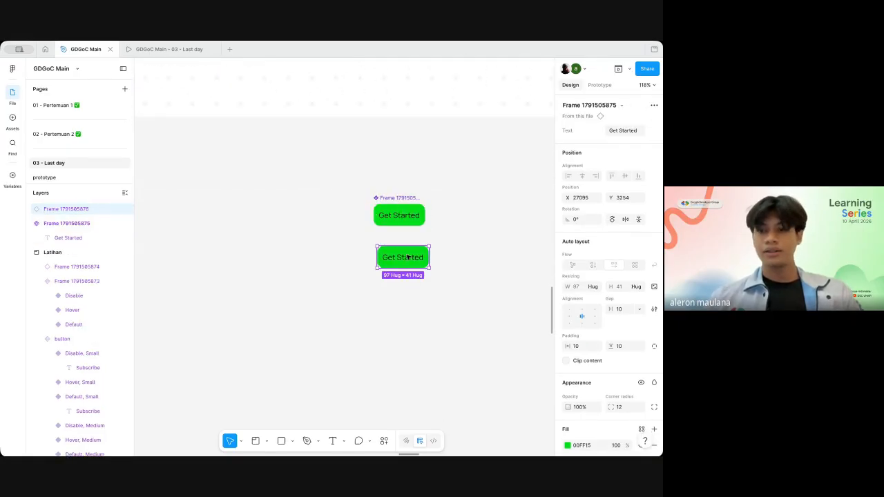
# Step: Set the Text property of the lower Get Started button instance to masuk
pyautogui.click(625, 130)
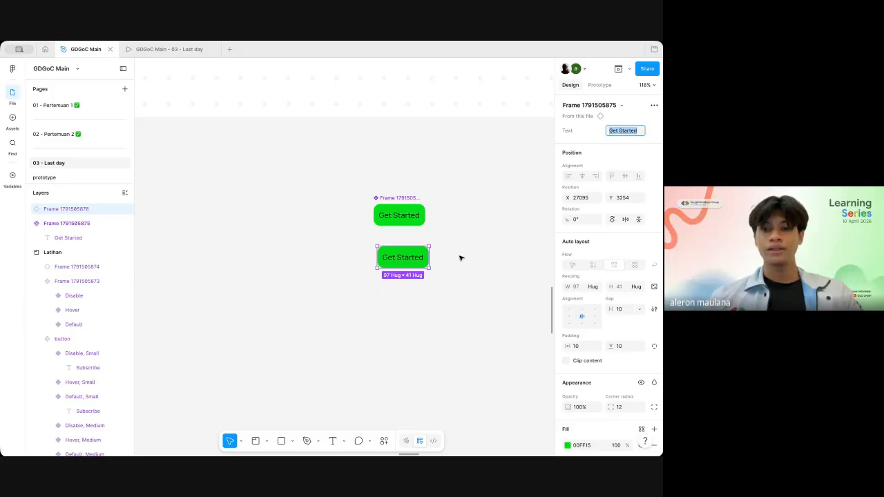
pyautogui.doubleClick(402, 258)
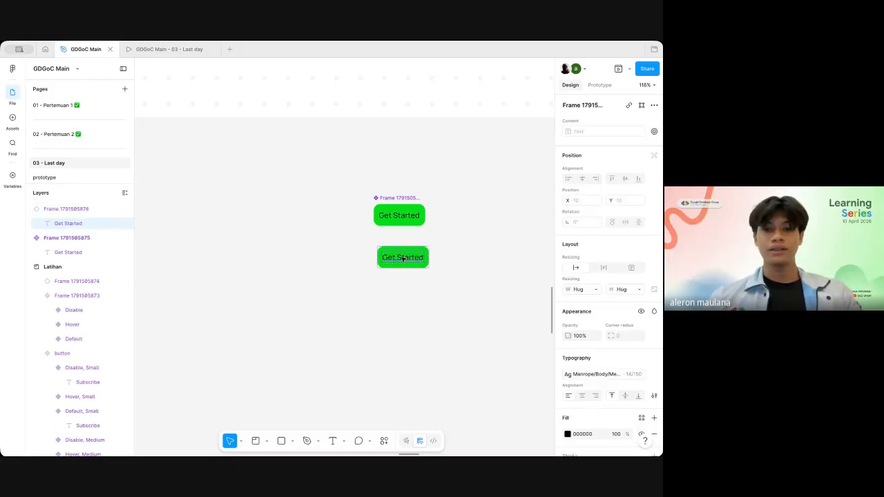
pyautogui.scroll(2, 403, 258)
pyautogui.keyDown('ctrl'); pyautogui.scroll(-1, 403, 259); pyautogui.keyUp('ctrl')
pyautogui.scroll(-1, 404, 260)
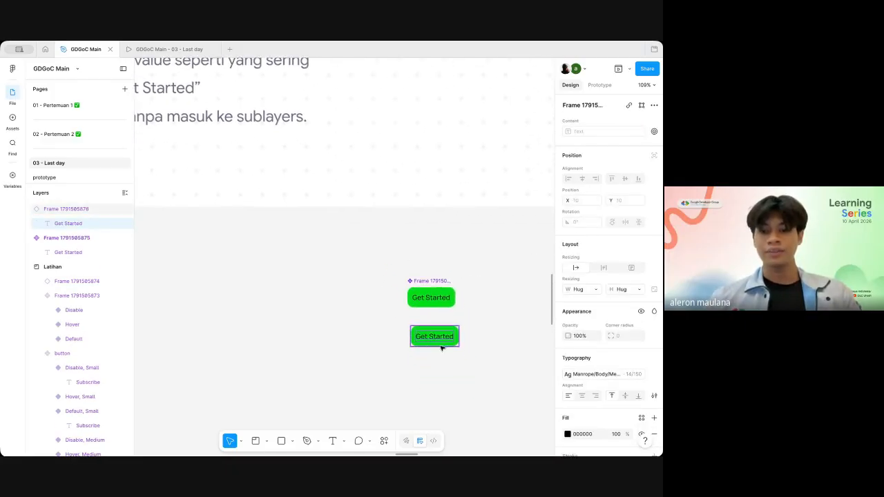
pyautogui.click(477, 306)
pyautogui.click(449, 332)
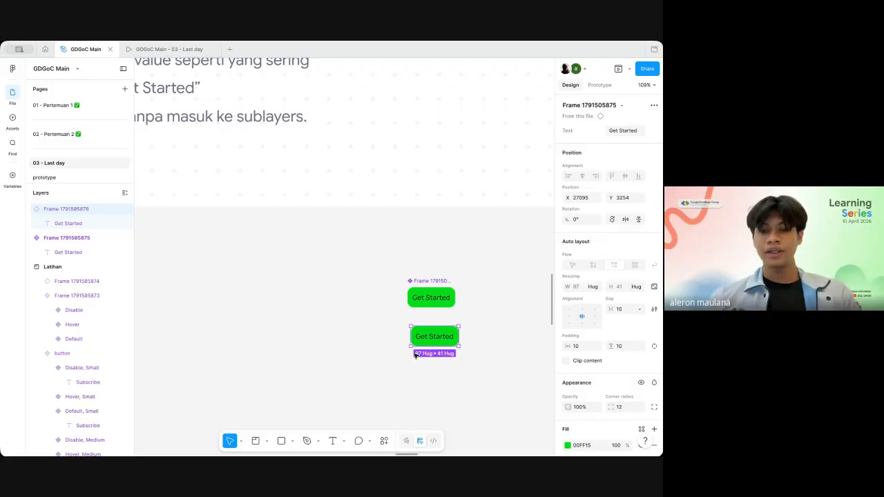
pyautogui.click(630, 132)
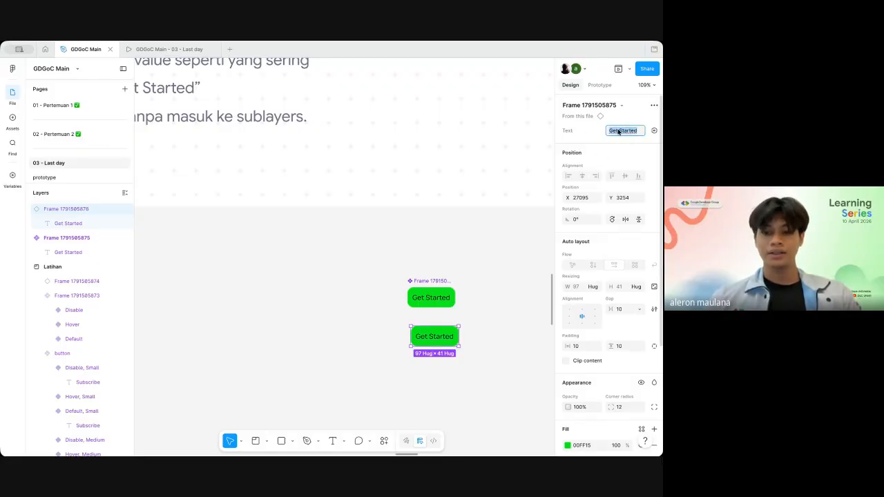
pyautogui.press('BackSpace')
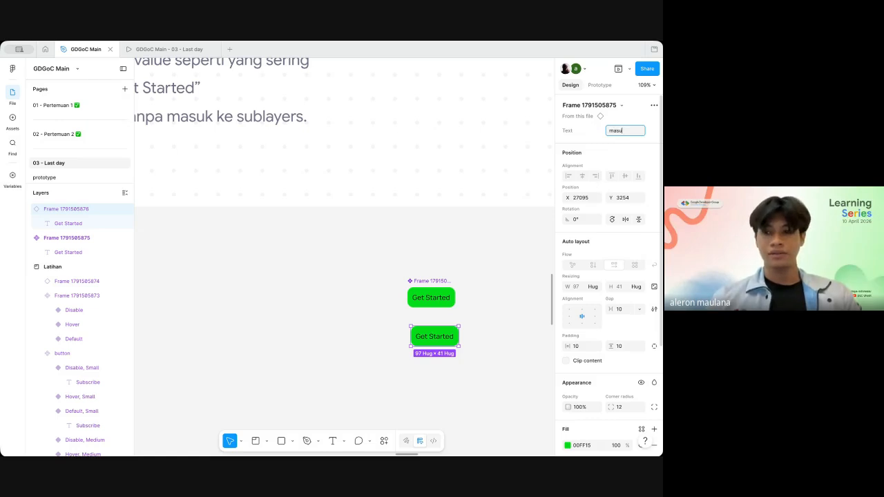
pyautogui.press('Return')
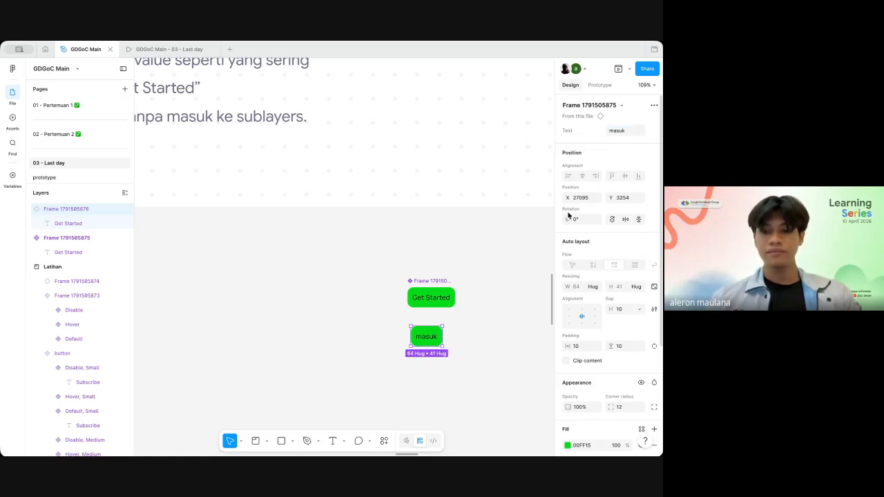
pyautogui.click(461, 338)
# Step: Examine the Boolean Property slide, including its explanation and the hotel card examples with the image switched on and off
pyautogui.hscroll(5, 437, 339)
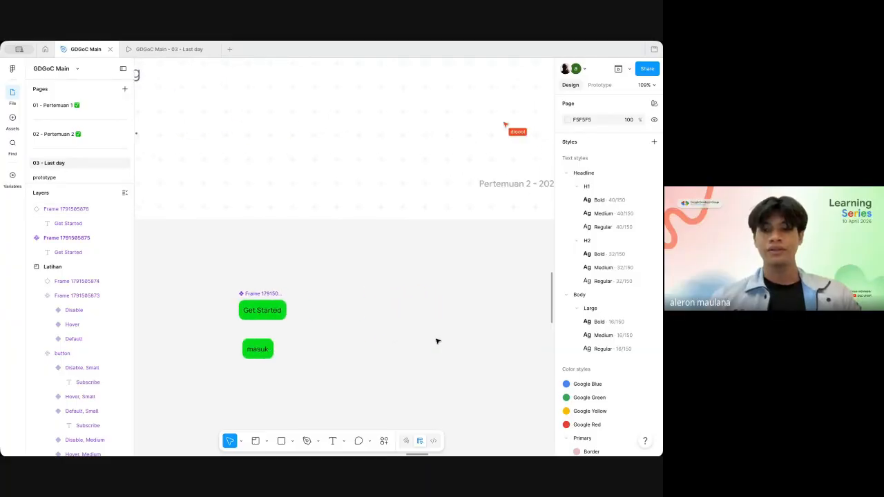
pyautogui.scroll(5, 433, 347)
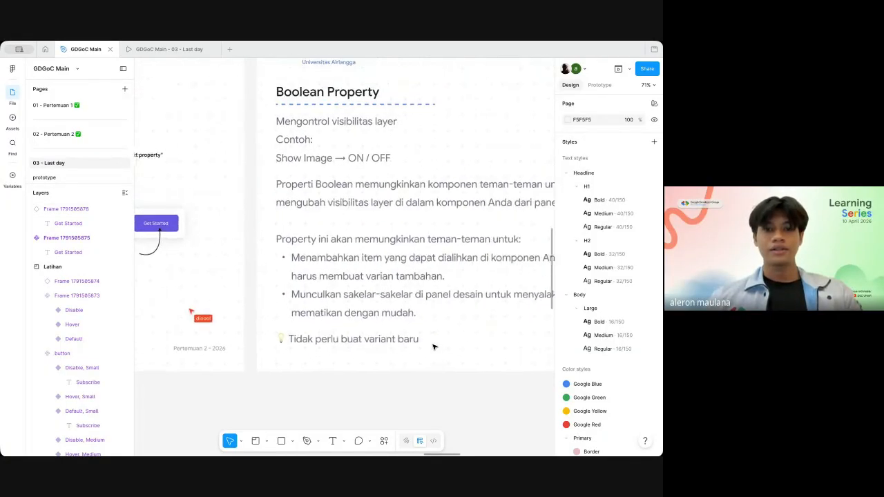
pyautogui.hscroll(2, 434, 346)
pyautogui.hscroll(2, 432, 351)
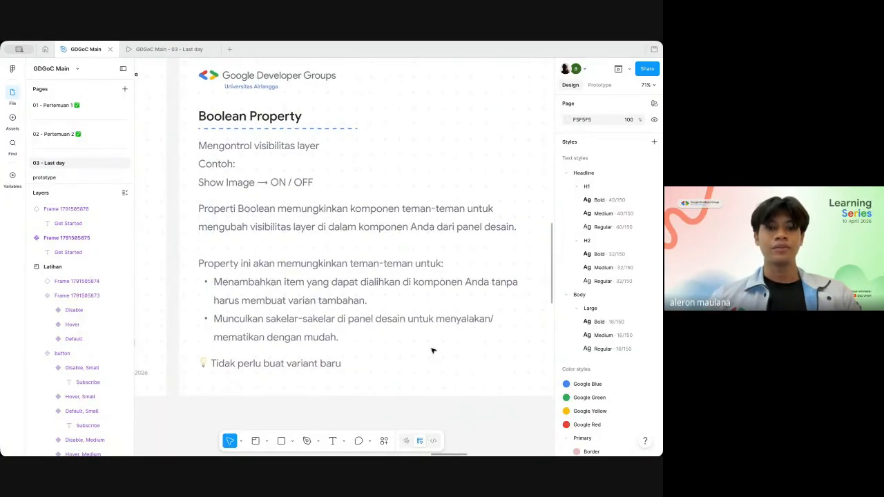
pyautogui.scroll(-3, 432, 350)
pyautogui.scroll(-1, 432, 351)
pyautogui.hscroll(1, 432, 351)
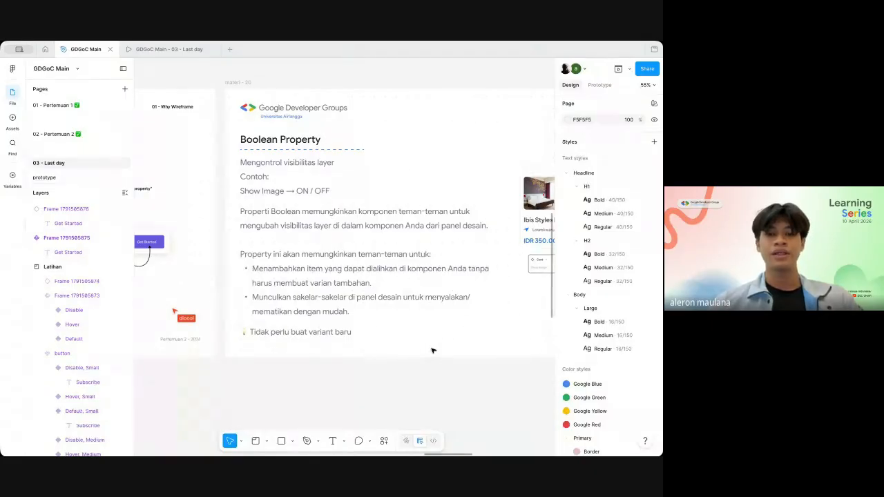
pyautogui.hotkey('shift', '\\')
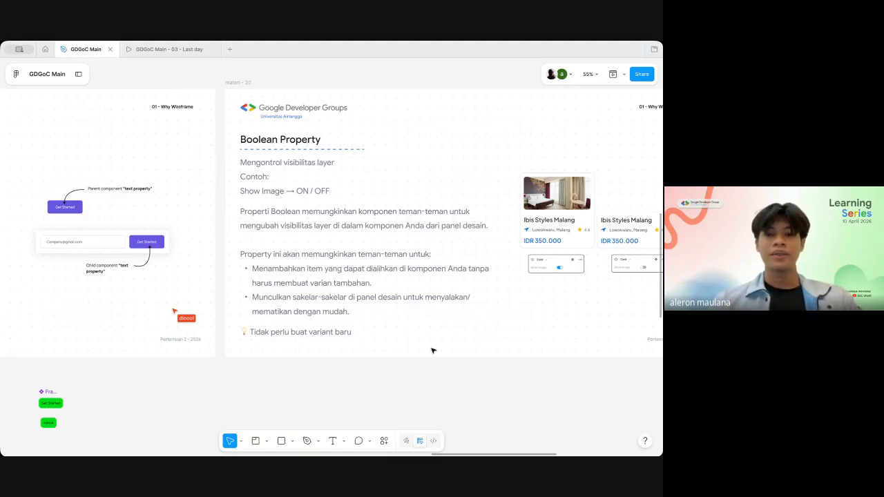
pyautogui.scroll(-1, 432, 350)
pyautogui.hscroll(1, 433, 351)
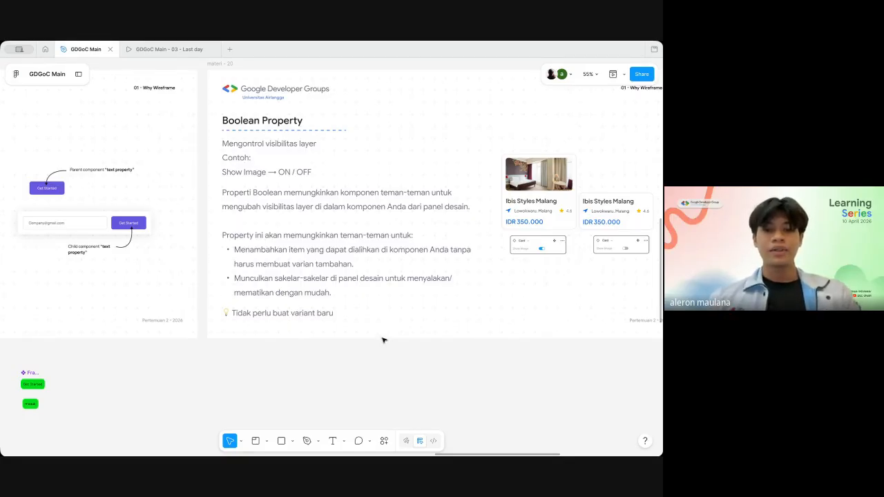
pyautogui.hscroll(2, 407, 308)
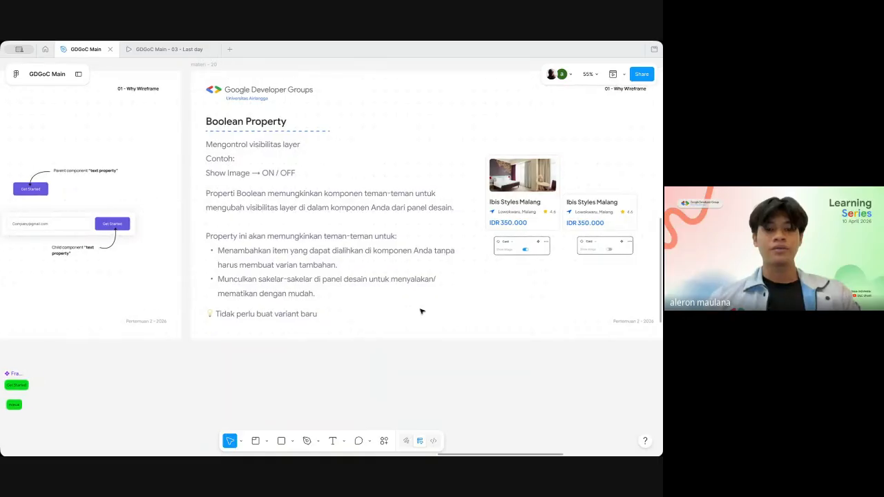
pyautogui.hscroll(3, 326, 339)
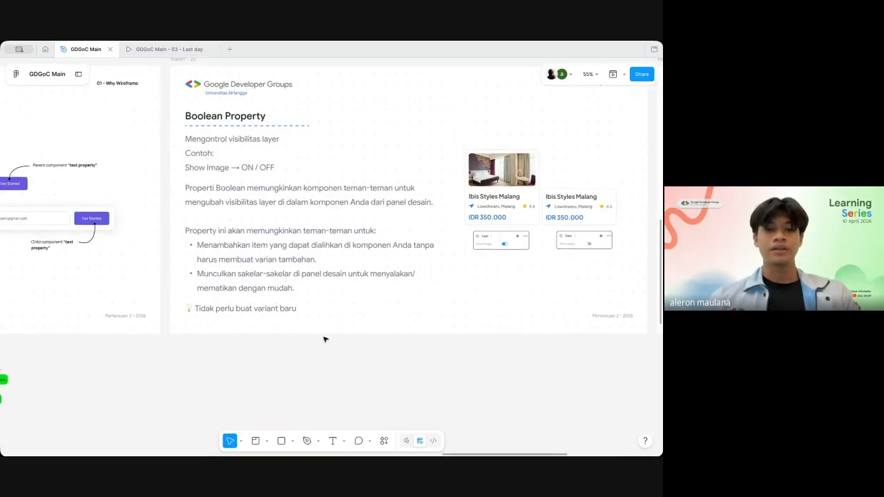
pyautogui.hscroll(2, 326, 339)
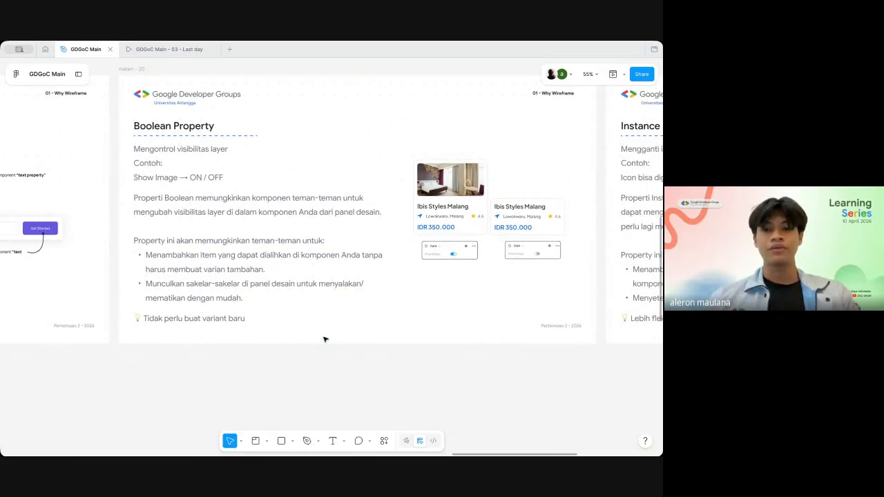
# Step: Duplicate the hotel card with the photo onto the empty canvas below the Boolean Property slide and turn the copy into a component
pyautogui.keyDown('ctrl'); pyautogui.scroll(-3, 325, 339); pyautogui.keyUp('ctrl')
pyautogui.doubleClick(423, 248)
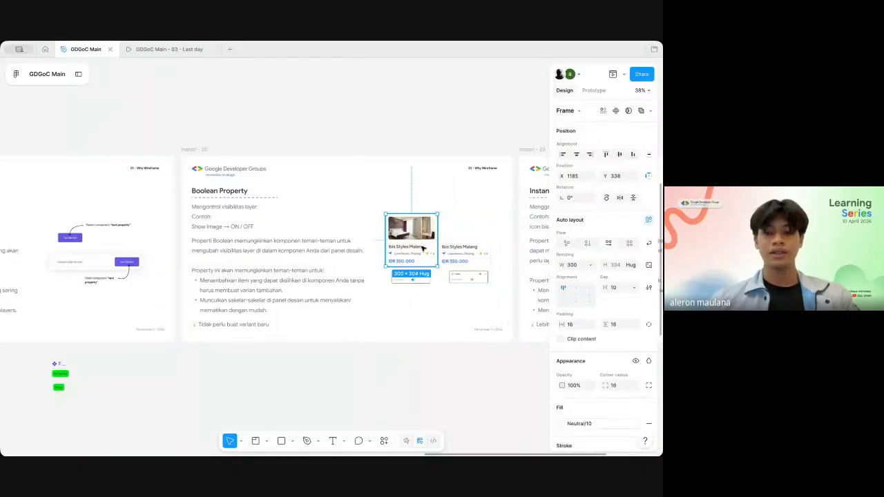
pyautogui.hotkey('shift', '\\')
pyautogui.keyDown('ctrl'); pyautogui.scroll(3, 423, 235); pyautogui.keyUp('ctrl')
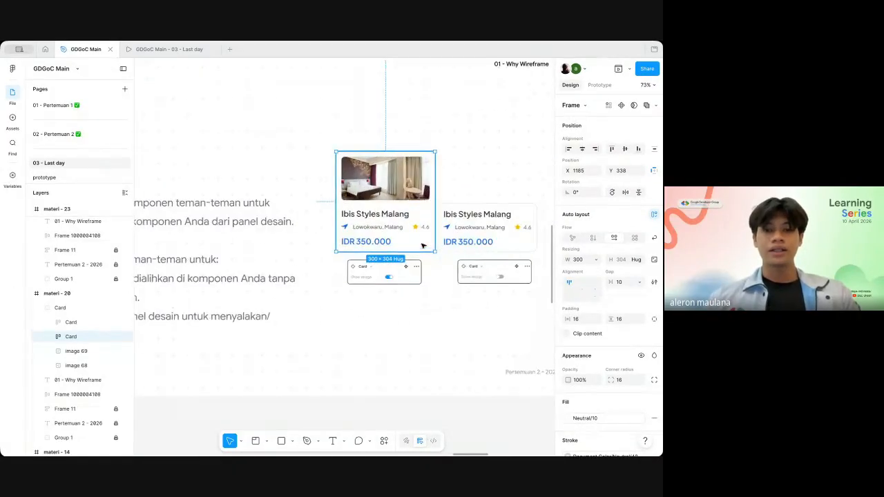
pyautogui.scroll(-1, 423, 231)
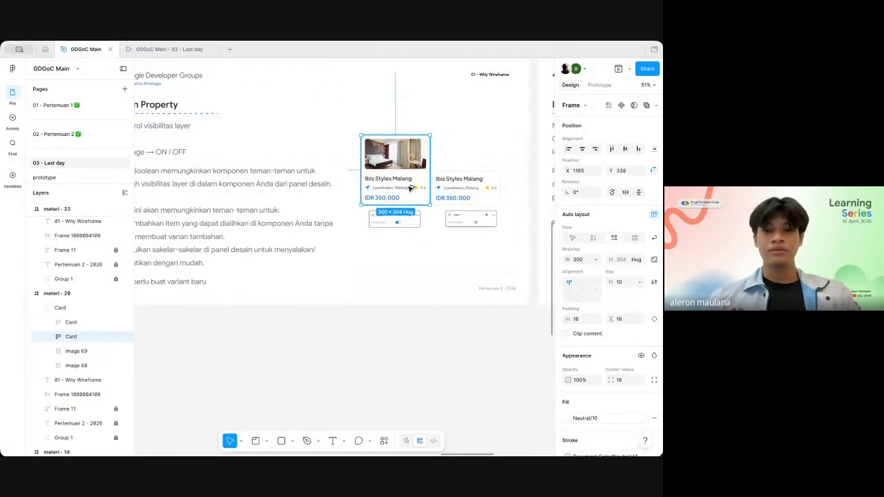
pyautogui.moveTo(408, 184); pyautogui.dragTo(405, 393)
pyautogui.keyDown('ctrl'); pyautogui.scroll(1, 405, 393); pyautogui.keyUp('ctrl')
pyautogui.scroll(-1, 405, 393)
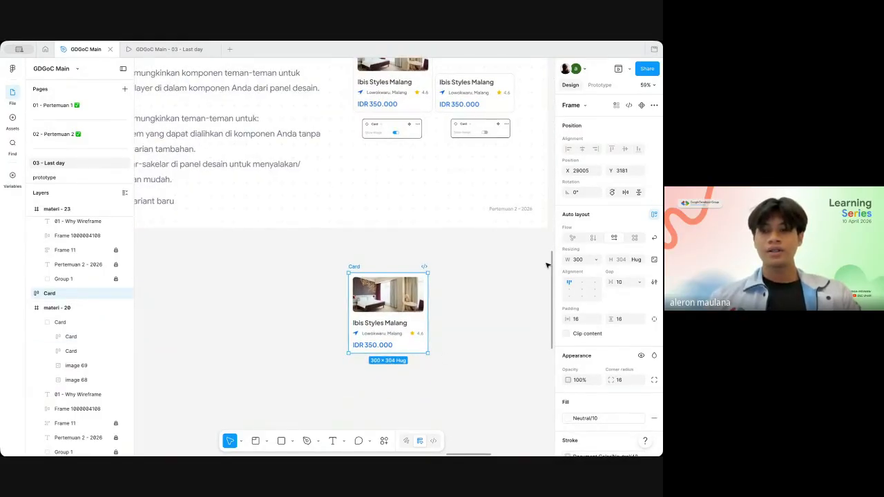
pyautogui.click(642, 105)
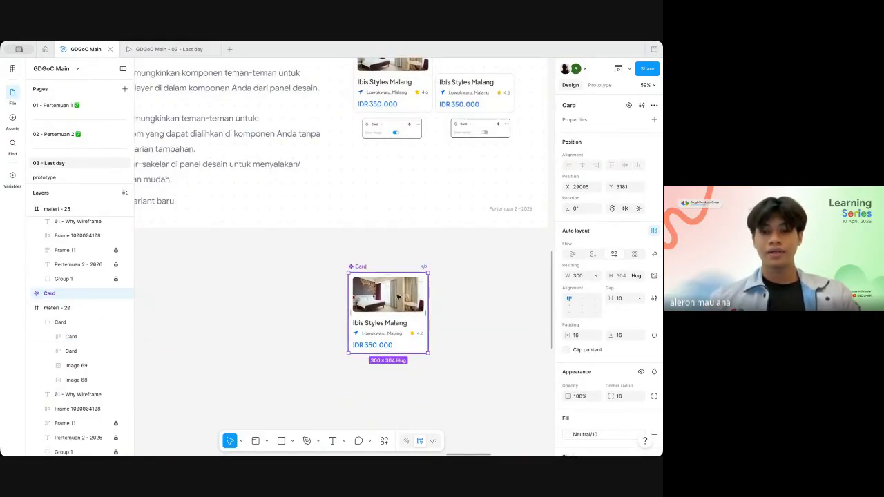
# Step: Create a boolean property on the Card component with the name Image show and the value True
pyautogui.click(398, 296)
pyautogui.click(361, 266)
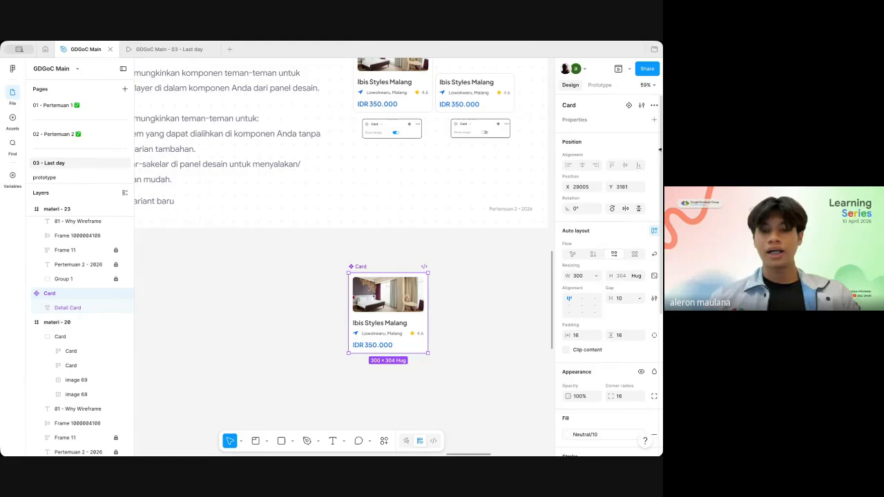
pyautogui.click(653, 105)
pyautogui.click(654, 105)
pyautogui.click(654, 119)
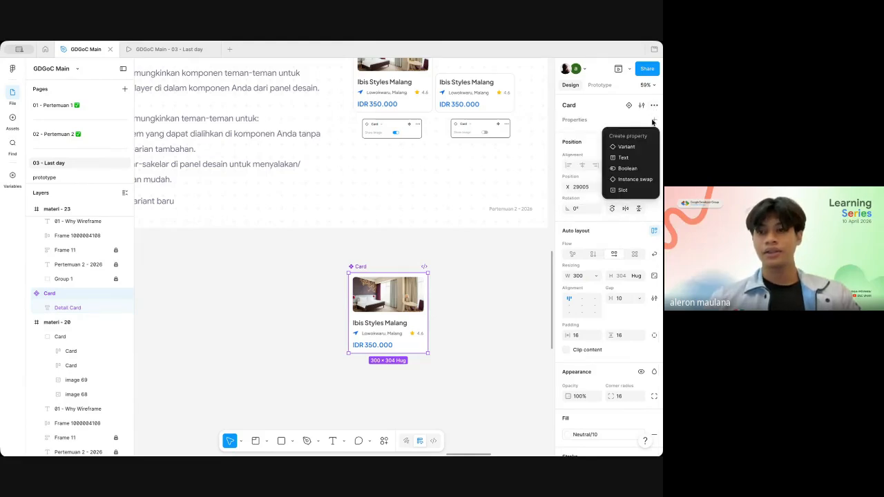
pyautogui.click(626, 168)
pyautogui.press('BackSpace')
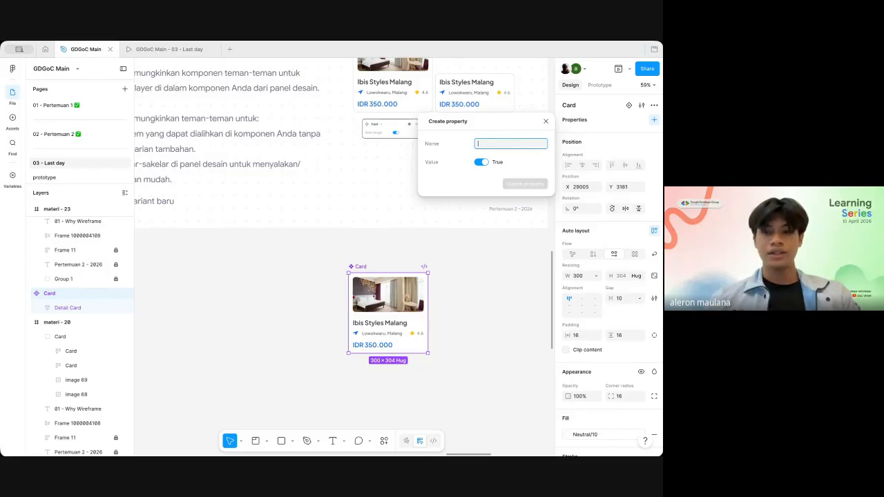
pyautogui.write('I')
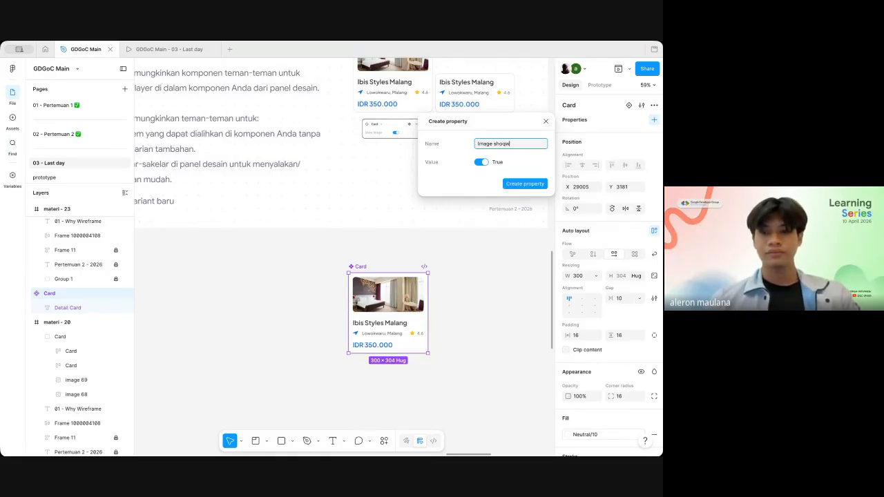
pyautogui.write('mage show')
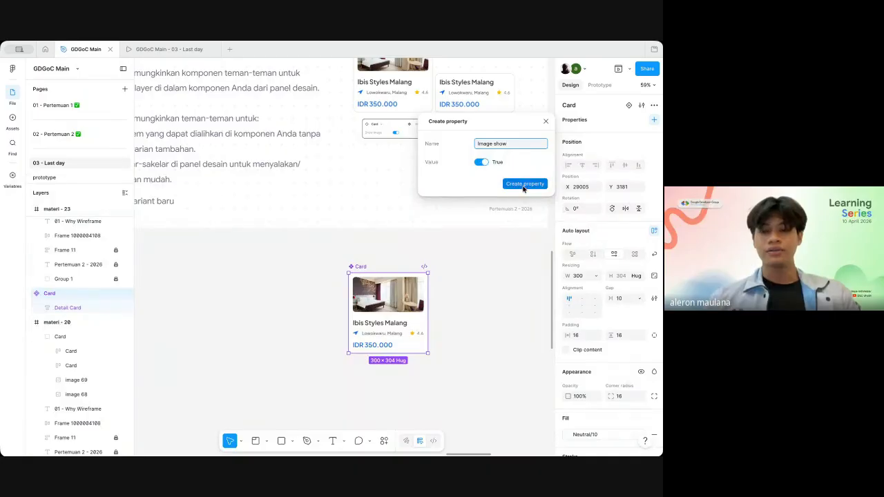
pyautogui.click(523, 185)
# Step: Link the visibility of the Image group inside the Card component to the Image show property
pyautogui.click(413, 302)
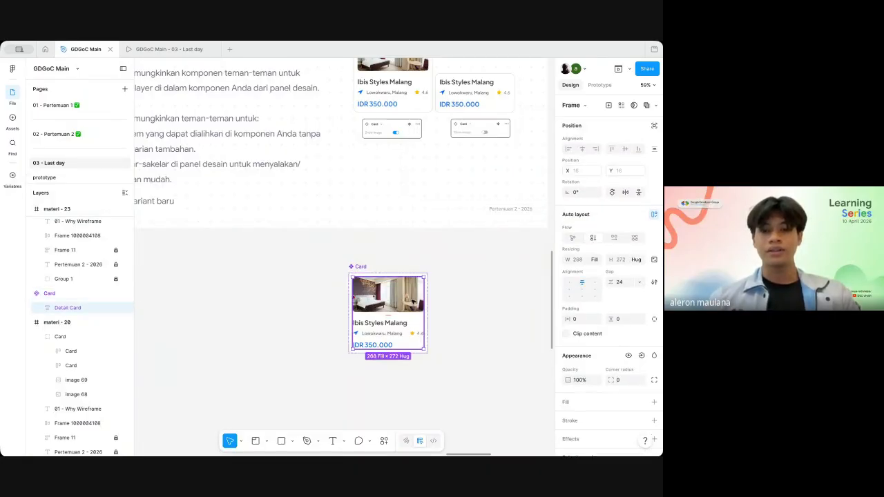
pyautogui.click(387, 265)
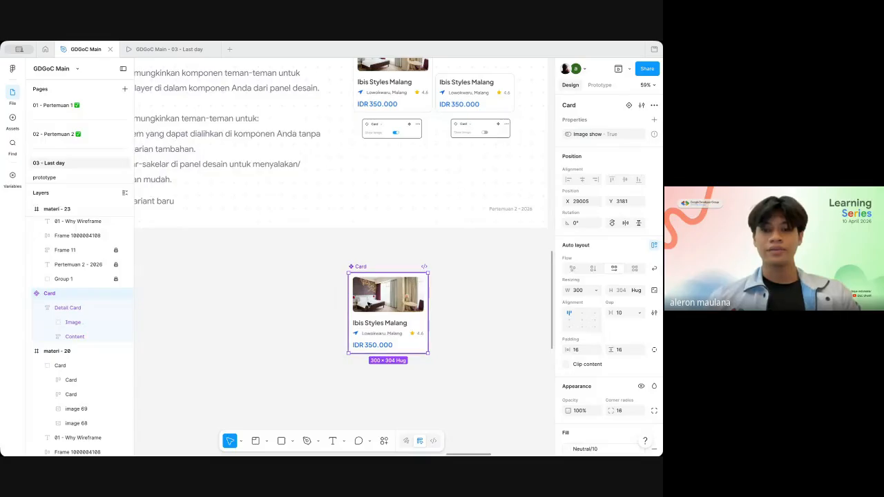
pyautogui.click(370, 310)
pyautogui.click(381, 304)
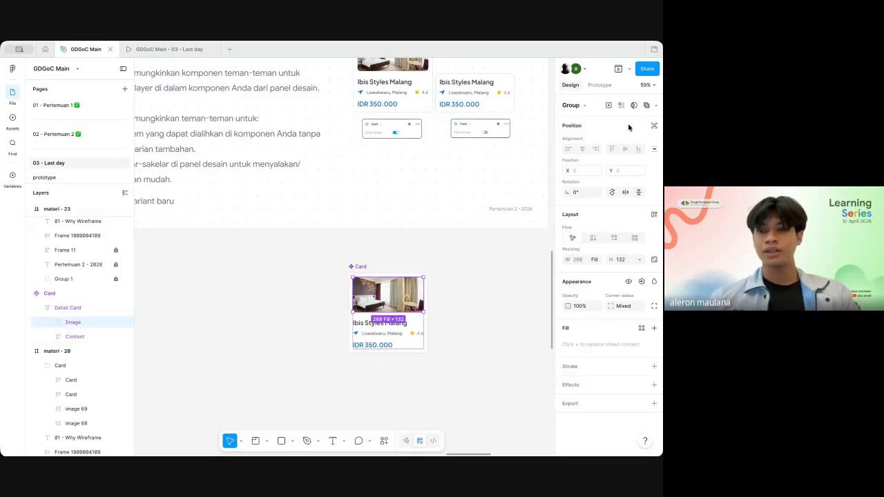
pyautogui.click(641, 282)
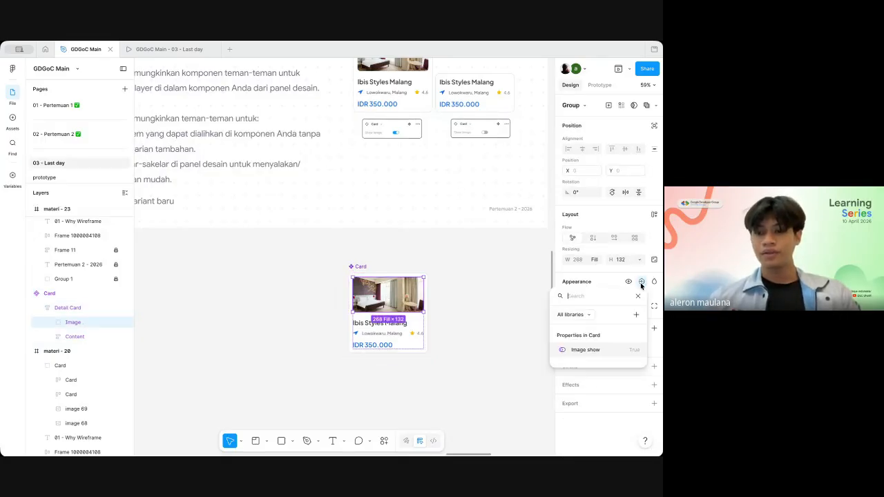
pyautogui.click(586, 352)
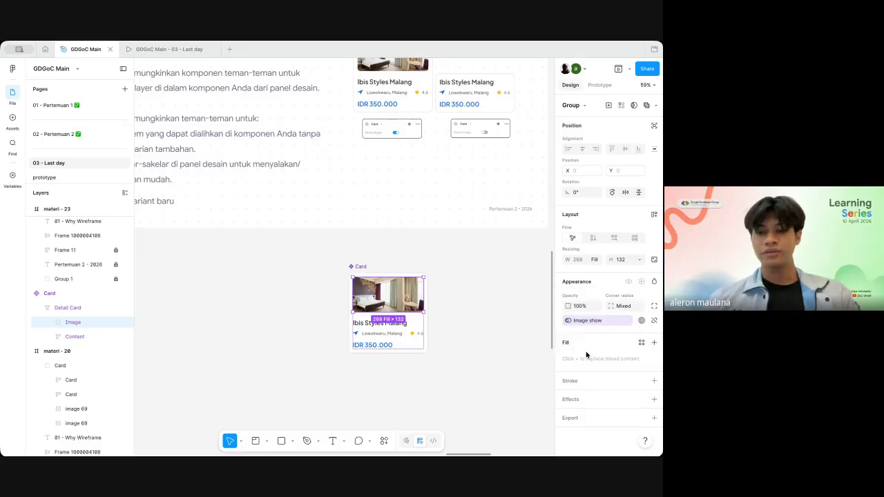
pyautogui.click(511, 321)
# Step: Place an instance of the Card component beside the main component on the empty canvas
pyautogui.click(417, 284)
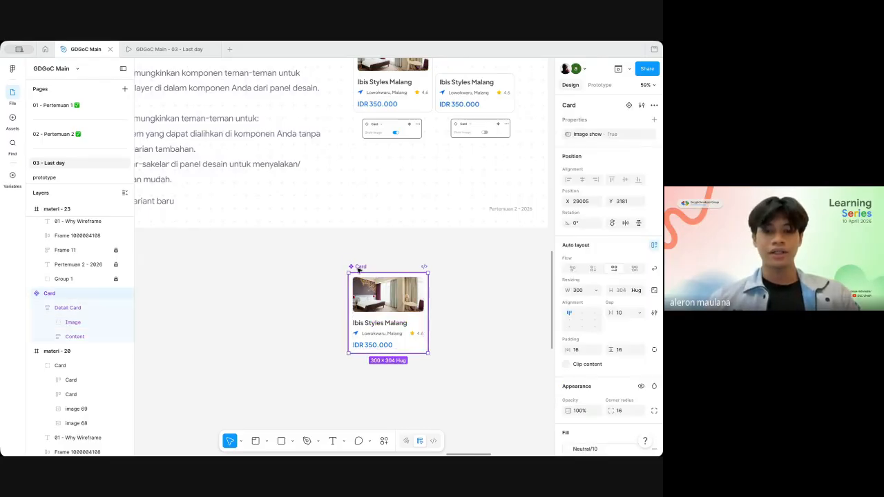
pyautogui.scroll(-2, 417, 282)
pyautogui.scroll(-2, 417, 282)
pyautogui.keyDown('alt'); pyautogui.moveTo(386, 258); pyautogui.dragTo(502, 256); pyautogui.keyUp('alt')
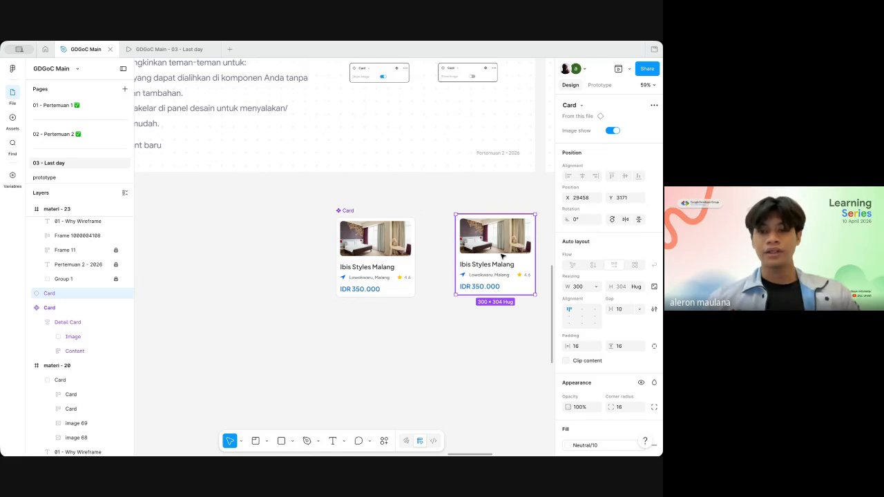
# Step: Test the Image show property on the Card instance by switching it off and on repeatedly, leaving it on
pyautogui.hscroll(2, 502, 256)
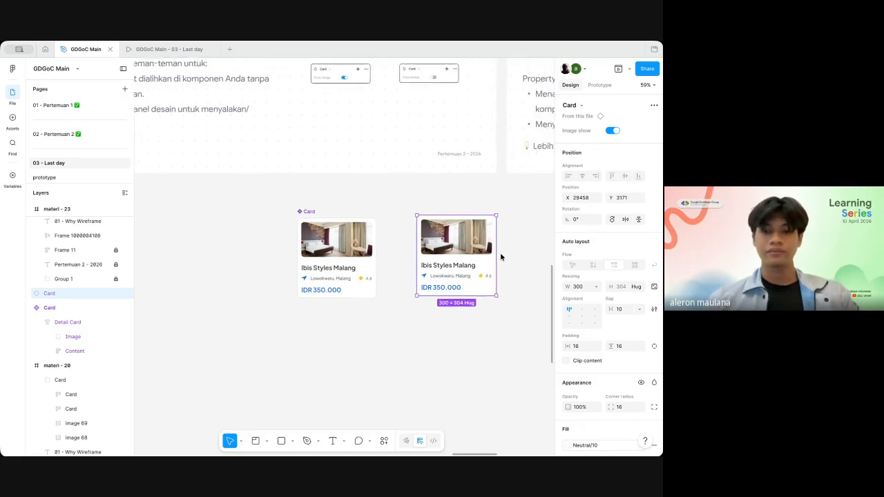
pyautogui.scroll(3, 500, 257)
pyautogui.scroll(-5, 625, 281)
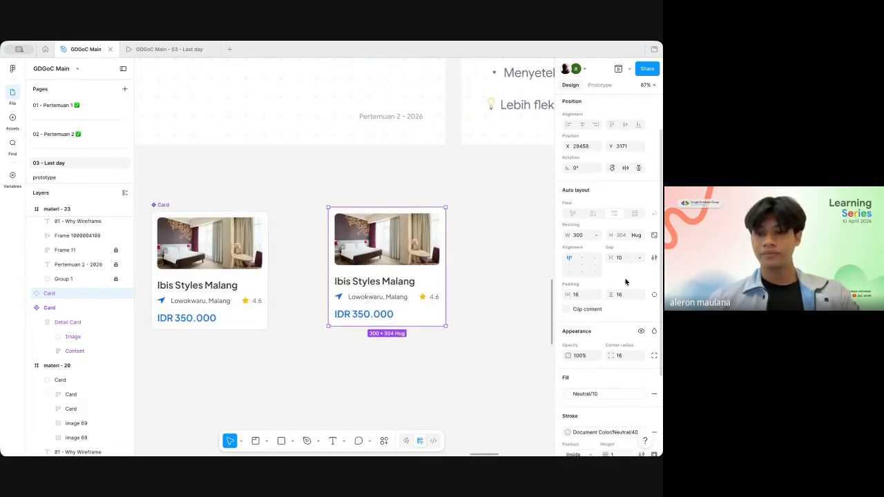
pyautogui.scroll(-1, 508, 302)
pyautogui.hscroll(1, 508, 303)
pyautogui.scroll(1, 509, 303)
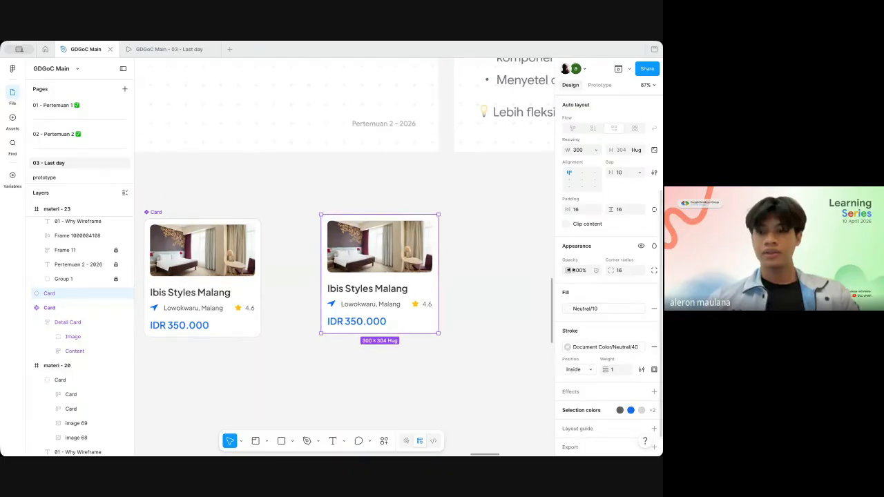
pyautogui.scroll(5, 572, 271)
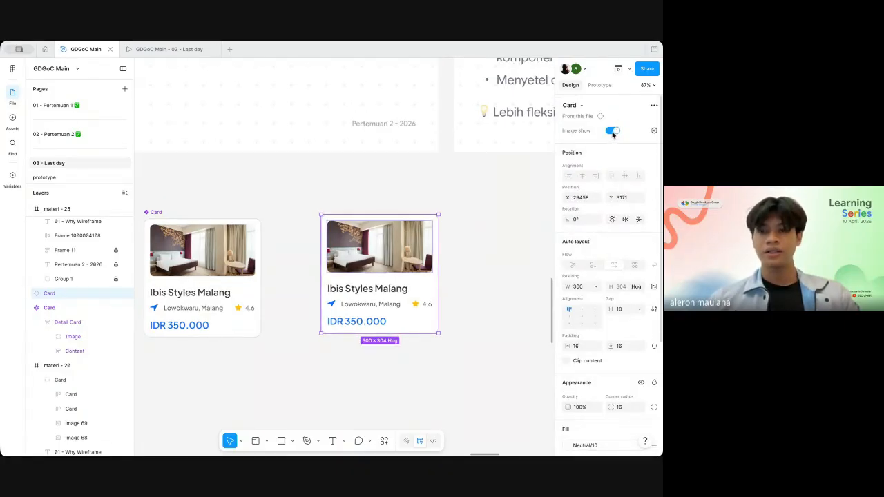
pyautogui.click(611, 131)
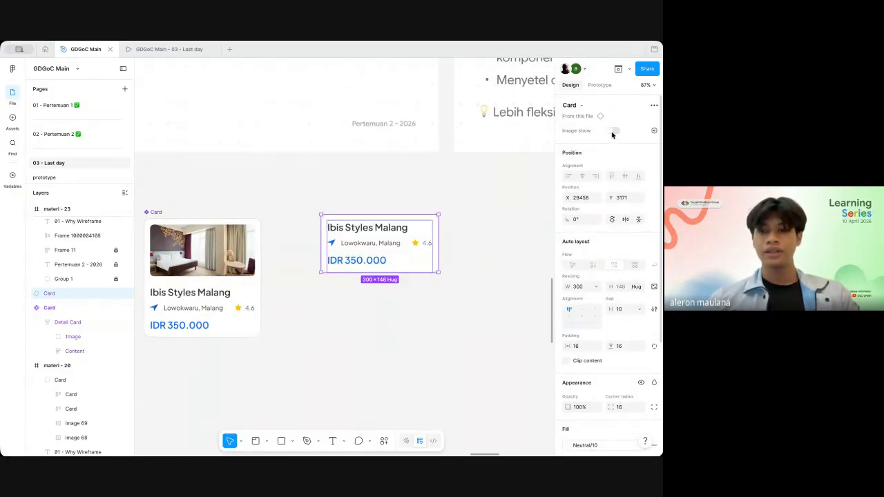
pyautogui.click(612, 131)
pyautogui.click(612, 131)
pyautogui.click(612, 131)
pyautogui.click(612, 131)
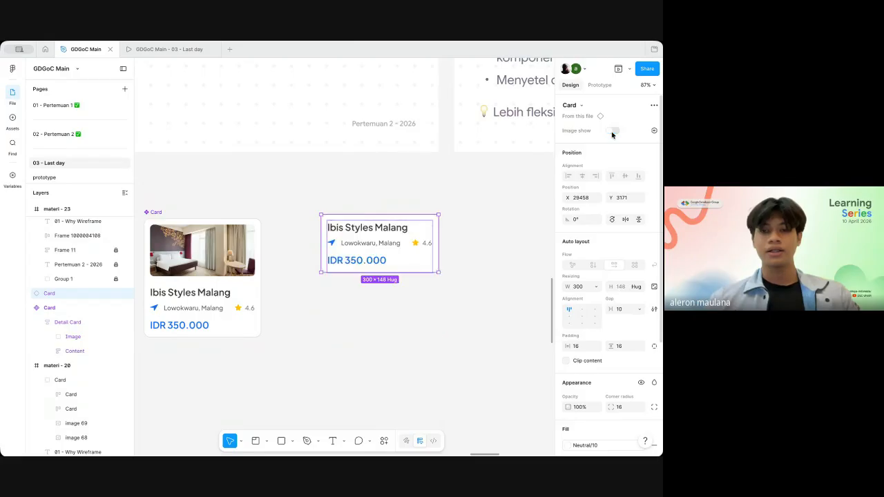
pyautogui.click(611, 131)
pyautogui.hscroll(-1, 494, 221)
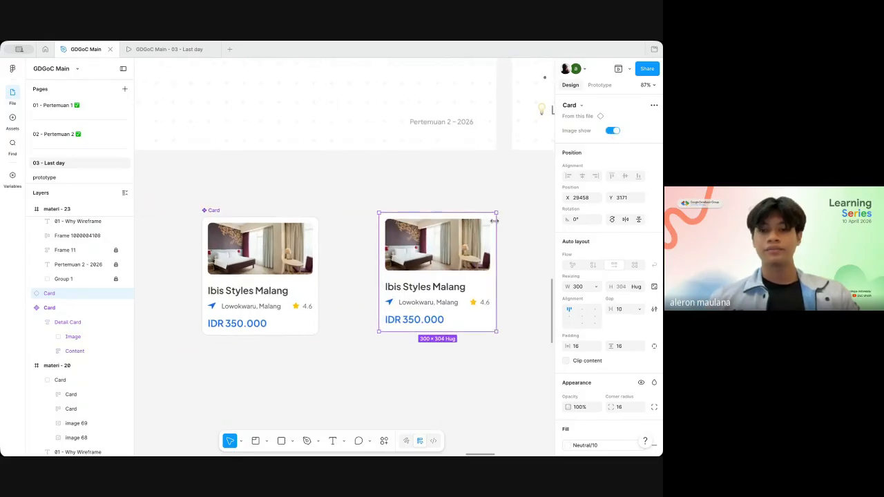
# Step: Copy the responsive hotel card from the page 02 - Pertemuan 2 and paste it on the 03 - Last day canvas beside the Card instance
pyautogui.scroll(-3, 495, 218)
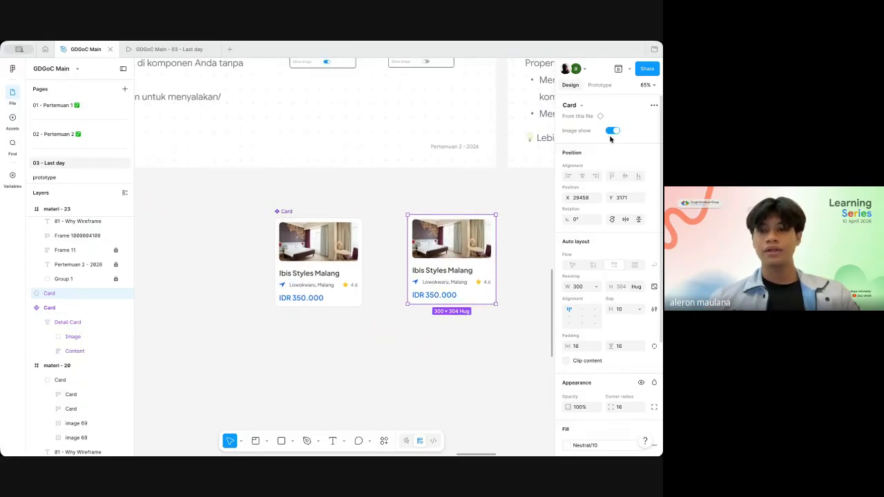
pyautogui.click(108, 136)
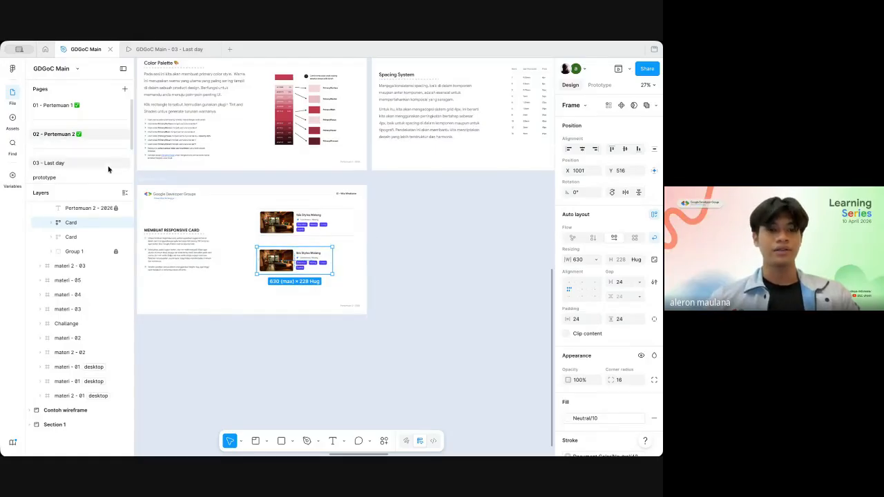
pyautogui.hscroll(3, 352, 228)
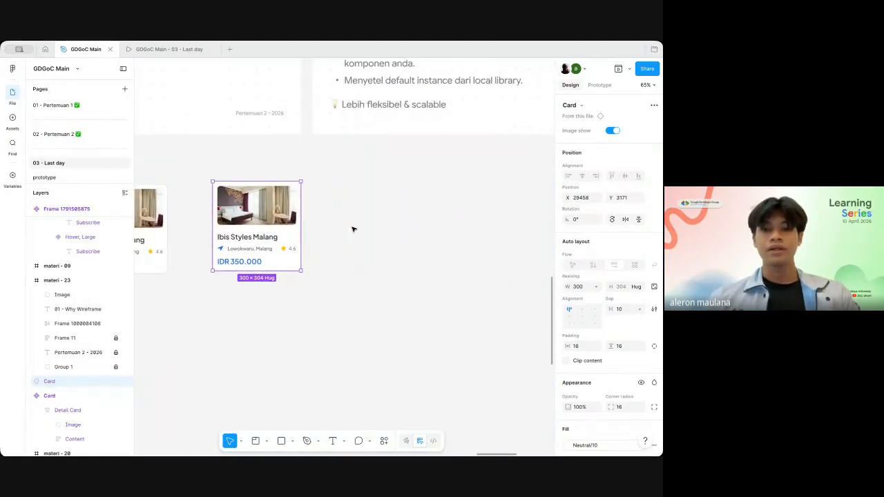
pyautogui.rightClick(372, 230)
pyautogui.click(380, 233)
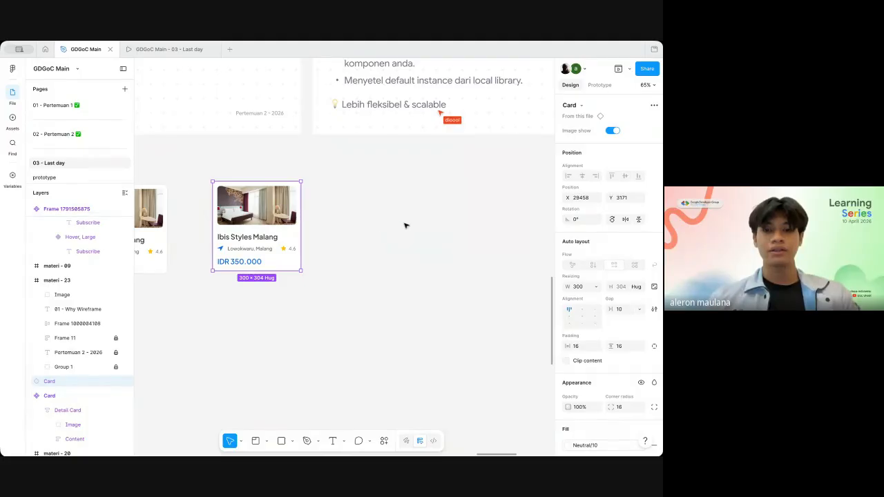
pyautogui.scroll(-3, 405, 226)
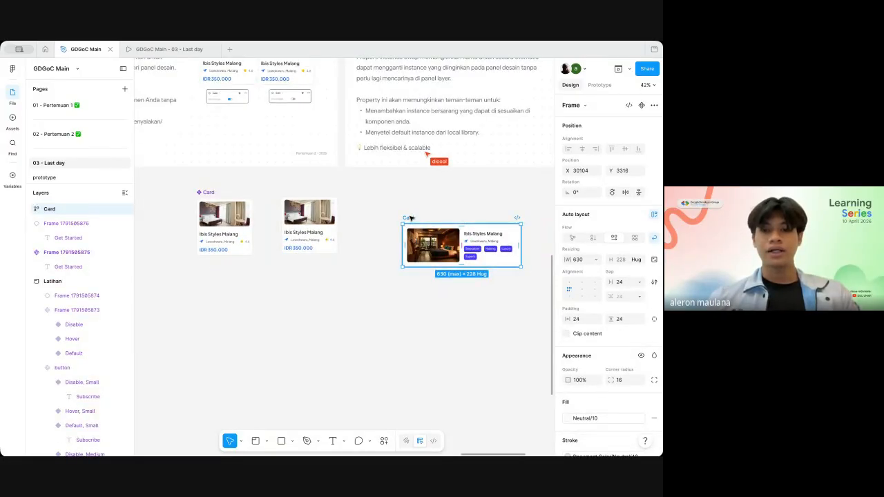
pyautogui.moveTo(446, 226); pyautogui.dragTo(410, 201)
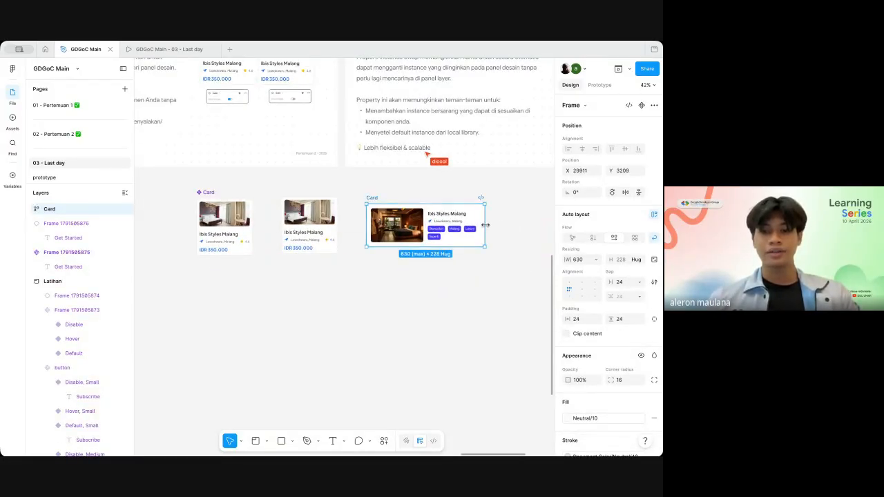
# Step: Check the pasted responsive card's resizing and inner layers, and turn the whole card into a component
pyautogui.moveTo(486, 225)
pyautogui.mouseDown()
pyautogui.moveTo(419, 227)
pyautogui.moveTo(498, 229)
pyautogui.mouseUp()
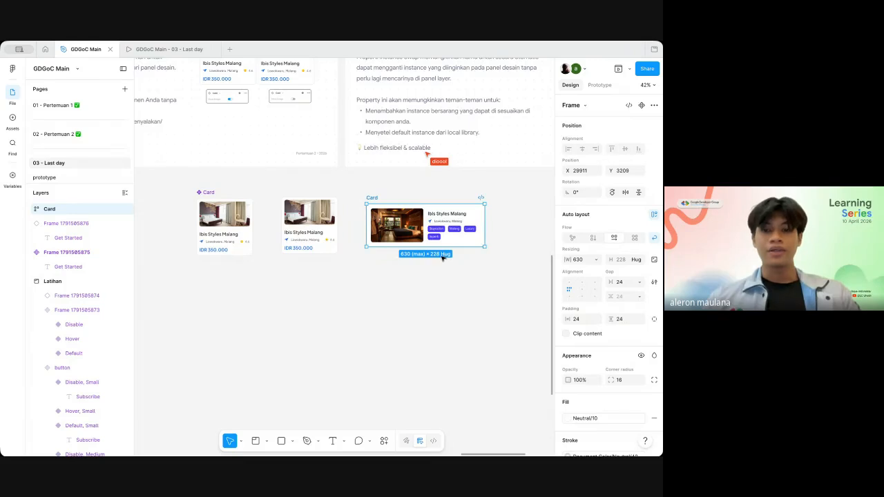
pyautogui.scroll(3, 442, 257)
pyautogui.press('Return')
pyautogui.press('Return')
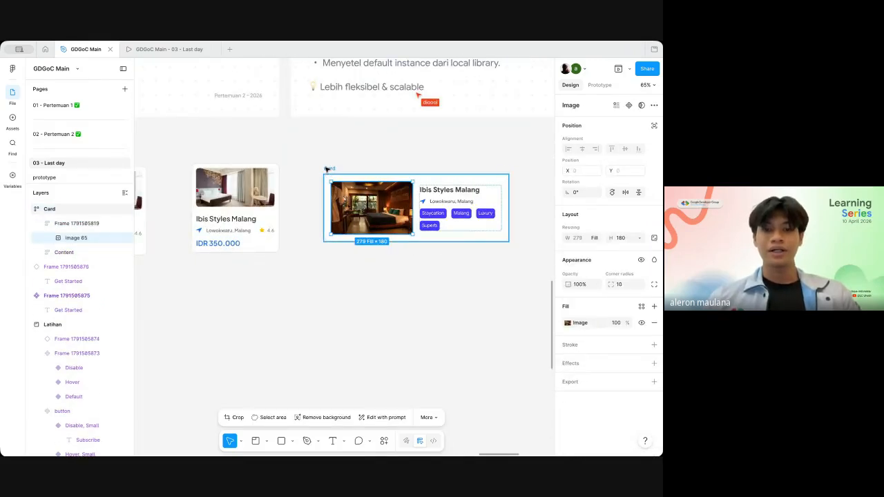
pyautogui.hotkey('shift', 'Return')
pyautogui.hotkey('shift', 'Return')
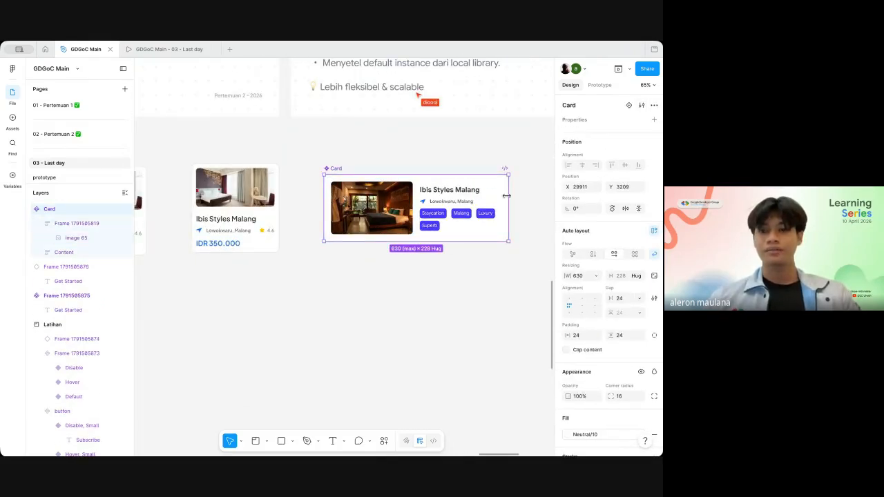
# Step: Create a boolean property on the responsive Card component with the name image show and the value True
pyautogui.click(653, 120)
pyautogui.click(625, 168)
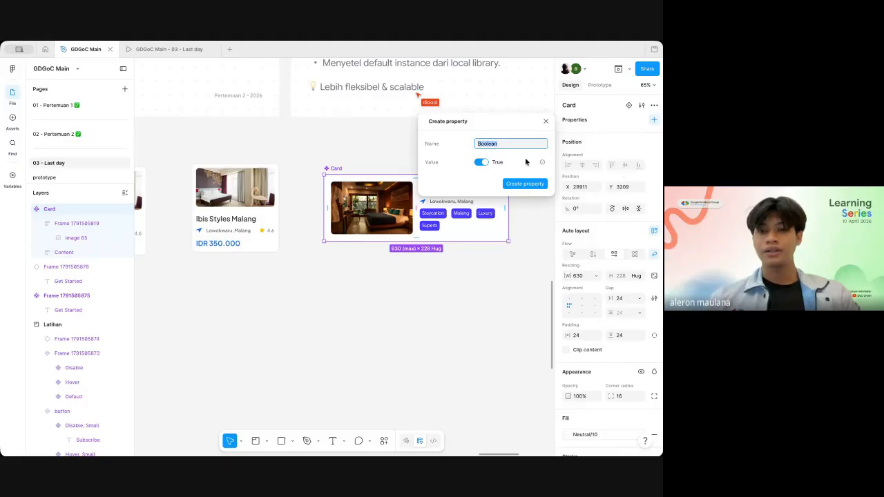
pyautogui.write('image show')
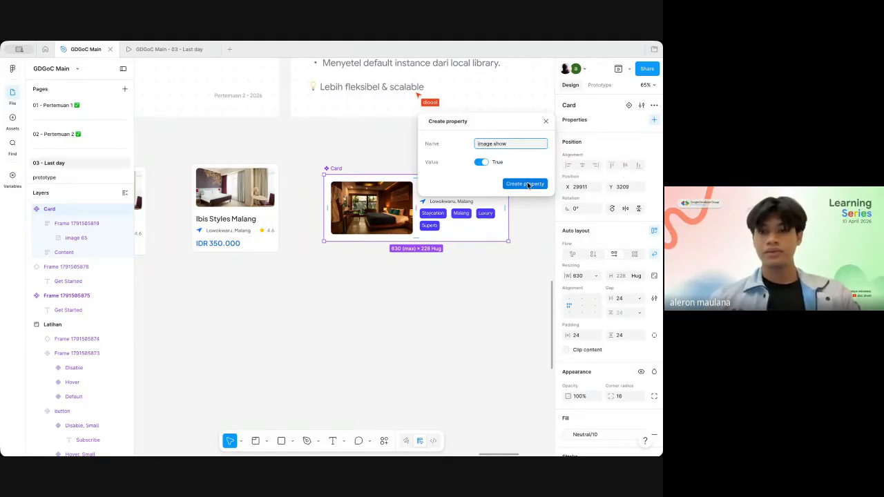
pyautogui.click(525, 184)
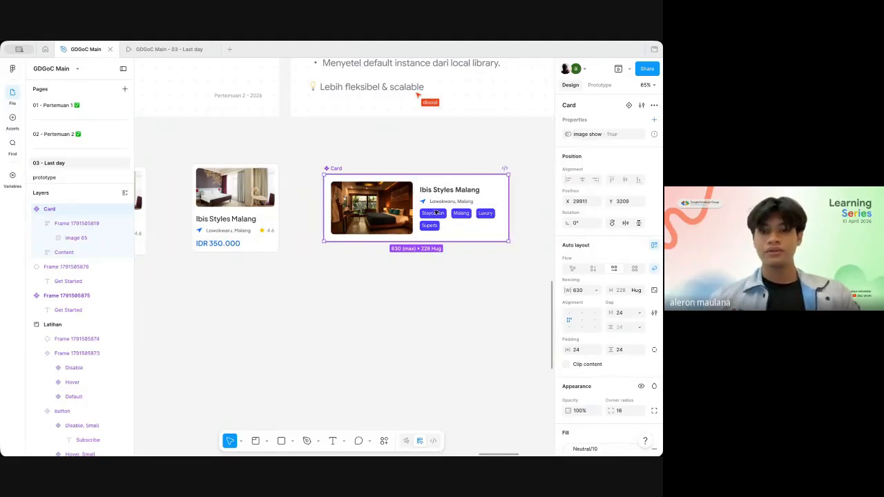
# Step: Link the visibility of the frame holding the photo in the responsive Card component to the image show property
pyautogui.press('Return')
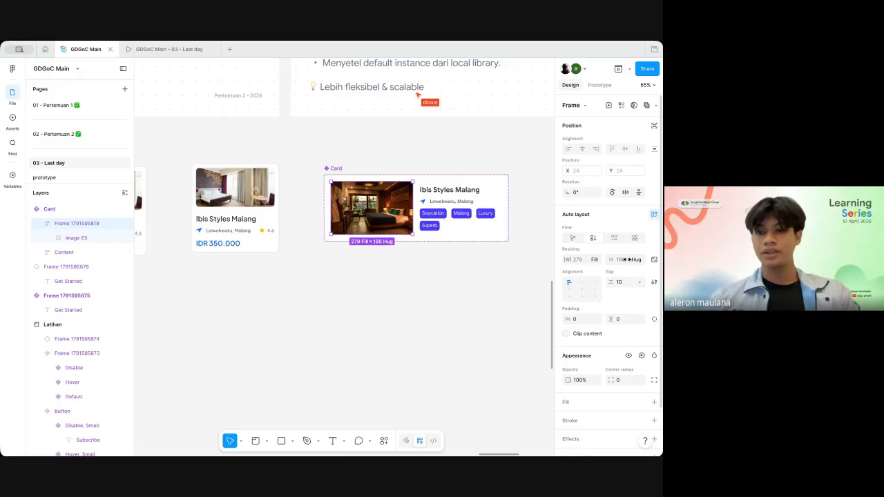
pyautogui.click(641, 355)
pyautogui.click(580, 424)
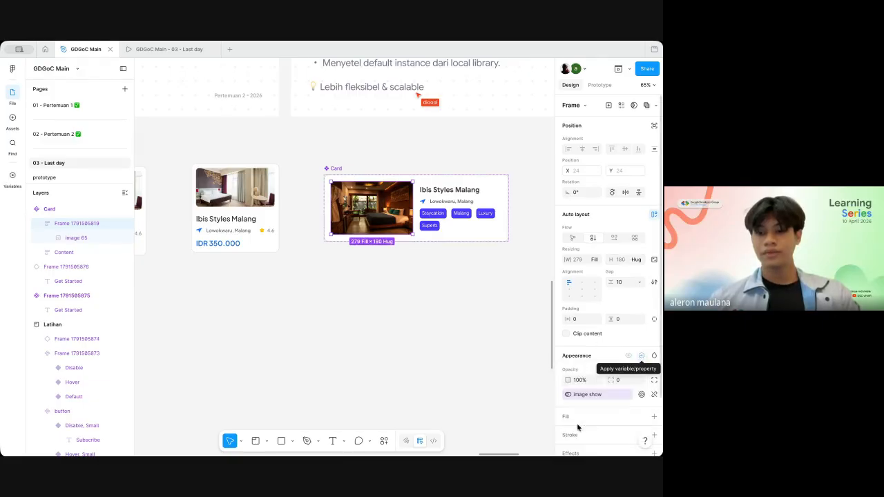
# Step: Place an instance of the responsive Card component on the empty canvas below the main component
pyautogui.click(519, 336)
pyautogui.click(336, 168)
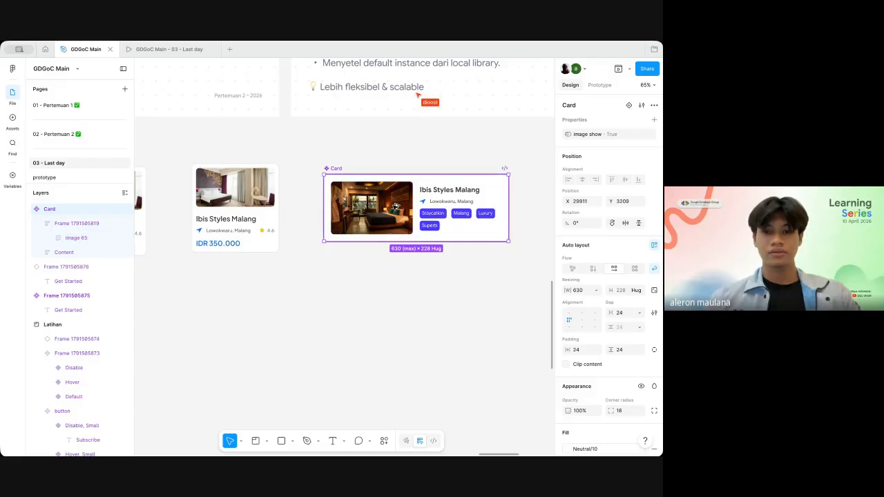
pyautogui.moveTo(392, 206); pyautogui.dragTo(374, 319)
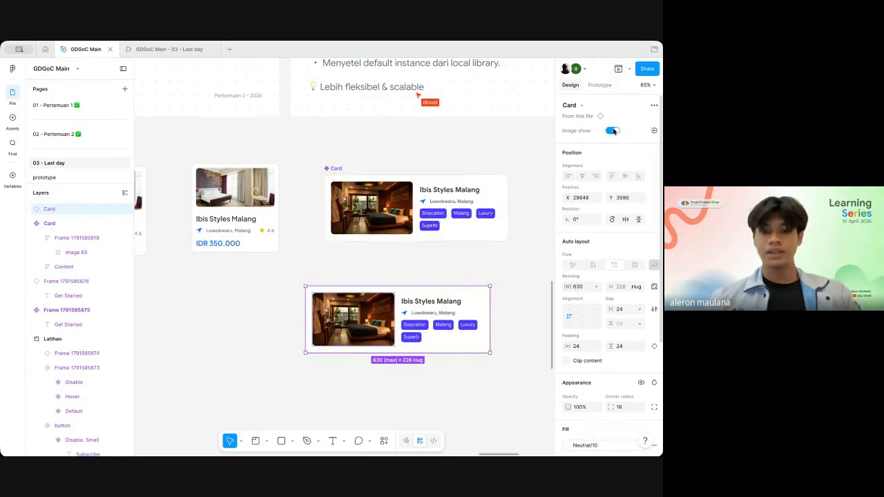
# Step: Test the new instance by toggling image show off and on and narrowing it to 254, and return its width to 630
pyautogui.click(613, 130)
pyautogui.moveTo(484, 321); pyautogui.dragTo(380, 322)
pyautogui.click(613, 130)
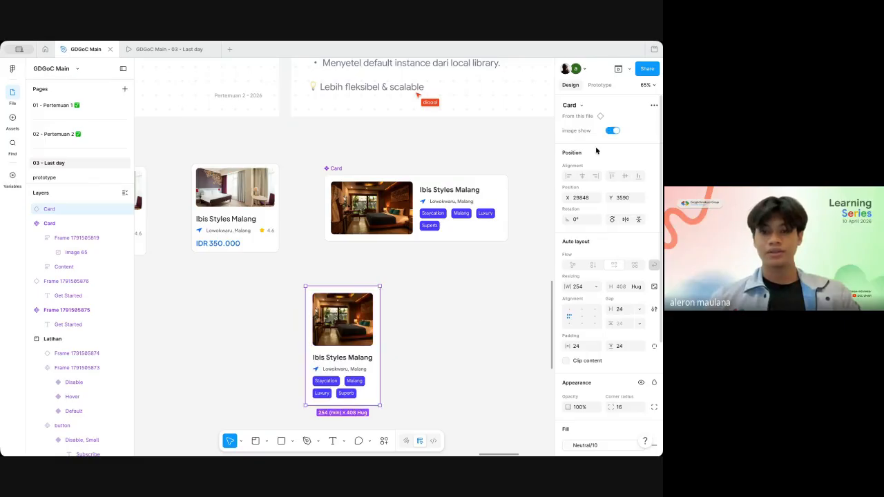
pyautogui.moveTo(380, 361); pyautogui.dragTo(505, 357)
# Step: Examine the Instance Swap slide, reading its explanation and looking at the two example message banners
pyautogui.scroll(-3, 508, 359)
pyautogui.scroll(-4, 507, 359)
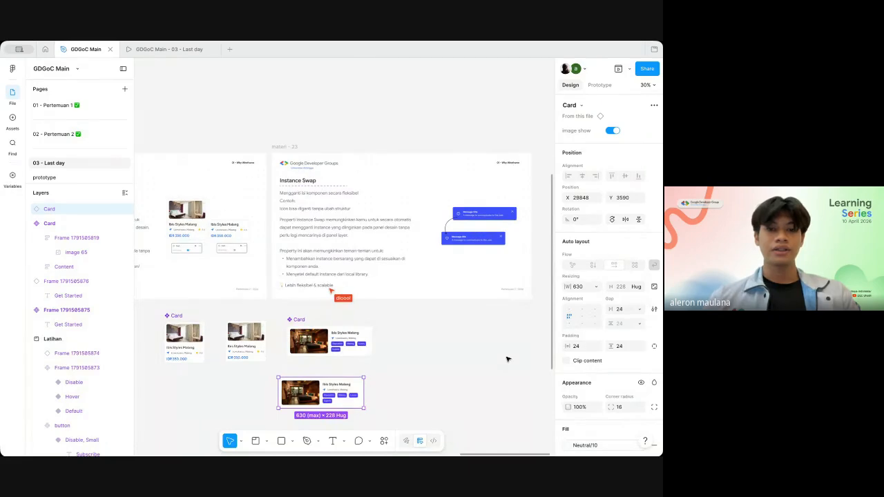
pyautogui.scroll(5, 442, 270)
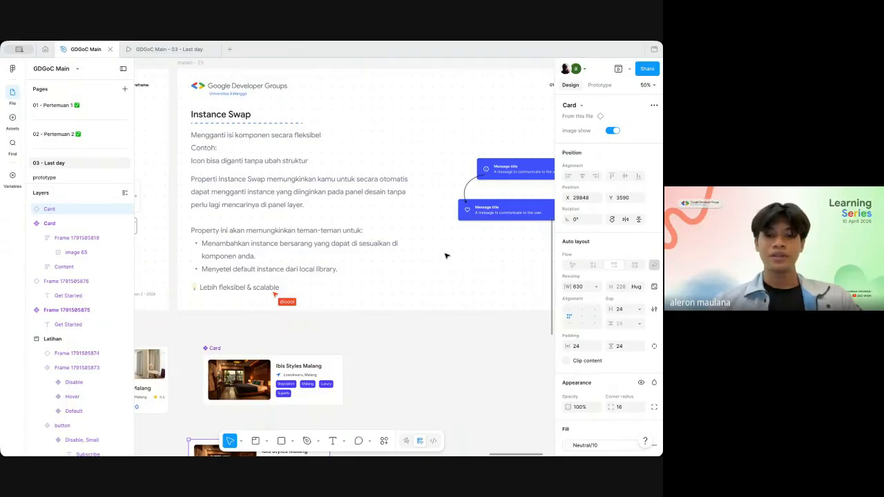
pyautogui.scroll(4, 445, 256)
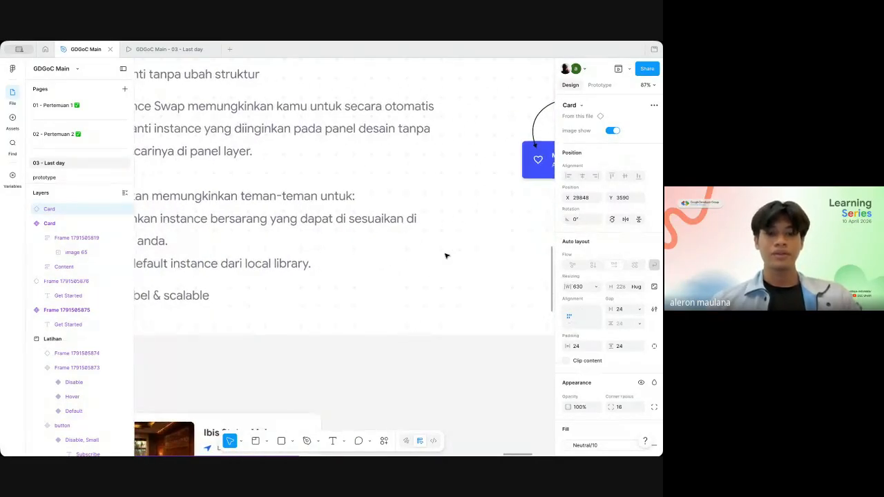
pyautogui.hscroll(-2, 445, 255)
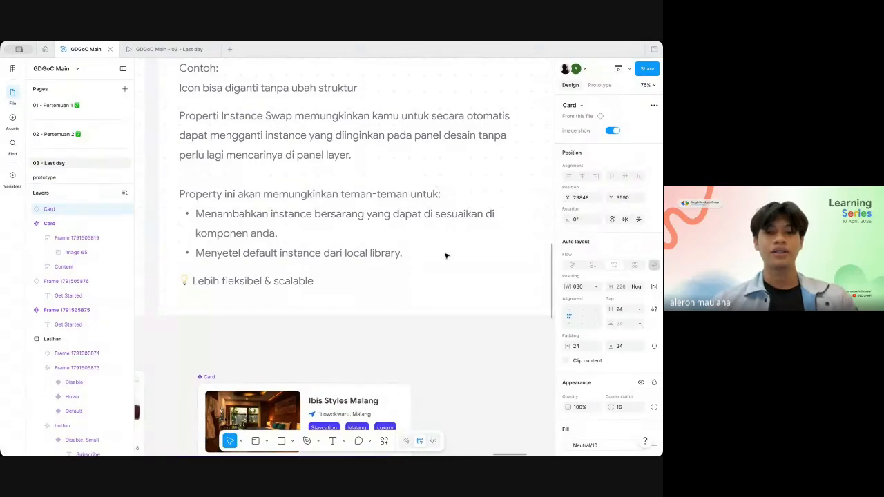
pyautogui.hscroll(1, 445, 255)
pyautogui.scroll(-3, 445, 255)
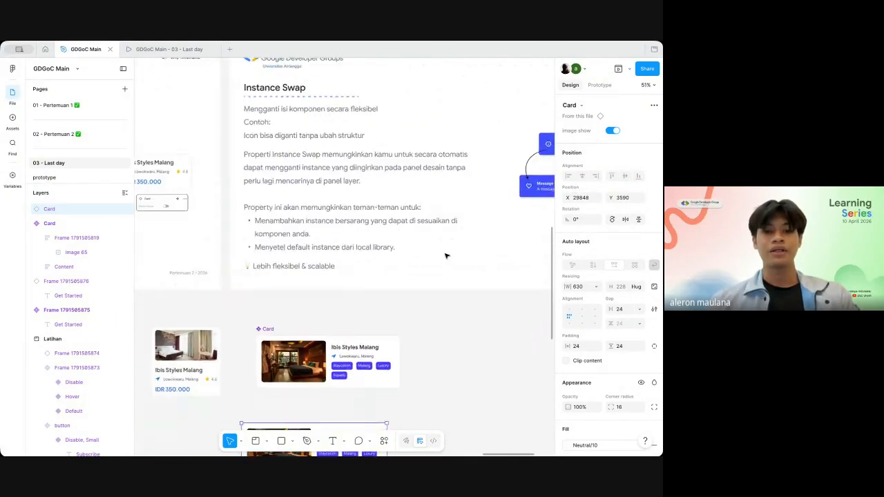
pyautogui.hscroll(3, 446, 256)
pyautogui.hscroll(5, 445, 255)
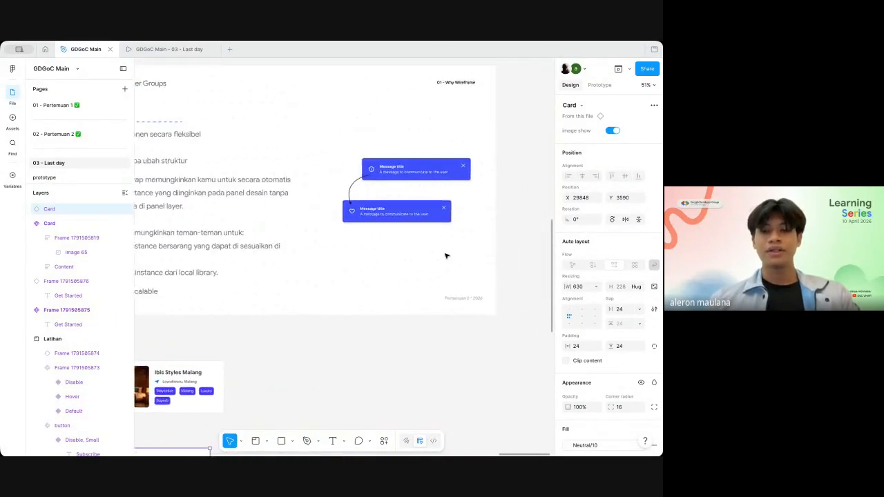
pyautogui.scroll(-1, 446, 255)
pyautogui.click(445, 255)
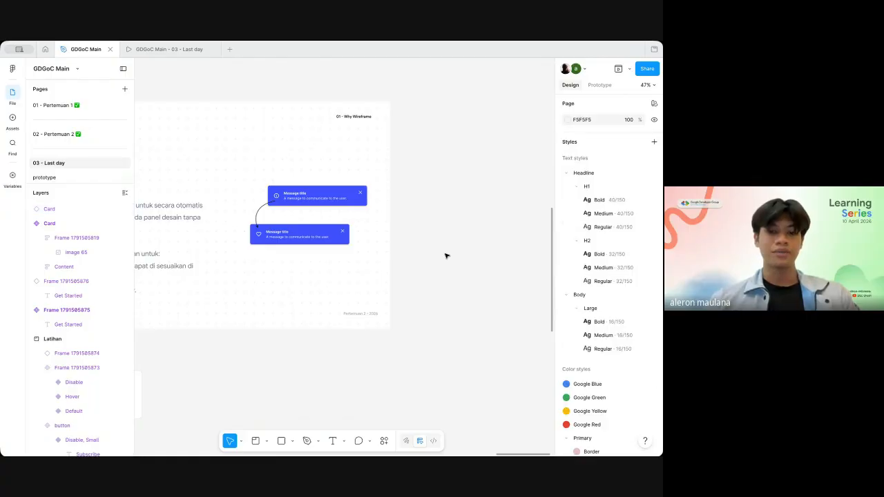
pyautogui.scroll(-2, 445, 256)
pyautogui.hscroll(-3, 445, 255)
pyautogui.scroll(2, 445, 255)
pyautogui.hscroll(2, 446, 256)
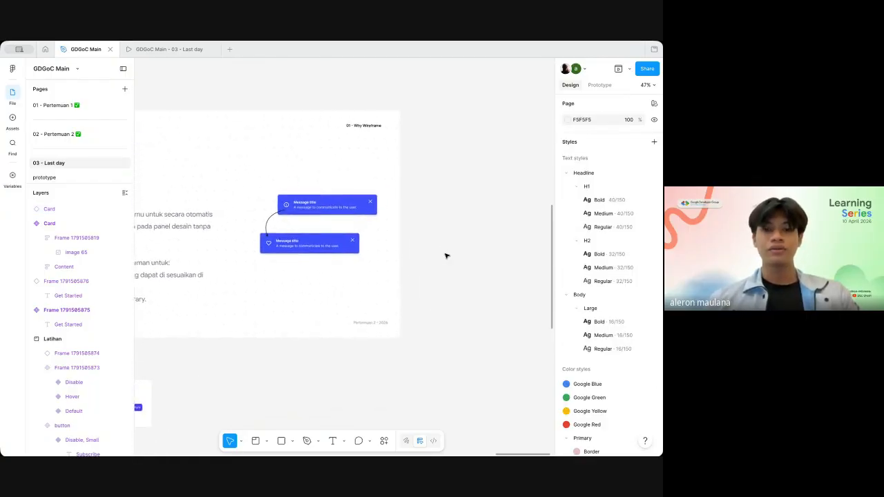
# Step: Duplicate the upper message banner with the info icon from the Instance Swap slide onto the empty canvas beside the slide
pyautogui.click(299, 221)
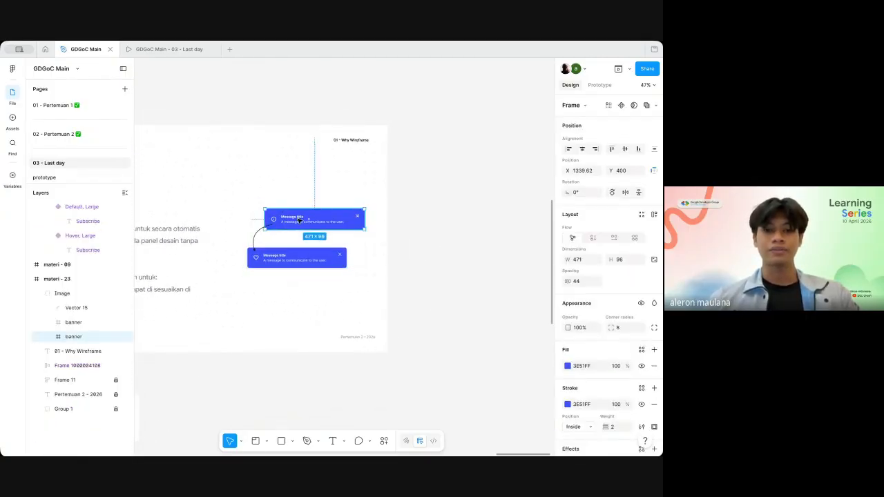
pyautogui.moveTo(316, 221); pyautogui.dragTo(474, 227)
pyautogui.hscroll(2, 474, 228)
pyautogui.scroll(5, 446, 224)
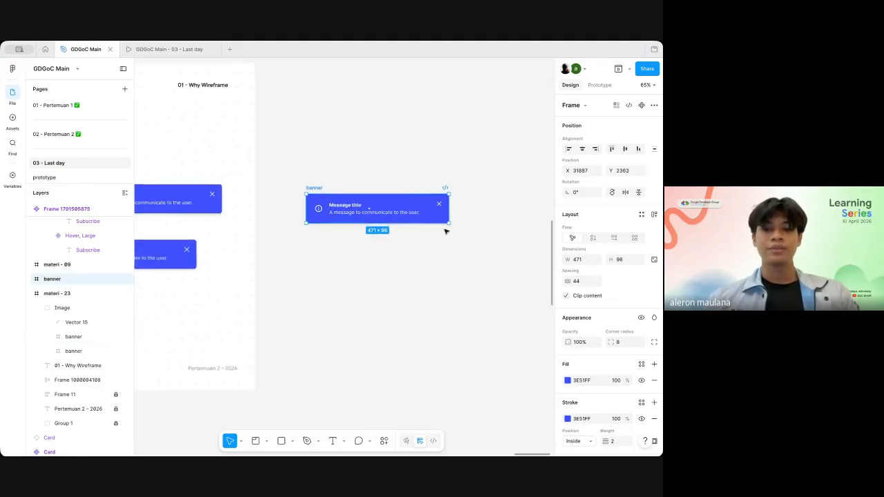
pyautogui.moveTo(466, 196); pyautogui.dragTo(468, 194)
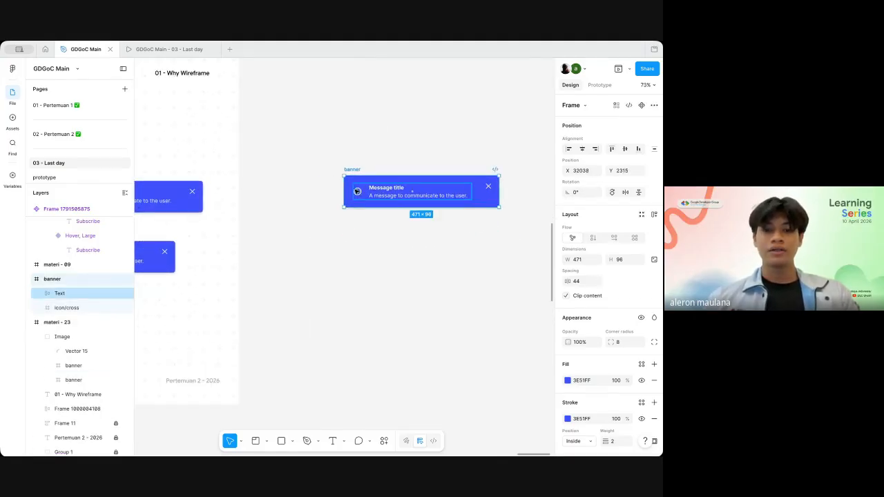
pyautogui.click(369, 277)
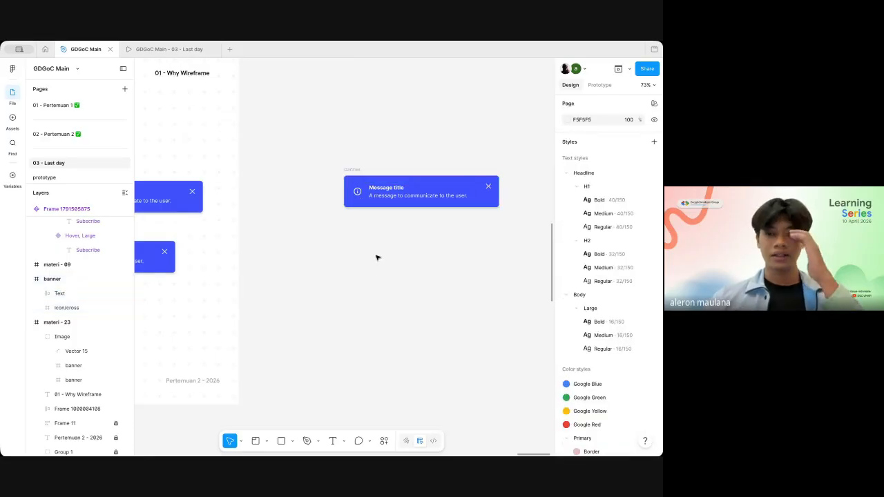
pyautogui.scroll(2, 328, 265)
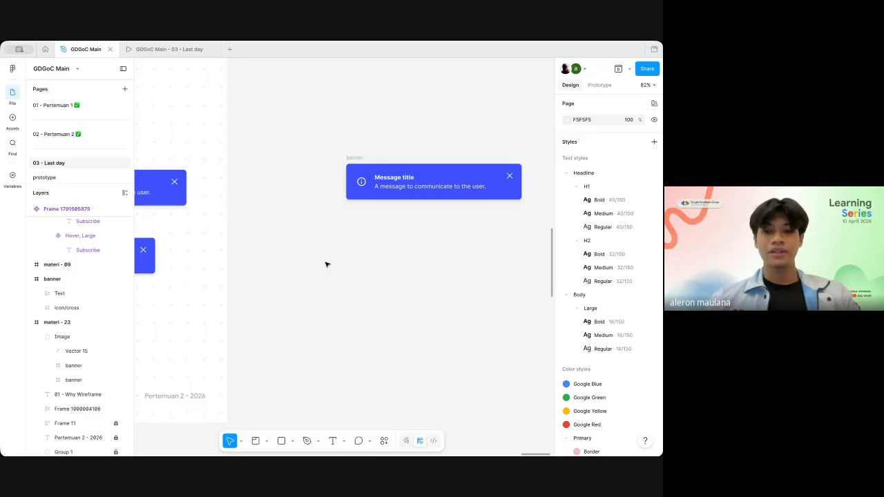
pyautogui.hotkey('ctrl', 'k')
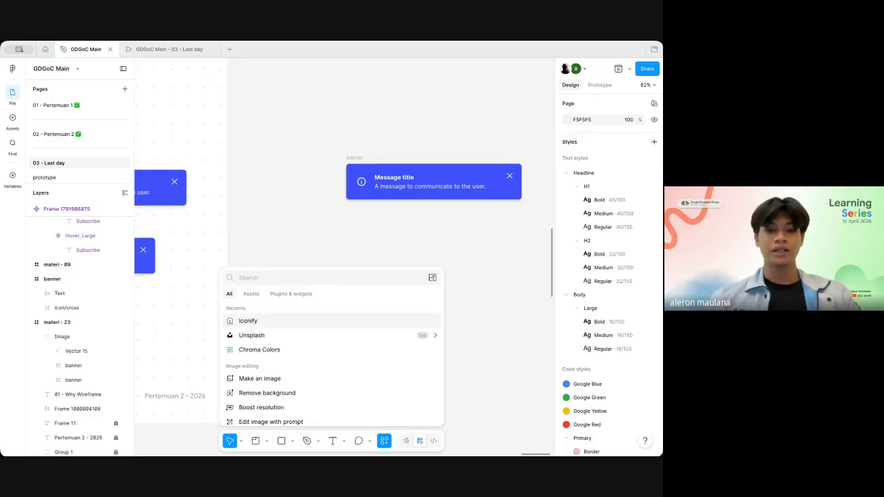
pyautogui.press('Return')
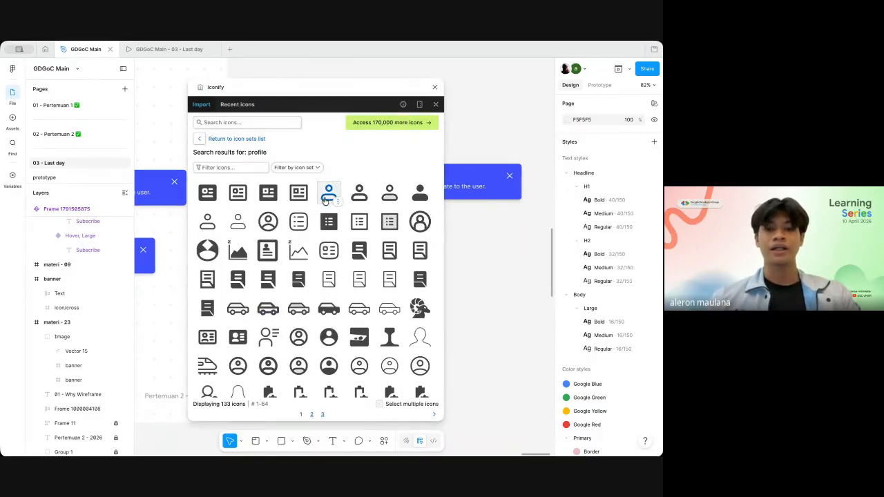
pyautogui.click(435, 87)
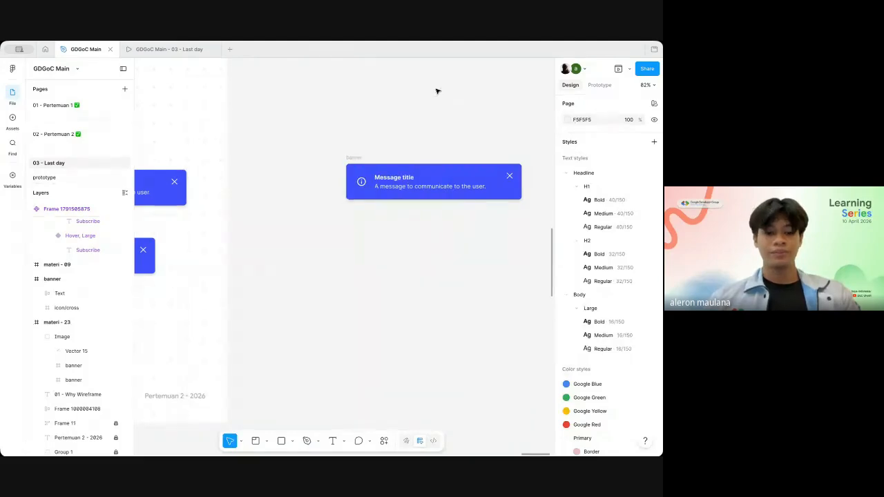
# Step: Run the Iconify plugin and import the iconamoon:profile icon onto the empty canvas below the message banner
pyautogui.hotkey('ctrl', 'k')
pyautogui.click(288, 294)
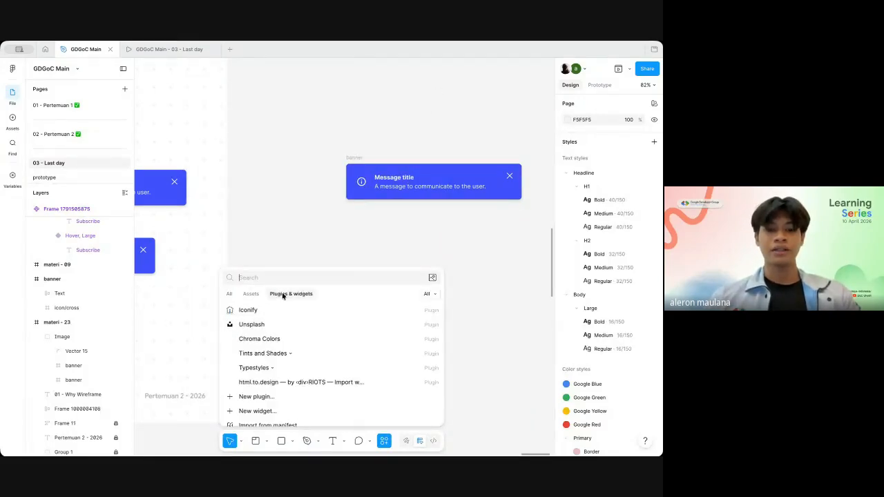
pyautogui.write('i')
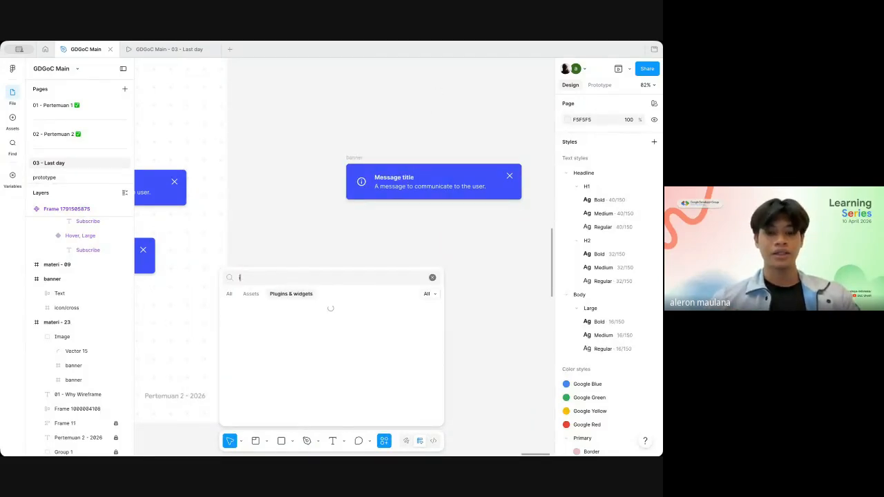
pyautogui.write('con')
pyautogui.click(241, 312)
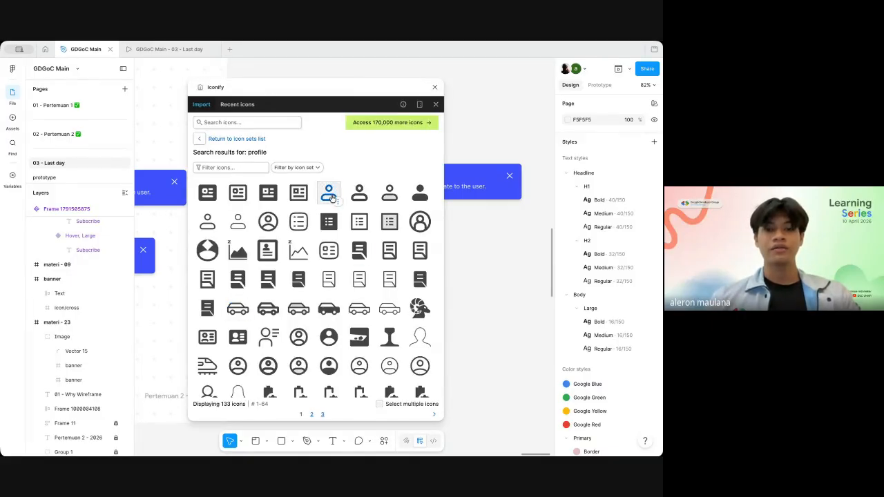
pyautogui.click(333, 196)
pyautogui.moveTo(509, 261); pyautogui.dragTo(507, 261)
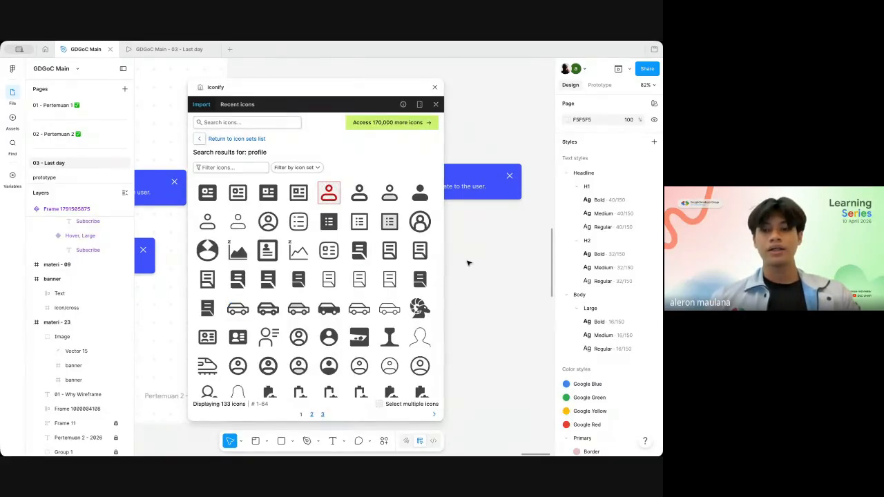
# Step: Search Iconify for home, import the rounded outline home icon from Material Symbols, and close the plugin
pyautogui.click(239, 123)
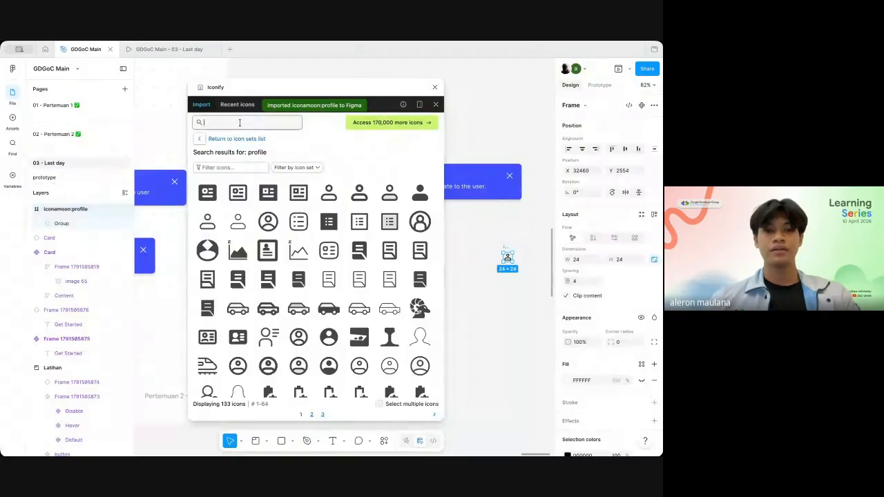
pyautogui.write('hon')
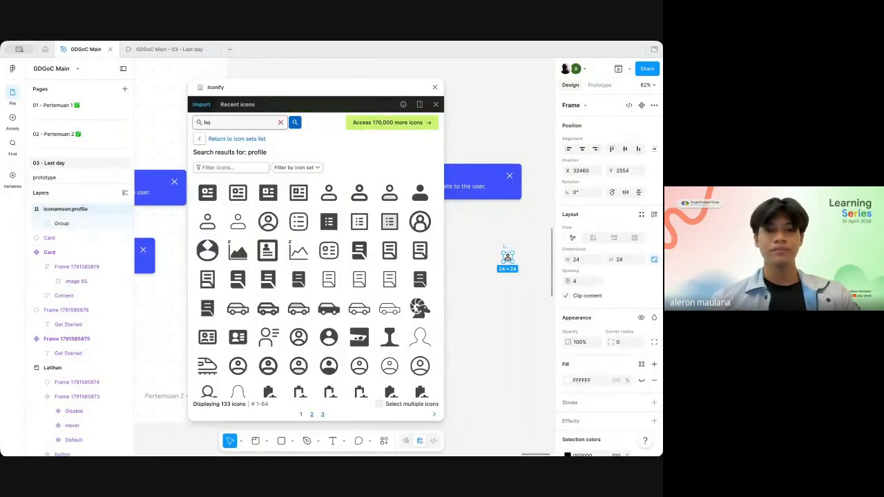
pyautogui.press('BackSpace')
pyautogui.write('me')
pyautogui.press('Return')
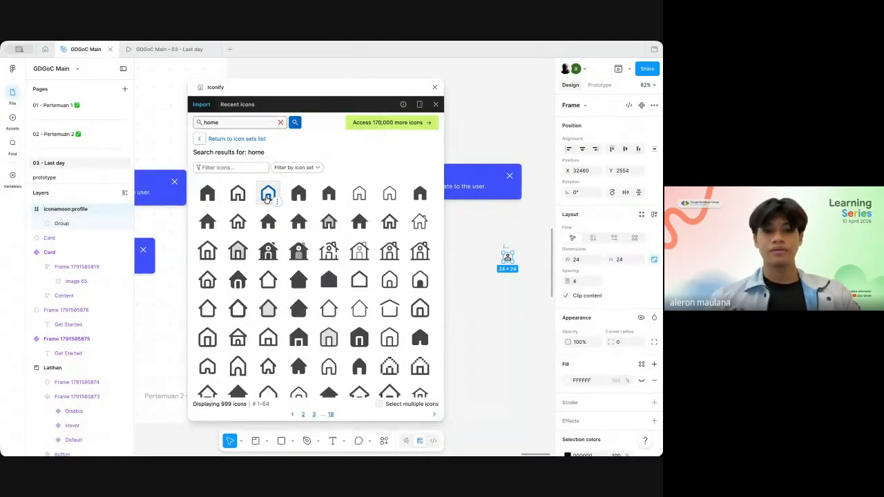
pyautogui.click(268, 194)
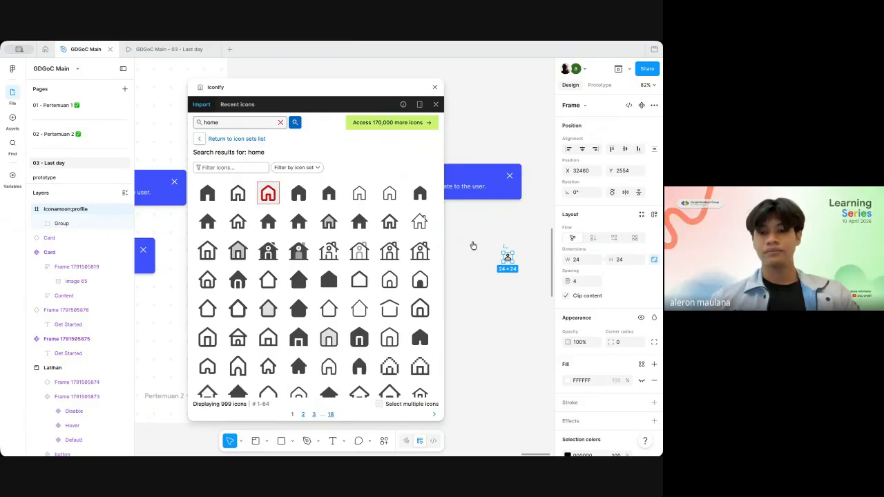
pyautogui.click(434, 87)
# Step: Duplicate the heart icon from the slide's lower message banner onto the empty canvas below the separate banner
pyautogui.hscroll(-5, 417, 223)
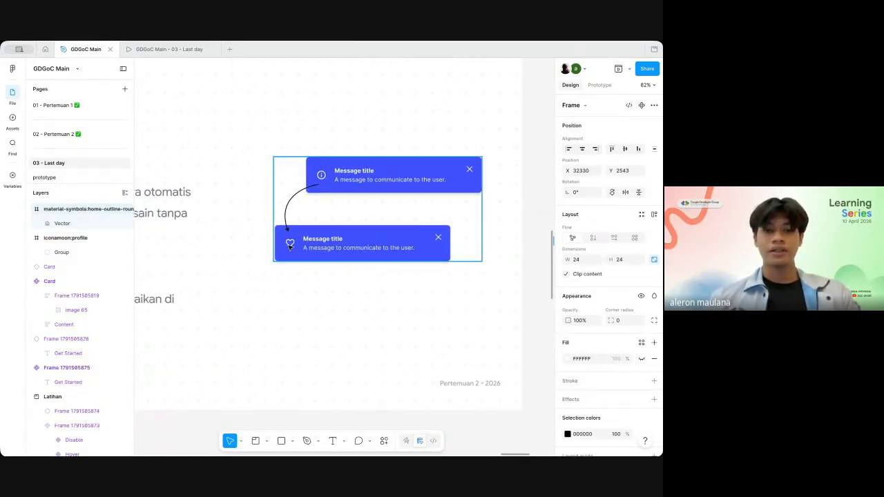
pyautogui.click(290, 244)
pyautogui.doubleClick(290, 244)
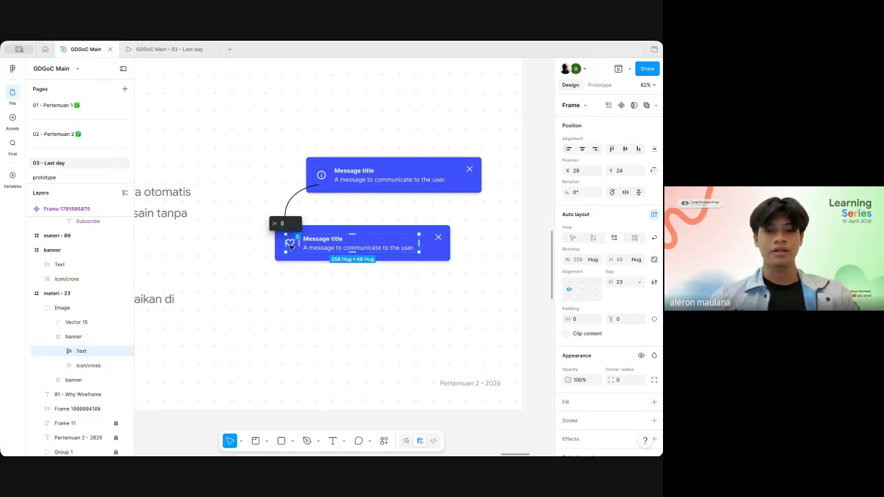
pyautogui.doubleClick(290, 244)
pyautogui.moveTo(290, 246); pyautogui.dragTo(455, 301)
pyautogui.scroll(3, 456, 301)
pyautogui.hscroll(5, 455, 301)
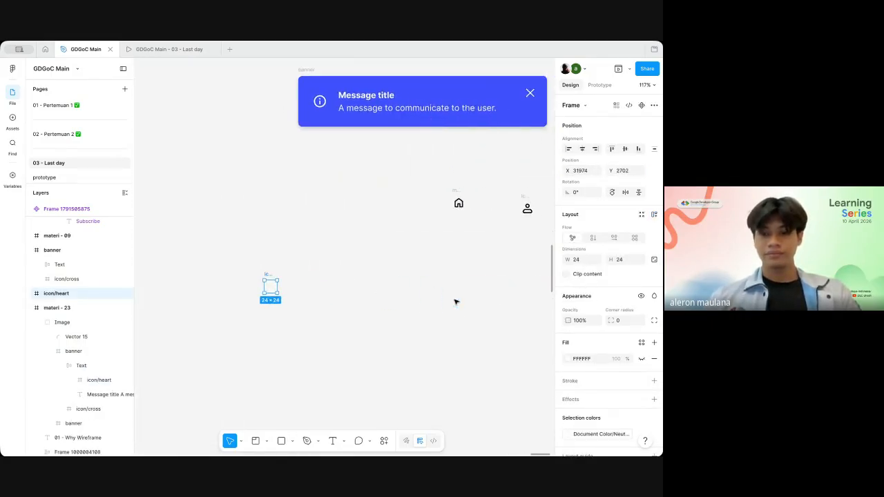
# Step: Gather the loose icons below the banner, with home and profile side by side and the heart under the home icon
pyautogui.click(458, 209)
pyautogui.moveTo(457, 208); pyautogui.dragTo(241, 259)
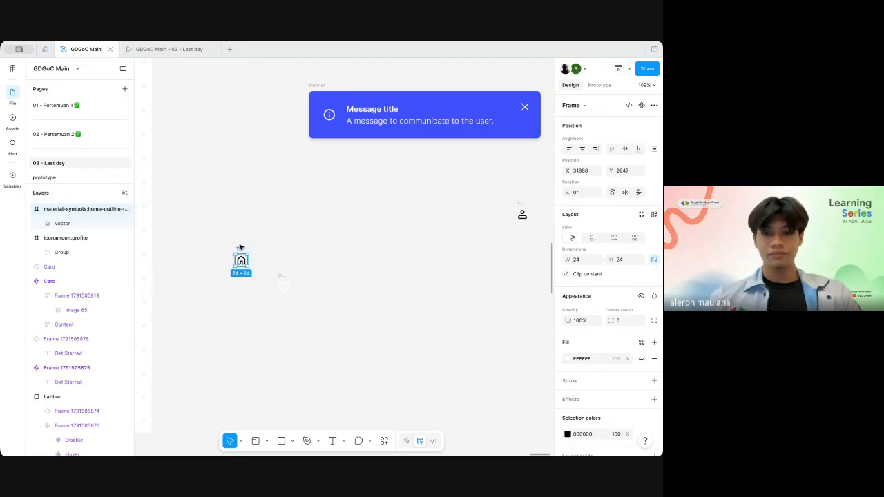
pyautogui.moveTo(511, 204); pyautogui.dragTo(250, 249)
pyautogui.moveTo(283, 283); pyautogui.dragTo(241, 284)
# Step: Duplicate the info icon out of the separate message banner to a spot near the other loose icons
pyautogui.click(332, 114)
pyautogui.doubleClick(332, 114)
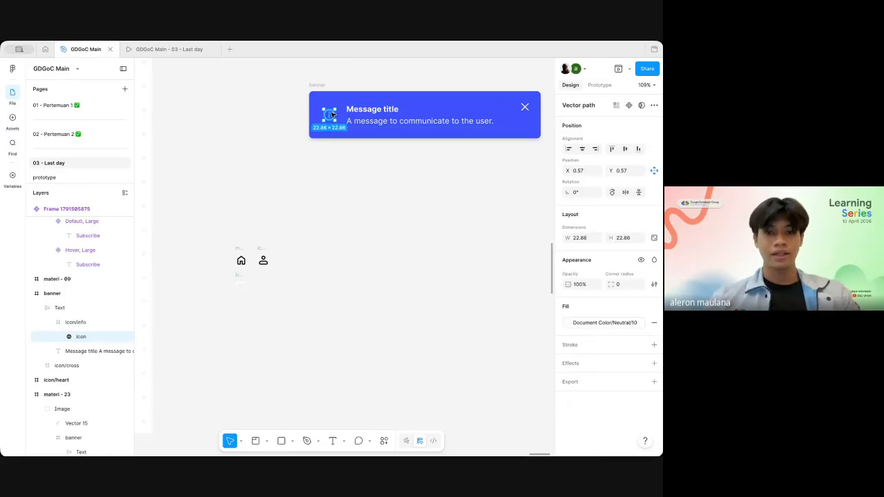
pyautogui.click(359, 148)
pyautogui.click(331, 119)
pyautogui.click(331, 119)
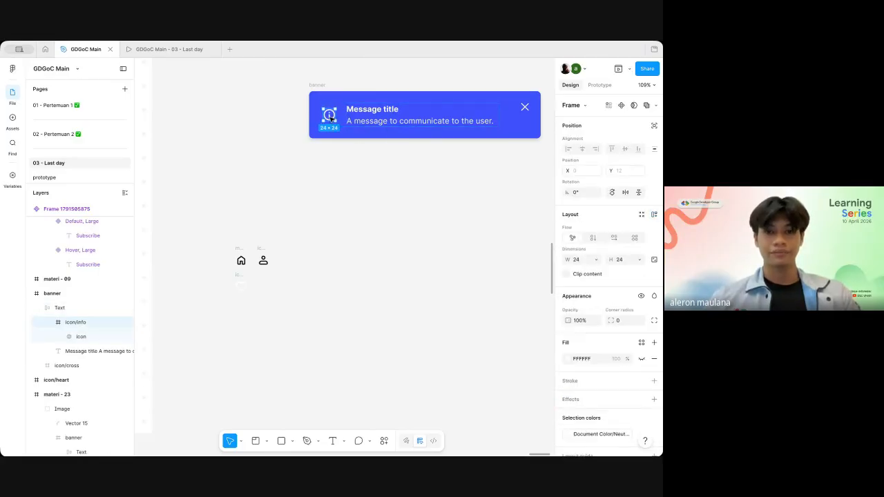
pyautogui.moveTo(329, 114); pyautogui.dragTo(210, 293)
# Step: Align the loose info icon with the heart icon so the four icons form a two-by-two grid
pyautogui.scroll(5, 267, 289)
pyautogui.scroll(-5, 266, 289)
pyautogui.hscroll(-3, 267, 288)
pyautogui.hscroll(-2, 222, 281)
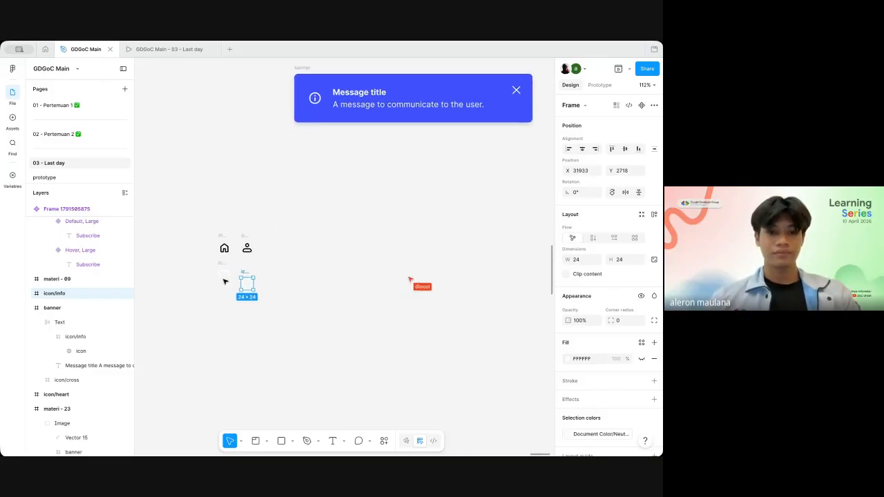
pyautogui.scroll(3, 223, 281)
pyautogui.moveTo(301, 280); pyautogui.dragTo(304, 269)
pyautogui.click(300, 272)
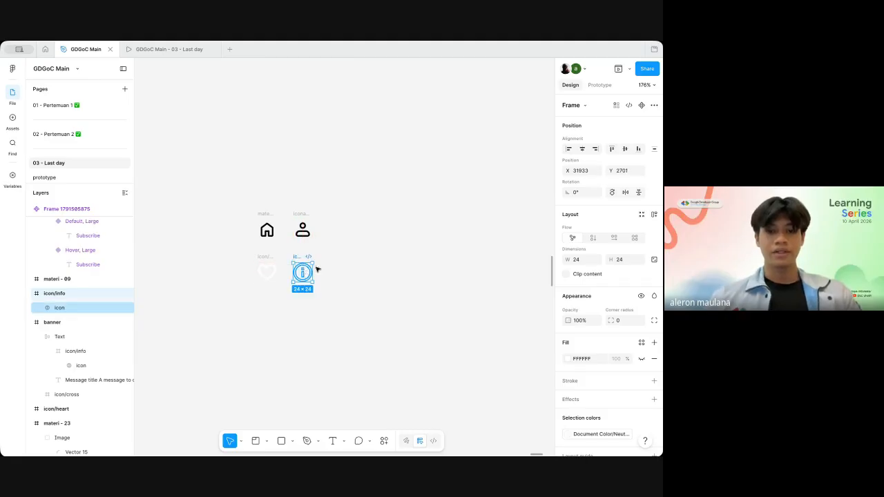
# Step: Detach the color style from the loose heart icon and recolor the icon black
pyautogui.click(271, 258)
pyautogui.scroll(-2, 647, 380)
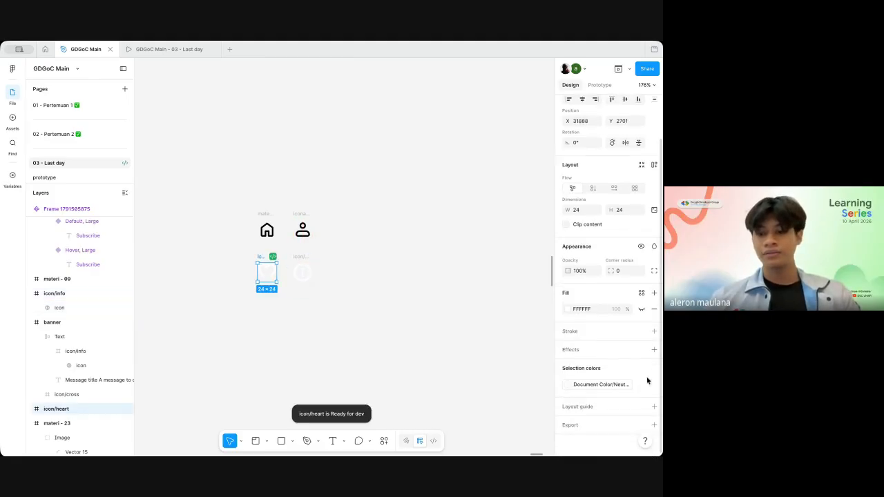
pyautogui.click(642, 385)
pyautogui.click(568, 384)
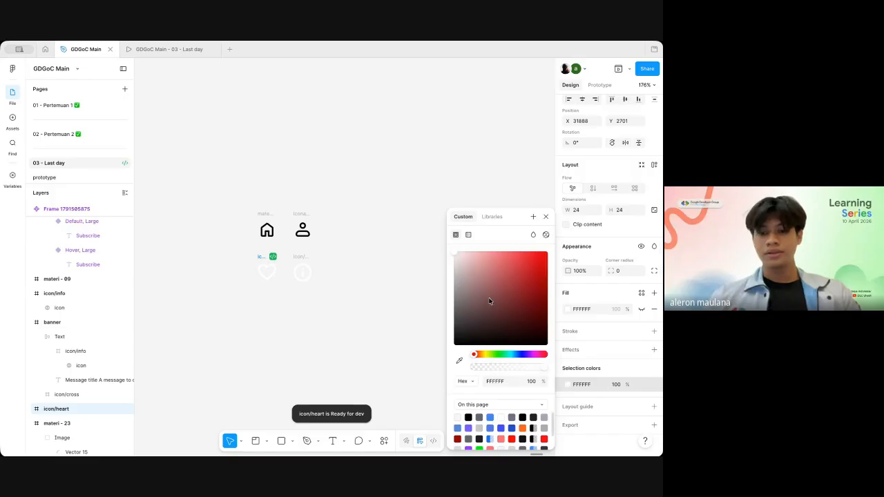
# Step: Detach the color style from the loose info icon and recolor it black (000000)
pyautogui.click(303, 272)
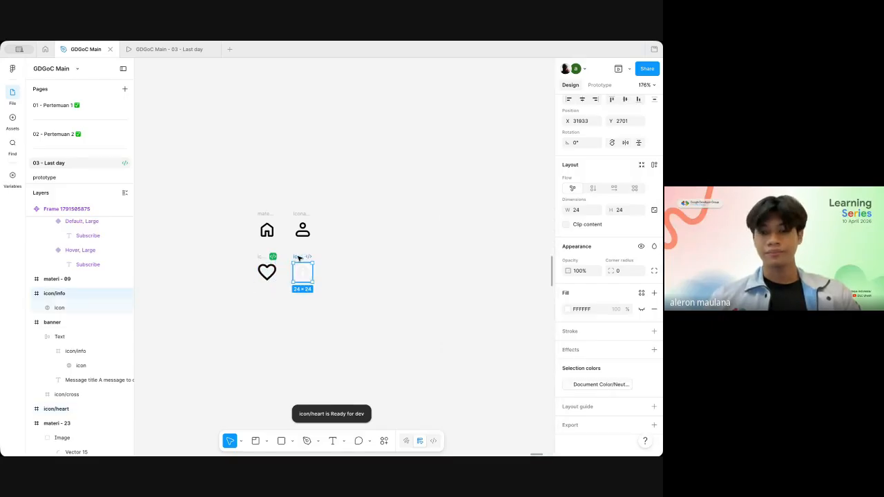
pyautogui.click(639, 384)
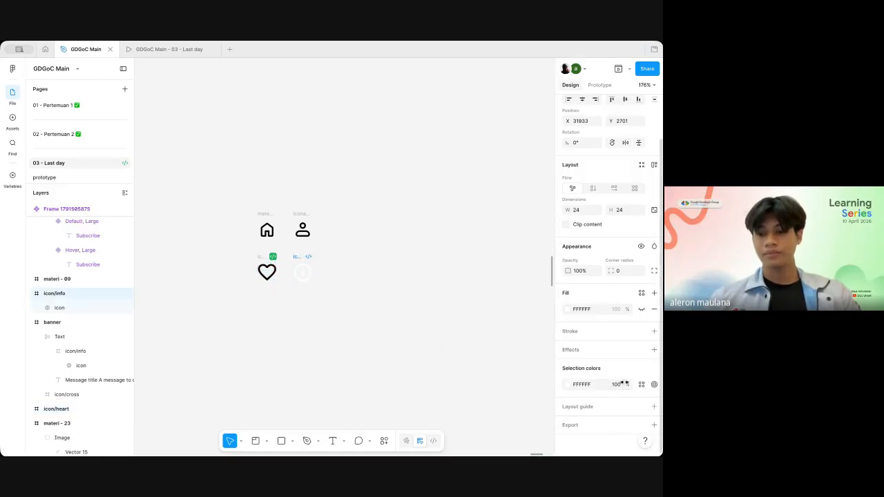
pyautogui.click(567, 384)
pyautogui.moveTo(479, 321); pyautogui.dragTo(442, 358)
pyautogui.click(424, 355)
# Step: Convert the home, profile, heart and info icons into four separate components with Create multiple components
pyautogui.scroll(-5, 424, 355)
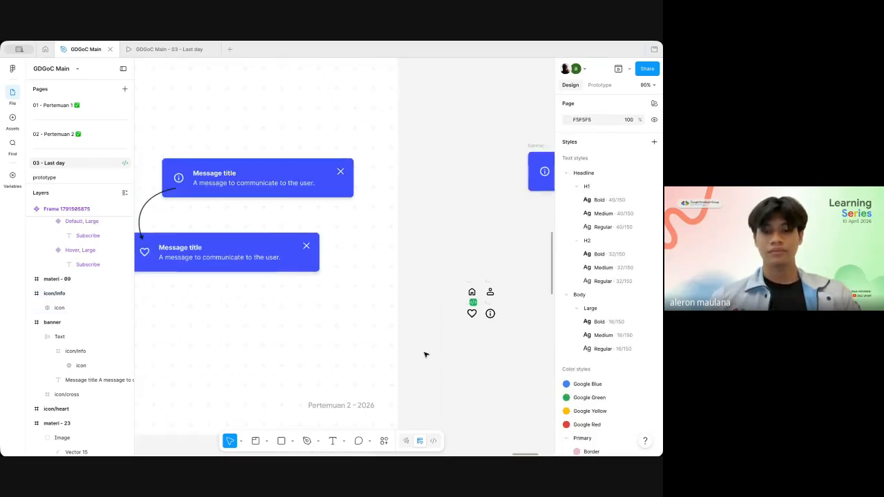
pyautogui.hscroll(1, 424, 355)
pyautogui.moveTo(391, 255); pyautogui.dragTo(461, 338)
pyautogui.scroll(3, 479, 294)
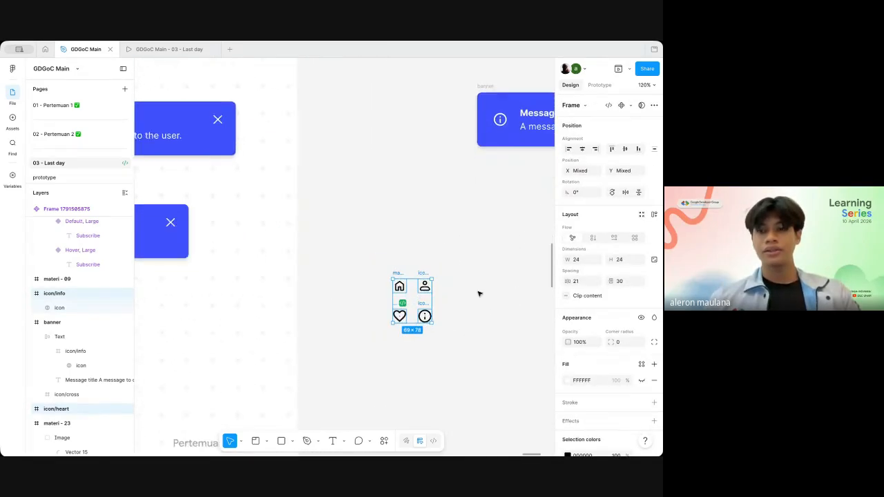
pyautogui.click(629, 106)
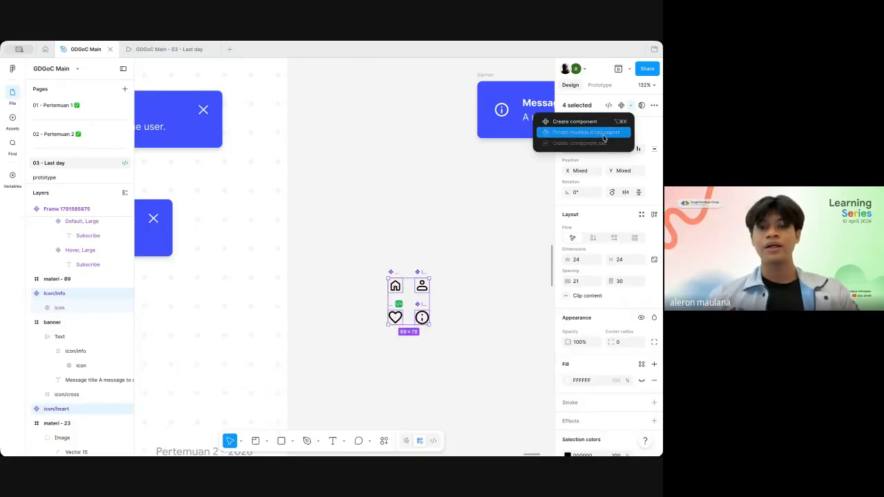
pyautogui.click(603, 137)
# Step: Examine the four new icon components, looking closely at the home icon component and its layer
pyautogui.click(447, 280)
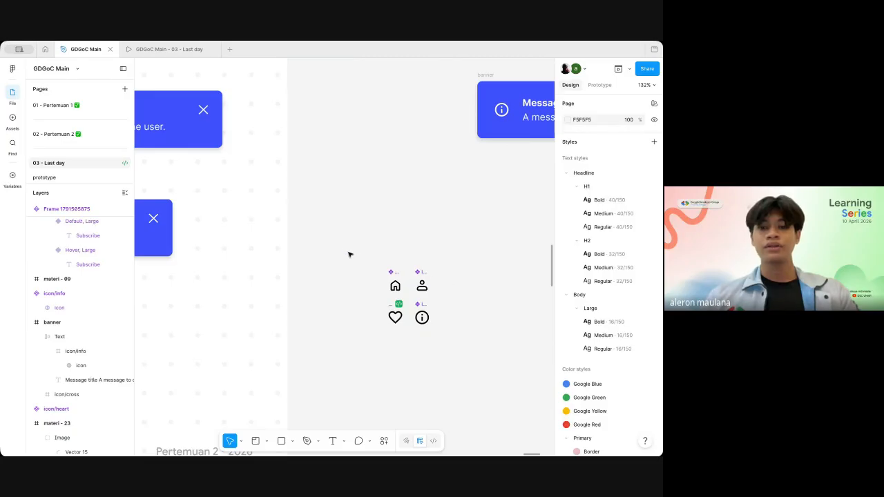
pyautogui.moveTo(350, 255); pyautogui.dragTo(455, 347)
pyautogui.click(468, 318)
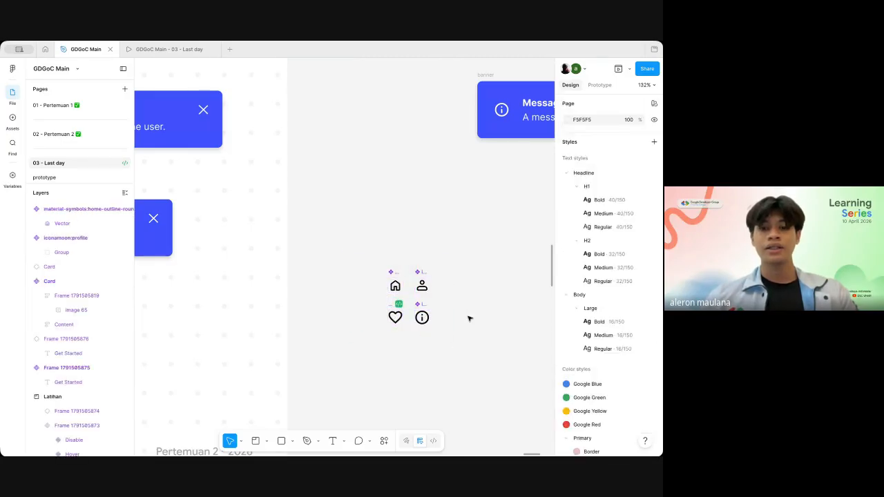
pyautogui.scroll(5, 468, 318)
pyautogui.click(332, 268)
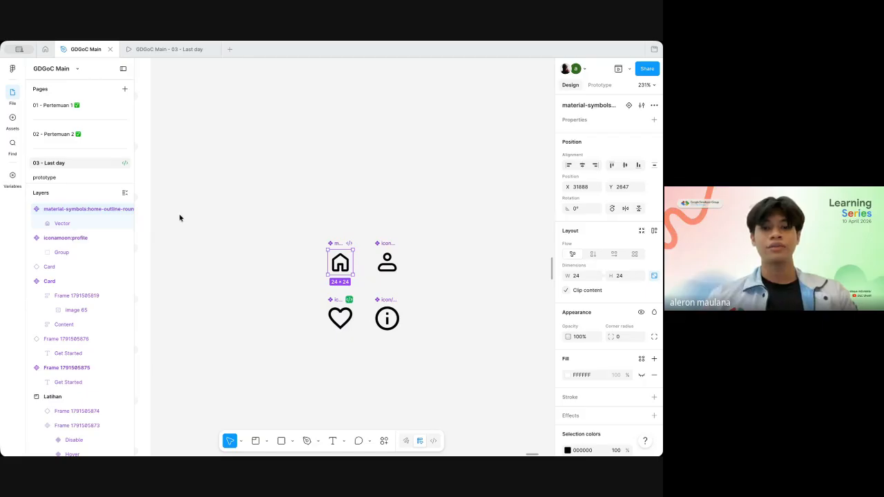
pyautogui.hscroll(1, 399, 193)
pyautogui.click(399, 192)
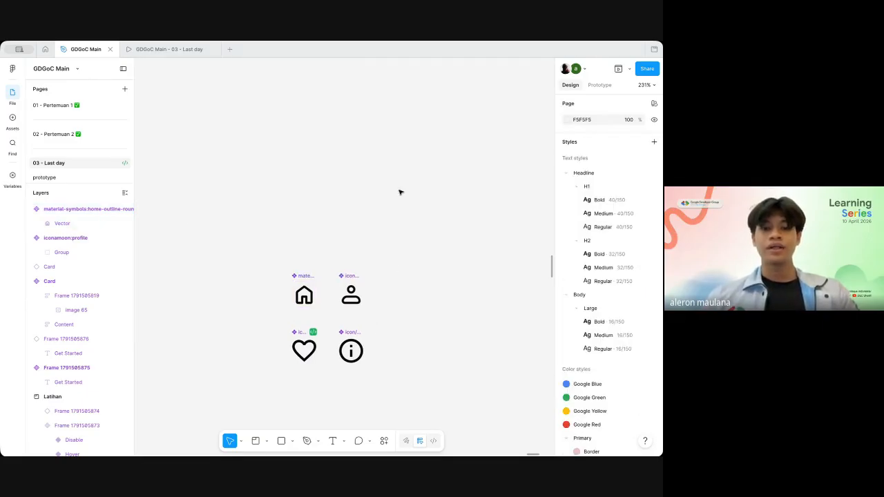
# Step: Convert the separate message banner above the icons into a component
pyautogui.scroll(-5, 401, 192)
pyautogui.hscroll(3, 403, 188)
pyautogui.scroll(1, 442, 122)
pyautogui.hscroll(1, 442, 122)
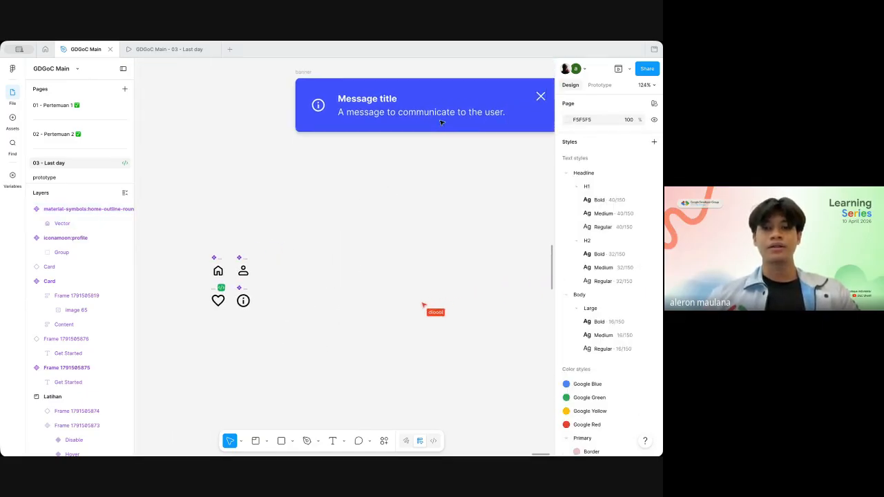
pyautogui.click(435, 109)
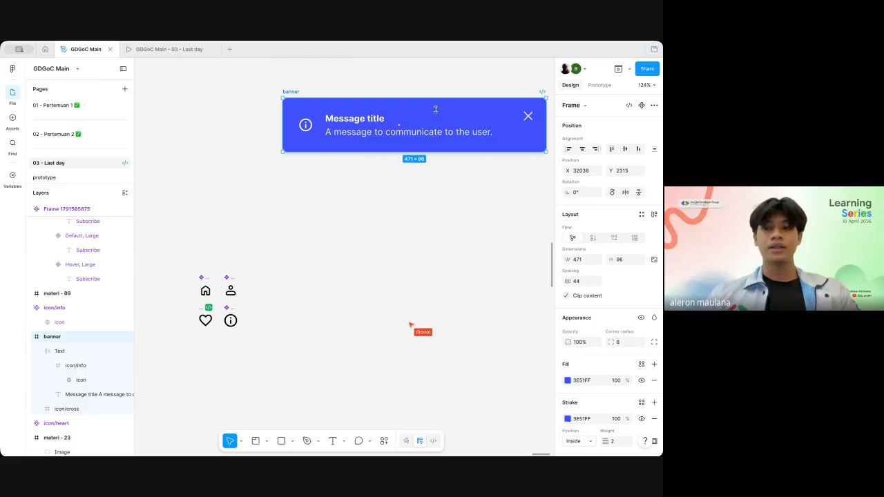
pyautogui.click(640, 106)
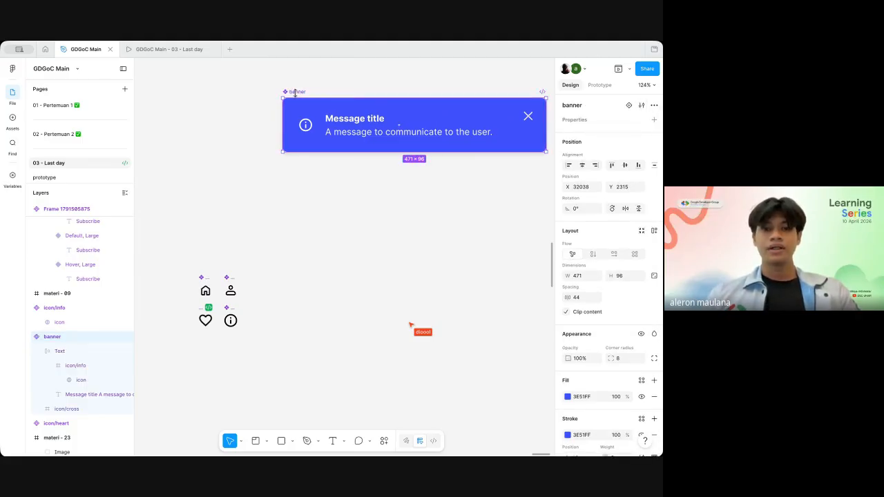
# Step: Move the banner component down, closer to the four icon components
pyautogui.moveTo(293, 91); pyautogui.dragTo(302, 161)
pyautogui.click(653, 120)
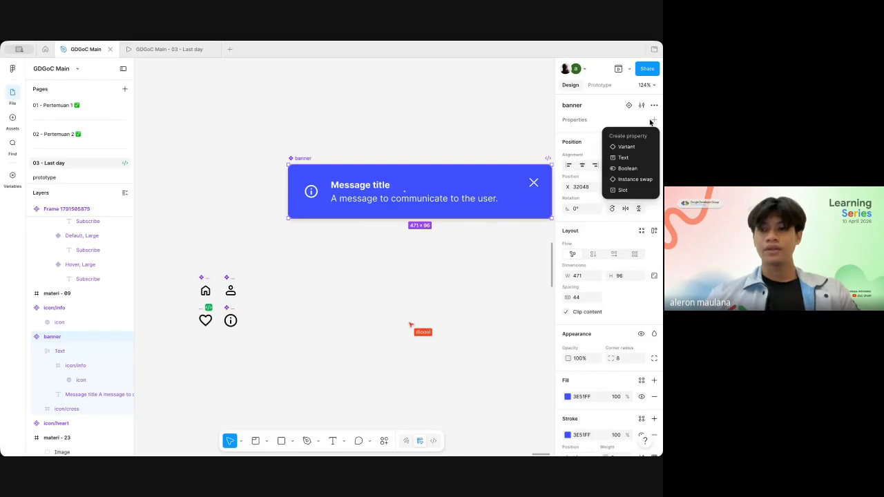
pyautogui.click(626, 179)
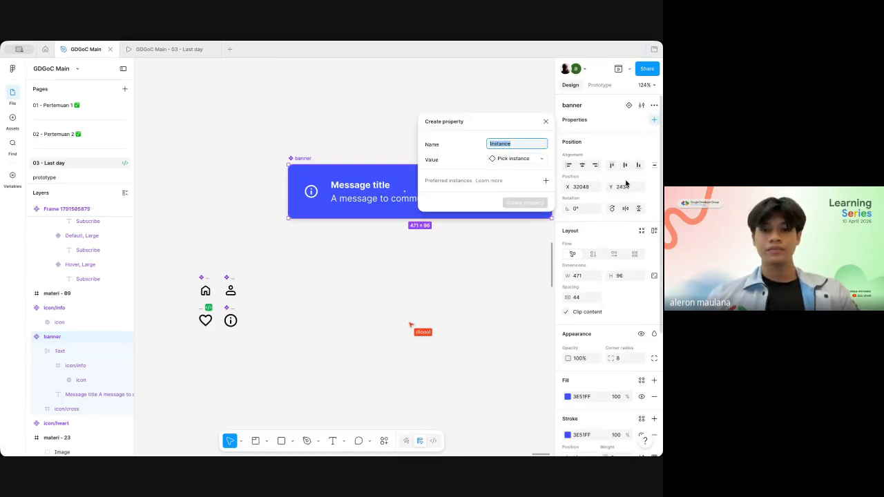
pyautogui.click(546, 122)
# Step: Draw a section about 178 × 209 around the four icon components
pyautogui.hscroll(-5, 469, 281)
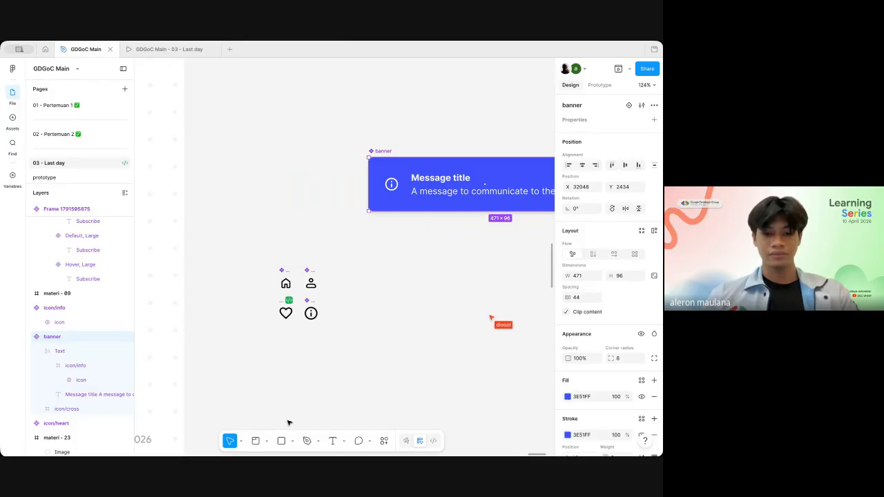
pyautogui.click(256, 442)
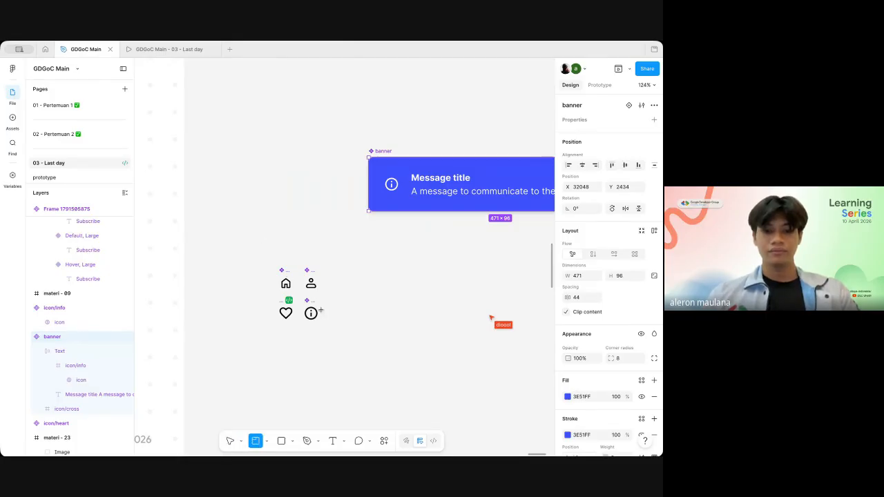
pyautogui.moveTo(260, 239); pyautogui.dragTo(360, 356)
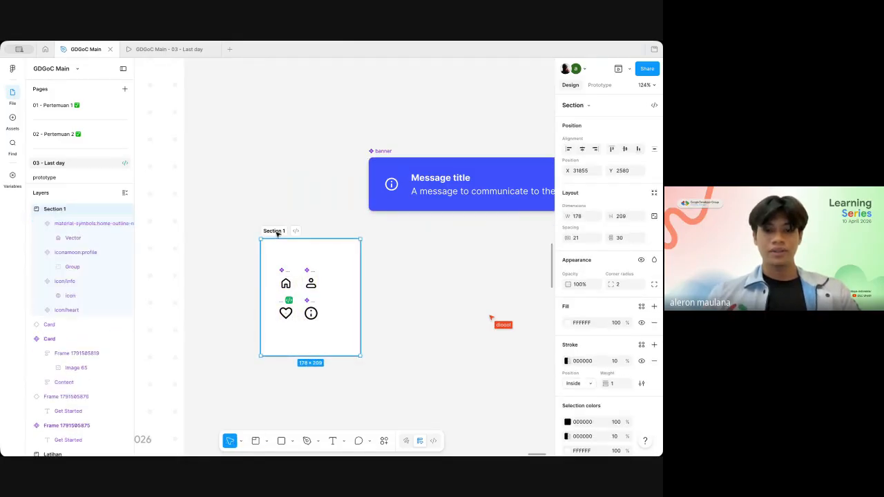
# Step: Rename the section around the icons as Icon and shrink it to about 135 × 206
pyautogui.doubleClick(275, 231)
pyautogui.press('BackSpace')
pyautogui.write('Icon')
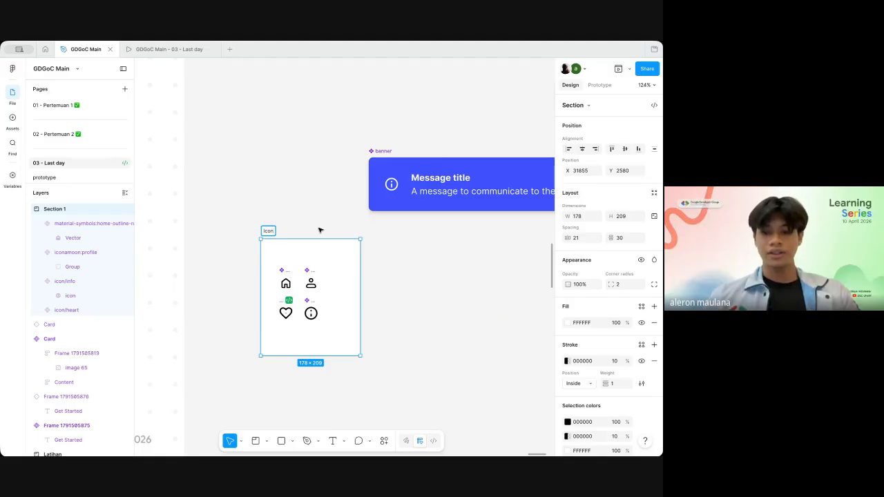
pyautogui.press('Return')
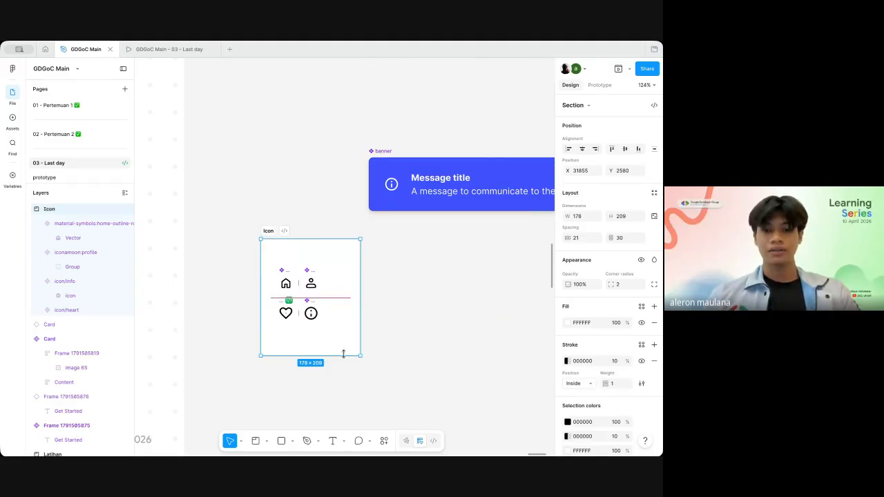
pyautogui.moveTo(360, 355); pyautogui.dragTo(337, 353)
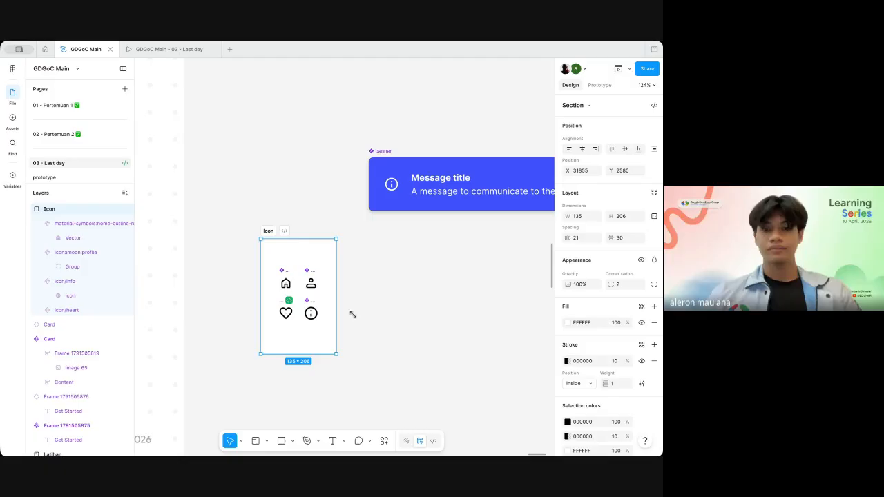
# Step: Define an instance swap property for the banner component, named Icon, with icon/info as its value
pyautogui.doubleClick(397, 181)
pyautogui.click(384, 151)
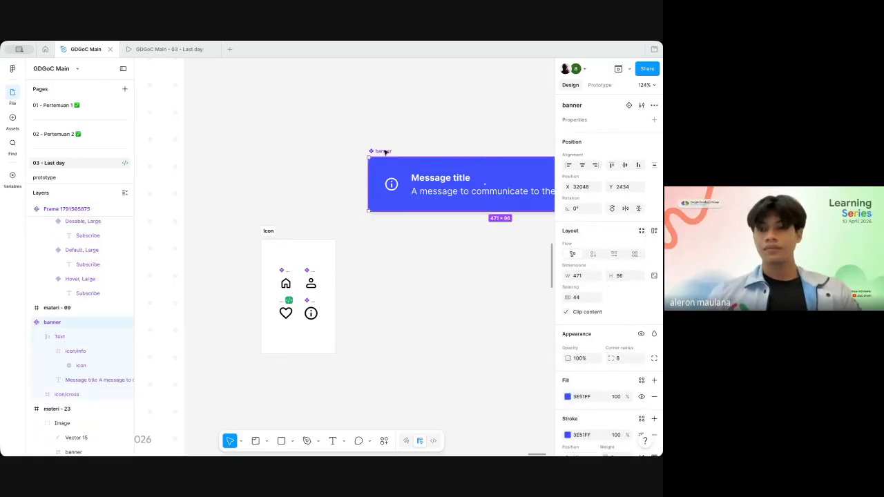
pyautogui.click(654, 120)
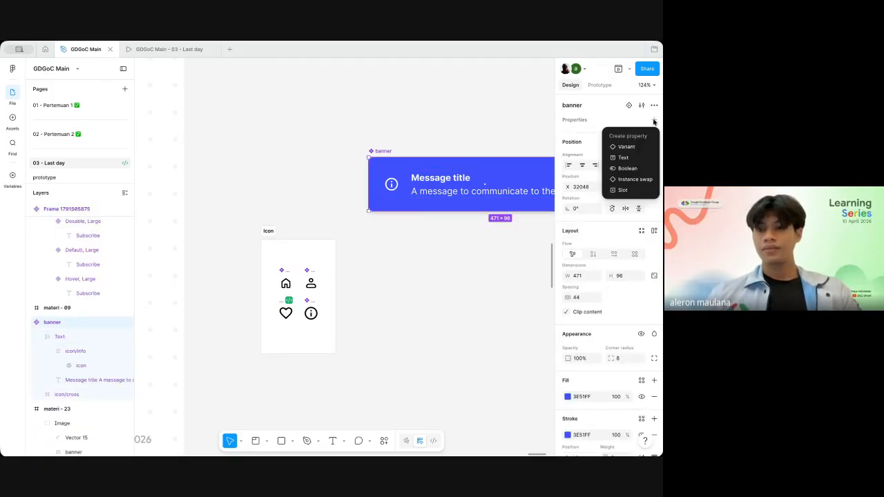
pyautogui.click(629, 179)
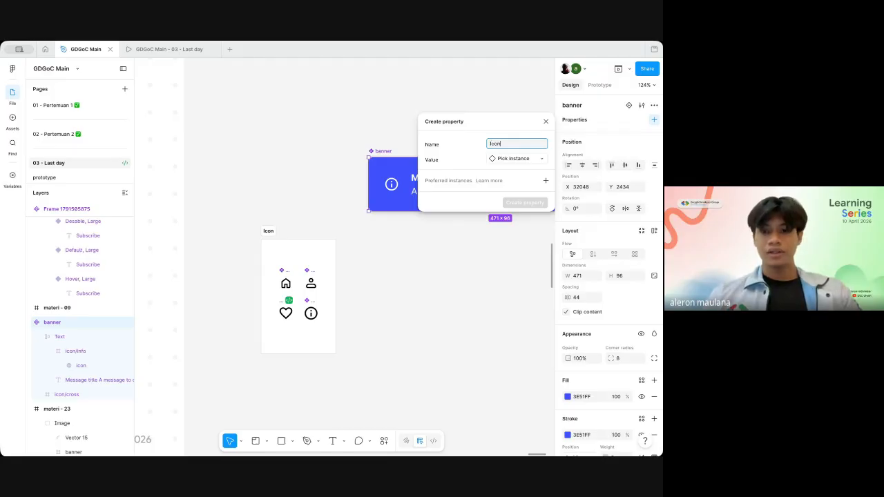
pyautogui.click(541, 159)
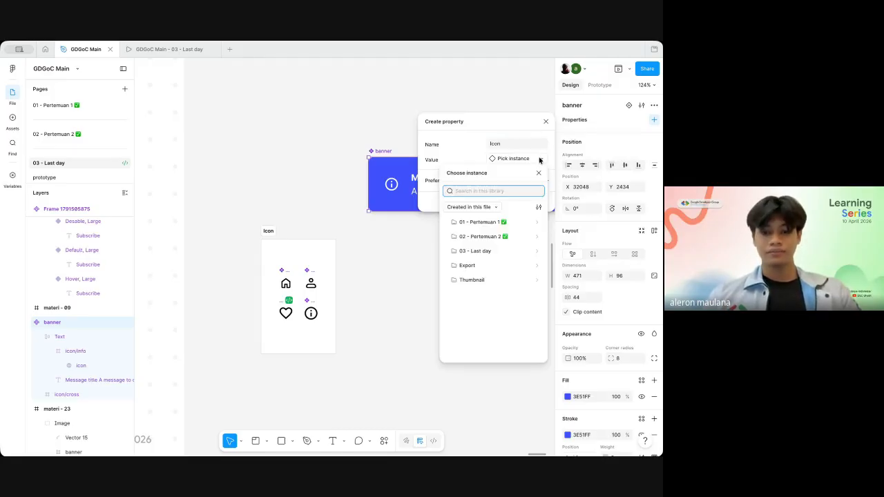
pyautogui.write('ico')
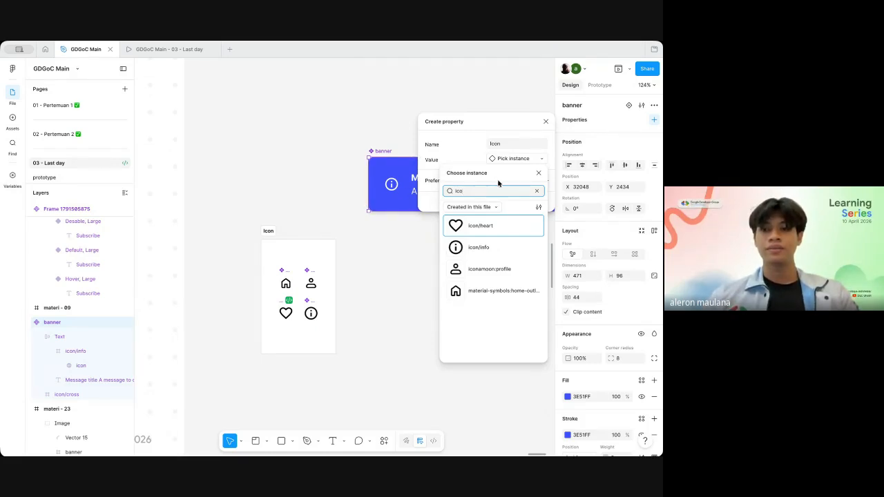
pyautogui.click(473, 250)
# Step: Add the heart, info, profile and home icon components as preferred instances and create the Icon property
pyautogui.click(545, 181)
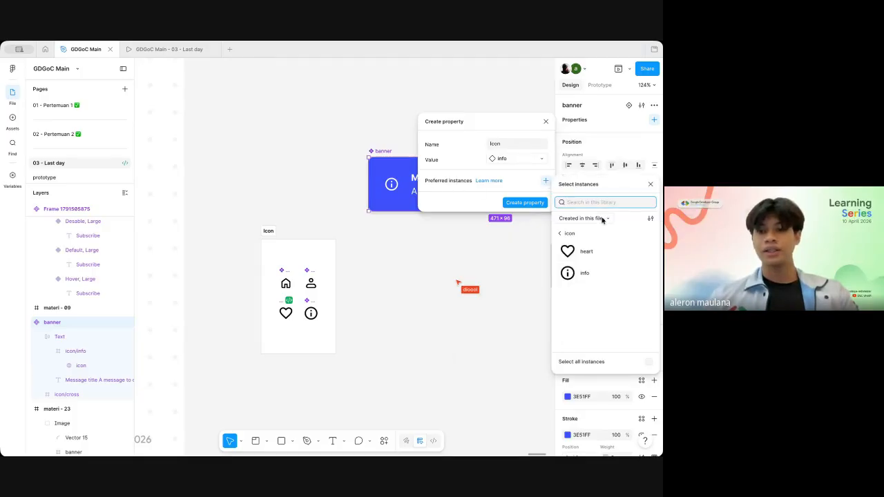
pyautogui.write('icon')
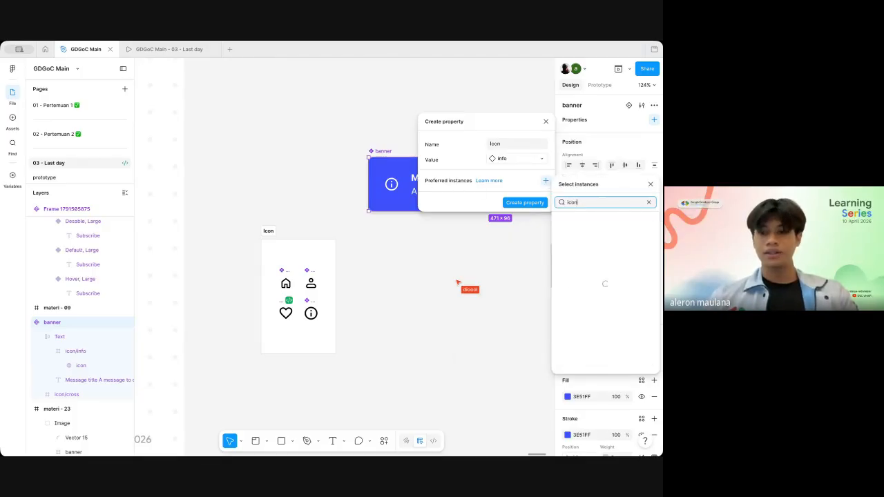
pyautogui.click(592, 239)
pyautogui.click(590, 260)
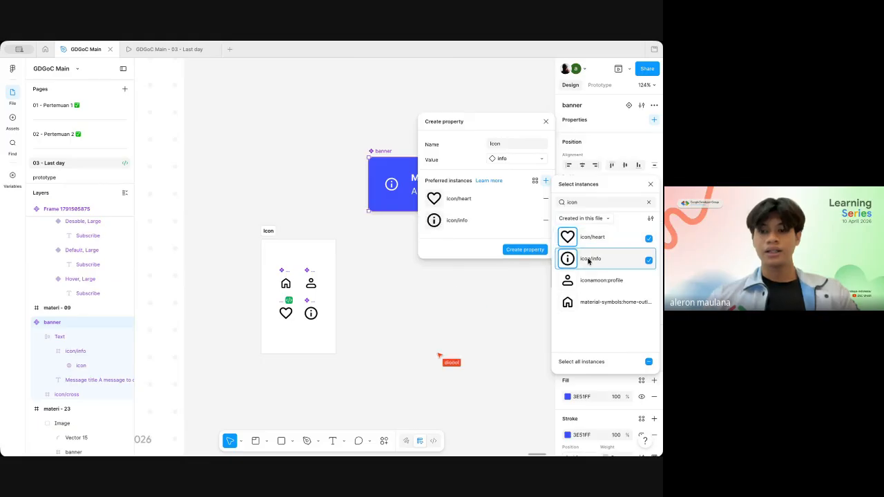
pyautogui.click(596, 281)
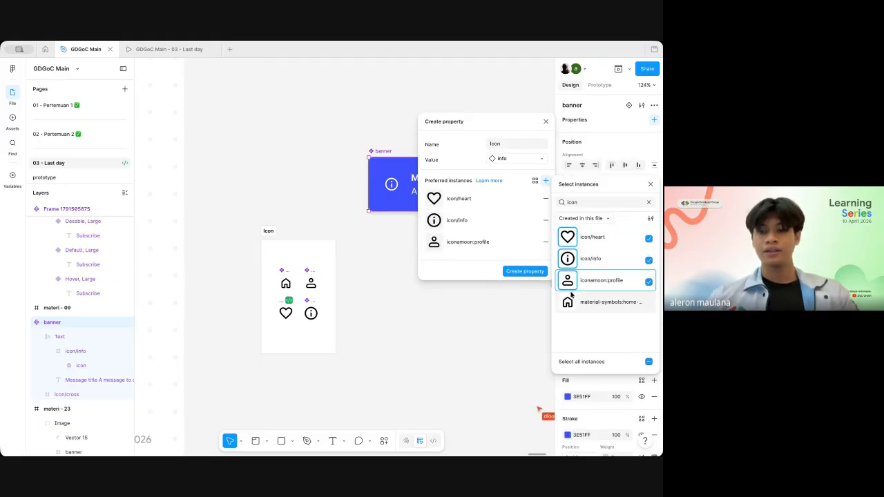
pyautogui.click(600, 302)
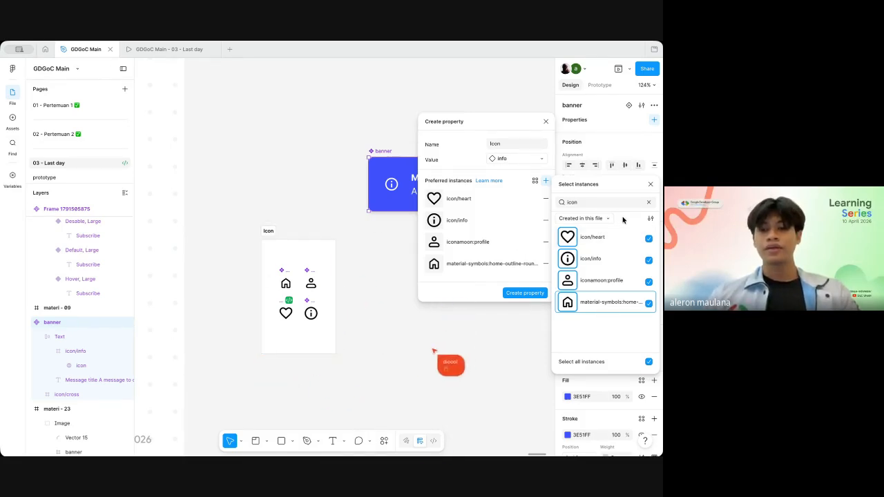
pyautogui.doubleClick(594, 202)
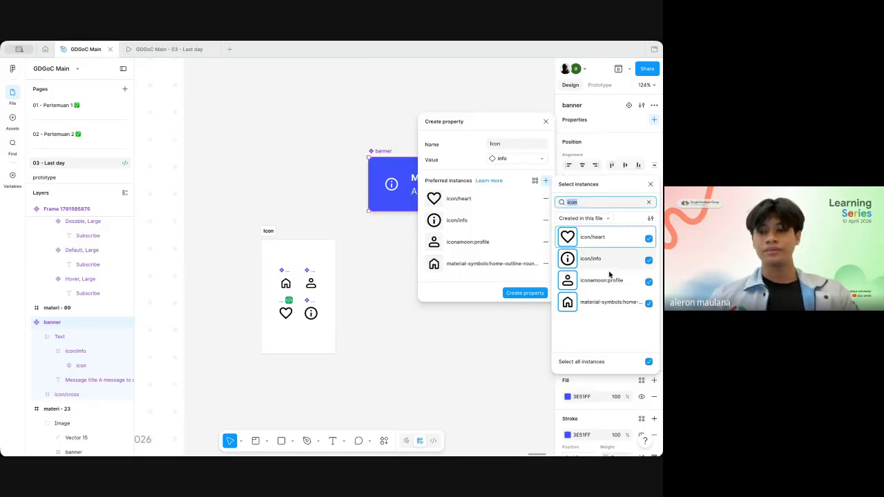
pyautogui.click(524, 293)
# Step: Replace the info icon frame inside the banner component with an instance of the profile icon component
pyautogui.hscroll(2, 427, 239)
pyautogui.scroll(-1, 427, 239)
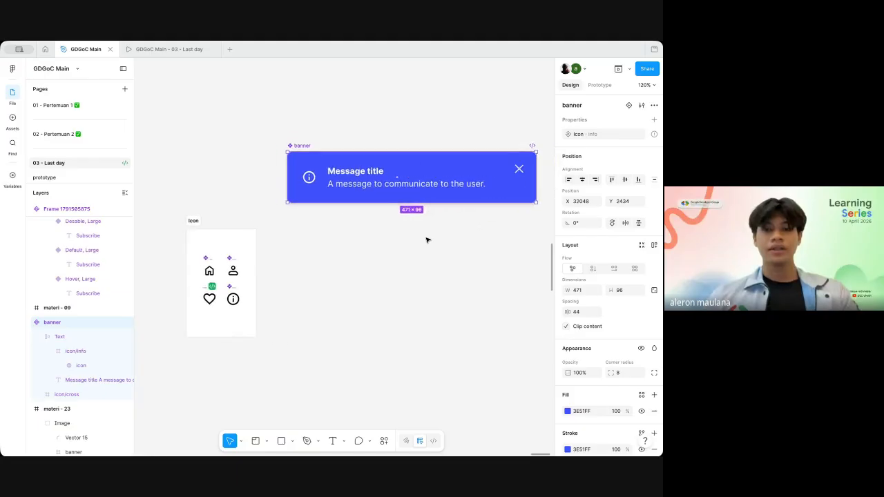
pyautogui.doubleClick(315, 180)
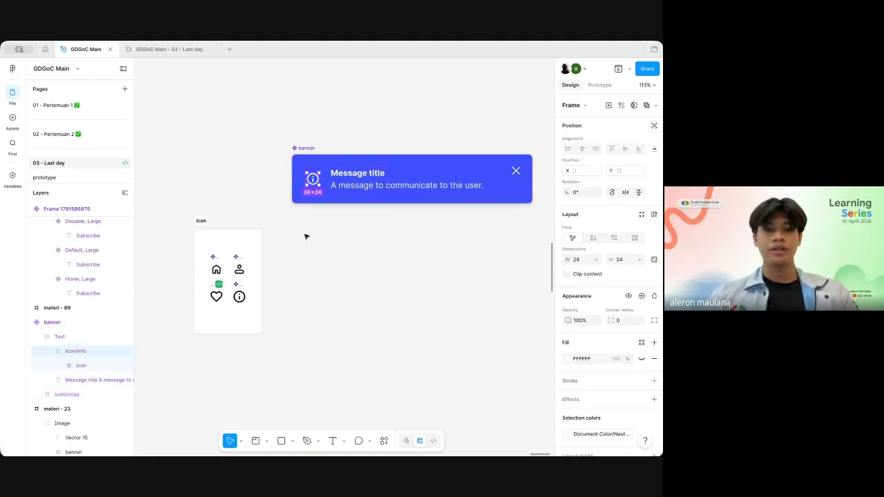
pyautogui.click(238, 257)
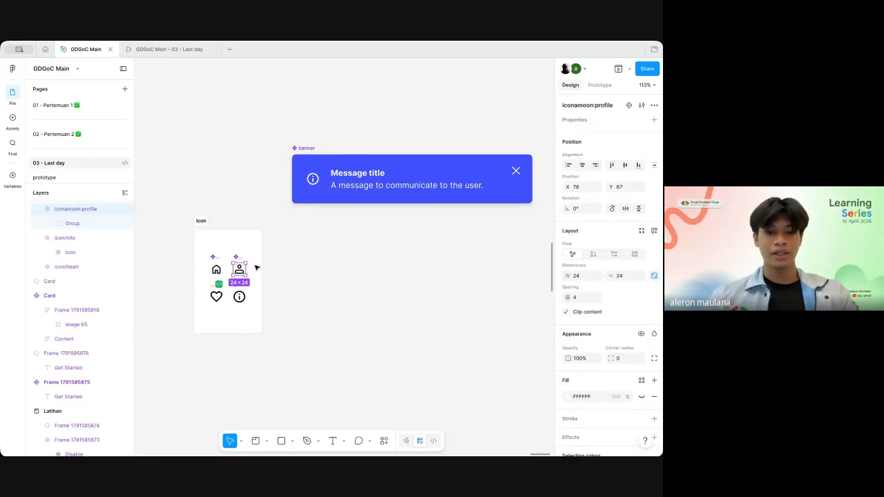
pyautogui.moveTo(239, 271); pyautogui.dragTo(340, 243)
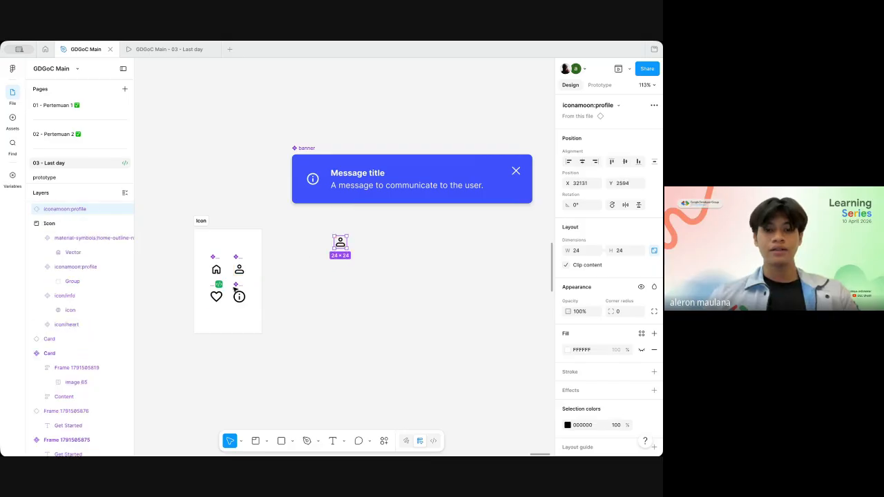
pyautogui.scroll(1, 324, 271)
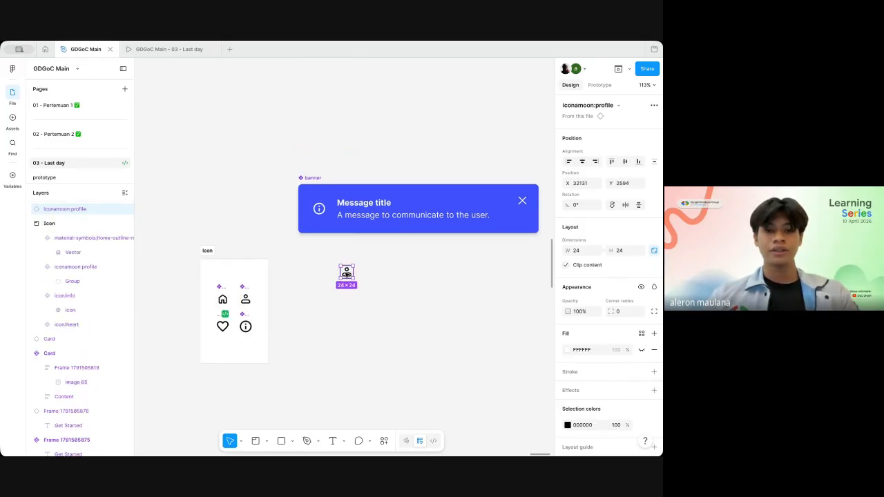
pyautogui.moveTo(346, 273); pyautogui.dragTo(340, 210)
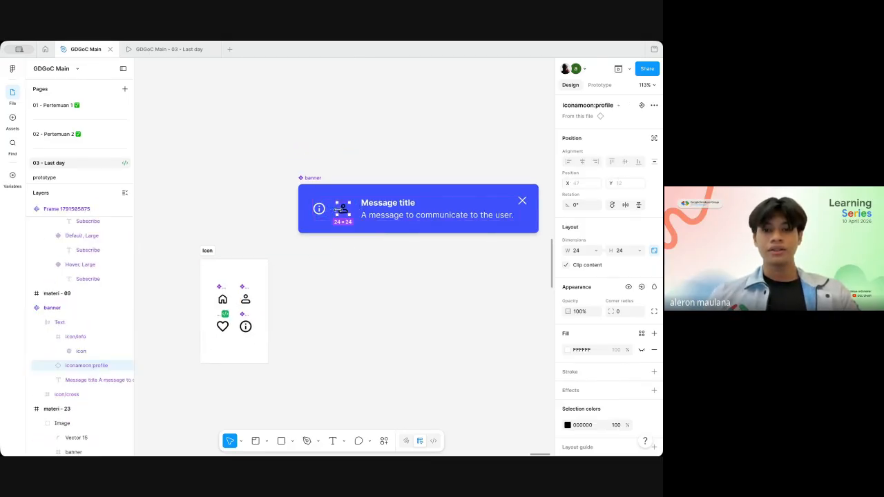
pyautogui.click(320, 209)
pyautogui.press('Delete')
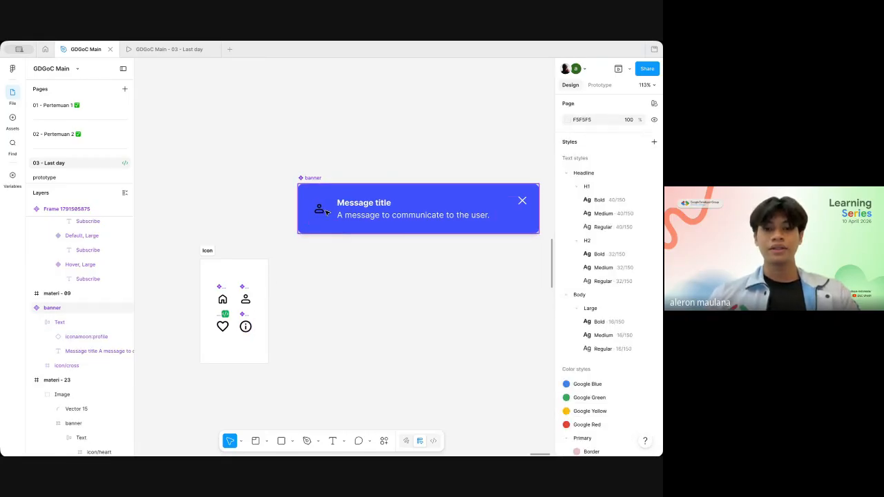
# Step: Apply the banner's Icon instance swap property to the profile icon instance inside the banner component
pyautogui.click(320, 209)
pyautogui.doubleClick(324, 210)
pyautogui.click(325, 211)
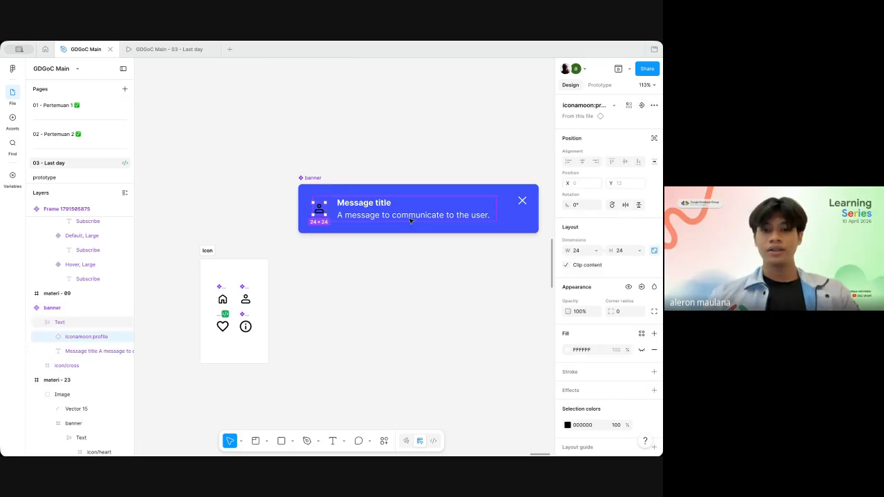
pyautogui.click(642, 105)
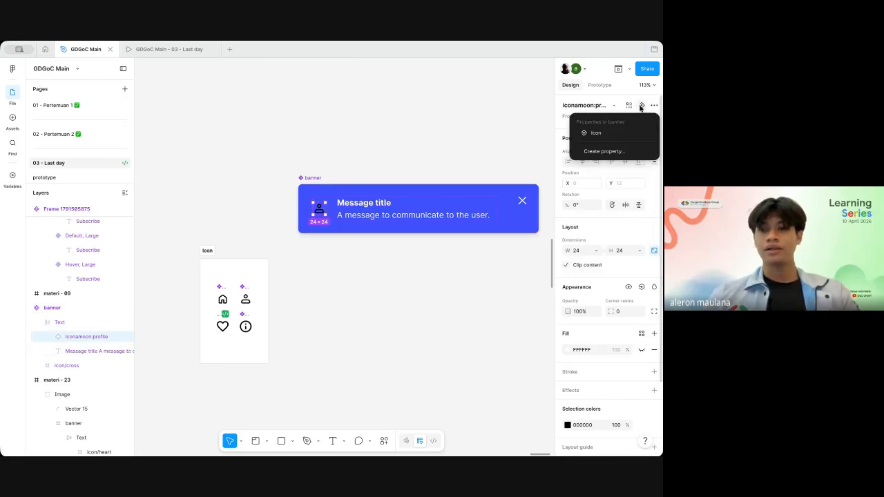
pyautogui.click(602, 134)
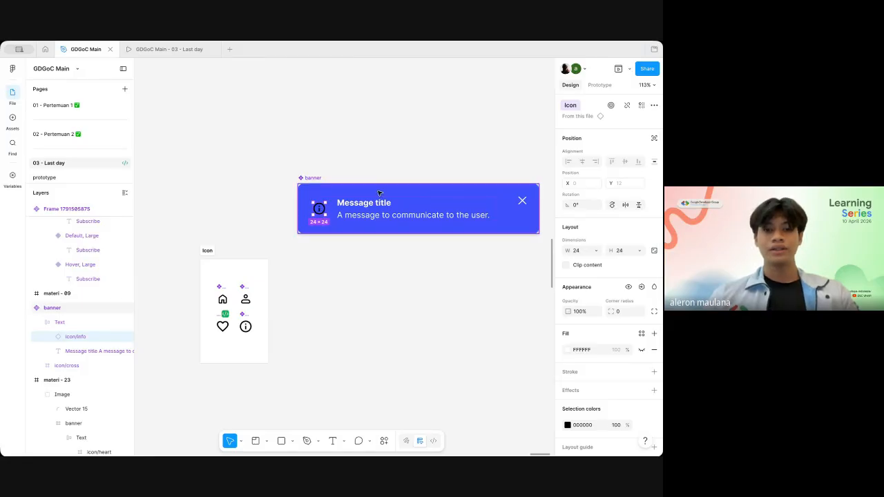
# Step: Place an instance of the banner below the main component and swap its icon to icon/heart
pyautogui.click(308, 178)
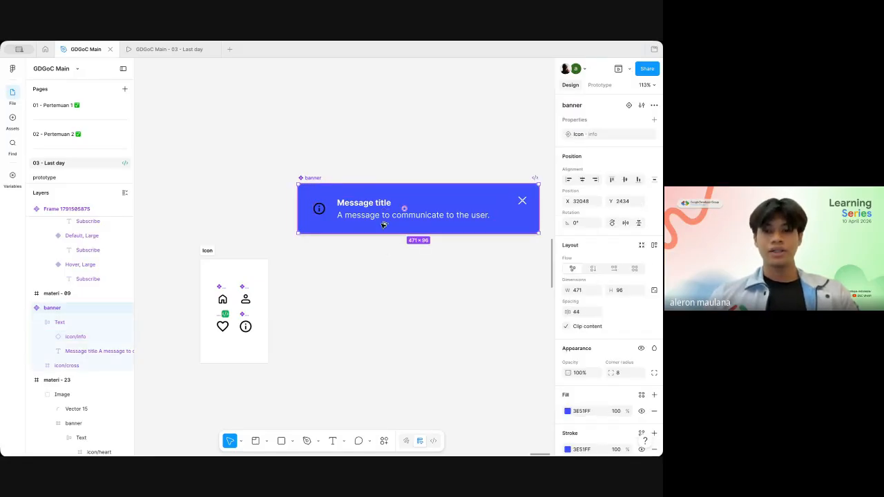
pyautogui.moveTo(383, 225); pyautogui.dragTo(384, 299)
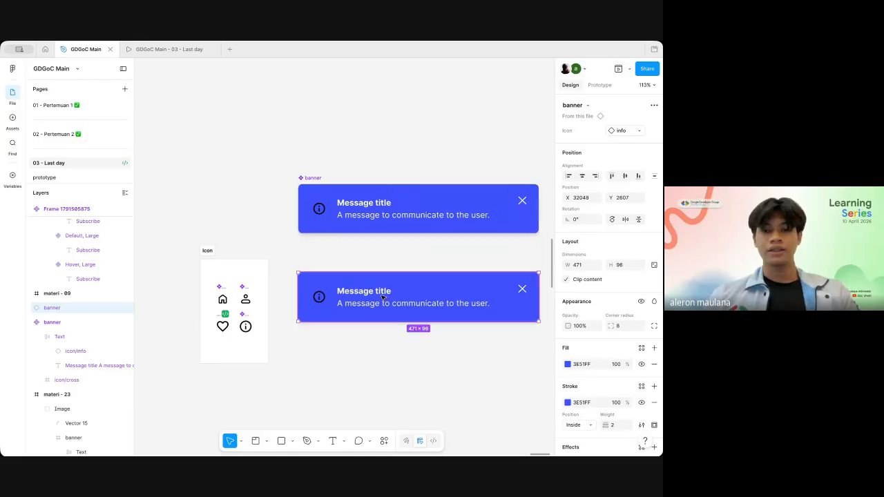
pyautogui.click(640, 132)
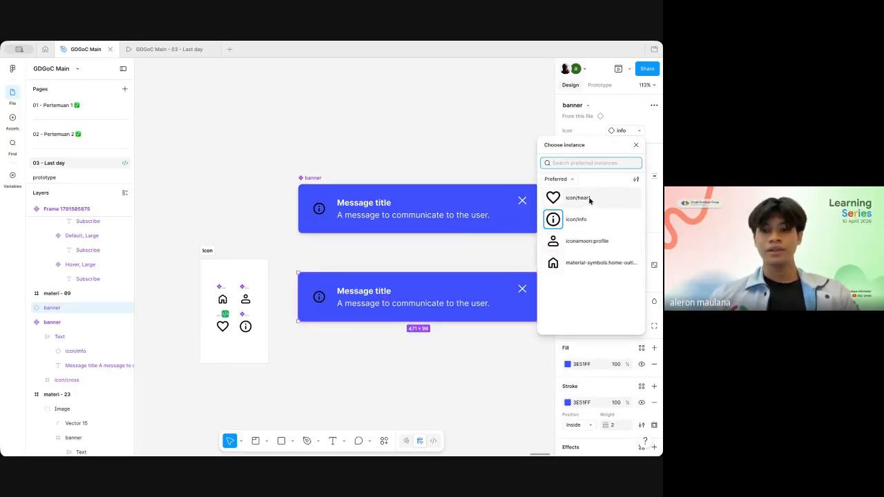
pyautogui.click(589, 199)
# Step: Swap the lower banner instance's icon to iconamoon:profile and the material-symbols home outline icon, ending back on icon/heart
pyautogui.click(639, 131)
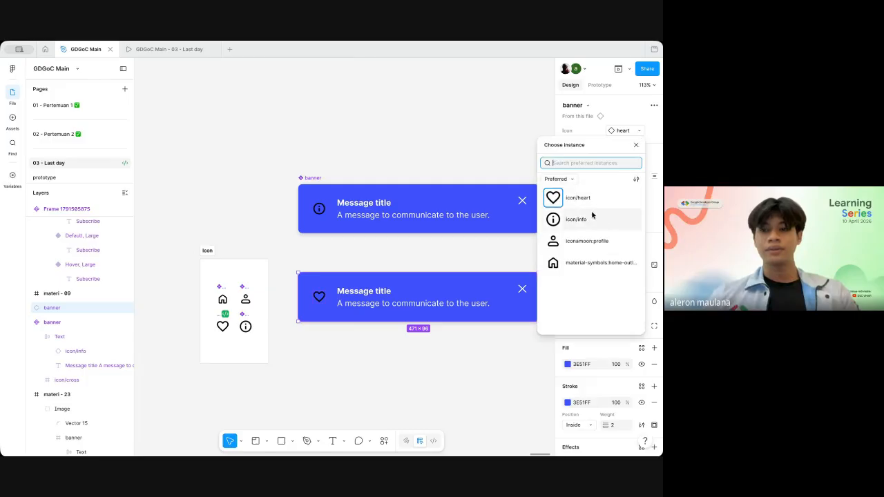
pyautogui.click(576, 240)
pyautogui.click(640, 131)
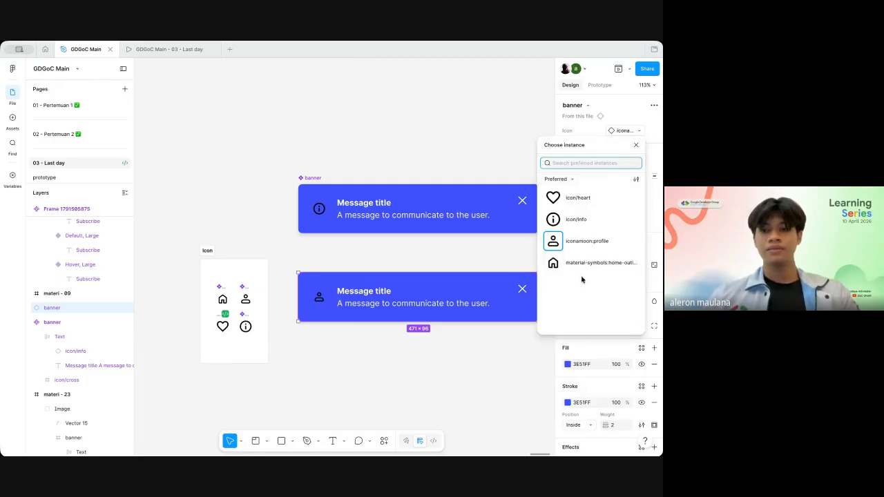
pyautogui.click(589, 265)
pyautogui.click(640, 131)
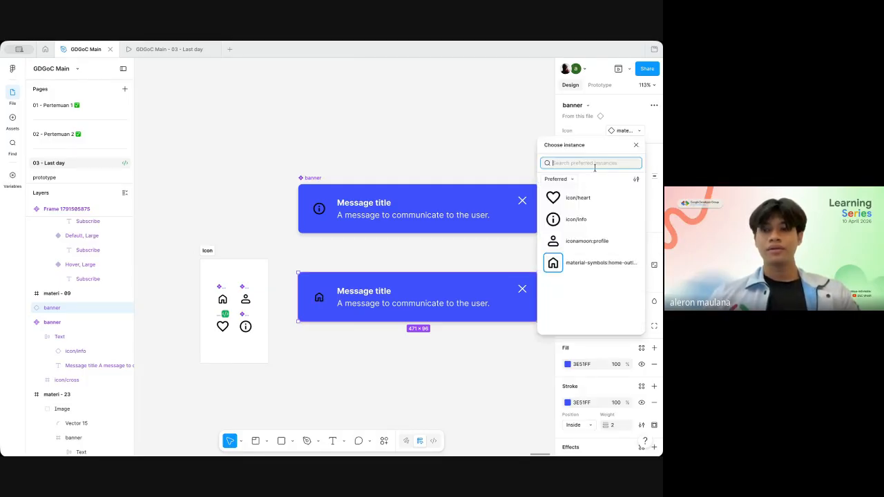
pyautogui.click(589, 199)
# Step: Recolour the icon/info component in the Icon frame to solid white, FFFFFF
pyautogui.click(220, 290)
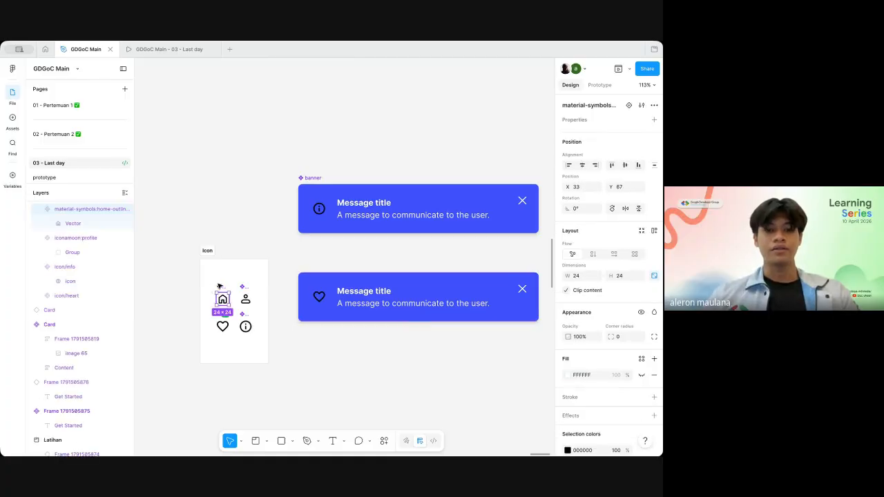
pyautogui.scroll(-2, 314, 273)
pyautogui.hscroll(-1, 314, 273)
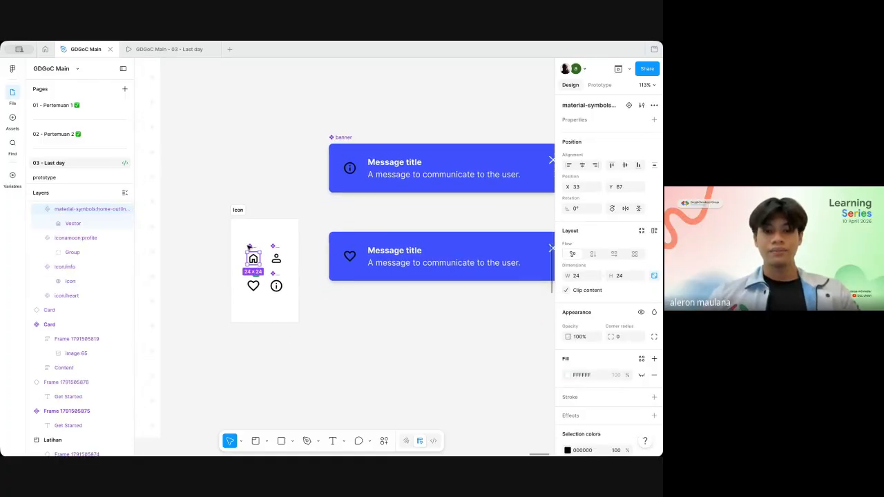
pyautogui.click(276, 284)
pyautogui.scroll(-2, 607, 331)
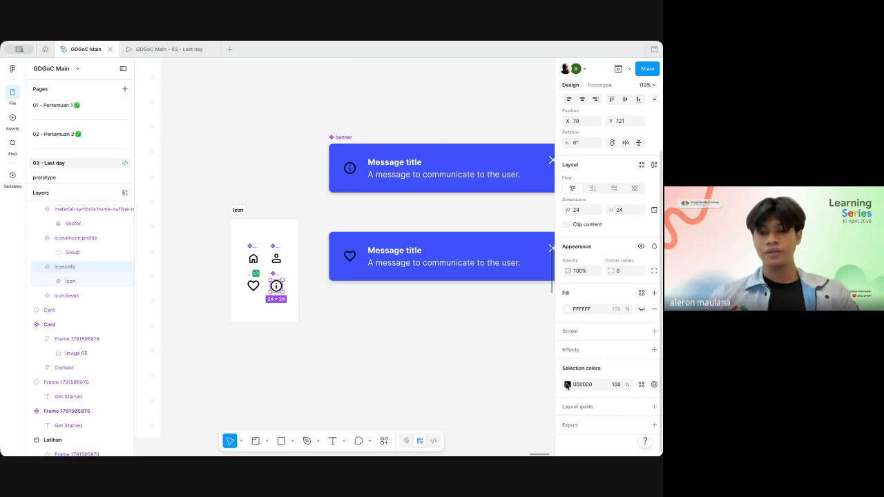
pyautogui.click(568, 384)
pyautogui.moveTo(494, 318); pyautogui.dragTo(450, 239)
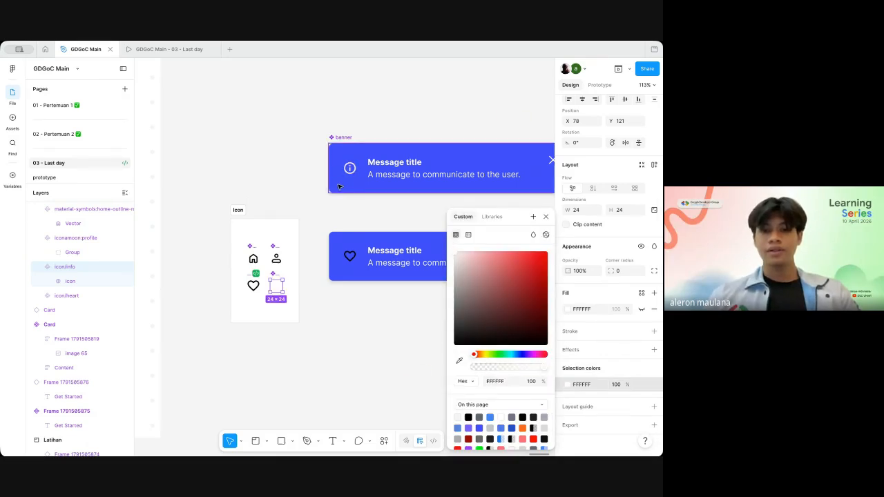
pyautogui.click(336, 234)
# Step: Go back to the Instance Swap slide in frame materi - 23 and review its explanation
pyautogui.keyDown('ctrl'); pyautogui.scroll(-5, 359, 277); pyautogui.keyUp('ctrl')
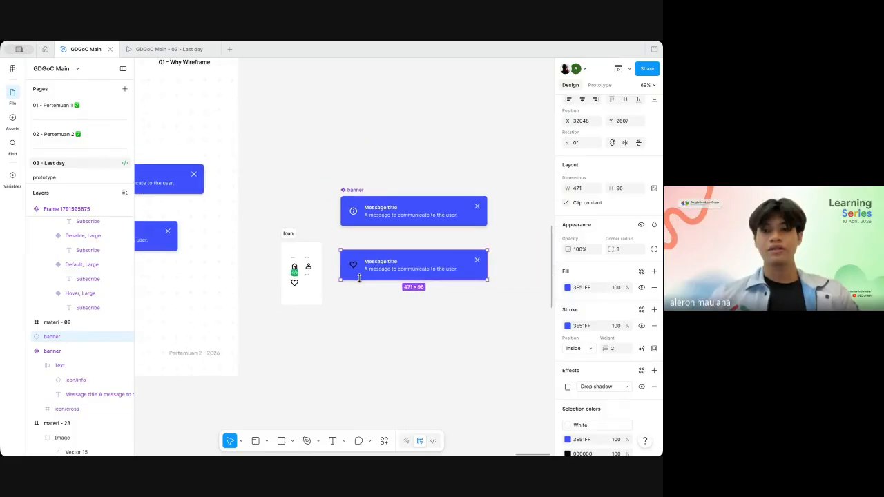
pyautogui.hscroll(-5, 359, 279)
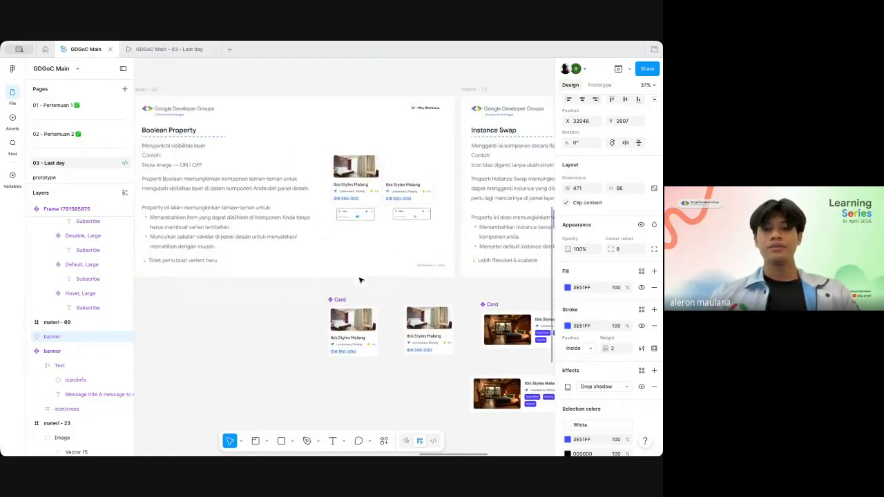
pyautogui.hscroll(3, 359, 280)
pyautogui.hscroll(2, 359, 280)
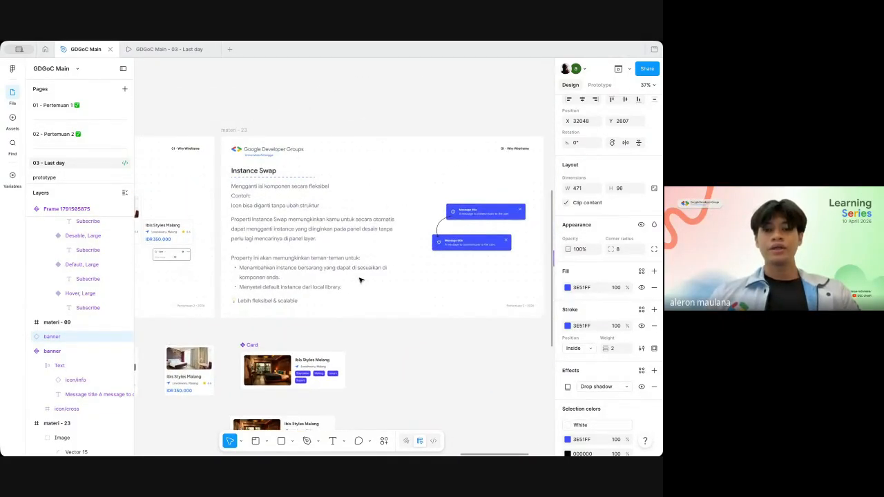
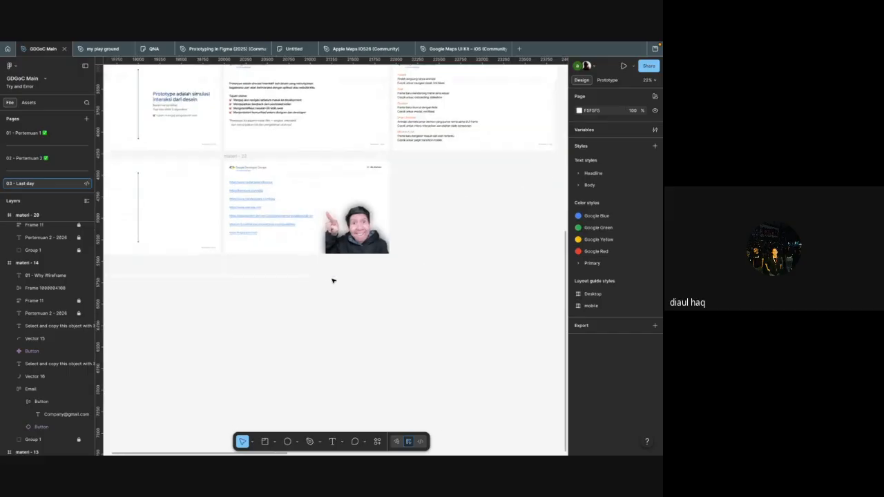
# Step: Add the text "button" on the empty canvas below the Latihan section and wrap it in an auto layout frame
pyautogui.hscroll(5, 333, 280)
pyautogui.scroll(3, 332, 280)
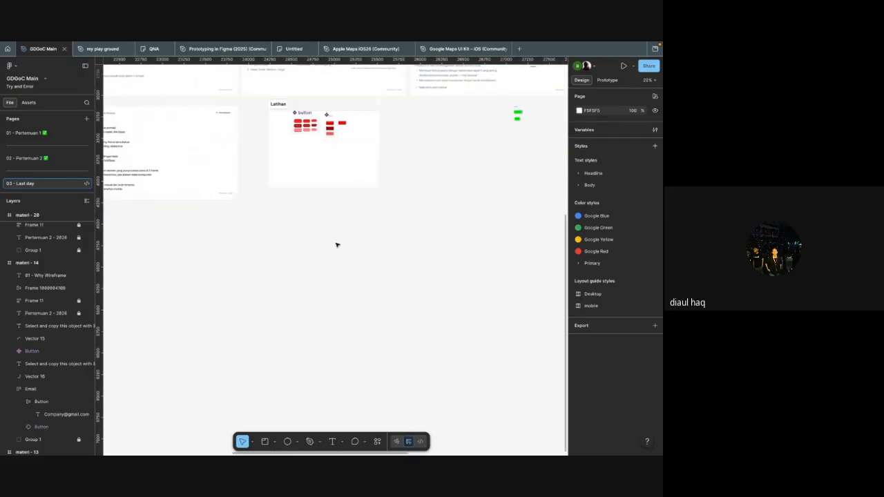
pyautogui.scroll(5, 263, 220)
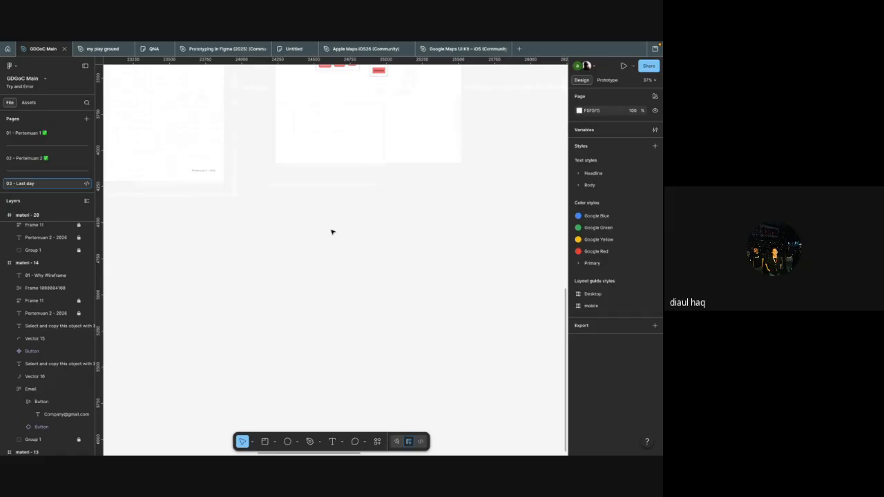
pyautogui.press('t')
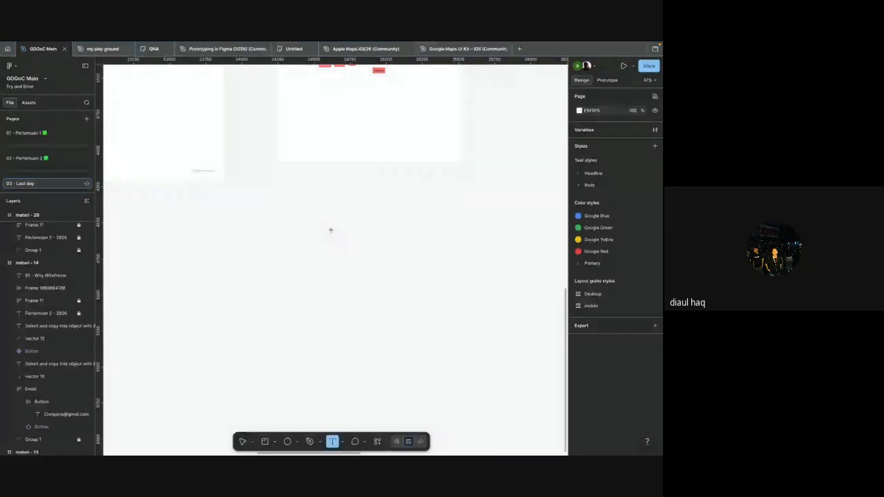
pyautogui.click(324, 230)
pyautogui.scroll(3, 362, 261)
pyautogui.write('button')
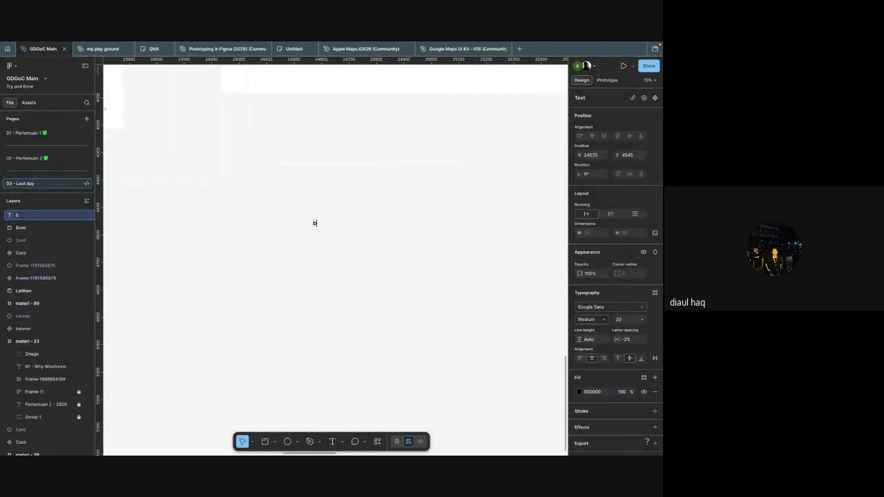
pyautogui.press('Escape')
pyautogui.scroll(4, 354, 257)
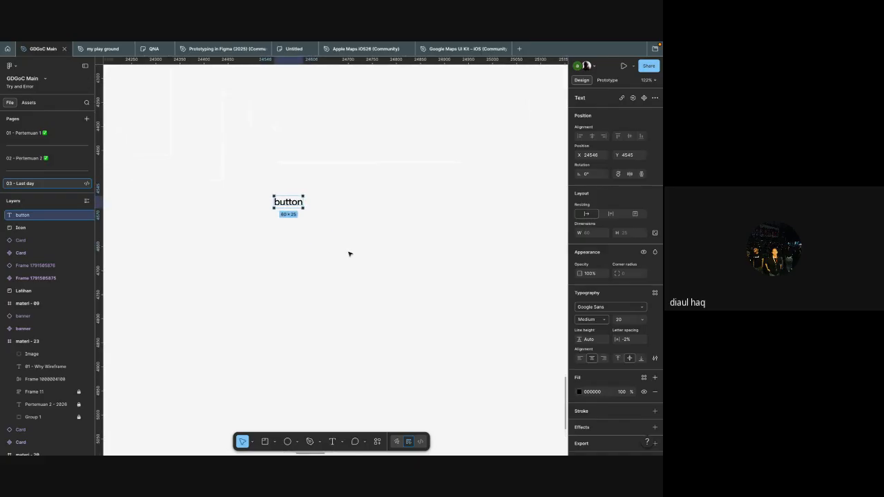
pyautogui.hotkey('shift', 'a')
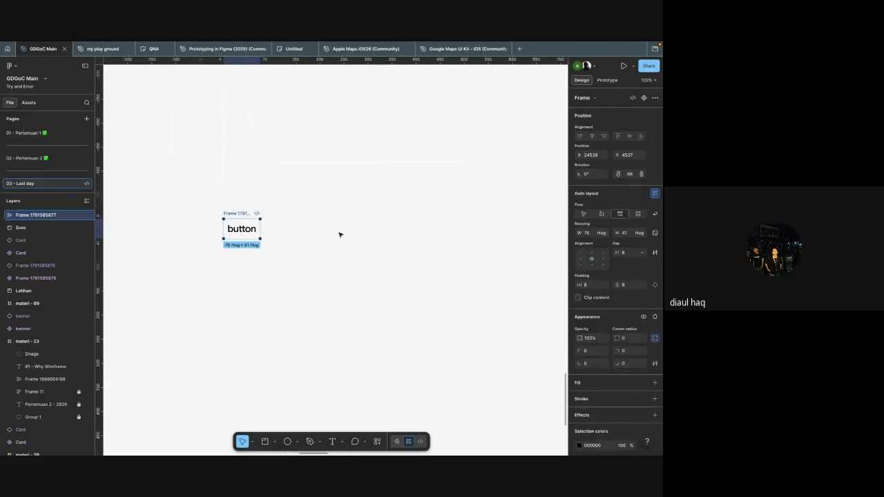
# Step: Add a second text "button" beside the auto layout frame
pyautogui.press('t')
pyautogui.click(326, 228)
pyautogui.write('buttin')
pyautogui.press('BackSpace')
pyautogui.press('BackSpace')
pyautogui.write('on')
pyautogui.press('Escape')
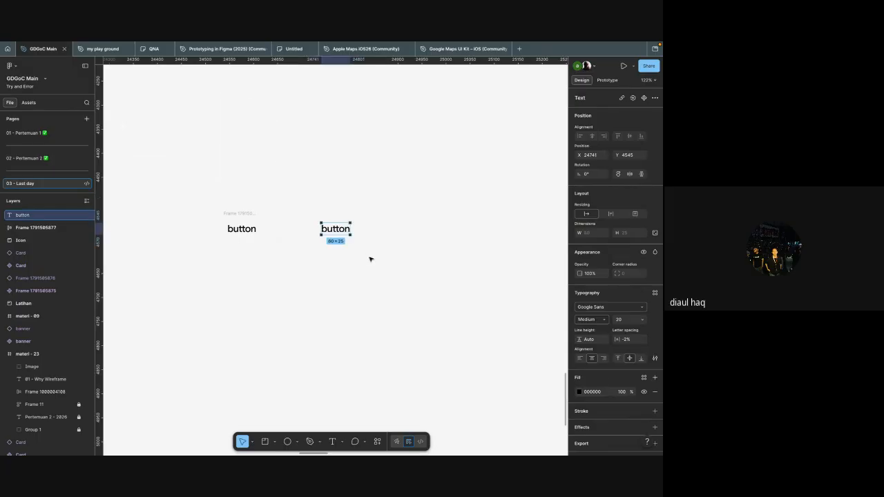
# Step: Draw a rectangle about 141 × 79, move the second "button" text onto it and wrap both in auto layout
pyautogui.press('o')
pyautogui.moveTo(370, 219); pyautogui.dragTo(437, 256)
pyautogui.moveTo(332, 225); pyautogui.dragTo(404, 239)
pyautogui.hotkey('shift', 'a')
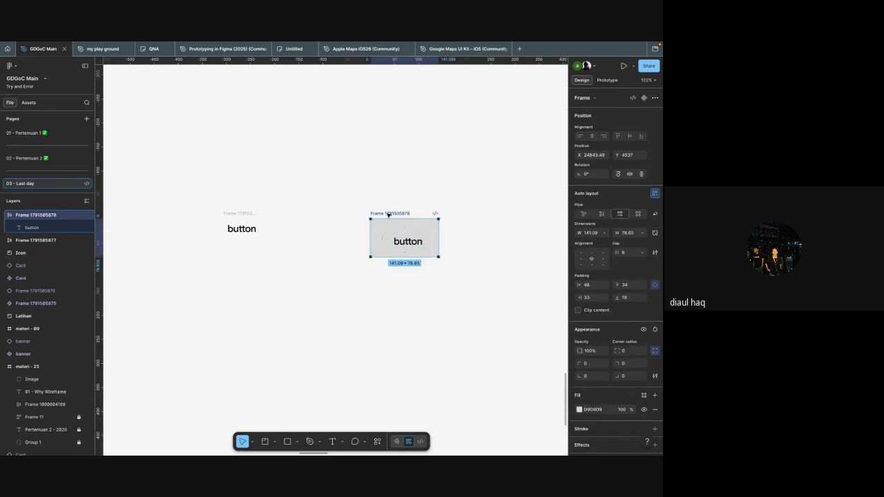
# Step: Delete the second button frame built from the grey rectangle
pyautogui.moveTo(452, 278); pyautogui.dragTo(369, 198)
pyautogui.press('Delete')
pyautogui.hscroll(-1, 320, 242)
pyautogui.scroll(3, 320, 242)
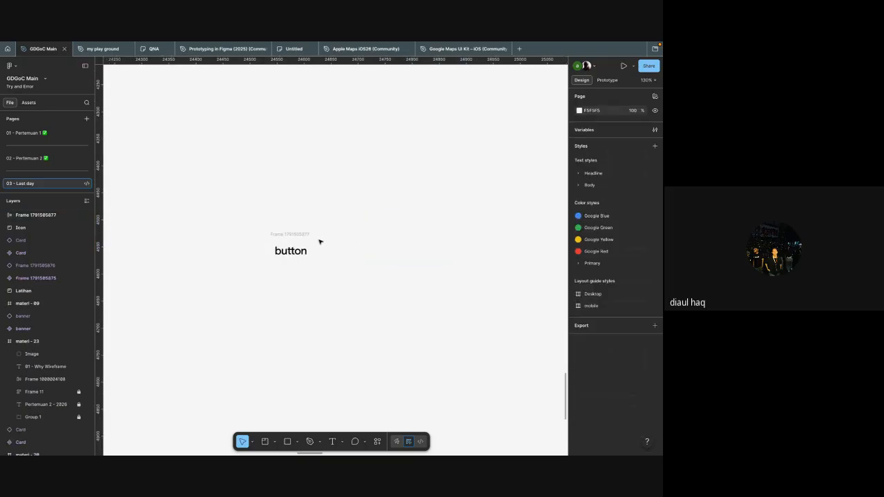
# Step: Set the horizontal padding of the remaining button frame to 16
pyautogui.click(279, 237)
pyautogui.click(359, 238)
pyautogui.click(307, 235)
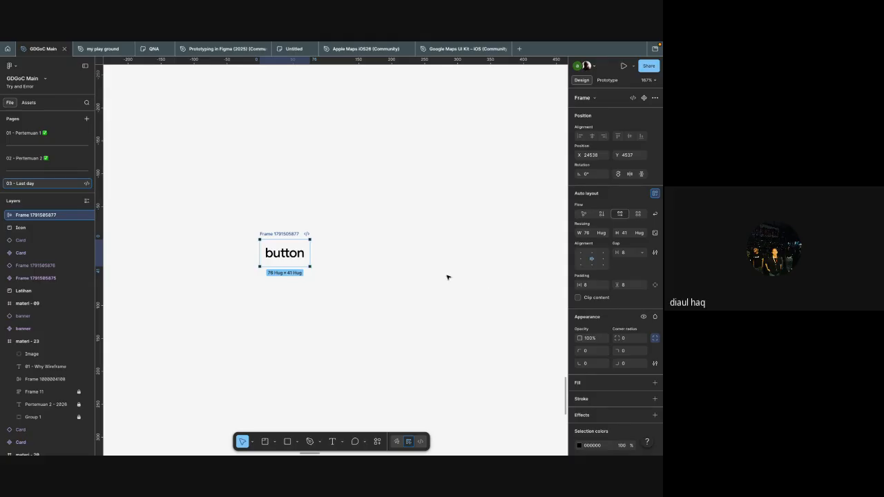
pyautogui.click(587, 286)
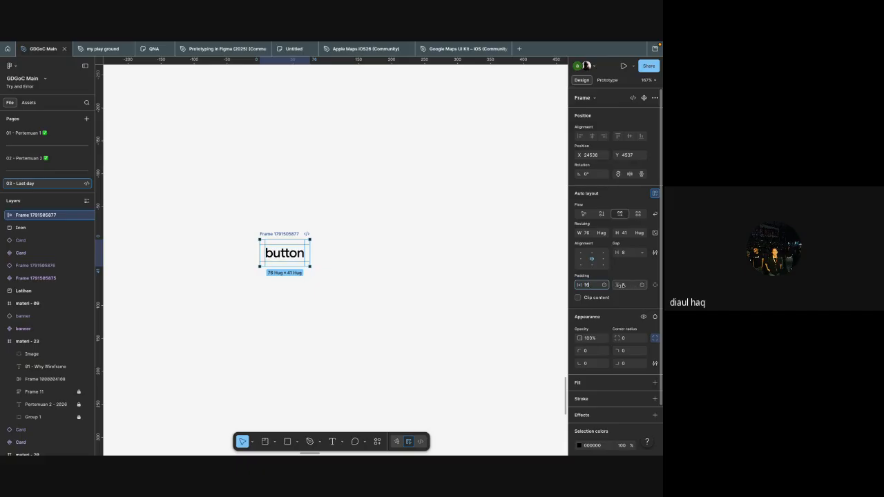
pyautogui.click(418, 292)
# Step: Fill the button frame with the library colour secondary/Normal
pyautogui.click(327, 241)
pyautogui.keyDown('ctrl'); pyautogui.scroll(3, 327, 241); pyautogui.keyUp('ctrl')
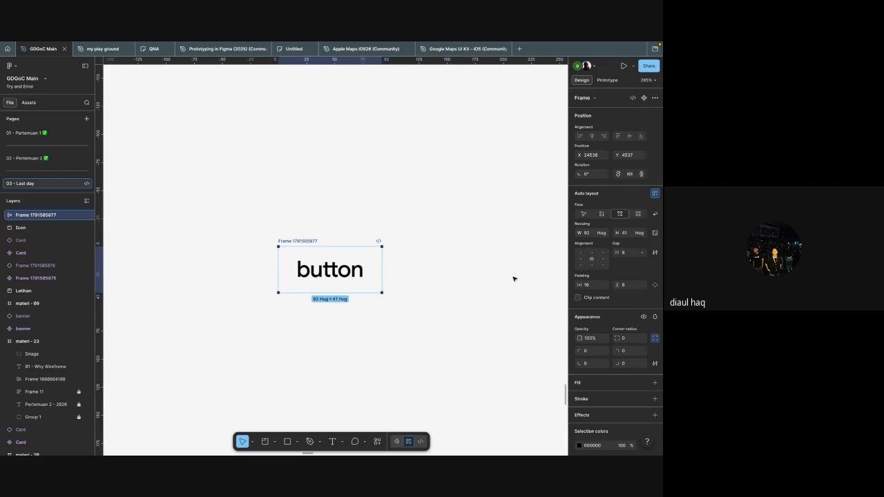
pyautogui.scroll(-2, 597, 346)
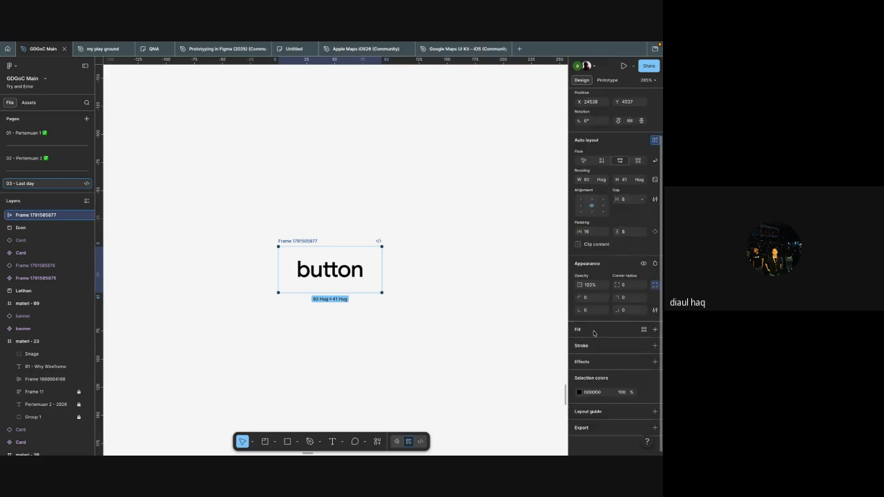
pyautogui.click(595, 331)
pyautogui.scroll(-1, 511, 424)
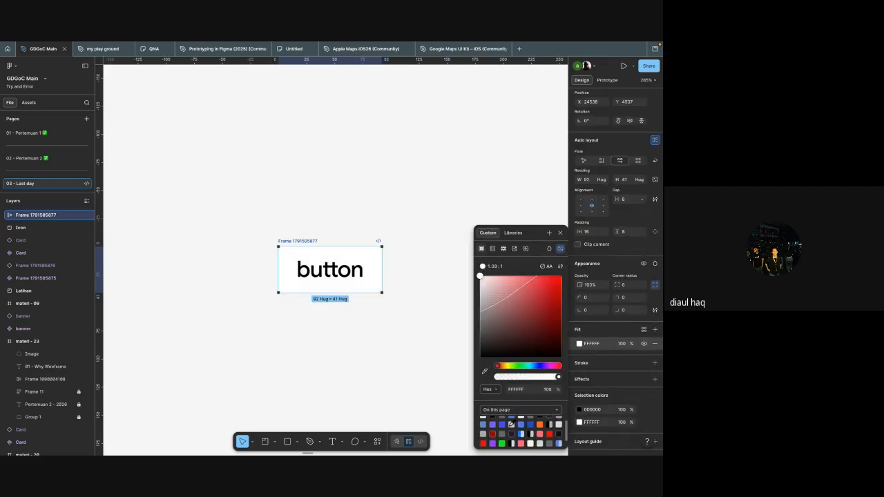
pyautogui.click(513, 233)
pyautogui.scroll(-4, 517, 345)
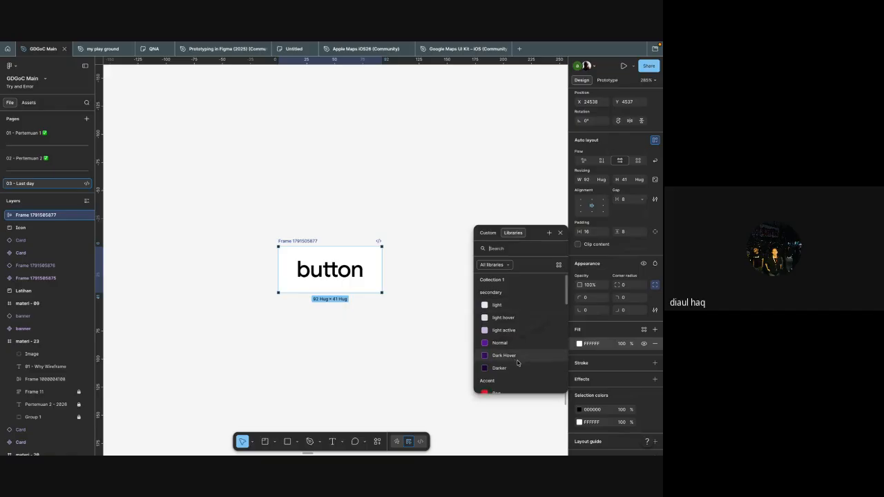
pyautogui.scroll(3, 517, 362)
pyautogui.click(511, 347)
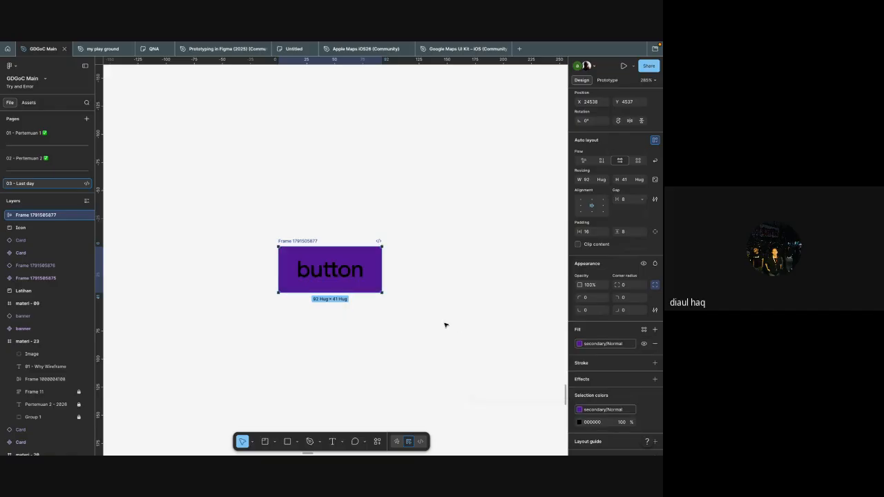
# Step: Recolour the "button" text inside the frame to white, FFFFFF
pyautogui.click(429, 307)
pyautogui.click(369, 274)
pyautogui.doubleClick(353, 271)
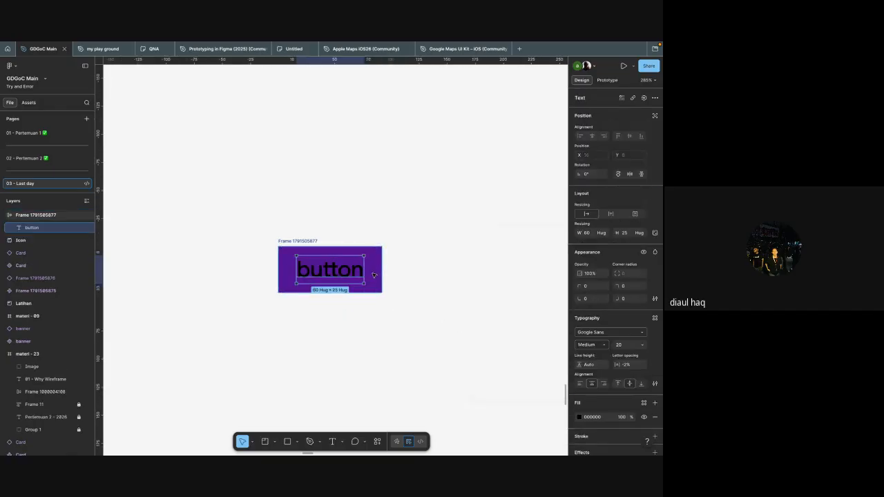
pyautogui.scroll(-2, 607, 359)
pyautogui.click(592, 376)
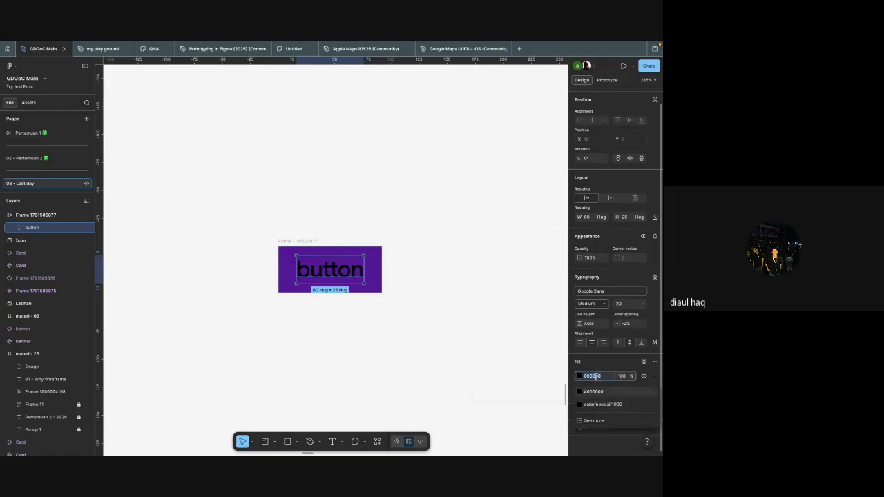
pyautogui.write('FFFFFF')
pyautogui.press('Return')
pyautogui.click(471, 363)
# Step: Set the button frame's corner radius to 8
pyautogui.scroll(-2, 463, 355)
pyautogui.hscroll(1, 464, 355)
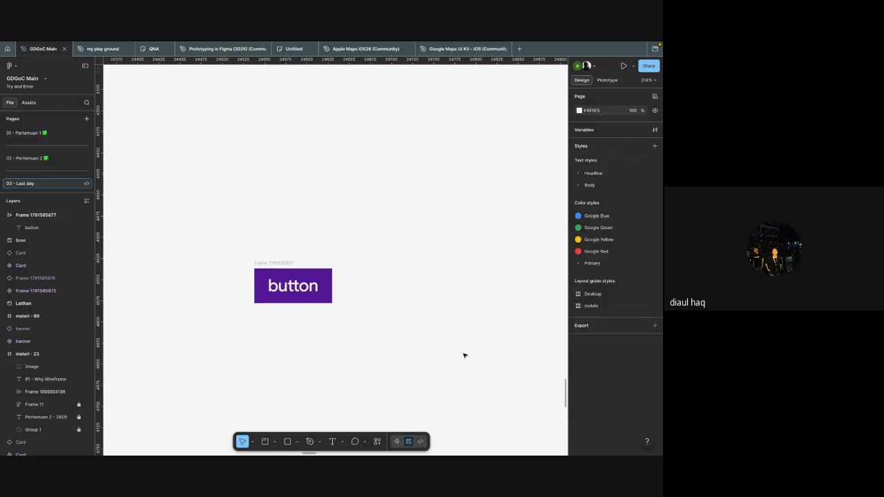
pyautogui.click(326, 274)
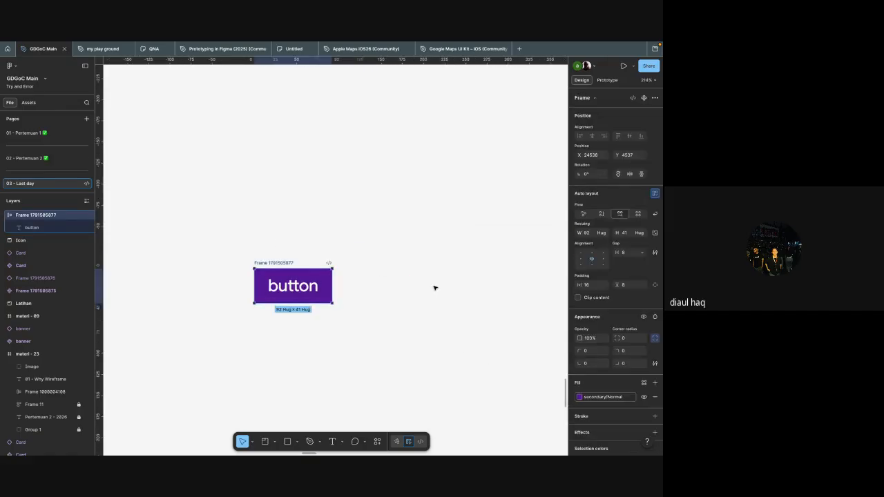
pyautogui.click(631, 344)
pyautogui.write('8')
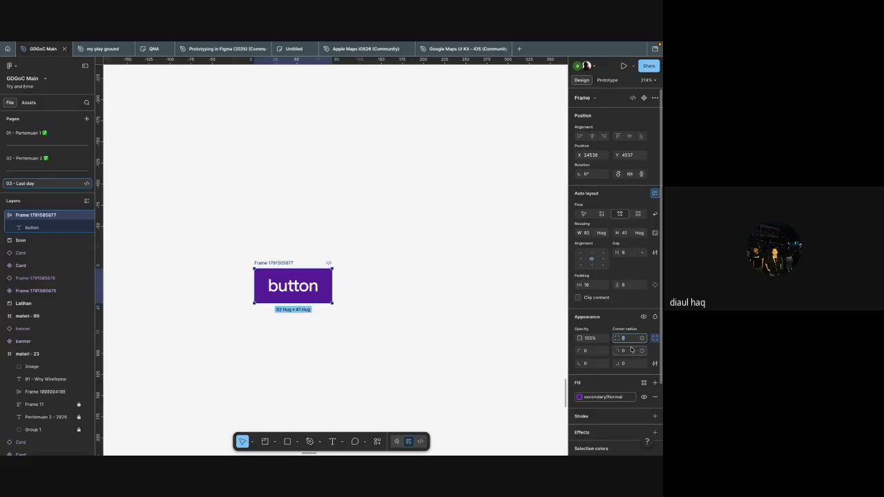
pyautogui.write('8')
pyautogui.press('Return')
# Step: Examine the curve of the button frame's lower-right rounded corner up close
pyautogui.scroll(6, 499, 368)
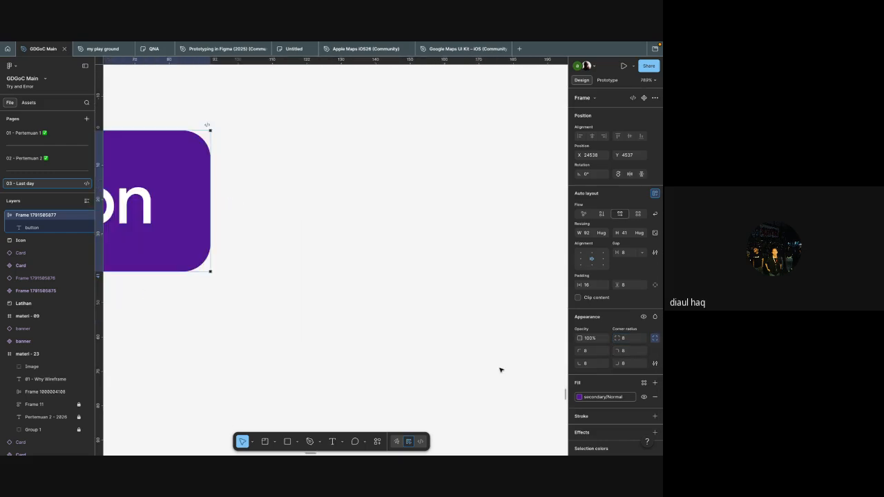
pyautogui.scroll(3, 500, 369)
pyautogui.scroll(4, 355, 300)
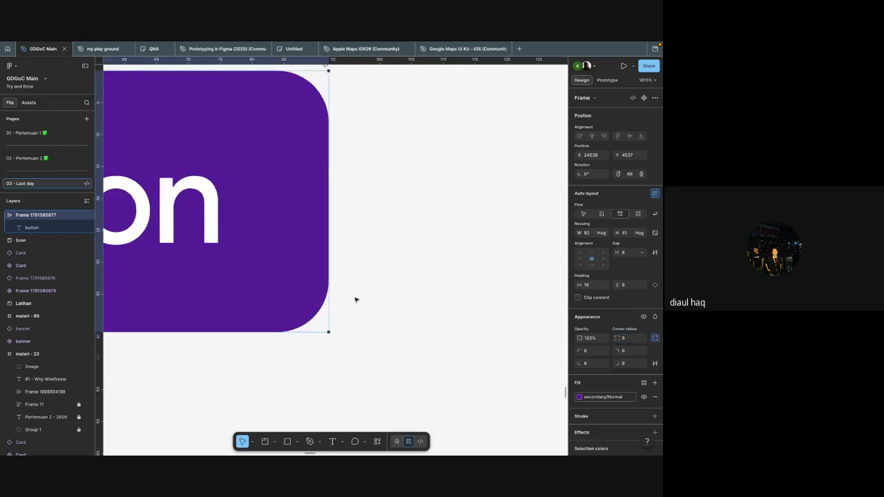
pyautogui.scroll(2, 355, 299)
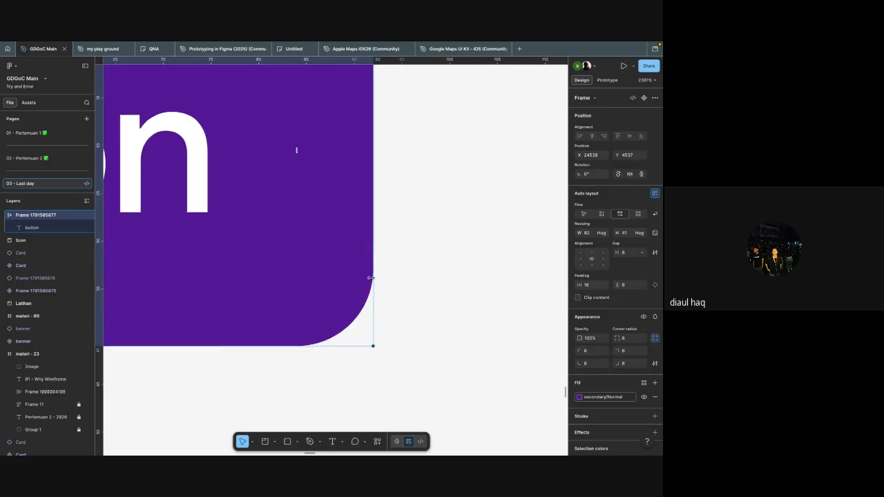
pyautogui.scroll(4, 371, 277)
pyautogui.scroll(-2, 377, 283)
pyautogui.click(361, 406)
pyautogui.hscroll(-1, 334, 350)
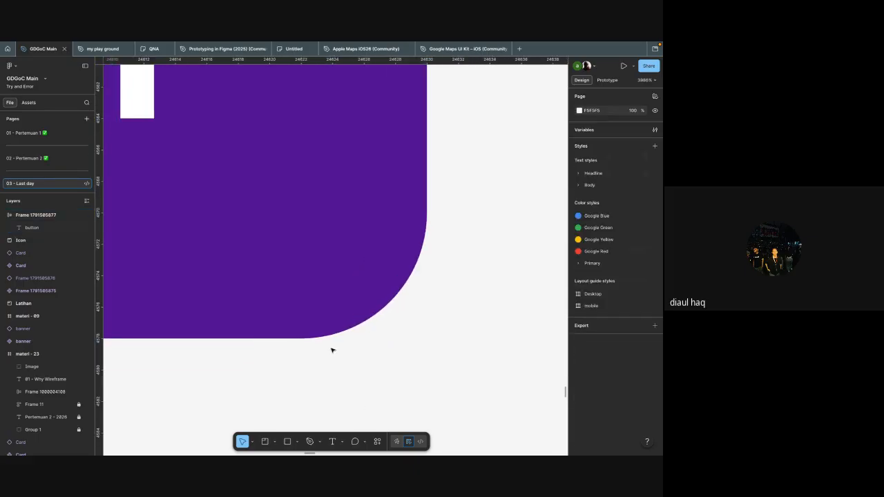
pyautogui.scroll(2, 331, 351)
# Step: Set the button frame's corner smoothing to the iOS value of 60%
pyautogui.click(404, 235)
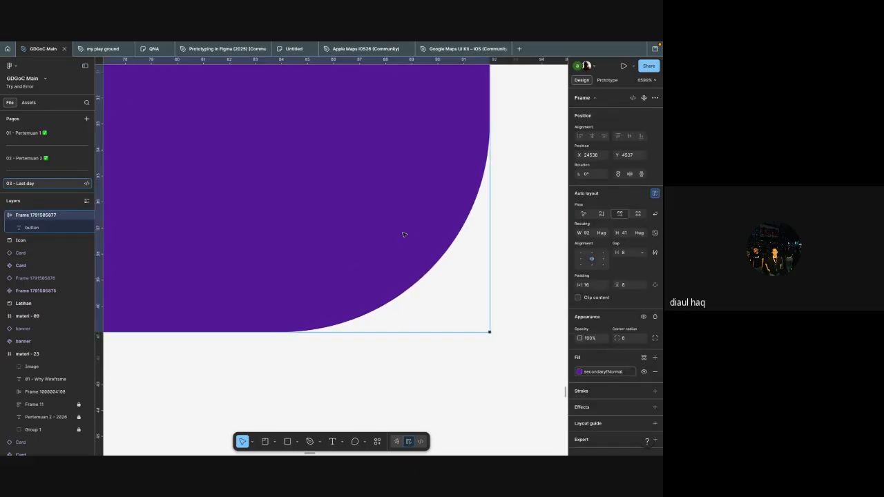
pyautogui.scroll(-2, 404, 235)
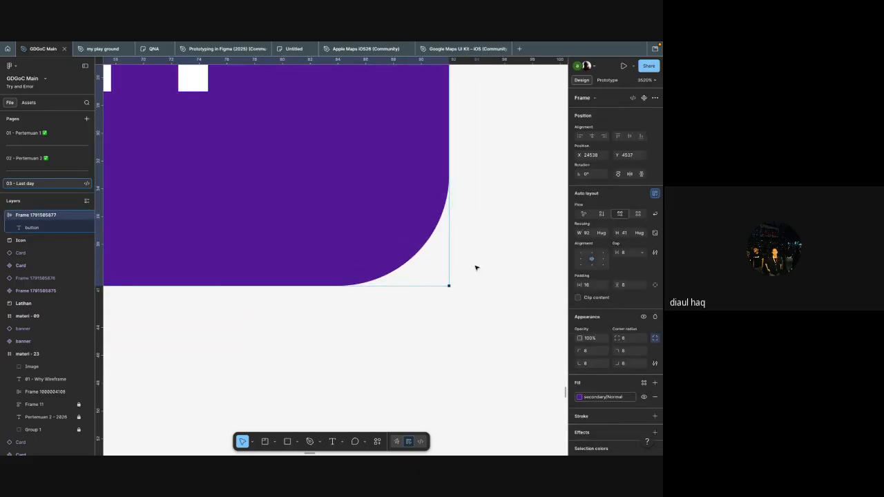
pyautogui.click(655, 364)
pyautogui.scroll(2, 477, 315)
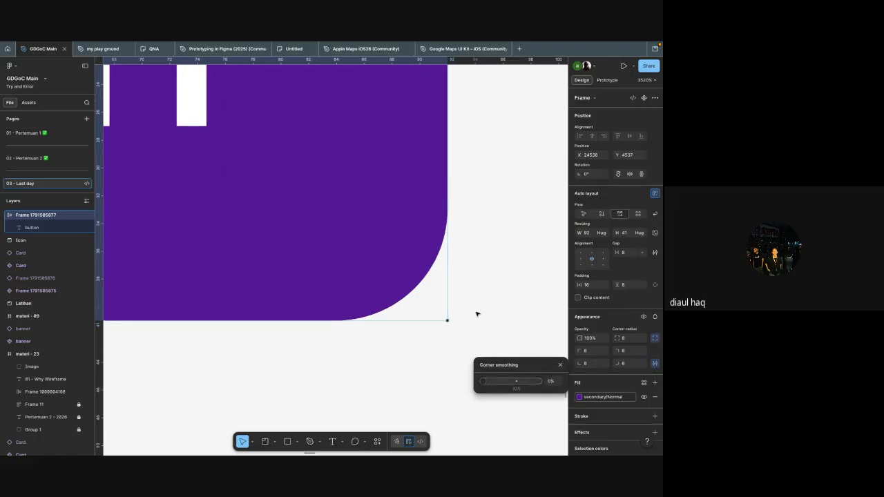
pyautogui.click(516, 381)
pyautogui.moveTo(516, 382)
pyautogui.mouseDown()
pyautogui.moveTo(419, 386)
pyautogui.moveTo(533, 390)
pyautogui.moveTo(430, 375)
pyautogui.moveTo(530, 382)
pyautogui.moveTo(472, 378)
pyautogui.moveTo(519, 391)
pyautogui.mouseUp()
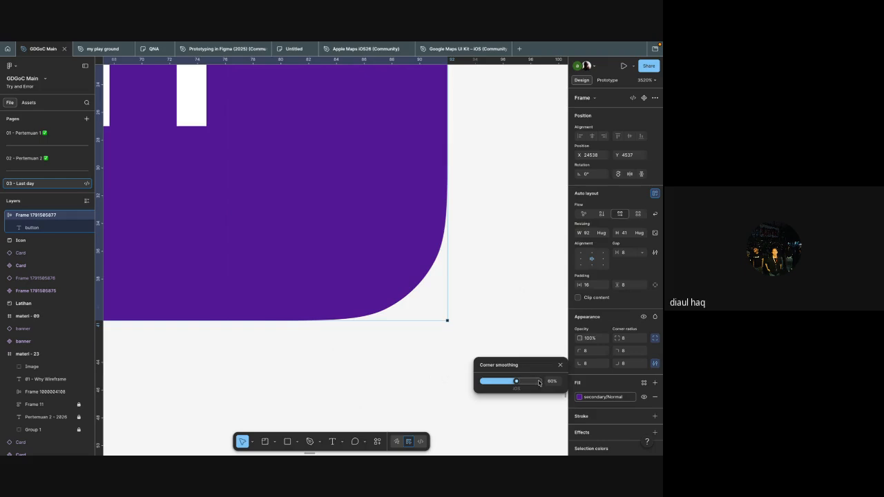
pyautogui.click(495, 327)
# Step: Review the shape of the whole button with its smoothed corners
pyautogui.scroll(-10, 495, 326)
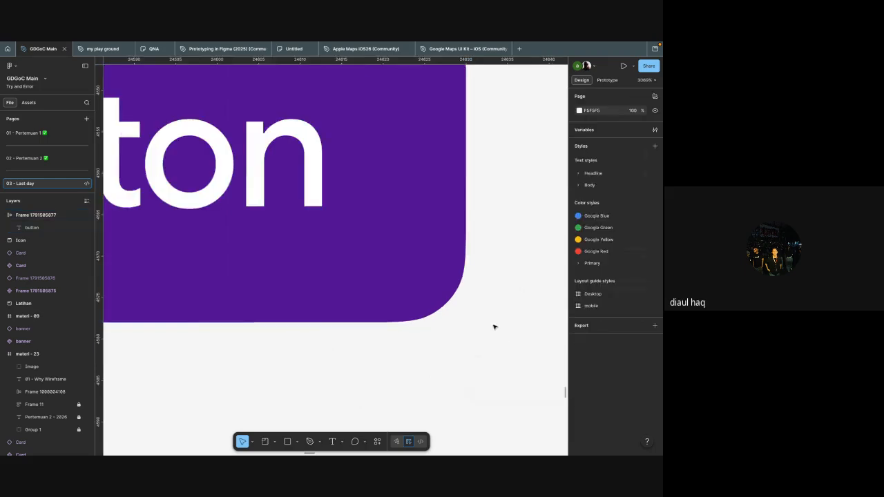
pyautogui.scroll(-3, 495, 326)
pyautogui.click(462, 330)
pyautogui.hscroll(1, 476, 327)
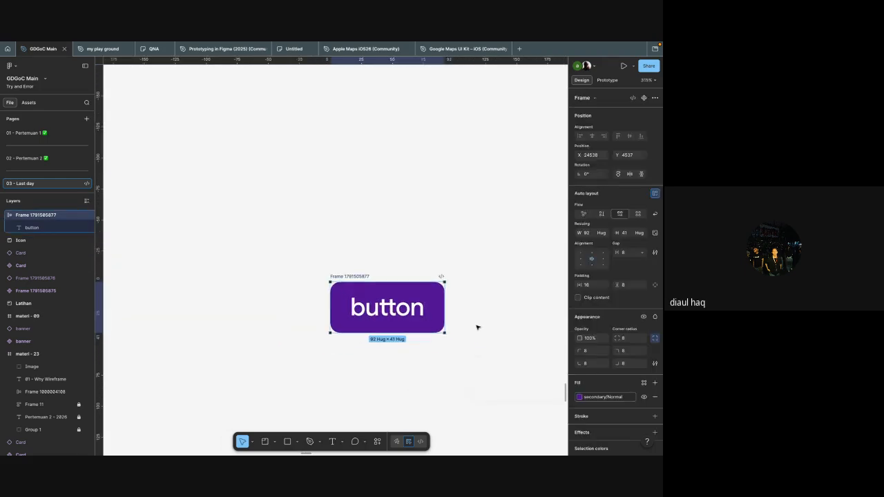
pyautogui.click(490, 324)
pyautogui.scroll(-3, 491, 325)
pyautogui.scroll(-3, 490, 325)
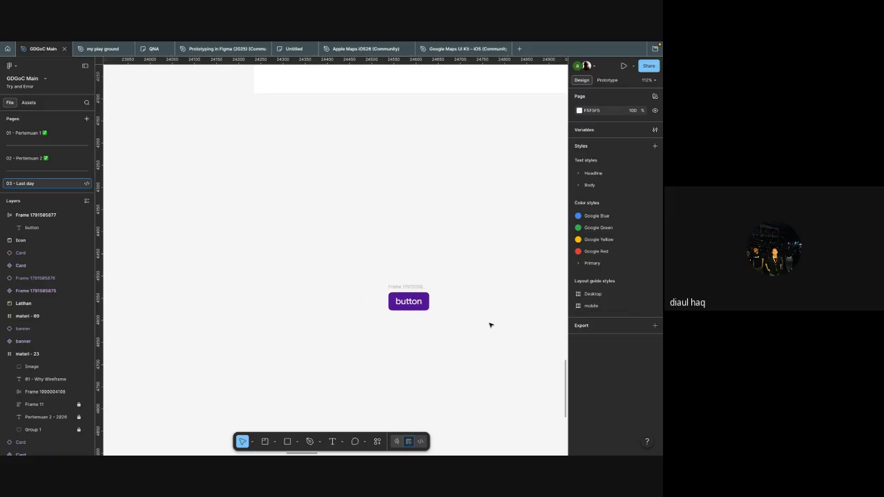
pyautogui.scroll(3, 486, 322)
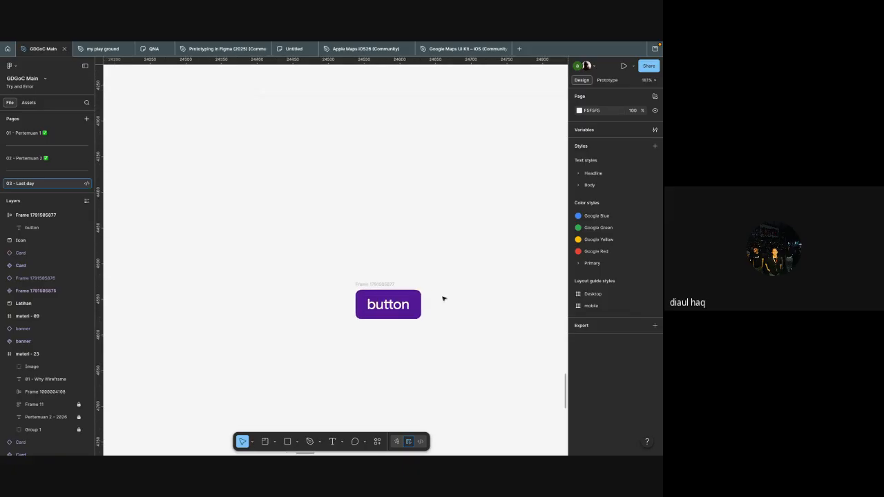
# Step: Enlarge the font size of the "button" label to roughly one and a half times
pyautogui.click(397, 290)
pyautogui.hscroll(1, 407, 290)
pyautogui.click(411, 291)
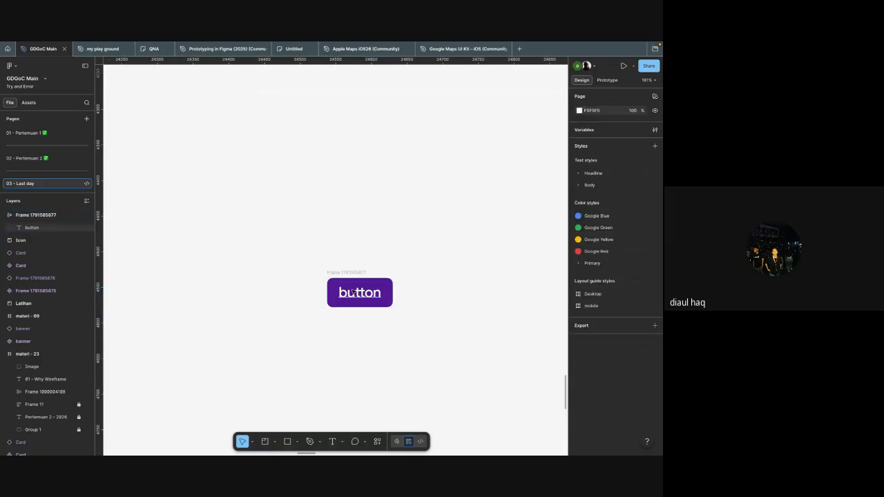
pyautogui.click(355, 293)
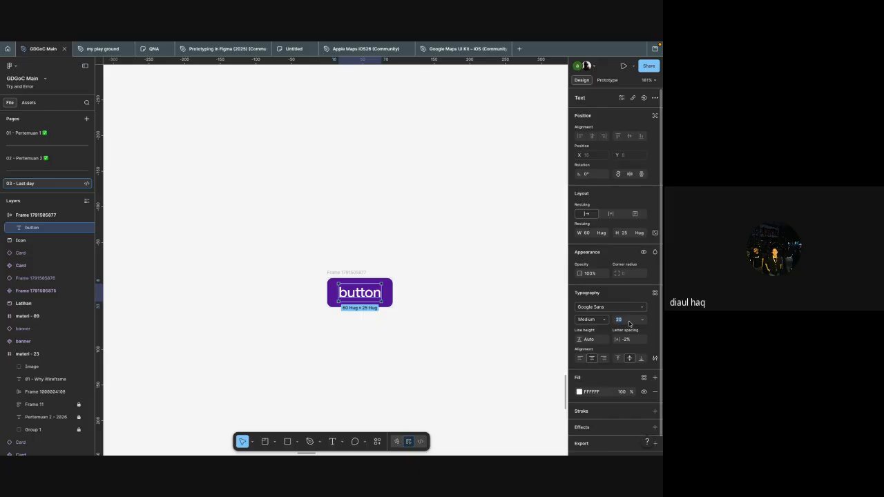
pyautogui.write('38')
pyautogui.press('Return')
pyautogui.click(514, 358)
pyautogui.hscroll(3, 426, 321)
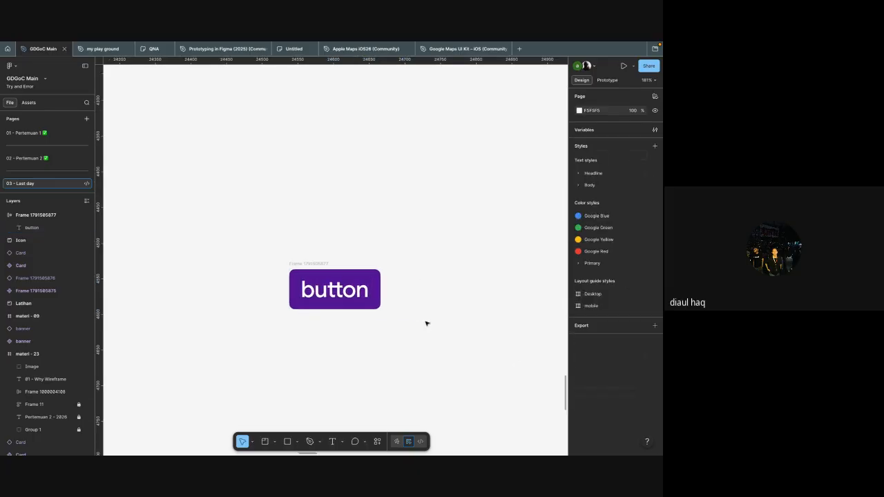
# Step: Duplicate the purple button frame beside the original and set the copy's label font size to 22
pyautogui.click(301, 292)
pyautogui.press('Escape')
pyautogui.hotkey('ctrl', 'd')
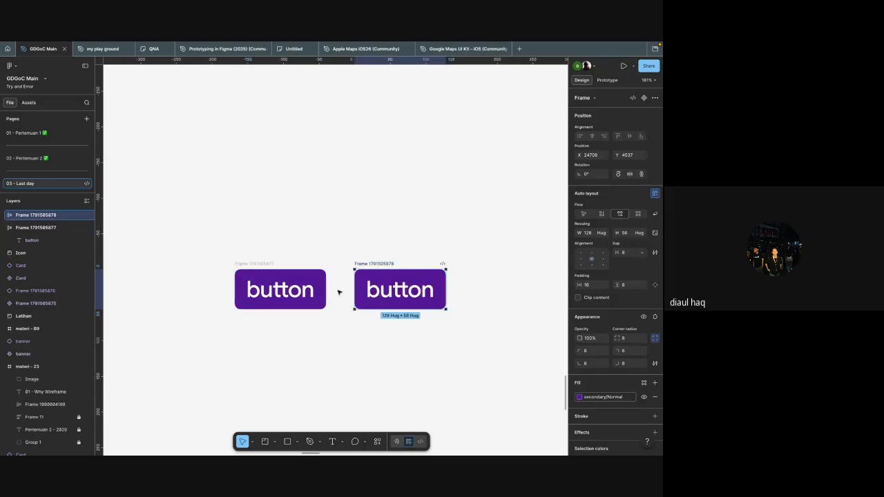
pyautogui.hscroll(3, 338, 294)
pyautogui.press('Return')
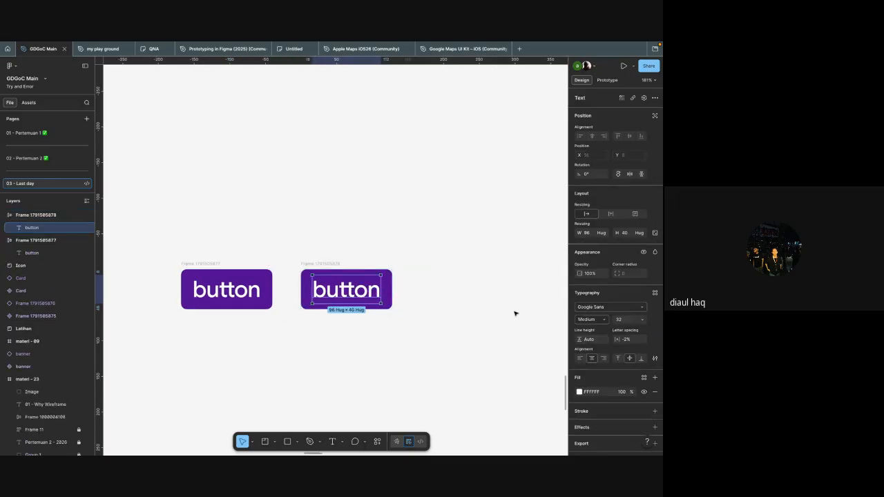
pyautogui.click(626, 323)
pyautogui.write('22')
pyautogui.press('Return')
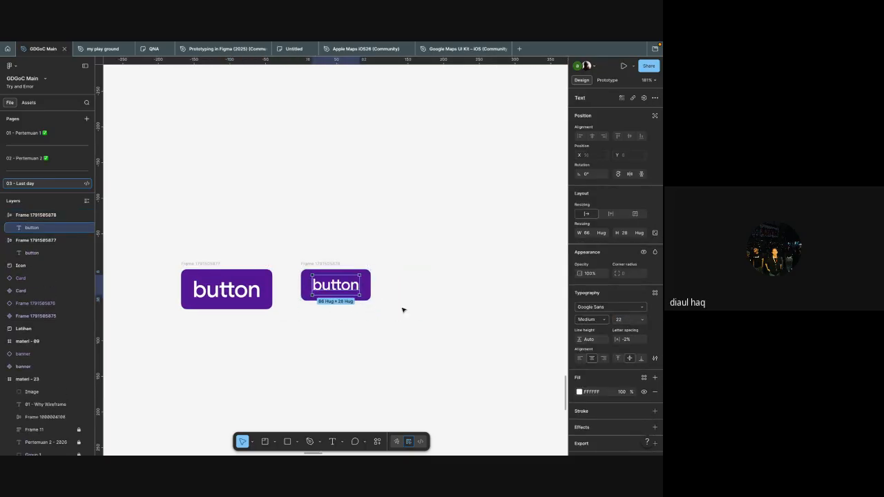
# Step: Duplicate the medium button beside it and set the new copy's label font size to 12
pyautogui.click(332, 265)
pyautogui.hotkey('ctrl', 'd')
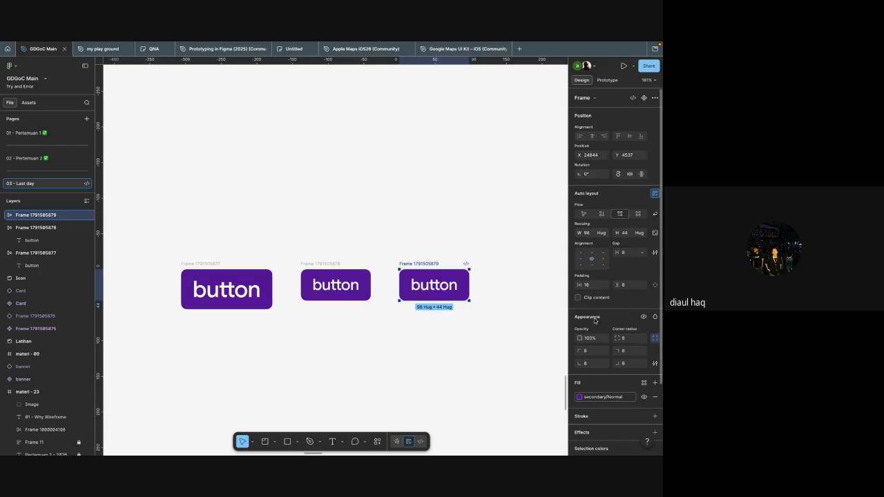
pyautogui.press('Return')
pyautogui.click(620, 319)
pyautogui.write('12')
pyautogui.press('Return')
pyautogui.click(471, 306)
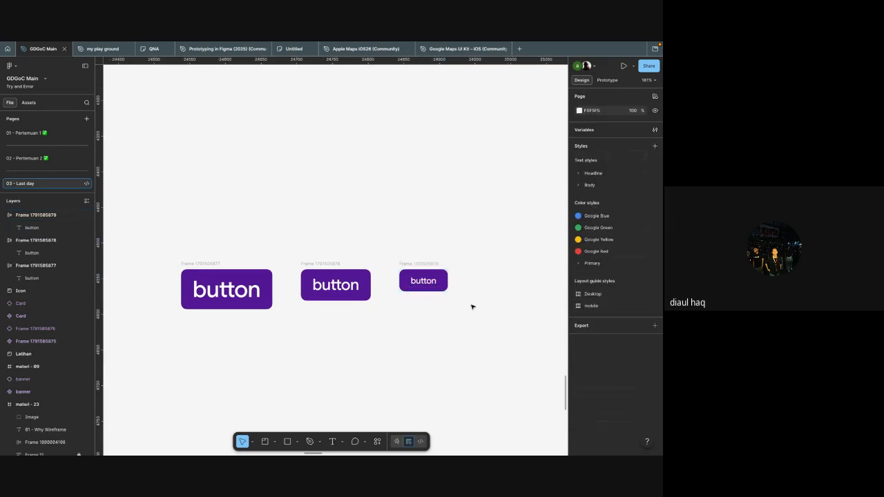
# Step: Align the large, medium and small button frames on their vertical centers
pyautogui.moveTo(476, 327); pyautogui.dragTo(253, 238)
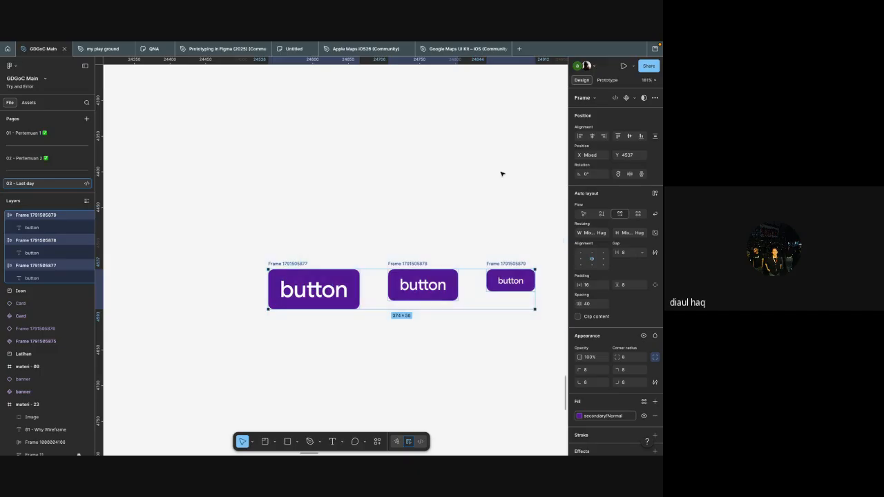
pyautogui.click(631, 136)
pyautogui.hscroll(2, 465, 241)
pyautogui.scroll(-1, 466, 241)
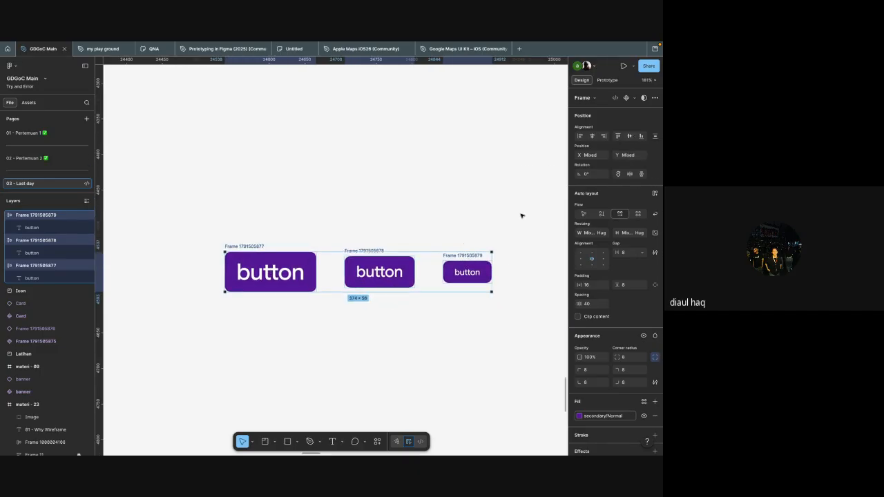
pyautogui.click(420, 223)
pyautogui.scroll(-3, 436, 254)
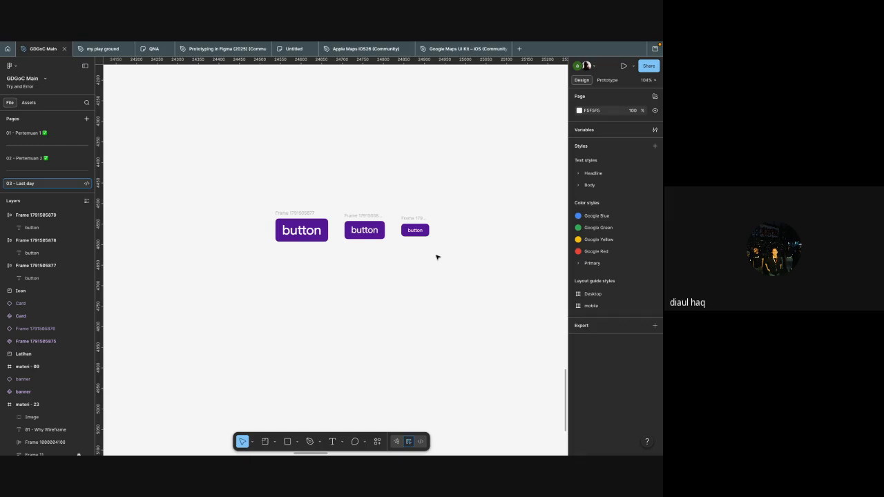
# Step: Batch rename the three button frames to "button"
pyautogui.moveTo(449, 279); pyautogui.dragTo(227, 193)
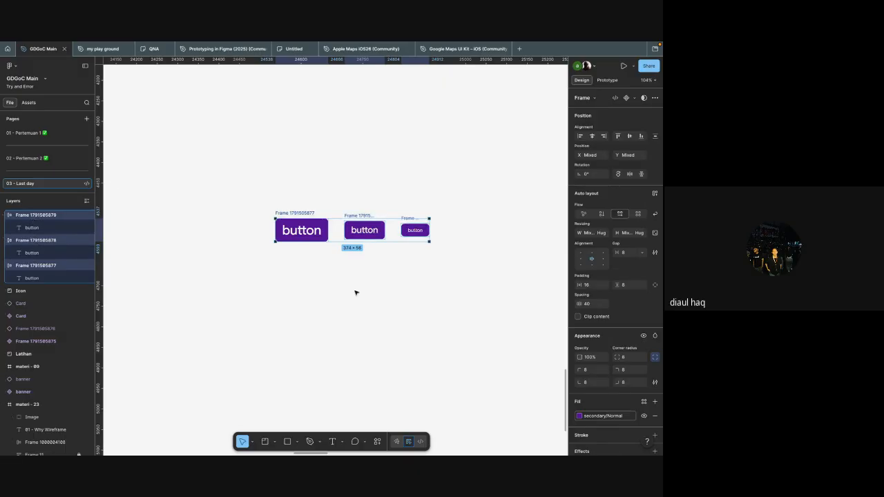
pyautogui.click(402, 268)
pyautogui.hscroll(1, 403, 267)
pyautogui.moveTo(414, 264); pyautogui.dragTo(177, 171)
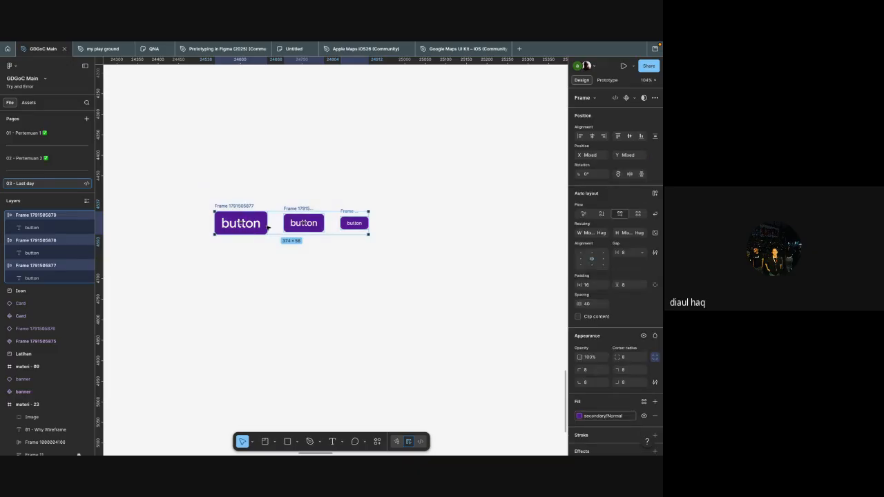
pyautogui.hotkey('ctrl', 'r')
pyautogui.write('b')
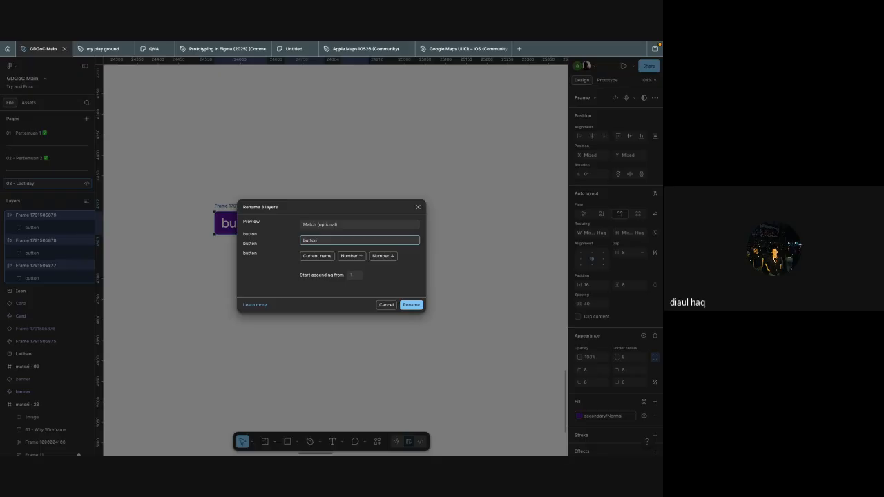
pyautogui.press('Return')
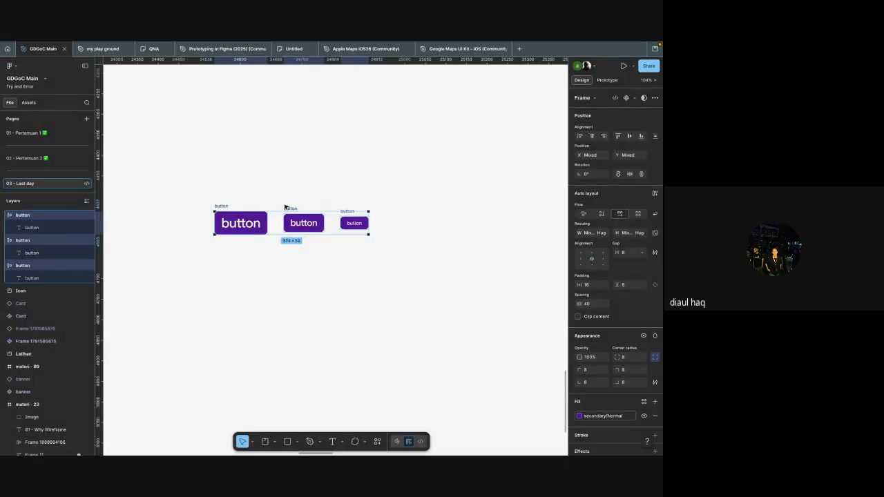
# Step: Duplicate the row of three buttons twice downward with 40 spacing to form a three-by-three grid
pyautogui.click(352, 267)
pyautogui.moveTo(438, 263); pyautogui.dragTo(158, 164)
pyautogui.moveTo(274, 220); pyautogui.dragTo(277, 261)
pyautogui.moveTo(276, 260); pyautogui.dragTo(278, 261)
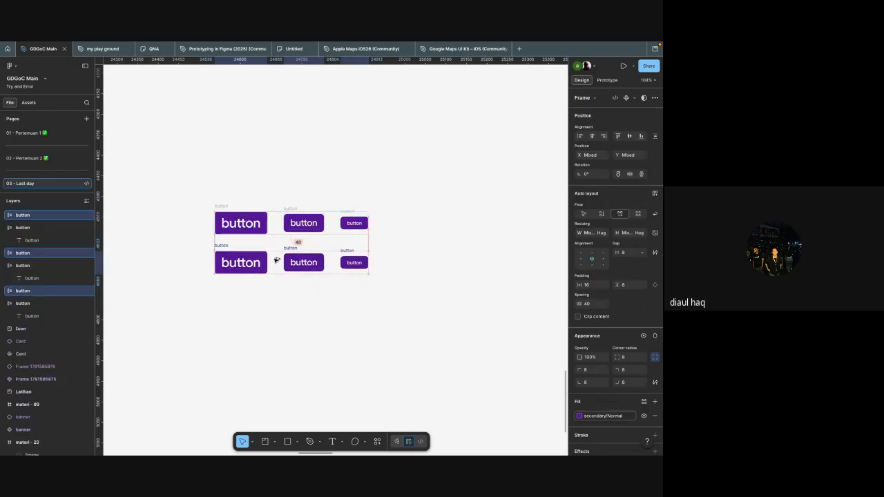
pyautogui.hotkey('ctrl', 'd')
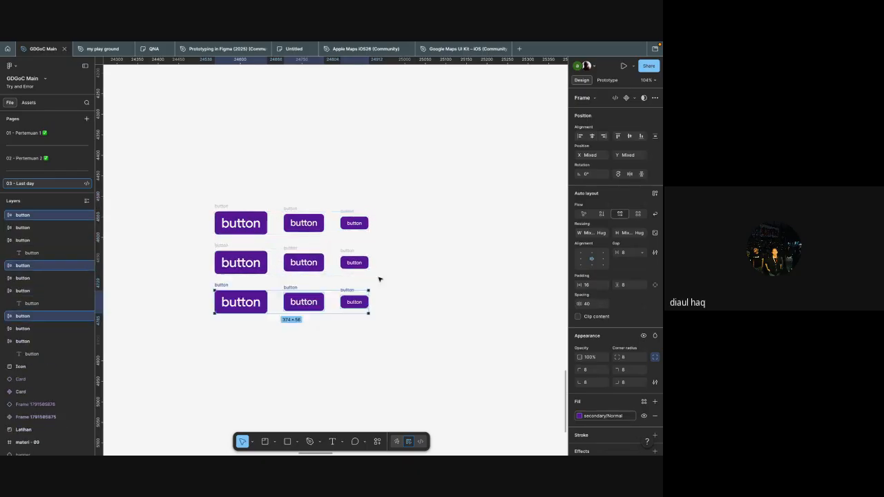
pyautogui.click(378, 279)
pyautogui.hscroll(-1, 359, 276)
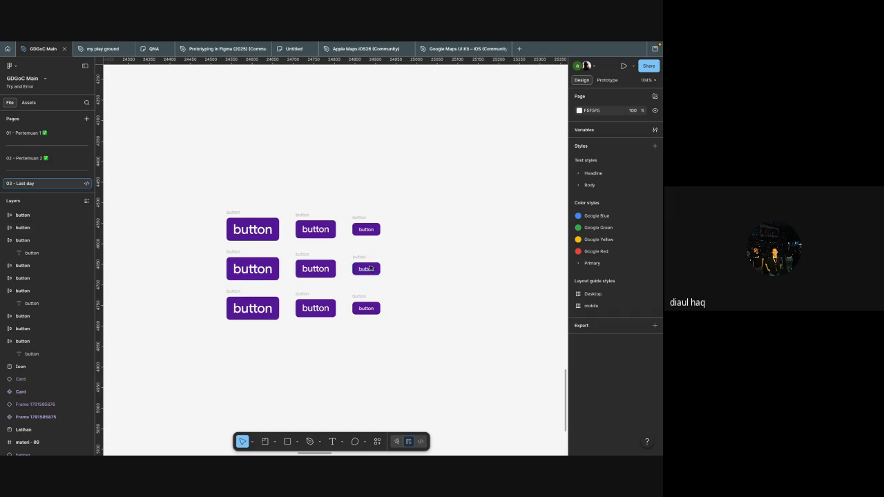
pyautogui.doubleClick(370, 267)
pyautogui.click(380, 262)
pyautogui.click(405, 242)
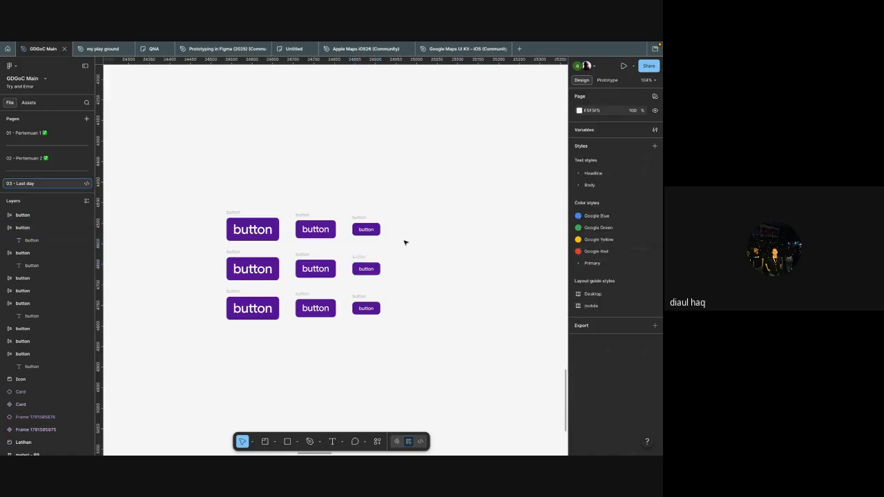
pyautogui.scroll(-5, 405, 242)
pyautogui.scroll(8, 412, 247)
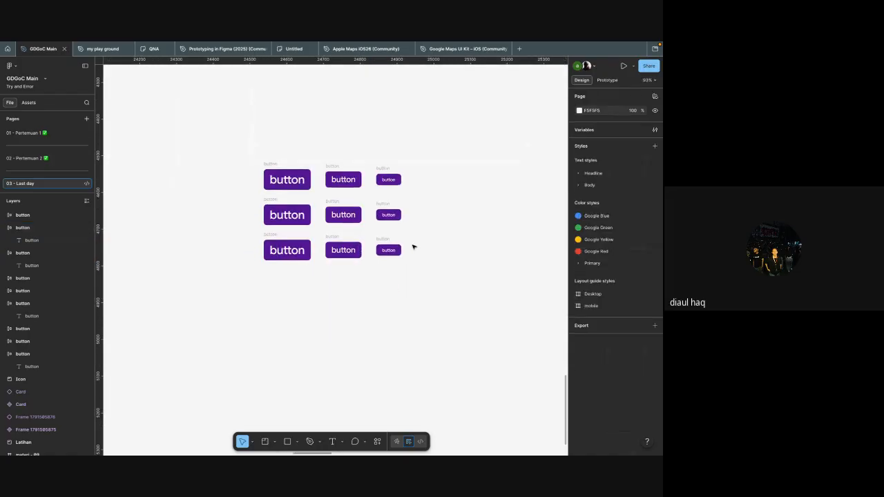
pyautogui.click(371, 200)
pyautogui.click(309, 198)
pyautogui.click(234, 195)
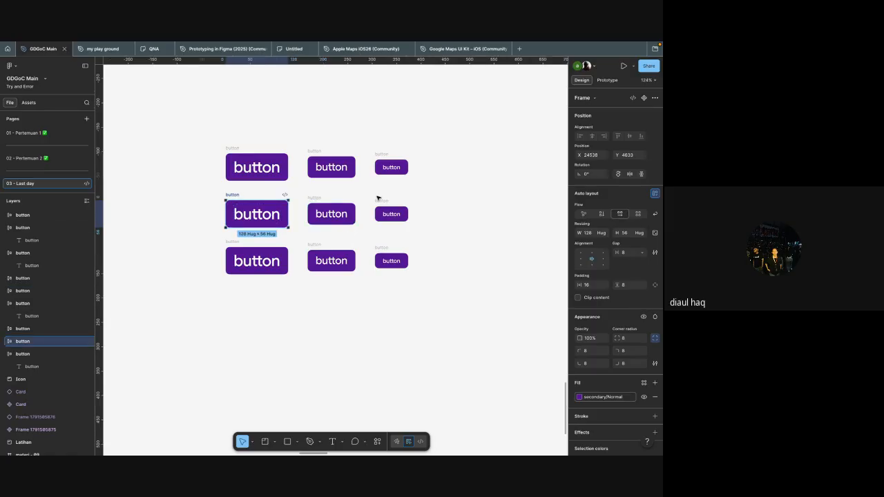
pyautogui.click(379, 200)
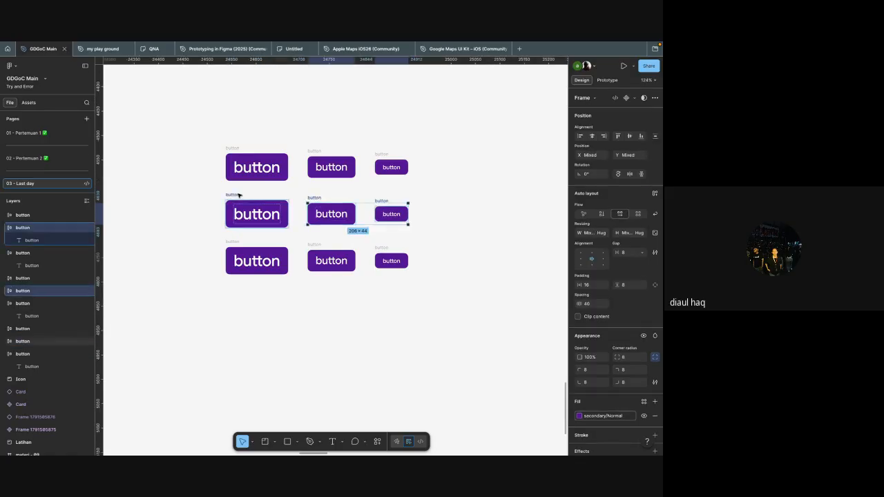
pyautogui.click(440, 203)
# Step: Batch rename the three top-row frames to "button/primary", keeping the current name and appending "/primary"
pyautogui.moveTo(422, 197); pyautogui.dragTo(204, 128)
pyautogui.hotkey('ctrl', 'r')
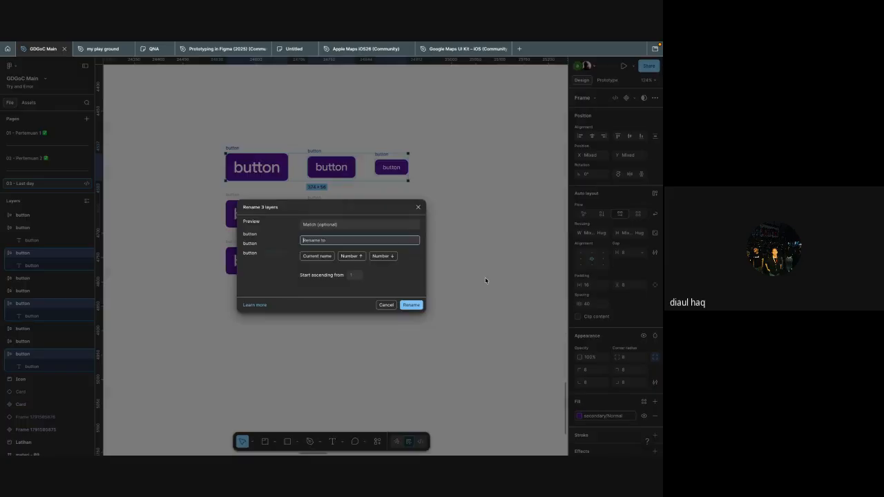
pyautogui.click(327, 257)
pyautogui.write('/prima')
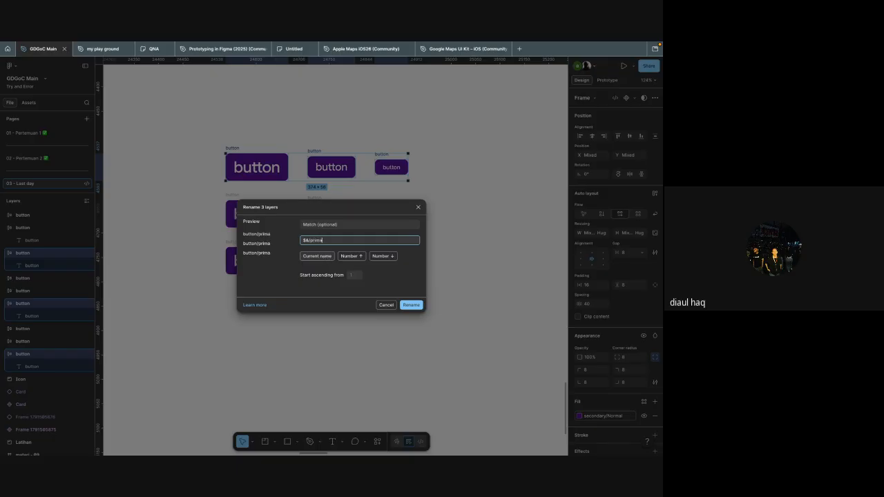
pyautogui.write('ry')
pyautogui.press('Return')
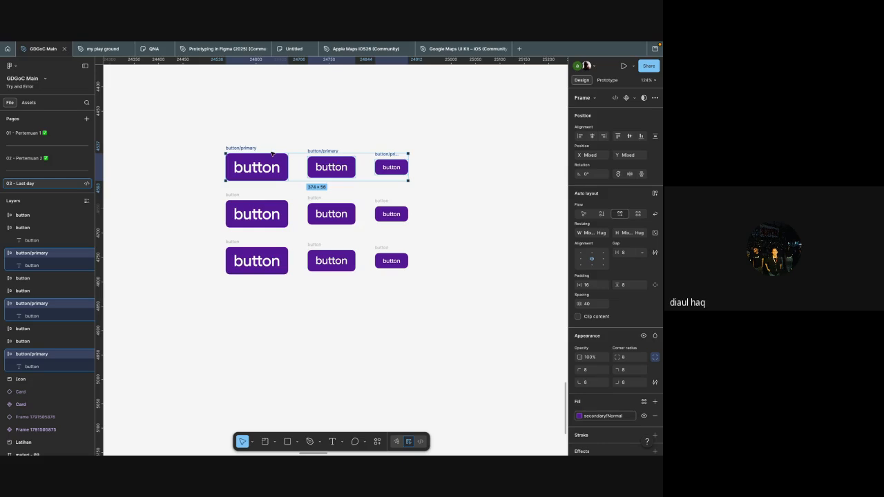
pyautogui.click(429, 122)
# Step: Detach the color style from the three middle-row buttons and darken their fill to 360070
pyautogui.rightClick(413, 169)
pyautogui.click(414, 262)
pyautogui.moveTo(413, 235); pyautogui.dragTo(215, 194)
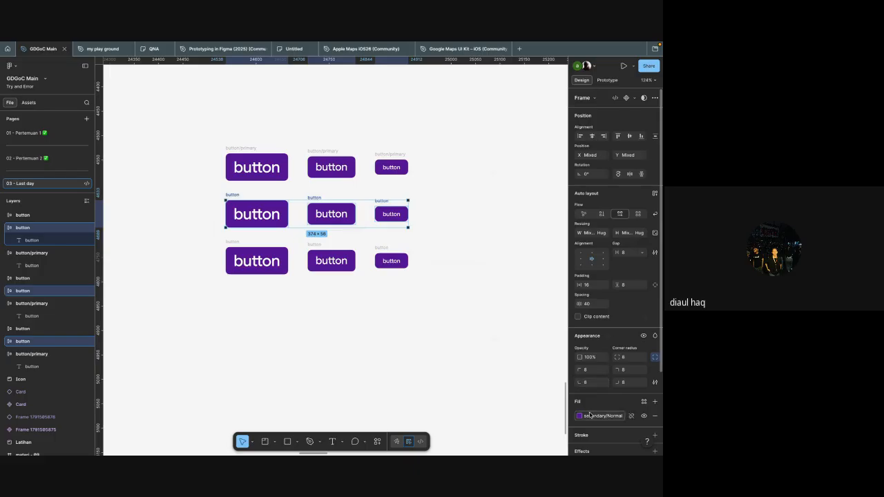
pyautogui.click(630, 415)
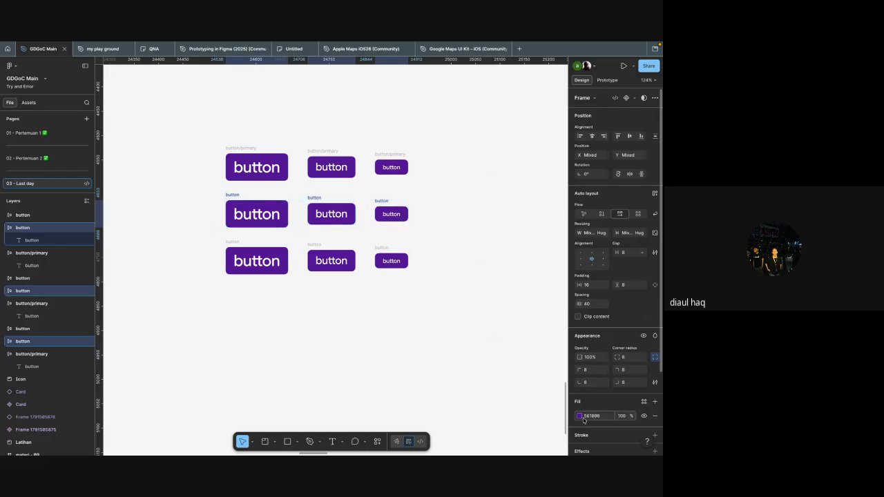
pyautogui.click(579, 415)
pyautogui.moveTo(559, 328); pyautogui.dragTo(569, 325)
pyautogui.click(420, 305)
pyautogui.scroll(1, 420, 305)
# Step: Try batch renaming the three middle-row frames to "buttonhover" and undo it
pyautogui.moveTo(437, 284); pyautogui.dragTo(201, 239)
pyautogui.hotkey('ctrl', 'r')
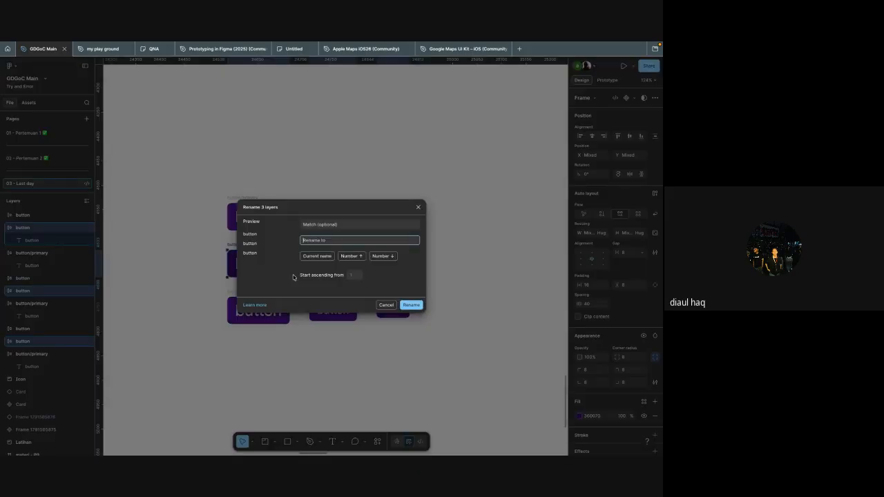
pyautogui.click(316, 256)
pyautogui.press('BackSpace')
pyautogui.press('BackSpace')
pyautogui.press('BackSpace')
pyautogui.write('over')
pyautogui.click(411, 304)
pyautogui.click(432, 328)
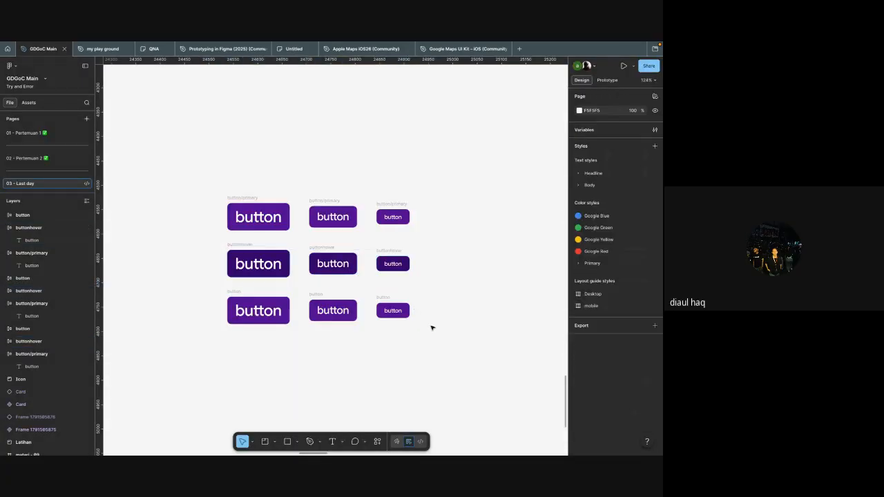
pyautogui.hotkey('ctrl', 'z')
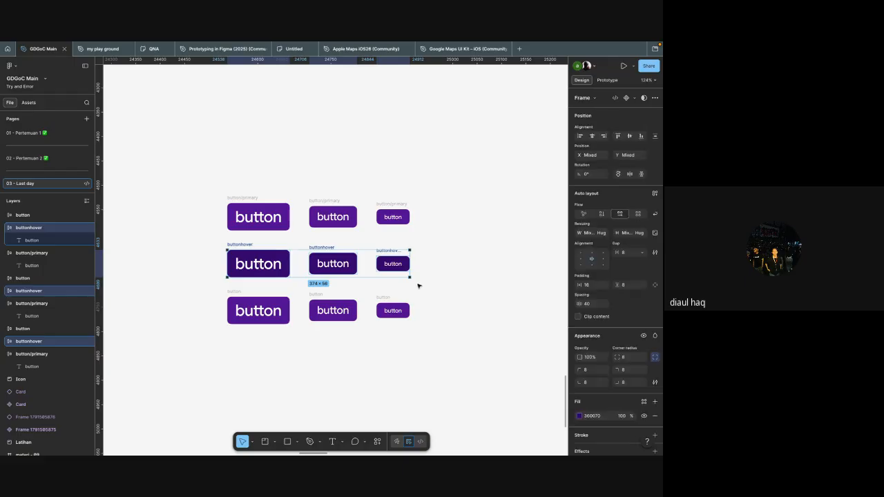
# Step: Batch rename the three dark middle-row frames to "button/hover", appending "/hover" to the current name
pyautogui.hotkey('ctrl', 'r')
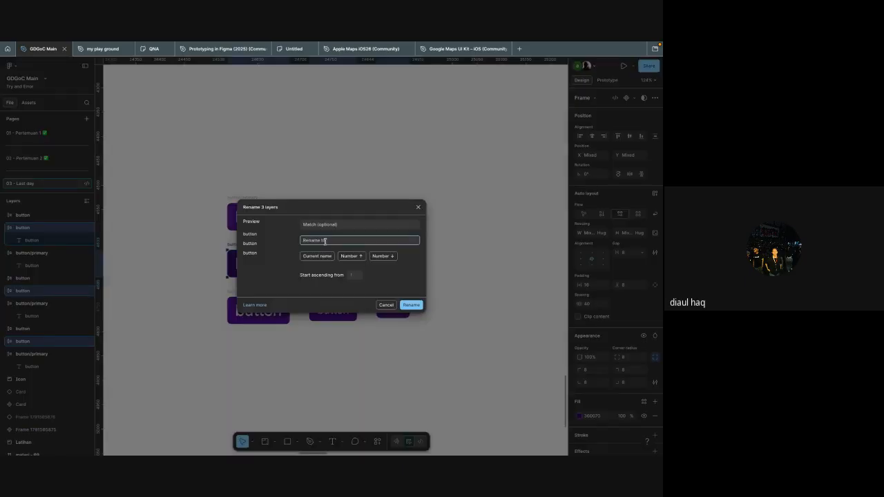
pyautogui.click(318, 256)
pyautogui.write('/hover')
pyautogui.click(412, 305)
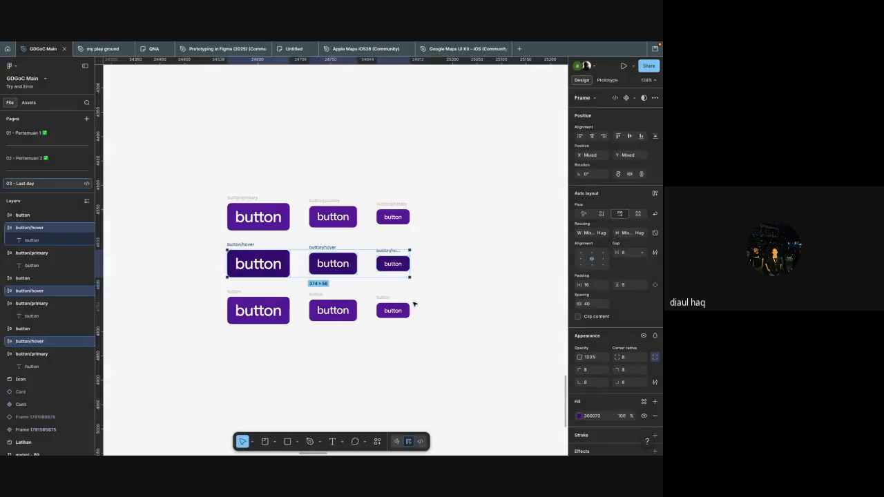
# Step: Apply the secondary/light active color style as the fill of the three bottom-row buttons
pyautogui.moveTo(452, 343); pyautogui.dragTo(193, 284)
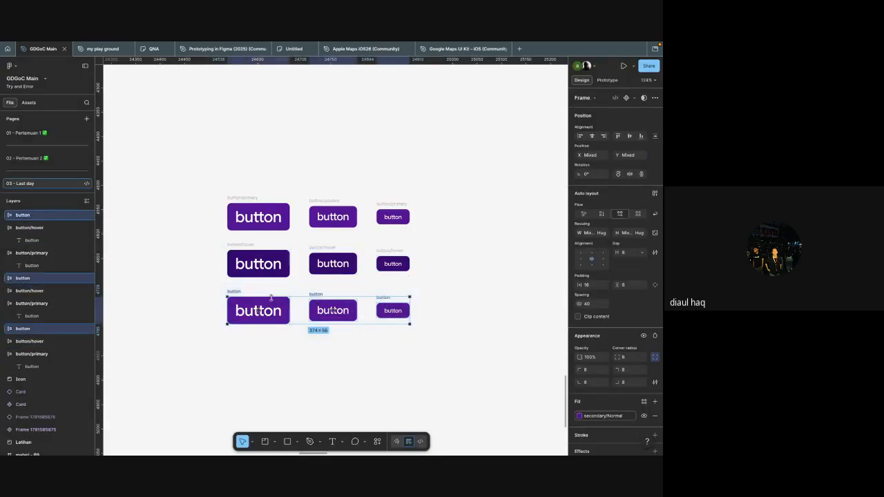
pyautogui.click(602, 416)
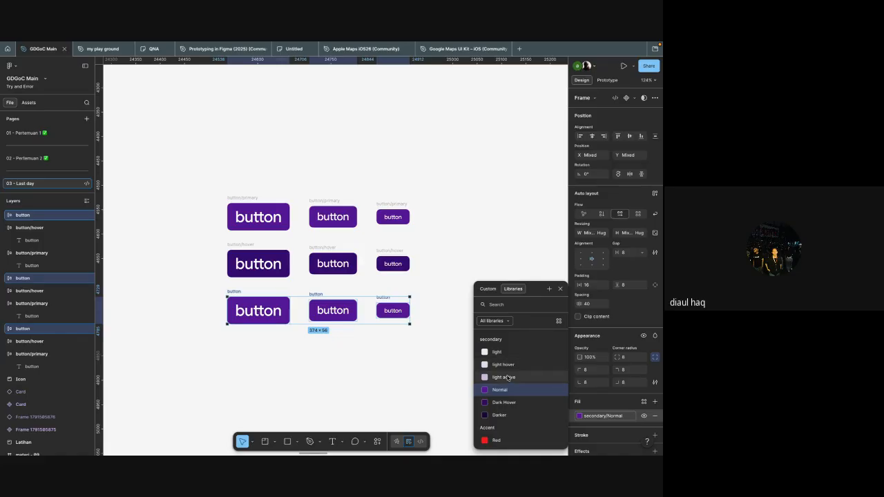
pyautogui.click(507, 378)
pyautogui.click(440, 349)
pyautogui.hscroll(-1, 476, 349)
# Step: Batch rename the three pale bottom-row frames to "button/diisabled", keeping the current name as the prefix
pyautogui.moveTo(479, 349); pyautogui.dragTo(242, 299)
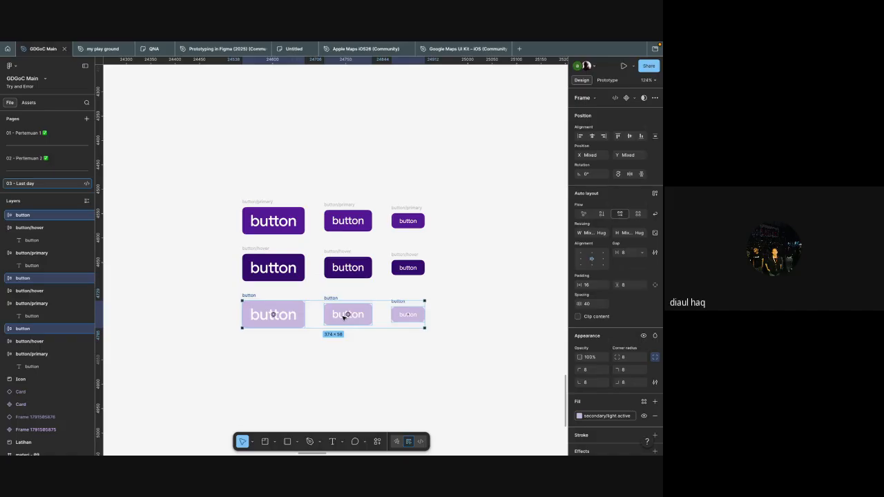
pyautogui.hotkey('ctrl', 'r')
pyautogui.click(322, 256)
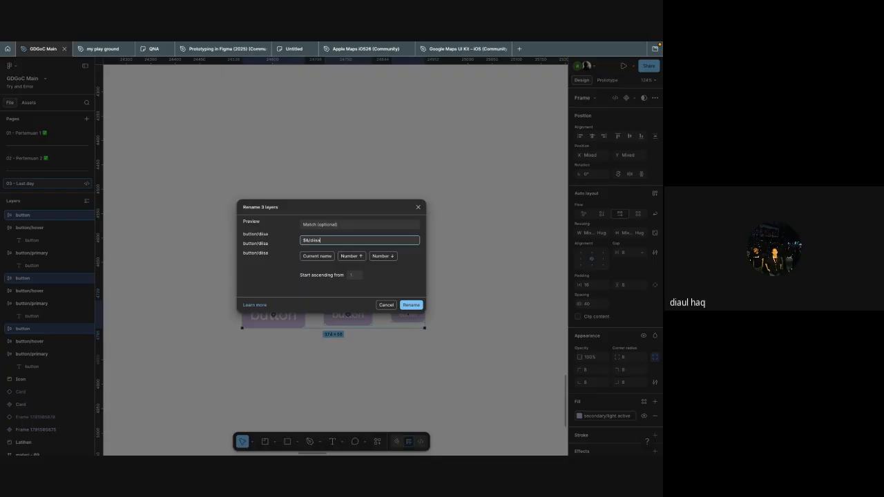
pyautogui.click(411, 305)
pyautogui.click(383, 403)
pyautogui.click(311, 239)
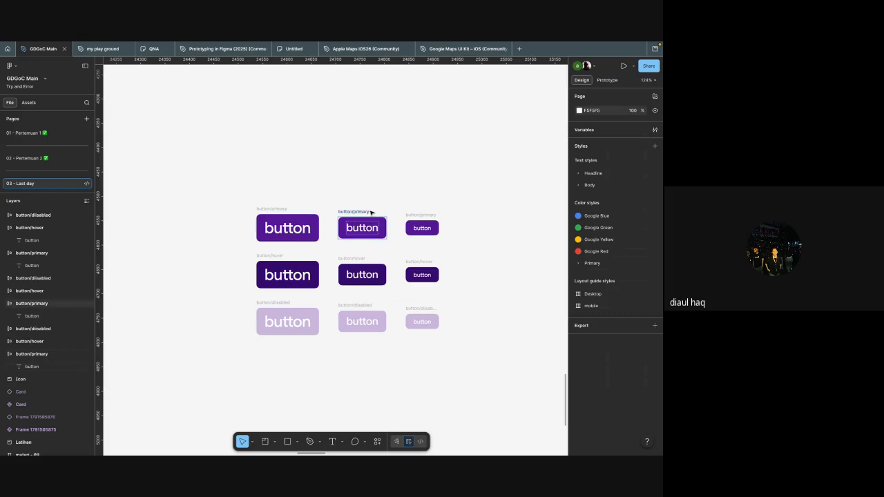
pyautogui.click(263, 256)
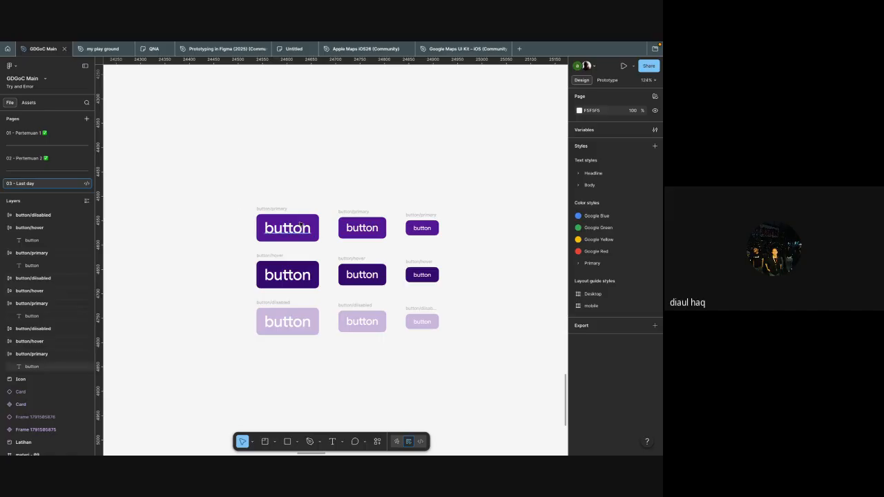
pyautogui.scroll(-3, 312, 256)
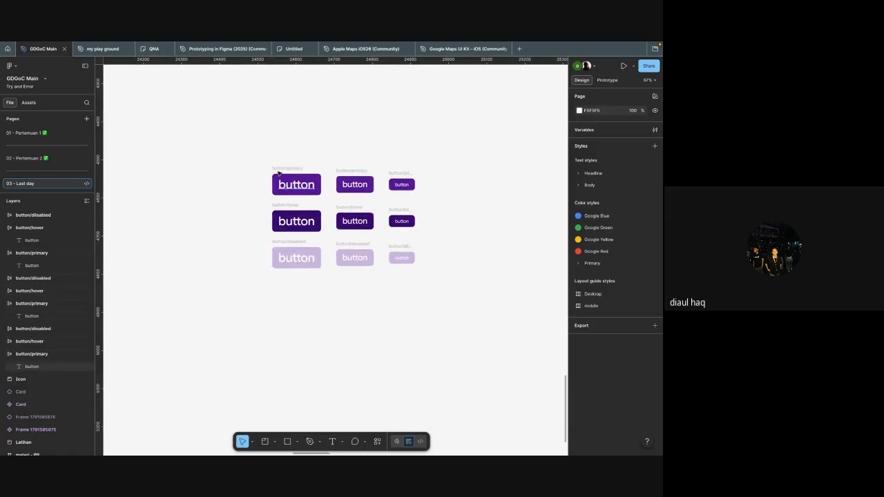
pyautogui.moveTo(326, 223); pyautogui.dragTo(328, 278)
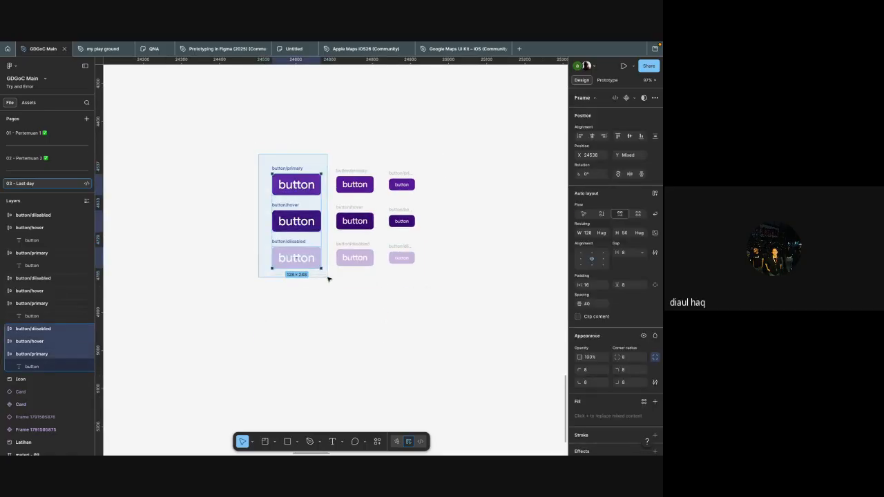
pyautogui.moveTo(337, 173); pyautogui.dragTo(349, 205)
pyautogui.hotkey('ctrl', 'z')
pyautogui.click(334, 162)
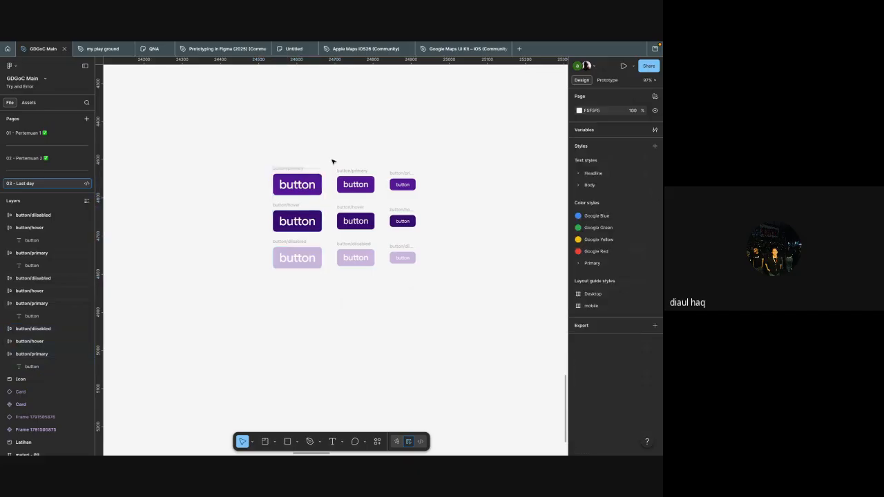
pyautogui.hscroll(-1, 481, 217)
pyautogui.hscroll(1, 481, 217)
pyautogui.hscroll(1, 479, 217)
pyautogui.moveTo(242, 167); pyautogui.dragTo(335, 299)
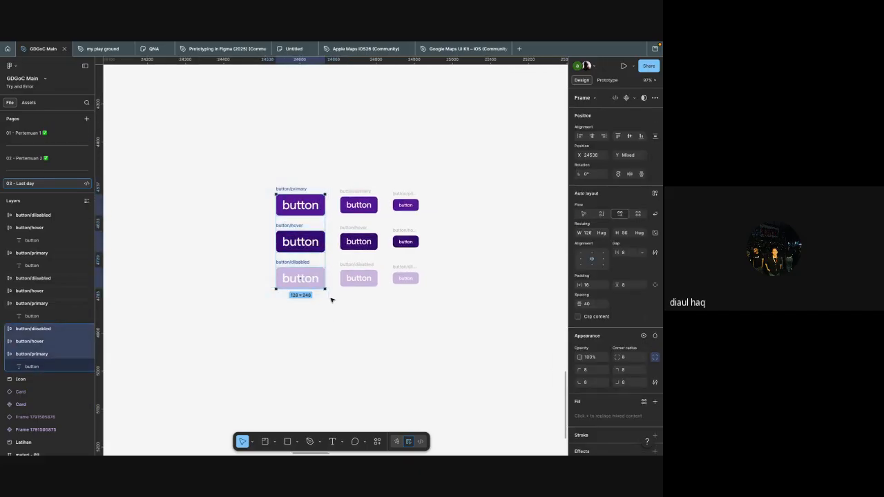
pyautogui.hotkey('ctrl', 'r')
pyautogui.click(317, 256)
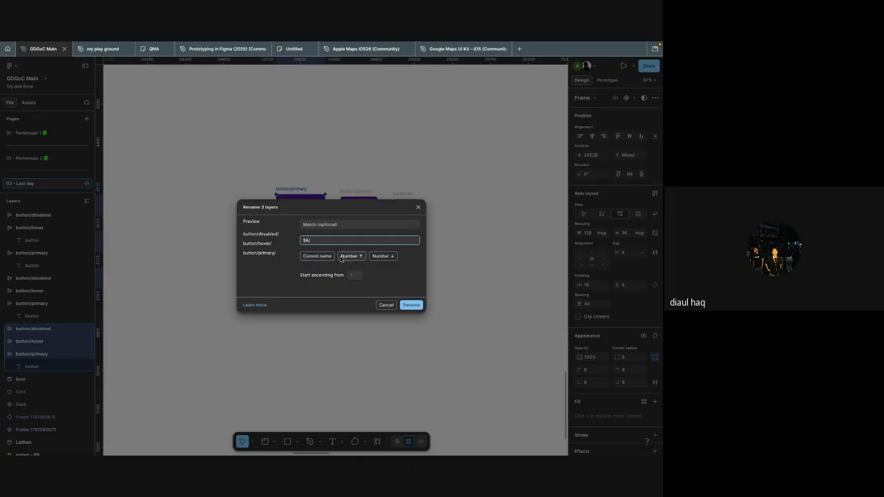
pyautogui.click(386, 304)
pyautogui.click(358, 316)
# Step: Rename the large and medium top-row frames to "button/primary/L" and "button/primary/M"
pyautogui.click(298, 192)
pyautogui.hotkey('ctrl', 'r')
pyautogui.press('Right')
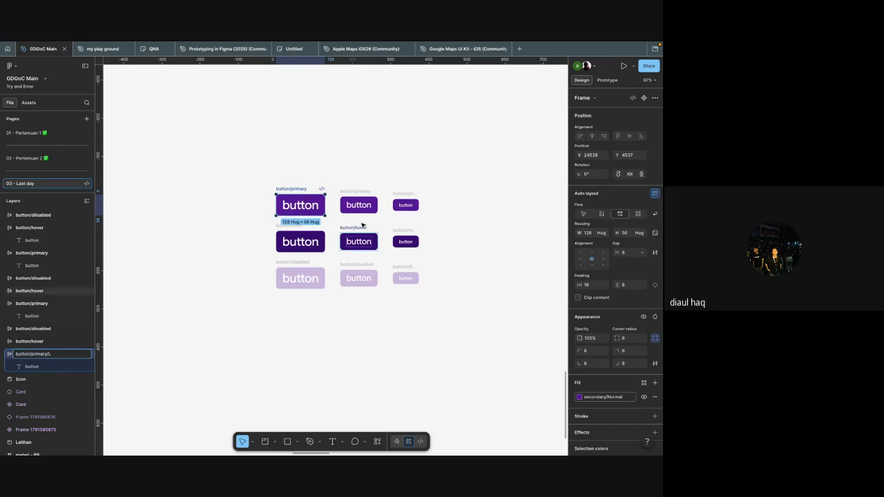
pyautogui.click(352, 191)
pyautogui.hotkey('ctrl', 'r')
pyautogui.press('Right')
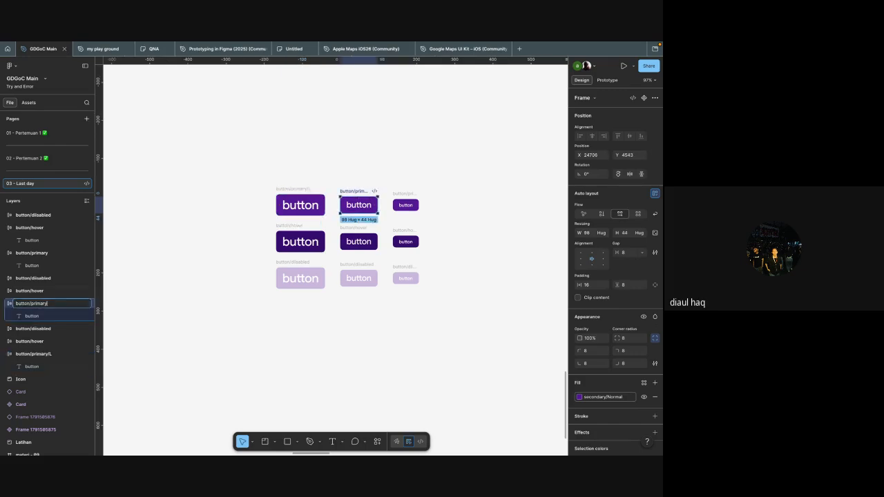
pyautogui.write('/M')
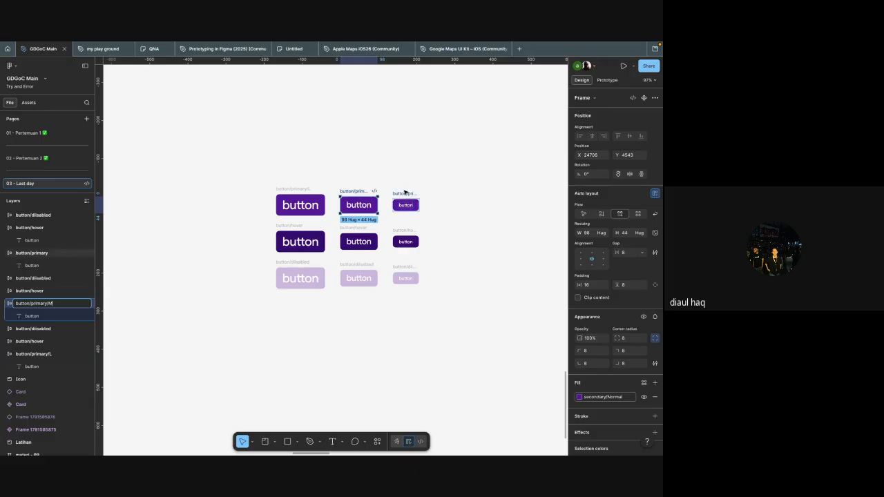
# Step: Rename the small top-row button frame to "button/primary/s"
pyautogui.click(406, 192)
pyautogui.hotkey('ctrl', 'r')
pyautogui.press('Right')
pyautogui.write('/')
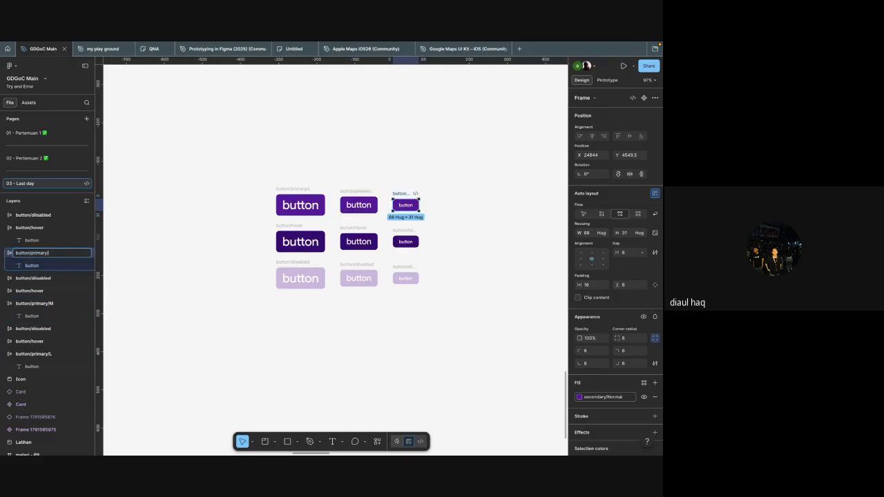
pyautogui.write('S')
pyautogui.click(446, 228)
# Step: Rename the large and medium dark middle-row frames to "button/hover/L" and "button/hover/M"
pyautogui.click(295, 228)
pyautogui.hotkey('ctrl', 'r')
pyautogui.press('Right')
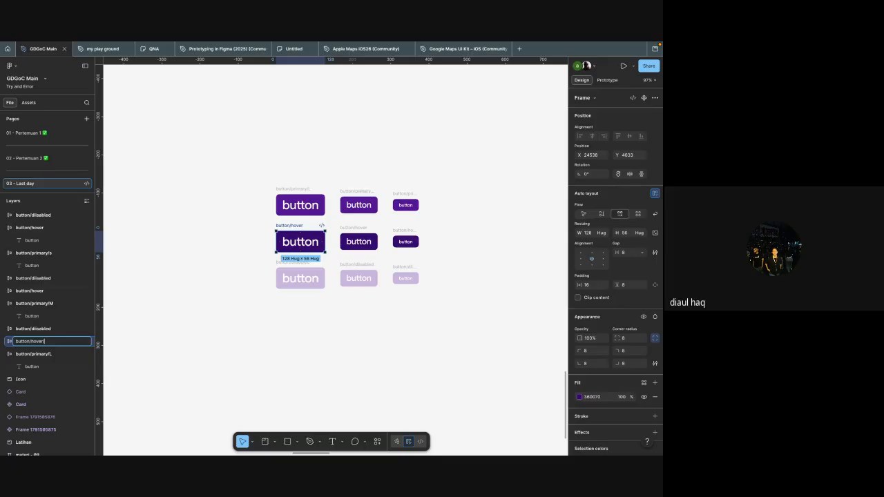
pyautogui.write('/L')
pyautogui.click(356, 236)
pyautogui.hotkey('ctrl', 'r')
pyautogui.press('Right')
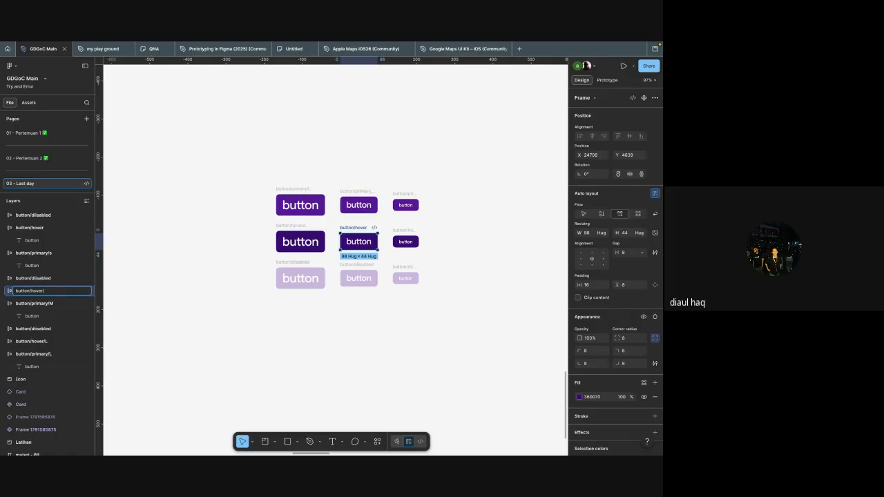
pyautogui.write('/M')
# Step: Rename the small dark middle-row button frame to "button/hover/s"
pyautogui.click(411, 239)
pyautogui.hotkey('ctrl', 'r')
pyautogui.press('Right')
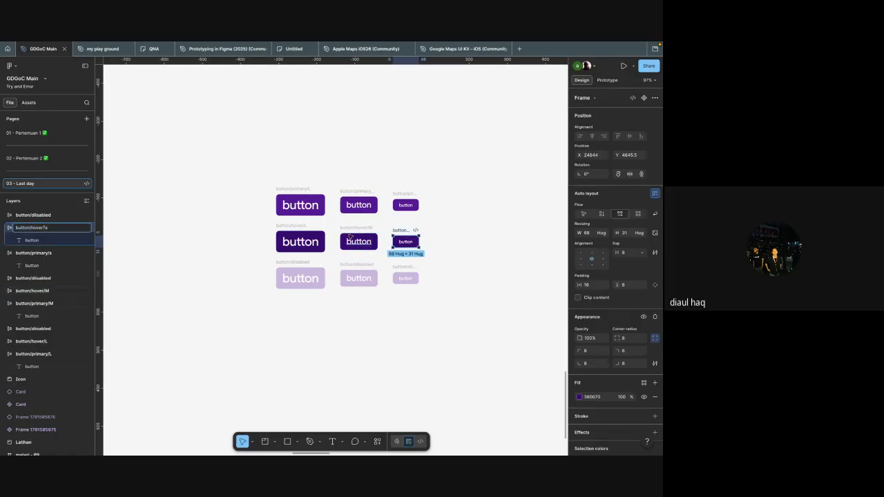
pyautogui.write('/s')
# Step: Rename the large and medium pale bottom-row frames to "button/diisabled/L" and "button/diisabled/M"
pyautogui.click(299, 263)
pyautogui.hotkey('ctrl', 'r')
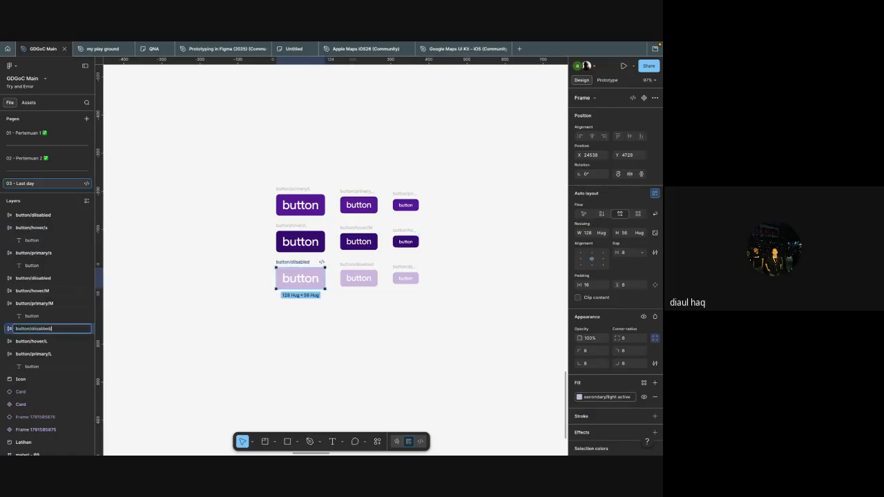
pyautogui.write('/L')
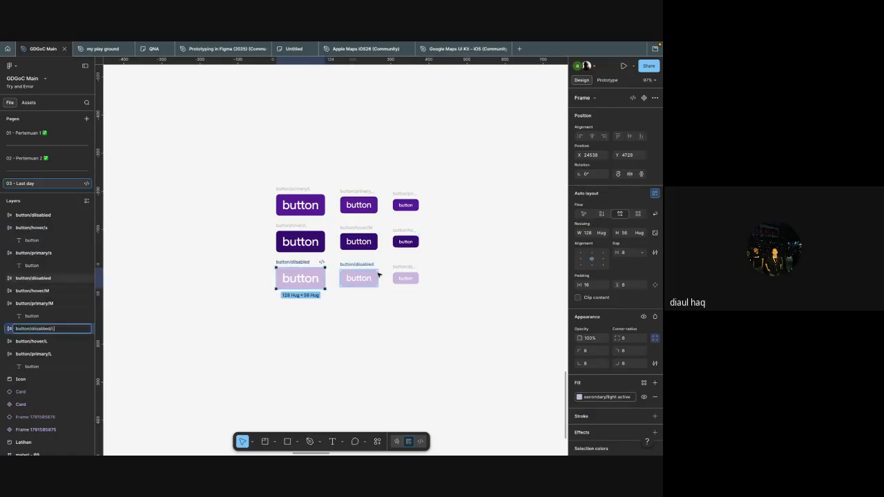
pyautogui.click(357, 261)
pyautogui.hotkey('ctrl', 'r')
pyautogui.press('Right')
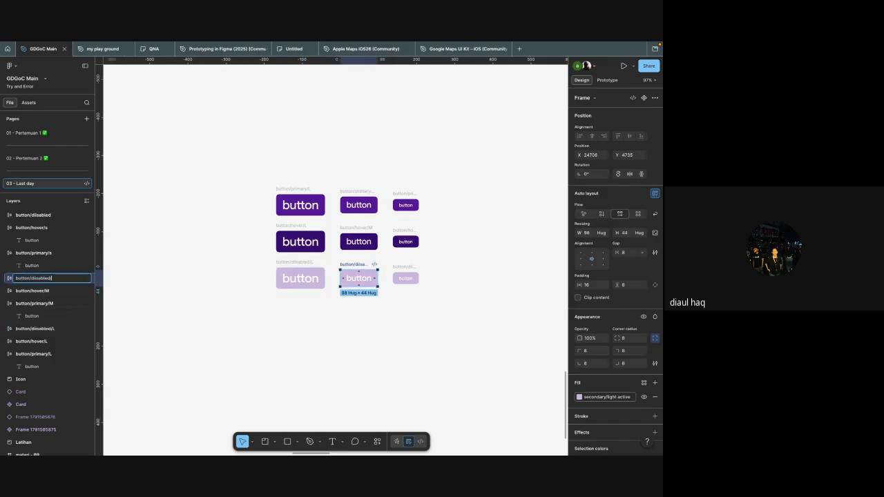
pyautogui.press('BackSpace')
pyautogui.write('M')
# Step: Rename the small pale bottom-row button frame to "button/diisabled/S"
pyautogui.click(405, 276)
pyautogui.hotkey('ctrl', 'r')
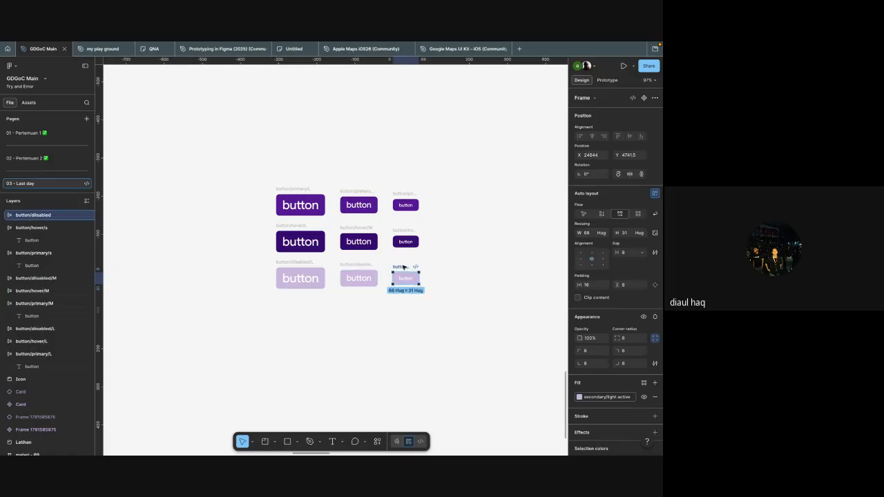
pyautogui.press('Right')
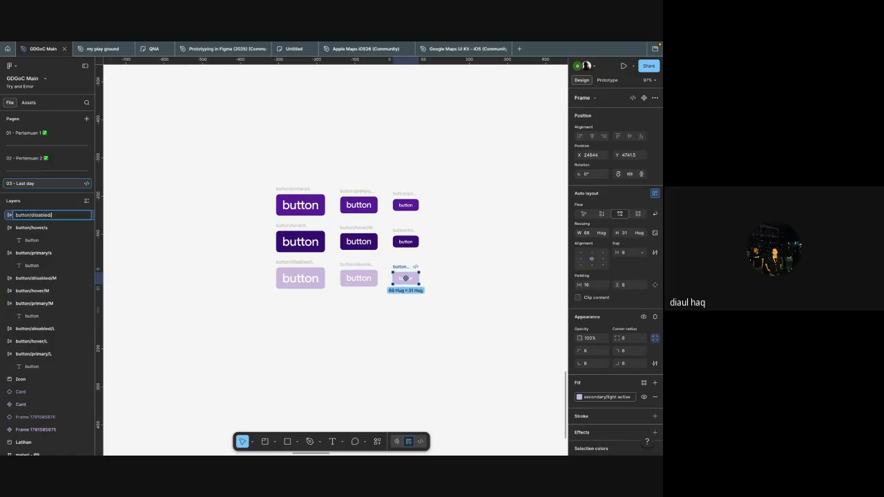
pyautogui.write('/S')
pyautogui.click(472, 307)
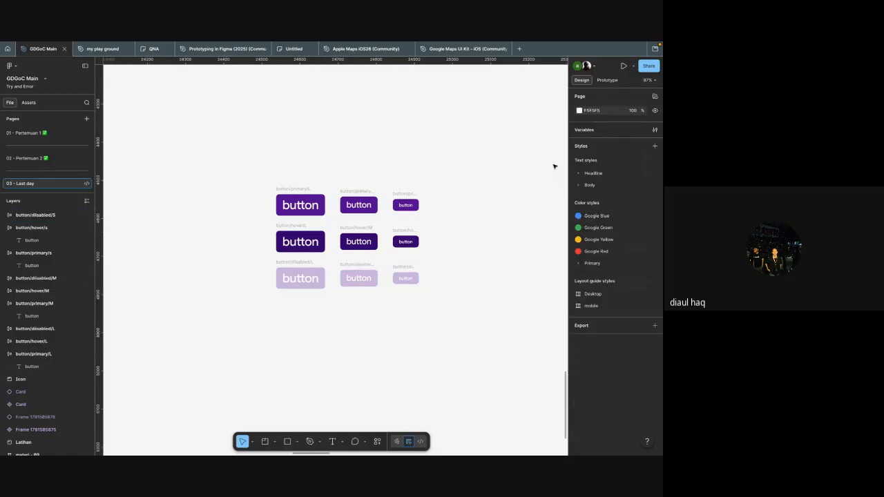
pyautogui.scroll(4, 336, 227)
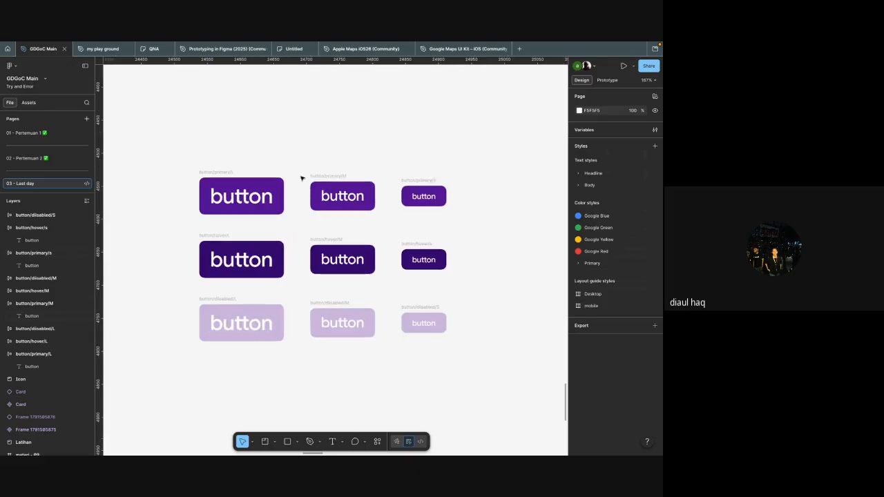
pyautogui.scroll(-4, 260, 177)
pyautogui.scroll(1, 260, 176)
pyautogui.scroll(2, 239, 148)
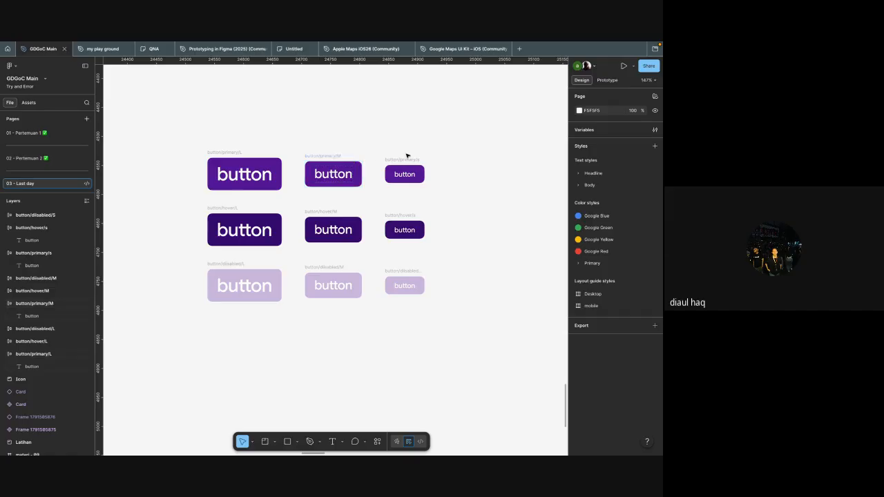
pyautogui.scroll(-1, 428, 224)
pyautogui.scroll(-3, 428, 223)
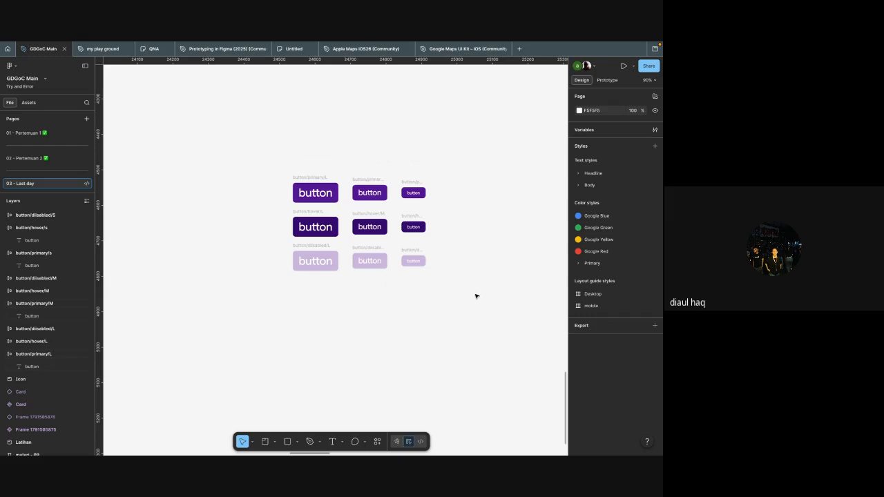
# Step: Try converting all nine button frames into individual components with Create multiple components
pyautogui.moveTo(456, 297); pyautogui.dragTo(231, 134)
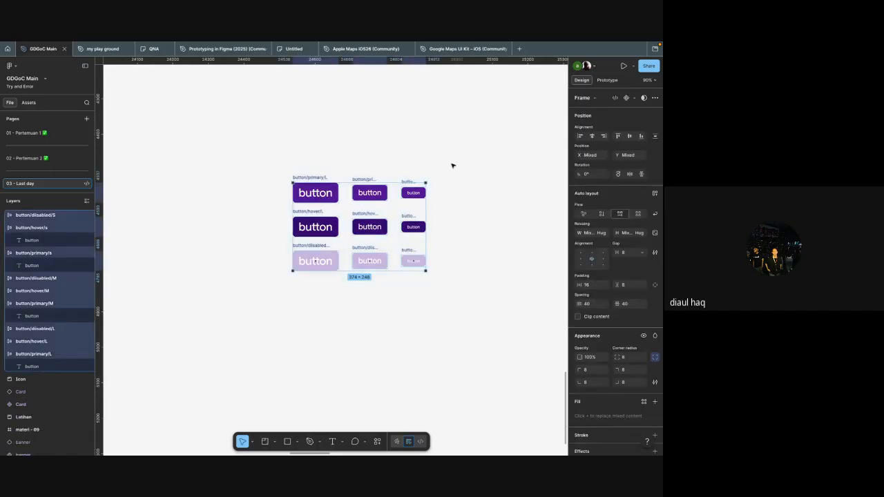
pyautogui.click(635, 98)
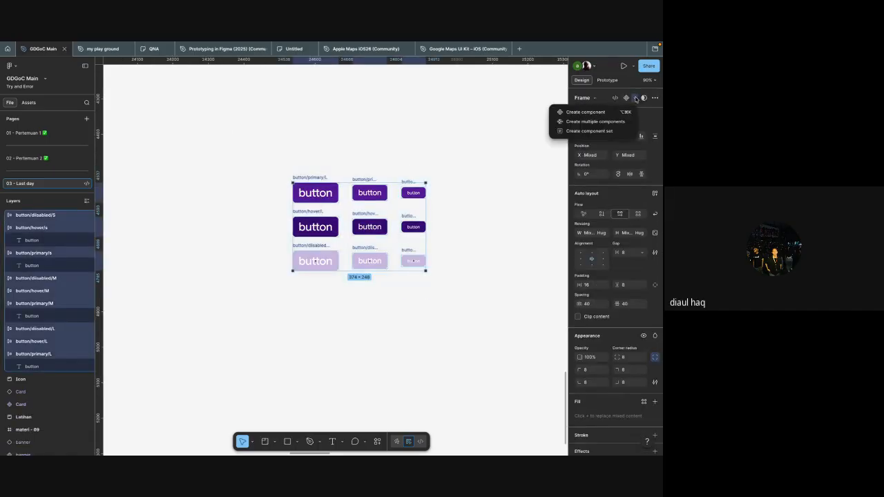
pyautogui.click(582, 121)
pyautogui.click(466, 196)
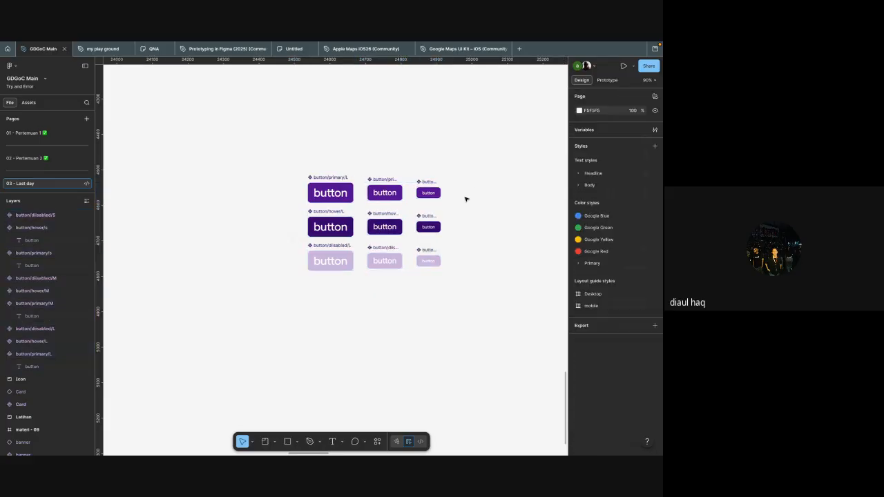
pyautogui.scroll(3, 329, 197)
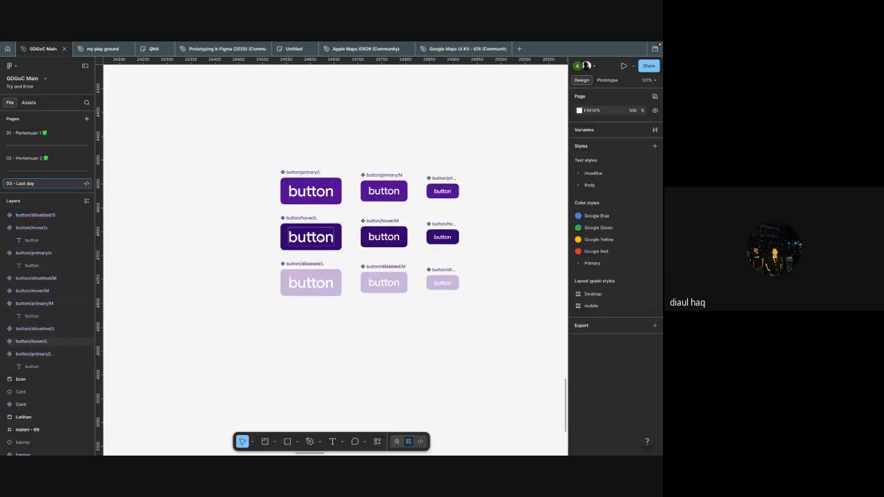
pyautogui.click(364, 172)
pyautogui.scroll(-3, 364, 171)
pyautogui.click(444, 274)
# Step: Undo the conversion of the nine buttons into individual components
pyautogui.moveTo(443, 275); pyautogui.dragTo(280, 150)
pyautogui.click(461, 228)
pyautogui.press('super+z')
pyautogui.press('super+z')
pyautogui.press('super+z')
pyautogui.press('super+z')
pyautogui.press('super+z')
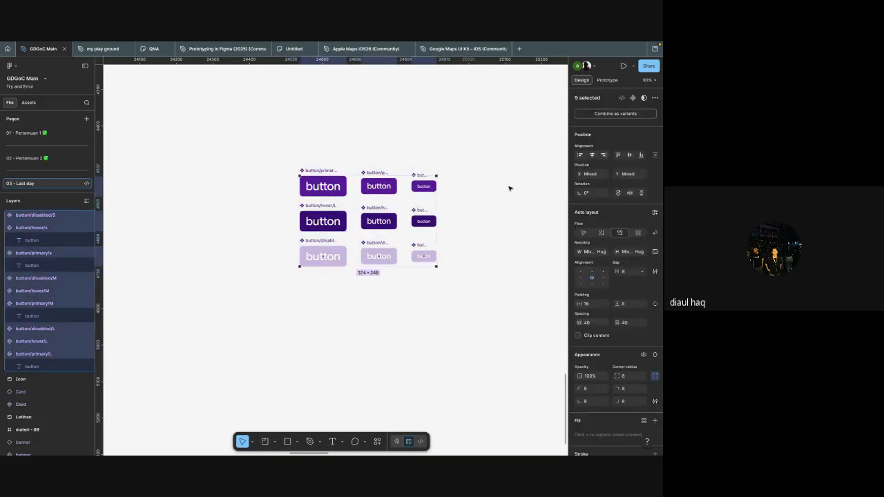
pyautogui.press('super+z')
# Step: Create a component set from the nine selected button frames
pyautogui.click(635, 101)
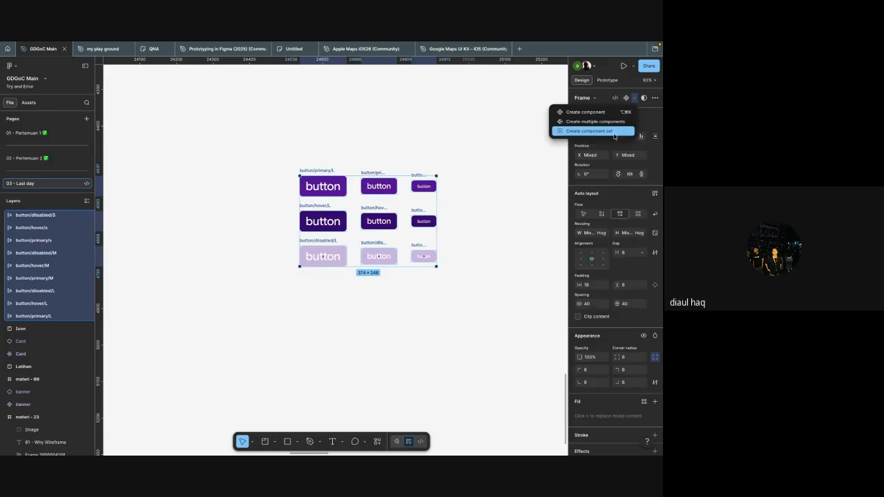
pyautogui.click(589, 131)
pyautogui.click(442, 294)
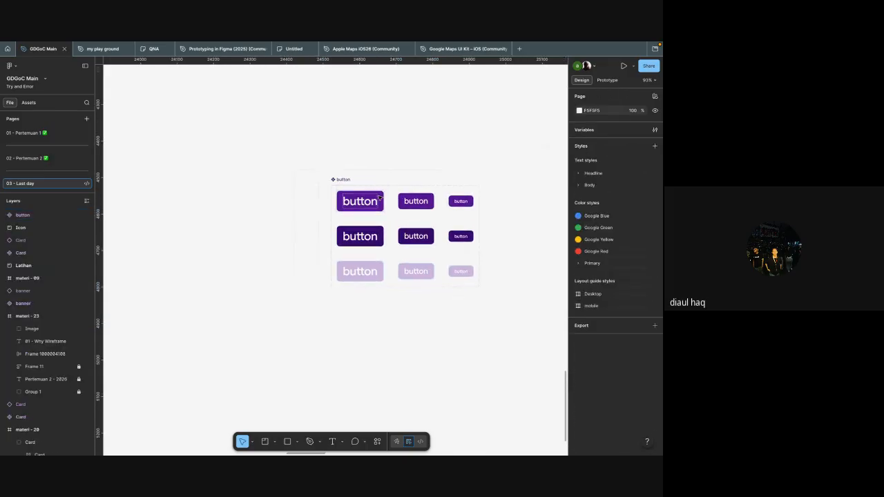
# Step: Place an instance of the large primary button to the left of the component set and select it to show its properties
pyautogui.click(379, 198)
pyautogui.moveTo(365, 200); pyautogui.dragTo(272, 189)
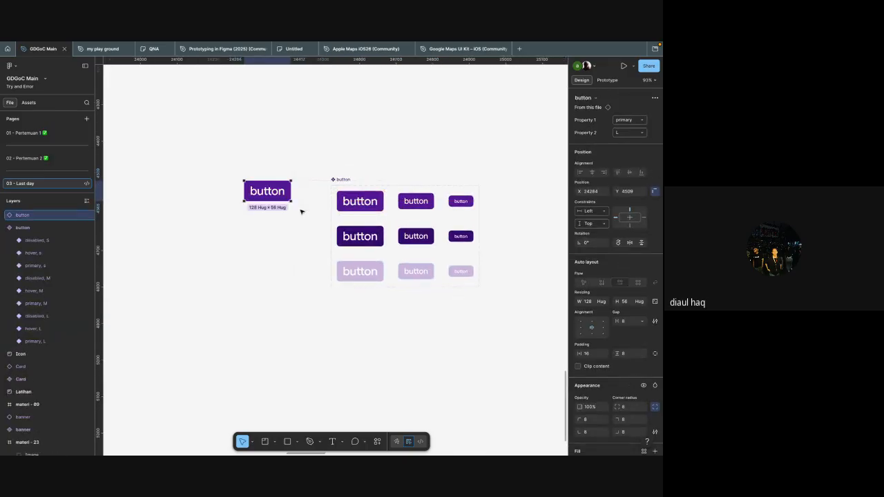
pyautogui.hscroll(-1, 301, 212)
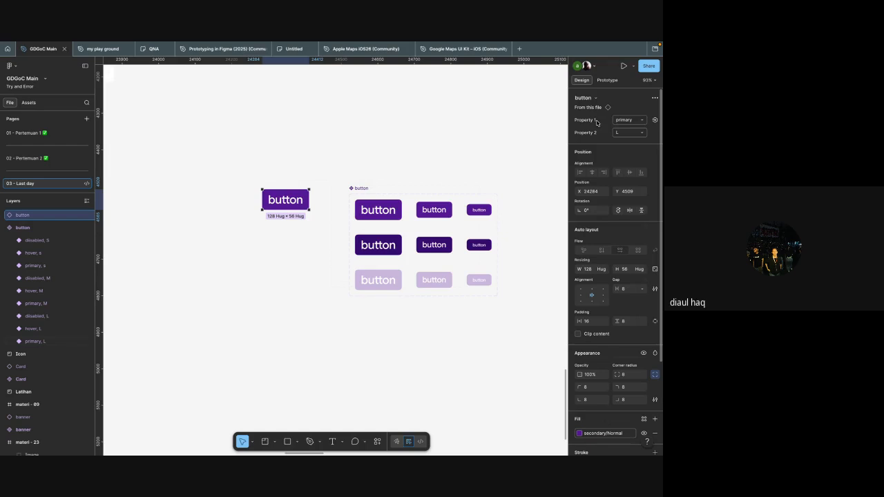
pyautogui.scroll(-1, 438, 178)
pyautogui.scroll(5, 438, 178)
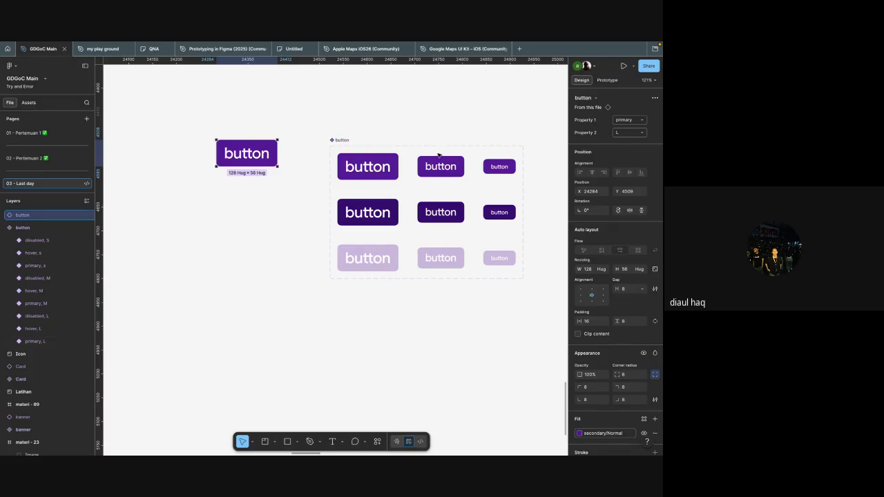
pyautogui.click(397, 109)
pyautogui.scroll(-1, 397, 110)
pyautogui.click(248, 136)
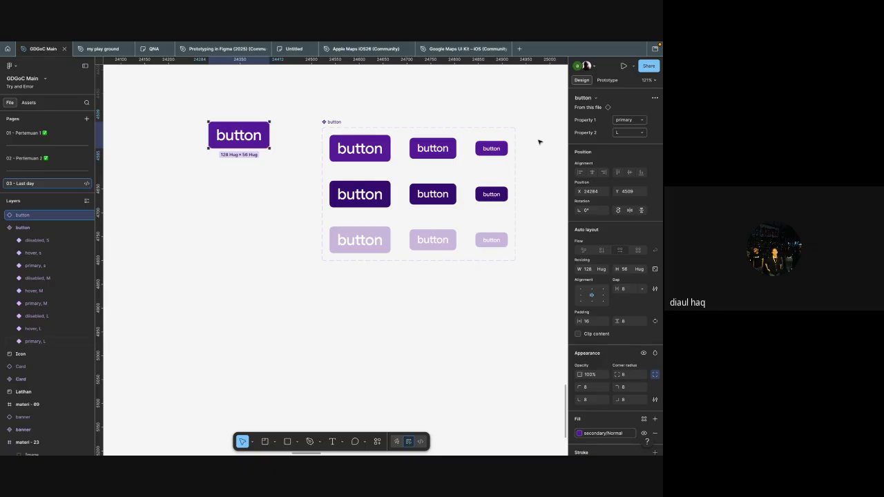
# Step: Rename the button component set's variant properties: Property 1 to "jenis buton" and Property 2 to "ukuran"
pyautogui.click(333, 121)
pyautogui.doubleClick(604, 127)
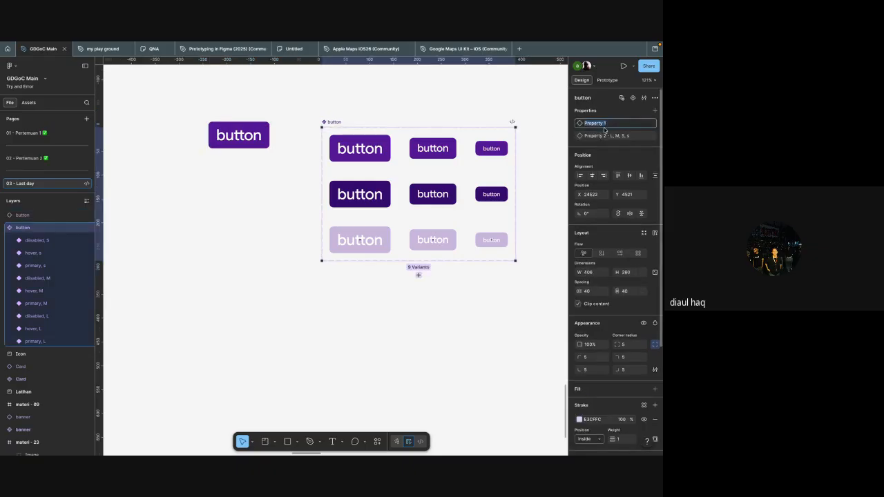
pyautogui.press('BackSpace')
pyautogui.doubleClick(594, 136)
pyautogui.write('ukura')
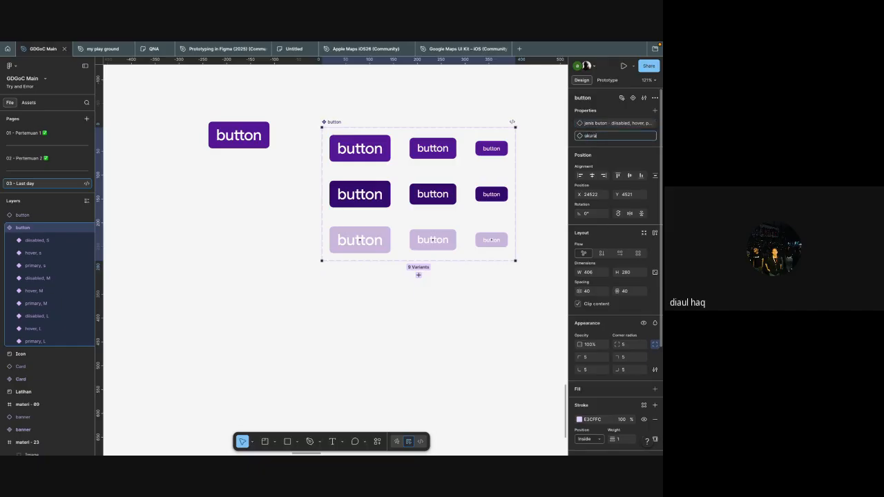
pyautogui.press('Return')
pyautogui.click(419, 99)
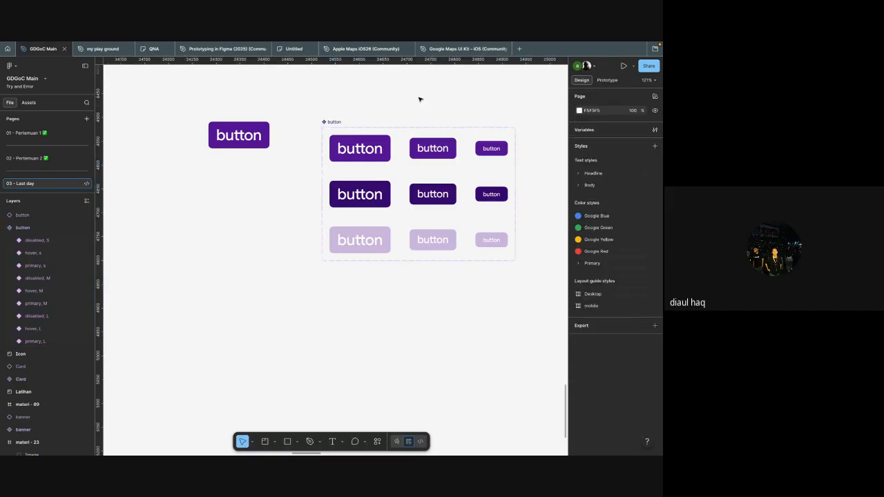
# Step: Switch the standalone button instance to the hover type and size M through its variant properties
pyautogui.scroll(-3, 418, 99)
pyautogui.click(284, 123)
pyautogui.hscroll(-1, 282, 125)
pyautogui.scroll(5, 281, 124)
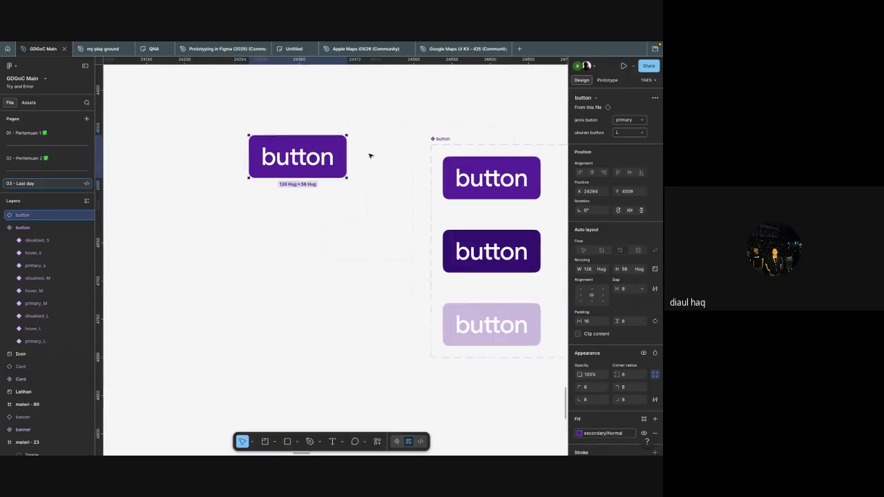
pyautogui.click(633, 120)
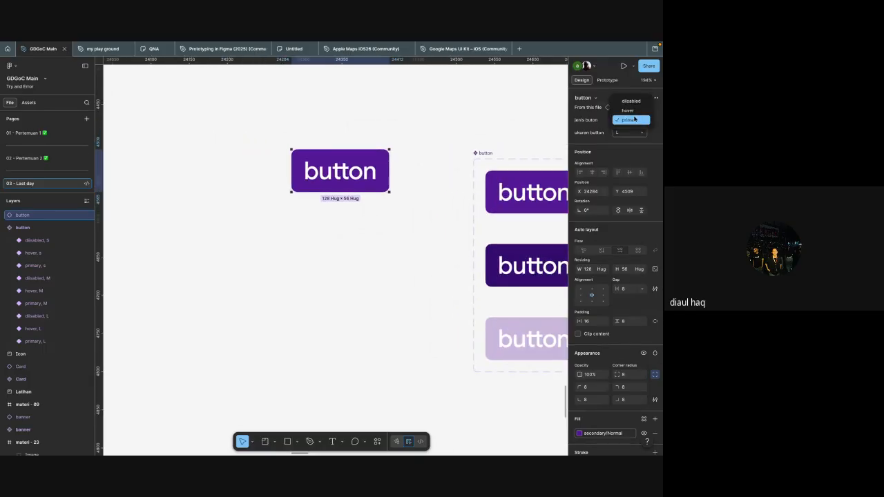
pyautogui.click(627, 111)
pyautogui.click(629, 131)
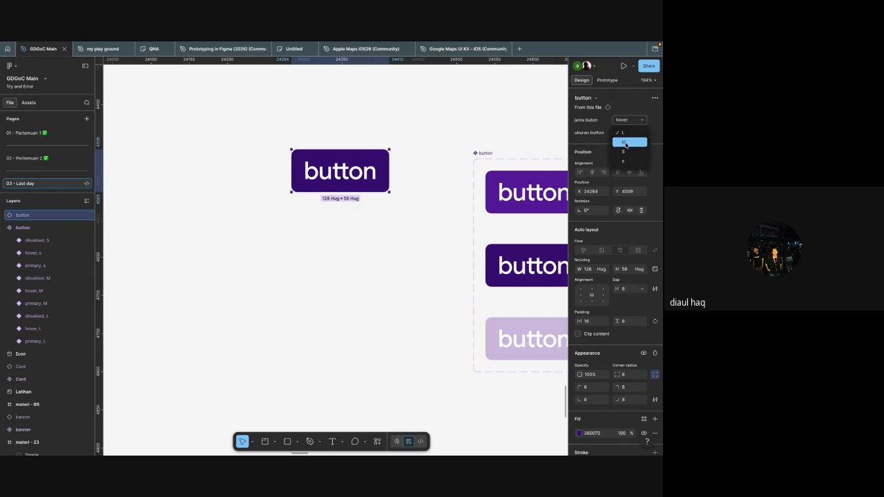
pyautogui.click(626, 142)
# Step: Set the button instance's "jenis buton" to disabled and its size to S
pyautogui.click(626, 132)
pyautogui.click(624, 143)
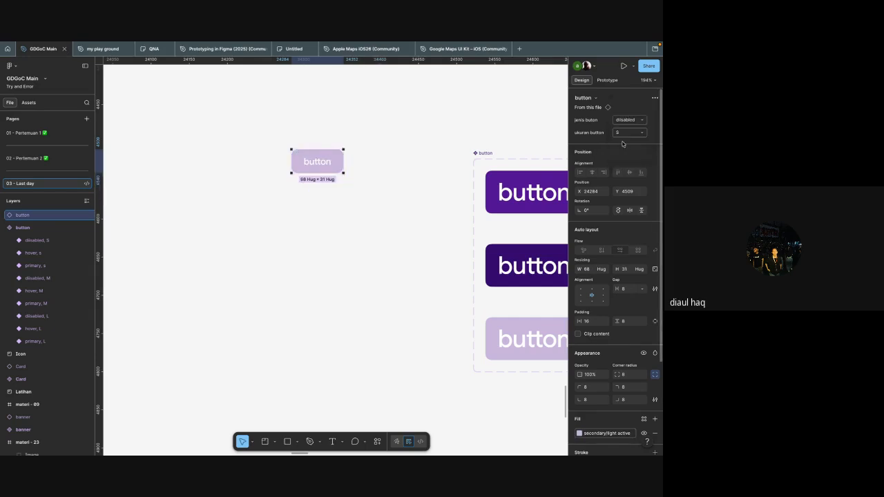
pyautogui.click(625, 132)
pyautogui.click(624, 140)
pyautogui.click(624, 133)
pyautogui.click(625, 123)
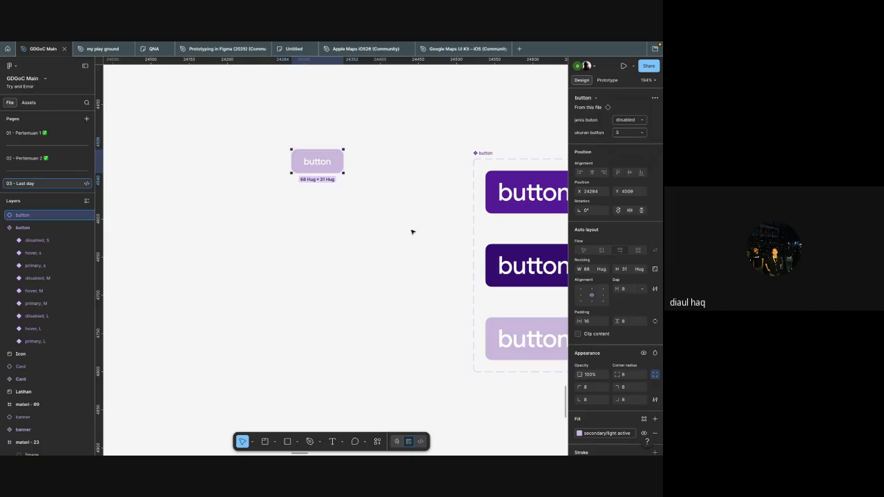
pyautogui.scroll(-3, 412, 232)
pyautogui.hscroll(2, 431, 269)
pyautogui.click(432, 272)
pyautogui.hscroll(1, 432, 272)
pyautogui.hscroll(-2, 414, 255)
pyautogui.click(337, 180)
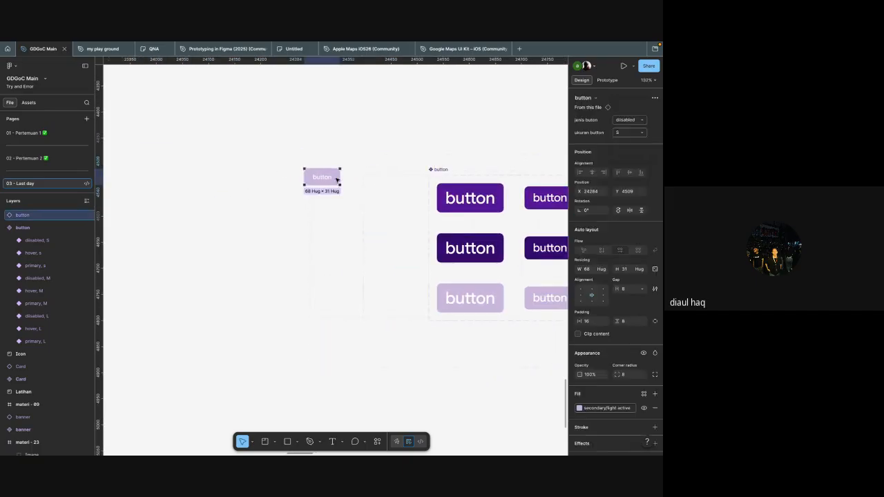
pyautogui.hscroll(2, 475, 192)
pyautogui.hscroll(-1, 483, 181)
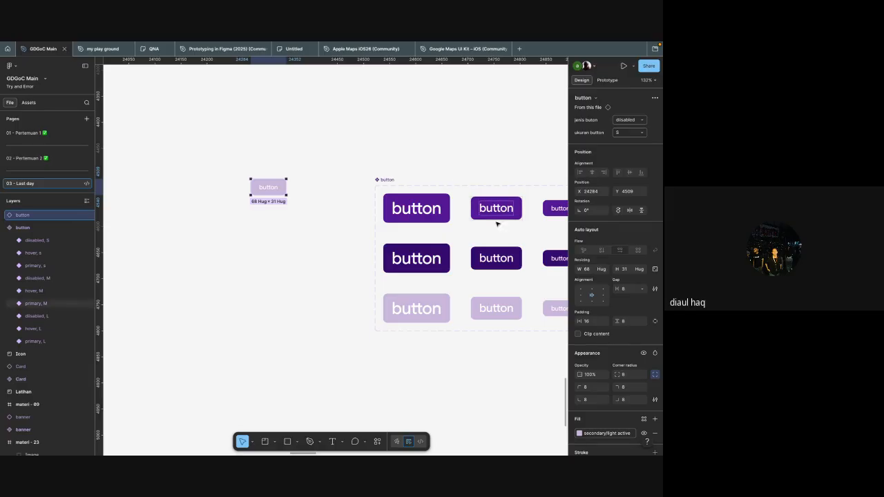
pyautogui.click(306, 221)
pyautogui.hscroll(2, 431, 281)
pyautogui.hscroll(1, 430, 281)
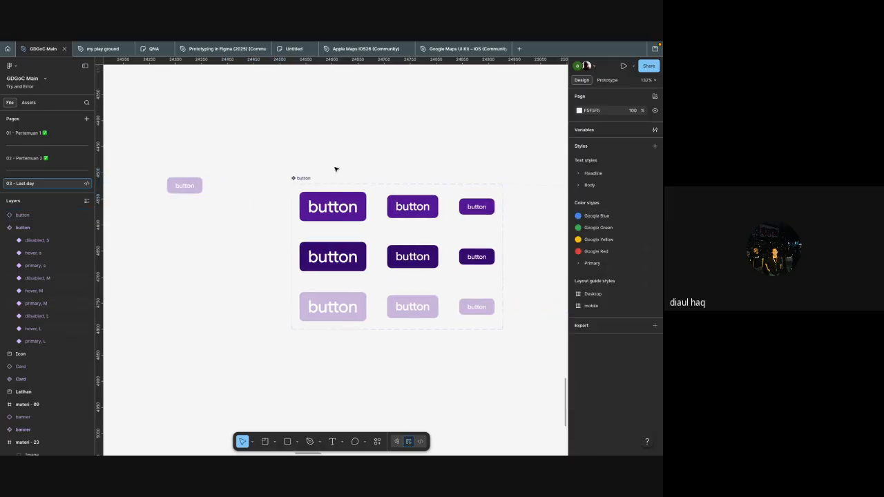
# Step: Switch the button instance's size property from uppercase S to the lowercase s option
pyautogui.click(192, 183)
pyautogui.click(641, 133)
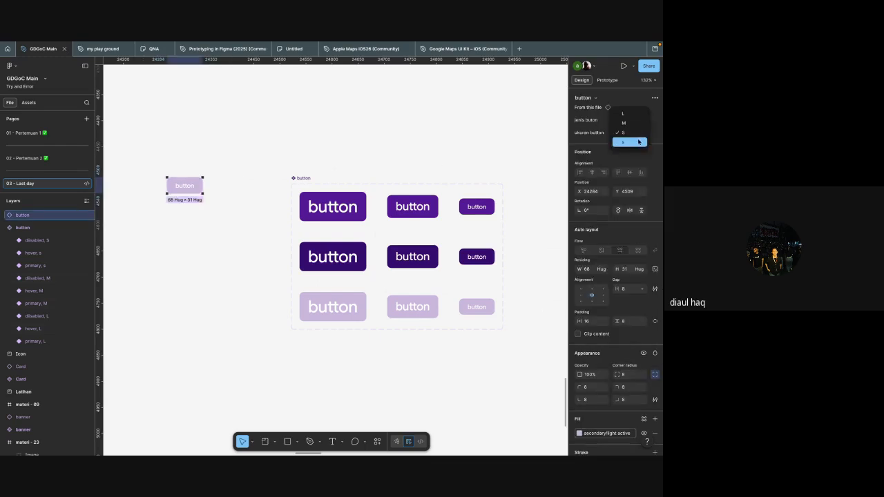
pyautogui.click(638, 141)
pyautogui.click(243, 156)
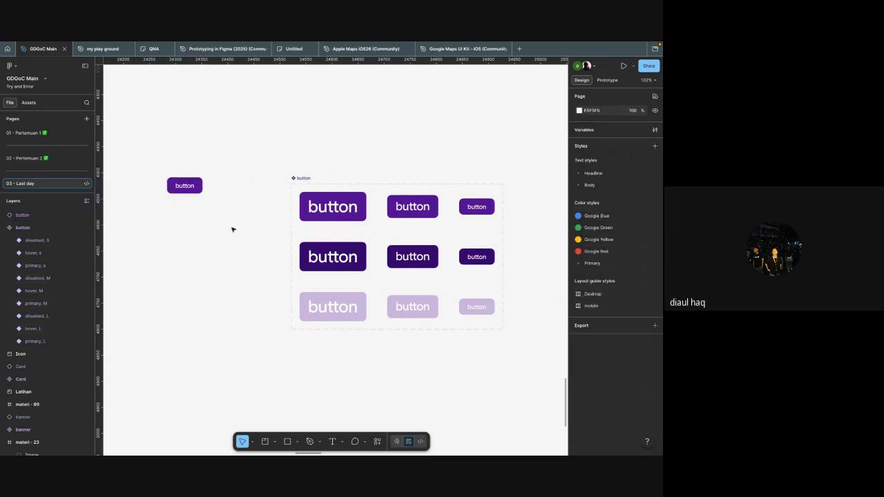
# Step: Delete the standalone button instance beside the component set
pyautogui.click(186, 185)
pyautogui.press('Delete')
pyautogui.scroll(-5, 436, 235)
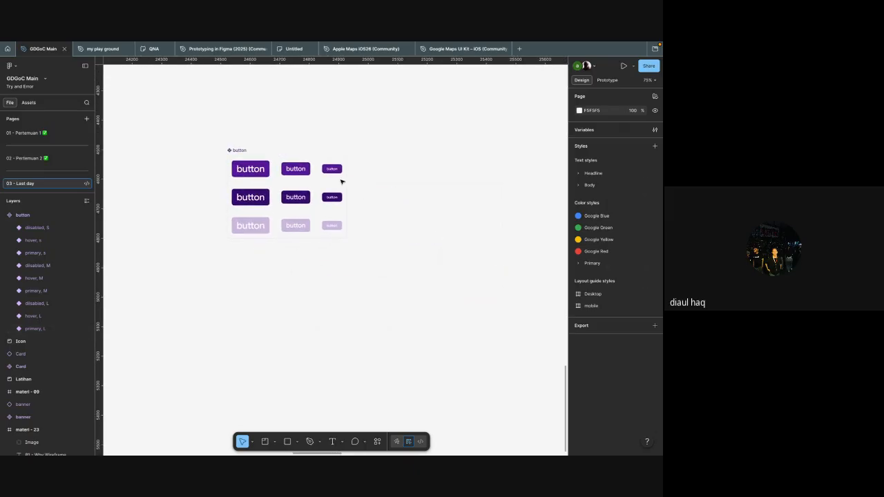
# Step: Select the three large button variants and place copies of them to the left of the component set
pyautogui.hscroll(-3, 325, 179)
pyautogui.click(295, 178)
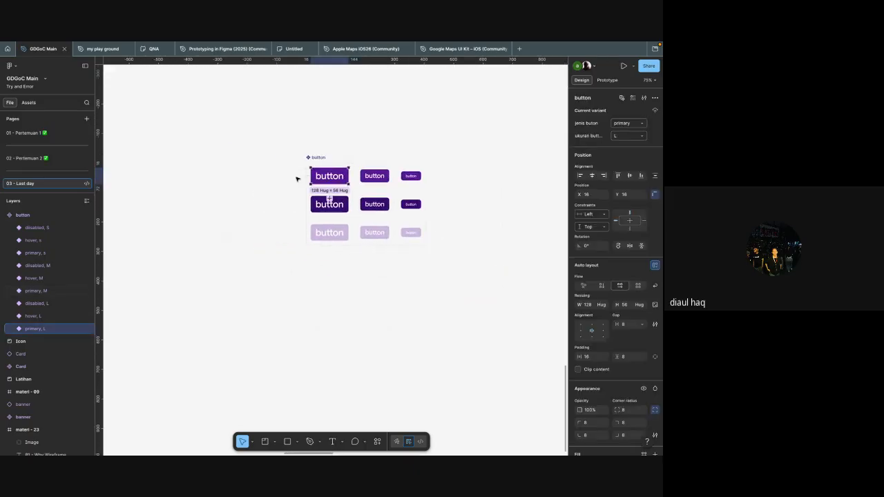
pyautogui.scroll(3, 297, 179)
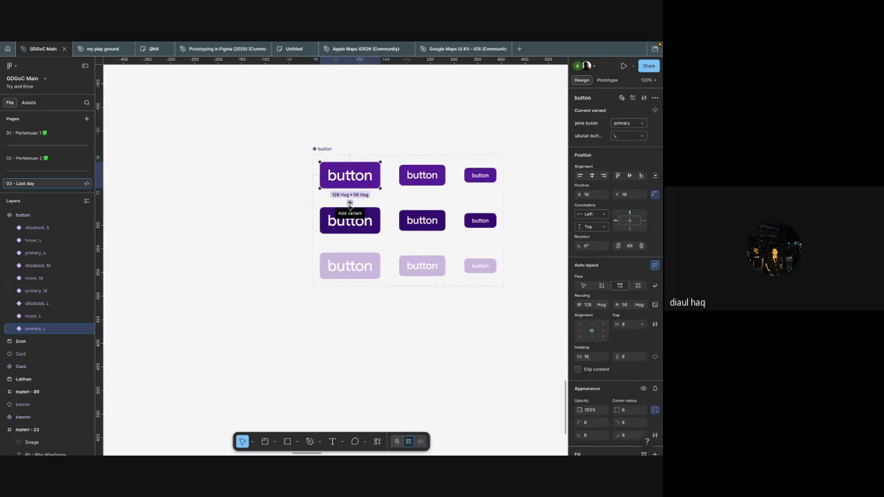
pyautogui.scroll(-1, 354, 181)
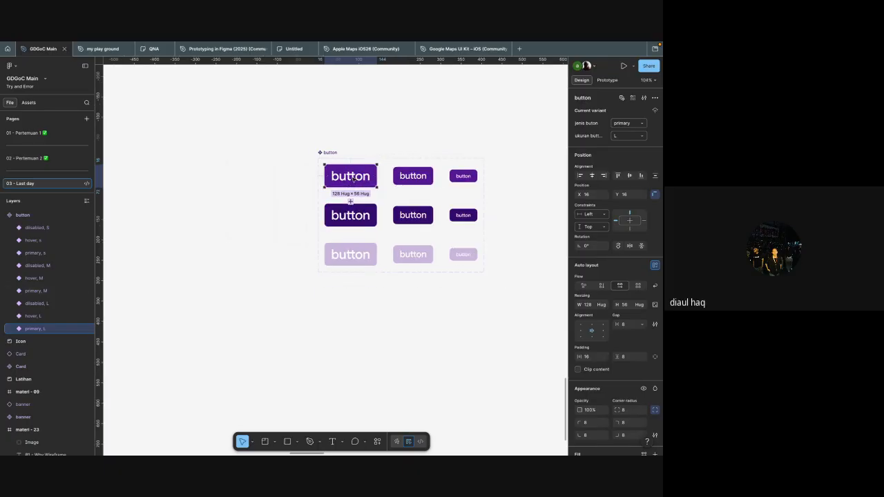
pyautogui.hscroll(-1, 348, 180)
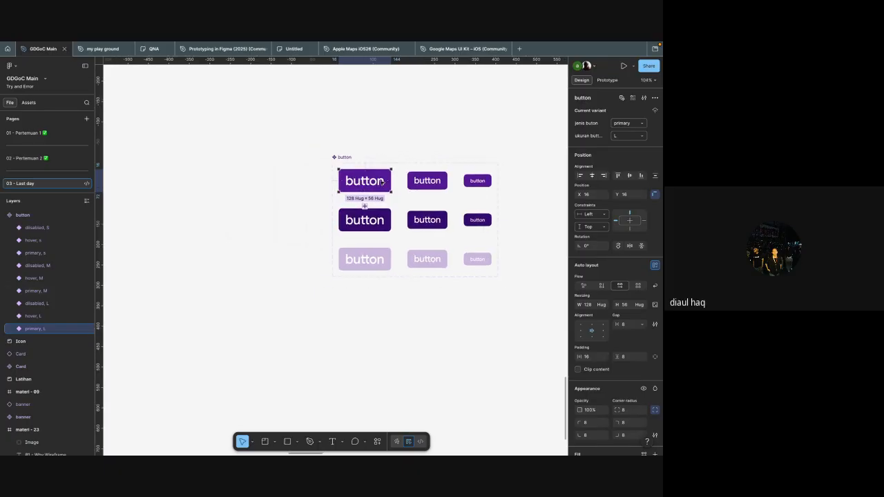
pyautogui.keyDown('shift'); pyautogui.click(379, 221); pyautogui.keyUp('shift')
pyautogui.keyDown('shift'); pyautogui.click(363, 259); pyautogui.keyUp('shift')
pyautogui.hscroll(-2, 387, 249)
pyautogui.scroll(1, 387, 249)
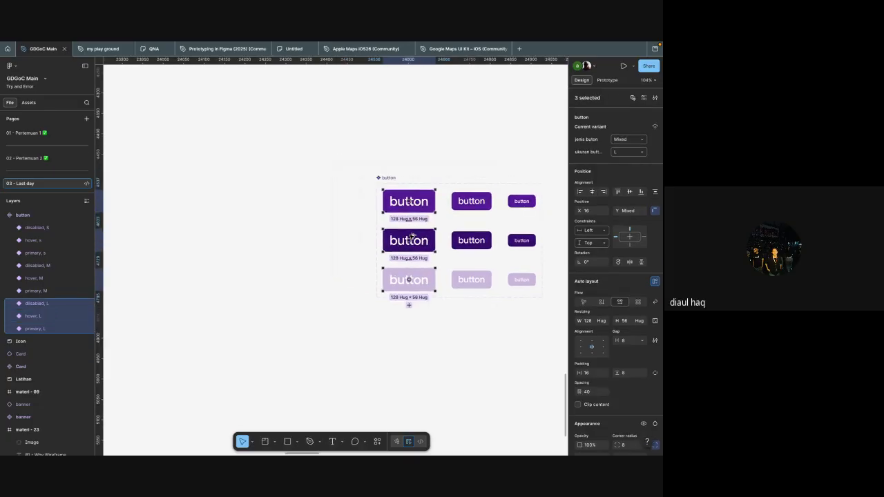
pyautogui.moveTo(409, 238); pyautogui.dragTo(235, 236)
# Step: Undo the placement of the three large button copies and clear the selection
pyautogui.hotkey('ctrl', 'z')
pyautogui.hotkey('ctrl', 'z')
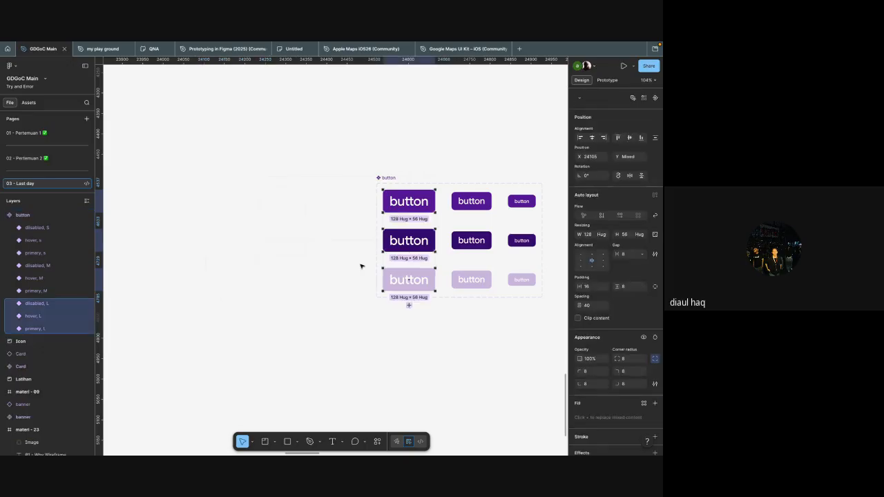
pyautogui.hscroll(3, 373, 259)
pyautogui.press('Escape')
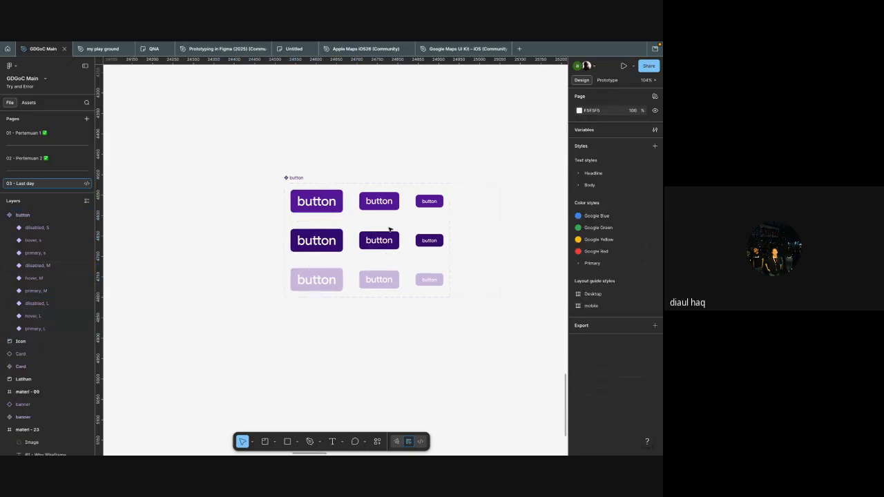
# Step: Switch from design mode to prototype mode
pyautogui.hotkey('shift', 'e')
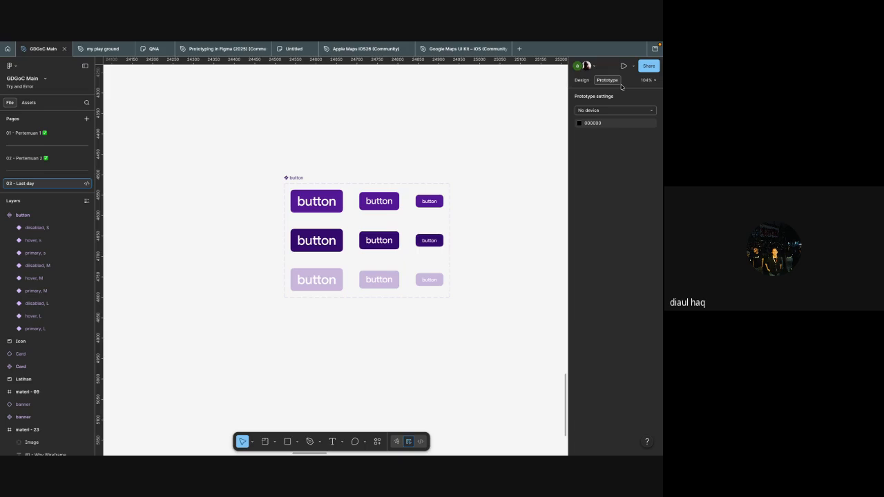
pyautogui.hscroll(-2, 567, 161)
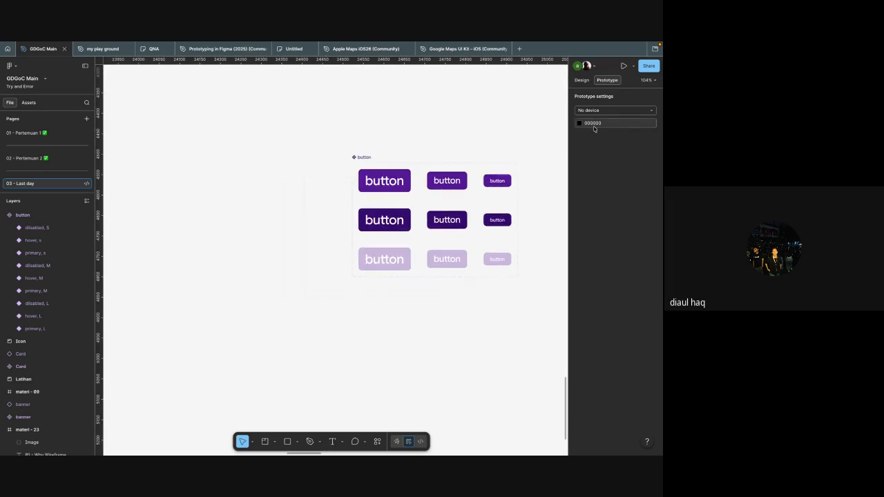
pyautogui.hotkey('shift', 'e')
pyautogui.hotkey('shift', 'e')
pyautogui.hotkey('shift', 'e')
pyautogui.hotkey('shift', 'e')
pyautogui.hotkey('shift', 'e')
pyautogui.hotkey('shift', 'e')
pyautogui.hotkey('shift', 'e')
pyautogui.hotkey('shift', 'e')
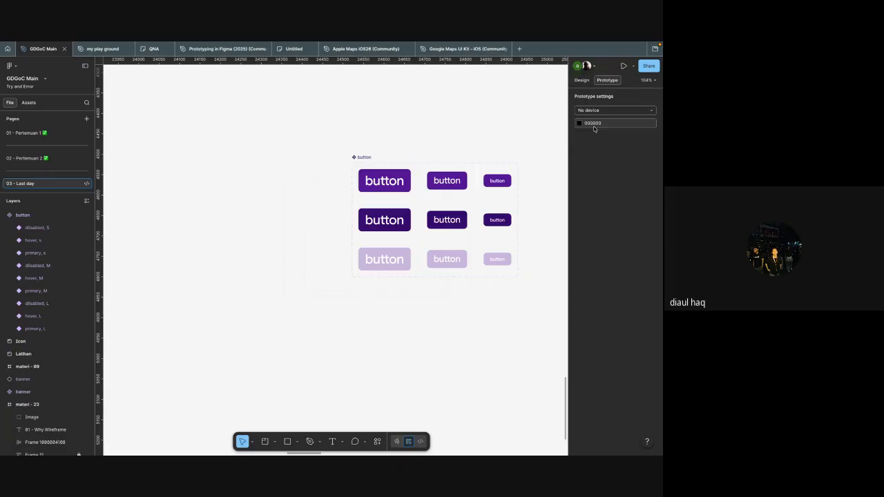
# Step: Connect the primary L variant to the hover L variant with a Change to interaction
pyautogui.scroll(-1, 411, 114)
pyautogui.scroll(5, 374, 129)
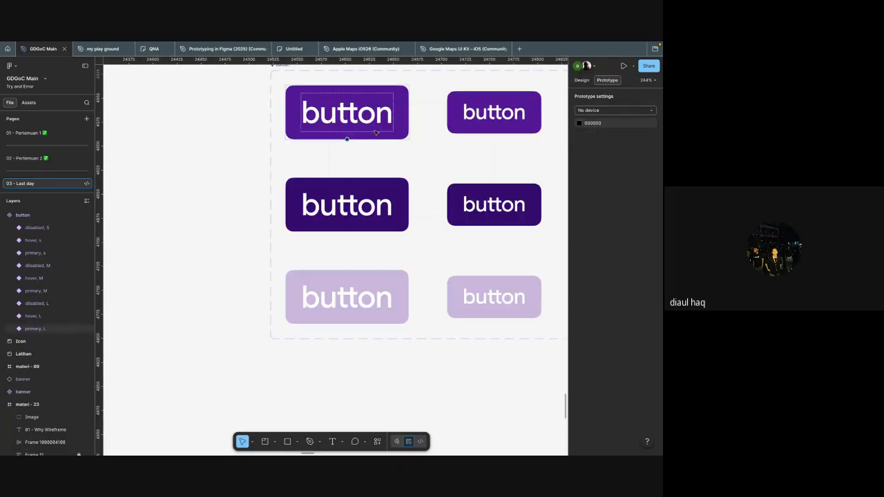
pyautogui.click(348, 134)
pyautogui.moveTo(360, 212); pyautogui.dragTo(440, 150)
pyautogui.scroll(-3, 310, 204)
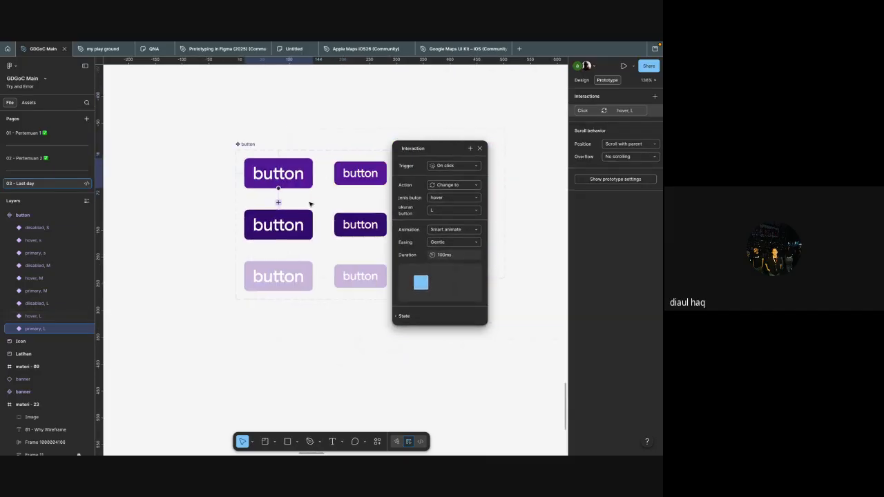
pyautogui.hscroll(2, 310, 204)
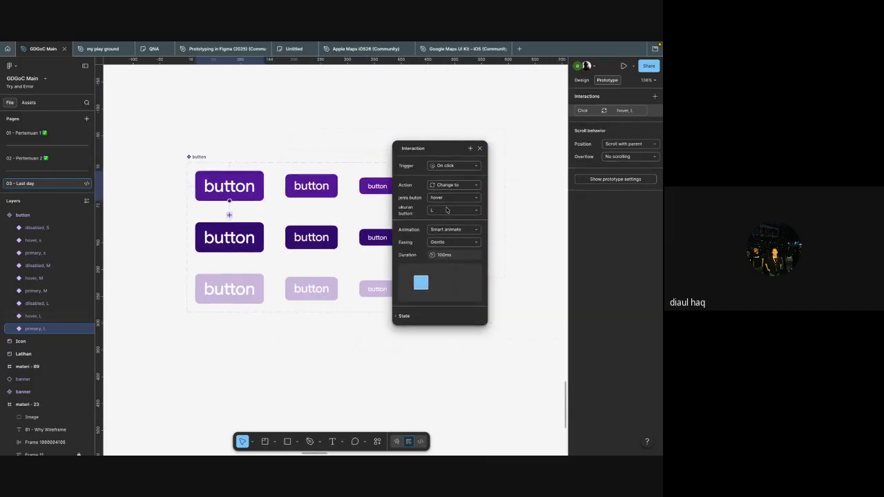
# Step: Set the primary-to-hover interaction's trigger to While hovering and its easing to Slow
pyautogui.click(461, 169)
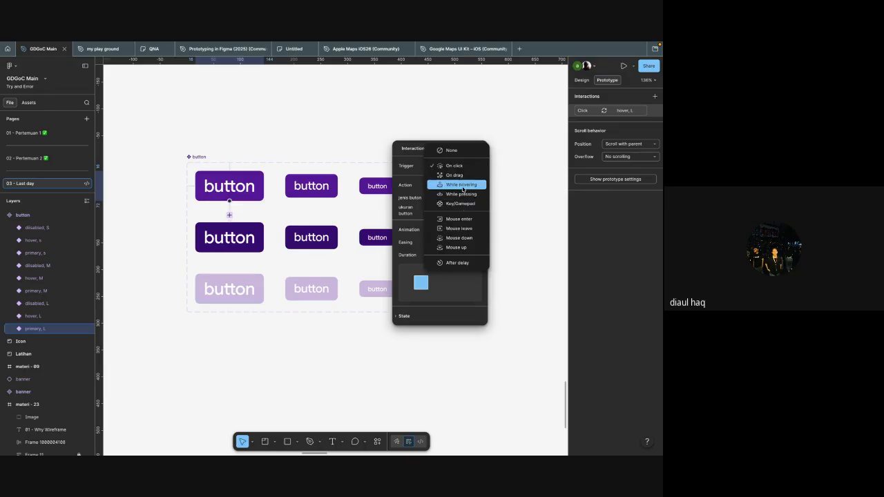
pyautogui.click(461, 185)
pyautogui.scroll(2, 190, 199)
pyautogui.click(455, 242)
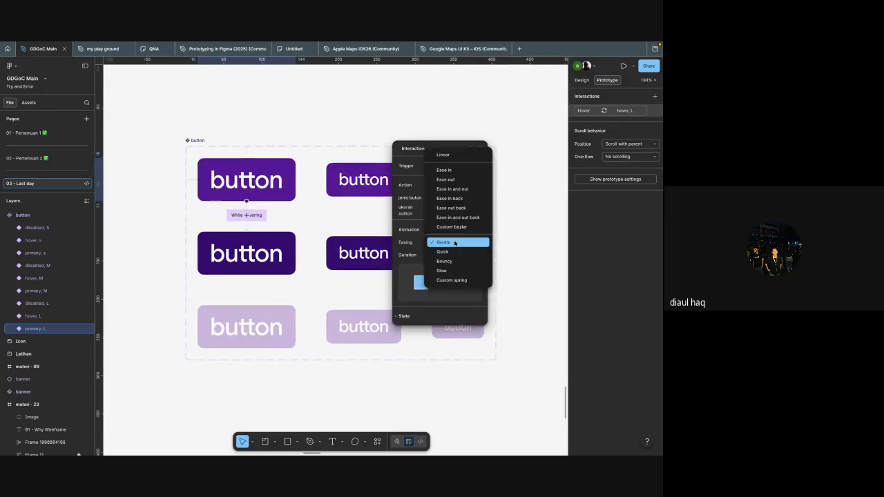
pyautogui.click(456, 270)
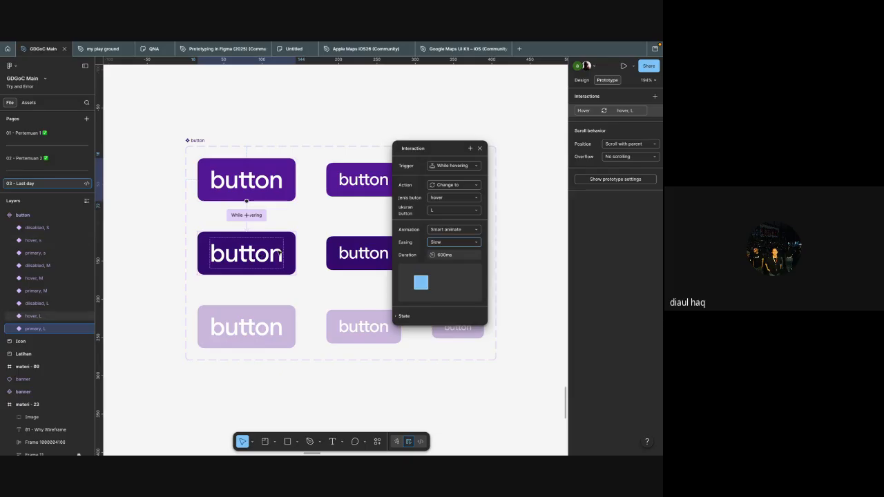
# Step: Connect the hover L variant back to the primary L variant with a Mouse leave trigger
pyautogui.click(279, 255)
pyautogui.hscroll(-3, 321, 295)
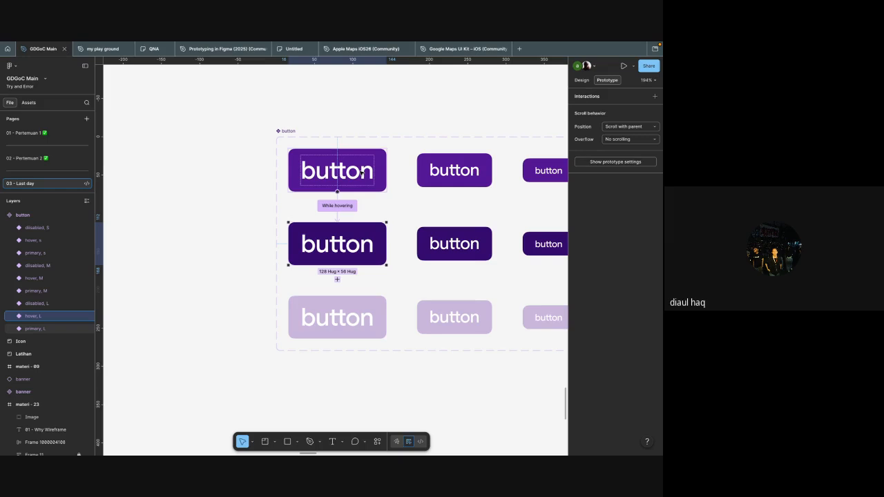
pyautogui.hscroll(-2, 387, 248)
pyautogui.scroll(1, 386, 248)
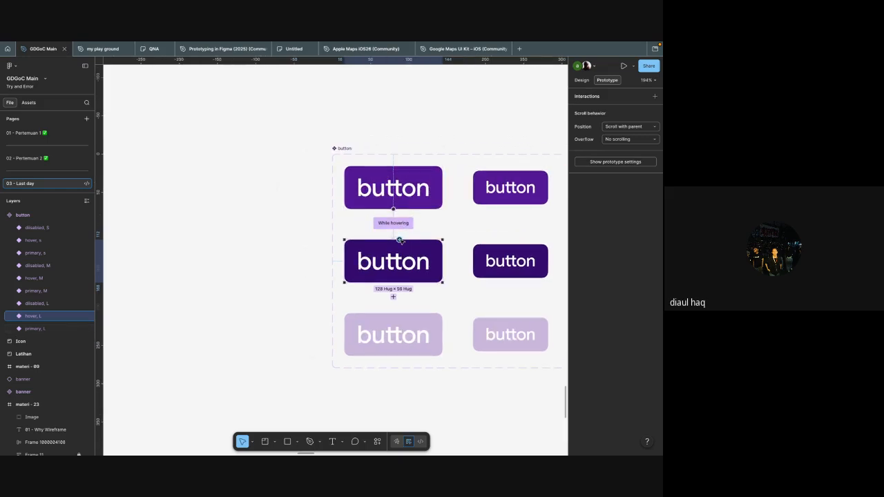
pyautogui.moveTo(399, 240); pyautogui.dragTo(393, 194)
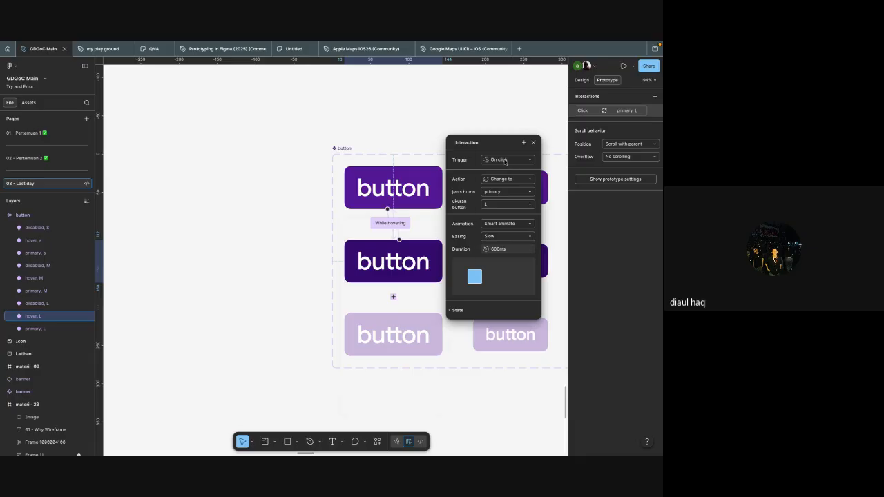
pyautogui.click(505, 161)
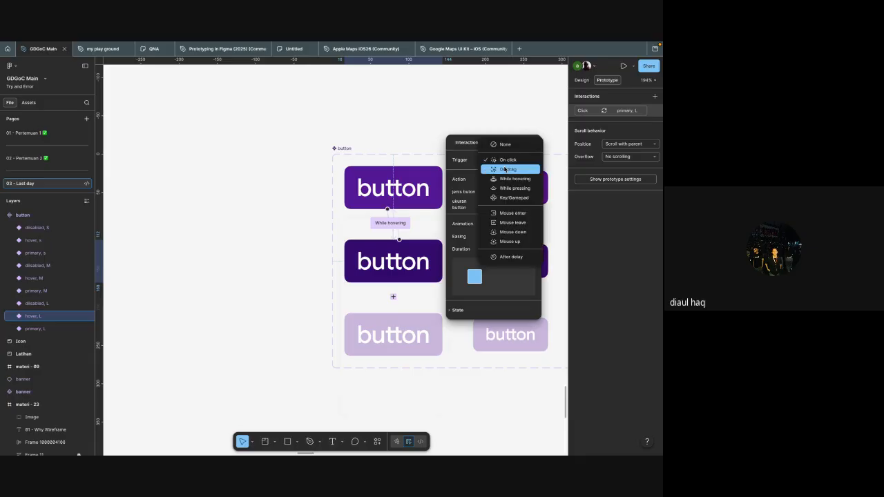
pyautogui.click(513, 222)
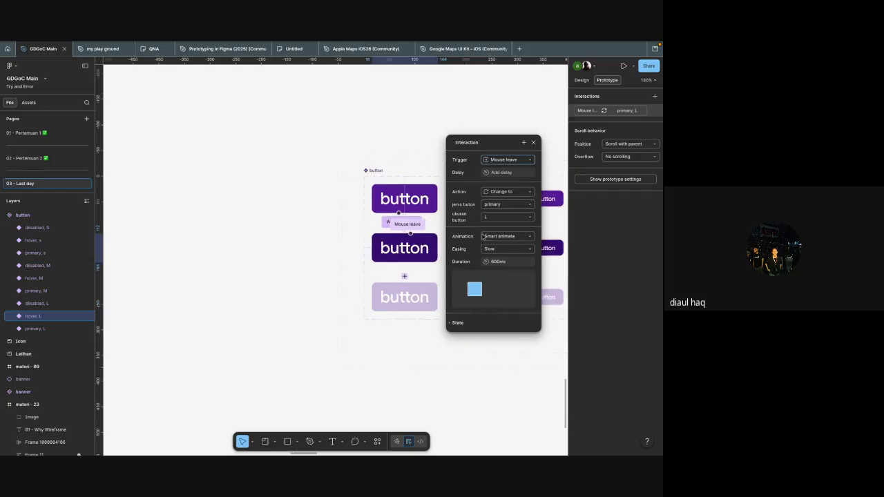
# Step: Set the mouse-leave interaction's duration to 200 ms and close its settings
pyautogui.click(502, 172)
pyautogui.click(510, 261)
pyautogui.write('200')
pyautogui.press('Return')
pyautogui.click(413, 270)
# Step: Place an instance of the primary L button to the left of the component set and preview its hover interaction in an enlarged window
pyautogui.hscroll(-1, 413, 270)
pyautogui.click(446, 203)
pyautogui.keyDown('alt'); pyautogui.moveTo(447, 203); pyautogui.dragTo(266, 195); pyautogui.keyUp('alt')
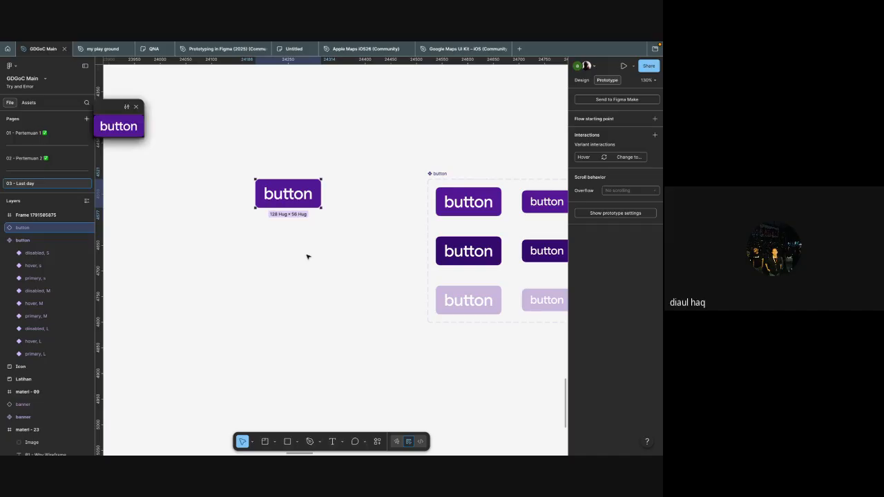
pyautogui.moveTo(143, 136); pyautogui.dragTo(353, 342)
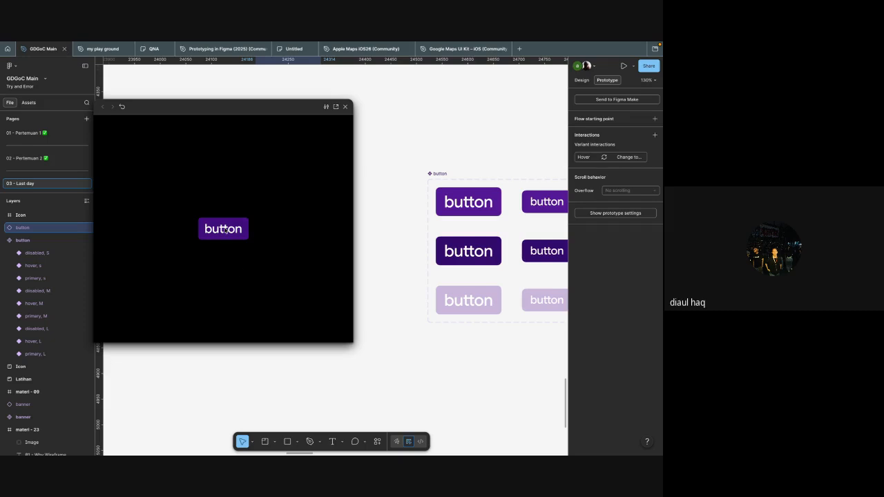
pyautogui.click(344, 106)
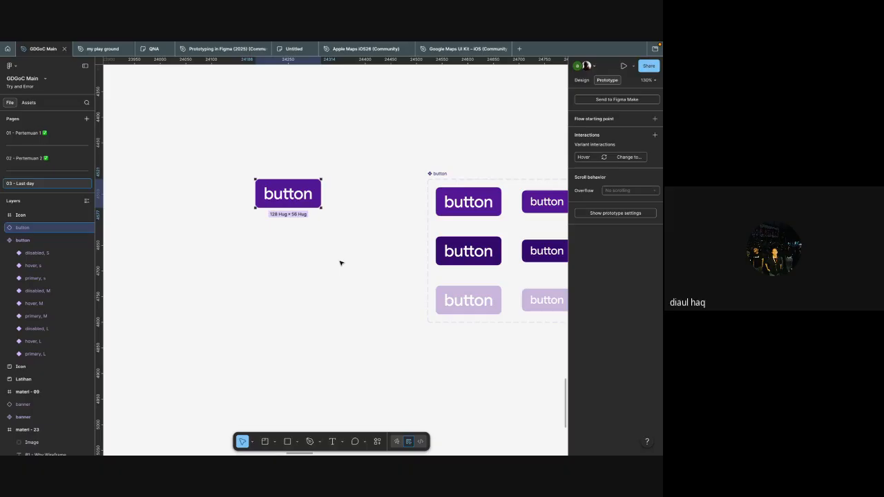
# Step: Delete the button instance placed beside the component set
pyautogui.click(337, 292)
pyautogui.click(292, 204)
pyautogui.press('Delete')
pyautogui.hscroll(2, 336, 269)
pyautogui.scroll(-3, 336, 269)
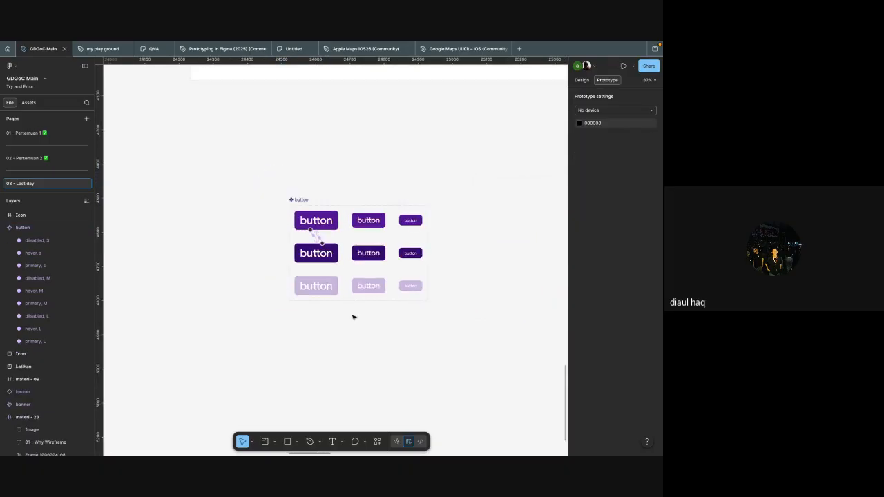
# Step: Open the prototype page and bring the three Brainy app screens and the pop up card into view
pyautogui.scroll(-2, 71, 175)
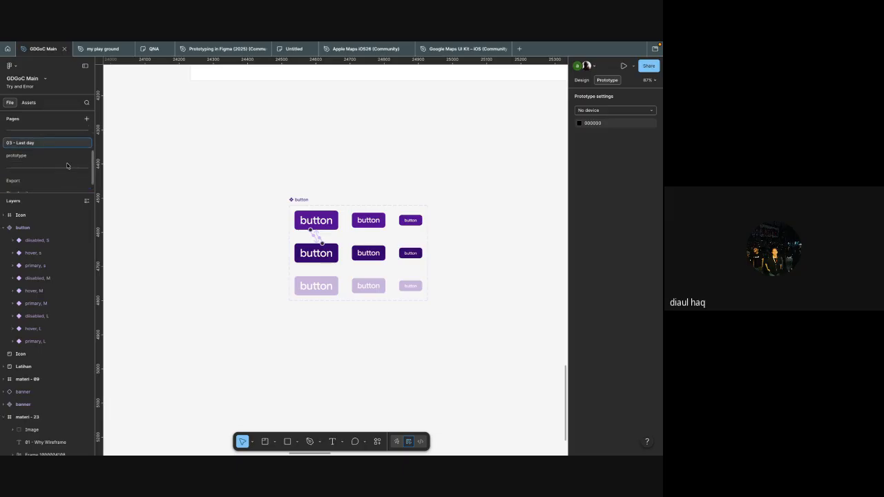
pyautogui.click(62, 163)
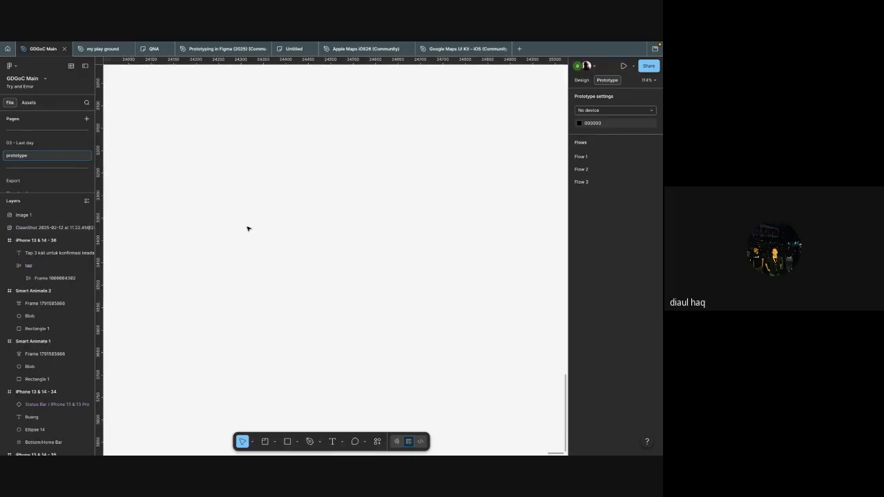
pyautogui.scroll(5, 248, 229)
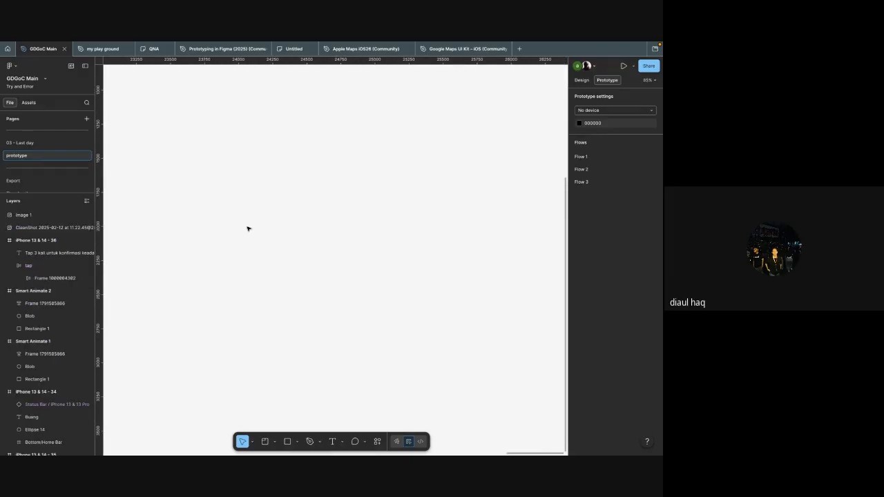
pyautogui.hotkey('shift', '2')
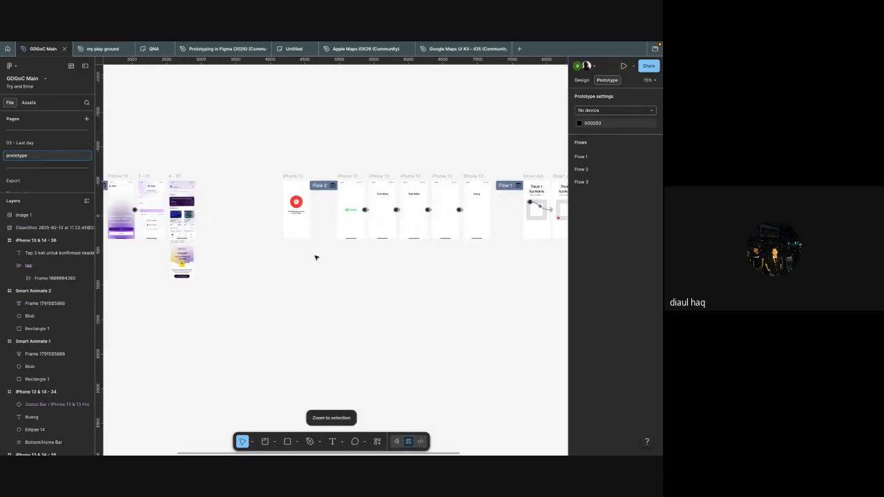
pyautogui.hscroll(-3, 317, 257)
pyautogui.scroll(3, 316, 257)
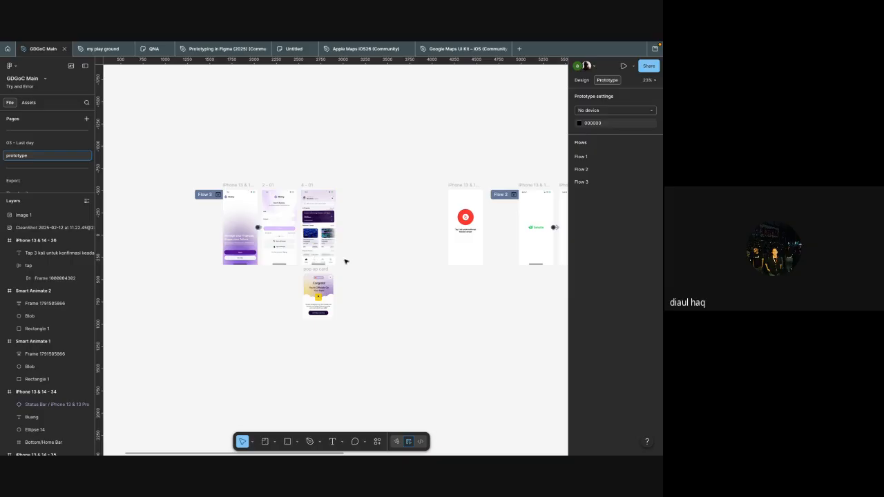
pyautogui.scroll(3, 345, 261)
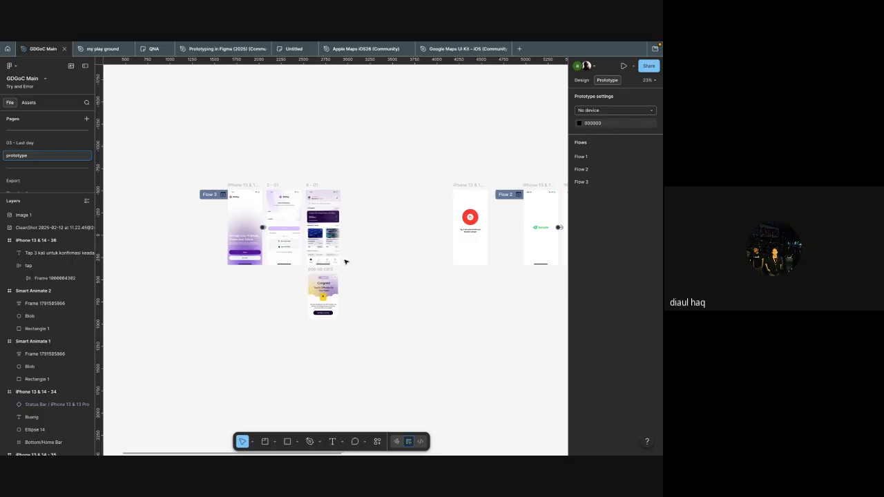
pyautogui.scroll(5, 311, 178)
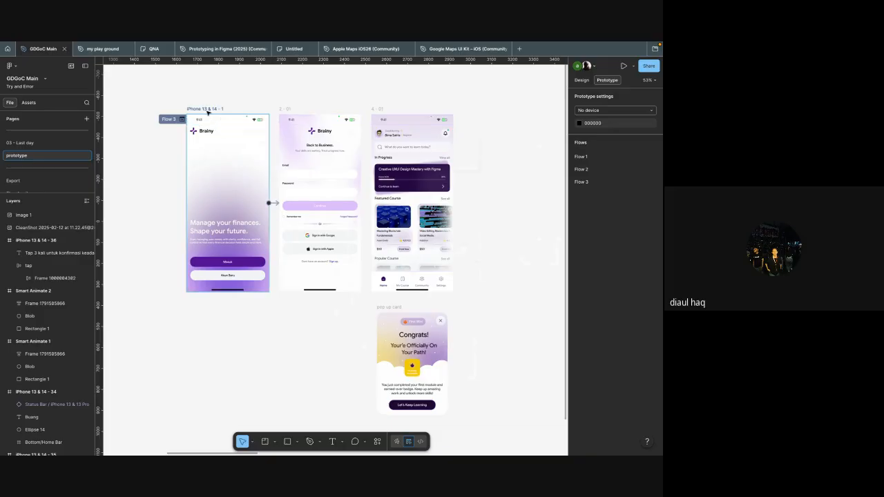
# Step: Batch-rename the three Brainy screen frames to "iphone -" plus a descending two-digit number, giving iphone -01 to iphone -03 in screen order
pyautogui.click(208, 110)
pyautogui.click(305, 105)
pyautogui.click(210, 109)
pyautogui.click(221, 98)
pyautogui.click(200, 108)
pyautogui.keyDown('shift'); pyautogui.click(289, 108); pyautogui.keyUp('shift')
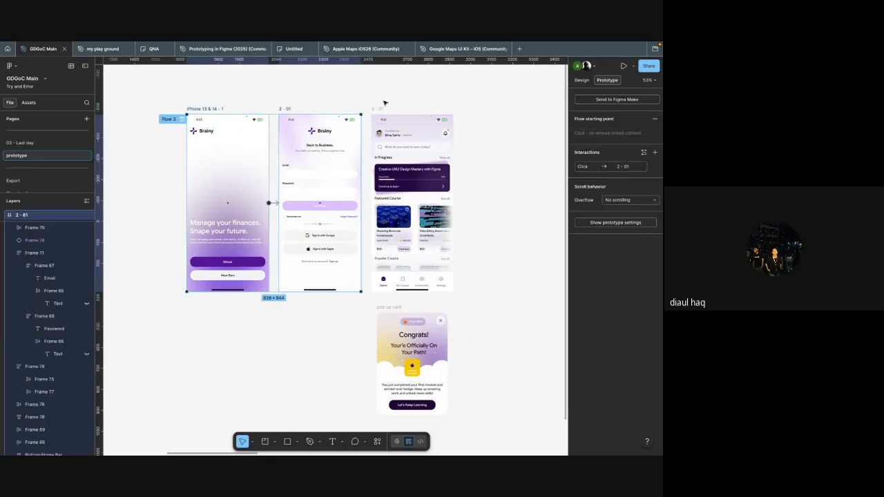
pyautogui.keyDown('shift'); pyautogui.click(391, 109); pyautogui.keyUp('shift')
pyautogui.hotkey('ctrl', 'r')
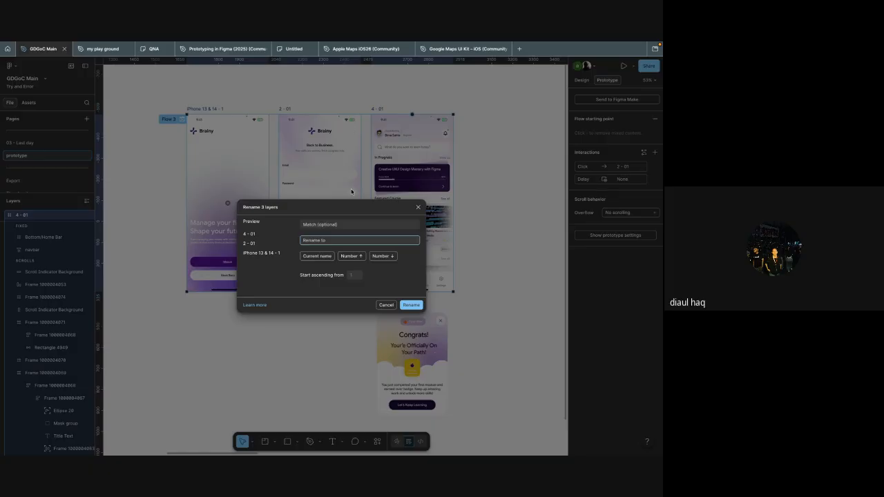
pyautogui.write('ipjpo')
pyautogui.write('hone -')
pyautogui.click(389, 256)
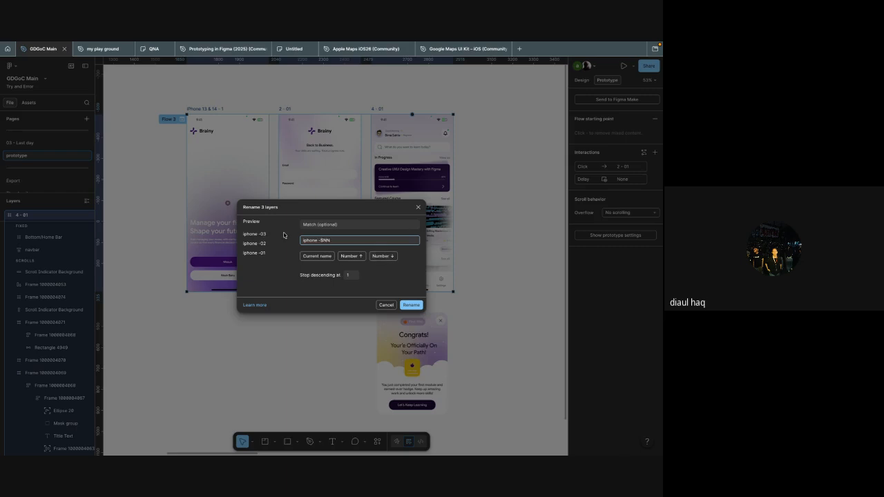
pyautogui.click(413, 305)
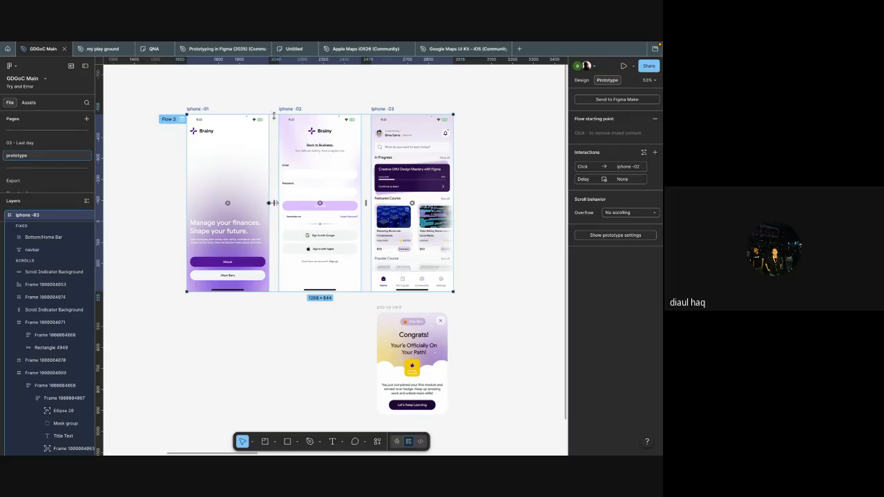
pyautogui.click(421, 96)
# Step: Remove the Flow 3 starting point from the iphone -01 frame while keeping the frame itself
pyautogui.hscroll(-2, 306, 186)
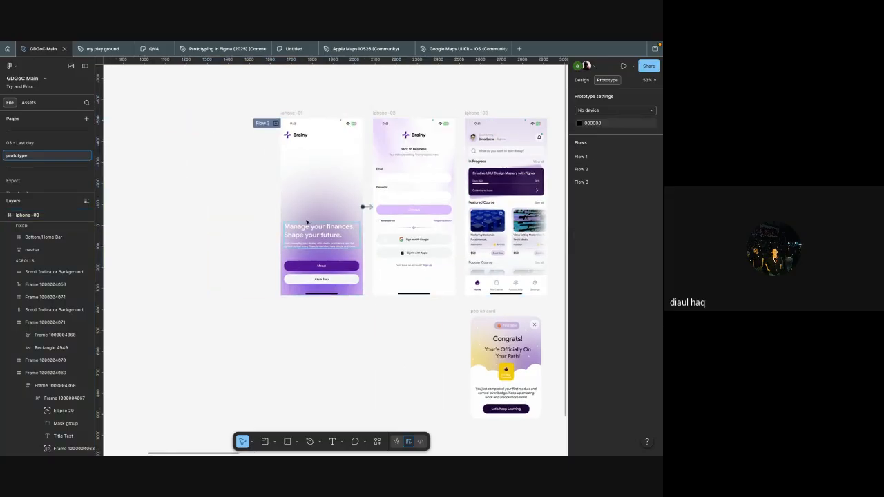
pyautogui.scroll(-4, 307, 223)
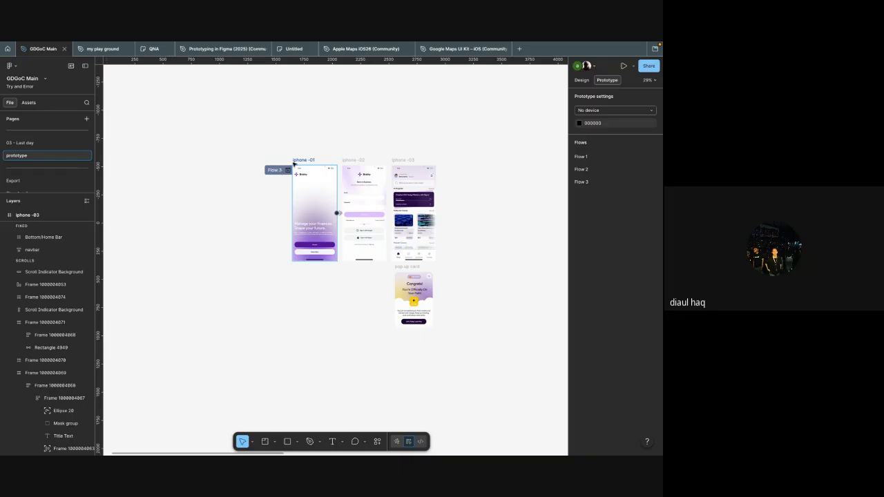
pyautogui.scroll(-3, 422, 113)
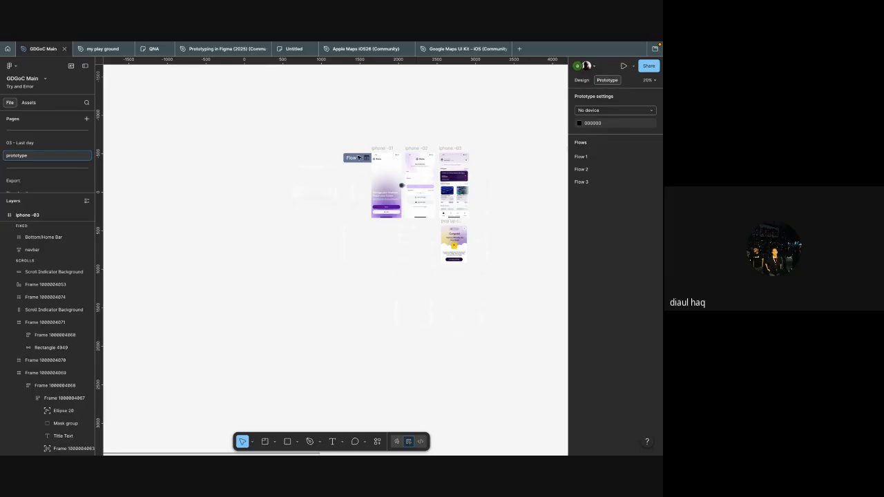
pyautogui.click(358, 159)
pyautogui.press('Delete')
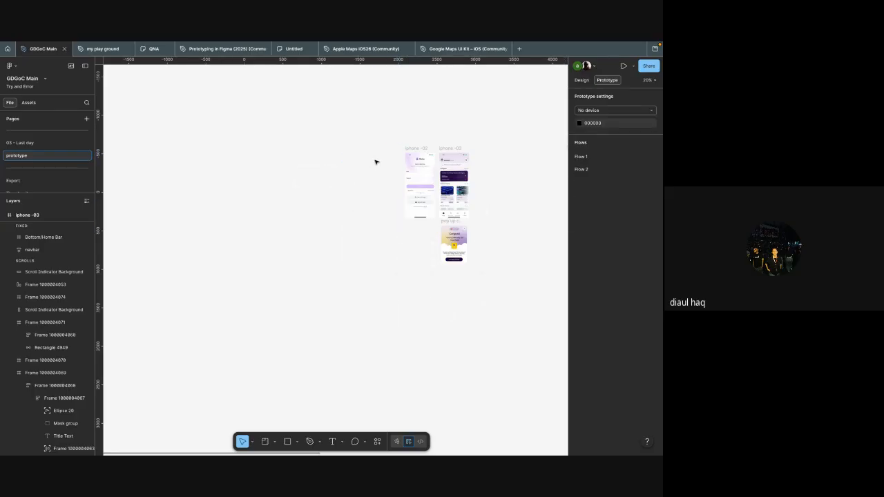
pyautogui.hotkey('ctrl', 'z')
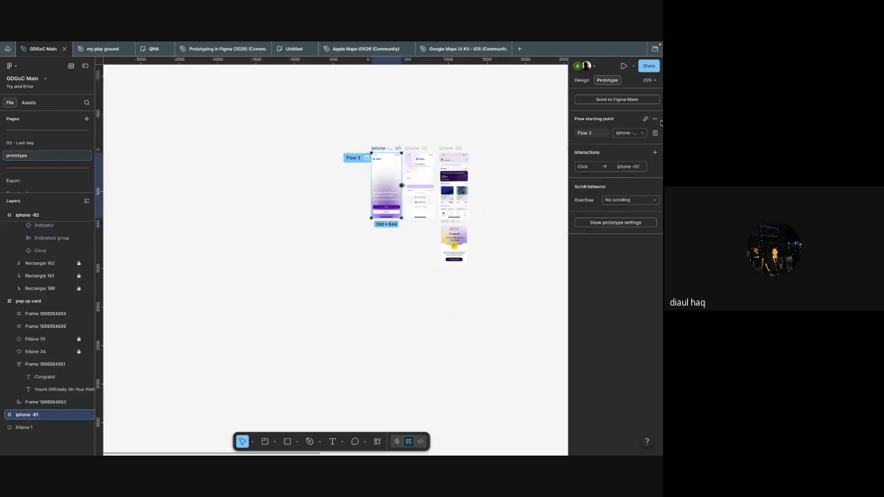
pyautogui.click(382, 301)
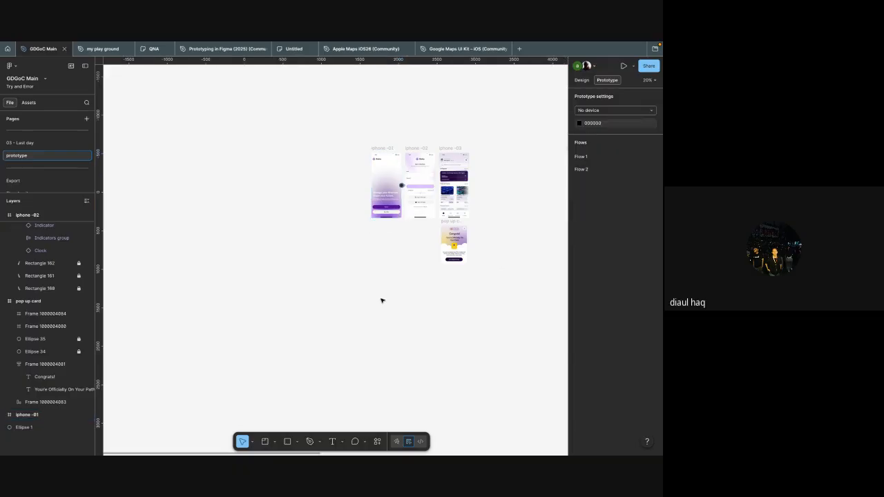
# Step: Preview the iphone -01 frame in the inline prototype window without a device frame, and close the preview
pyautogui.hotkey('shift', 'e')
pyautogui.hotkey('shift', 'e')
pyautogui.hscroll(-2, 402, 290)
pyautogui.click(402, 193)
pyautogui.scroll(5, 428, 190)
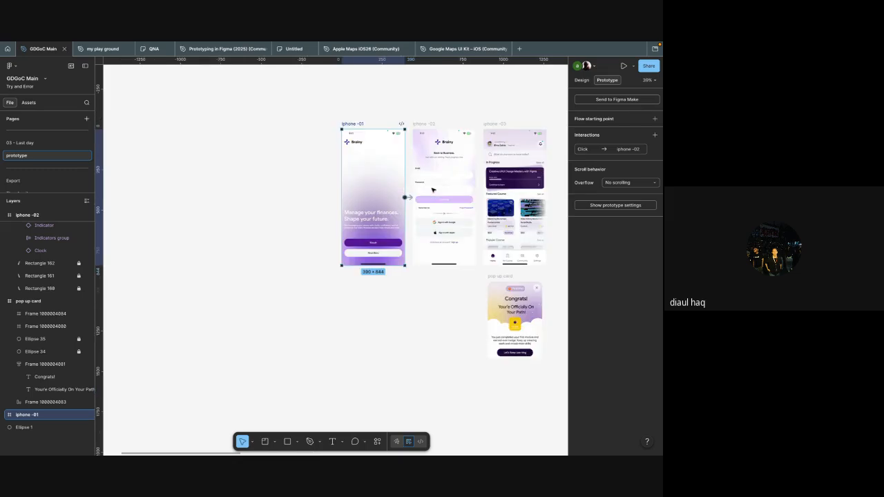
pyautogui.hscroll(-2, 434, 189)
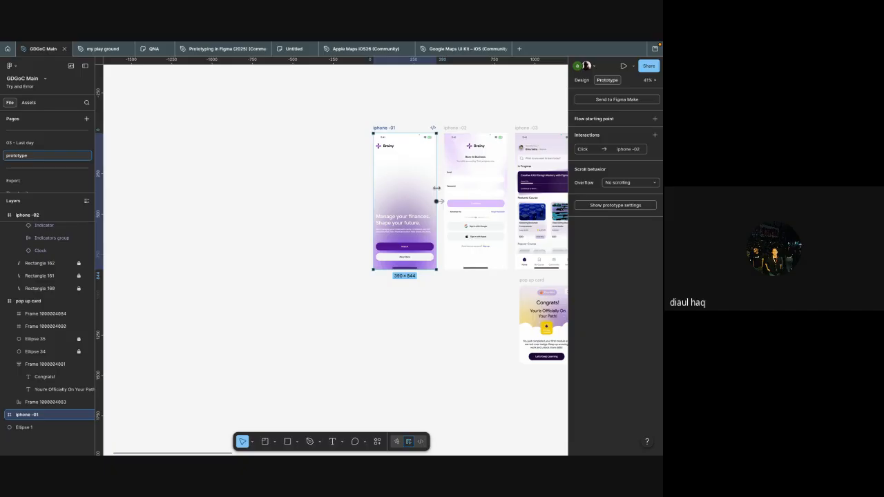
pyautogui.hotkey('shift', 'space')
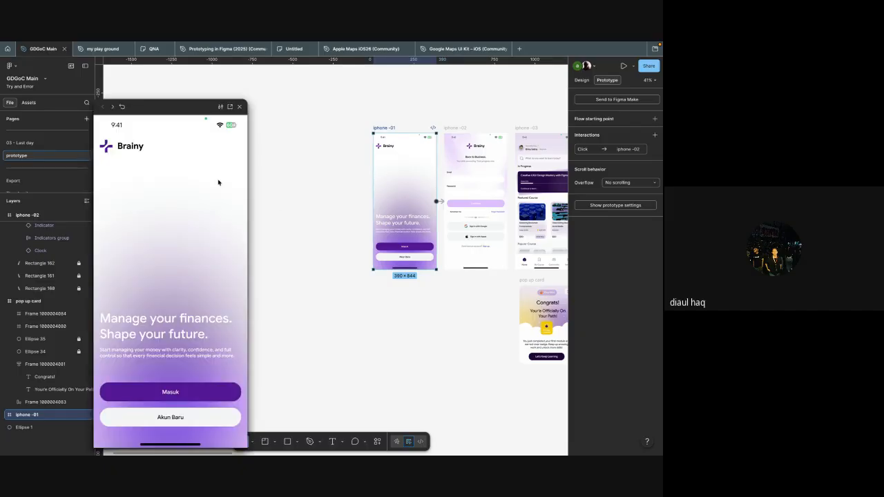
pyautogui.moveTo(167, 107); pyautogui.dragTo(192, 64)
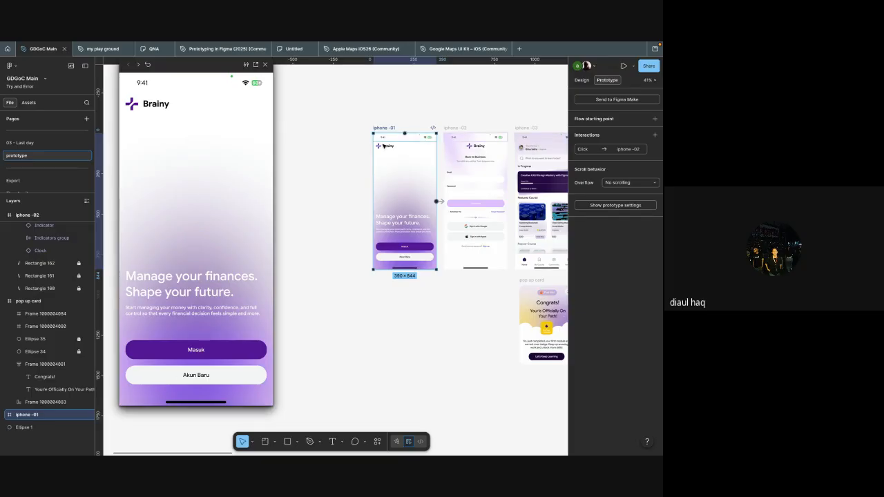
pyautogui.click(269, 65)
pyautogui.click(306, 138)
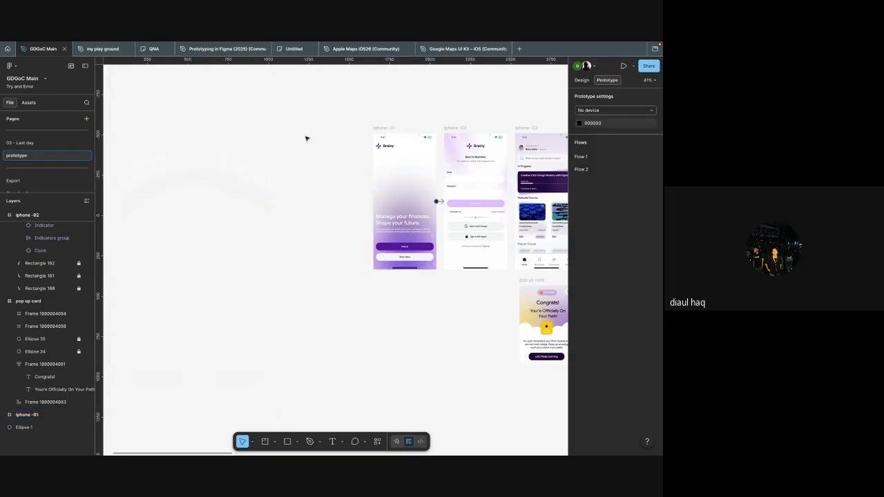
# Step: Check the iphone -01 frame's size and set the prototype device to the matching iPhone 13
pyautogui.click(615, 122)
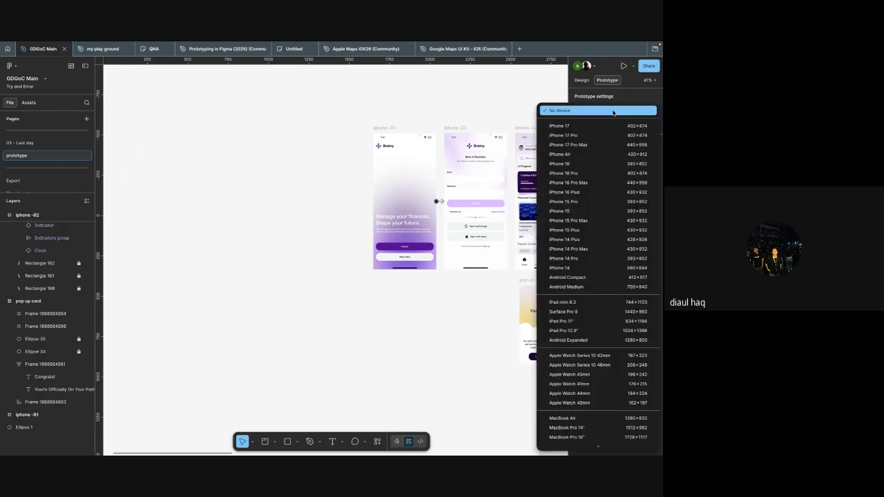
pyautogui.click(388, 129)
pyautogui.scroll(5, 405, 300)
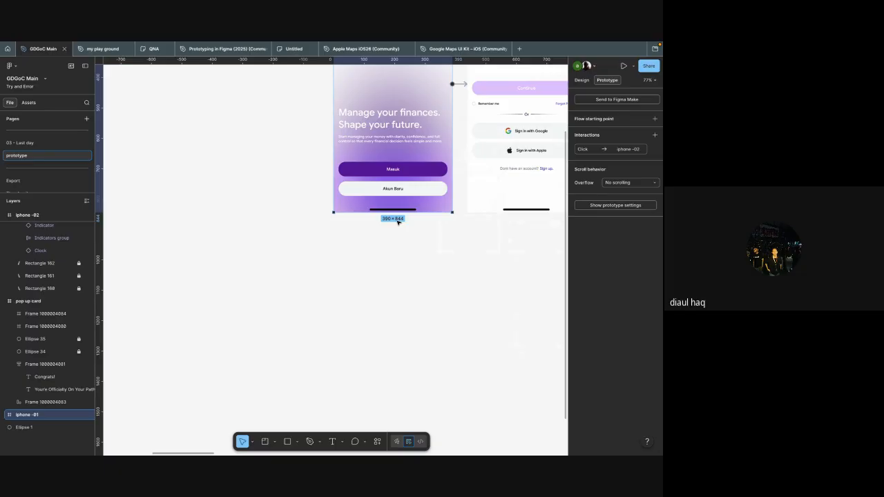
pyautogui.scroll(-5, 279, 238)
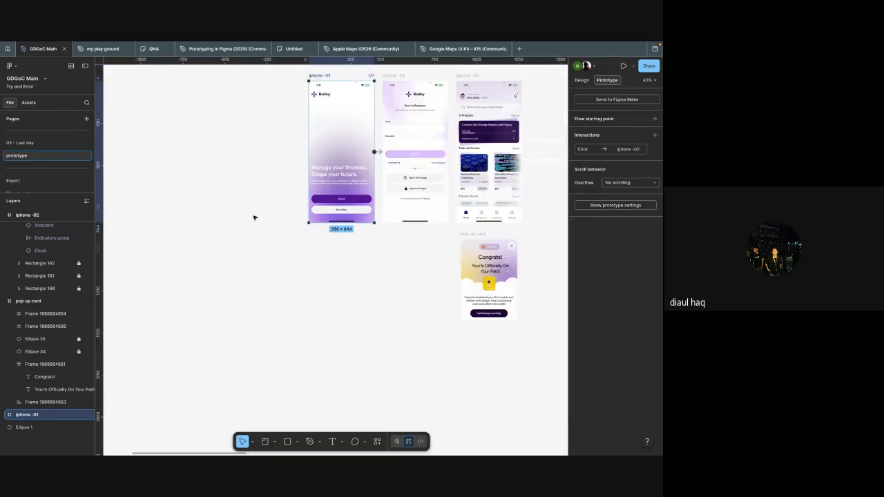
pyautogui.click(255, 218)
pyautogui.hscroll(-2, 254, 219)
pyautogui.click(594, 112)
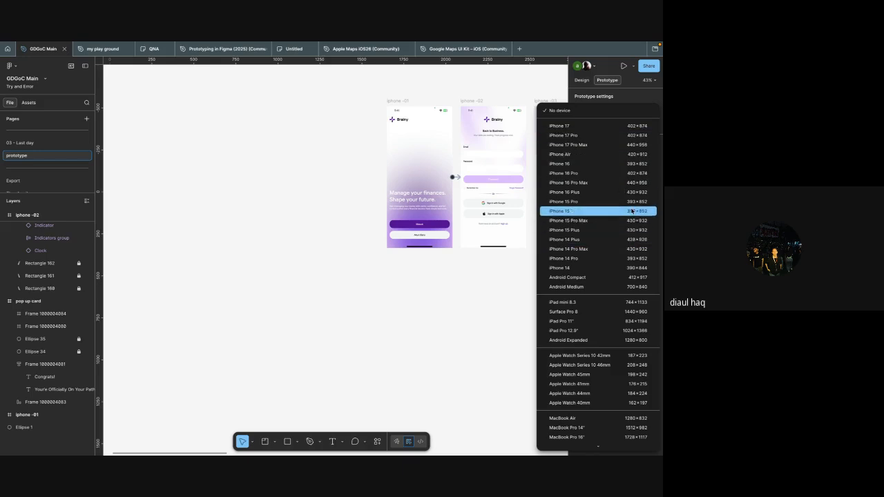
pyautogui.scroll(-3, 632, 268)
pyautogui.scroll(-4, 631, 268)
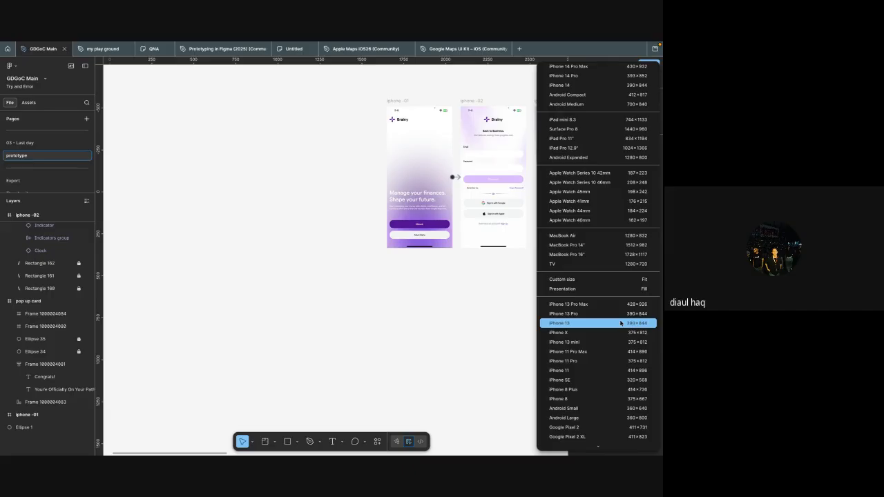
pyautogui.click(571, 324)
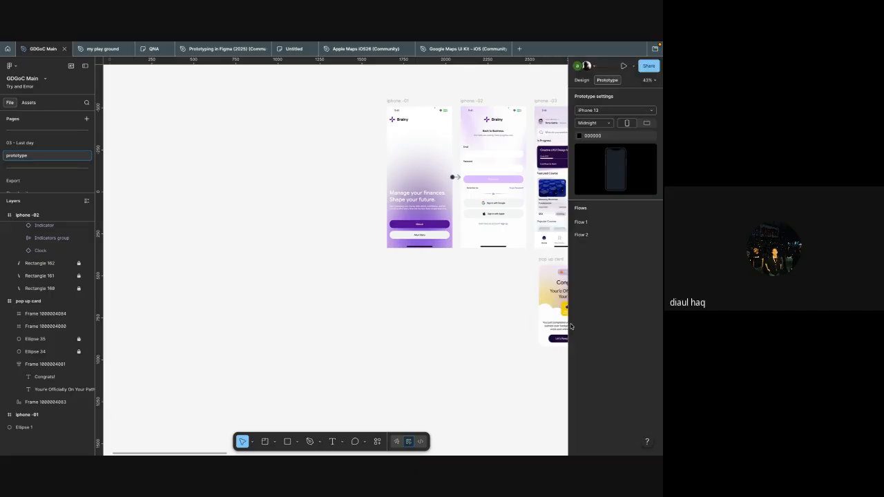
# Step: Change the prototype background to the bright purple from the colours used on this page
pyautogui.click(580, 136)
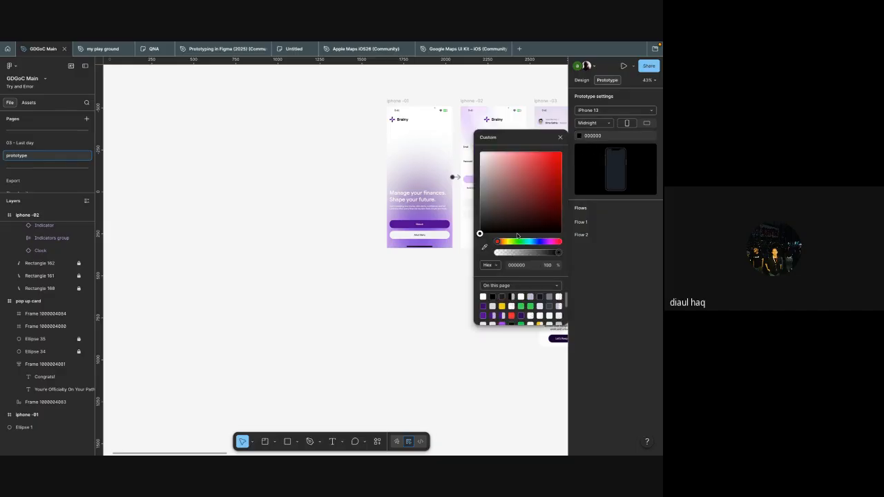
pyautogui.scroll(-2, 490, 309)
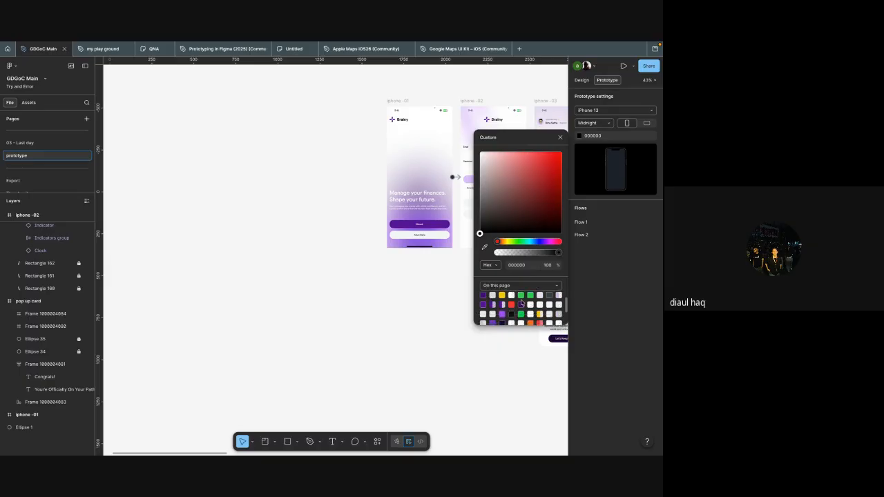
pyautogui.click(502, 312)
pyautogui.click(613, 265)
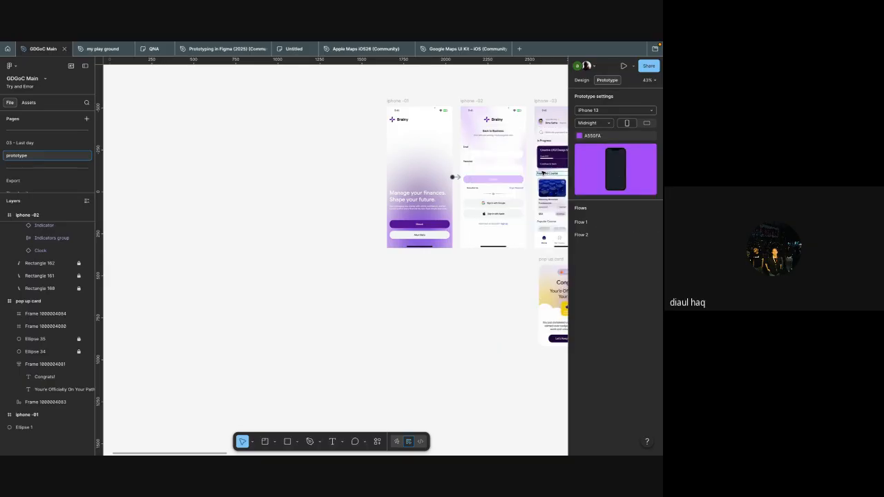
# Step: Set the iPhone 13 prototype device's model colour to Red
pyautogui.hscroll(1, 455, 170)
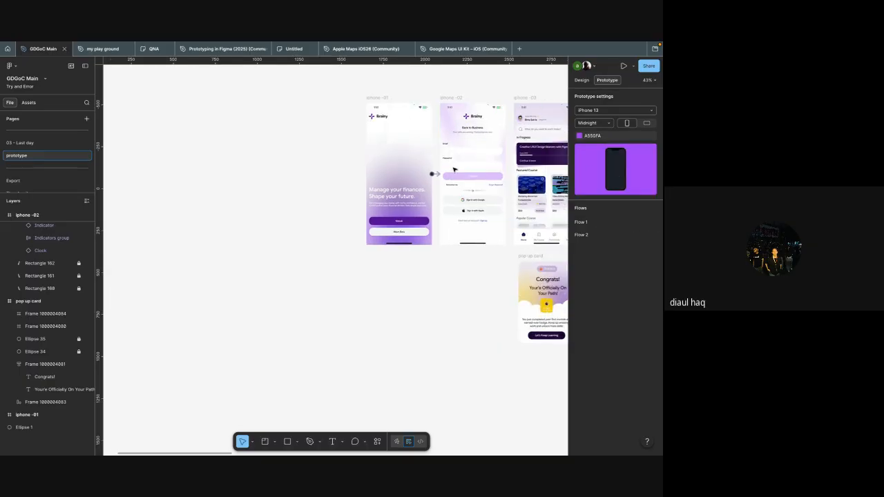
pyautogui.click(593, 123)
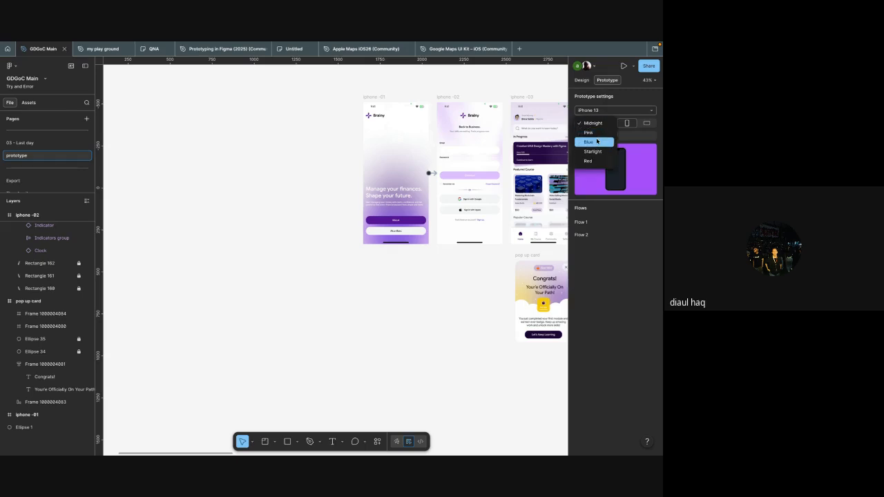
pyautogui.click(595, 160)
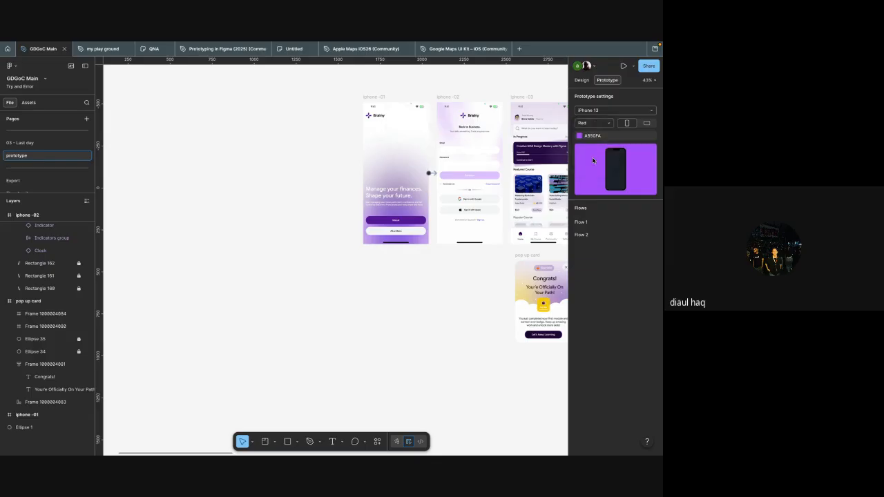
# Step: Preview the iphone -01 frame in the inline prototype window with the Red iPhone 13 device, and close the preview
pyautogui.hscroll(-3, 445, 287)
pyautogui.scroll(-2, 446, 286)
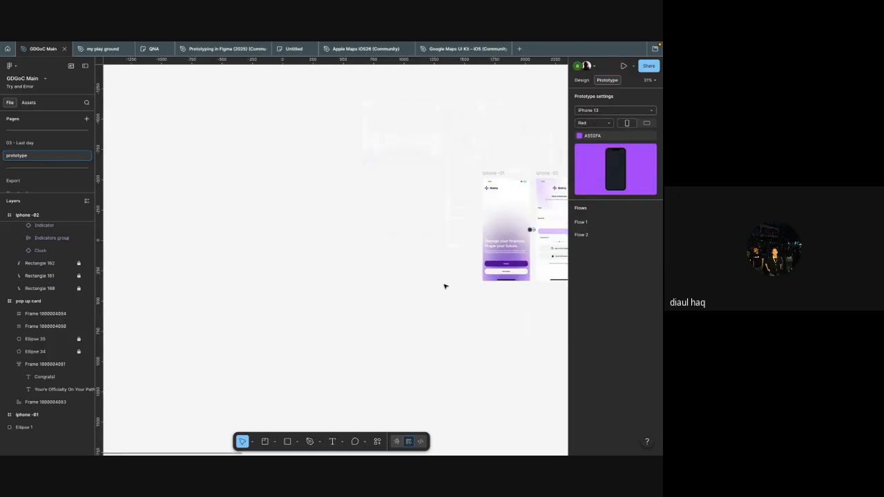
pyautogui.click(505, 174)
pyautogui.scroll(5, 499, 171)
pyautogui.hotkey('shift', 'space')
pyautogui.hotkey('ctrl', 'w')
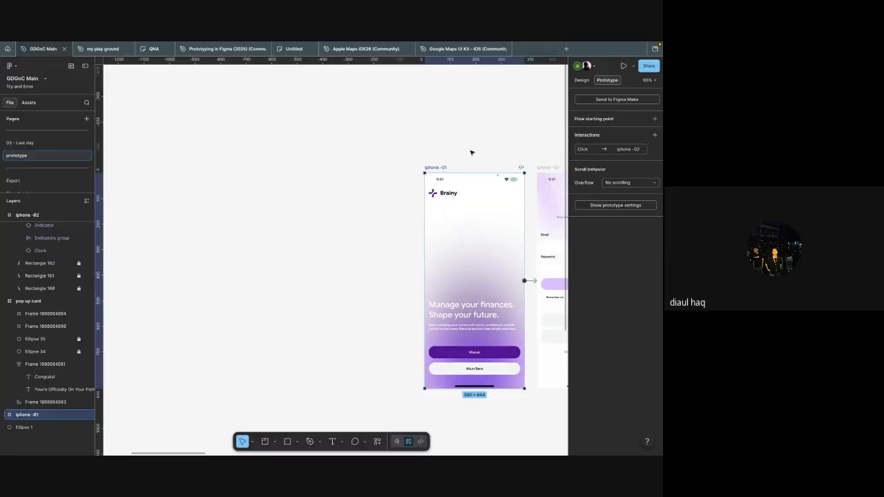
pyautogui.hotkey('shift', 'space')
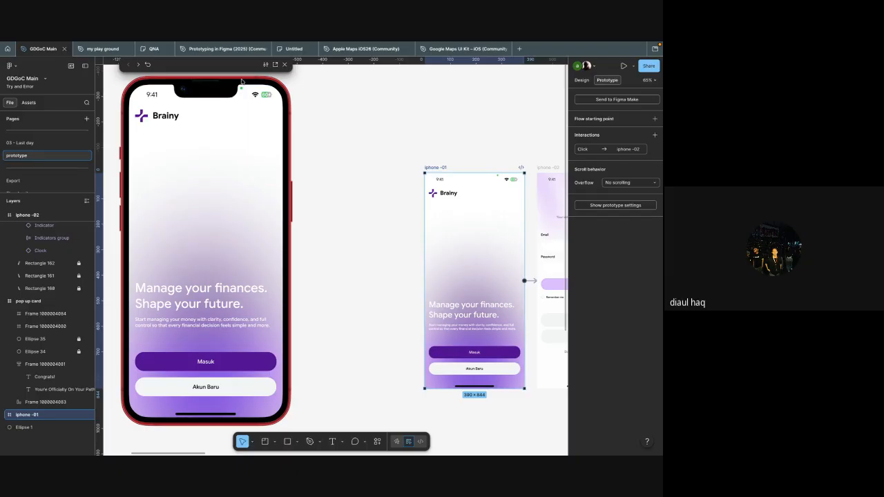
pyautogui.scroll(-1, 341, 114)
pyautogui.click(284, 65)
# Step: Present the iphone -01 prototype in the full presentation view, and close that view
pyautogui.hscroll(1, 314, 128)
pyautogui.hscroll(4, 314, 129)
pyautogui.scroll(-1, 315, 128)
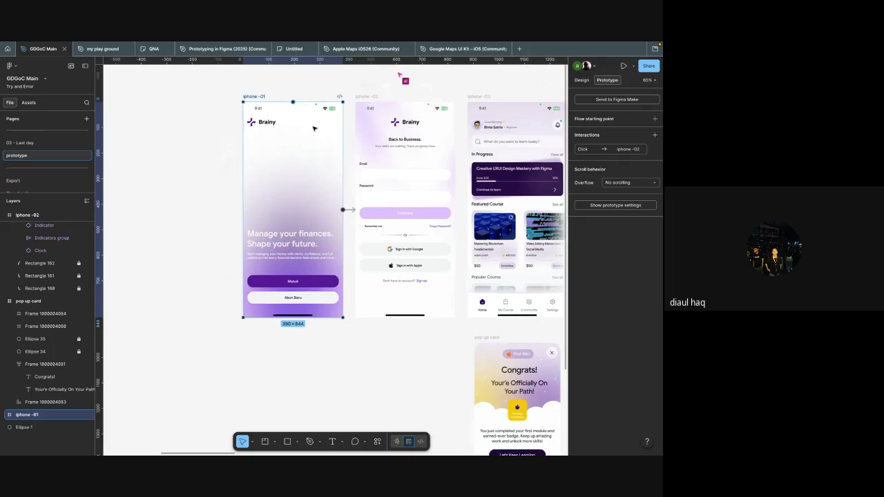
pyautogui.hotkey('ctrl', 'alt', 'Return')
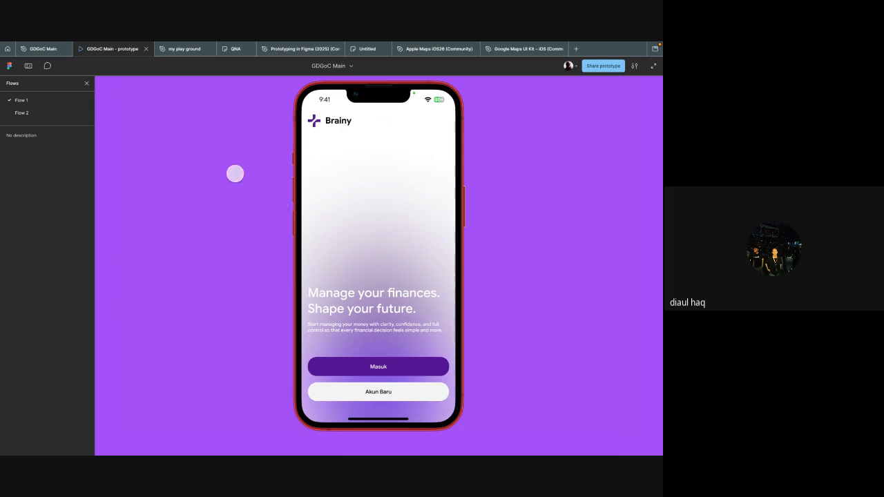
pyautogui.press('super+w')
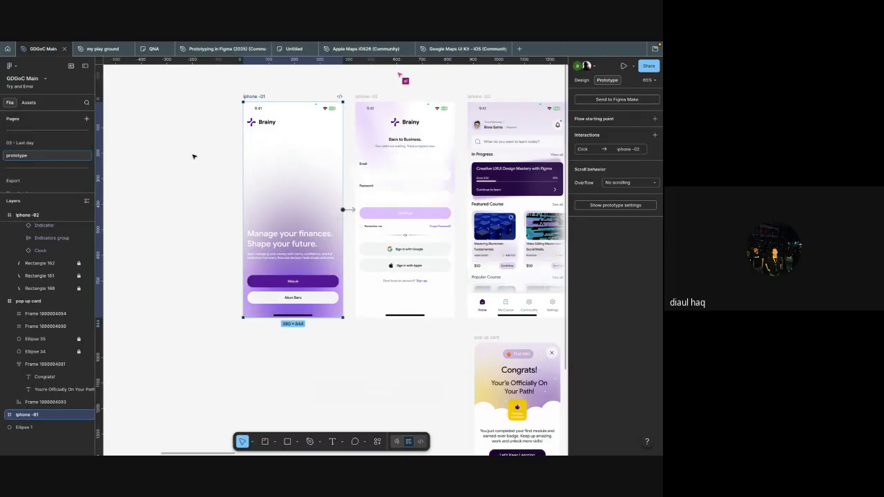
# Step: Duplicate the iphone -01 frame to its left and delete the copy's click interaction to iphone -02
pyautogui.scroll(1, 263, 199)
pyautogui.hscroll(-2, 265, 247)
pyautogui.scroll(-3, 265, 247)
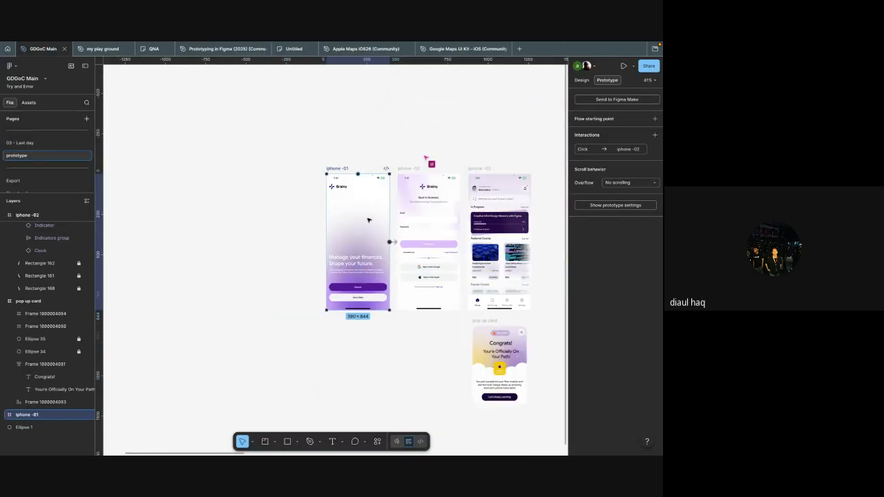
pyautogui.click(393, 225)
pyautogui.moveTo(365, 220); pyautogui.dragTo(287, 221)
pyautogui.scroll(5, 310, 246)
pyautogui.click(327, 238)
pyautogui.press('Delete')
pyautogui.scroll(-4, 519, 236)
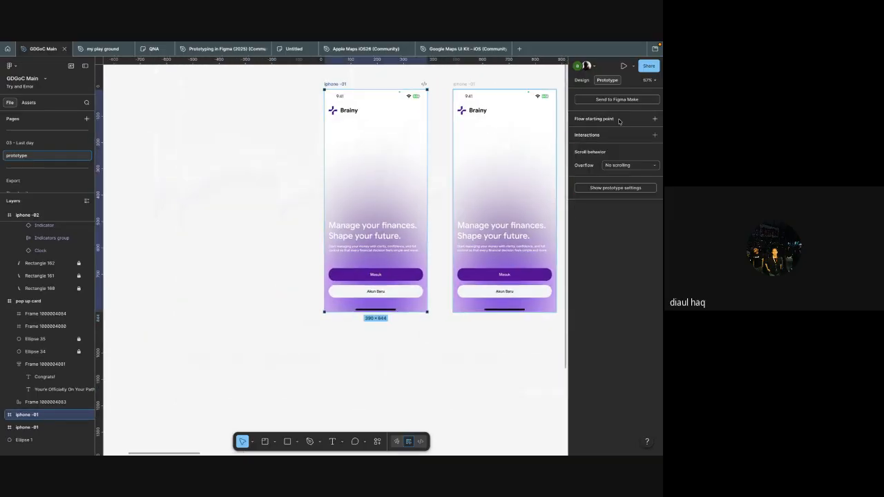
# Step: Add a flow starting point to the duplicated iphone -01 frame
pyautogui.click(655, 118)
pyautogui.scroll(-3, 340, 105)
pyautogui.scroll(-1, 341, 101)
pyautogui.click(322, 279)
pyautogui.scroll(-3, 269, 178)
pyautogui.scroll(-2, 324, 230)
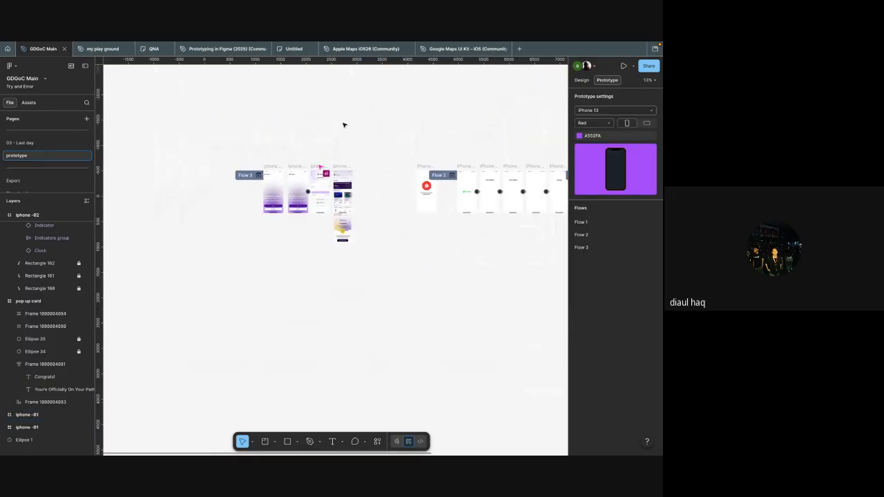
# Step: Remove the Flow 2 and Flow 1 starting points from the other frames on the page
pyautogui.scroll(-2, 366, 193)
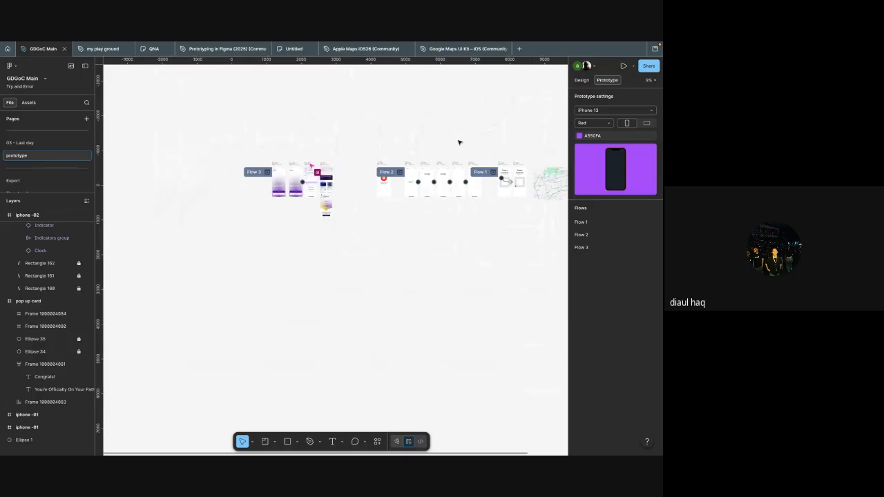
pyautogui.scroll(2, 408, 169)
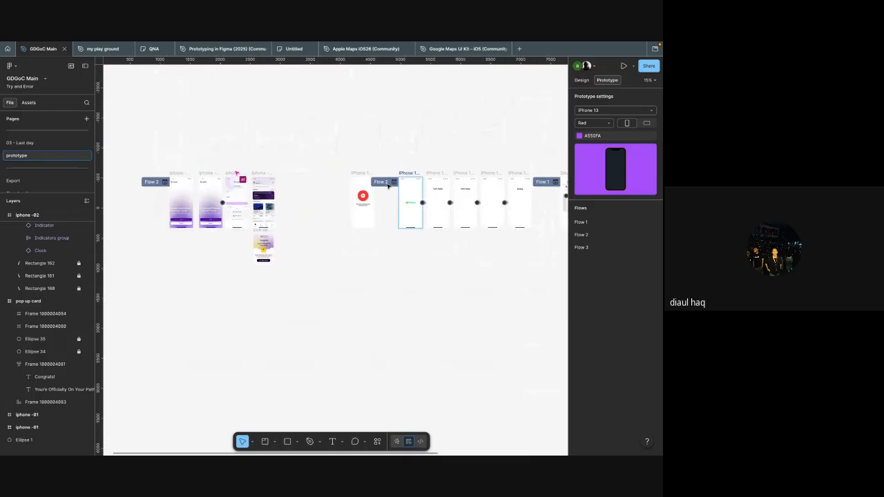
pyautogui.click(407, 193)
pyautogui.click(654, 120)
pyautogui.click(482, 138)
pyautogui.hscroll(3, 482, 138)
pyautogui.click(370, 179)
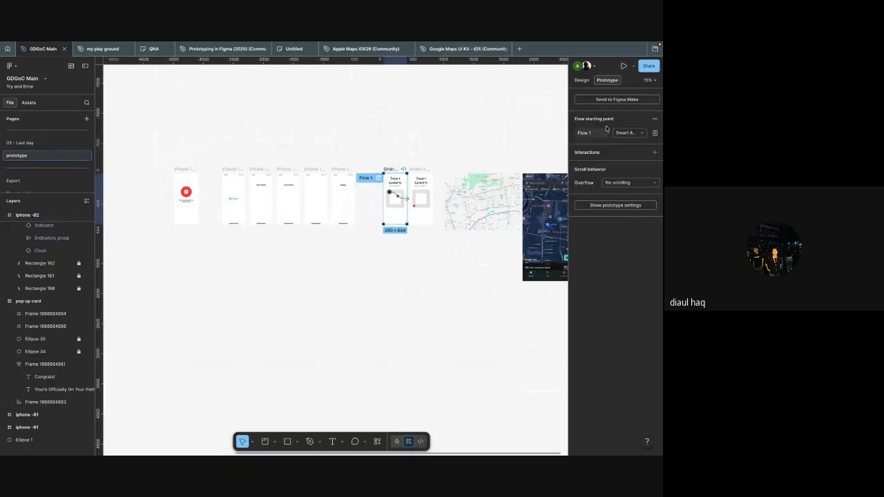
pyautogui.click(654, 119)
pyautogui.click(412, 151)
pyautogui.hscroll(-5, 413, 150)
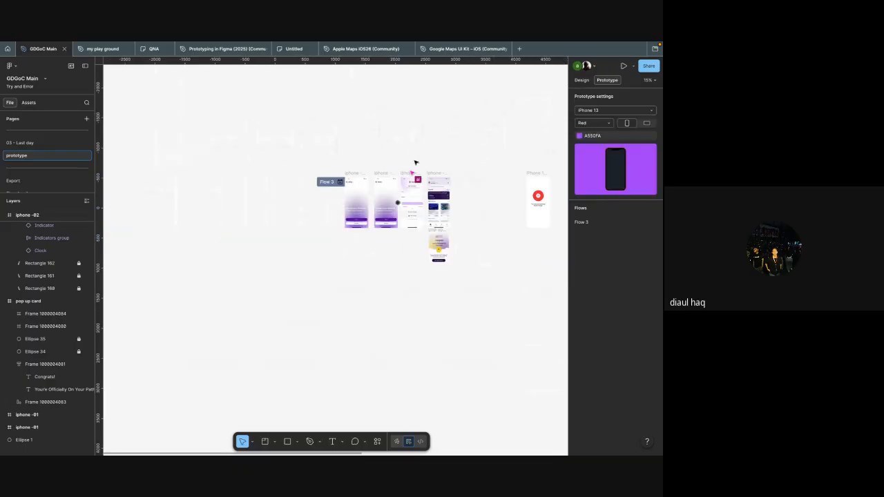
# Step: Rename the duplicated iphone -01 frame's Flow 3 starting point as Flow 1
pyautogui.click(328, 182)
pyautogui.click(584, 135)
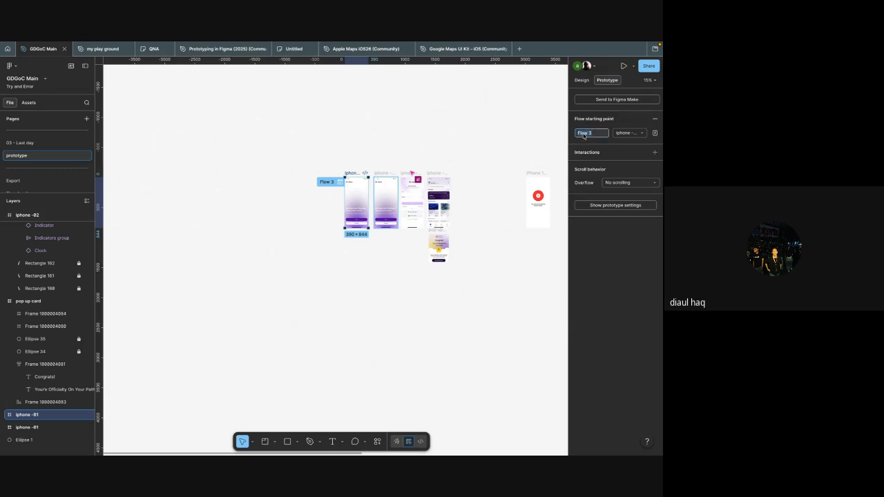
pyautogui.click(593, 137)
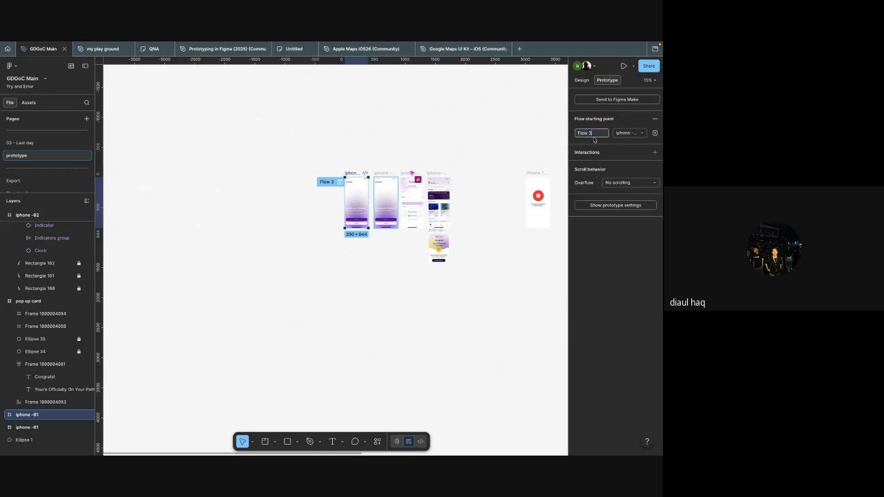
pyautogui.click(468, 258)
pyautogui.scroll(-3, 468, 257)
pyautogui.hscroll(3, 401, 266)
pyautogui.scroll(-2, 401, 266)
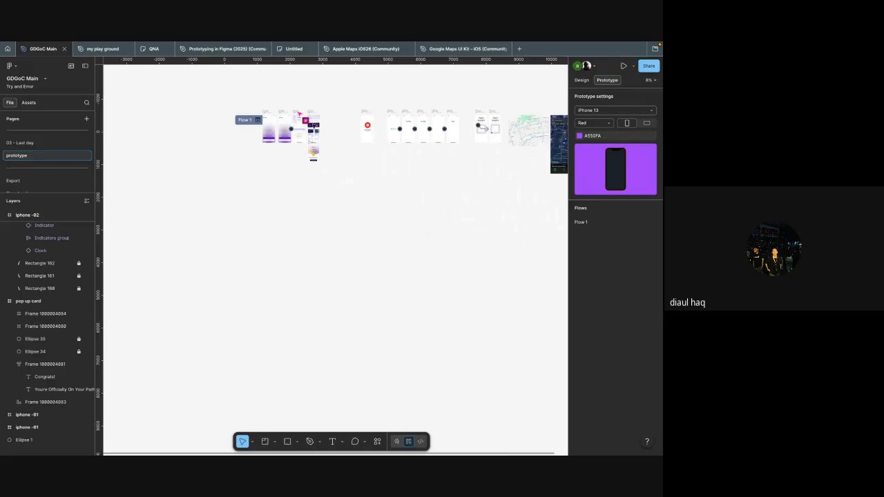
pyautogui.scroll(-2, 339, 205)
pyautogui.hscroll(1, 339, 205)
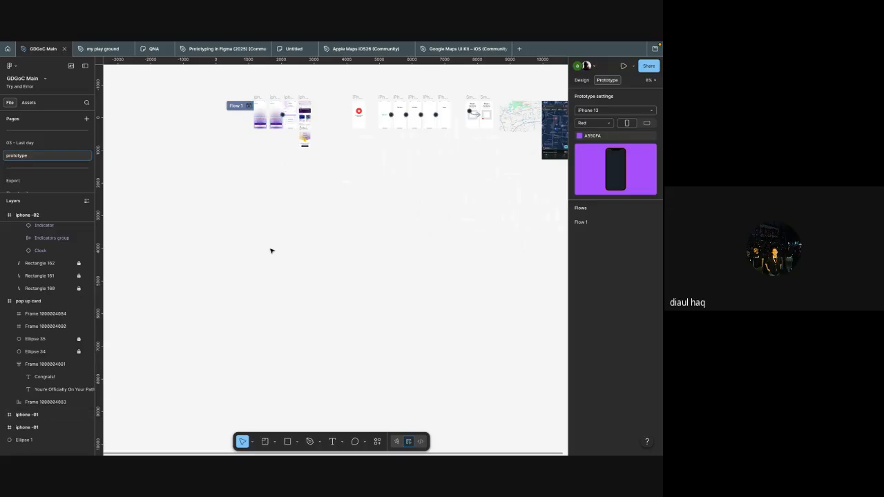
# Step: Present Flow 1 in the full presentation view and return to the Brainy frames in the design file
pyautogui.hotkey('ctrl', 'alt', 'Return')
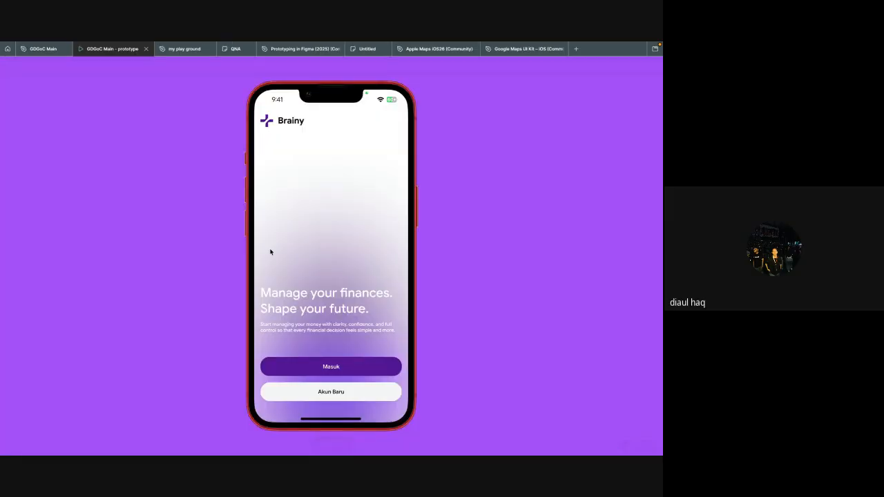
pyautogui.press('super+w')
pyautogui.scroll(1, 269, 205)
pyautogui.scroll(5, 269, 205)
pyautogui.scroll(3, 221, 131)
pyautogui.hscroll(-1, 221, 132)
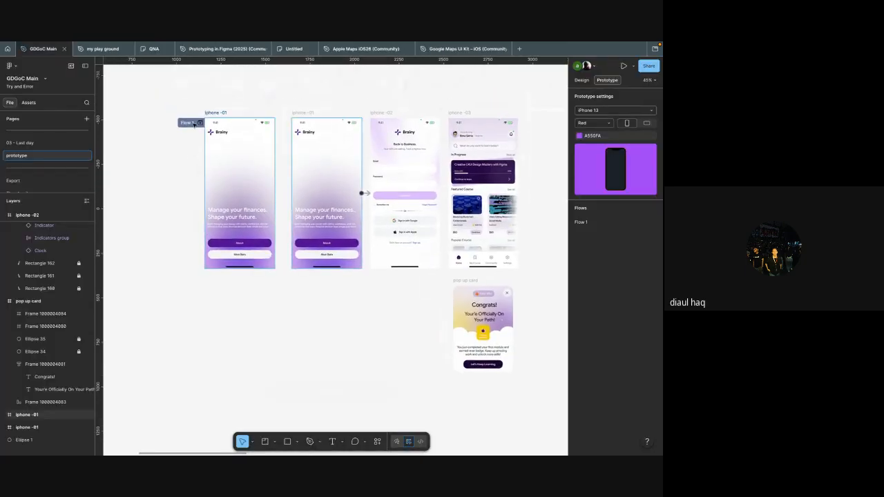
# Step: Preview Flow 1 inline from its starting point on the duplicated iphone -01 frame, and close the preview
pyautogui.click(193, 124)
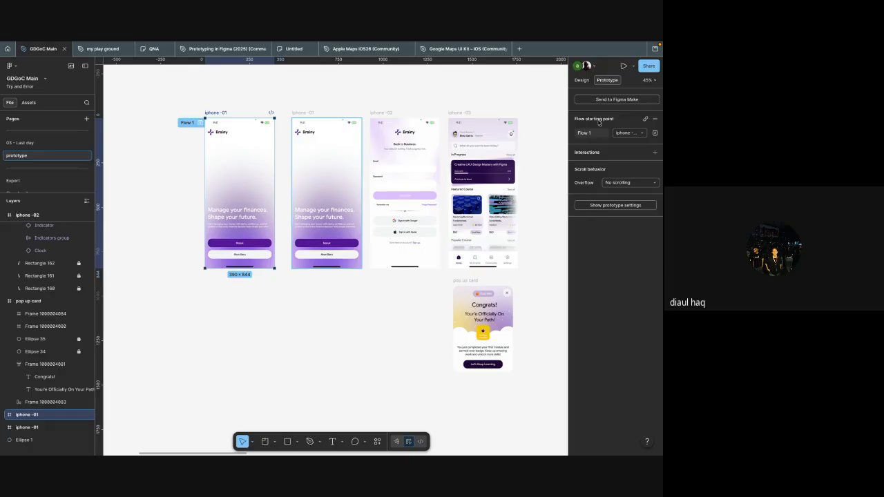
pyautogui.click(351, 102)
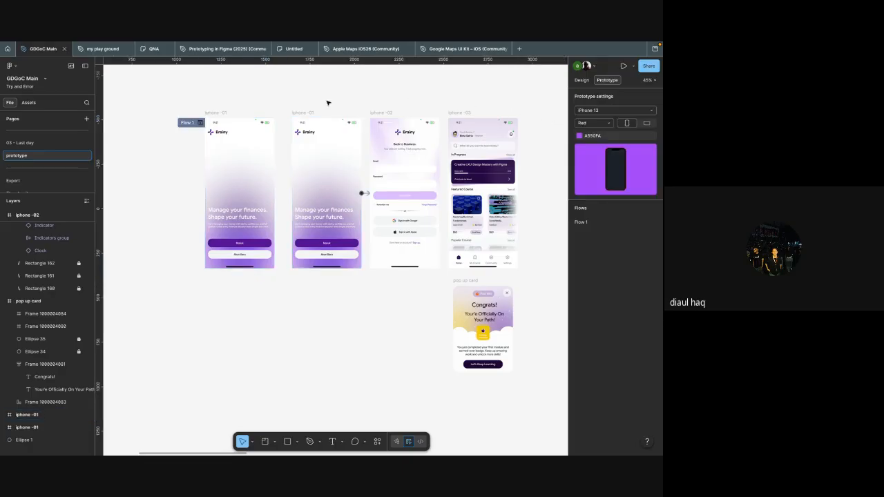
pyautogui.click(200, 123)
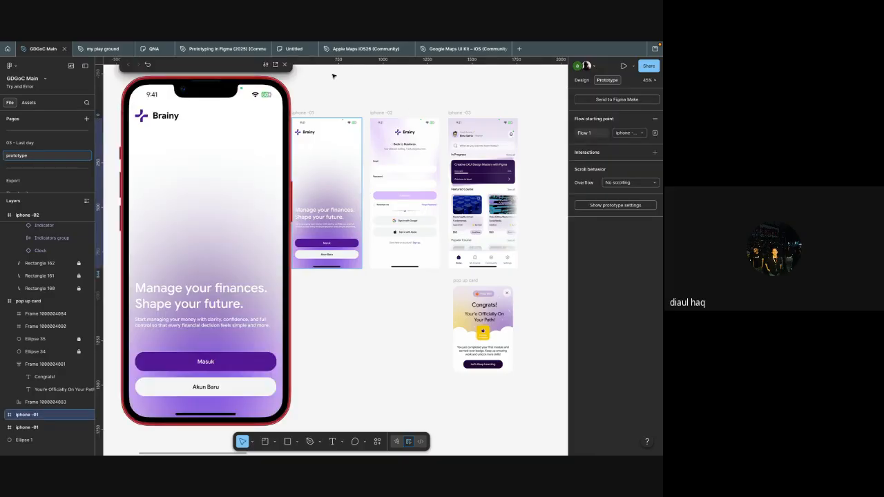
pyautogui.click(284, 64)
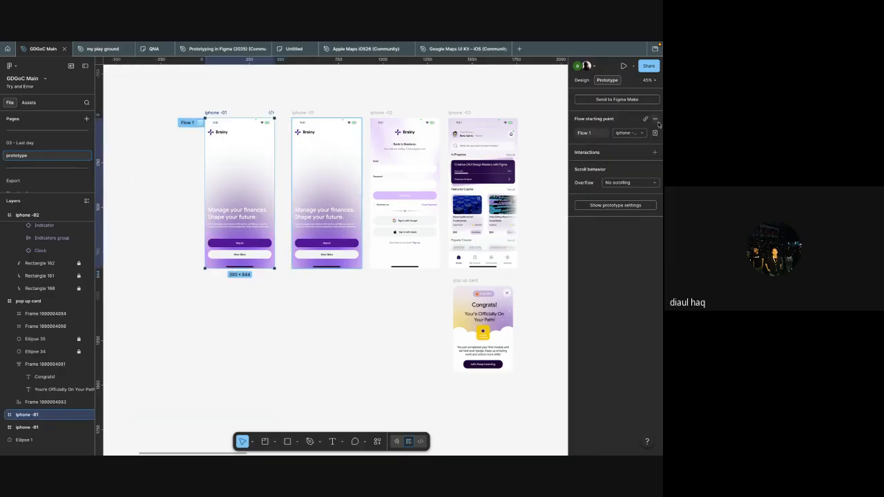
# Step: Remove the Flow 1 starting point from the duplicated iphone -01 frame
pyautogui.click(420, 81)
pyautogui.scroll(3, 390, 166)
pyautogui.scroll(3, 388, 183)
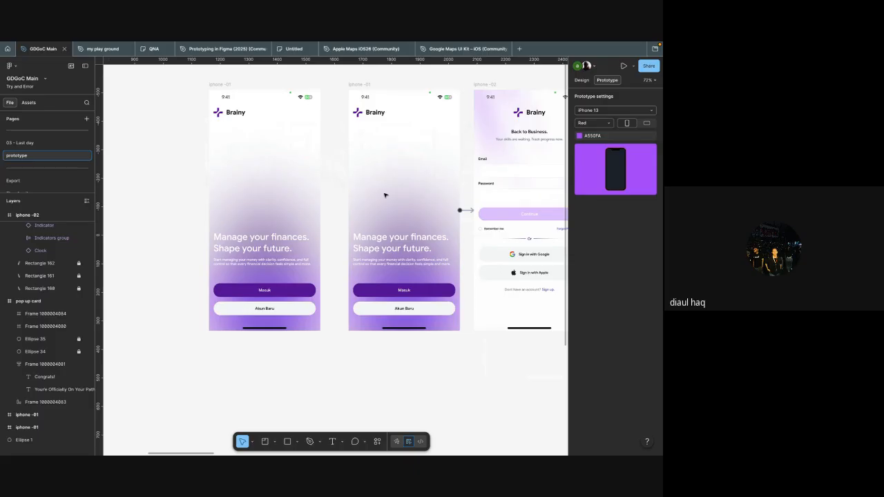
# Step: Nudge the duplicated iphone -01 frame to the right, closer to the original frame
pyautogui.click(386, 194)
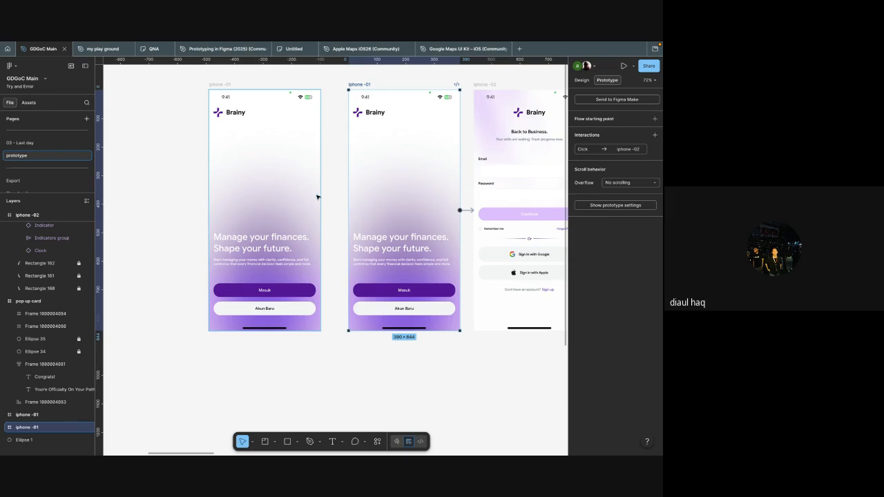
pyautogui.click(328, 172)
pyautogui.click(290, 196)
pyautogui.hotkey('shift', 'Right')
pyautogui.hotkey('shift', 'Right')
pyautogui.hotkey('shift', 'Right')
pyautogui.hotkey('shift', 'Right')
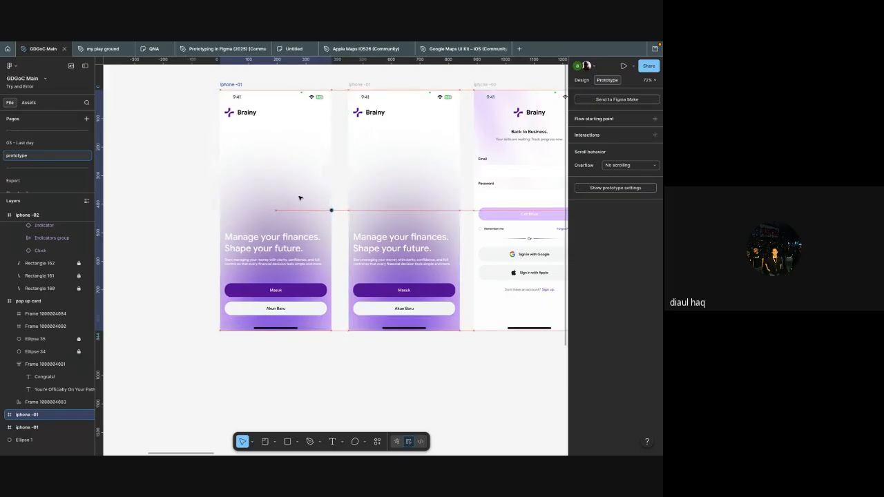
pyautogui.click(339, 174)
pyautogui.rightClick(339, 172)
pyautogui.click(356, 89)
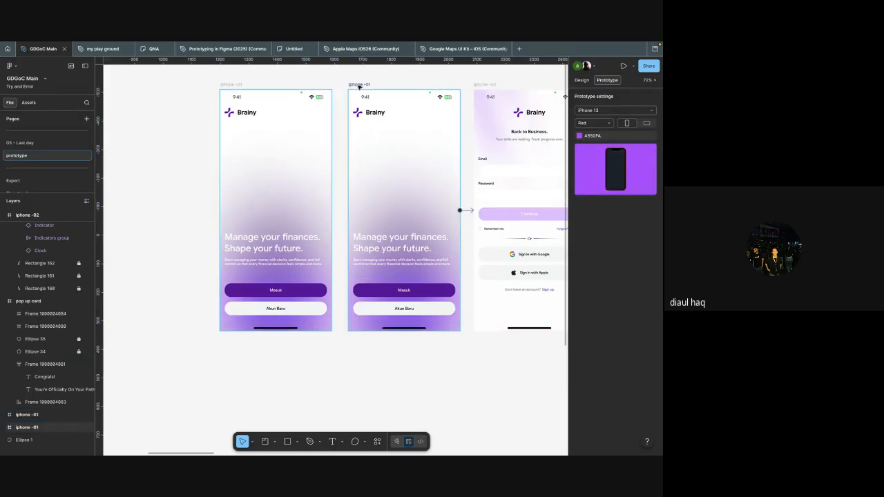
# Step: Expand the duplicated iphone -01 frame's layers and select its Group 2 gradient
pyautogui.click(312, 202)
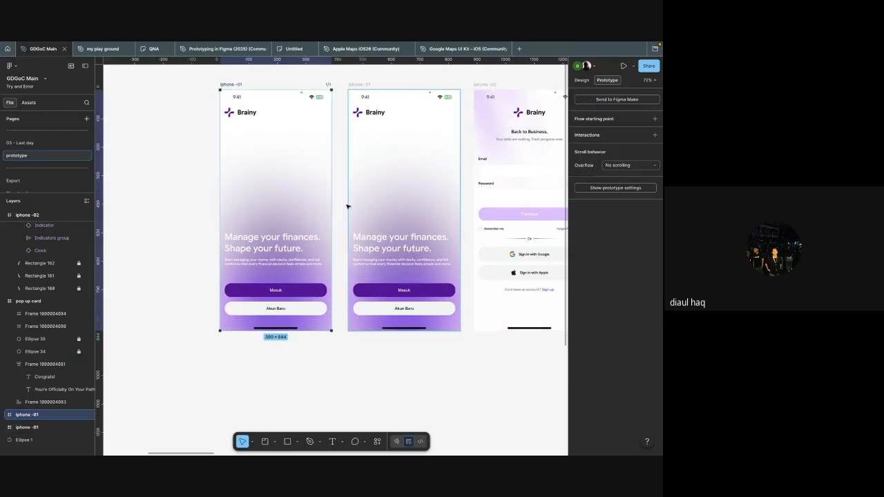
pyautogui.scroll(-2, 342, 287)
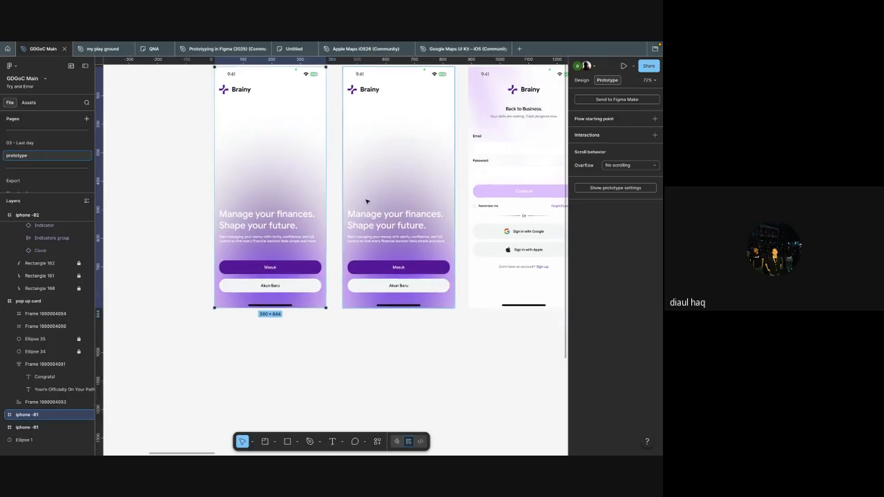
pyautogui.click(293, 211)
pyautogui.click(295, 161)
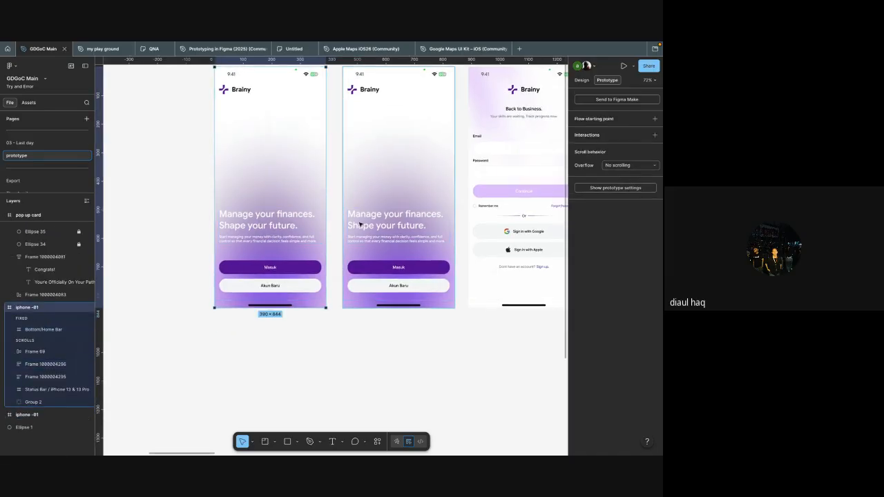
pyautogui.scroll(3, 268, 209)
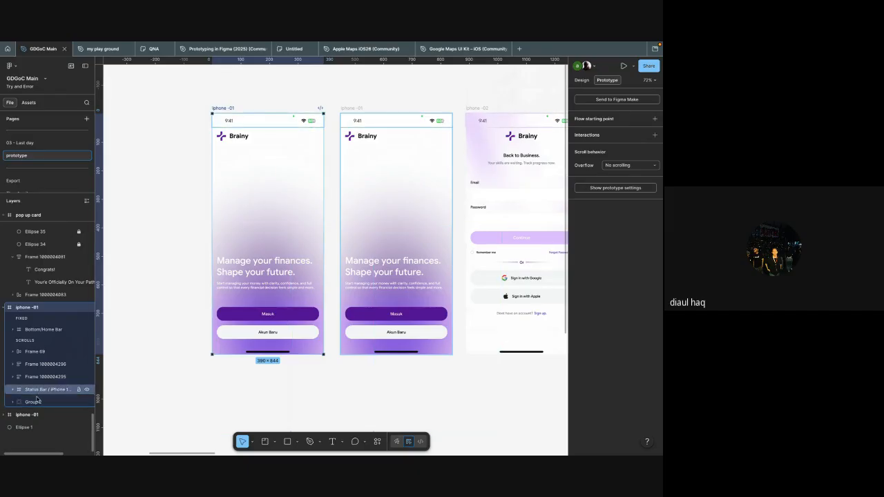
pyautogui.click(31, 402)
pyautogui.scroll(-5, 206, 308)
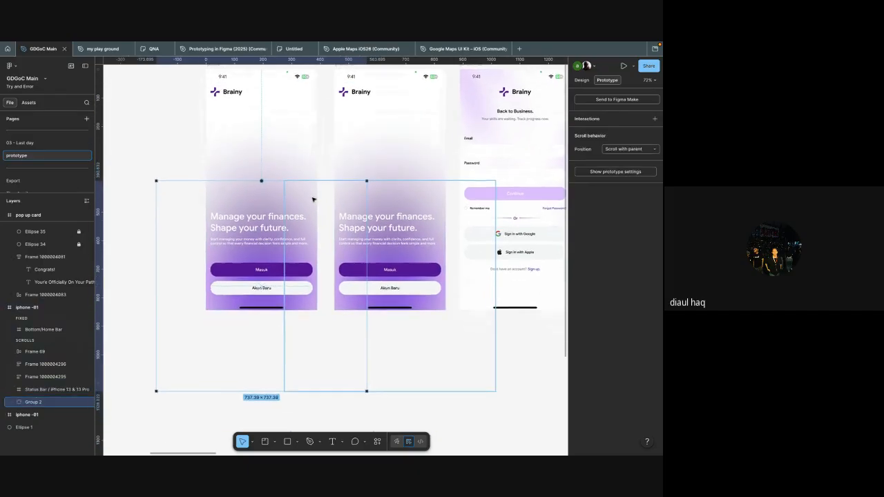
# Step: Move the duplicated iphone -01 frame further left, leaving a wider gap before the original frame
pyautogui.click(319, 144)
pyautogui.hscroll(-2, 319, 144)
pyautogui.moveTo(319, 91); pyautogui.dragTo(254, 93)
pyautogui.click(347, 158)
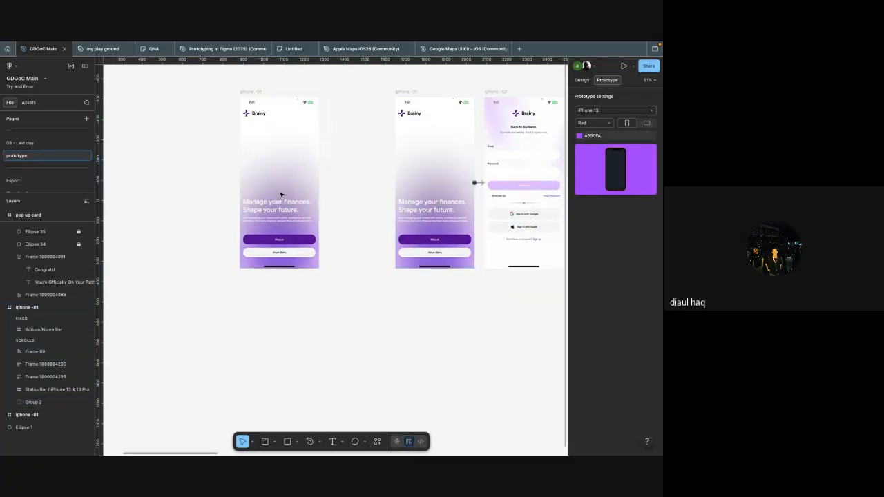
# Step: Try lowering the Group 2 gradient inside the duplicated iphone -01 frame, undoing each move
pyautogui.click(33, 402)
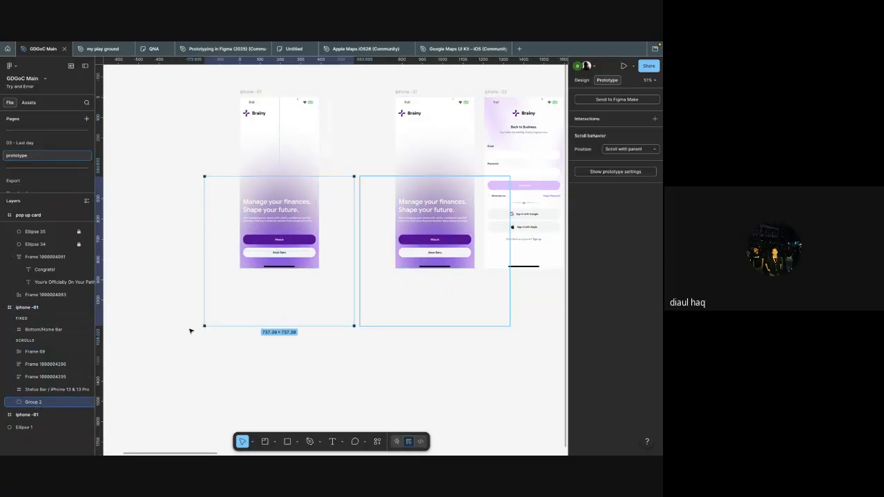
pyautogui.hscroll(1, 234, 310)
pyautogui.hscroll(-1, 234, 310)
pyautogui.scroll(1, 233, 310)
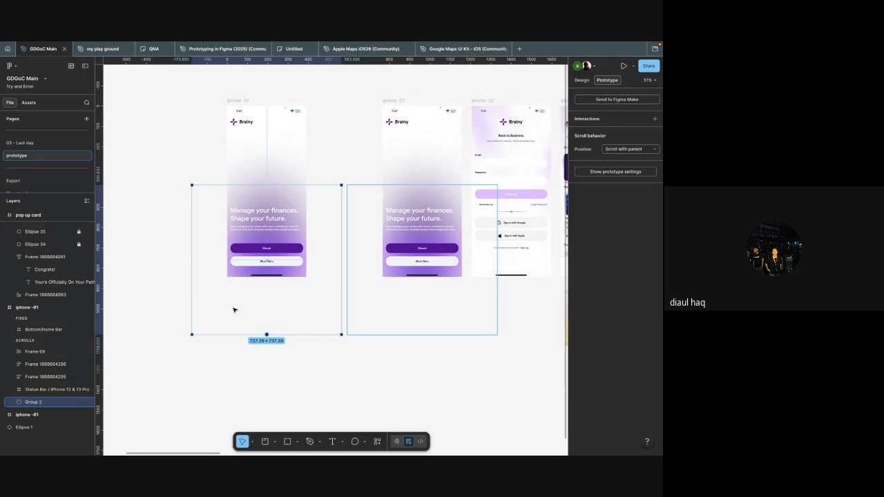
pyautogui.press('Down')
pyautogui.press('Down')
pyautogui.press('Down')
pyautogui.hotkey('shift', 'Down')
pyautogui.hotkey('shift', 'Down')
pyautogui.hotkey('shift', 'Down')
pyautogui.hotkey('shift', 'Down')
pyautogui.hotkey('shift', 'Down')
pyautogui.hotkey('shift', 'Down')
pyautogui.hotkey('shift', 'Down')
pyautogui.hotkey('shift', 'Down')
pyautogui.hotkey('shift', 'Down')
pyautogui.hotkey('shift', 'Down')
pyautogui.hotkey('shift', 'Down')
pyautogui.hotkey('shift', 'Down')
pyautogui.hotkey('shift', 'Down')
pyautogui.hotkey('shift', 'Down')
pyautogui.hotkey('shift', 'Down')
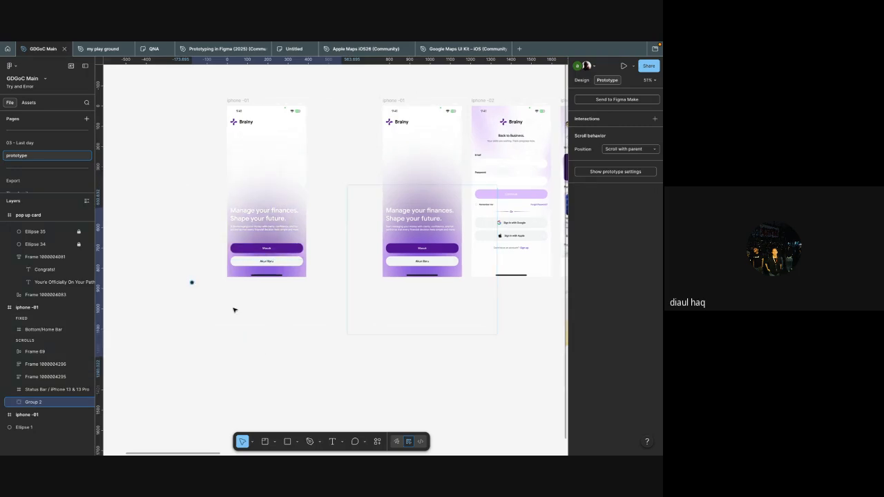
pyautogui.hotkey('shift', 'Down')
pyautogui.hotkey('shift', 'Down')
pyautogui.hotkey('shift', 'Down')
pyautogui.hotkey('shift', 'Down')
pyautogui.hotkey('shift', 'Down')
pyautogui.hotkey('shift', 'Down')
pyautogui.hotkey('shift', 'Down')
pyautogui.hotkey('shift', 'Down')
pyautogui.hotkey('shift', 'Down')
pyautogui.hotkey('shift', 'Down')
pyautogui.hotkey('shift', 'Down')
pyautogui.hotkey('shift', 'Down')
pyautogui.hotkey('shift', 'Down')
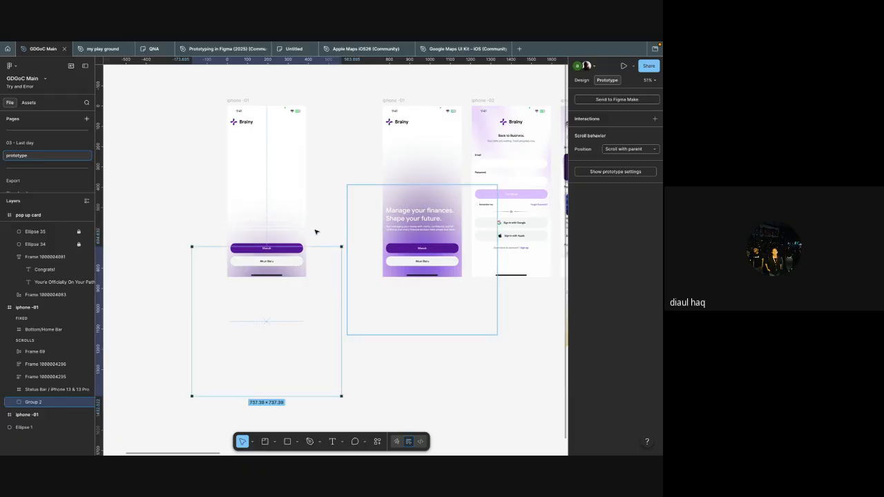
pyautogui.press('super+z')
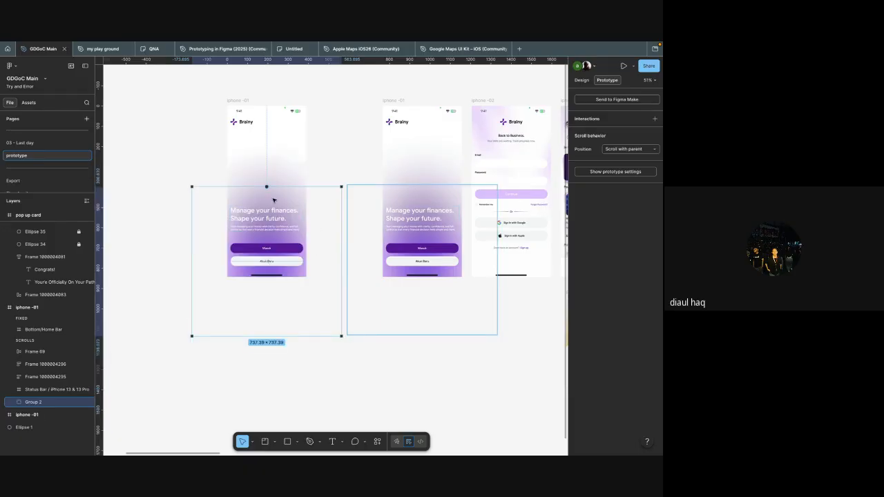
pyautogui.moveTo(275, 198); pyautogui.dragTo(277, 292)
pyautogui.press('super+z')
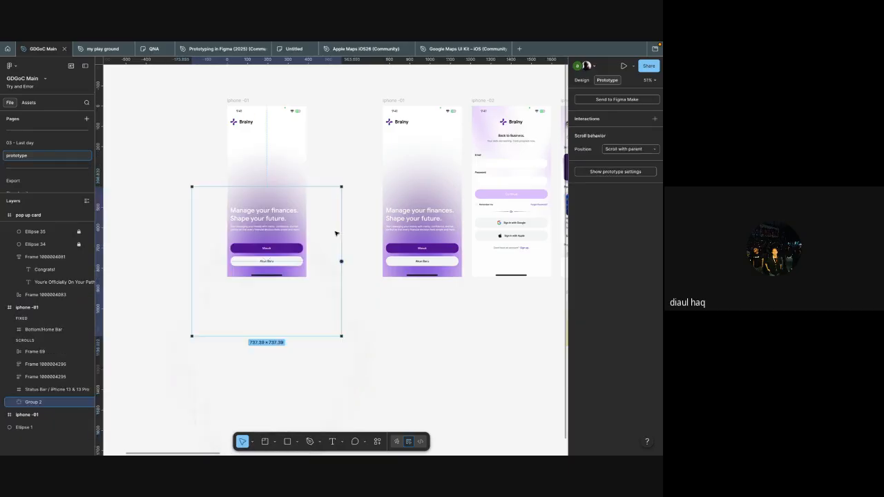
# Step: Move the Group 2 gradient straight down to Y 902.63, fully below the duplicated iphone -01 frame
pyautogui.hotkey('shift', 'Down')
pyautogui.hotkey('shift', 'Down')
pyautogui.hotkey('shift', 'Down')
pyautogui.hotkey('shift', 'Down')
pyautogui.hotkey('shift', 'Down')
pyautogui.hotkey('shift', 'Down')
pyautogui.hotkey('shift', 'Down')
pyautogui.hotkey('shift', 'Down')
pyautogui.hotkey('shift', 'Down')
pyautogui.hotkey('shift', 'Down')
pyautogui.hotkey('shift', 'Down')
pyautogui.hotkey('shift', 'Down')
pyautogui.hotkey('shift', 'Down')
pyautogui.hotkey('shift', 'Down')
pyautogui.hotkey('shift', 'Down')
pyautogui.hotkey('shift', 'Down')
pyautogui.hotkey('shift', 'Down')
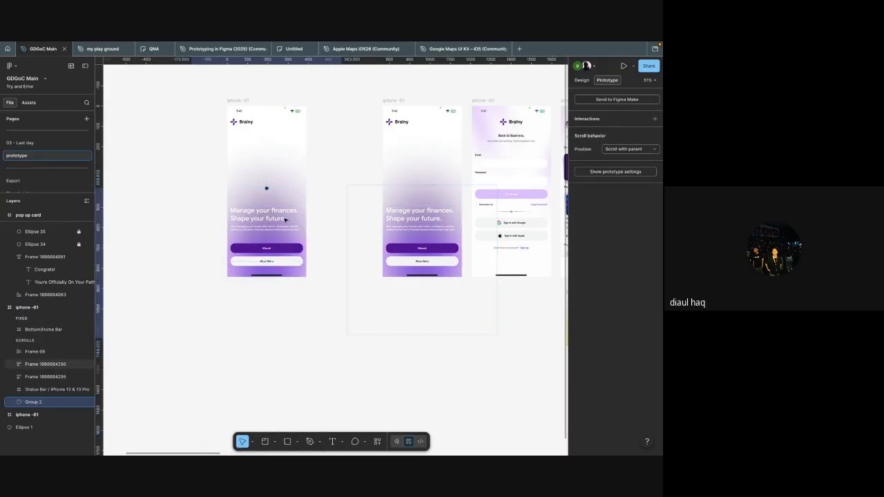
pyautogui.hotkey('shift', 'Down')
pyautogui.hotkey('shift', 'Down')
pyautogui.hotkey('shift', 'Down')
pyautogui.hotkey('shift', 'Down')
pyautogui.hotkey('shift', 'Down')
pyautogui.hotkey('shift', 'Down')
pyautogui.hotkey('shift', 'Down')
pyautogui.hotkey('shift', 'Down')
pyautogui.hotkey('shift', 'Down')
pyautogui.hotkey('shift', 'Down')
pyautogui.hotkey('shift', 'Down')
pyautogui.hotkey('shift', 'Down')
pyautogui.hotkey('shift', 'Down')
pyautogui.hotkey('shift', 'Down')
pyautogui.hotkey('shift', 'Down')
pyautogui.hotkey('shift', 'Down')
pyautogui.hotkey('shift', 'Down')
pyautogui.hotkey('shift', 'Down')
pyautogui.hotkey('shift', 'Down')
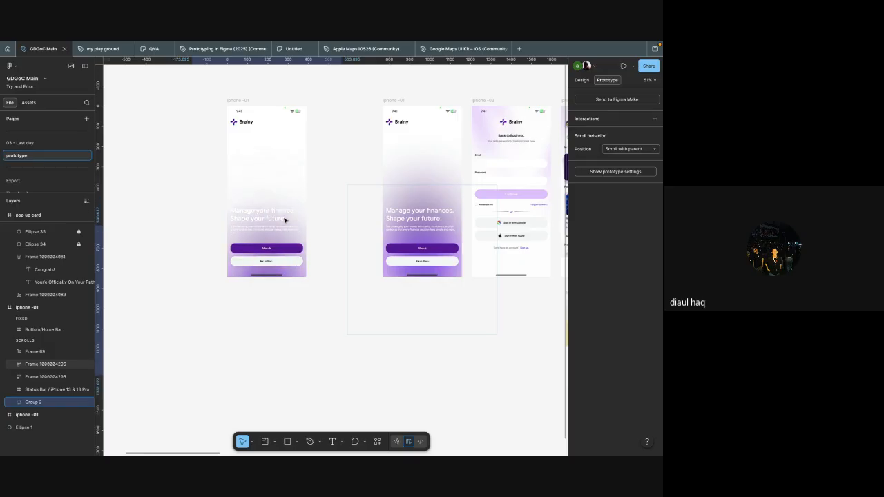
pyautogui.hotkey('shift', 'Down')
pyautogui.hotkey('shift', 'Down')
pyautogui.hotkey('shift', 'Down')
pyautogui.hotkey('shift', 'Down')
pyautogui.hotkey('shift', 'Down')
pyautogui.hotkey('shift', 'Down')
pyautogui.hotkey('shift', 'Down')
pyautogui.hotkey('shift', 'Down')
pyautogui.hotkey('shift', 'Down')
pyautogui.hotkey('shift', 'Down')
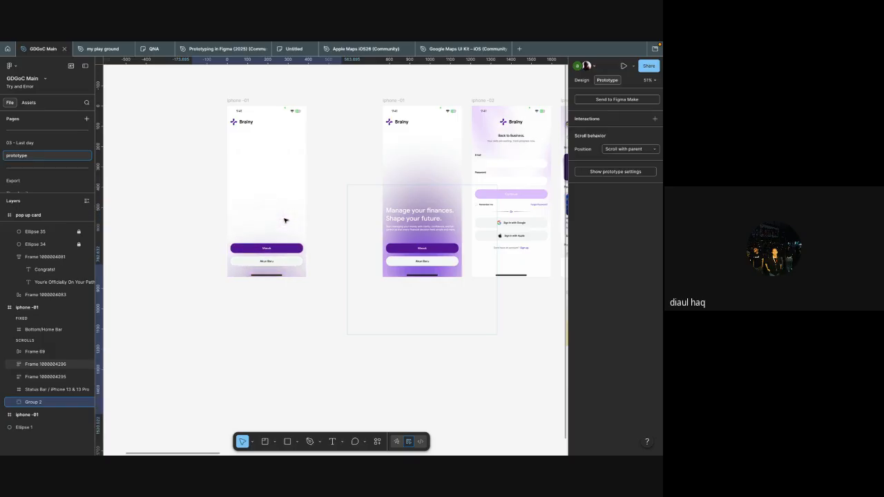
pyautogui.hotkey('shift', 'Down')
pyautogui.hotkey('shift', 'Down')
pyautogui.hotkey('shift', 'Down')
pyautogui.hotkey('shift', 'Down')
pyautogui.hotkey('shift', 'Down')
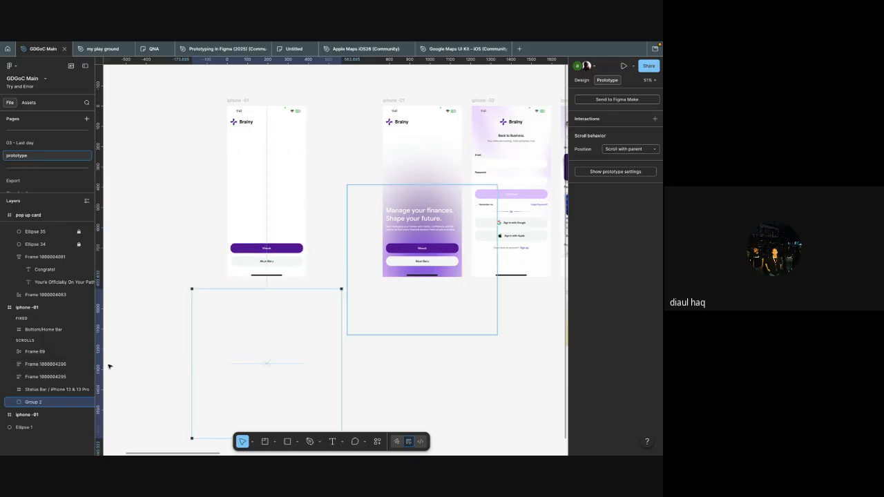
# Step: Hide the Group 2 gradient of the duplicated frame through its design properties and deselect it
pyautogui.click(581, 80)
pyautogui.scroll(-1, 611, 277)
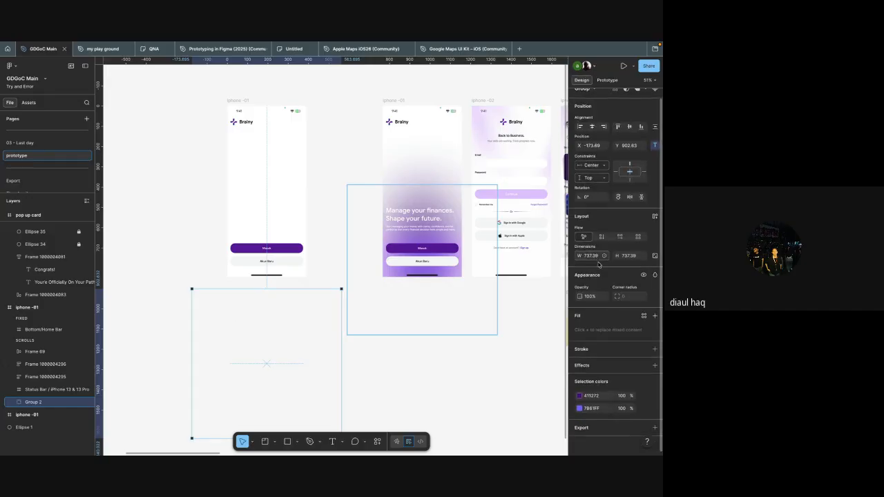
pyautogui.click(644, 275)
pyautogui.click(403, 348)
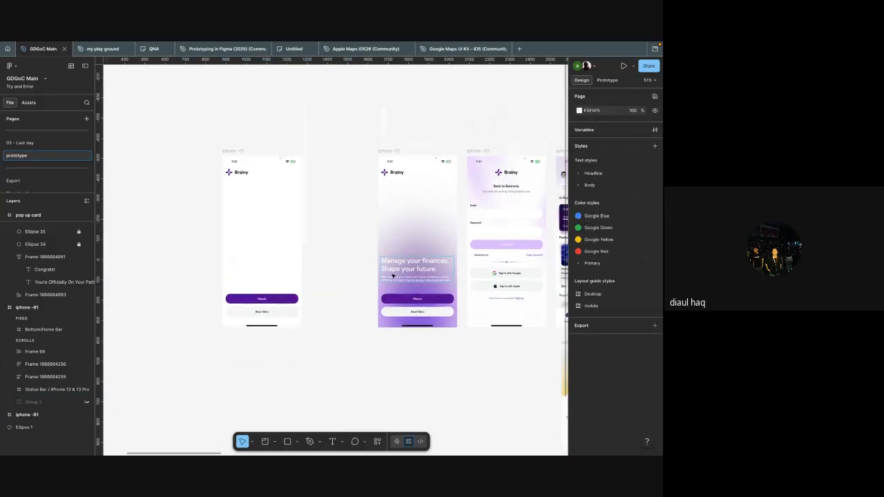
# Step: Examine the headline block and logo on the original iphone -01 frame and the headline block in its duplicate
pyautogui.scroll(5, 375, 258)
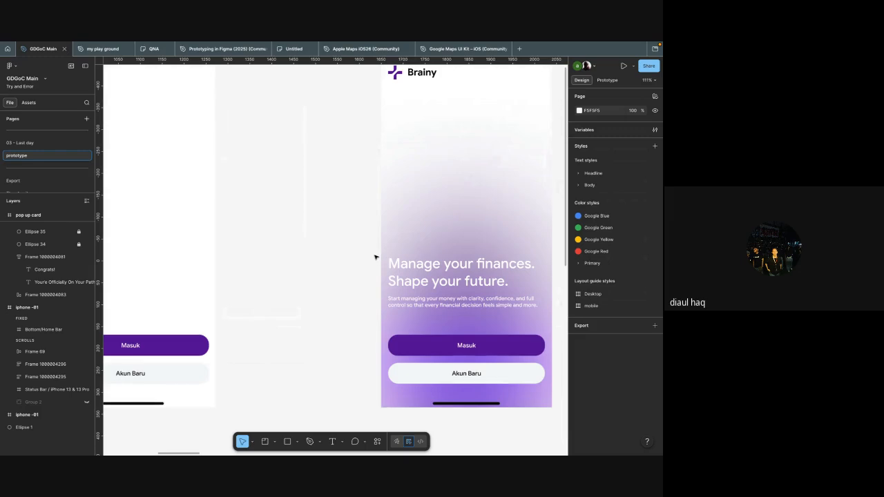
pyautogui.scroll(-5, 375, 258)
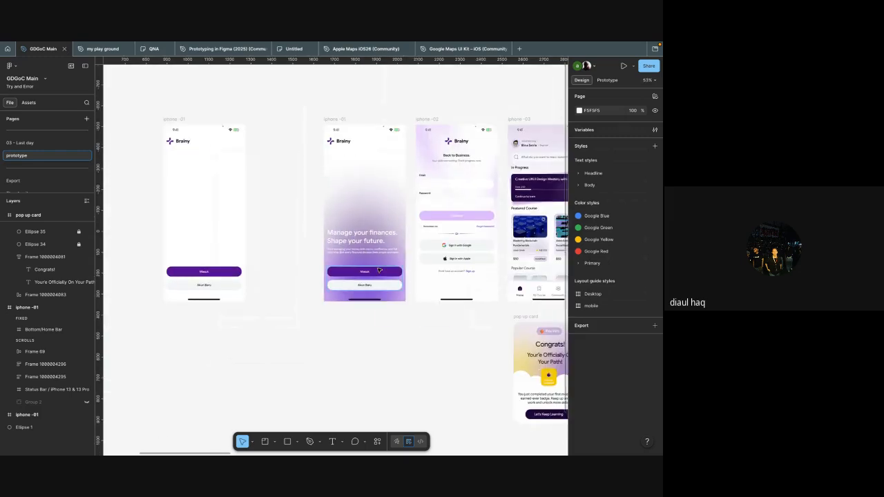
pyautogui.scroll(5, 381, 289)
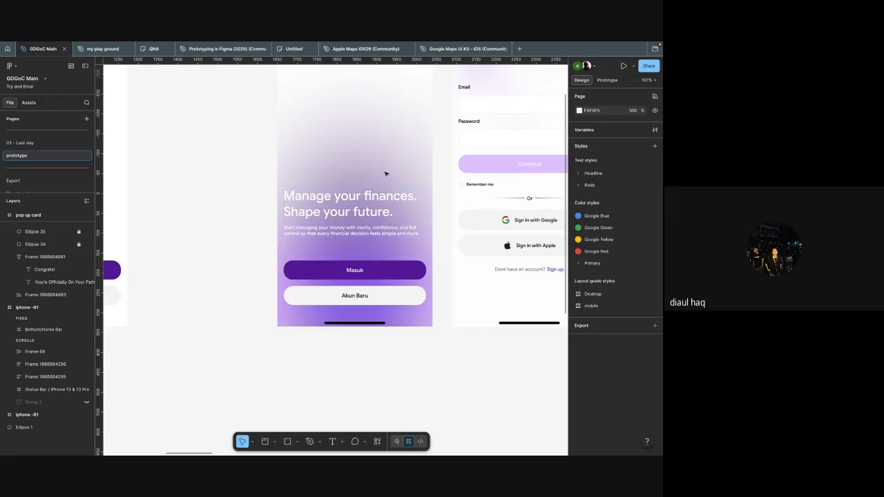
pyautogui.click(339, 214)
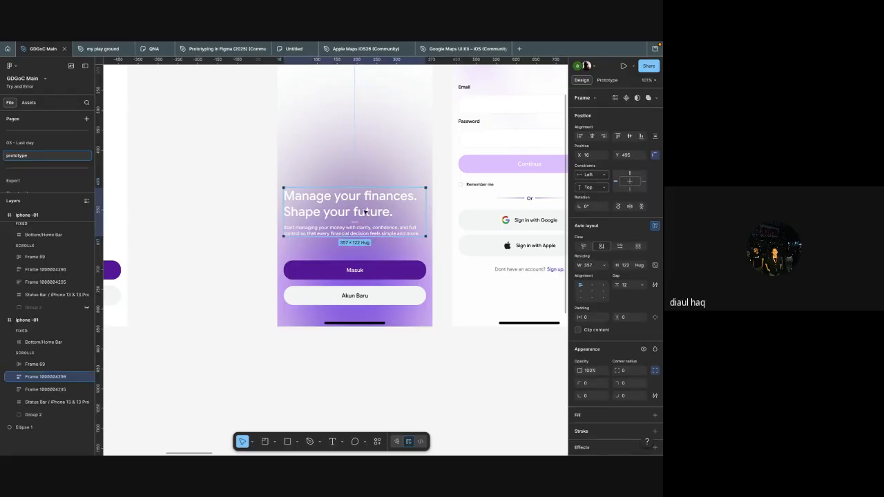
pyautogui.scroll(3, 364, 210)
pyautogui.click(305, 91)
pyautogui.scroll(2, 303, 89)
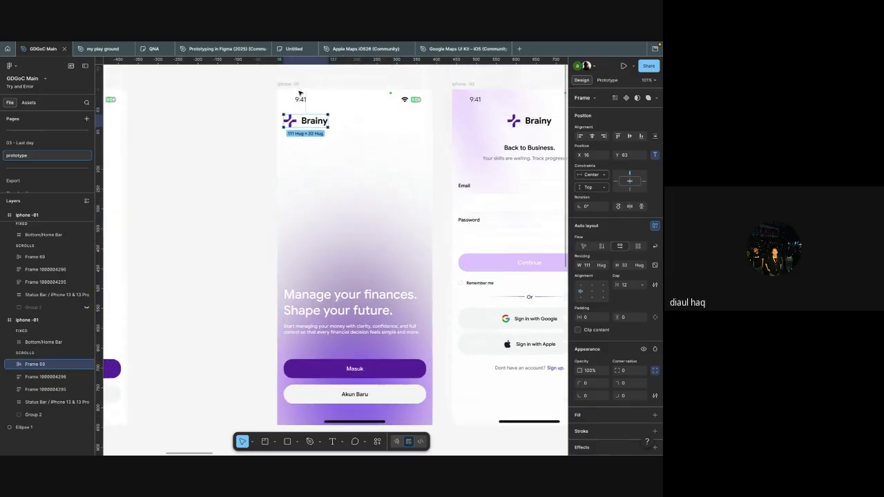
pyautogui.hscroll(-3, 283, 186)
pyautogui.scroll(-4, 283, 186)
pyautogui.click(284, 264)
pyautogui.click(260, 215)
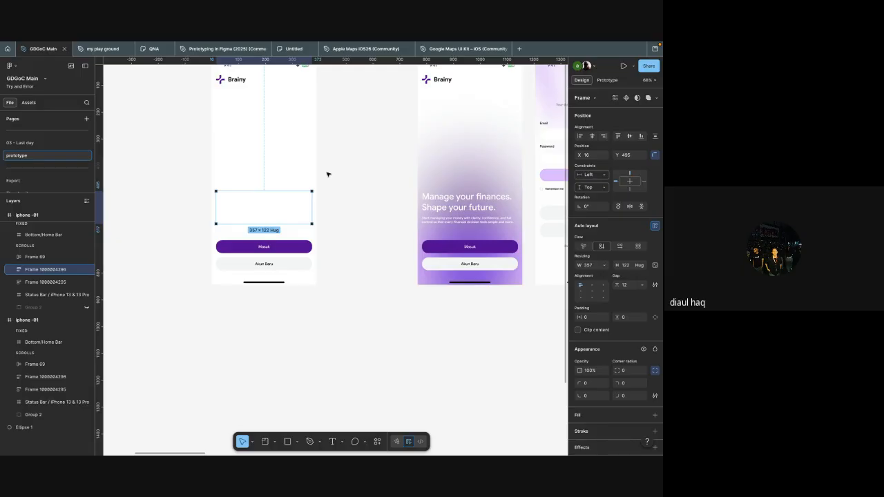
# Step: Undo the hiding and the downward move of the duplicate's Group 2 gradient
pyautogui.hotkey('ctrl', 'z')
pyautogui.hotkey('ctrl', 'z')
pyautogui.hotkey('ctrl', 'z')
pyautogui.hotkey('ctrl', 'z')
pyautogui.hotkey('ctrl', 'z')
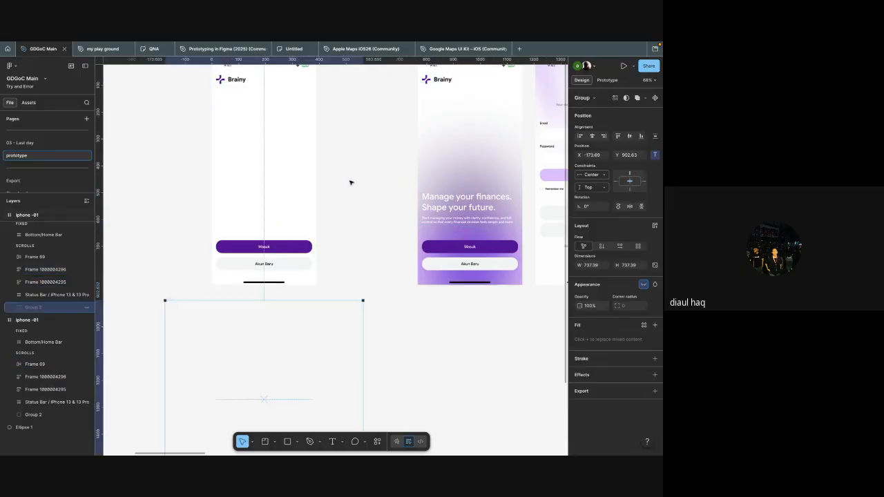
pyautogui.hotkey('ctrl', 'z')
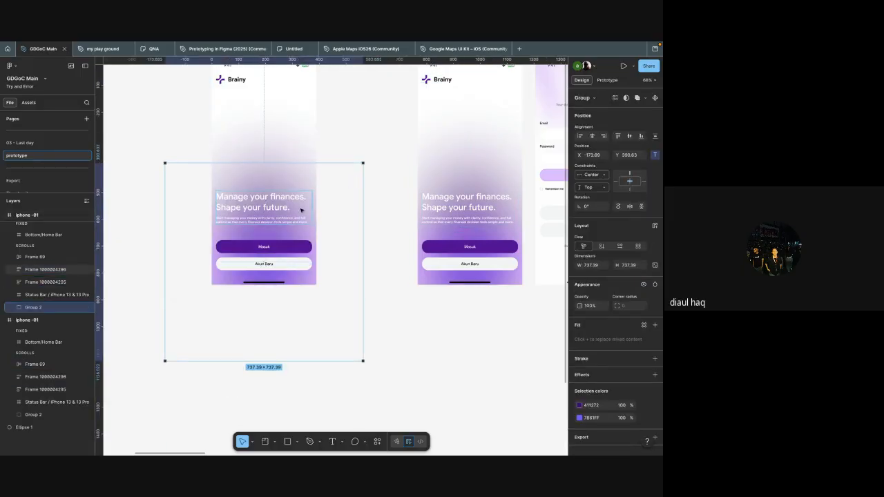
# Step: Move the duplicate's Group 2 gradient straight down to Y 886.63, below the frame, and hide it
pyautogui.hotkey('shift', 'Down')
pyautogui.hotkey('shift', 'Down')
pyautogui.hotkey('shift', 'Down')
pyautogui.hotkey('shift', 'Down')
pyautogui.hotkey('shift', 'Down')
pyautogui.hotkey('shift', 'Down')
pyautogui.hotkey('shift', 'Down')
pyautogui.hotkey('shift', 'Down')
pyautogui.hotkey('shift', 'Down')
pyautogui.hotkey('shift', 'Down')
pyautogui.hotkey('shift', 'Down')
pyautogui.hotkey('shift', 'Down')
pyautogui.hotkey('shift', 'Down')
pyautogui.hotkey('shift', 'Down')
pyautogui.hotkey('shift', 'Down')
pyautogui.hotkey('shift', 'Down')
pyautogui.hotkey('shift', 'Down')
pyautogui.hotkey('shift', 'Down')
pyautogui.hotkey('shift', 'Down')
pyautogui.hotkey('shift', 'Down')
pyautogui.hotkey('shift', 'Down')
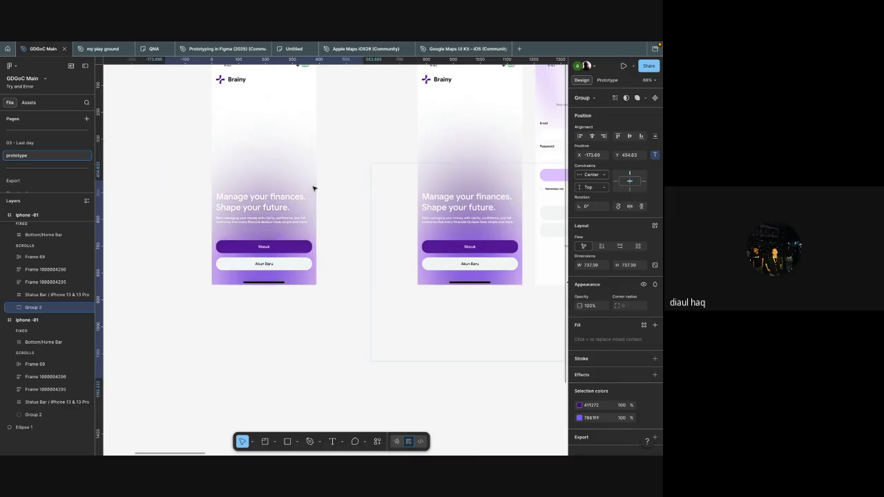
pyautogui.hotkey('shift', 'Down')
pyautogui.hotkey('shift', 'Down')
pyautogui.hotkey('shift', 'Down')
pyautogui.hotkey('shift', 'Down')
pyautogui.hotkey('shift', 'Down')
pyautogui.hotkey('shift', 'Down')
pyautogui.hotkey('shift', 'Down')
pyautogui.hotkey('shift', 'Down')
pyautogui.hotkey('shift', 'Down')
pyautogui.hotkey('shift', 'Down')
pyautogui.hotkey('shift', 'Down')
pyautogui.hotkey('shift', 'Down')
pyautogui.hotkey('shift', 'Down')
pyautogui.hotkey('shift', 'Down')
pyautogui.hotkey('shift', 'Down')
pyautogui.hotkey('shift', 'Down')
pyautogui.hotkey('shift', 'Down')
pyautogui.hotkey('shift', 'Down')
pyautogui.hotkey('shift', 'Down')
pyautogui.hotkey('shift', 'Down')
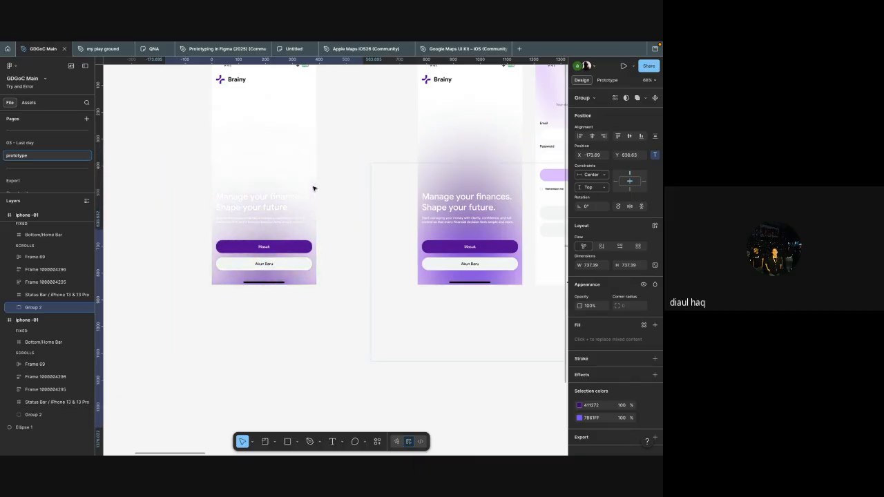
pyautogui.hotkey('shift', 'Down')
pyautogui.hotkey('shift', 'Down')
pyautogui.hotkey('shift', 'Down')
pyautogui.hotkey('shift', 'Down')
pyautogui.hotkey('shift', 'Down')
pyautogui.hotkey('shift', 'Down')
pyautogui.hotkey('shift', 'Down')
pyautogui.hotkey('shift', 'Down')
pyautogui.hotkey('shift', 'Down')
pyautogui.hotkey('shift', 'Down')
pyautogui.hotkey('shift', 'Down')
pyautogui.hotkey('shift', 'Down')
pyautogui.hotkey('shift', 'Down')
pyautogui.hotkey('shift', 'Down')
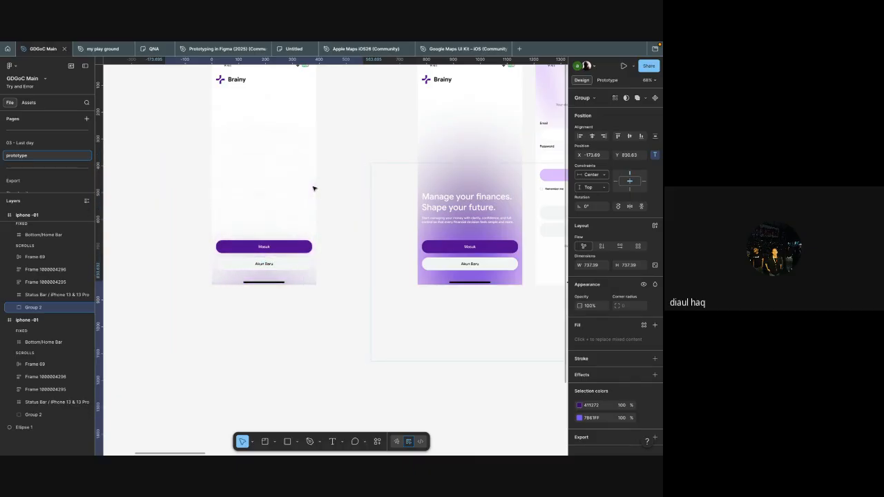
pyautogui.click(643, 284)
pyautogui.click(460, 379)
# Step: Move the Masuk and Akun Baru button group straight down until it sits completely below the duplicated iphone -01 frame
pyautogui.scroll(1, 458, 378)
pyautogui.hscroll(-1, 459, 378)
pyautogui.click(341, 305)
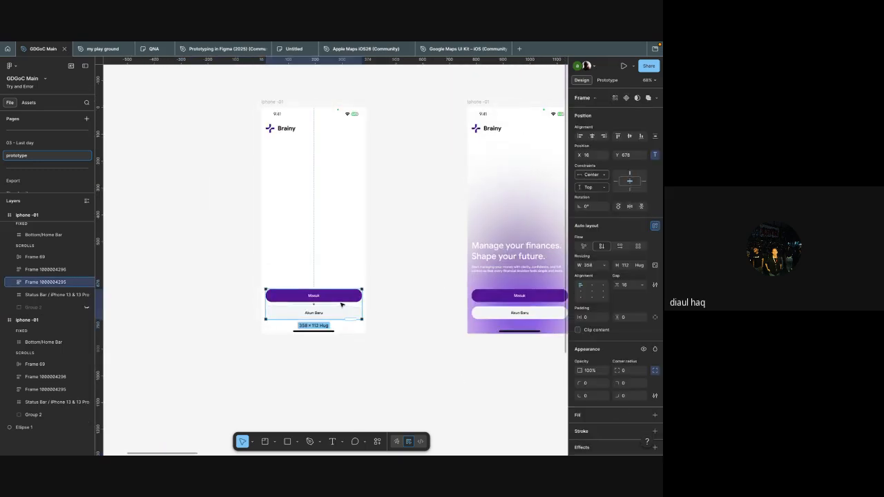
pyautogui.hotkey('shift', 'Down')
pyautogui.hotkey('shift', 'Down')
pyautogui.hotkey('shift', 'Down')
pyautogui.hotkey('shift', 'Down')
pyautogui.hotkey('shift', 'Down')
pyautogui.hotkey('shift', 'Down')
pyautogui.hotkey('shift', 'Down')
pyautogui.hotkey('shift', 'Down')
pyautogui.hotkey('shift', 'Down')
pyautogui.hotkey('shift', 'Down')
pyautogui.hotkey('shift', 'Down')
pyautogui.hotkey('shift', 'Down')
pyautogui.hotkey('shift', 'Down')
pyautogui.hotkey('shift', 'Down')
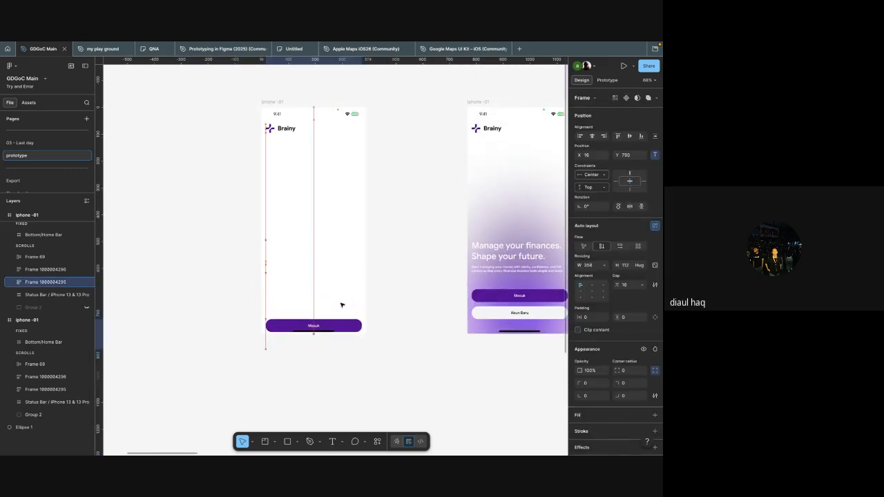
pyautogui.hotkey('shift', 'Down')
pyautogui.hotkey('shift', 'Down')
pyautogui.hotkey('shift', 'Down')
pyautogui.hotkey('shift', 'Down')
pyautogui.hotkey('shift', 'Down')
pyautogui.hotkey('shift', 'Down')
pyautogui.hotkey('shift', 'Down')
pyautogui.hotkey('shift', 'Down')
pyautogui.hotkey('shift', 'Down')
pyautogui.hotkey('shift', 'Down')
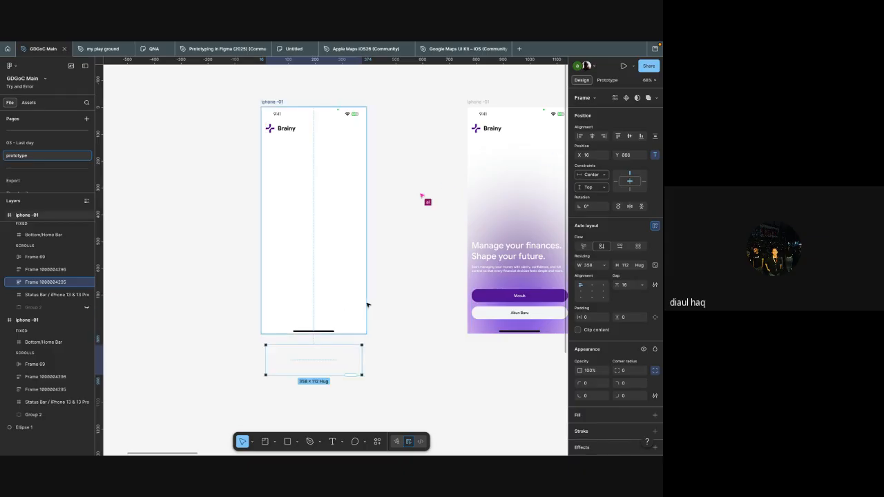
# Step: Locate and select the duplicate's white headline block in outline view, return to the normal view and deselect it
pyautogui.hotkey('ctrl', 'y')
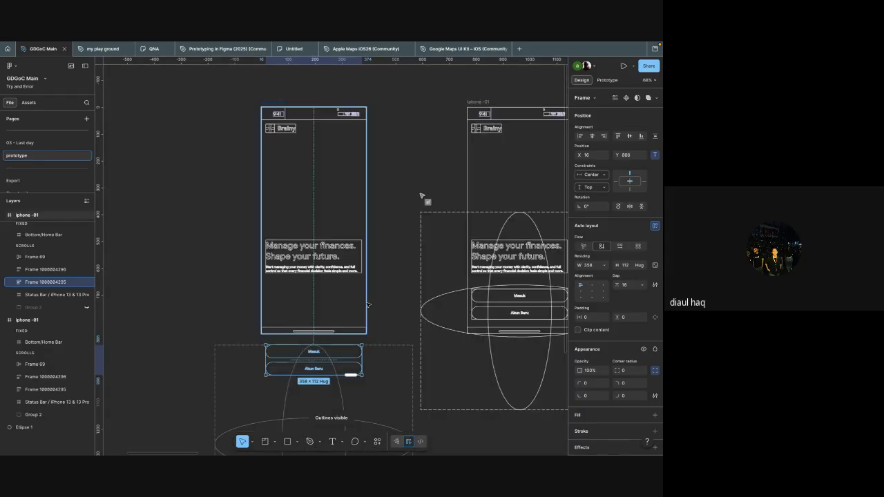
pyautogui.click(345, 261)
pyautogui.scroll(5, 344, 261)
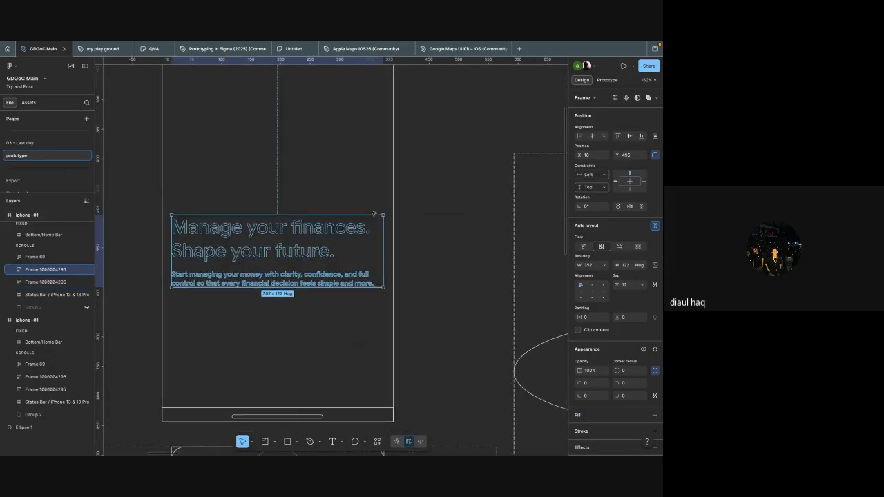
pyautogui.hotkey('ctrl', 'y')
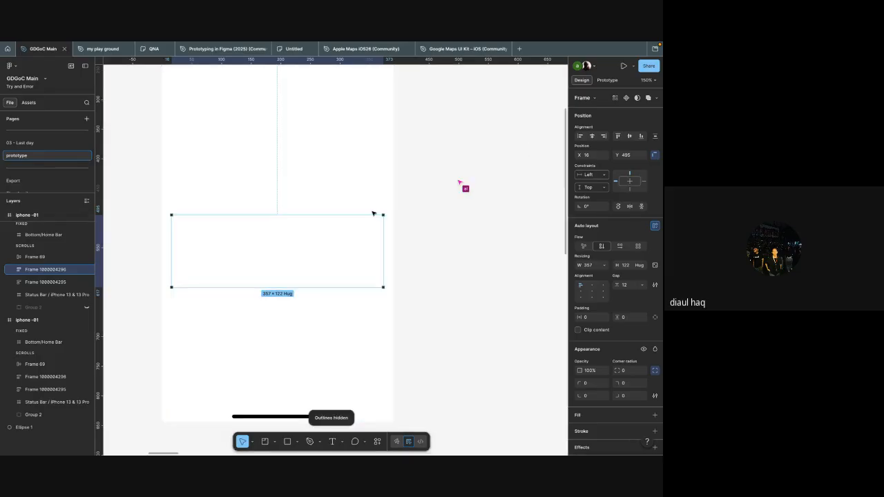
pyautogui.click(408, 251)
pyautogui.scroll(-3, 361, 290)
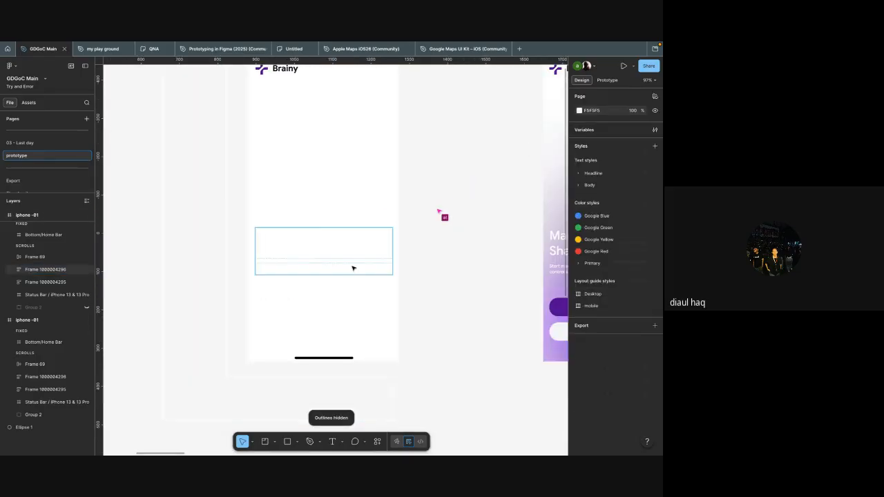
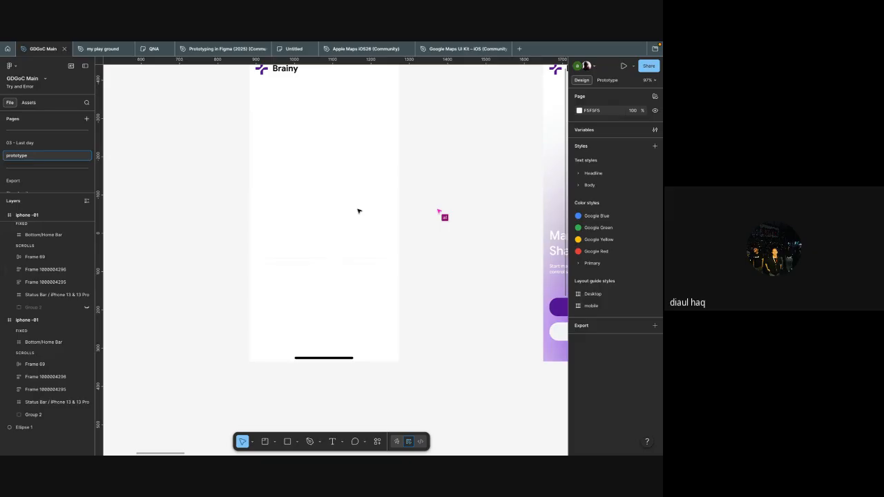
# Step: Find the duplicate iphone -01 frame's white headline block in outline view, select the whole block and hide it
pyautogui.hotkey('ctrl', 'y')
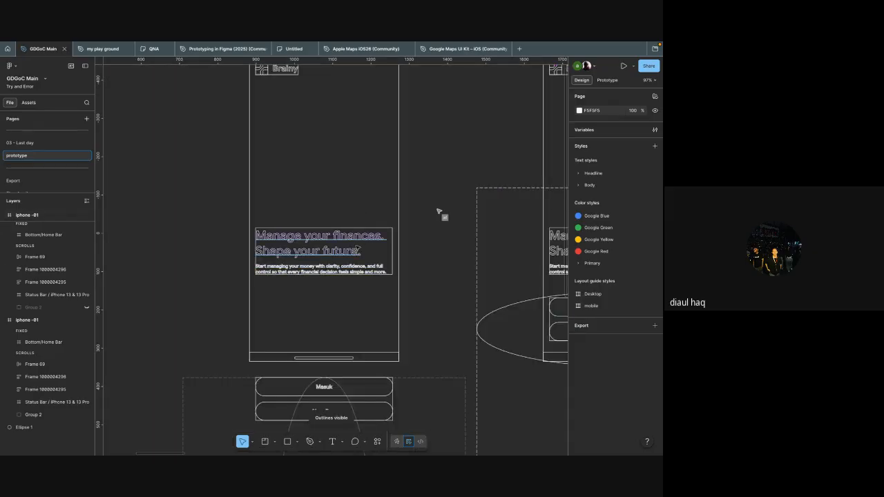
pyautogui.scroll(3, 438, 211)
pyautogui.scroll(-5, 509, 159)
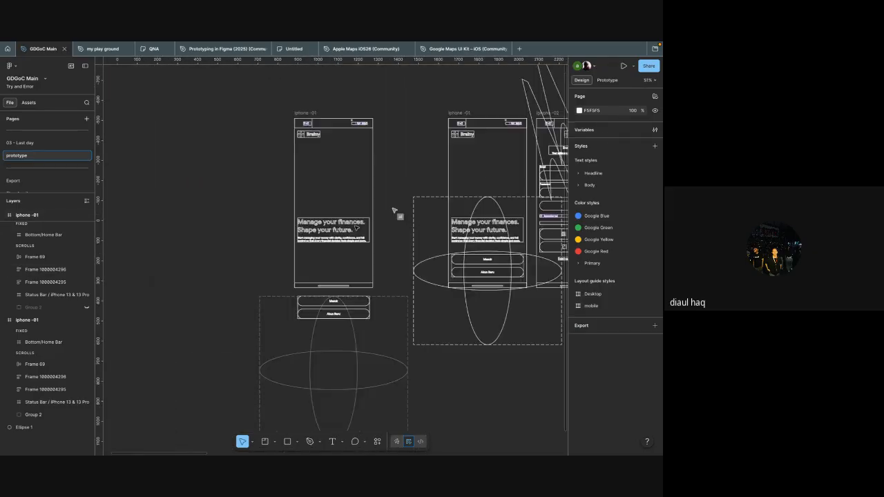
pyautogui.scroll(-5, 400, 224)
pyautogui.hscroll(5, 345, 207)
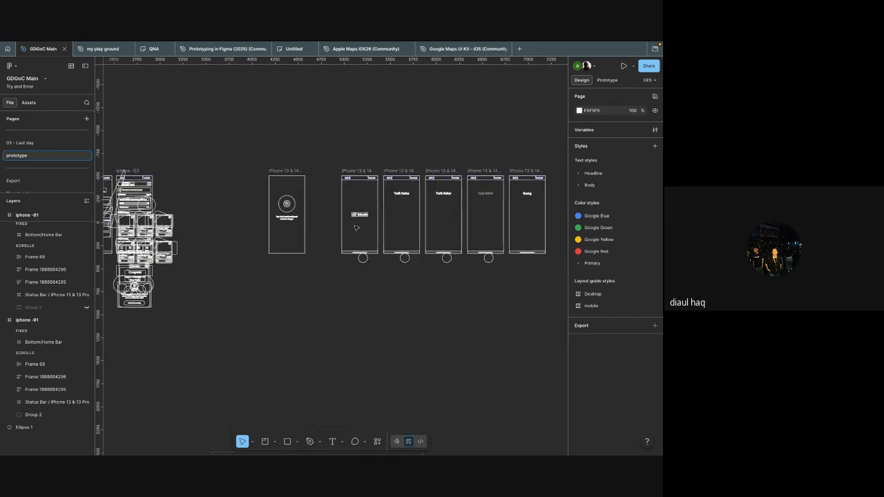
pyautogui.hscroll(4, 391, 233)
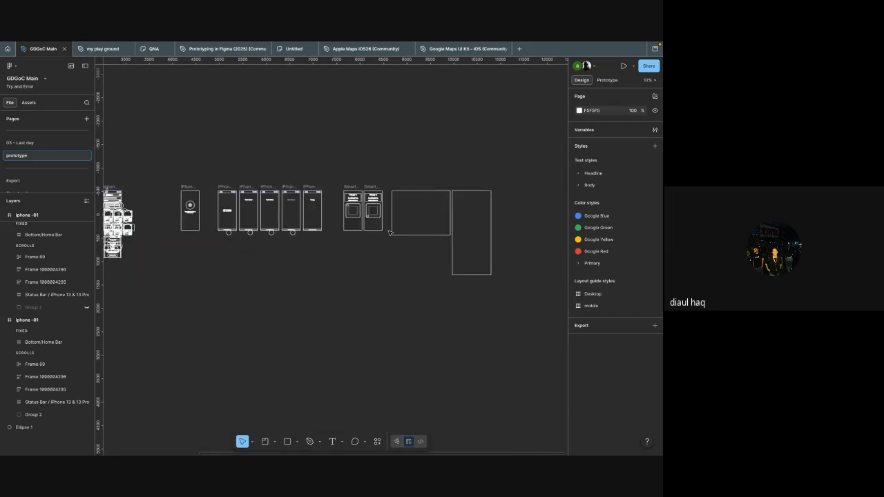
pyautogui.scroll(5, 388, 233)
pyautogui.scroll(5, 390, 233)
pyautogui.keyDown('super'); pyautogui.click(337, 239); pyautogui.keyUp('super')
pyautogui.click(377, 259)
pyautogui.click(366, 247)
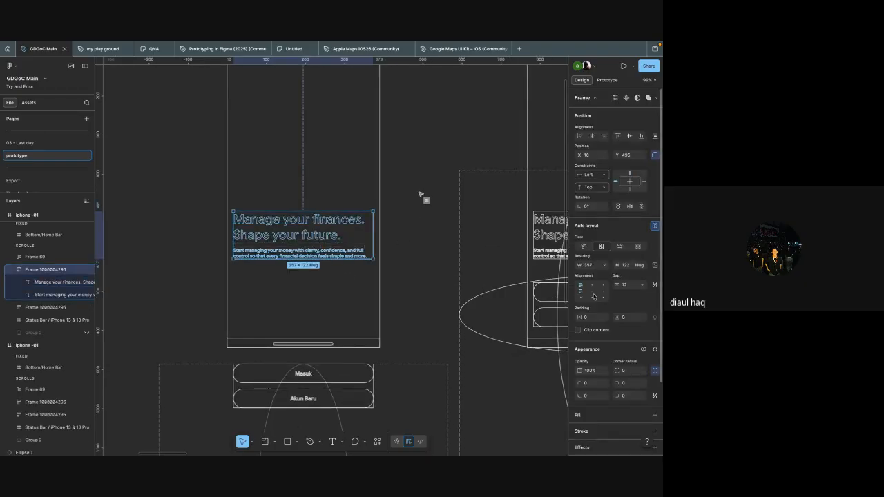
pyautogui.scroll(-1, 618, 306)
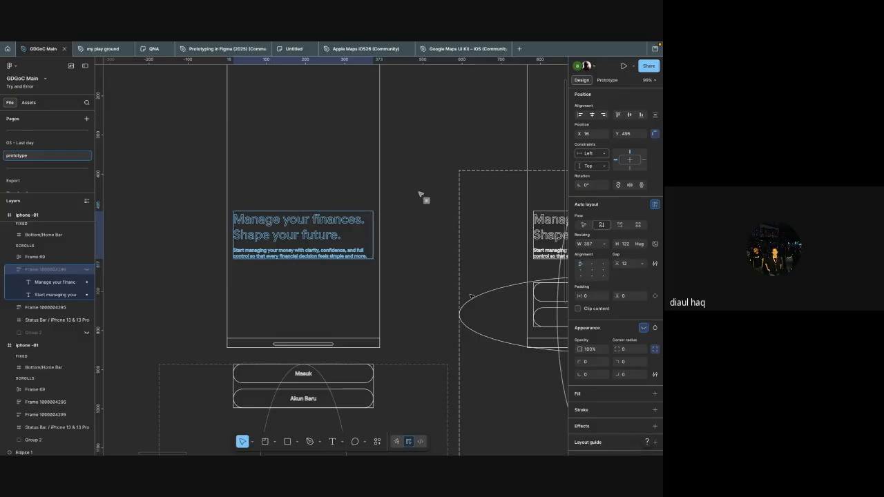
pyautogui.click(81, 270)
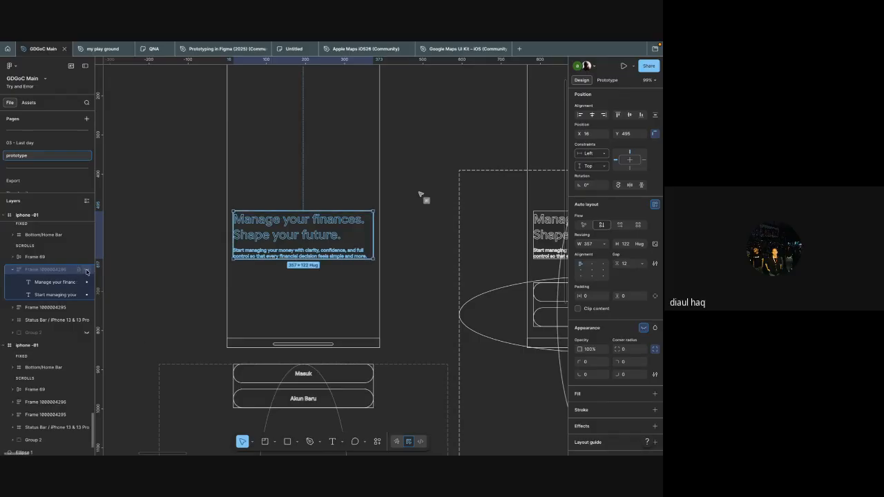
# Step: Return to the normal view and move the duplicate's Brainy logo straight up until it sits completely above the frame
pyautogui.scroll(3, 311, 166)
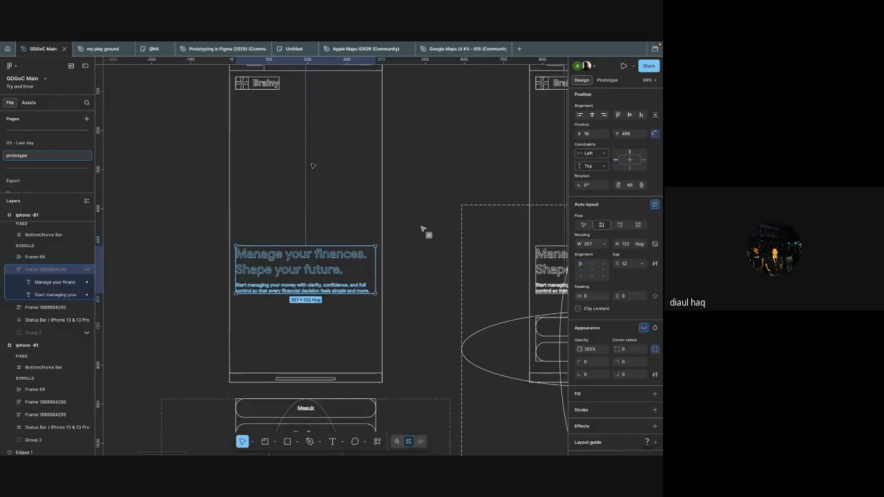
pyautogui.scroll(1, 314, 173)
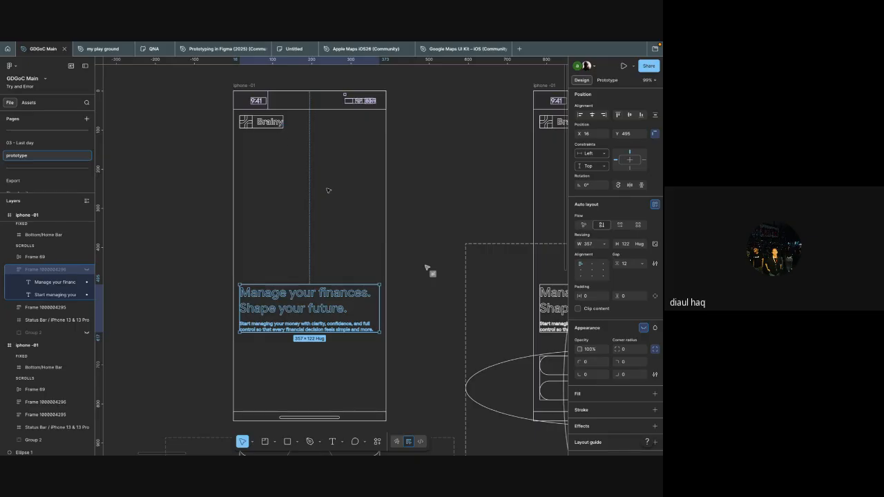
pyautogui.hotkey('ctrl', 'y')
pyautogui.hotkey('shift', 'Tab')
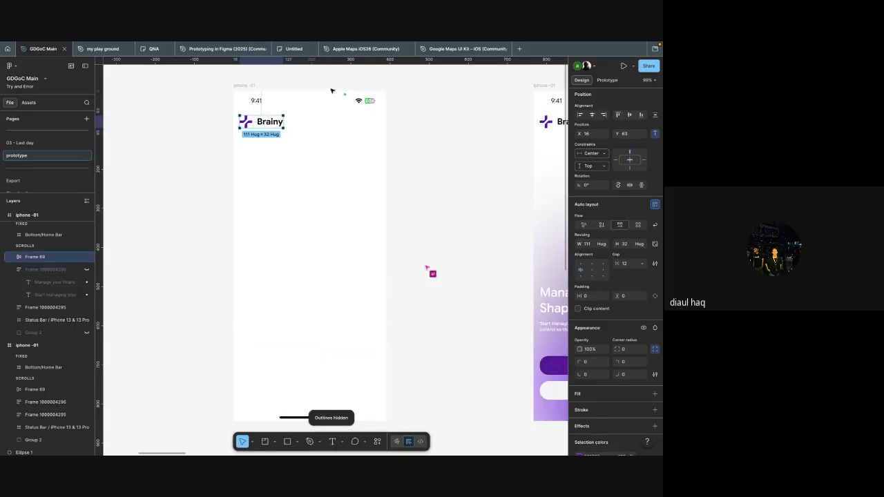
pyautogui.hotkey('shift', 'Up')
pyautogui.hotkey('shift', 'Up')
pyautogui.hotkey('shift', 'Up')
pyautogui.hotkey('shift', 'Up')
pyautogui.hotkey('shift', 'Up')
pyautogui.hotkey('shift', 'Up')
pyautogui.hotkey('shift', 'Up')
pyautogui.hotkey('shift', 'Up')
pyautogui.hotkey('shift', 'Up')
pyautogui.hotkey('shift', 'Up')
pyautogui.hotkey('shift', 'Up')
pyautogui.hotkey('shift', 'Up')
pyautogui.hotkey('shift', 'Up')
pyautogui.hotkey('shift', 'Up')
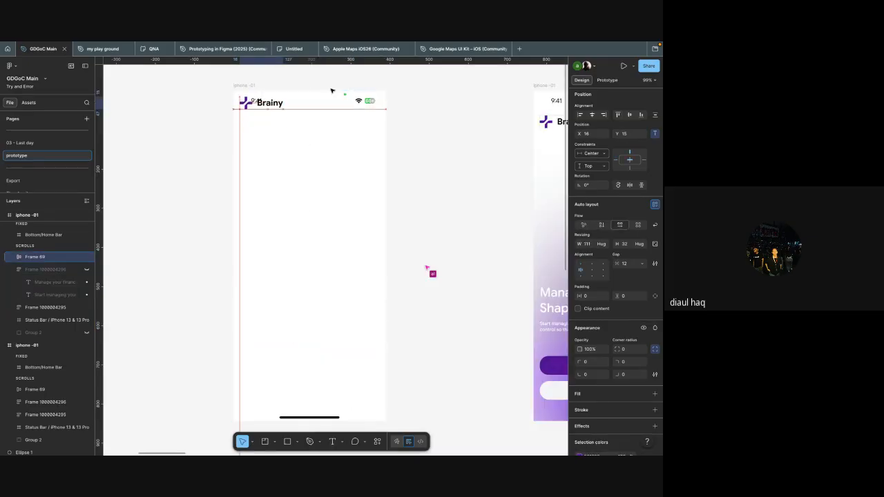
pyautogui.hotkey('shift', 'Up')
pyautogui.hotkey('shift', 'Up')
pyautogui.hotkey('shift', 'Up')
pyautogui.hotkey('shift', 'Up')
# Step: Move the original iphone -01 frame closer to the duplicate, to X 1439, keeping both level, and deselect it
pyautogui.click(432, 131)
pyautogui.scroll(-2, 431, 132)
pyautogui.hscroll(2, 432, 132)
pyautogui.hscroll(1, 431, 132)
pyautogui.moveTo(429, 94); pyautogui.dragTo(376, 94)
pyautogui.moveTo(364, 94); pyautogui.dragTo(359, 94)
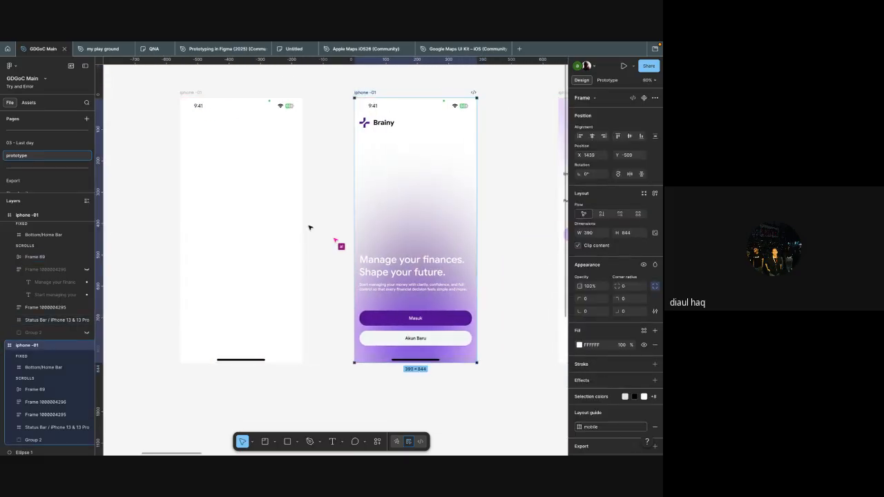
pyautogui.click(339, 236)
# Step: Switch to prototyping and connect the blank duplicate frame to the original iphone -01 frame with an After delay trigger
pyautogui.hotkey('shift', 'e')
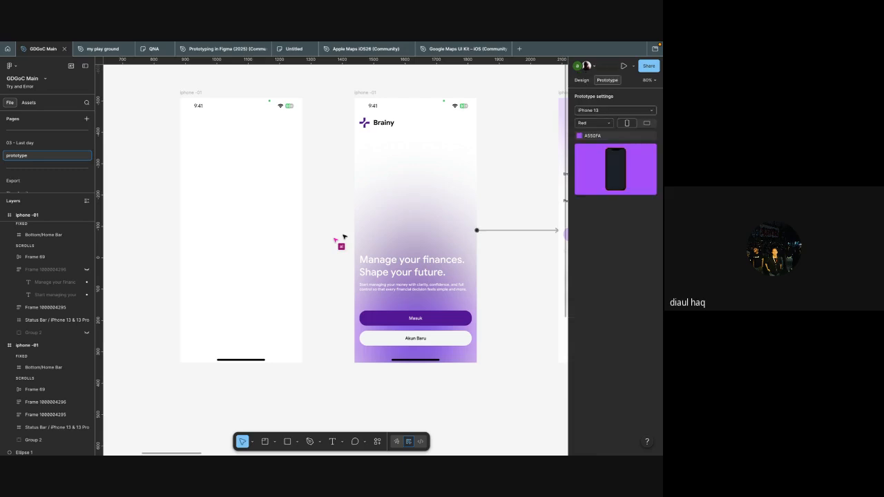
pyautogui.click(278, 252)
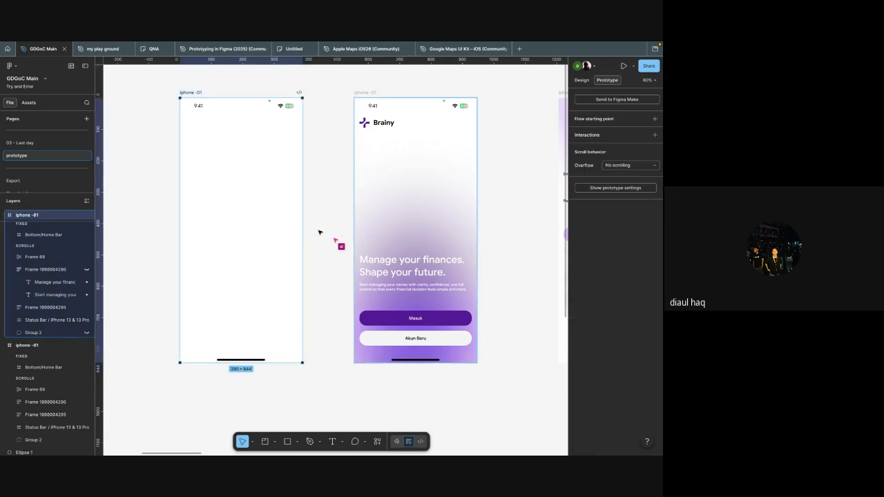
pyautogui.moveTo(302, 231); pyautogui.dragTo(461, 190)
pyautogui.click(446, 207)
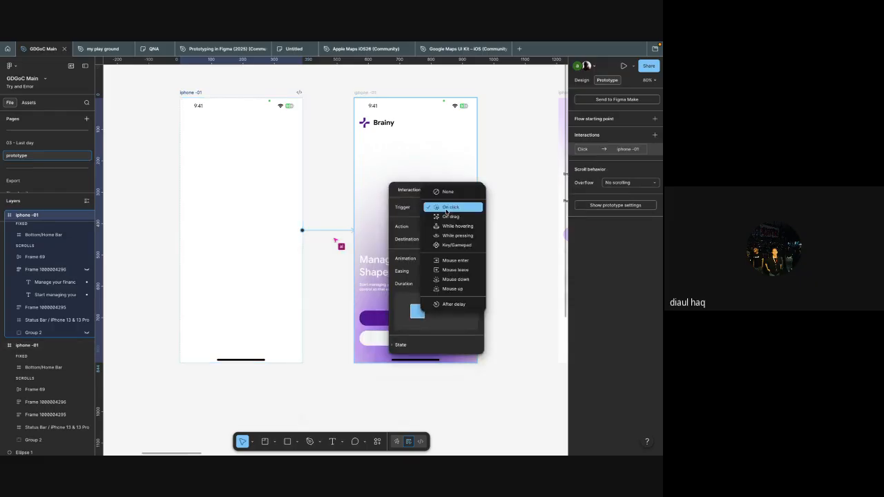
pyautogui.click(455, 304)
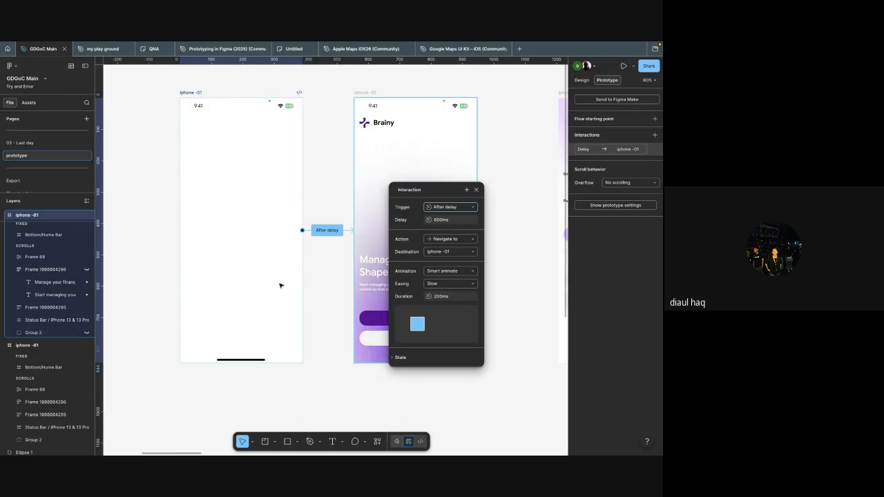
# Step: Set the connection's delay to 300 ms with Smart animate and Slow easing, and close the interaction settings
pyautogui.click(446, 221)
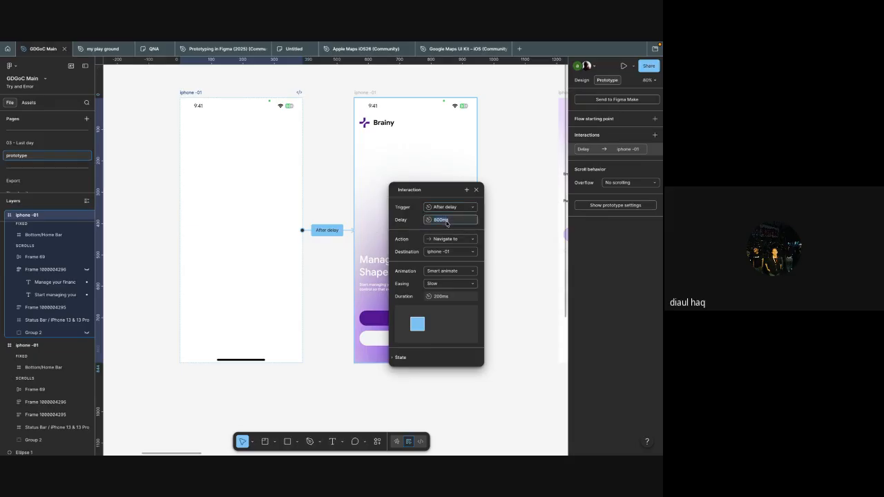
pyautogui.write('300')
pyautogui.click(452, 272)
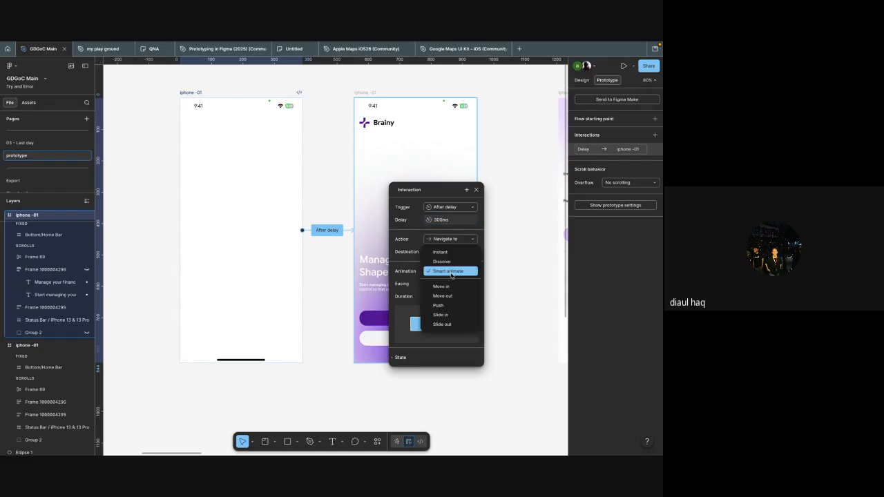
pyautogui.click(450, 272)
pyautogui.click(449, 273)
pyautogui.click(450, 275)
pyautogui.click(442, 284)
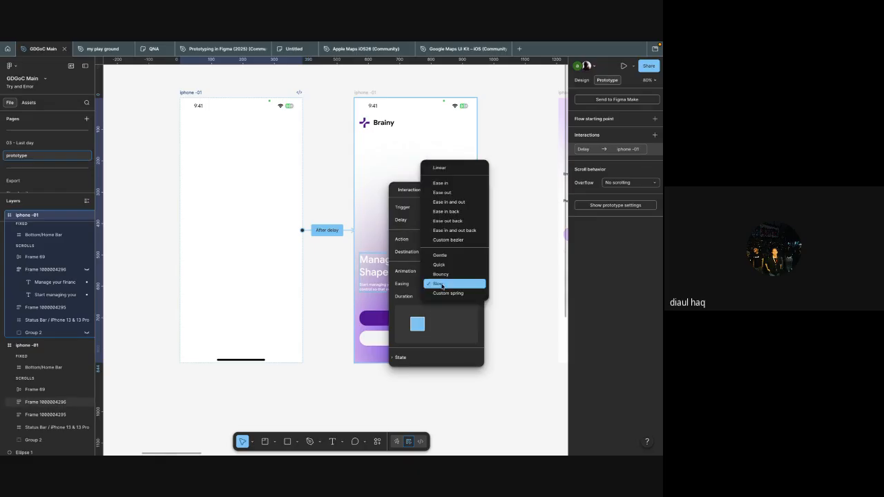
pyautogui.click(441, 284)
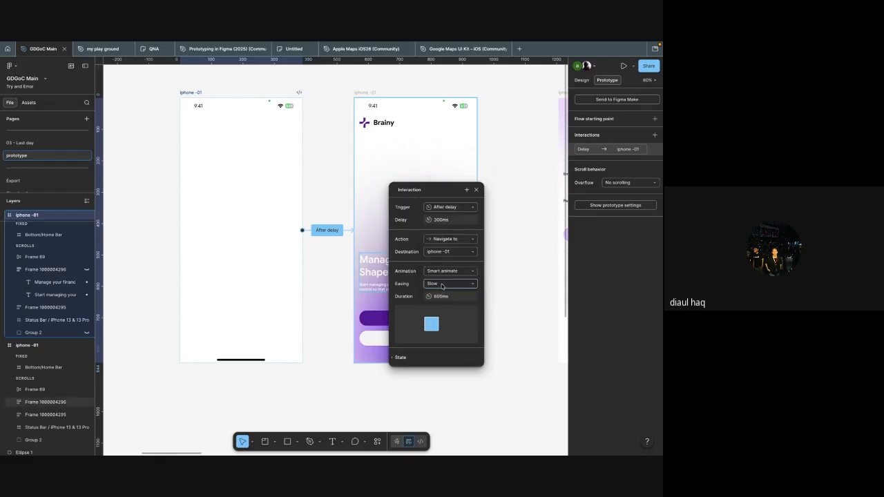
pyautogui.click(476, 190)
# Step: Select the duplicate's hidden headline block together with its matching layer in the original iphone -01 frame
pyautogui.scroll(-5, 412, 218)
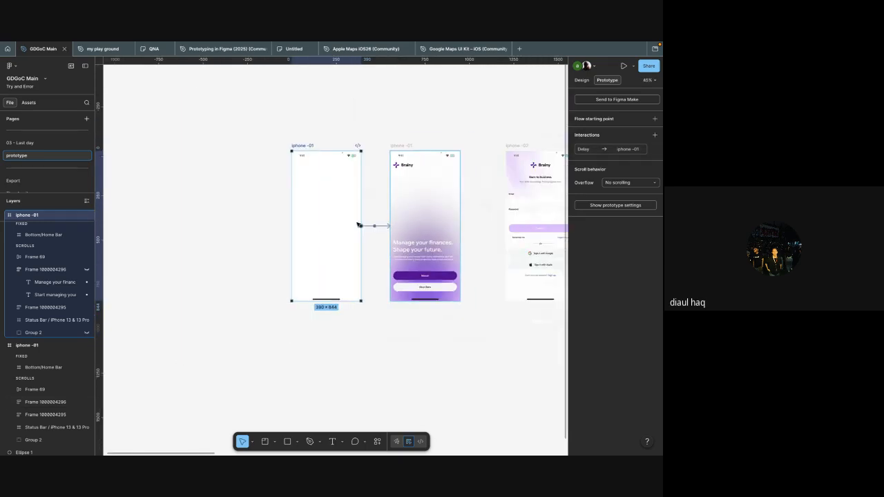
pyautogui.hscroll(2, 358, 224)
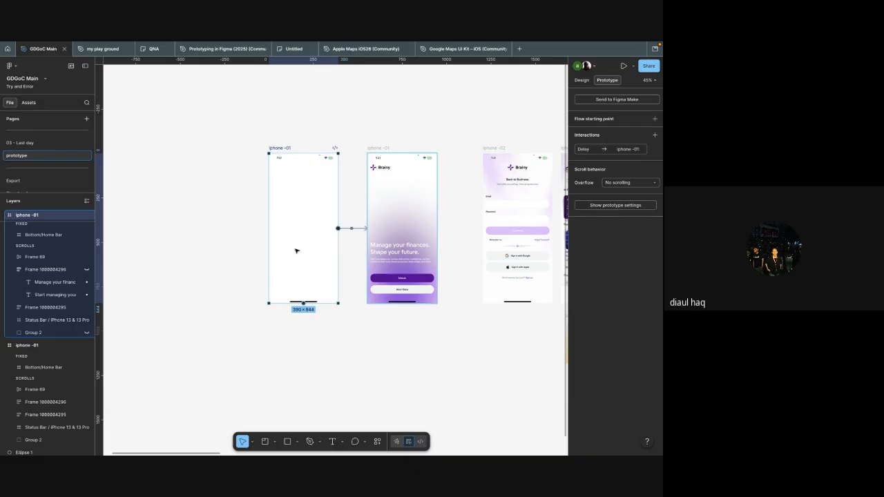
pyautogui.scroll(5, 333, 254)
pyautogui.hscroll(1, 288, 247)
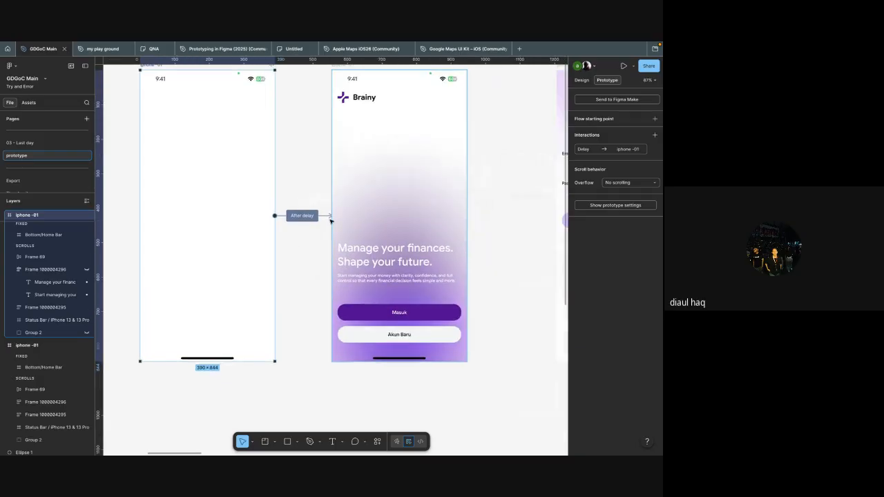
pyautogui.click(58, 272)
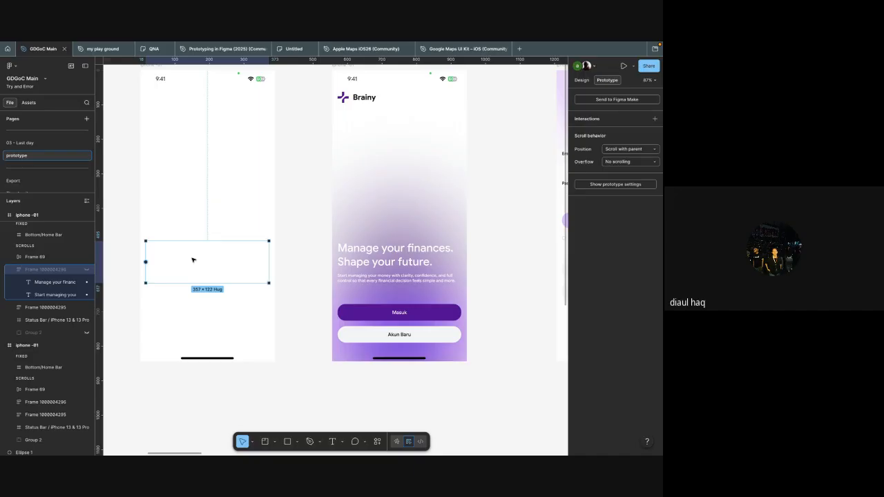
pyautogui.hotkey('ctrl', 'alt', 'a')
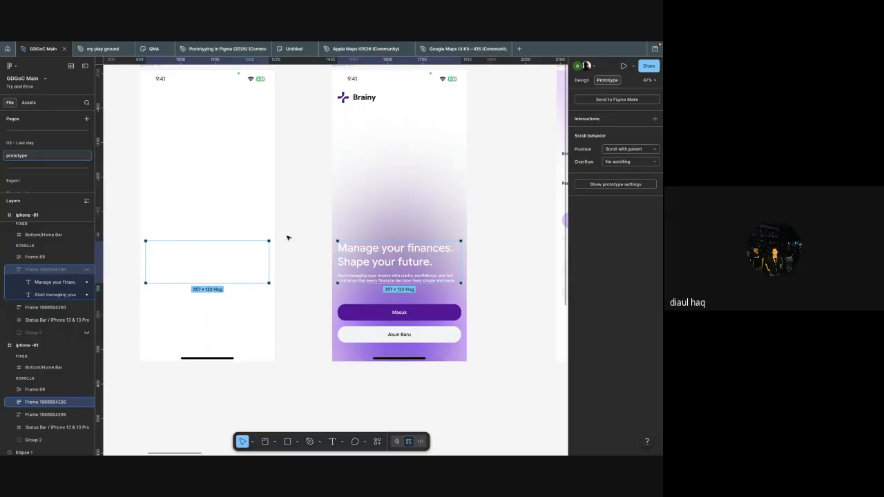
# Step: Select the Masuk and Akun Baru button groups of both iphone -01 frames to compare their positions
pyautogui.scroll(-4, 366, 238)
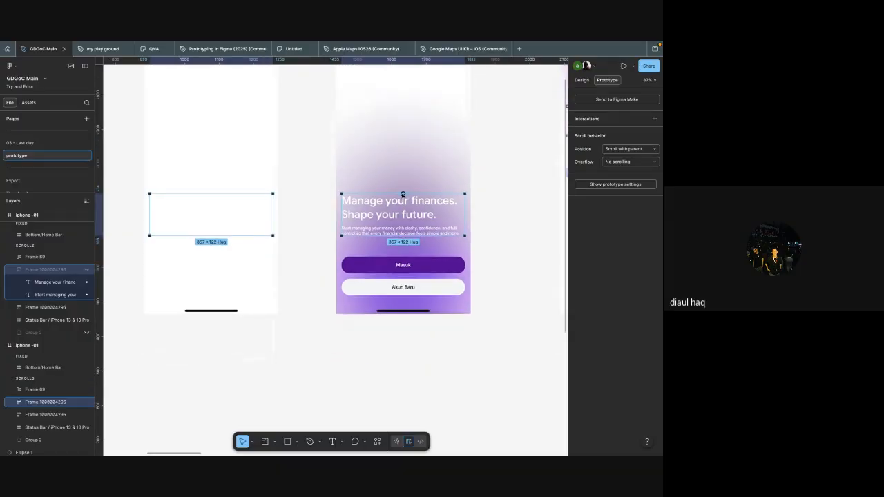
pyautogui.scroll(-3, 370, 241)
pyautogui.click(371, 262)
pyautogui.keyDown('shift'); pyautogui.click(268, 307); pyautogui.keyUp('shift')
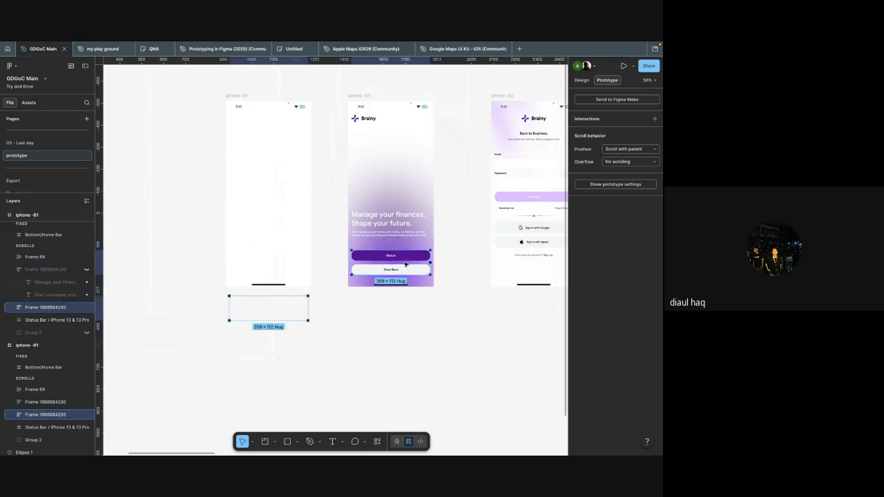
# Step: Reopen the After delay interaction between the two iphone -01 frames, review its settings against the layers, and close it
pyautogui.click(296, 231)
pyautogui.scroll(2, 311, 235)
pyautogui.click(339, 222)
pyautogui.moveTo(354, 243); pyautogui.dragTo(418, 175)
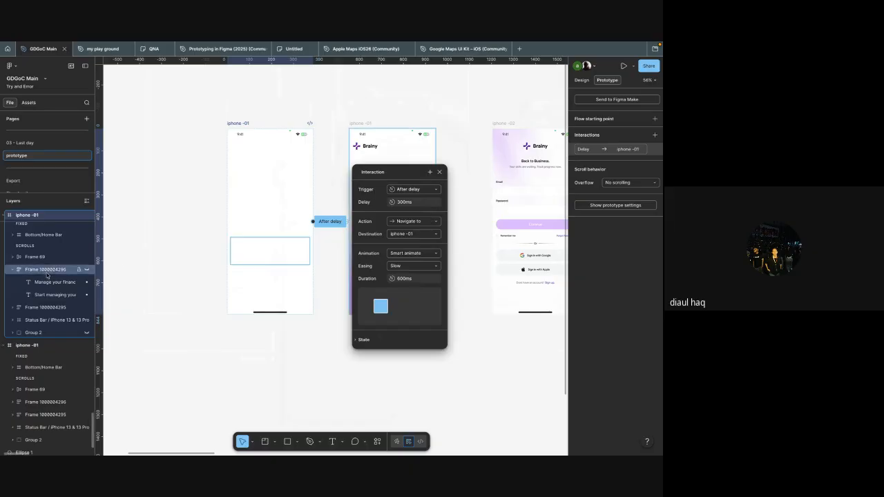
pyautogui.scroll(1, 46, 275)
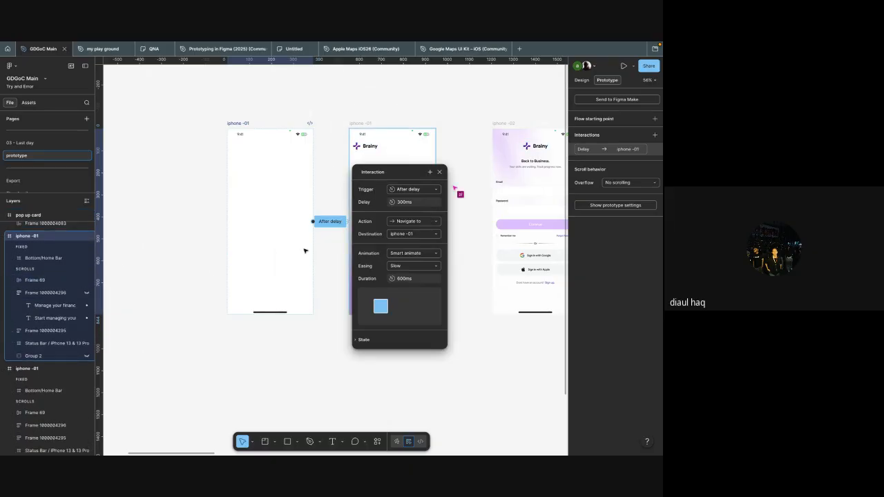
pyautogui.hscroll(1, 335, 196)
pyautogui.scroll(5, 335, 195)
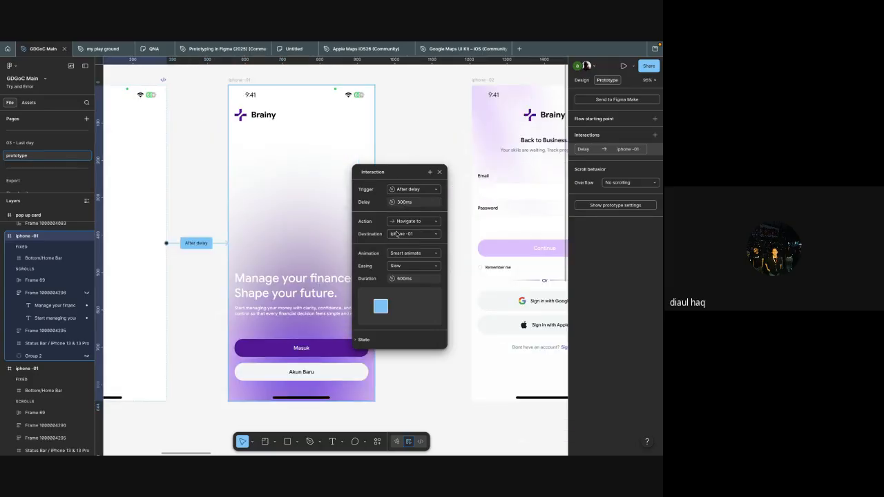
pyautogui.scroll(-1, 403, 203)
pyautogui.scroll(-5, 342, 259)
pyautogui.click(249, 220)
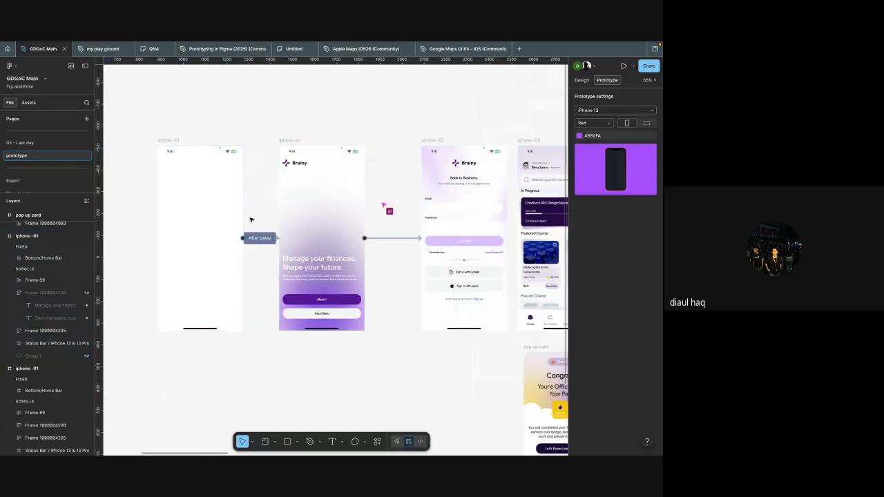
# Step: Preview the prototype from the blank duplicate iphone -01 frame and replay the delayed transition from the start
pyautogui.click(171, 139)
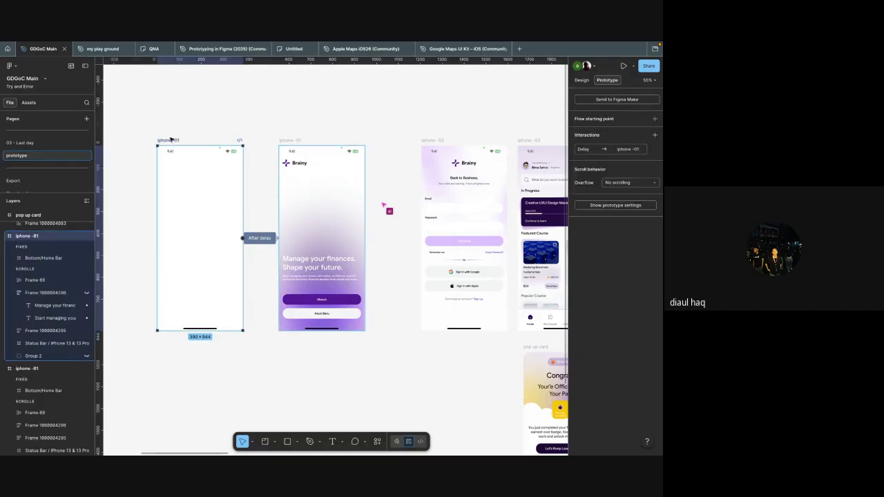
pyautogui.hotkey('shift', 'space')
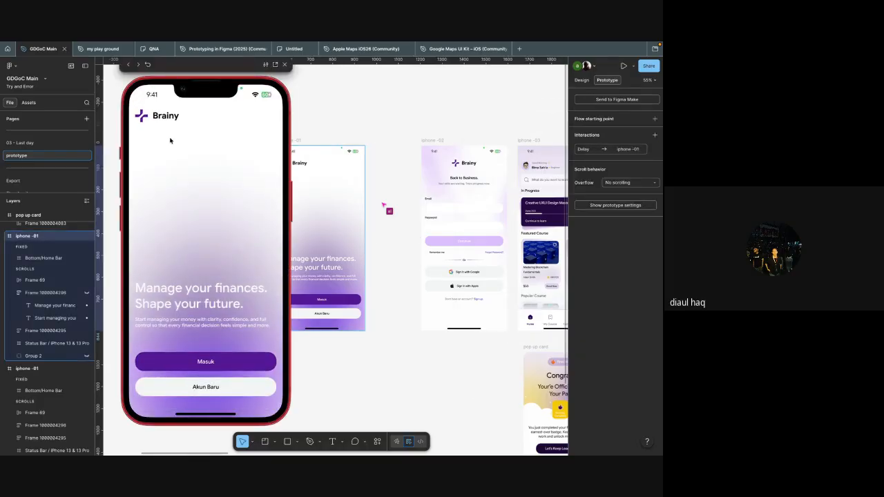
pyautogui.click(147, 65)
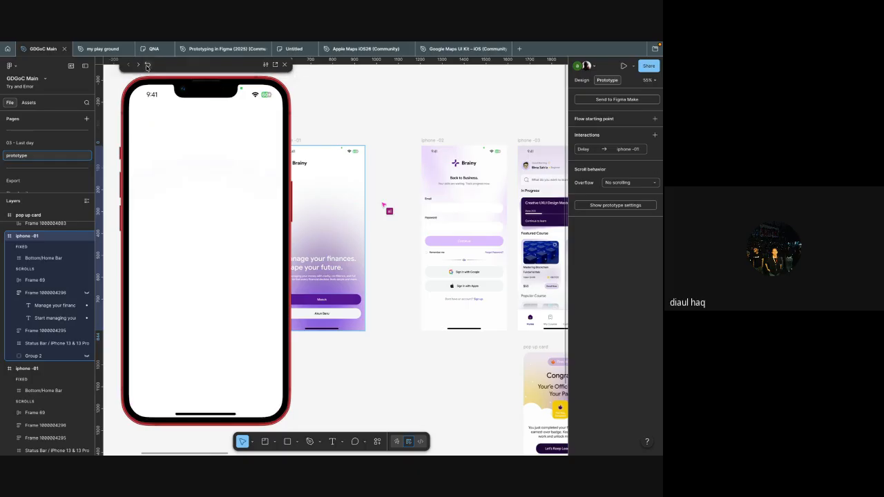
pyautogui.hscroll(-3, 358, 136)
pyautogui.scroll(-3, 357, 137)
pyautogui.hscroll(-3, 358, 137)
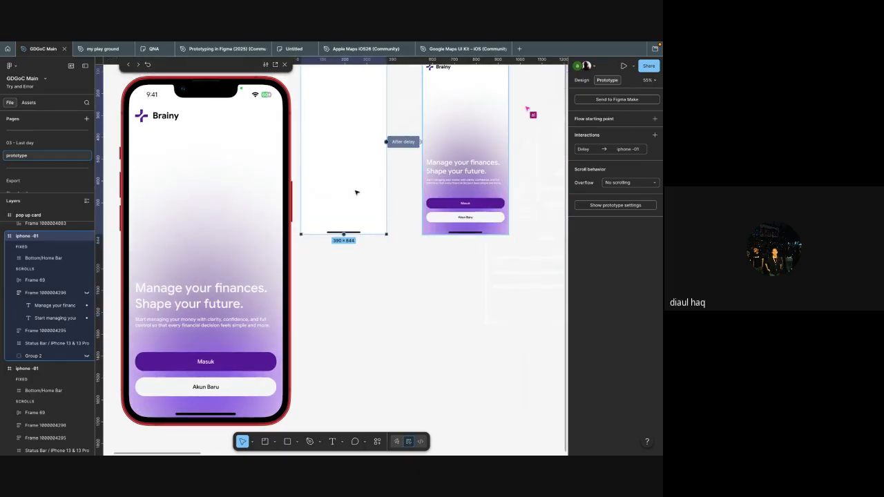
# Step: Select the original iphone -01 frame's headline block, button group and Group 2 background in turn to examine each layer
pyautogui.click(477, 178)
pyautogui.scroll(3, 477, 178)
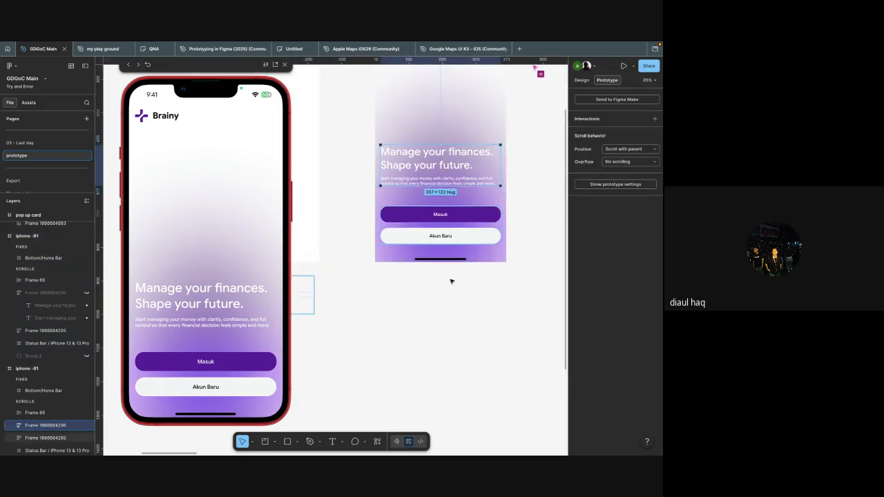
pyautogui.click(438, 224)
pyautogui.hscroll(-2, 438, 225)
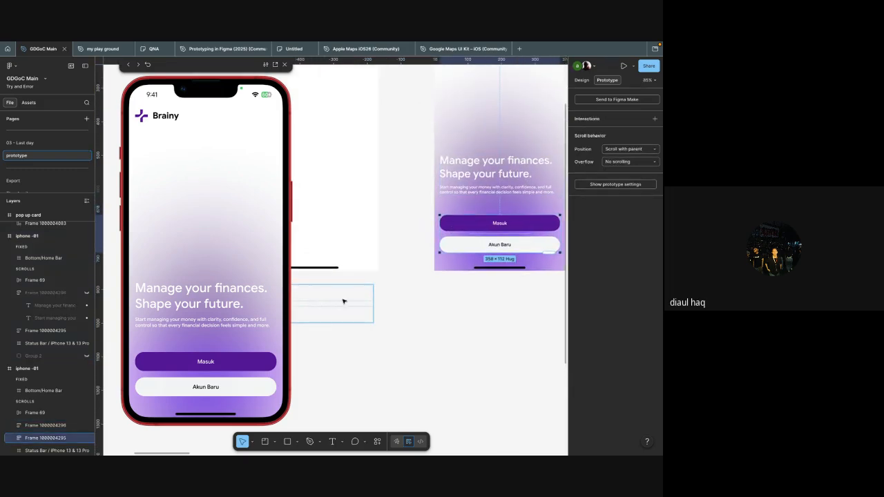
pyautogui.press('Escape')
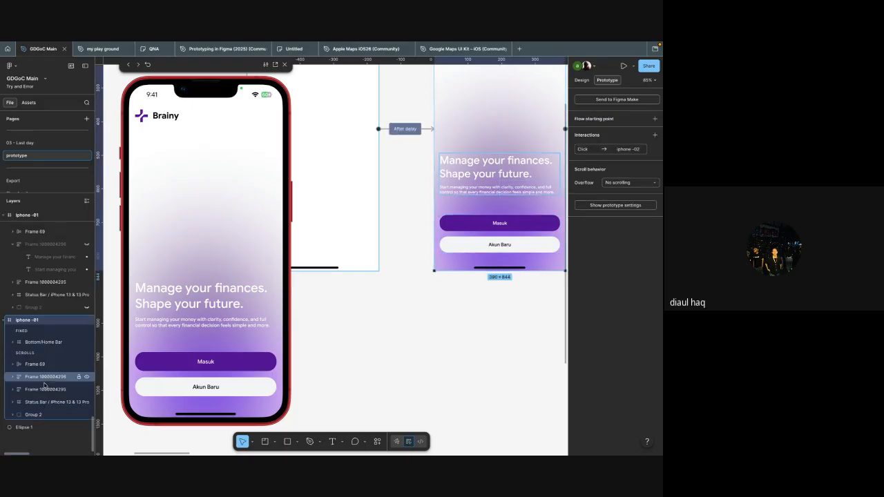
pyautogui.click(34, 414)
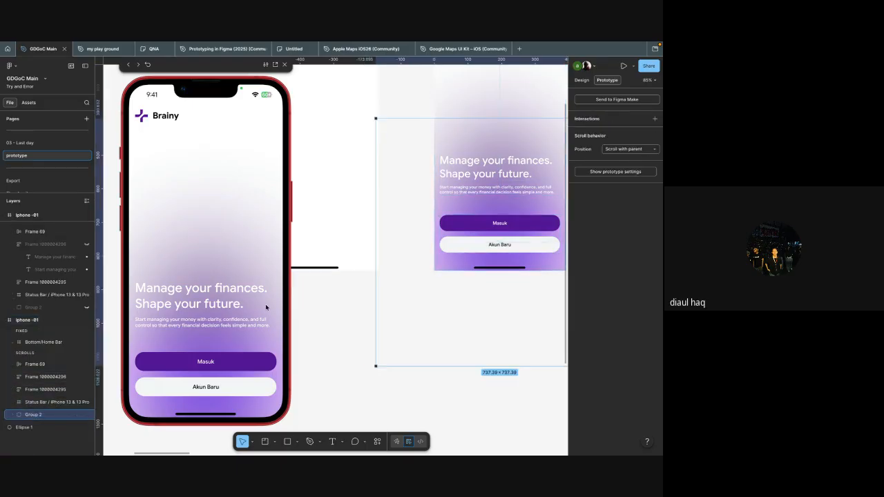
pyautogui.hscroll(1, 370, 265)
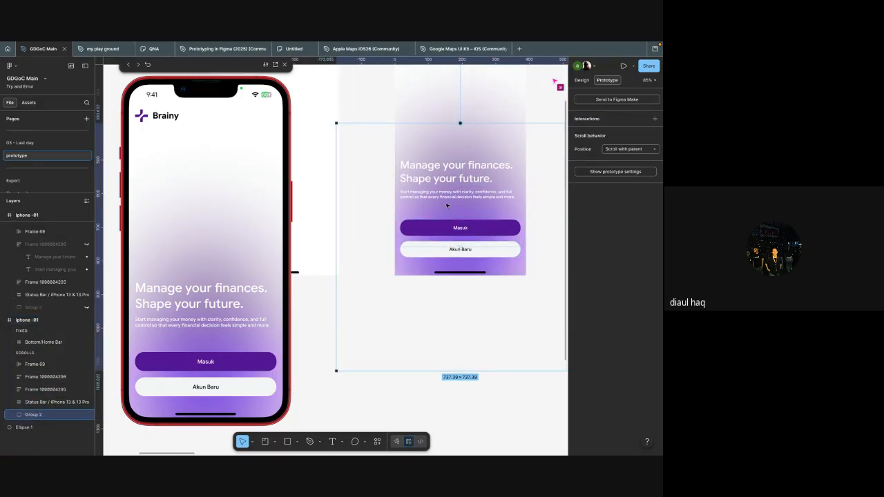
pyautogui.scroll(-2, 338, 239)
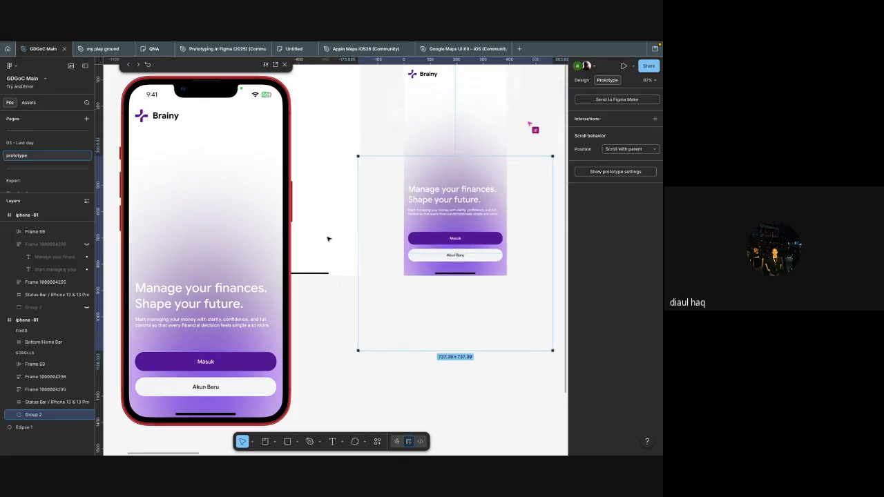
pyautogui.scroll(1, 397, 214)
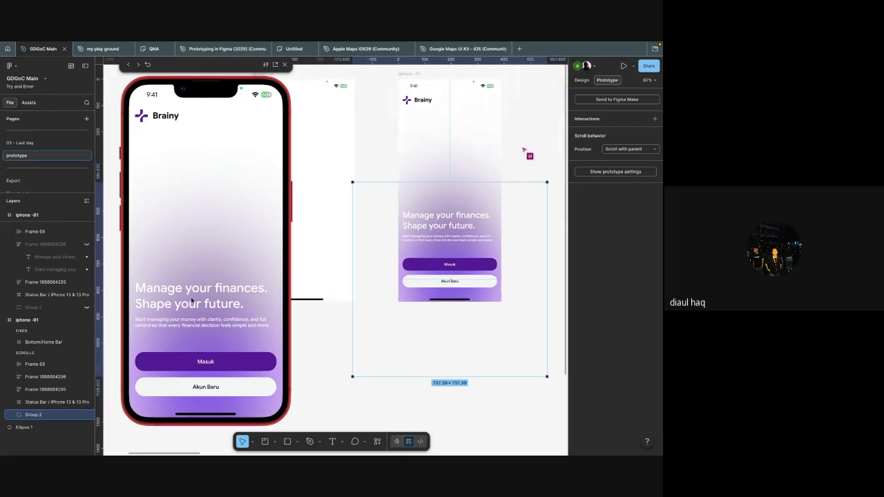
# Step: Restart the prototype preview, run it again from the blank duplicate iphone -01 frame to watch the delayed transition, and close it
pyautogui.click(148, 66)
pyautogui.press('Escape')
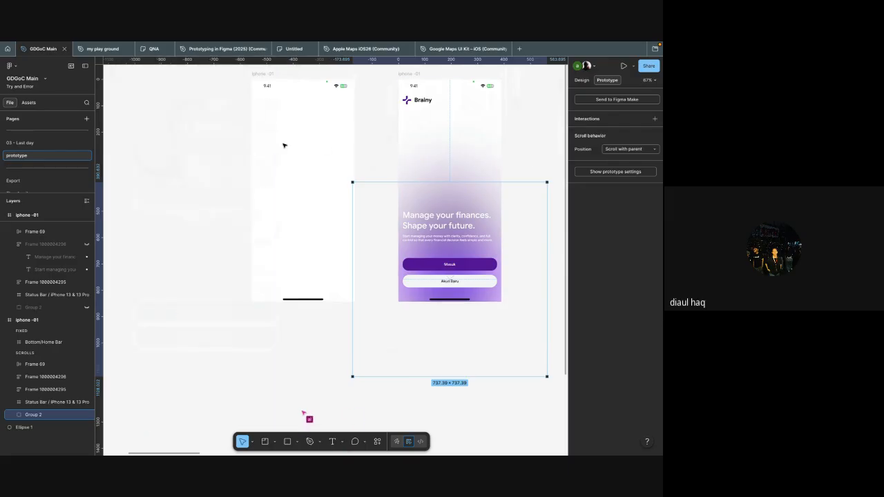
pyautogui.click(252, 100)
pyautogui.hotkey('shift', 'space')
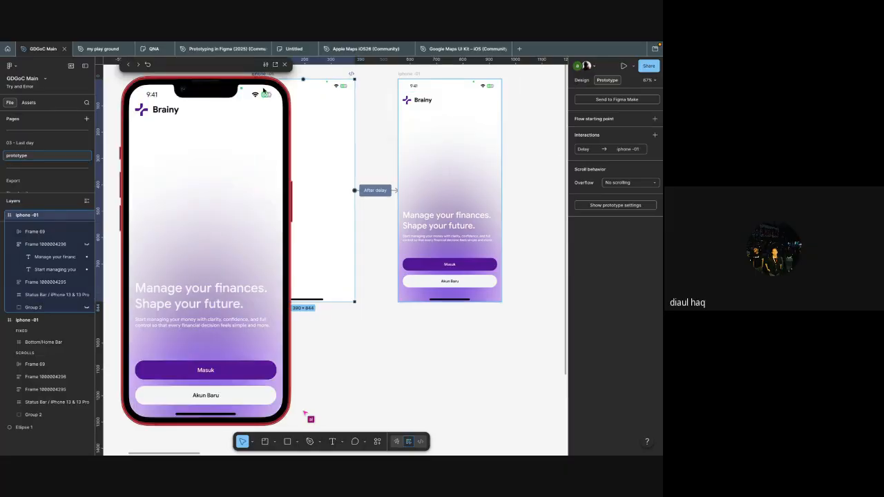
pyautogui.click(285, 65)
pyautogui.click(379, 129)
# Step: Rename the iphone -02 frame as login
pyautogui.hscroll(2, 379, 130)
pyautogui.scroll(-4, 379, 130)
pyautogui.scroll(3, 379, 130)
pyautogui.scroll(2, 390, 159)
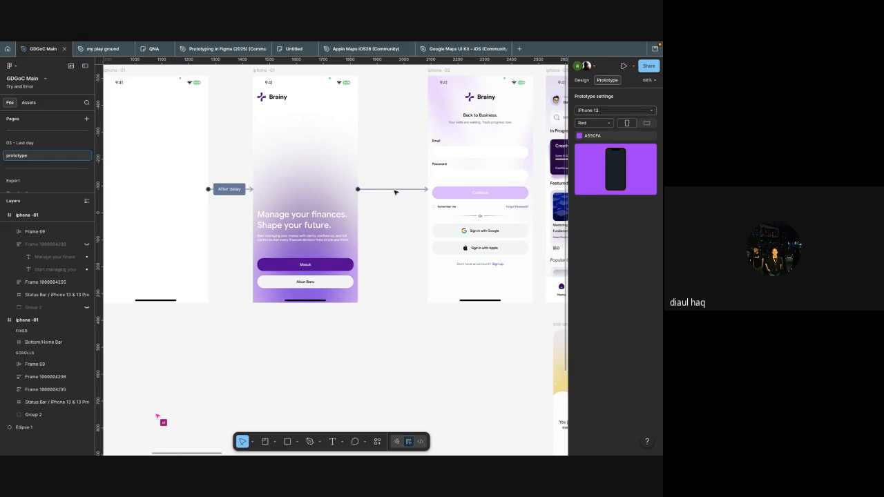
pyautogui.hscroll(2, 328, 228)
pyautogui.click(262, 265)
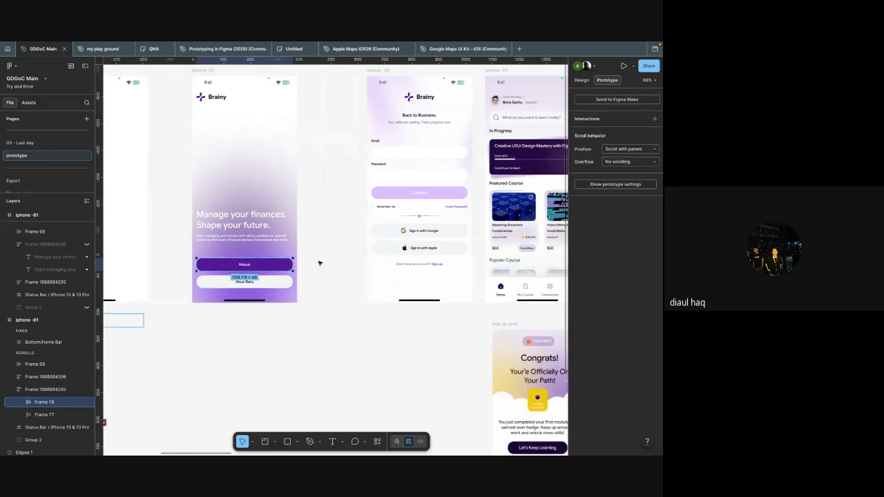
pyautogui.scroll(3, 317, 262)
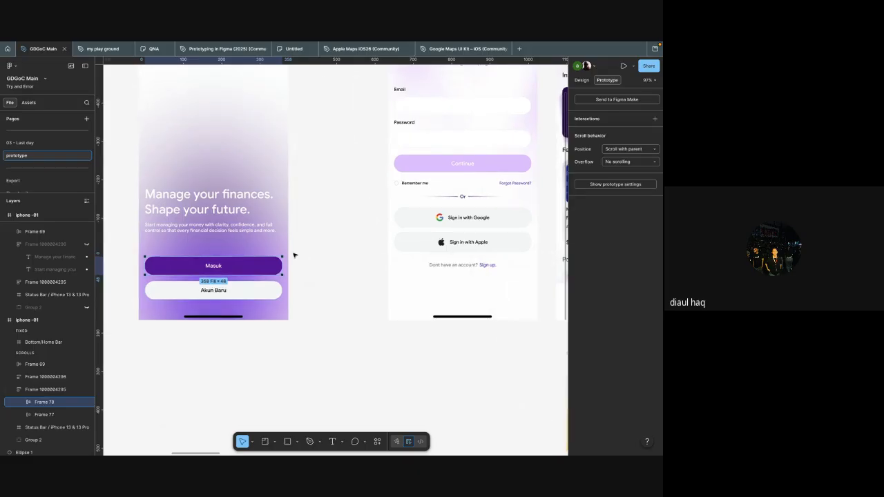
pyautogui.scroll(5, 293, 255)
pyautogui.click(399, 170)
pyautogui.hotkey('ctrl', 'r')
pyautogui.write('lo')
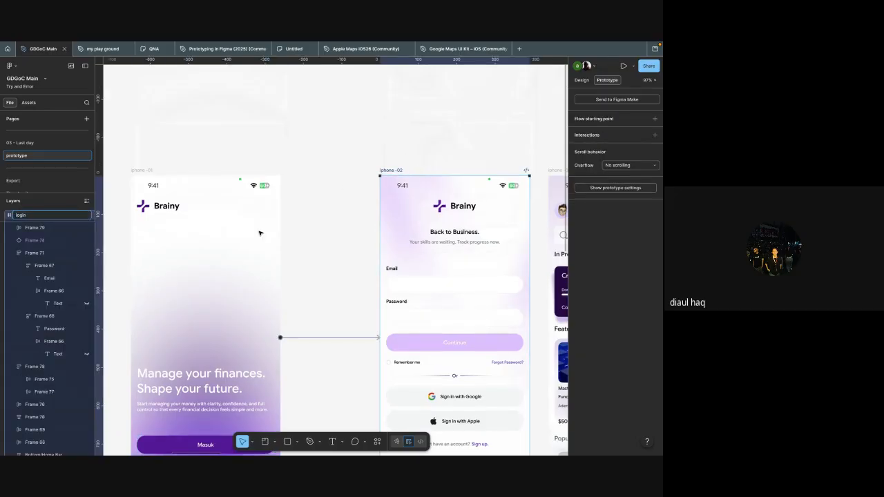
pyautogui.press('Return')
pyautogui.click(354, 206)
# Step: Change the Masuk button label to "Login" in both iphone -01 frames at once by selecting the matching text layers together
pyautogui.scroll(-4, 354, 207)
pyautogui.hscroll(-3, 354, 207)
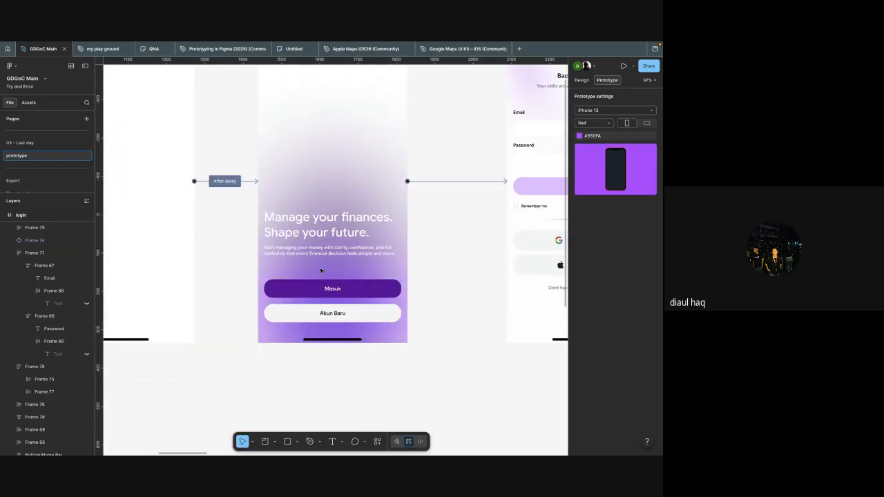
pyautogui.scroll(-2, 283, 316)
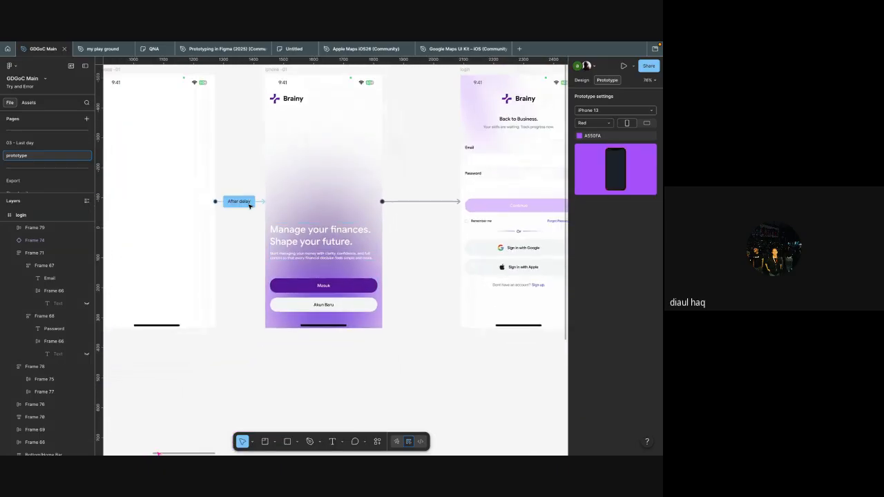
pyautogui.scroll(3, 321, 286)
pyautogui.doubleClick(319, 283)
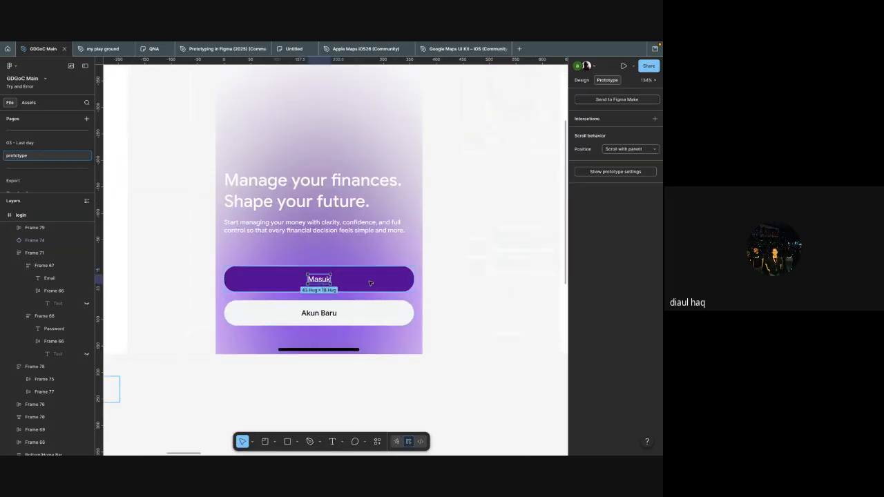
pyautogui.scroll(-3, 313, 283)
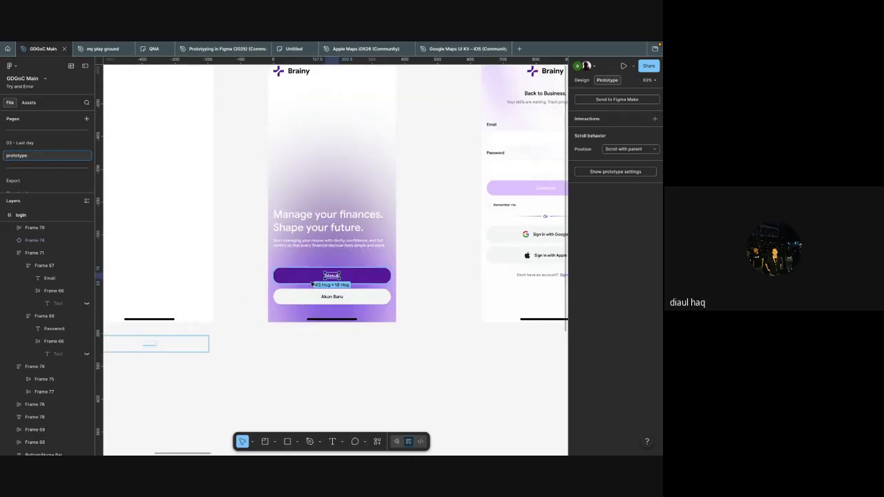
pyautogui.press('alt+super+a')
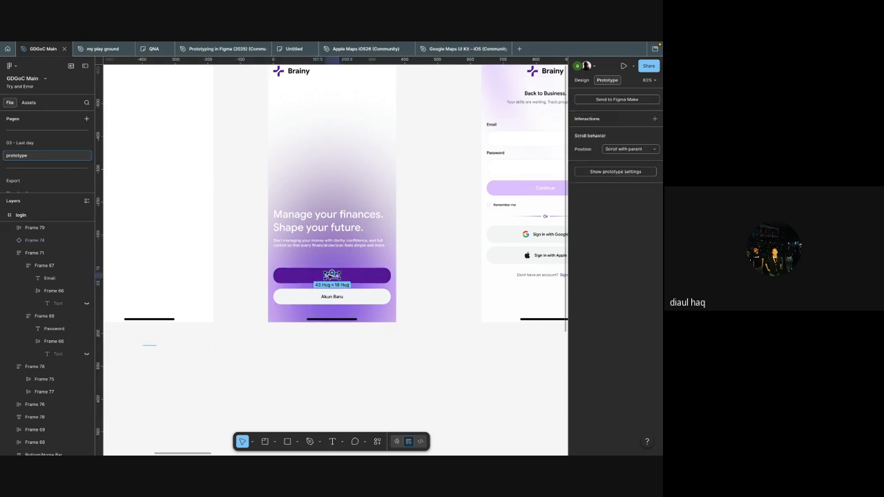
pyautogui.scroll(5, 370, 287)
pyautogui.hscroll(-2, 370, 287)
pyautogui.press('alt')
pyautogui.hscroll(-5, 371, 287)
pyautogui.hscroll(2, 370, 288)
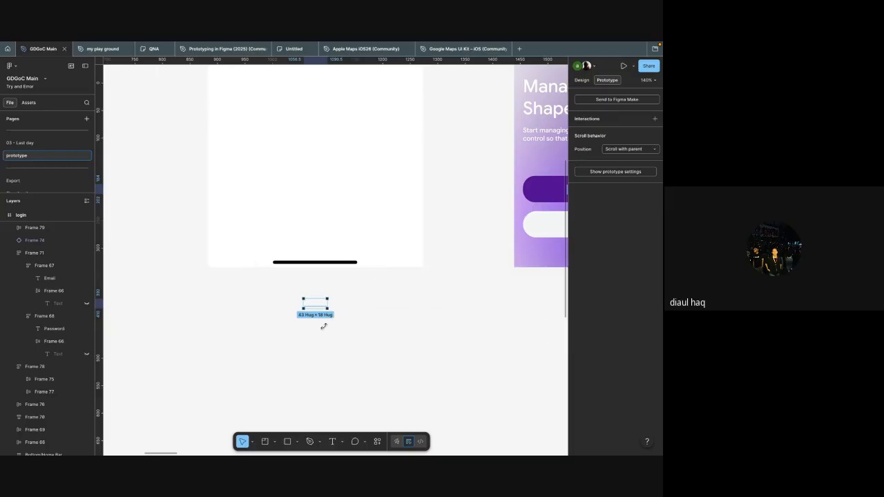
pyautogui.hscroll(3, 369, 282)
pyautogui.scroll(-3, 361, 318)
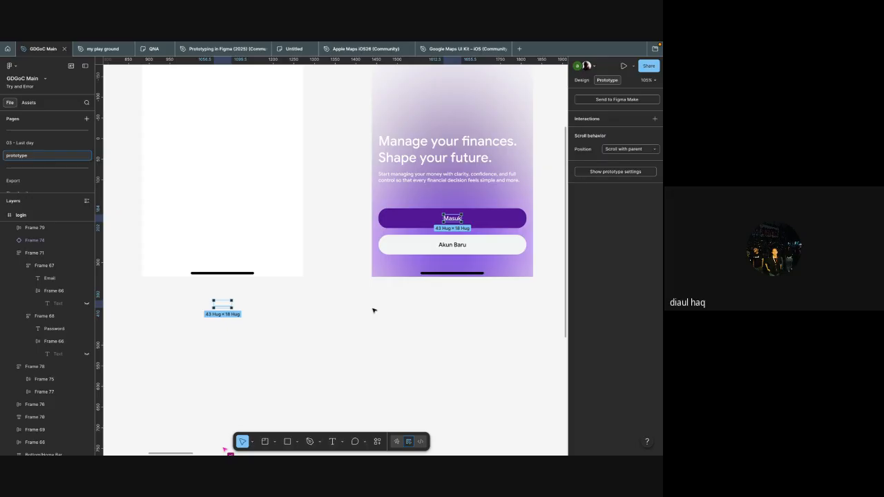
pyautogui.press('Return')
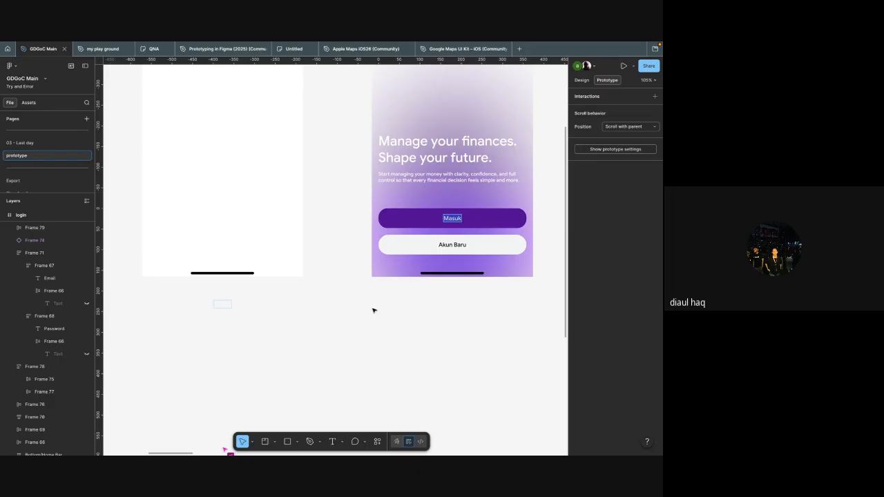
pyautogui.write('Login')
pyautogui.press('Escape')
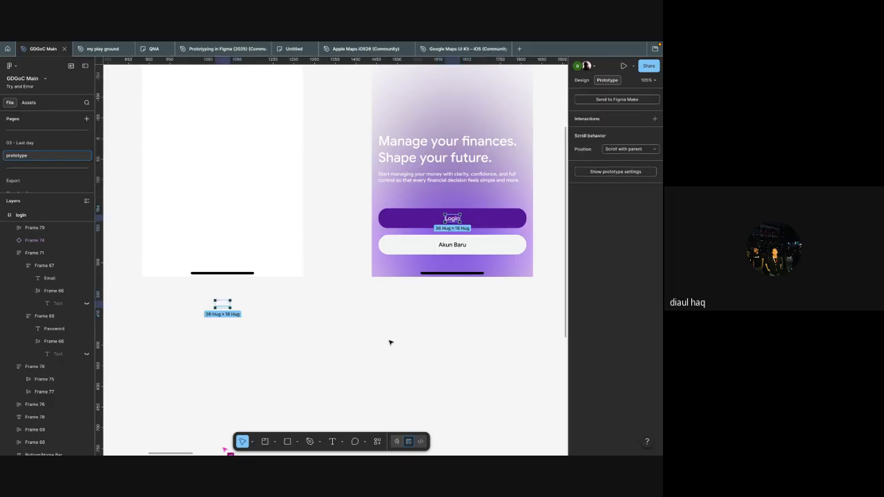
# Step: Show the layer outlines to check the Login label below the blank duplicate iphone -01 frame, and hide them again
pyautogui.hotkey('shift', 'o')
pyautogui.hscroll(-2, 309, 310)
pyautogui.scroll(5, 282, 368)
pyautogui.click(282, 368)
pyautogui.scroll(2, 282, 367)
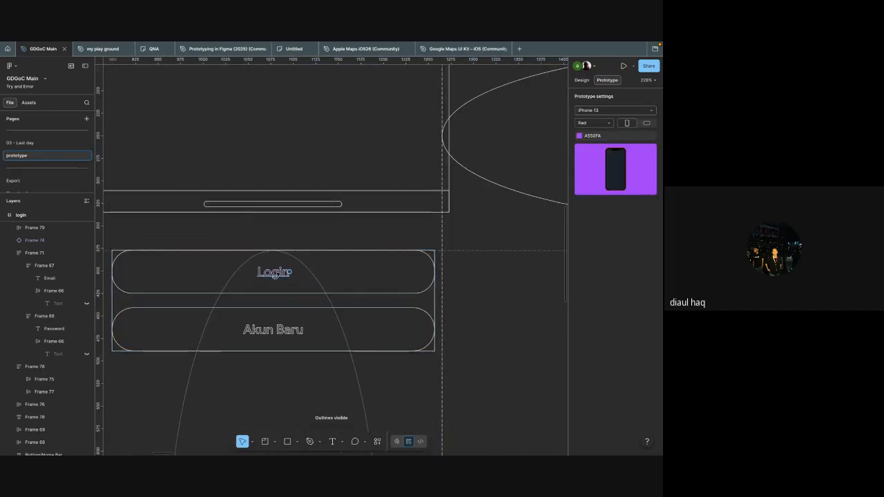
pyautogui.keyDown('ctrl'); pyautogui.click(277, 273); pyautogui.keyUp('ctrl')
pyautogui.scroll(-5, 324, 270)
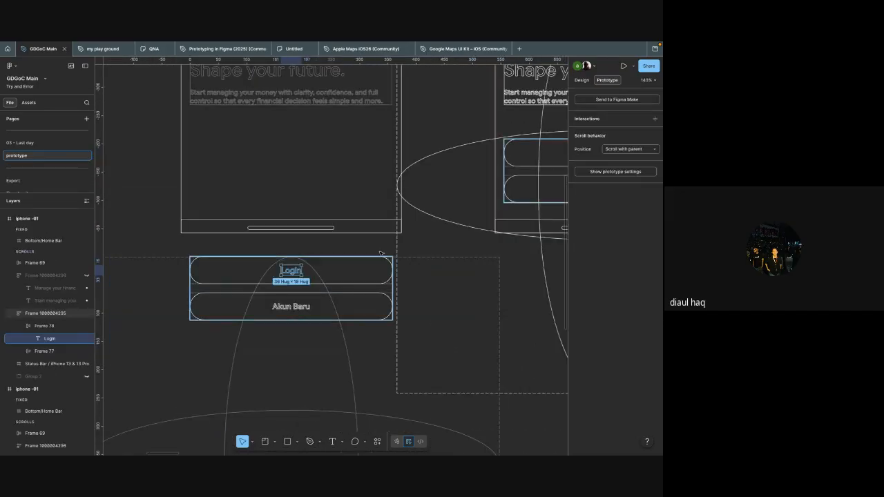
pyautogui.click(406, 249)
pyautogui.scroll(-2, 406, 249)
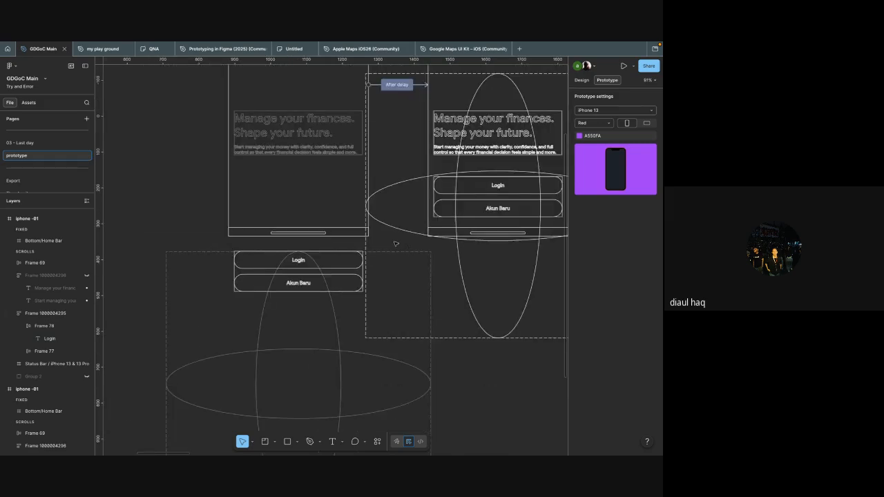
pyautogui.hscroll(2, 414, 249)
pyautogui.scroll(-3, 477, 266)
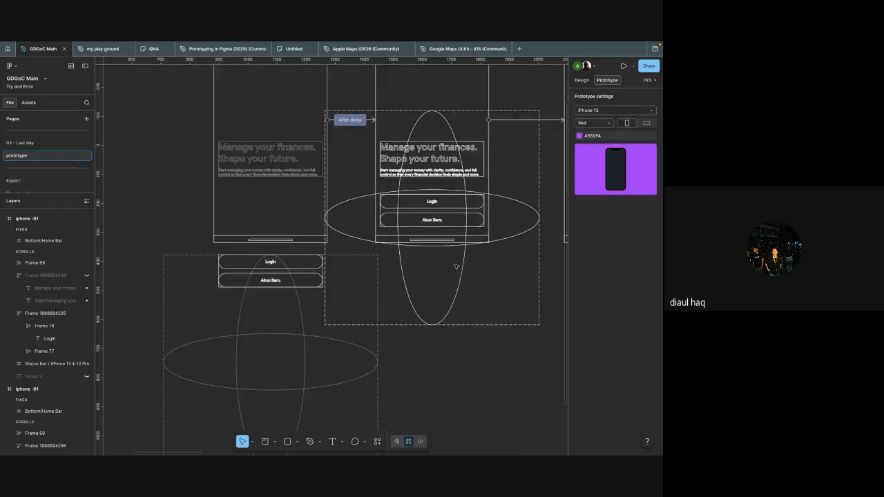
pyautogui.hscroll(3, 487, 269)
pyautogui.hotkey('ctrl', 'y')
# Step: Connect the Login button on the original iphone -01 frame to the login frame with a prototype interaction
pyautogui.scroll(3, 466, 292)
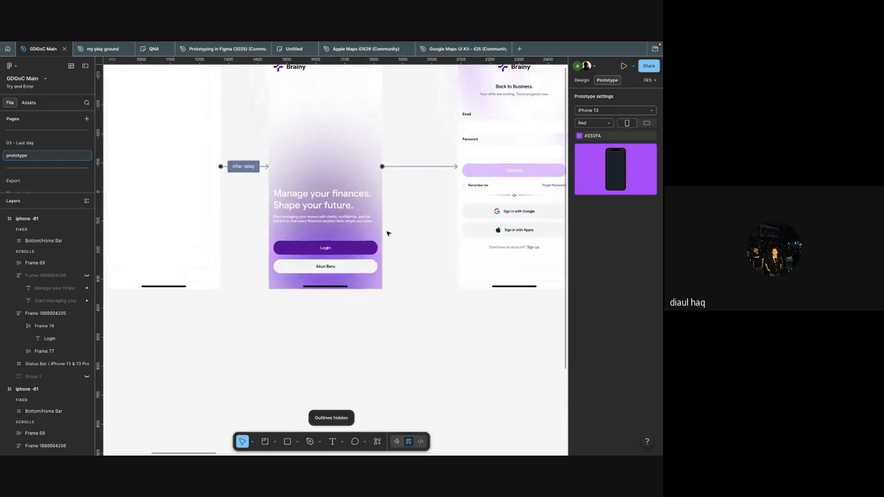
pyautogui.click(369, 288)
pyautogui.hscroll(3, 363, 293)
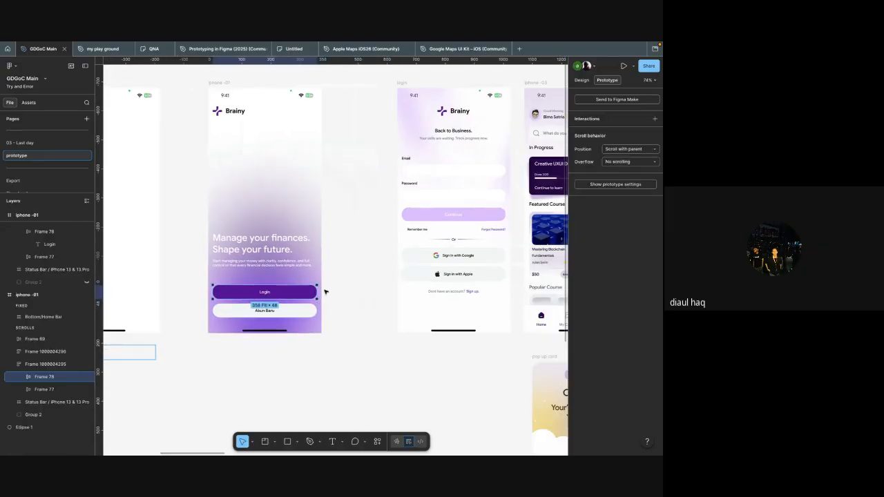
pyautogui.moveTo(315, 292); pyautogui.dragTo(409, 275)
pyautogui.moveTo(405, 230); pyautogui.dragTo(345, 143)
pyautogui.scroll(2, 452, 200)
# Step: Review the animation, trigger and action options of the Login button's interaction and close its settings
pyautogui.click(343, 214)
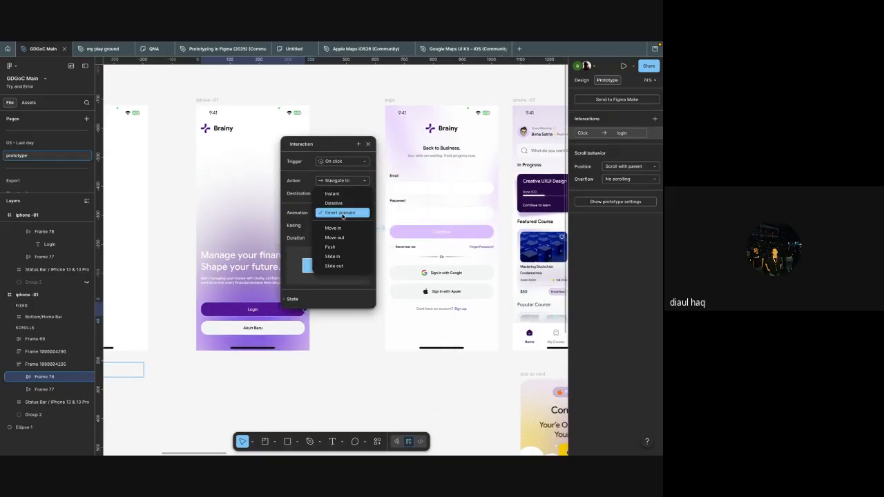
pyautogui.click(344, 214)
pyautogui.click(342, 162)
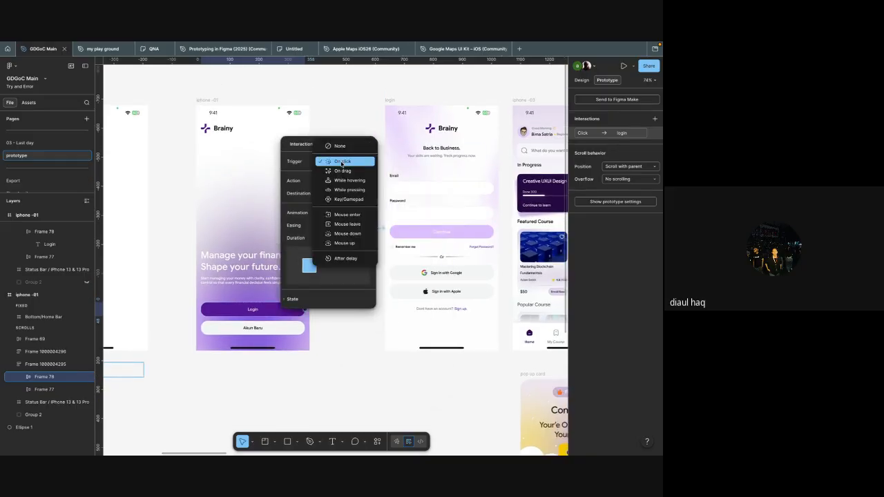
pyautogui.click(341, 162)
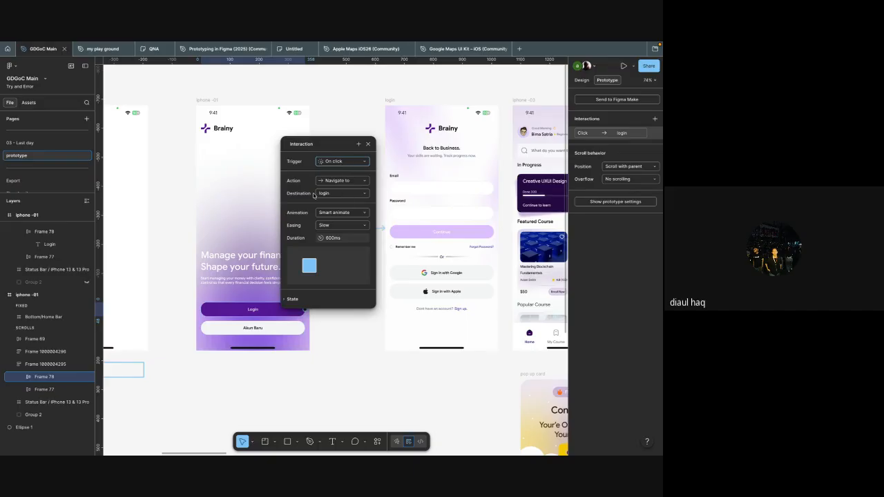
pyautogui.click(330, 180)
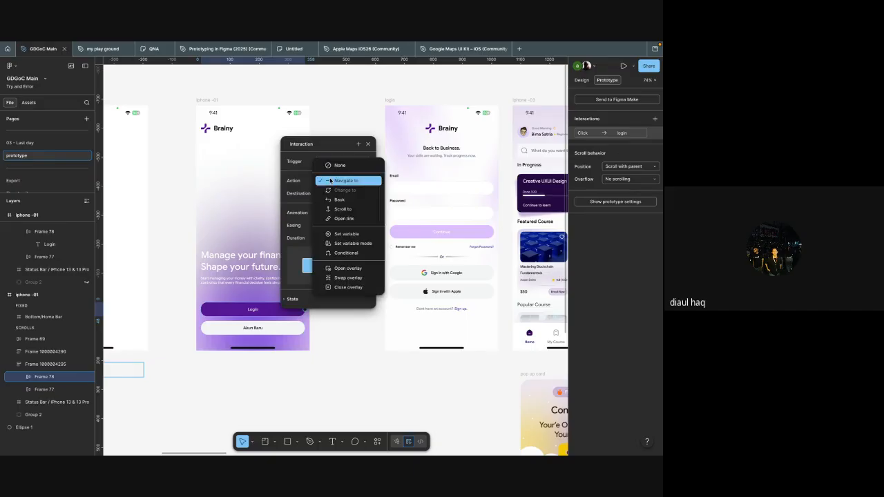
pyautogui.click(327, 181)
pyautogui.click(332, 181)
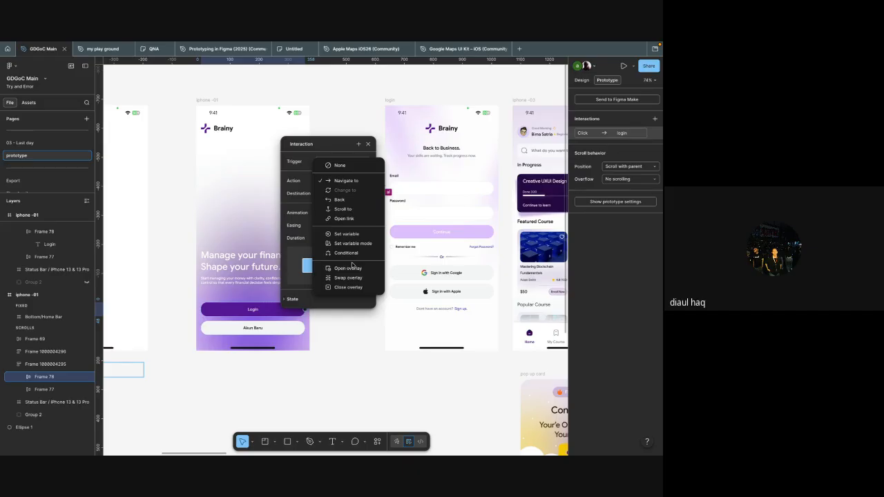
pyautogui.click(367, 145)
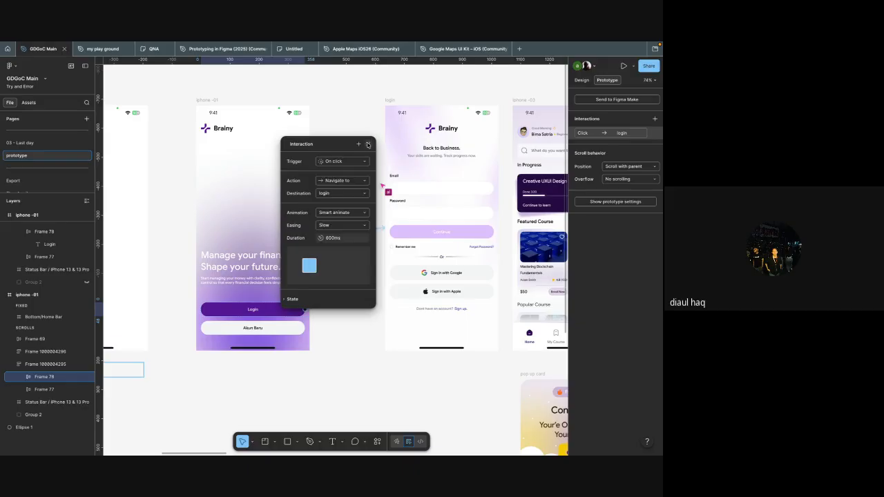
pyautogui.click(367, 145)
# Step: Change the animation of the Login button's interaction to Move in
pyautogui.click(355, 251)
pyautogui.moveTo(359, 277); pyautogui.dragTo(350, 221)
pyautogui.click(360, 297)
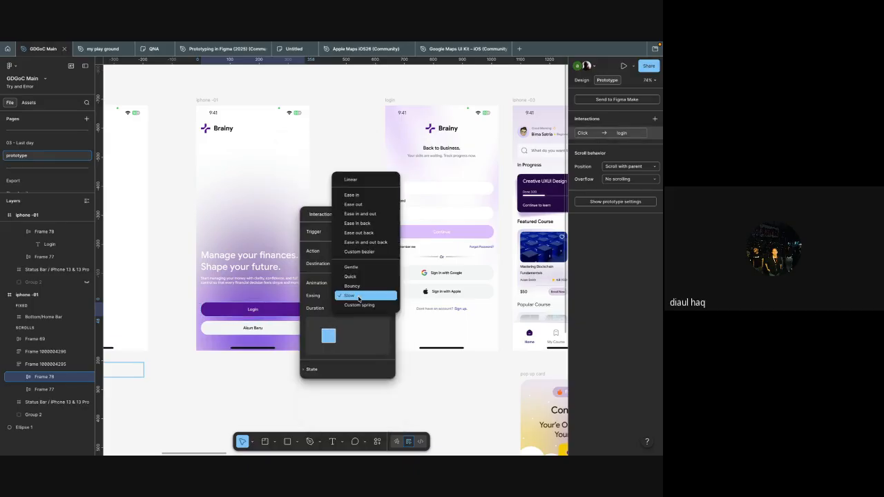
pyautogui.click(319, 291)
pyautogui.click(354, 283)
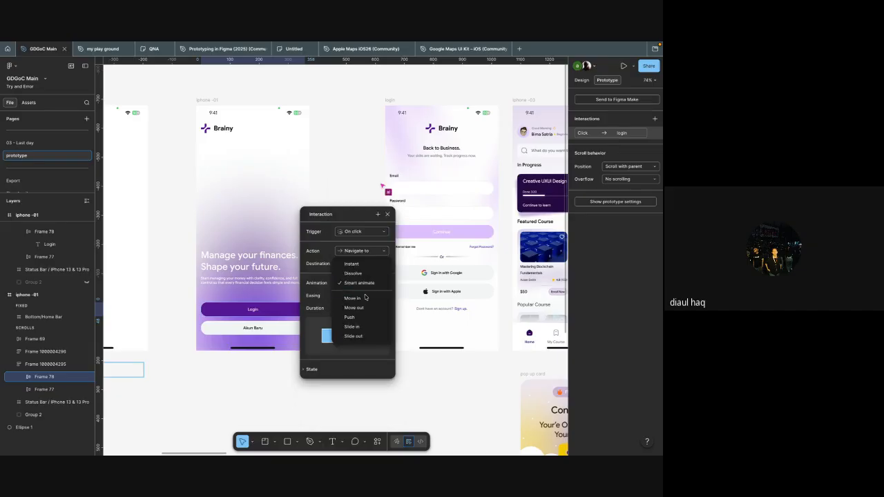
pyautogui.click(366, 298)
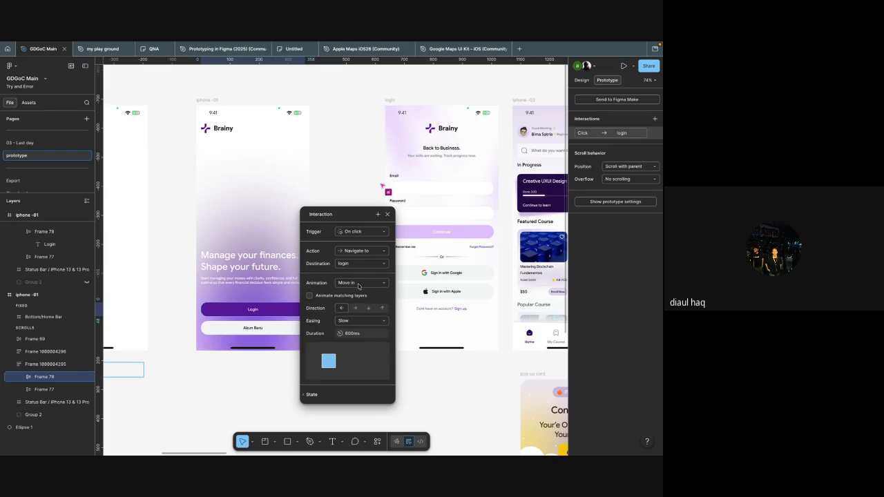
pyautogui.click(358, 285)
pyautogui.click(358, 285)
pyautogui.scroll(-2, 355, 297)
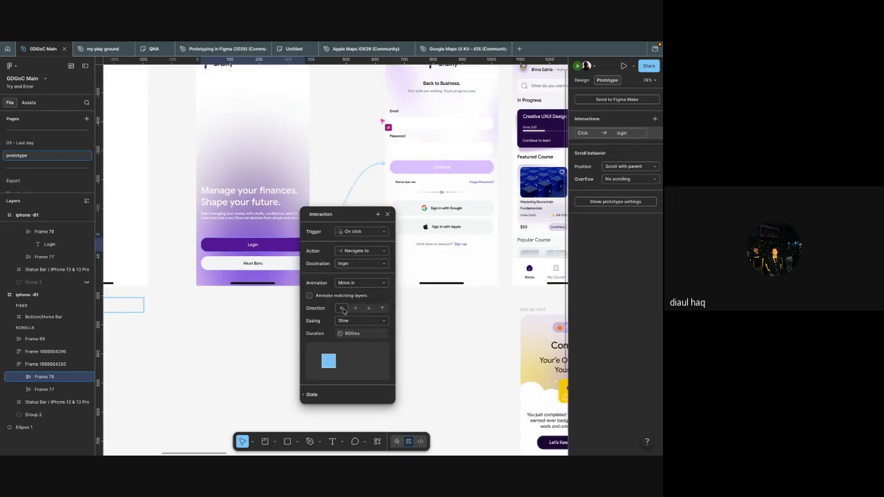
# Step: Keep the Slow easing, set the Login interaction's duration to 12 ms, and close its settings
pyautogui.click(358, 321)
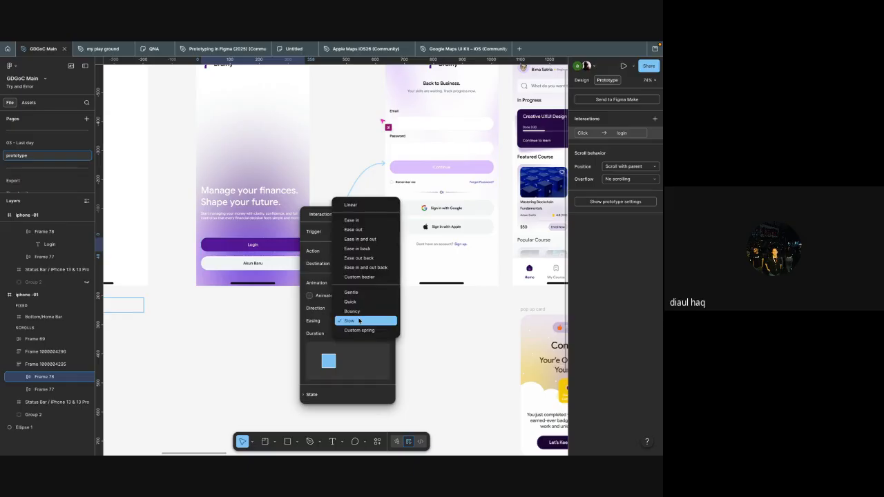
pyautogui.click(359, 321)
pyautogui.click(353, 335)
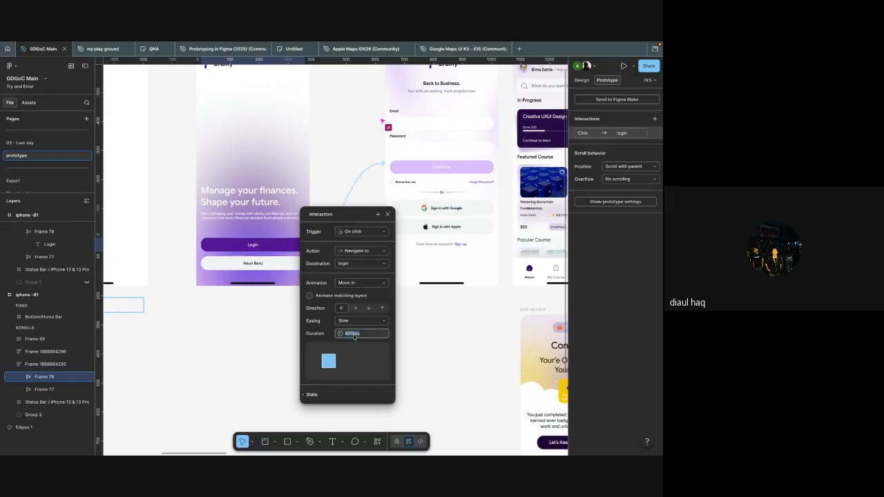
pyautogui.write('12')
pyautogui.press('Return')
pyautogui.click(439, 361)
# Step: Preview the prototype from the blank iphone -01 frame, test the Login button, and close the preview
pyautogui.scroll(3, 327, 295)
pyautogui.hscroll(-2, 326, 295)
pyautogui.hscroll(-2, 326, 294)
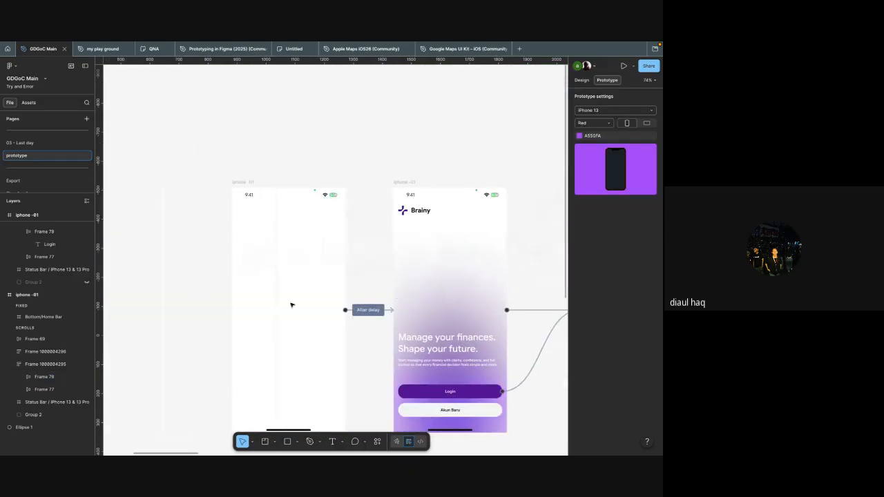
pyautogui.click(280, 309)
pyautogui.hotkey('shift', 'space')
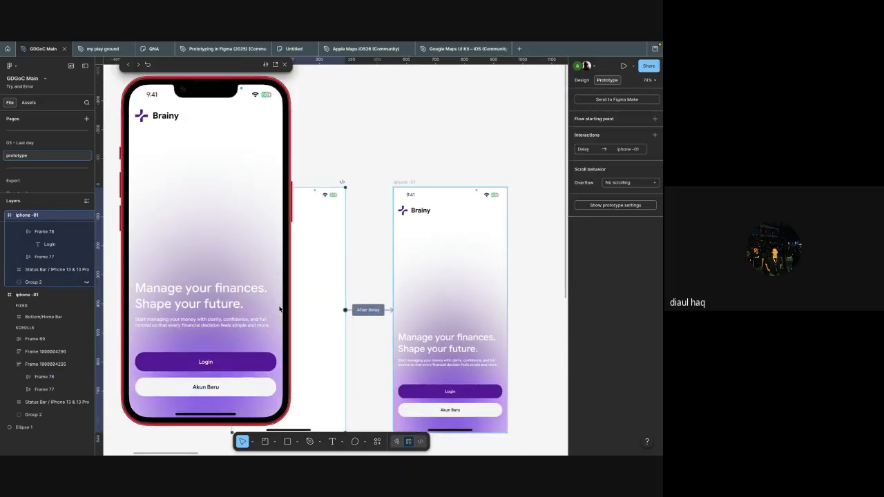
pyautogui.click(237, 359)
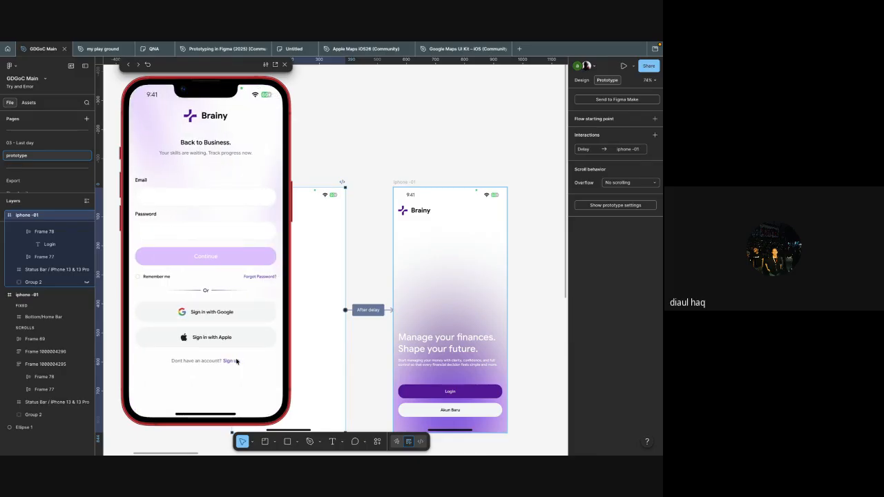
pyautogui.click(284, 64)
# Step: Delete the direct connection from the original iphone -01 frame to the login frame, keeping the Login button's link
pyautogui.scroll(-3, 318, 136)
pyautogui.hscroll(1, 318, 136)
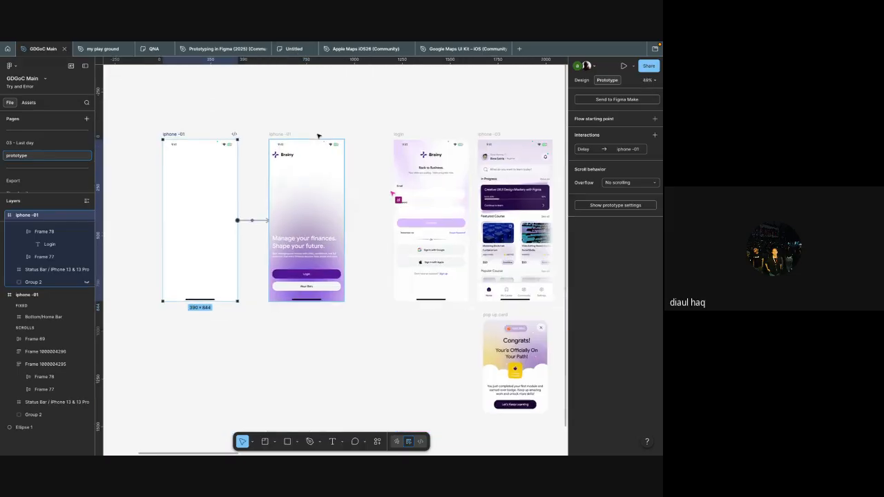
pyautogui.click(365, 224)
pyautogui.scroll(3, 366, 224)
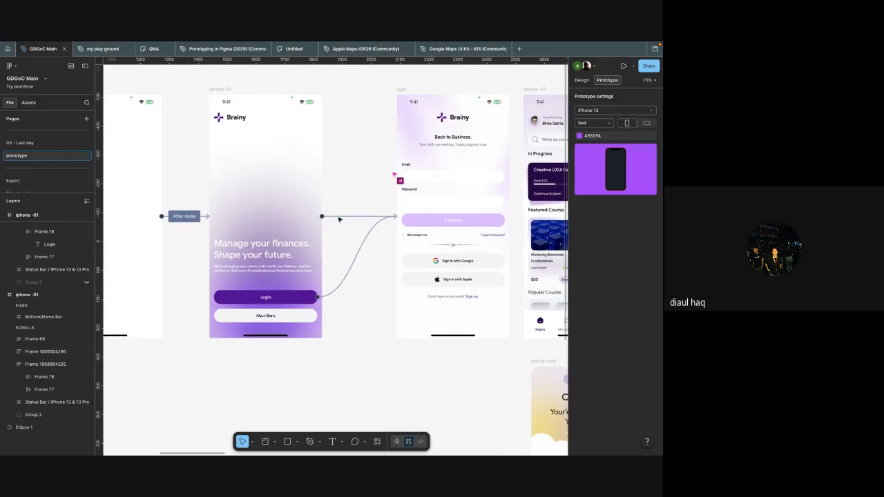
pyautogui.click(340, 219)
pyautogui.click(348, 219)
# Step: Move the login frame so it sits evenly between iphone -01 and iphone -03, with gaps of about 155 px
pyautogui.hscroll(2, 341, 221)
pyautogui.hscroll(3, 340, 221)
pyautogui.scroll(-2, 275, 104)
pyautogui.click(259, 114)
pyautogui.moveTo(257, 115); pyautogui.dragTo(235, 115)
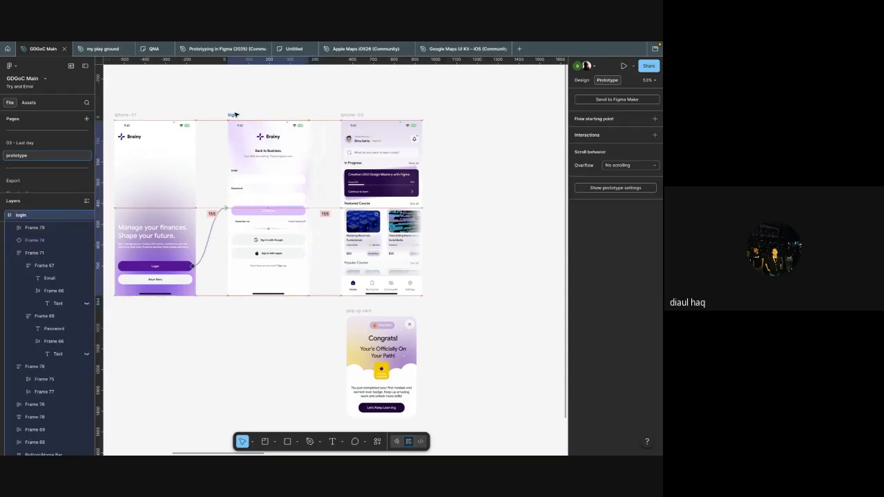
pyautogui.click(305, 103)
# Step: Examine the design properties of the Email and Password input boxes on the login frame
pyautogui.hscroll(-1, 306, 103)
pyautogui.scroll(3, 306, 103)
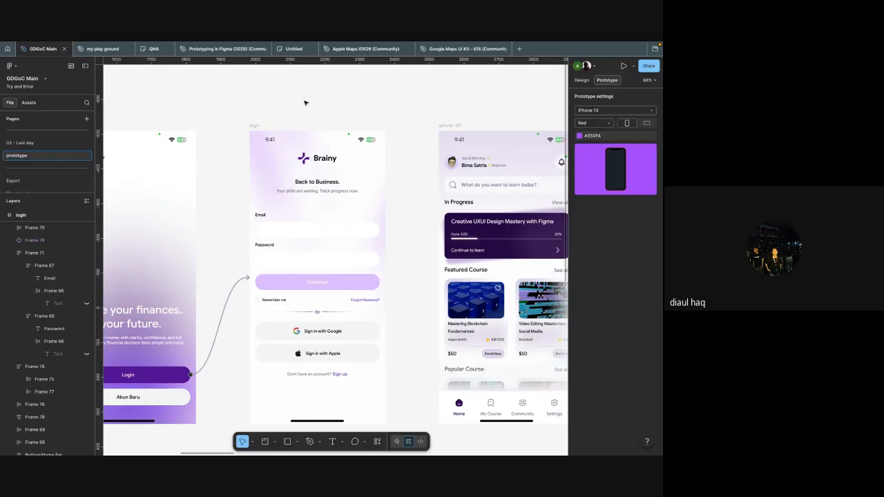
pyautogui.click(331, 233)
pyautogui.hscroll(-1, 332, 232)
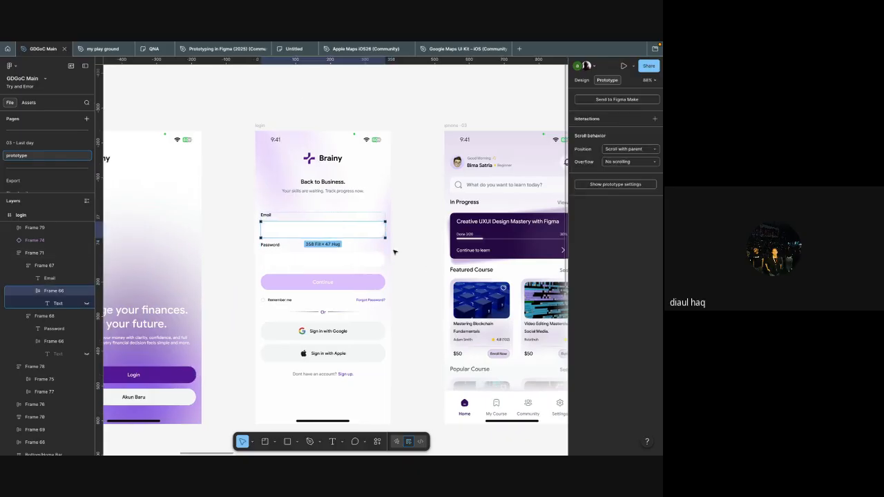
pyautogui.click(581, 81)
pyautogui.scroll(-2, 385, 189)
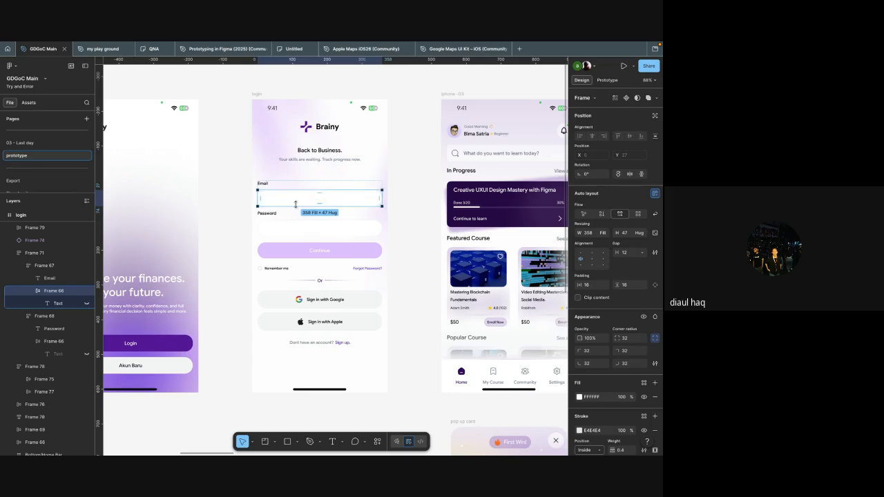
pyautogui.scroll(5, 274, 198)
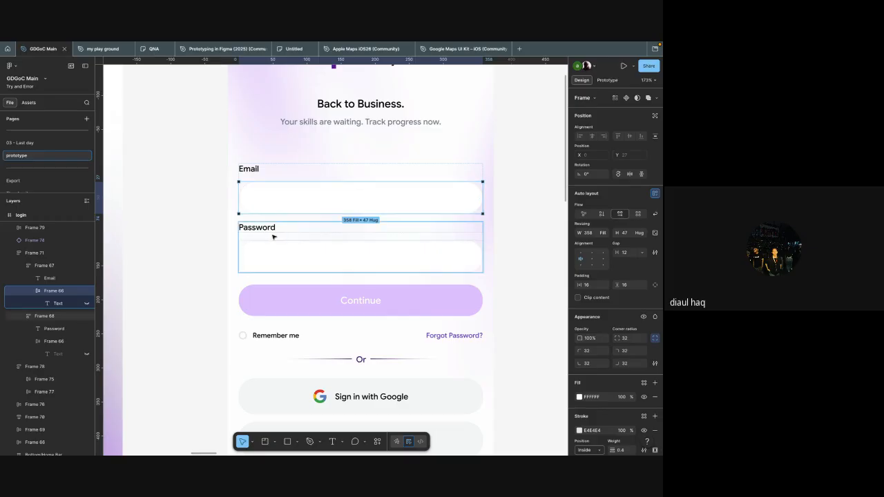
pyautogui.click(268, 257)
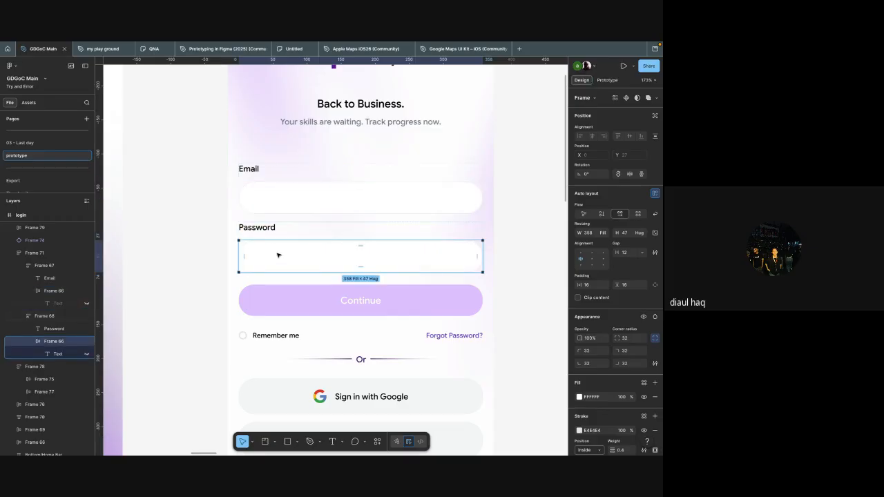
# Step: Detach the "button cont" variable from the Continue button's fill, keeping the fill itself
pyautogui.click(345, 306)
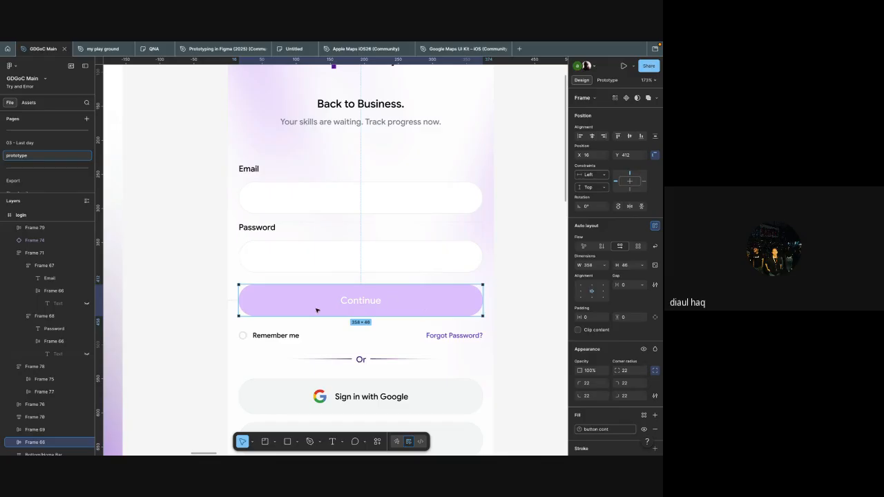
pyautogui.click(655, 429)
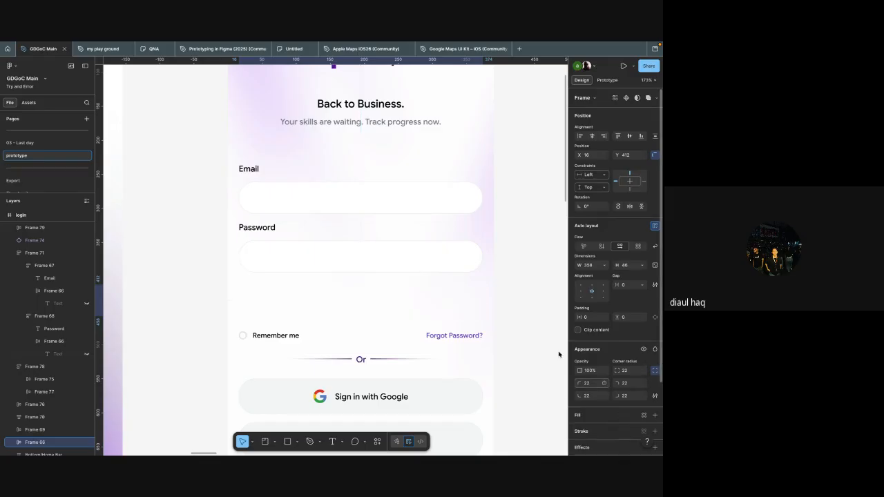
pyautogui.hotkey('ctrl', 'z')
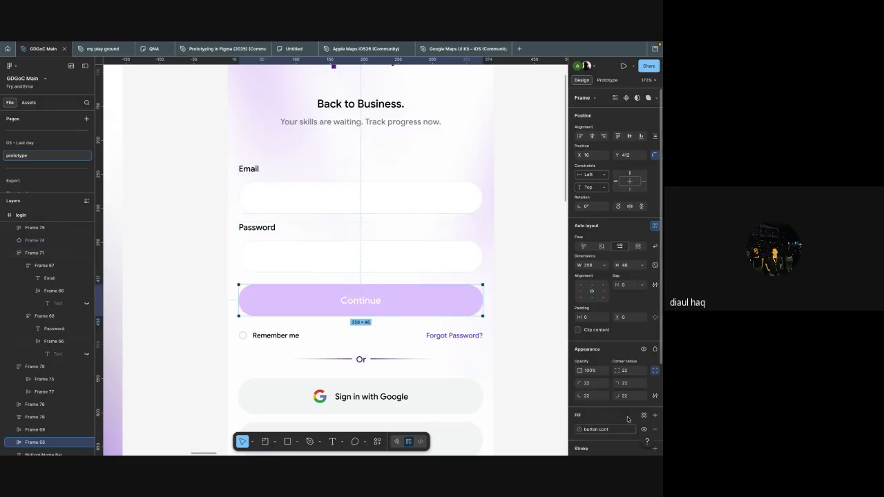
pyautogui.scroll(-2, 622, 418)
pyautogui.click(608, 375)
pyautogui.click(630, 374)
pyautogui.scroll(-2, 622, 401)
# Step: Unlink the hidden text layer inside the Password box from its "password flag" visibility variable
pyautogui.click(439, 248)
pyautogui.keyDown('super'); pyautogui.click(453, 252); pyautogui.keyUp('super')
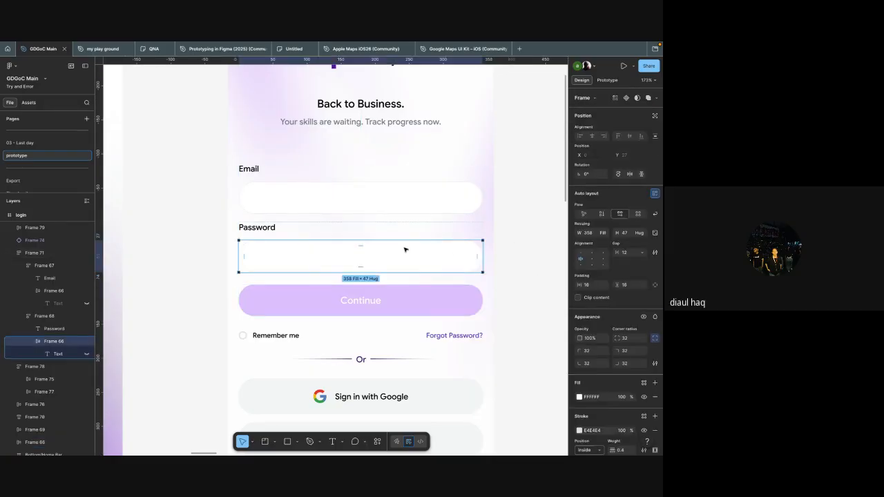
pyautogui.press('Return')
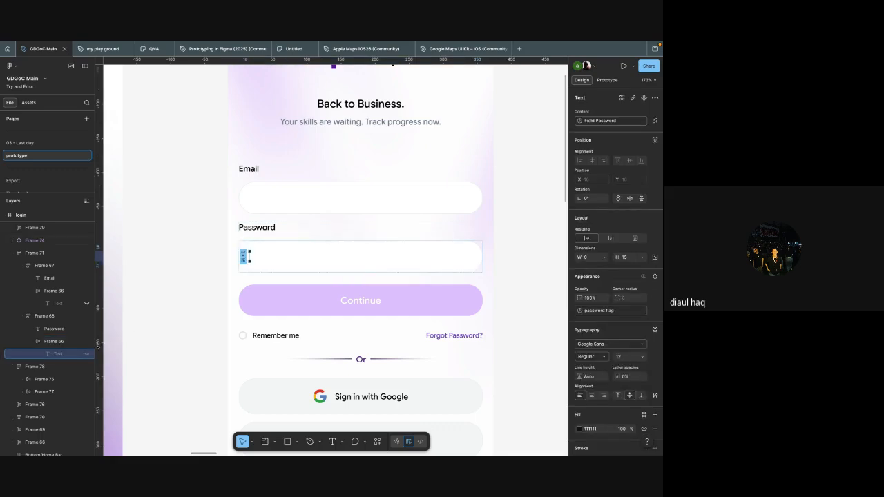
# Step: Replace the empty text layer in the login frame's Email box with a sample e-mail address
pyautogui.click(59, 303)
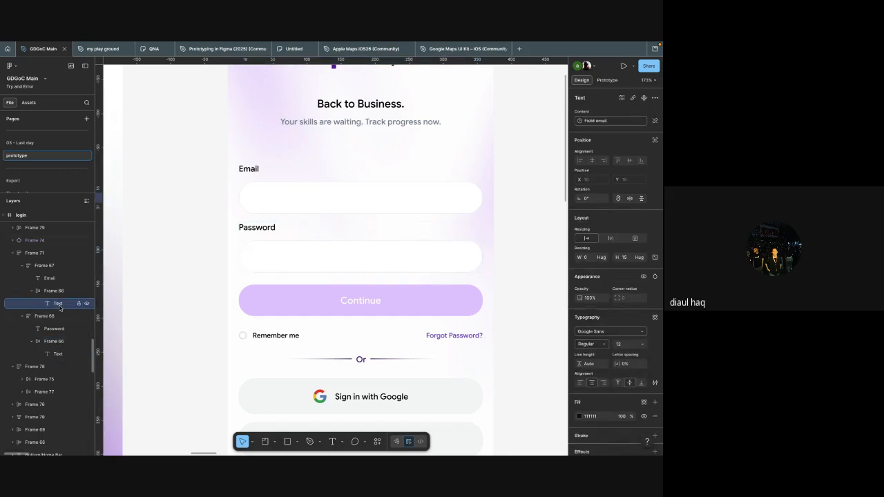
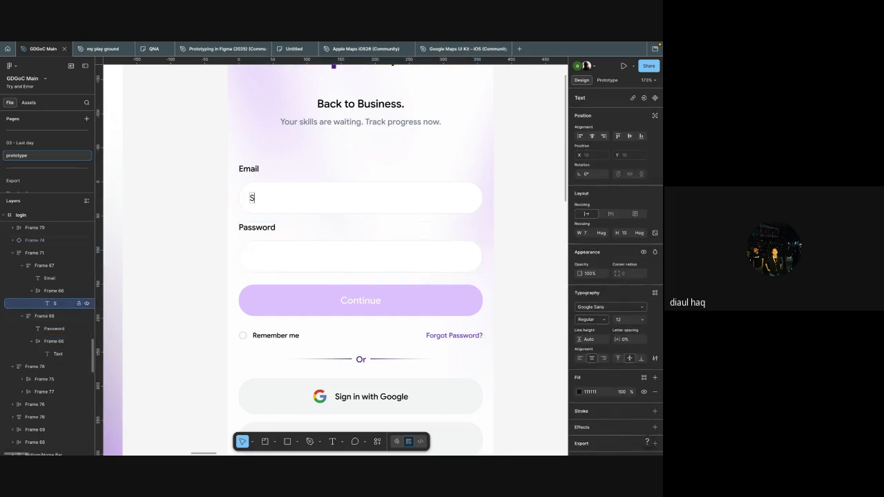
pyautogui.press('BackSpace')
pyautogui.press('BackSpace')
pyautogui.press('BackSpace')
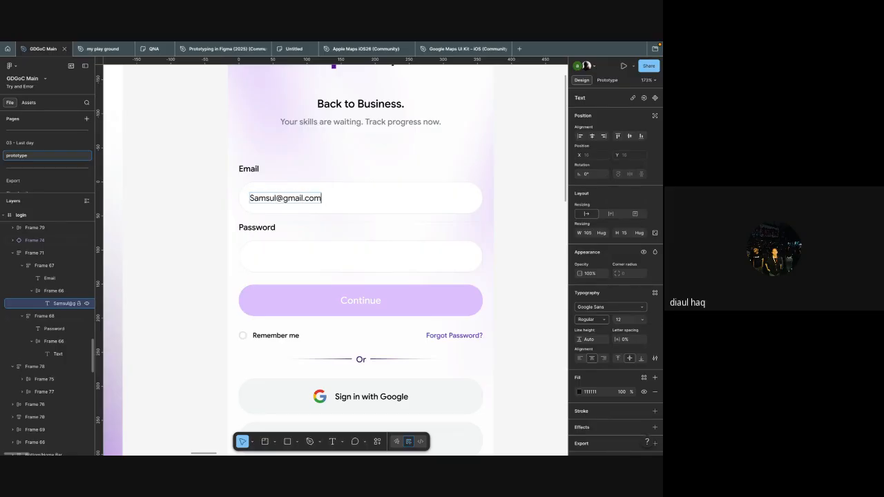
# Step: Enter a sample password in the text layer of the login frame's Password box
pyautogui.click(60, 331)
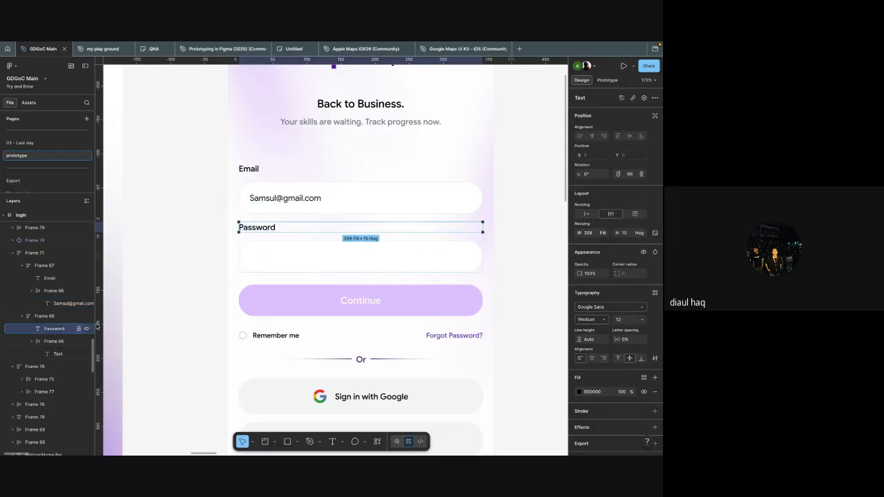
pyautogui.click(60, 354)
pyautogui.press('Return')
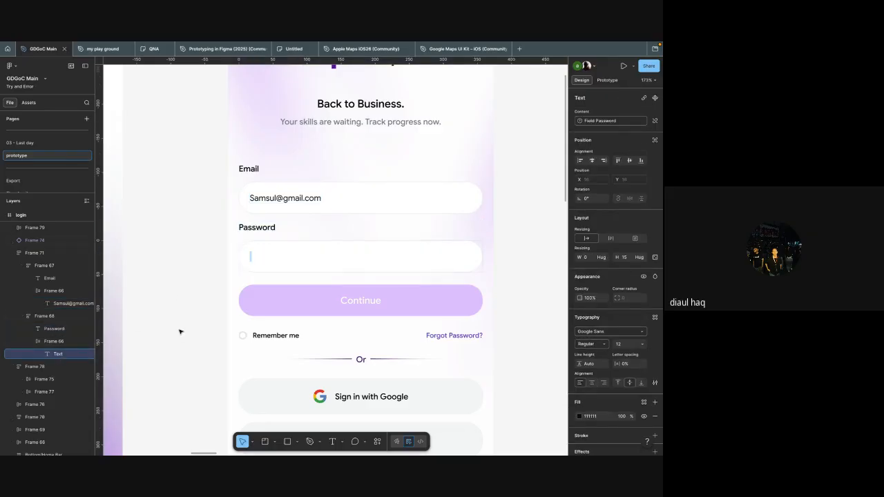
pyautogui.write('12345678')
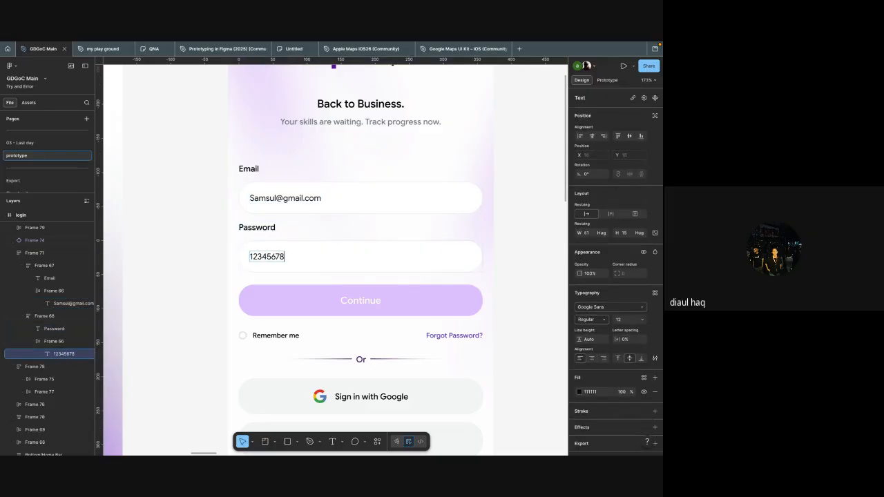
pyautogui.click(193, 305)
pyautogui.click(193, 305)
# Step: Inspect the filled Email and Password boxes and the Continue button on the login frame
pyautogui.scroll(-5, 193, 305)
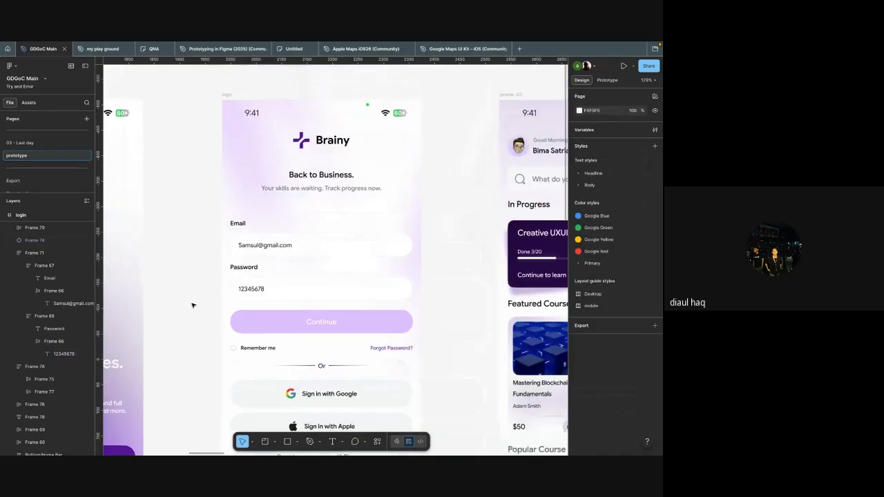
pyautogui.scroll(-1, 248, 266)
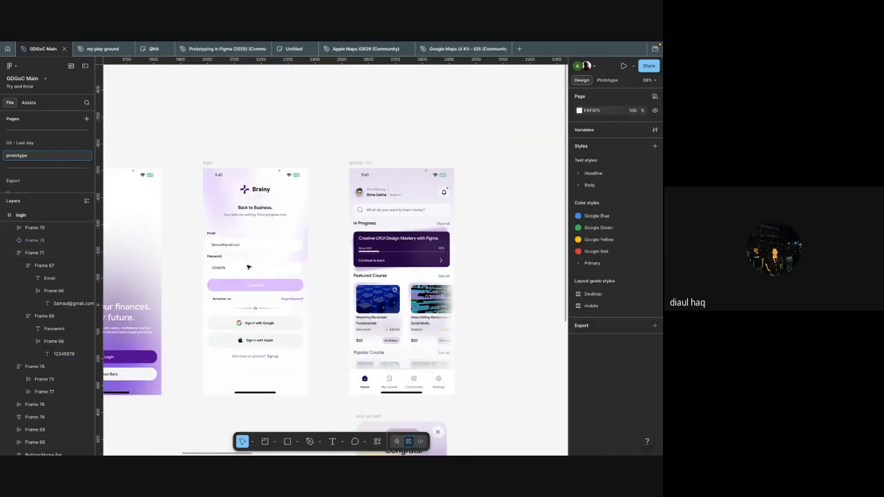
pyautogui.scroll(4, 248, 267)
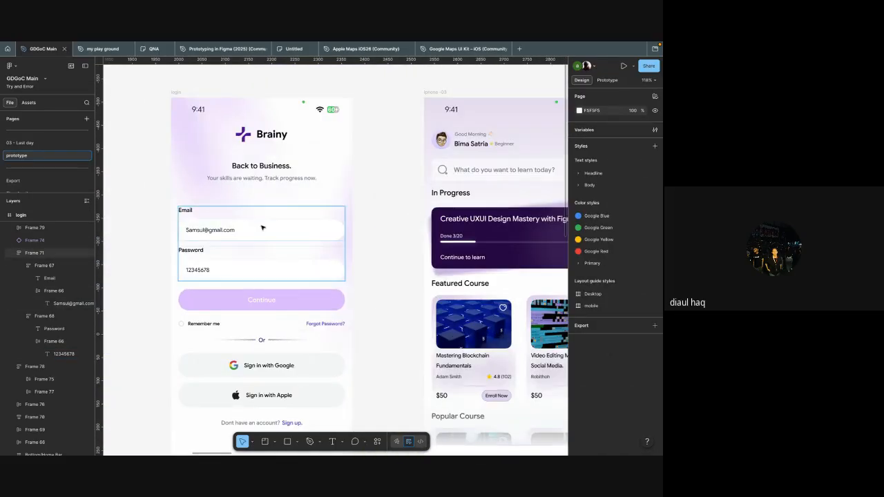
pyautogui.click(260, 227)
pyautogui.click(261, 227)
pyautogui.scroll(-2, 252, 200)
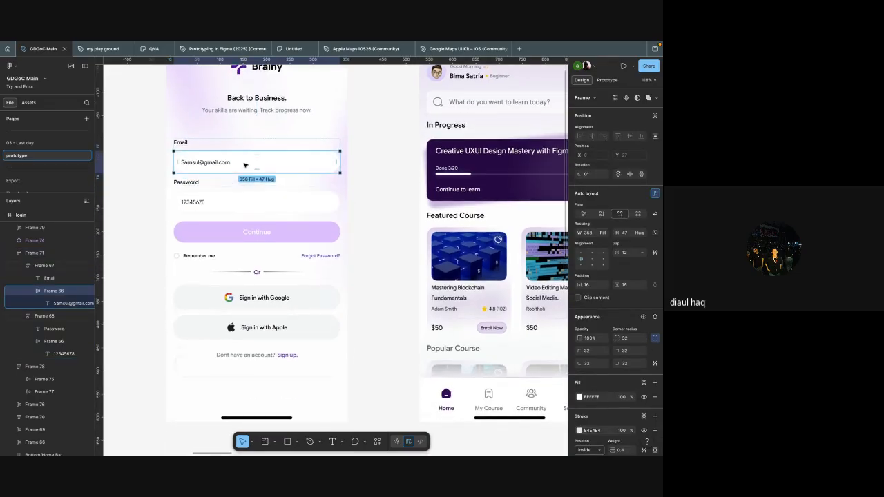
pyautogui.click(238, 201)
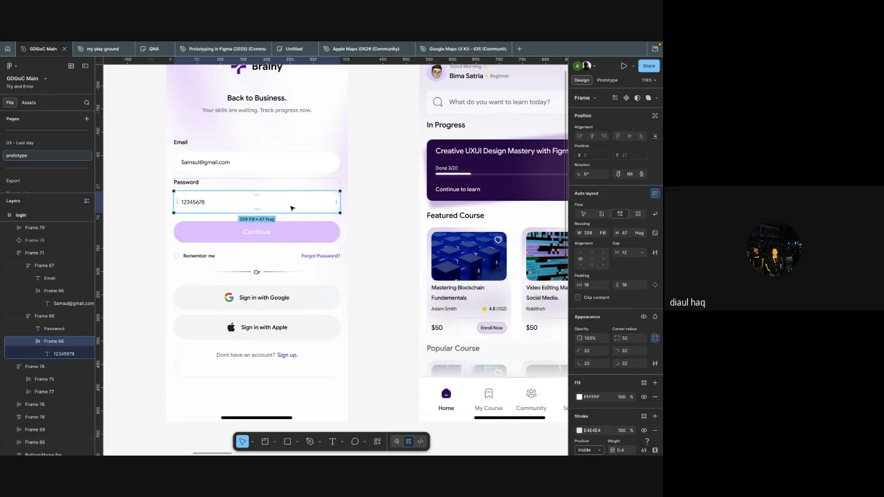
pyautogui.click(294, 237)
# Step: Replace the sample address in the login frame's Email box with the placeholder "Masukkan email anda"
pyautogui.hscroll(-1, 234, 217)
pyautogui.scroll(3, 233, 217)
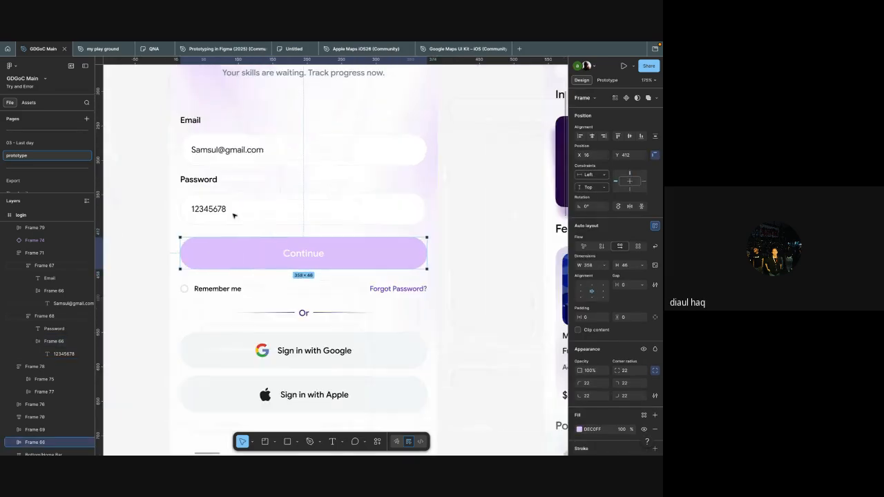
pyautogui.doubleClick(231, 149)
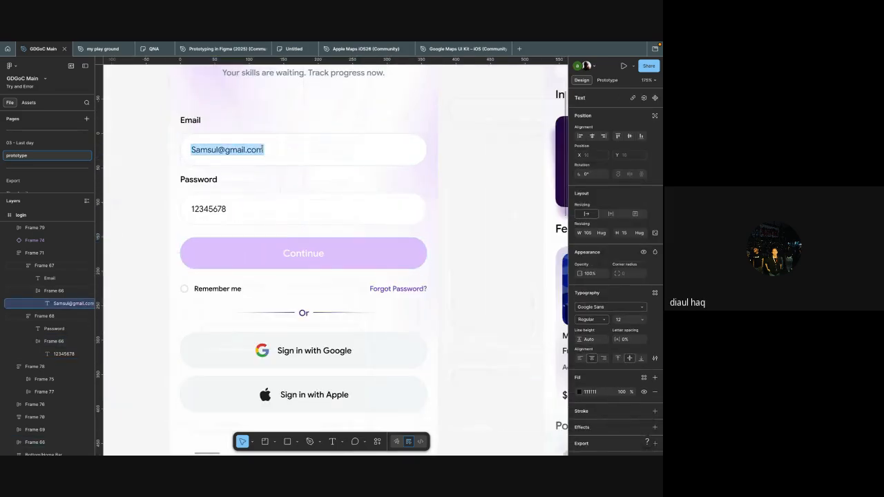
pyautogui.write('Masu')
pyautogui.press('BackSpace')
pyautogui.press('BackSpace')
pyautogui.press('BackSpace')
pyautogui.press('BackSpace')
pyautogui.write('Masukkla')
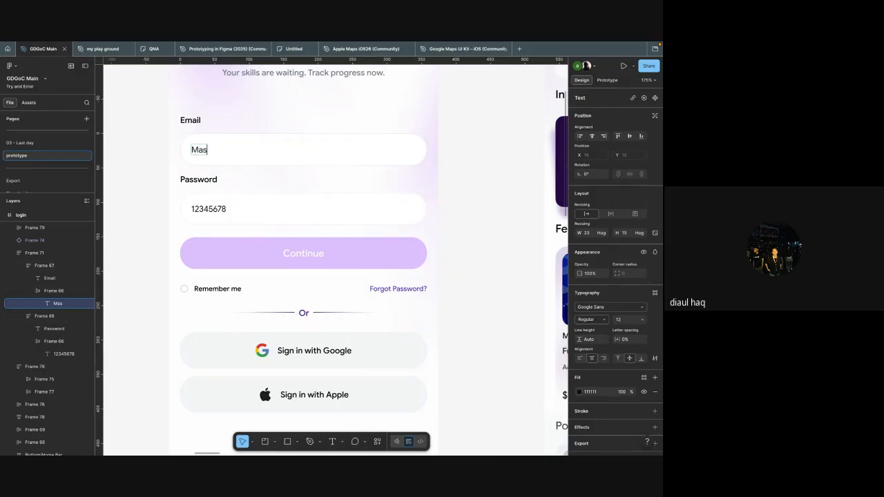
pyautogui.press('BackSpace')
pyautogui.press('BackSpace')
pyautogui.write('an emai;')
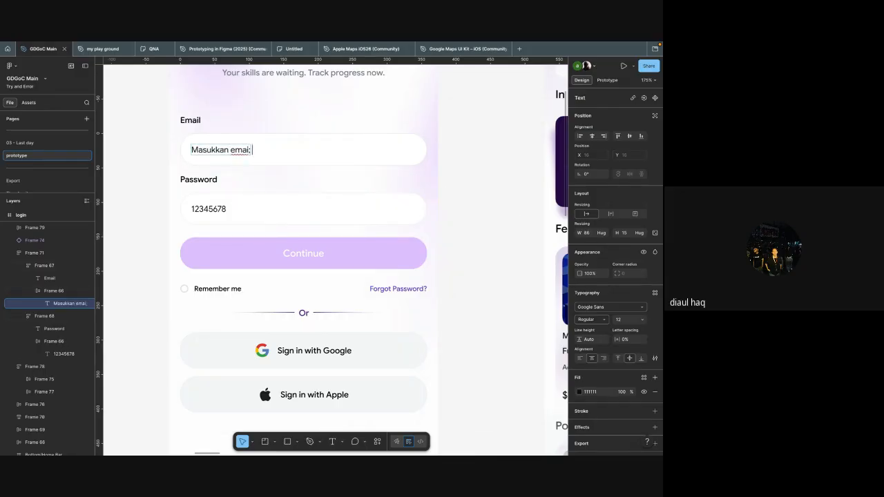
pyautogui.press('BackSpace')
pyautogui.write('l anda')
# Step: Replace the sample text in the login frame's Password box with the placeholder "masukkan password anda"
pyautogui.doubleClick(218, 212)
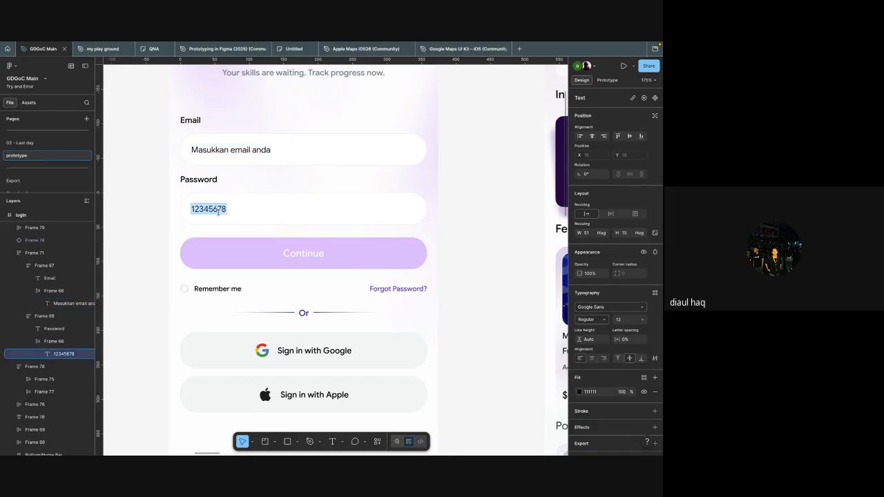
pyautogui.write('masukkan password anda')
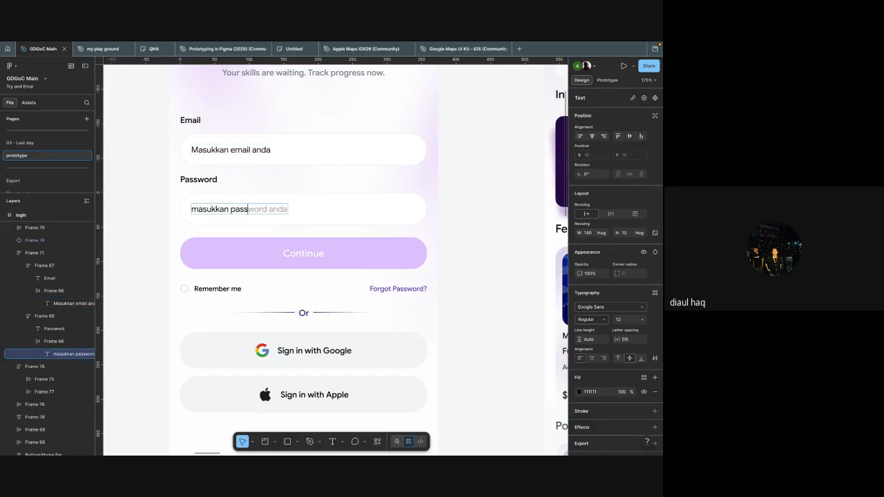
pyautogui.press('Escape')
pyautogui.press('Escape')
# Step: Create a new variable collection named "interaction"
pyautogui.scroll(-5, 489, 189)
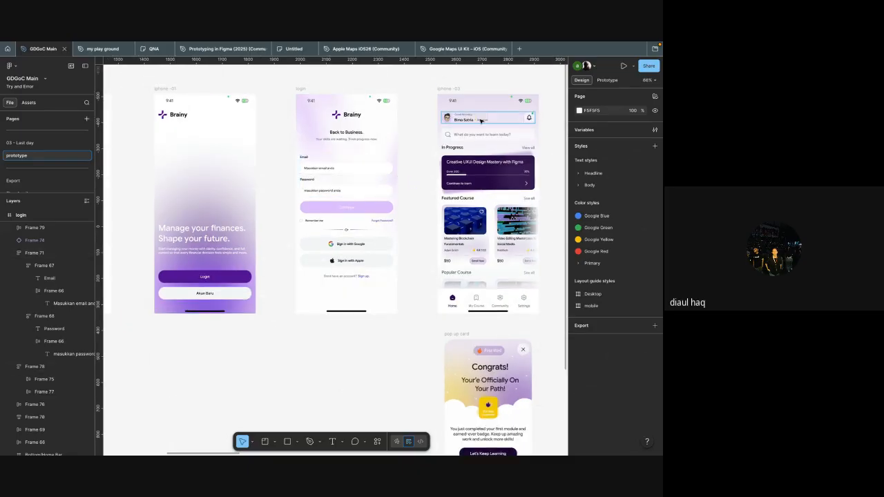
pyautogui.click(604, 130)
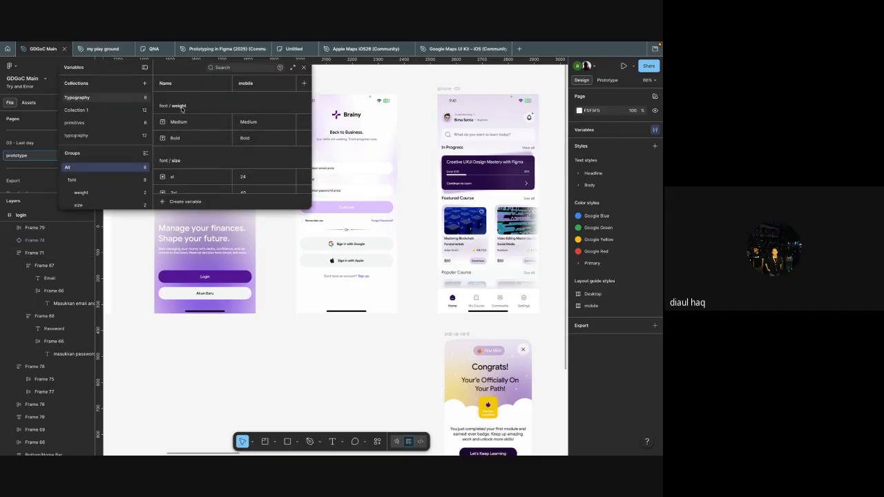
pyautogui.click(145, 83)
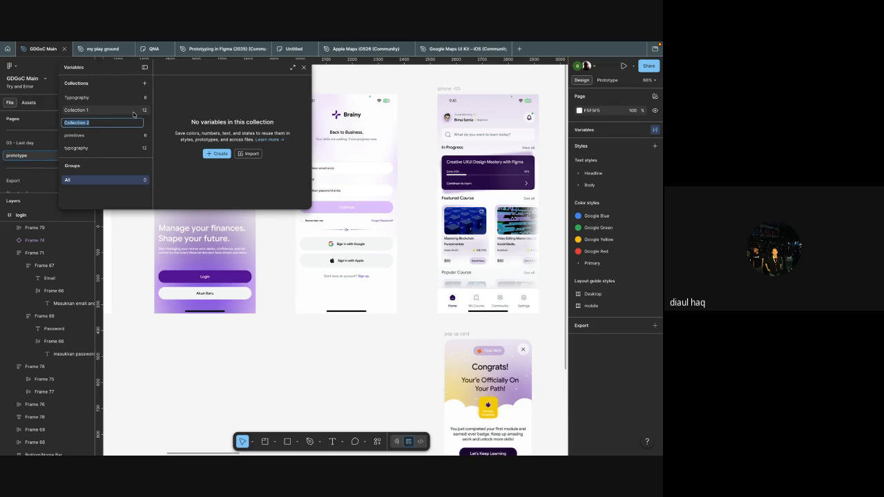
pyautogui.write('interaction')
pyautogui.press('Return')
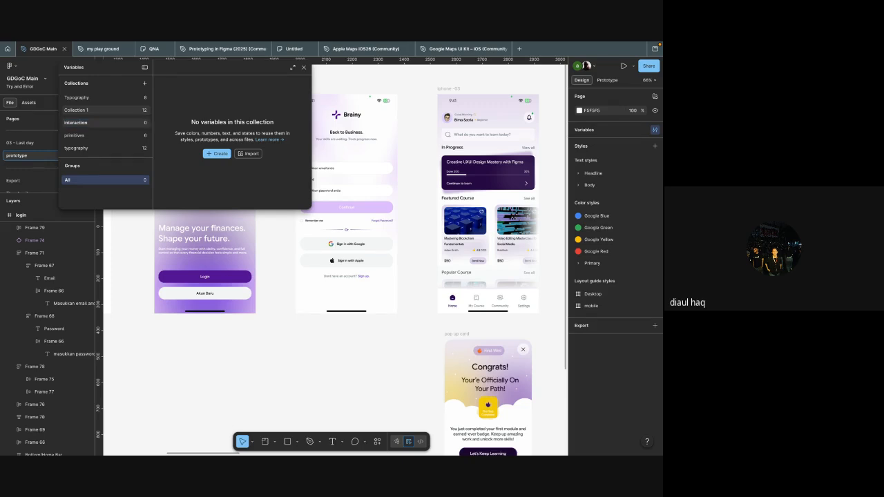
# Step: Create a string variable named "field email" in the "interaction" collection
pyautogui.click(219, 154)
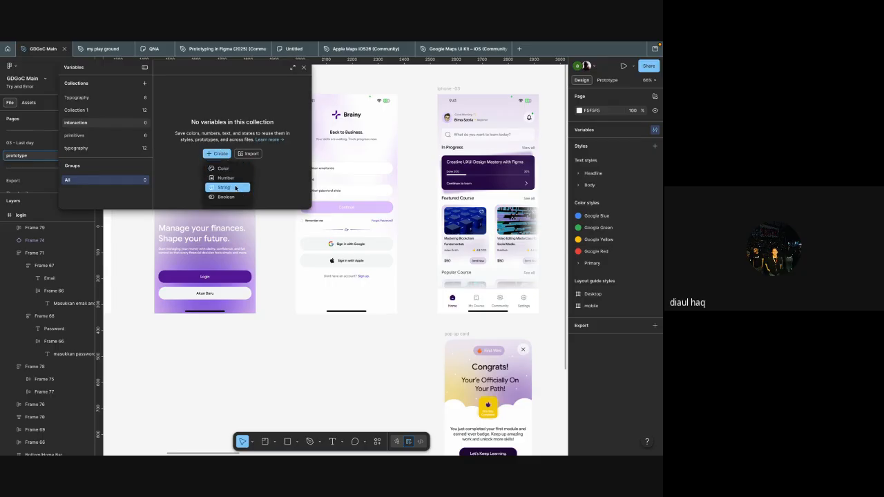
pyautogui.scroll(5, 376, 173)
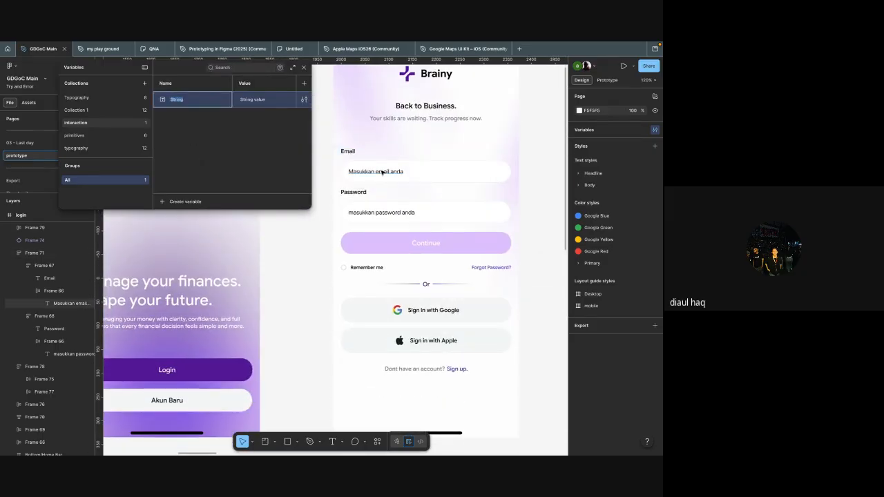
pyautogui.click(379, 179)
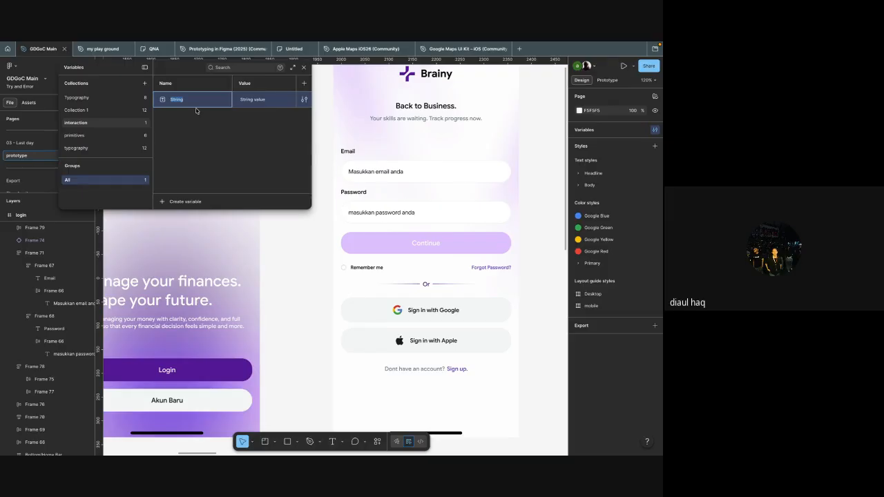
pyautogui.write('field email')
# Step: Set the value of the "field email" variable to "Masukkan email anda"
pyautogui.click(264, 99)
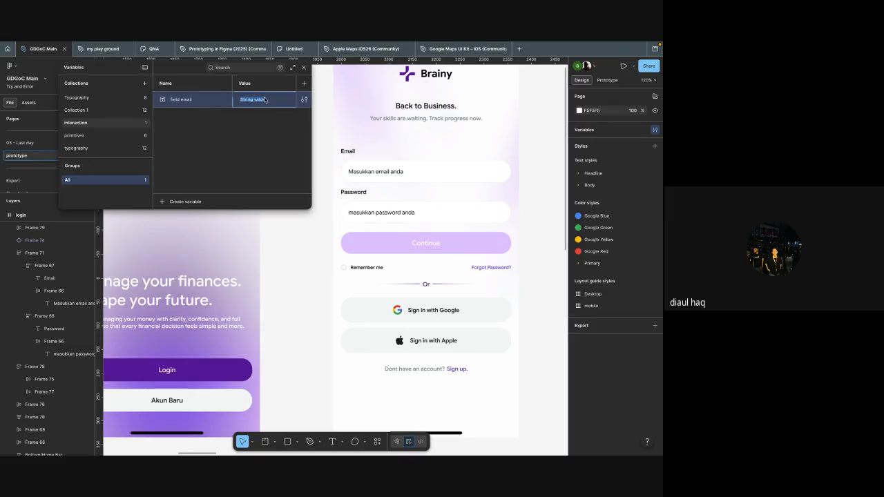
pyautogui.write('masukkan email')
pyautogui.press('BackSpace')
pyautogui.press('BackSpace')
pyautogui.press('BackSpace')
pyautogui.press('BackSpace')
pyautogui.write('email anda')
pyautogui.click(256, 127)
# Step: Add a string variable named "field password" with the value "Masukkan password anda" to the "interaction" collection
pyautogui.click(220, 103)
pyautogui.hotkey('shift', 'Return')
pyautogui.write('field password')
pyautogui.click(259, 158)
pyautogui.doubleClick(263, 116)
pyautogui.tripleClick(269, 120)
pyautogui.write('Masukkan passw')
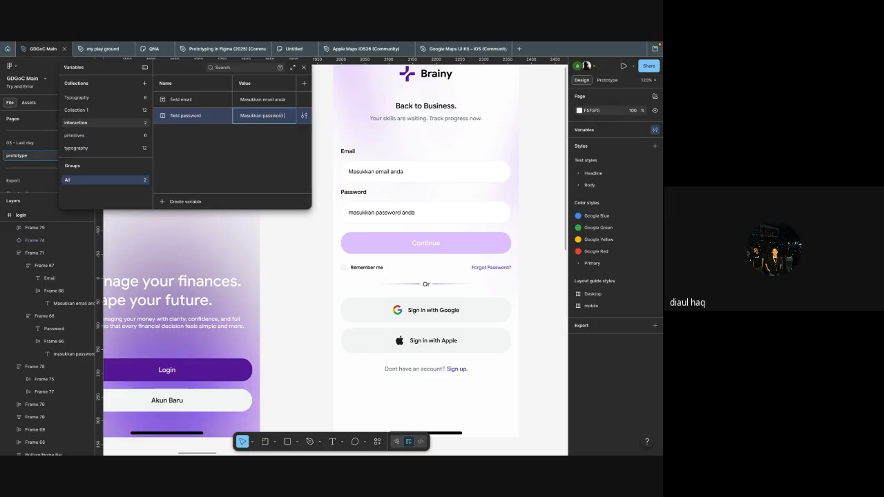
pyautogui.click(255, 163)
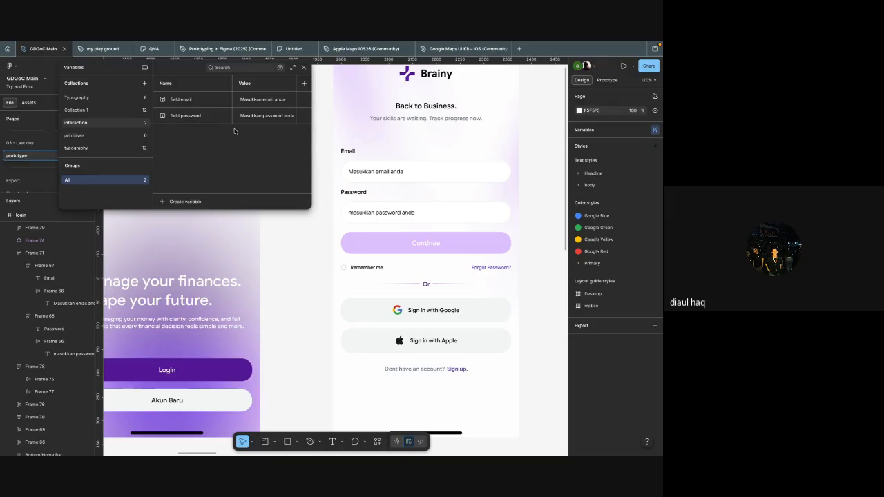
# Step: Bind the content of the Email box's placeholder text on the login frame to the "field email" variable
pyautogui.hscroll(3, 375, 178)
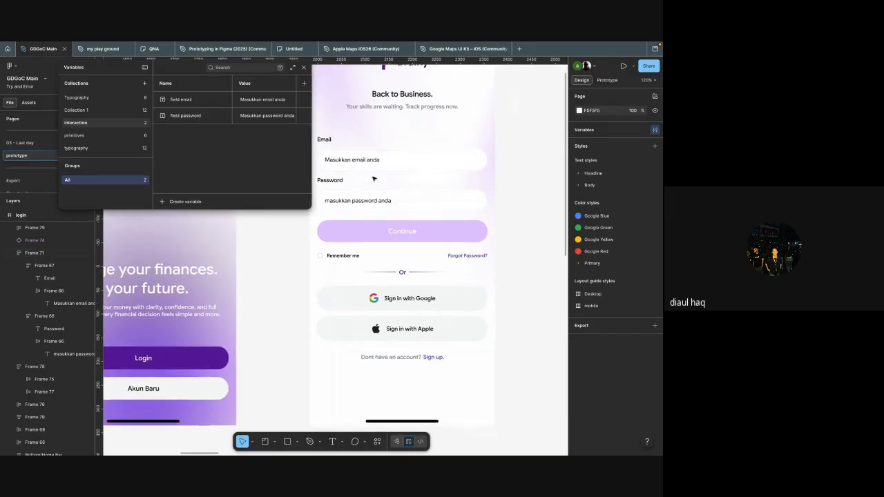
pyautogui.scroll(5, 375, 177)
pyautogui.click(354, 143)
pyautogui.scroll(-5, 354, 144)
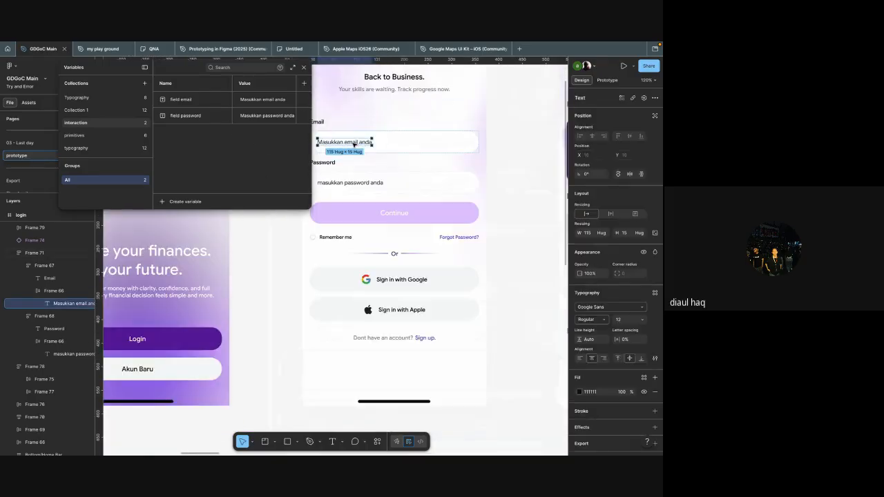
pyautogui.keyDown('shift'); pyautogui.click(365, 185); pyautogui.keyUp('shift')
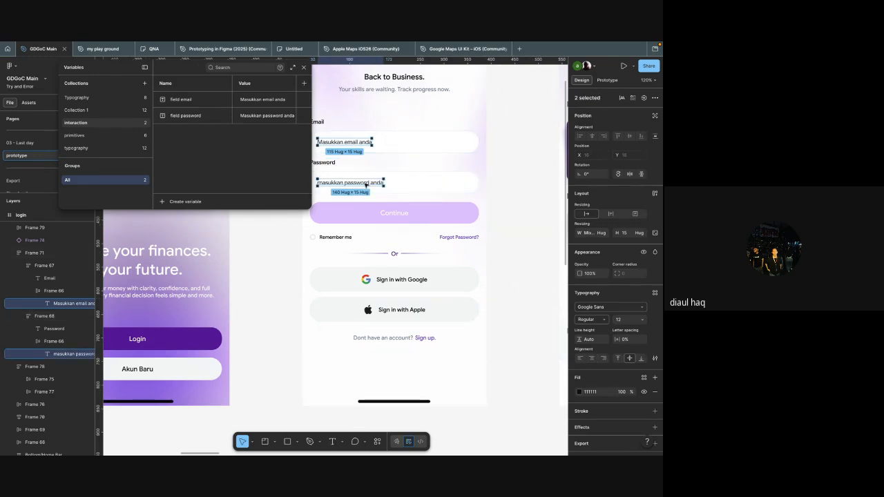
pyautogui.click(397, 170)
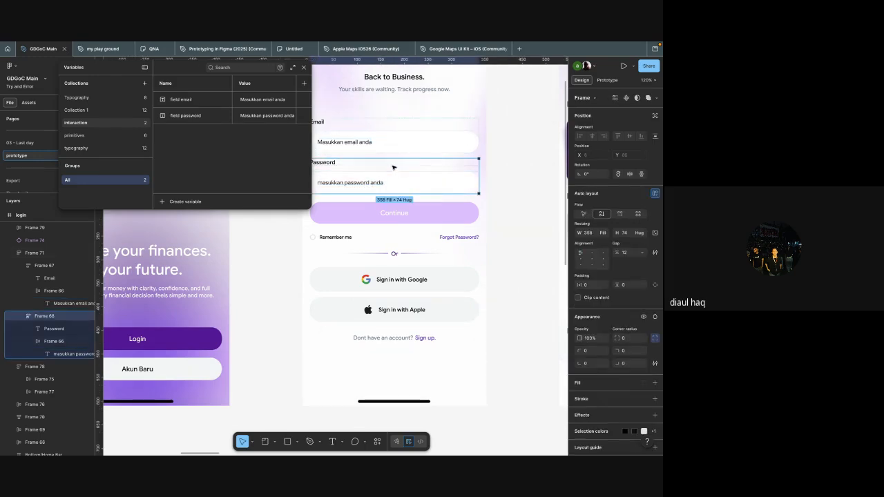
pyautogui.click(363, 148)
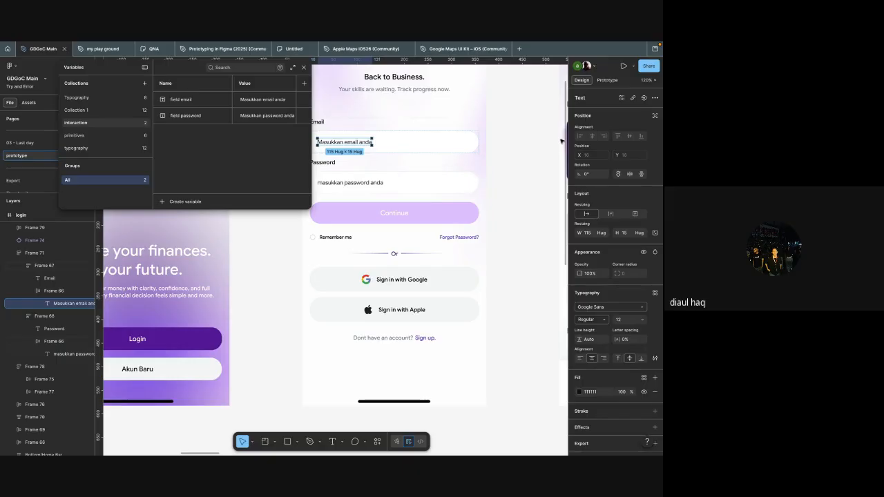
pyautogui.click(644, 98)
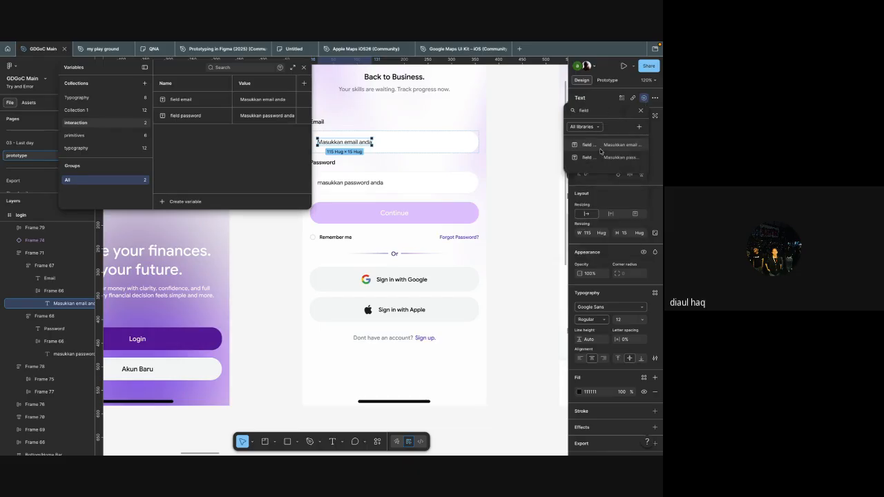
pyautogui.click(601, 151)
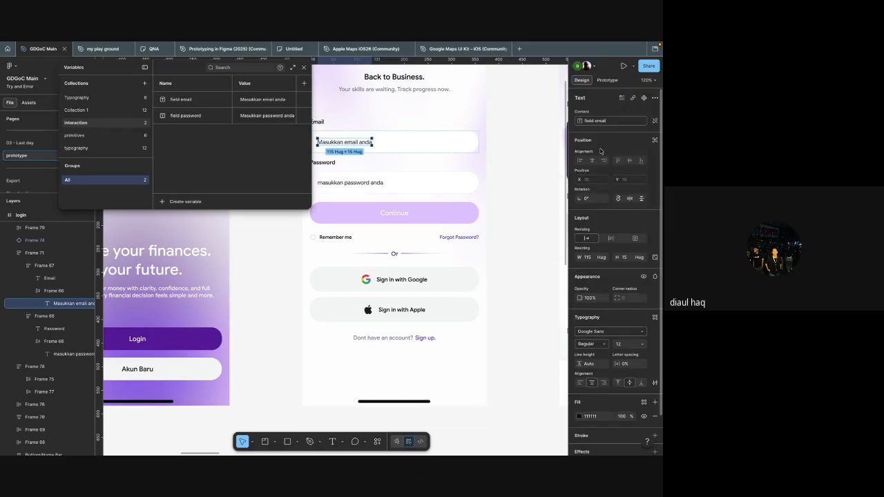
# Step: Bind the content of the Password box's placeholder text to the "field password" variable
pyautogui.click(374, 183)
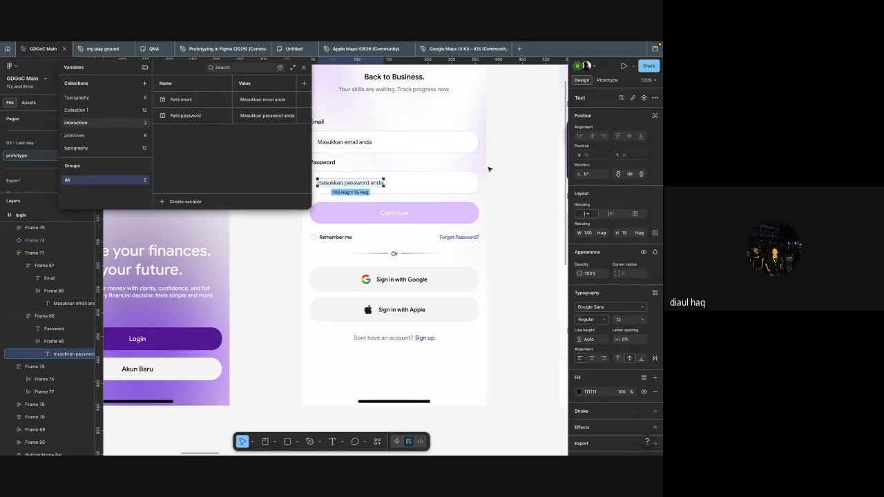
pyautogui.click(644, 98)
pyautogui.write('pass')
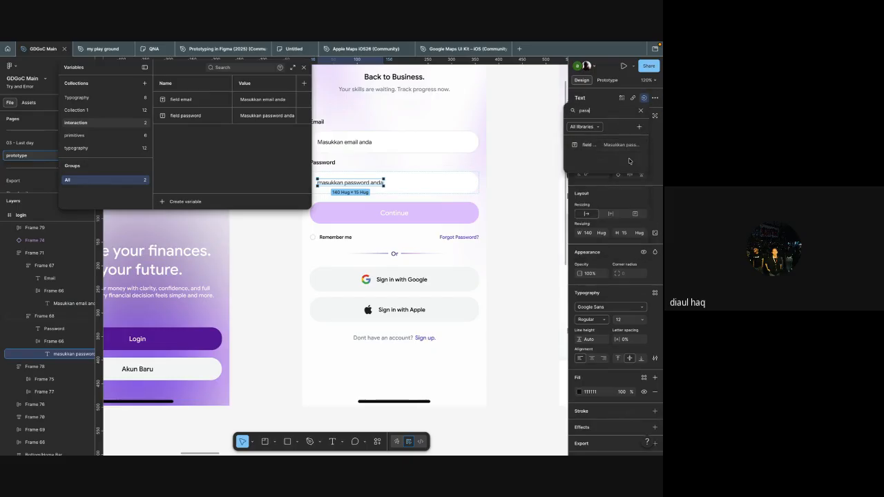
pyautogui.click(616, 147)
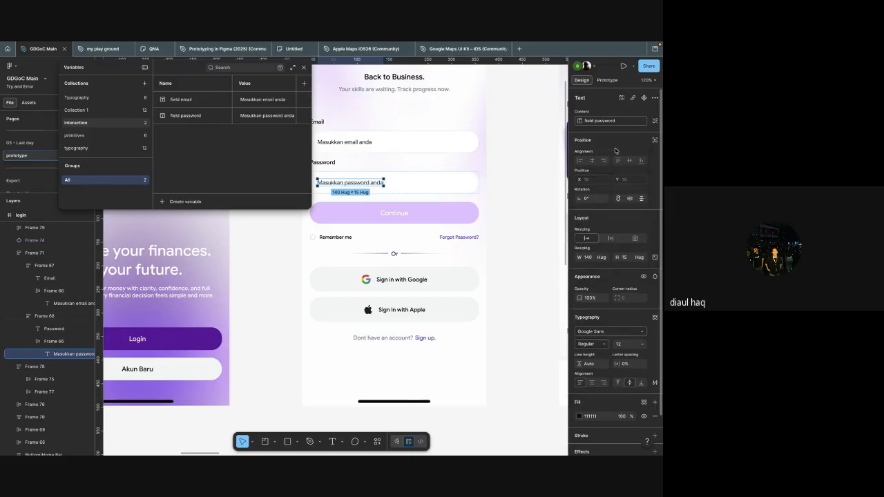
pyautogui.click(537, 191)
# Step: Check the Email placeholder's variable binding and inspect the Email and Password box frames on the login screen
pyautogui.hscroll(-3, 537, 192)
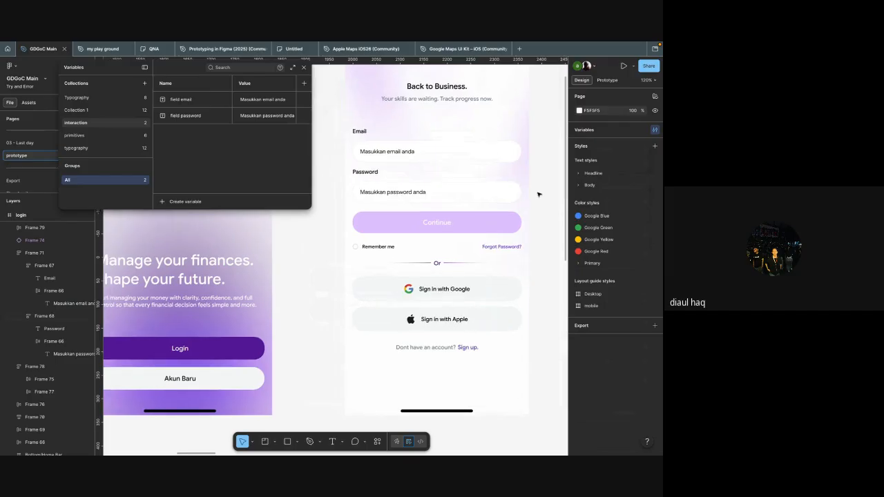
pyautogui.keyDown('super'); pyautogui.click(408, 151); pyautogui.keyUp('super')
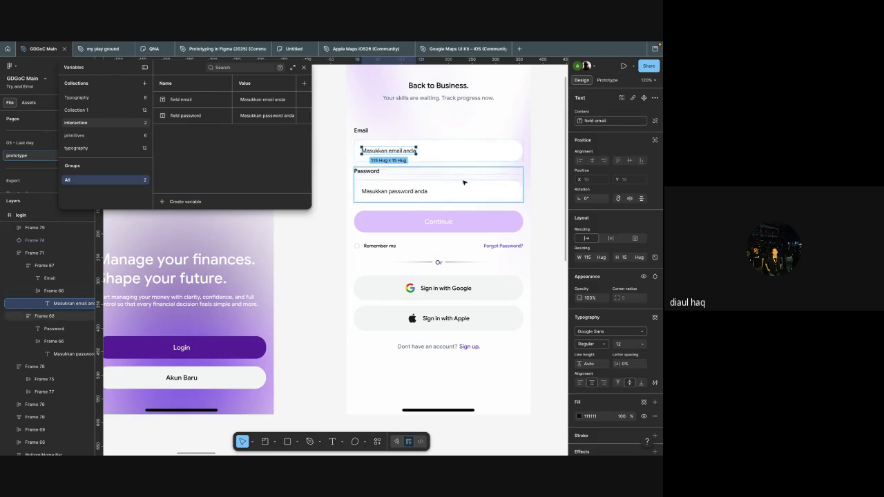
pyautogui.click(553, 216)
pyautogui.scroll(3, 553, 217)
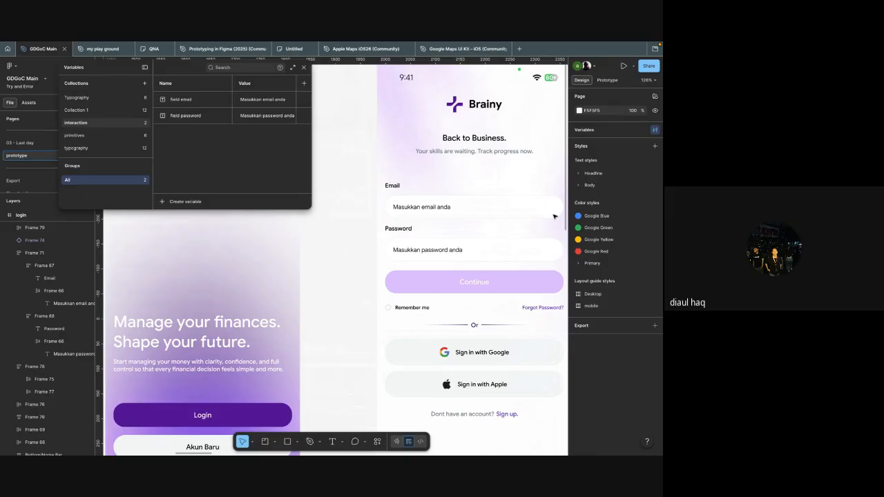
pyautogui.keyDown('super'); pyautogui.click(460, 211); pyautogui.keyUp('super')
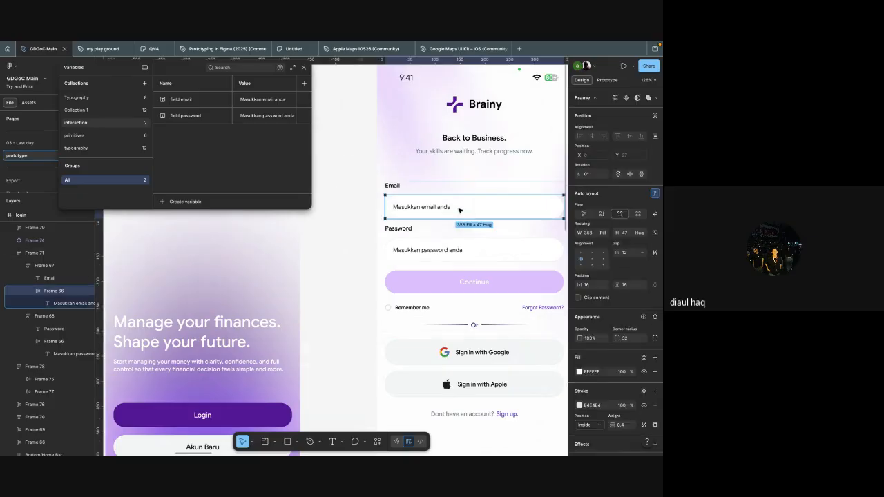
pyautogui.keyDown('super'); pyautogui.click(475, 253); pyautogui.keyUp('super')
pyautogui.keyDown('shift'); pyautogui.keyDown('super'); pyautogui.click(483, 212); pyautogui.keyUp('super'); pyautogui.keyUp('shift')
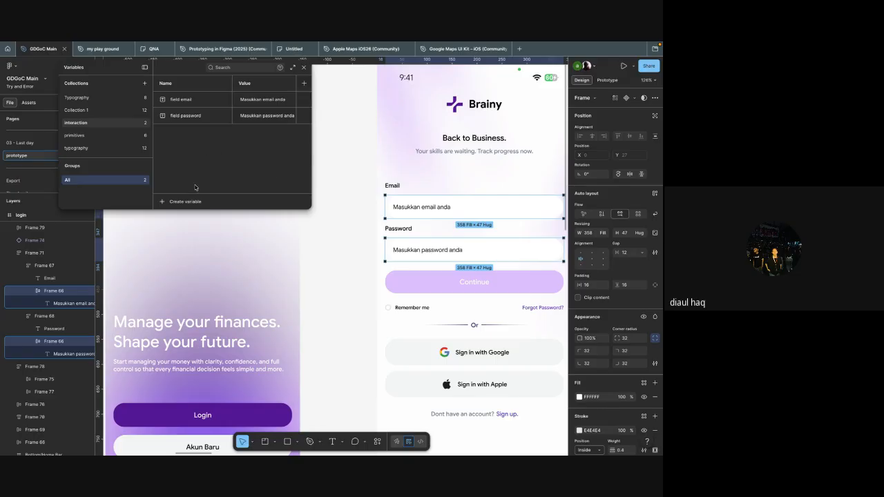
# Step: Create a boolean variable named "Email flag" in the "interaction" collection
pyautogui.click(164, 205)
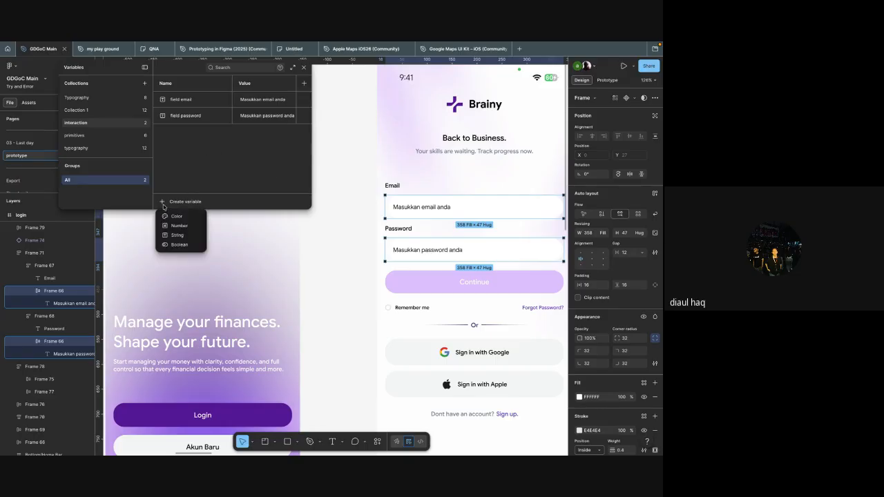
pyautogui.click(178, 244)
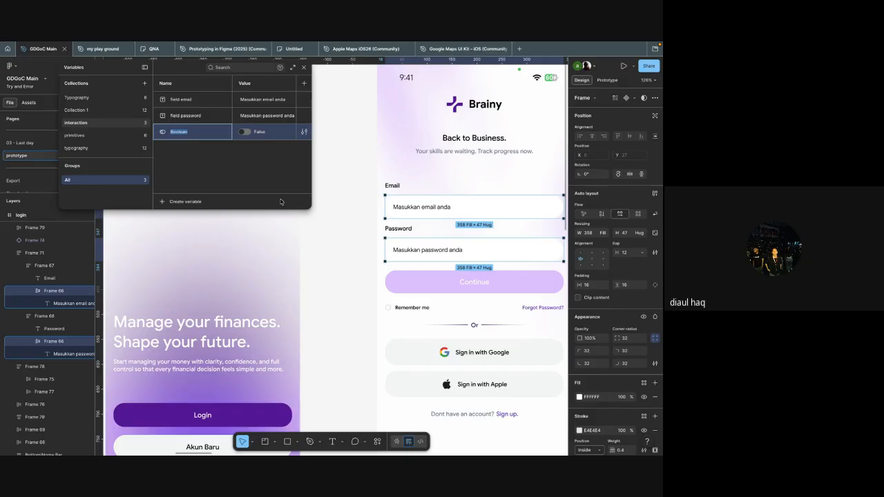
pyautogui.write('Email flag')
pyautogui.press('Return')
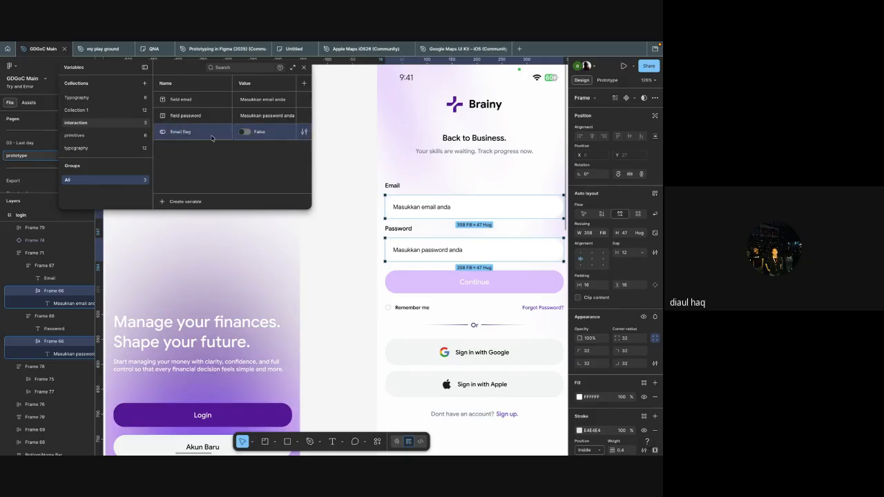
# Step: Duplicate the "Email flag" boolean variable and name the copy "password flag"
pyautogui.hotkey('ctrl', 'd')
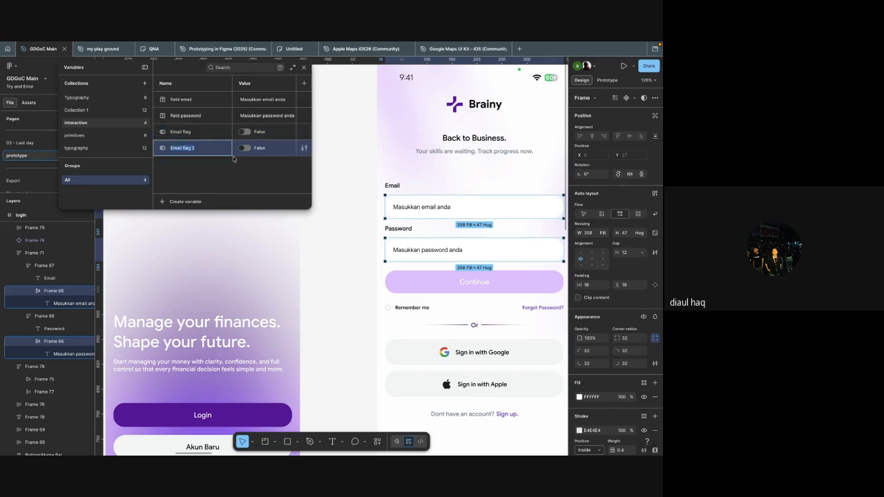
pyautogui.write('password flag')
pyautogui.press('Return')
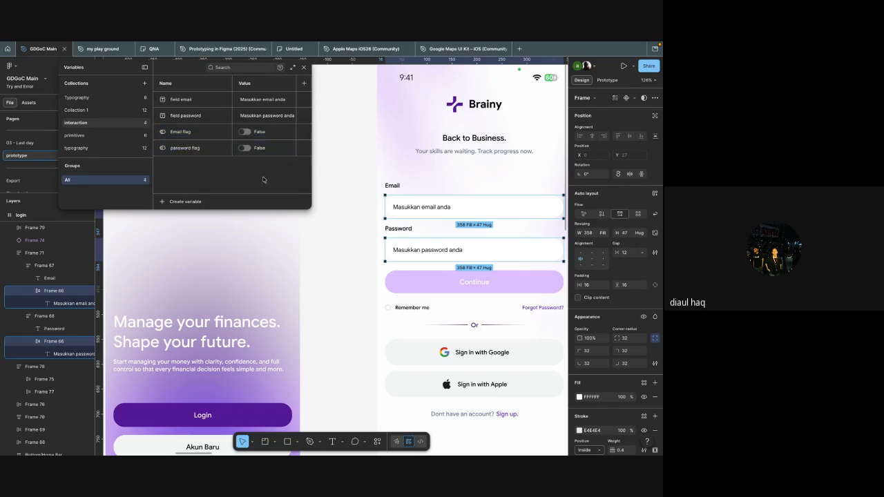
# Step: Bind the visibility of the Email box's placeholder text on the login frame to the "Email flag" variable
pyautogui.scroll(-2, 453, 205)
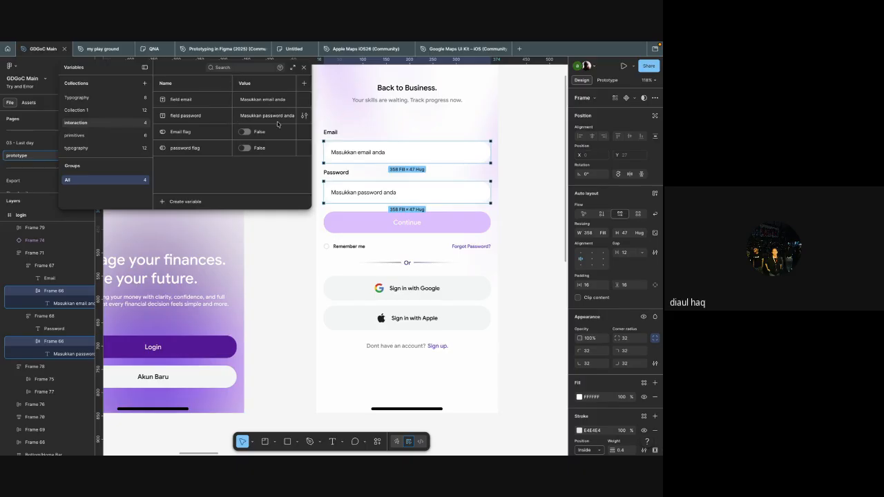
pyautogui.scroll(-2, 390, 147)
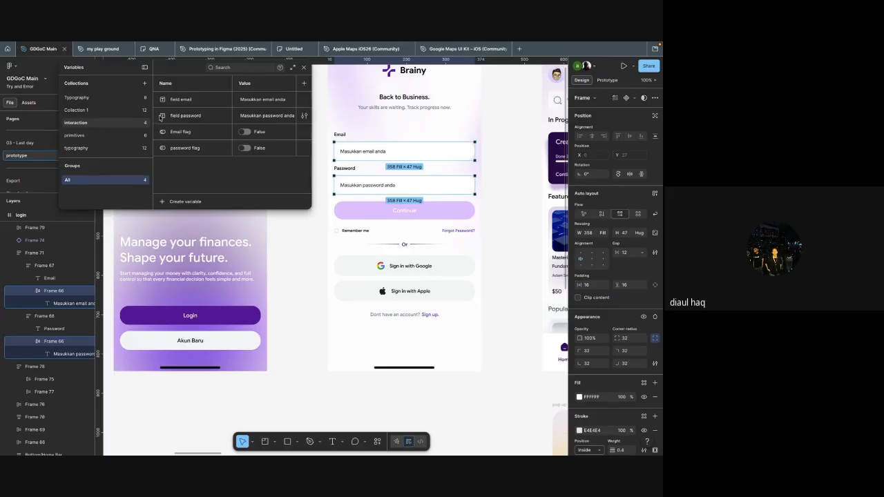
pyautogui.scroll(5, 373, 127)
pyautogui.doubleClick(361, 160)
pyautogui.scroll(-2, 623, 215)
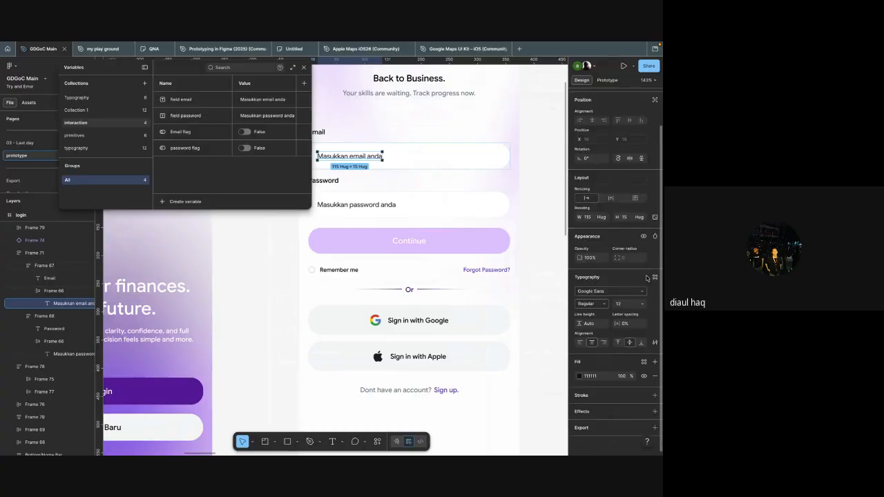
pyautogui.rightClick(643, 238)
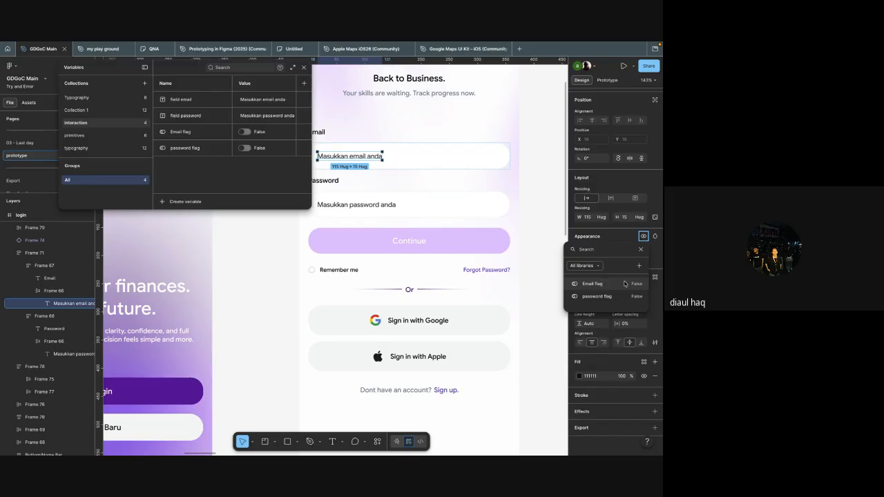
pyautogui.click(620, 285)
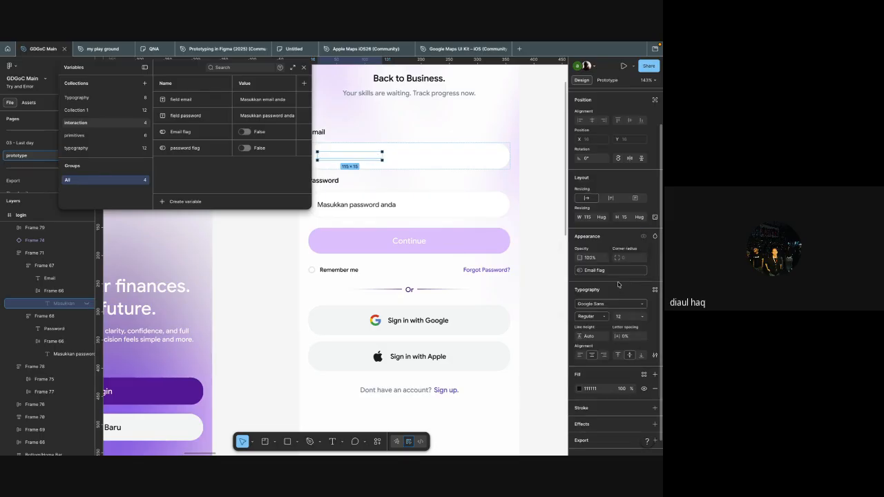
# Step: Bind the visibility of the Password box's placeholder text to the "password flag" variable
pyautogui.scroll(2, 484, 255)
pyautogui.hscroll(-2, 483, 256)
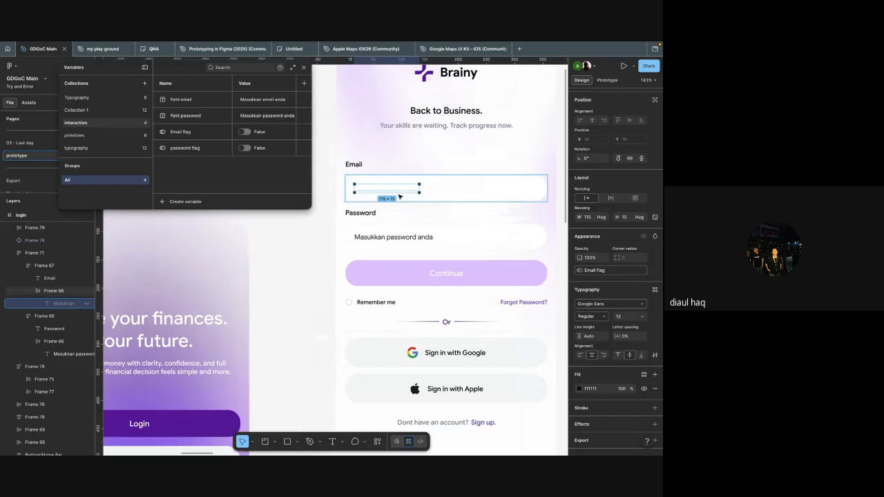
pyautogui.click(402, 237)
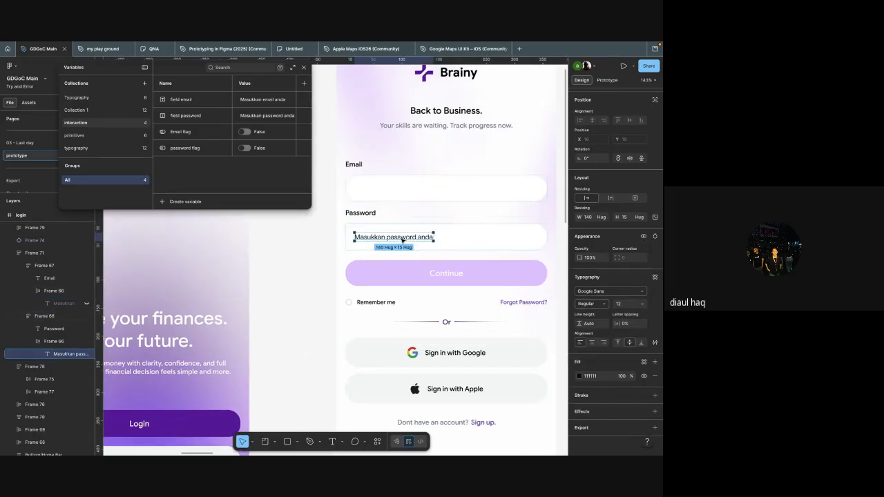
pyautogui.hscroll(1, 450, 258)
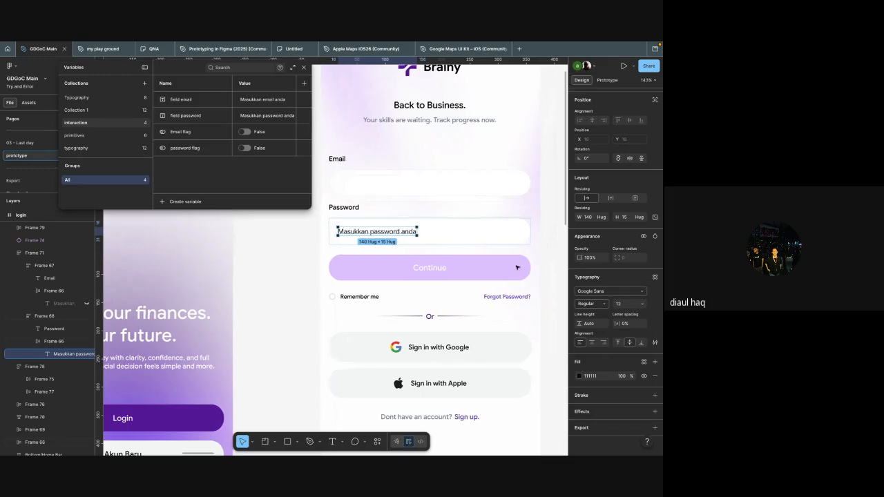
pyautogui.hscroll(1, 516, 267)
pyautogui.click(525, 246)
pyautogui.click(387, 236)
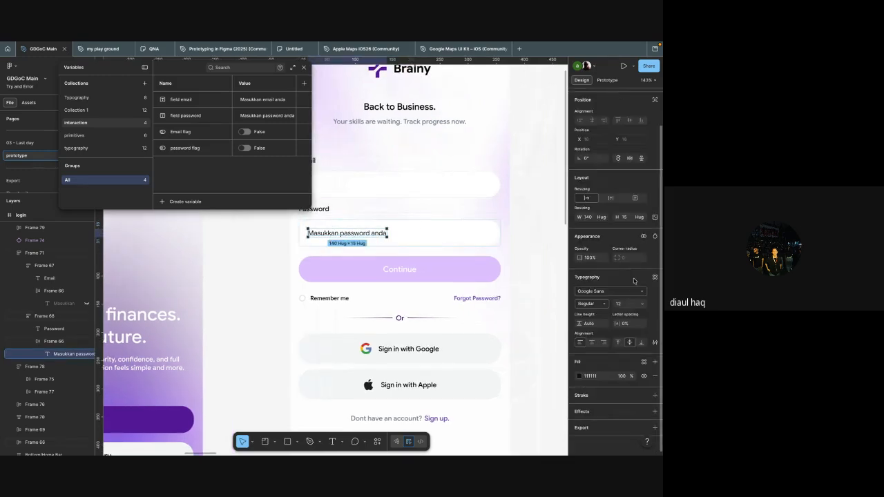
pyautogui.click(644, 237)
pyautogui.click(597, 296)
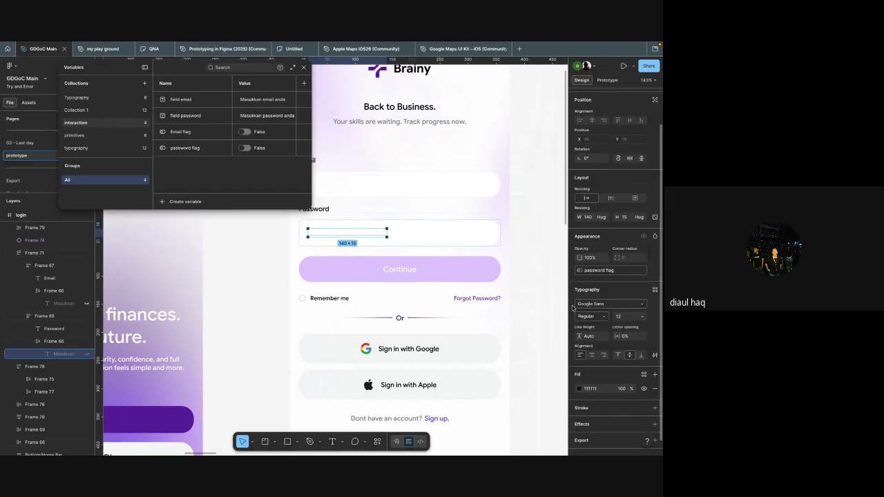
# Step: Copy the fill colour code of the Continue button on the login frame
pyautogui.click(517, 321)
pyautogui.scroll(-3, 517, 320)
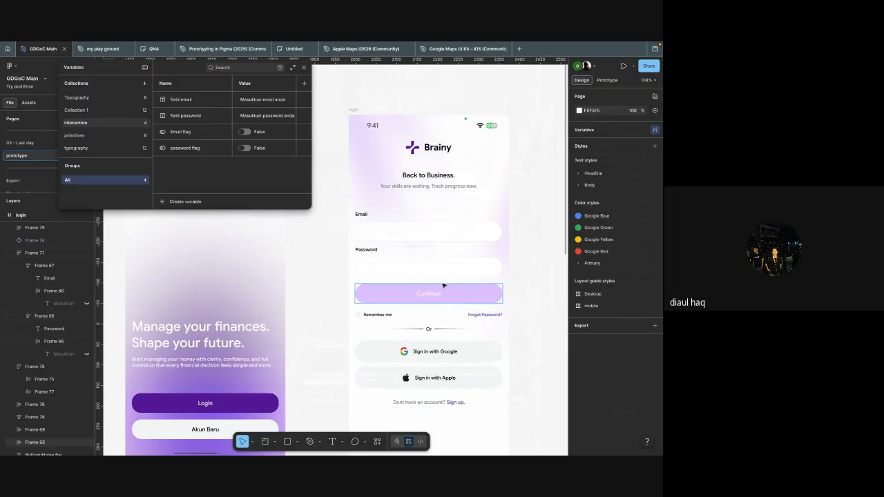
pyautogui.click(496, 297)
pyautogui.scroll(-3, 608, 276)
pyautogui.click(590, 319)
pyautogui.press('super+c')
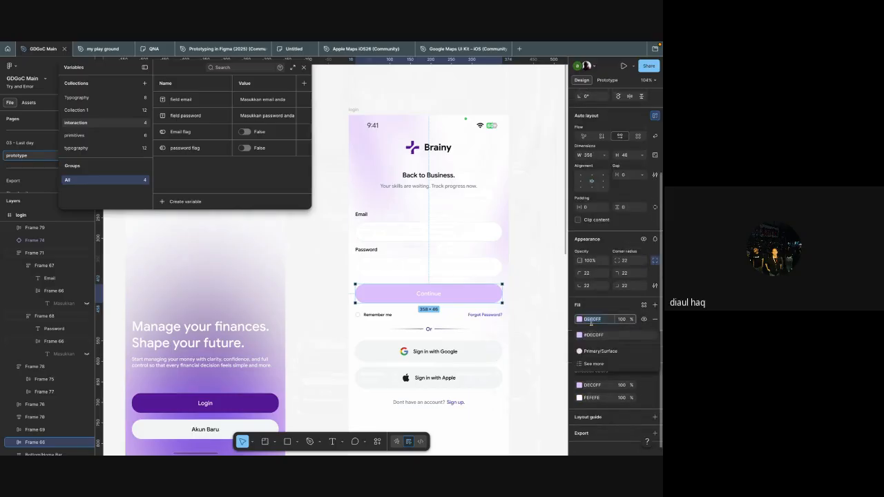
pyautogui.click(542, 315)
# Step: Create a colour variable named "button kontinyu" in the "interaction" collection using the copied Continue button colour
pyautogui.click(161, 201)
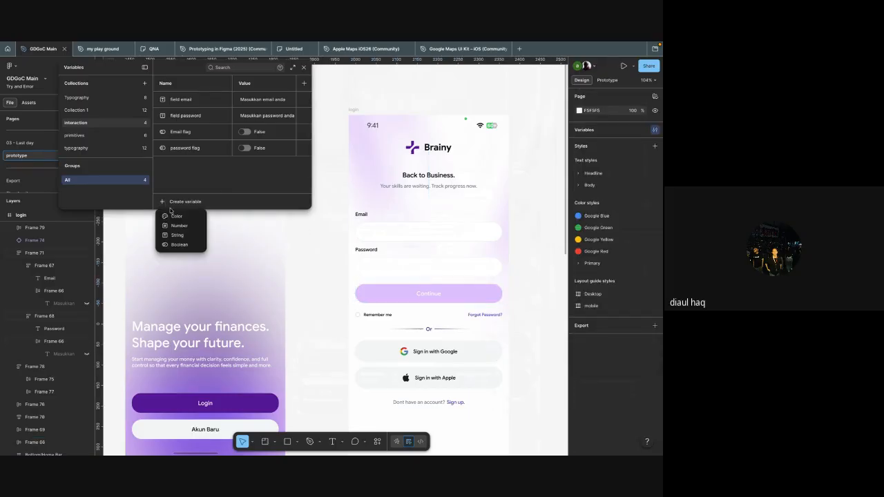
pyautogui.click(171, 216)
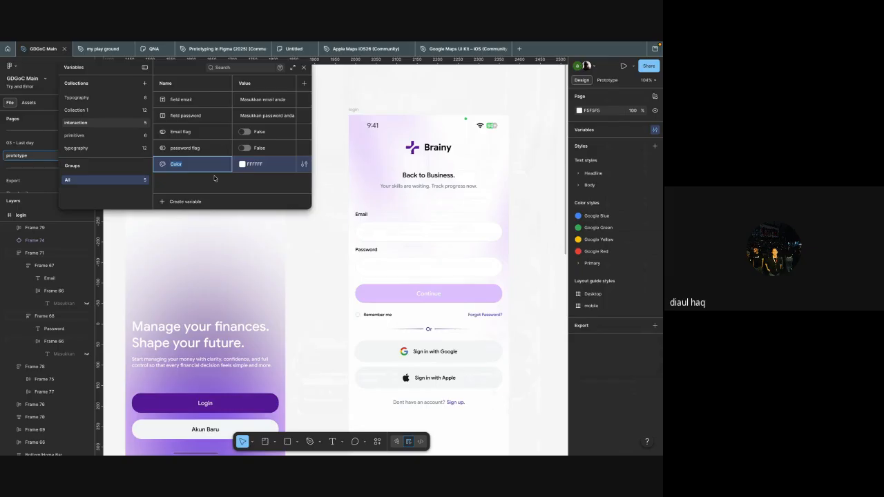
pyautogui.write('button kontinyu')
pyautogui.click(235, 189)
pyautogui.click(255, 165)
pyautogui.press('super+v')
pyautogui.click(253, 177)
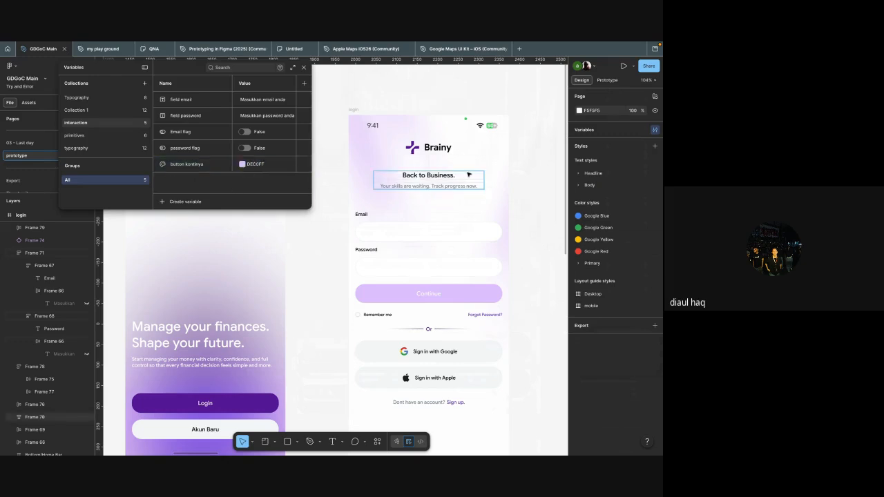
# Step: Add an on-click Set variable interaction to the Email box frame, targeting the "field email" variable
pyautogui.click(430, 234)
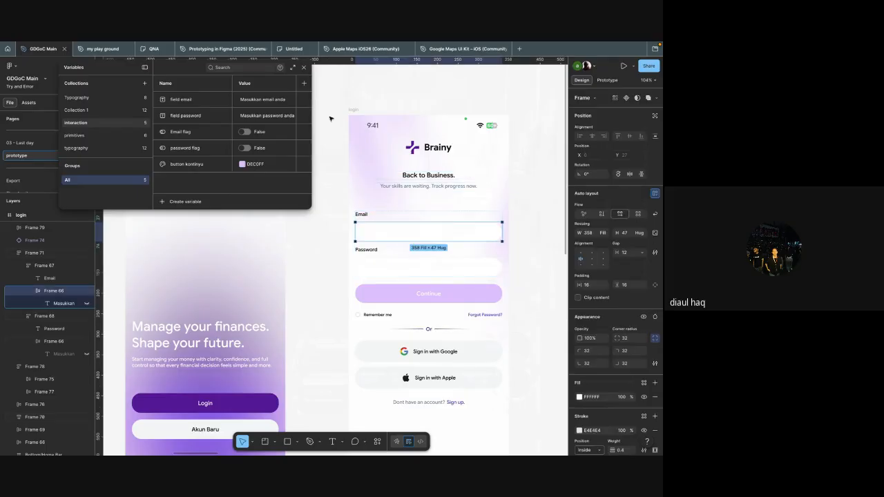
pyautogui.click(304, 67)
pyautogui.scroll(5, 406, 187)
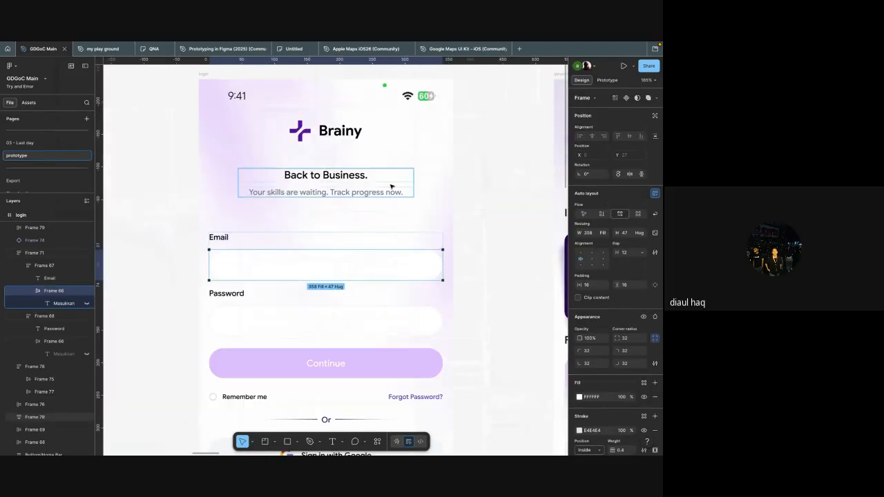
pyautogui.hotkey('shift', 'e')
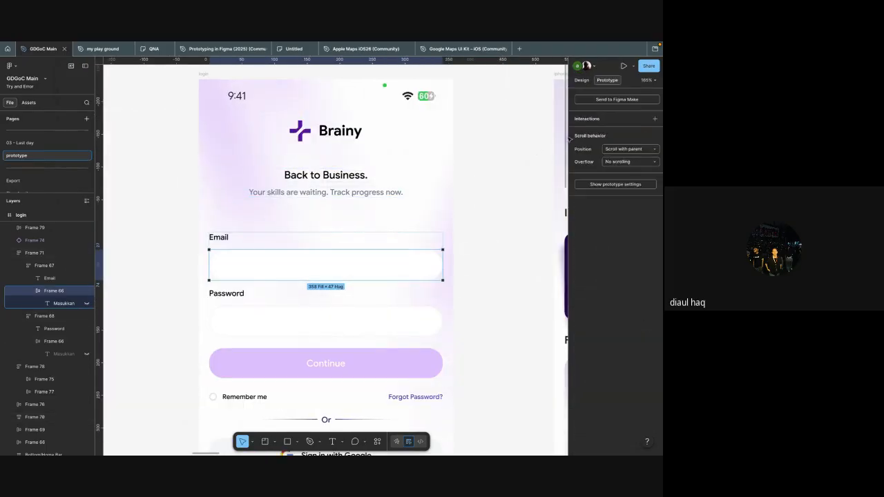
pyautogui.click(593, 121)
pyautogui.click(599, 133)
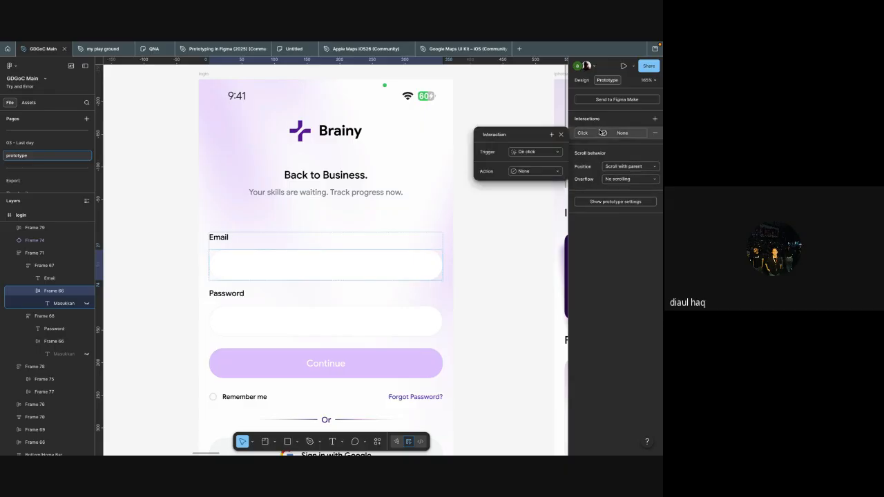
pyautogui.click(528, 172)
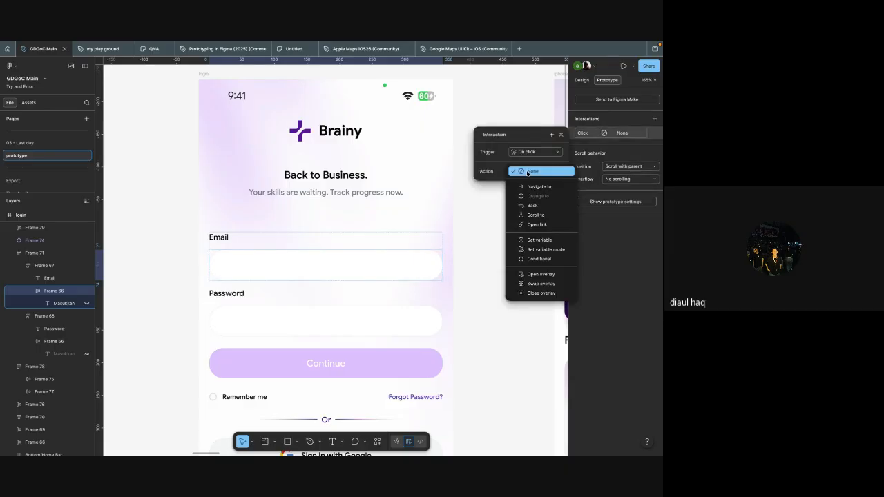
pyautogui.click(532, 240)
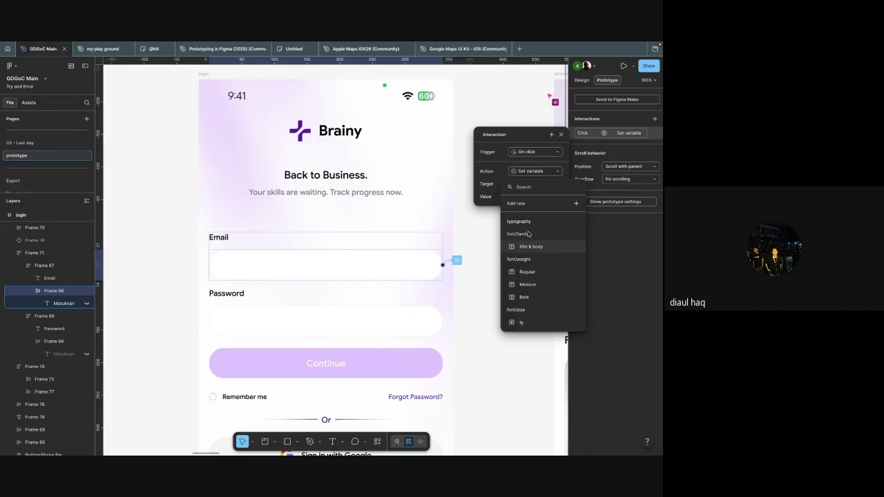
pyautogui.write('fiel')
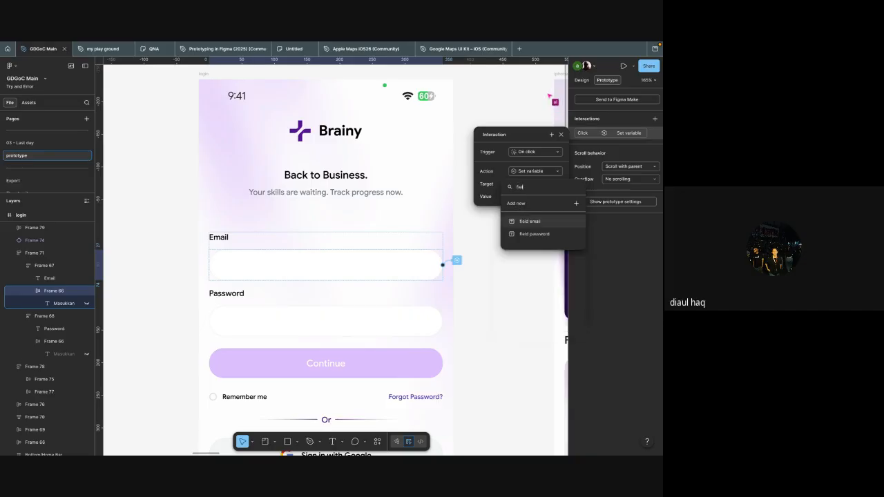
pyautogui.click(542, 221)
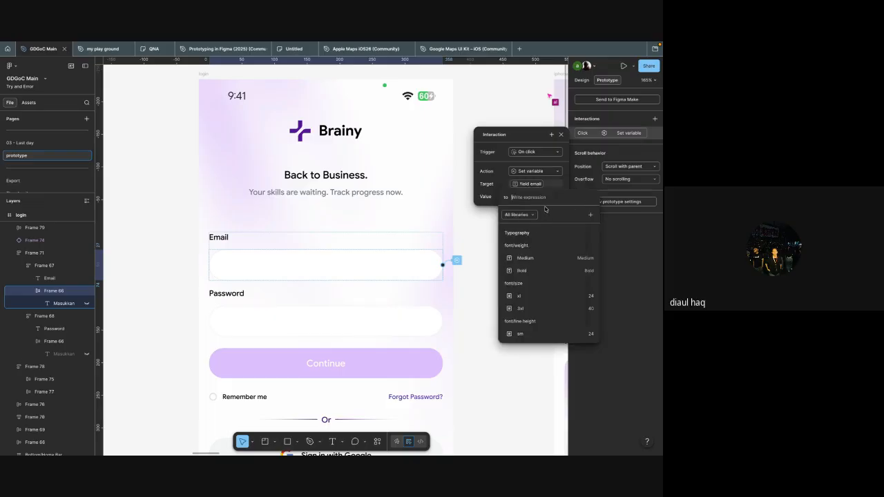
# Step: Try to enter a sample e-mail address as the string value for the "field email" target
pyautogui.write('fie')
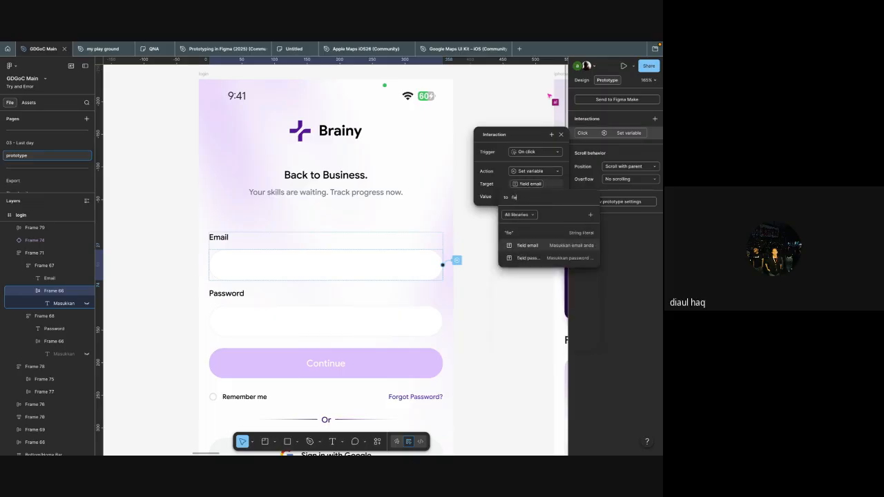
pyautogui.press('BackSpace')
pyautogui.press('BackSpace')
pyautogui.press('BackSpace')
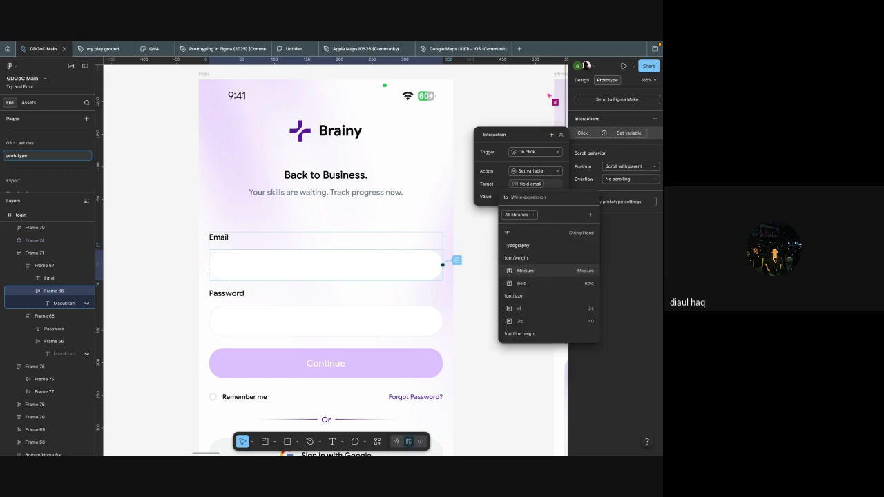
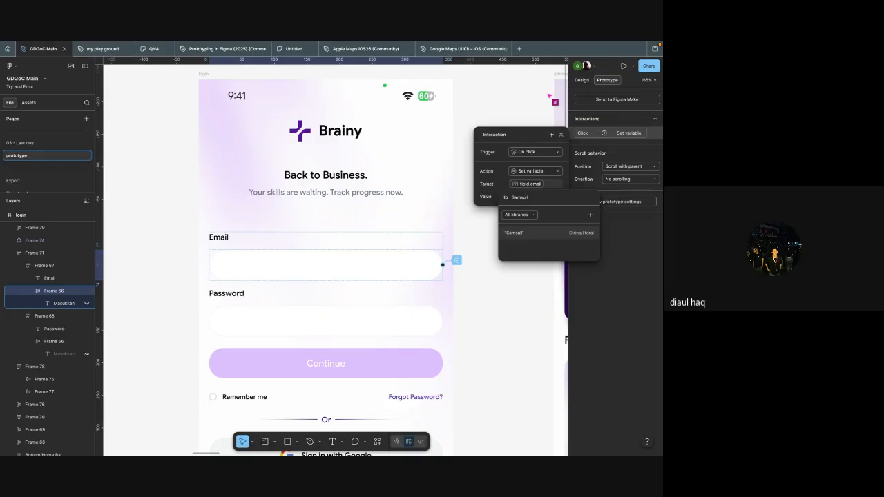
pyautogui.click(479, 317)
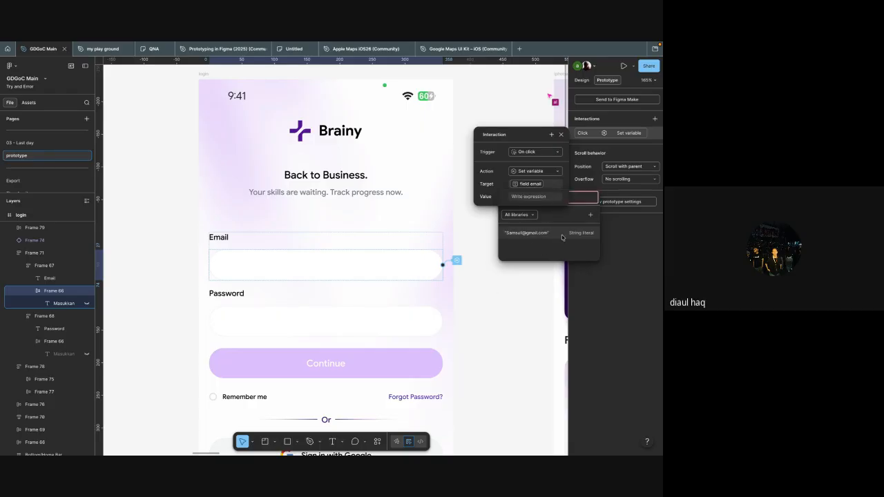
pyautogui.click(534, 235)
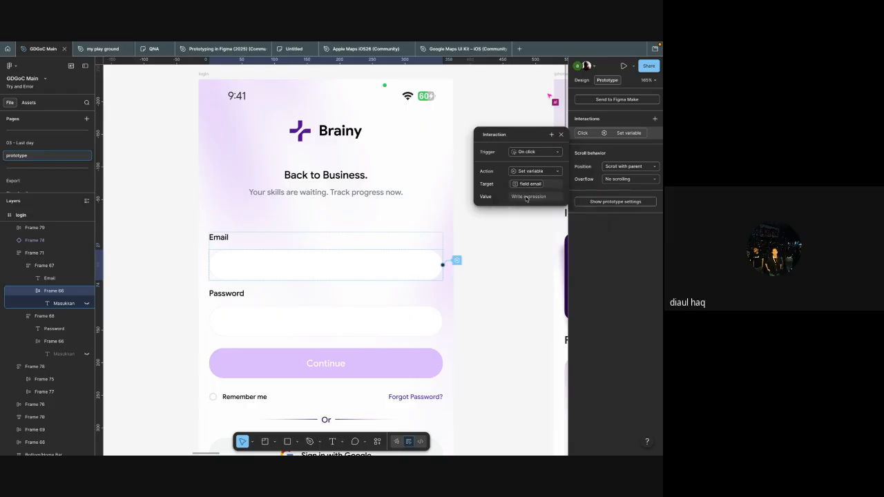
# Step: Set the interaction's "field email" value to a sample e-mail address as a string literal and close the interaction settings
pyautogui.click(538, 197)
pyautogui.write('Samsy')
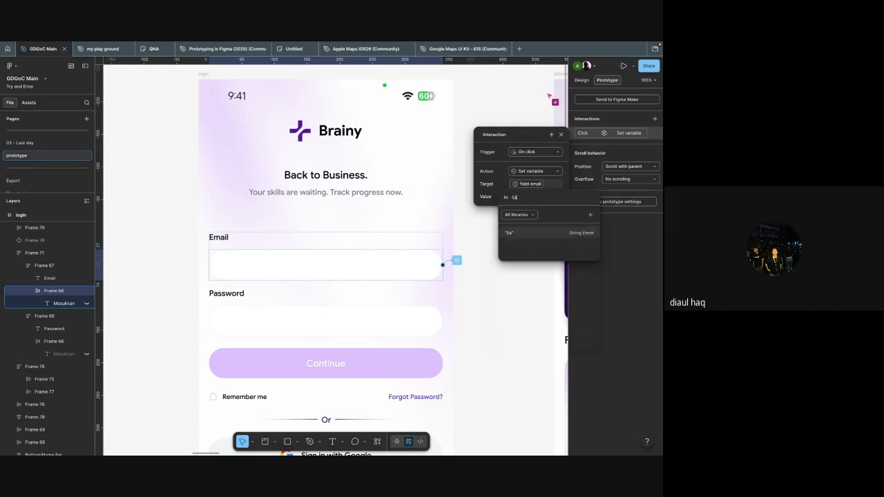
pyautogui.press('BackSpace')
pyautogui.press('BackSpace')
pyautogui.press('BackSpace')
pyautogui.press('BackSpace')
pyautogui.press('BackSpace')
pyautogui.click(545, 230)
pyautogui.click(560, 136)
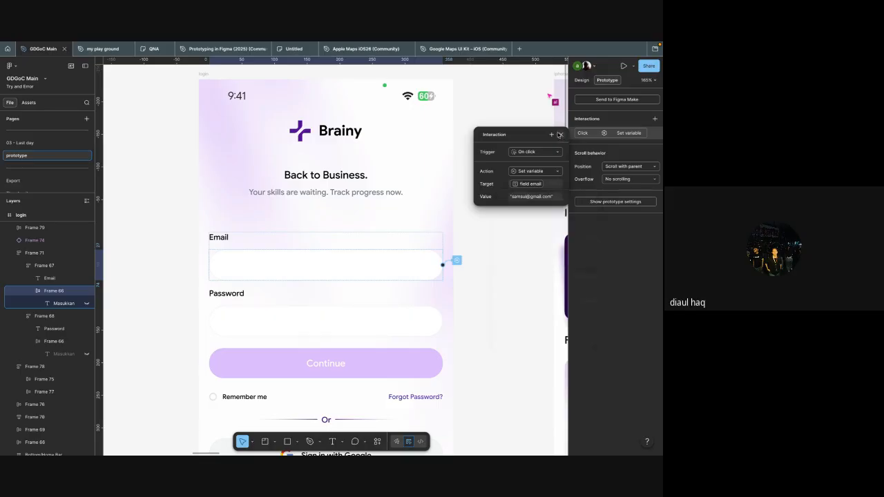
pyautogui.click(561, 135)
# Step: Preview the login frame's prototype, close the preview and return to the Email box's interaction
pyautogui.scroll(-5, 496, 190)
pyautogui.scroll(4, 391, 200)
pyautogui.click(278, 184)
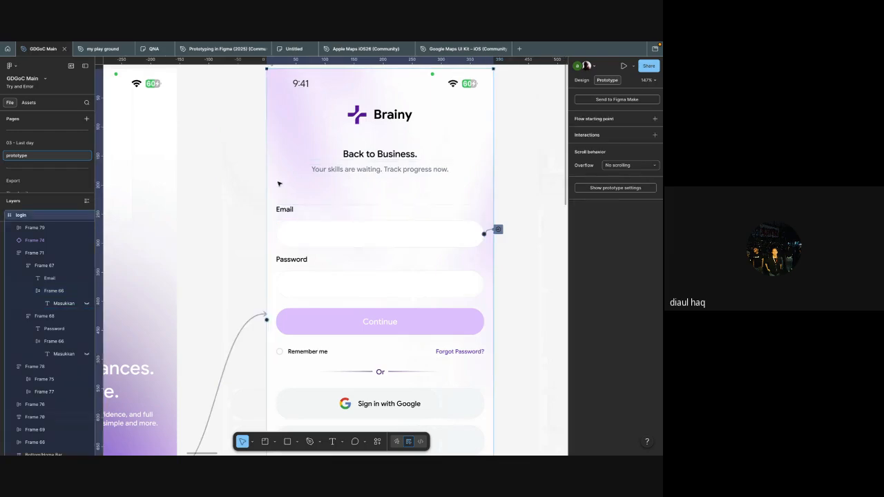
pyautogui.hotkey('shift', 'space')
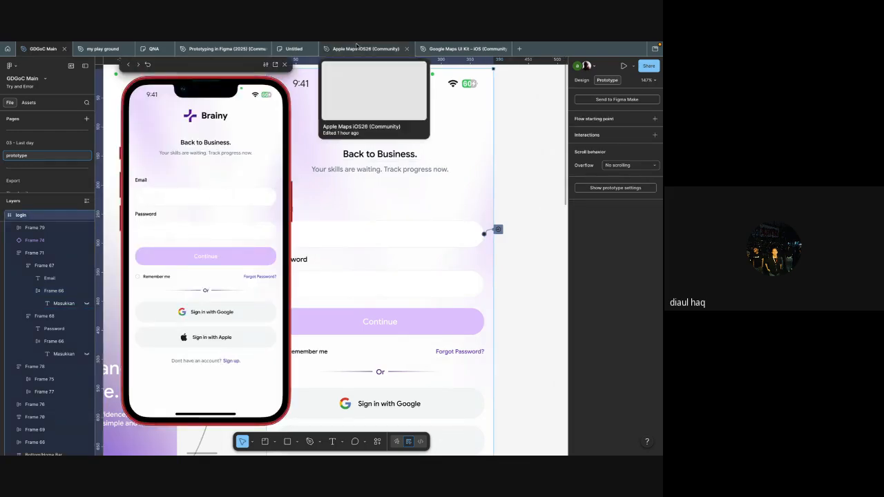
pyautogui.click(285, 64)
pyautogui.hscroll(2, 372, 186)
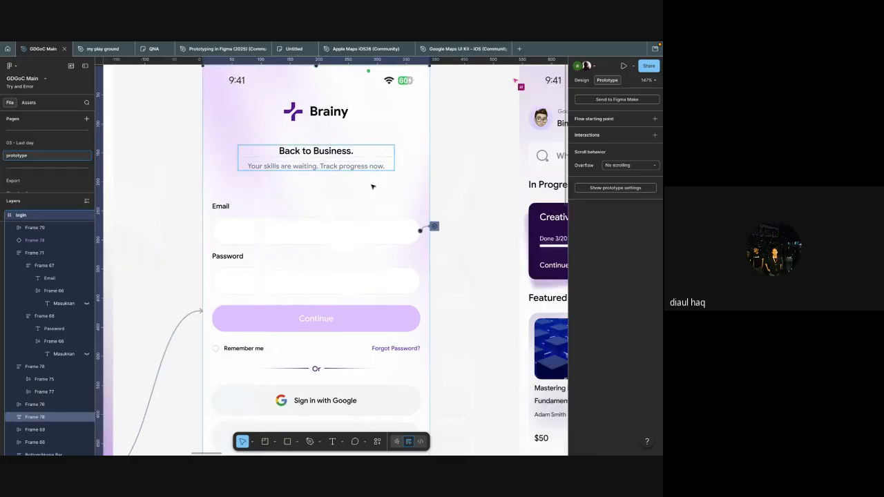
# Step: Add a second Set variable action to the Email box's on-click interaction
pyautogui.click(434, 227)
pyautogui.moveTo(450, 242); pyautogui.dragTo(478, 165)
pyautogui.click(475, 206)
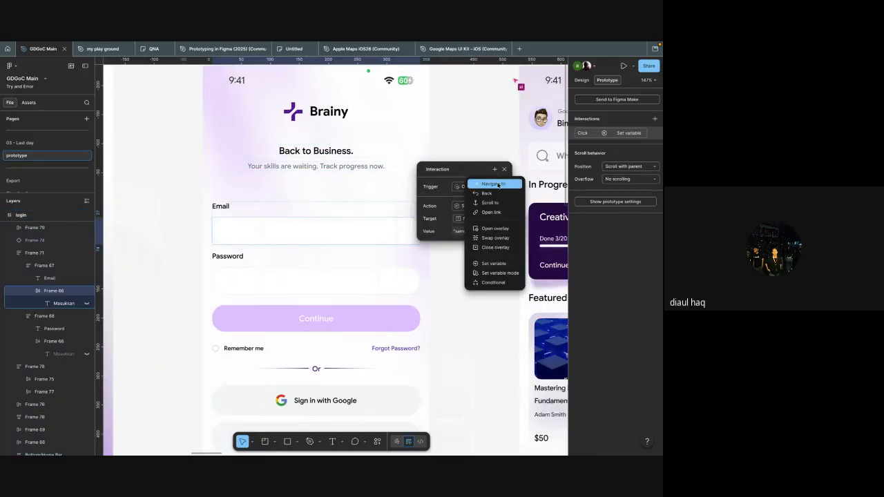
pyautogui.click(494, 264)
pyautogui.click(382, 215)
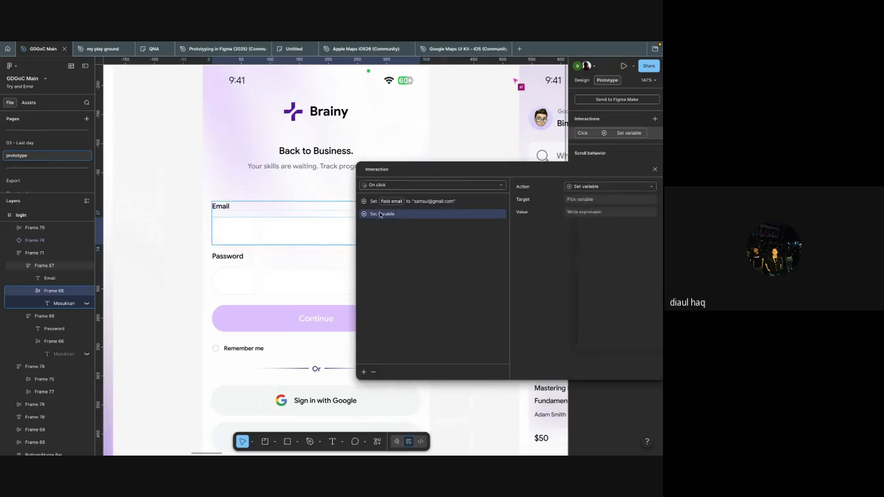
# Step: Target the second action at the "Email flag" variable with the value true and close the interaction settings
pyautogui.click(591, 200)
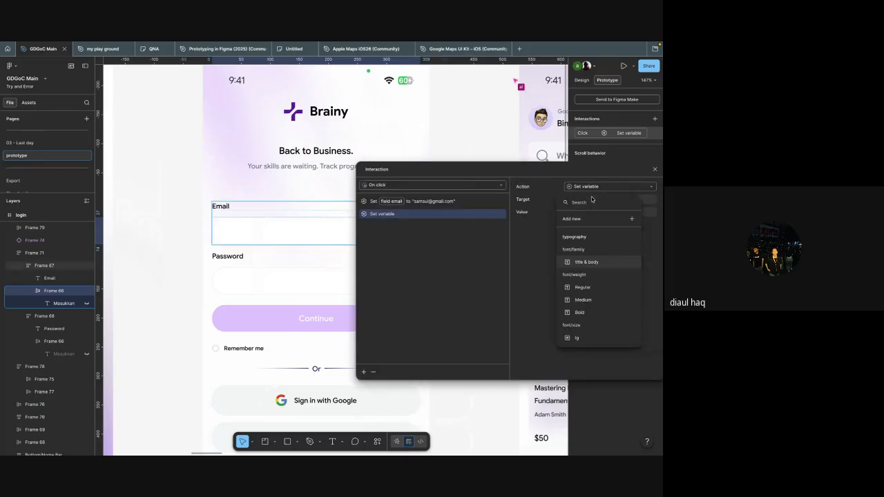
pyautogui.write('field')
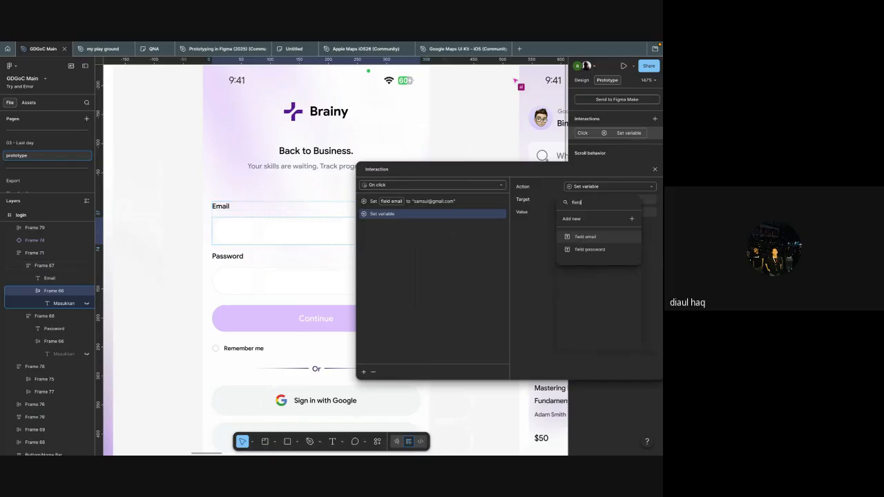
pyautogui.press('Return')
pyautogui.click(591, 199)
pyautogui.write('field')
pyautogui.press('BackSpace')
pyautogui.press('BackSpace')
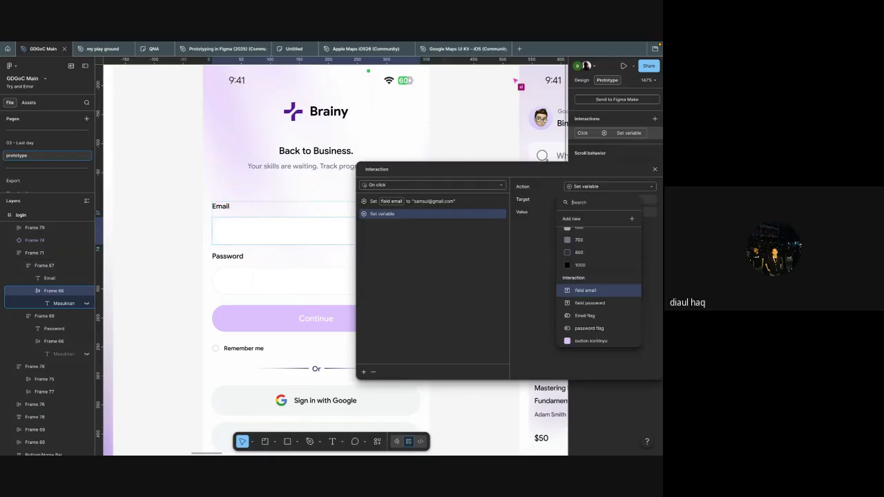
pyautogui.write('email')
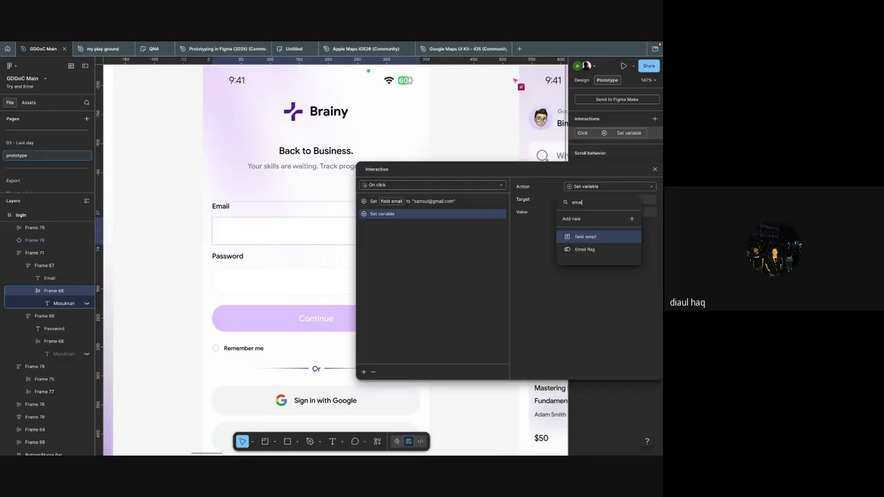
pyautogui.click(593, 248)
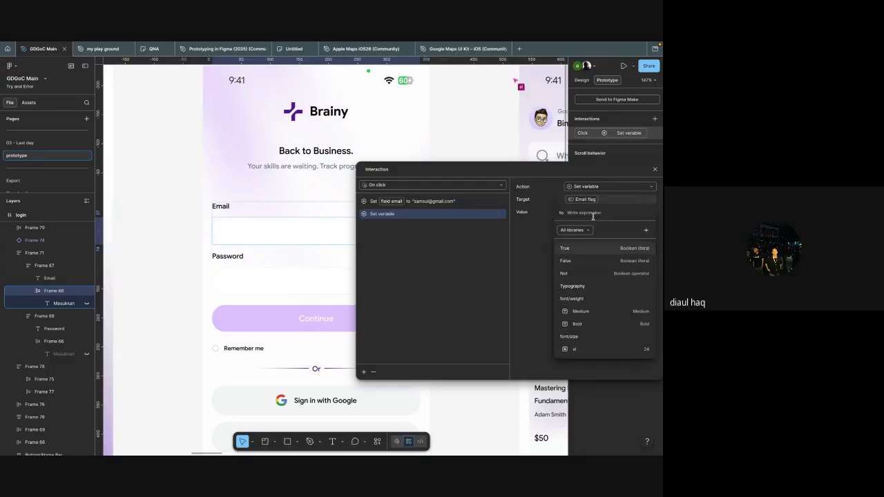
pyautogui.click(580, 250)
pyautogui.click(514, 261)
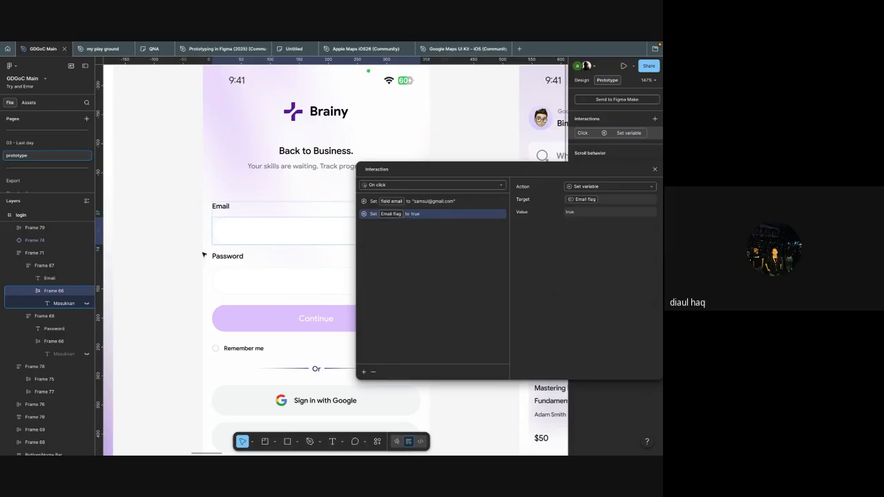
pyautogui.click(655, 169)
# Step: Preview the login frame, test the Email field in the prototype and close the preview
pyautogui.click(409, 168)
pyautogui.hotkey('shift', 'space')
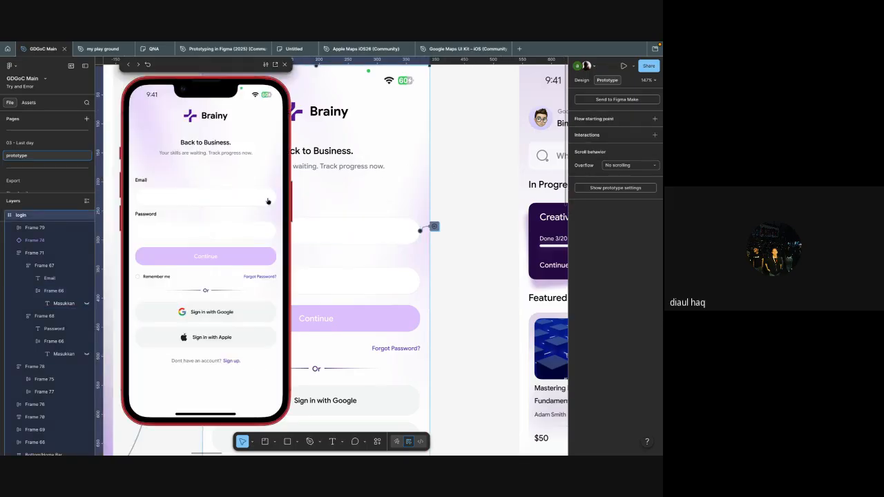
pyautogui.click(185, 201)
pyautogui.click(285, 64)
pyautogui.scroll(-3, 366, 185)
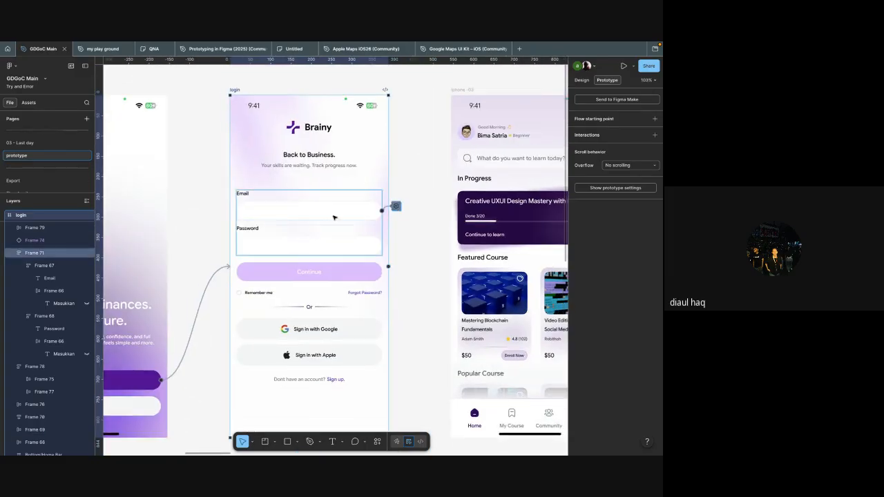
# Step: Copy the Email box's on-click interaction and paste it onto the Password box
pyautogui.click(323, 245)
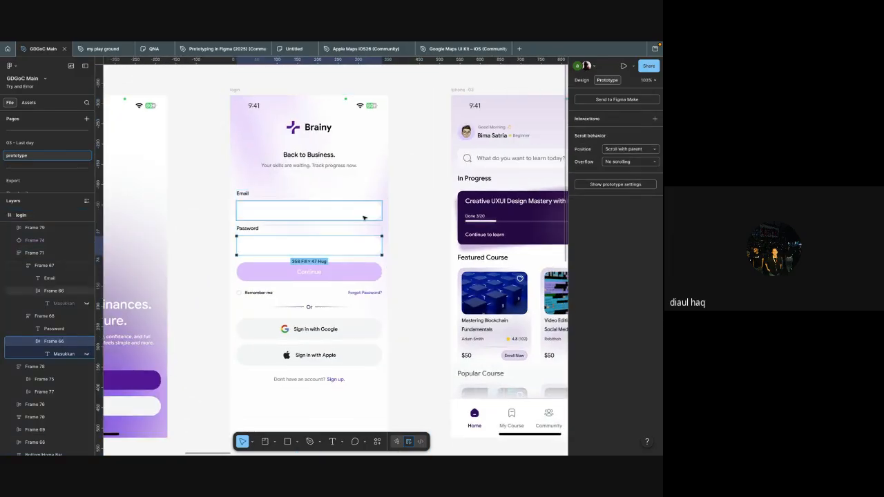
pyautogui.click(402, 214)
pyautogui.click(396, 206)
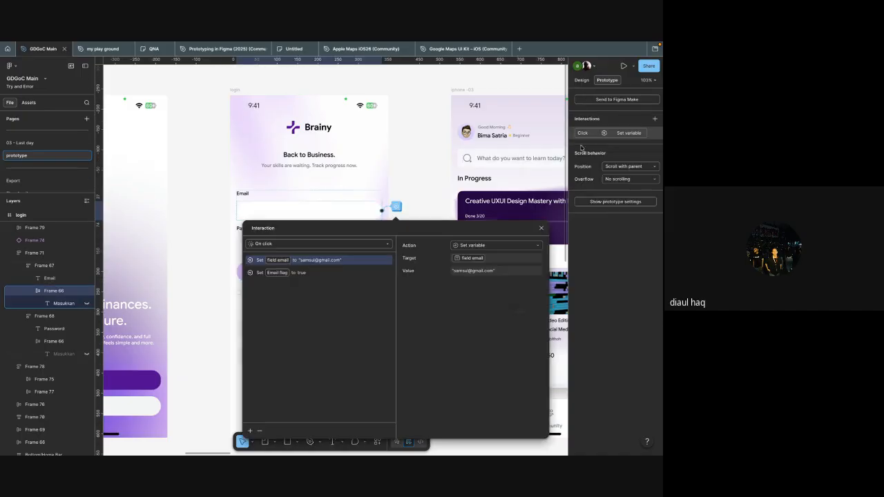
pyautogui.click(573, 131)
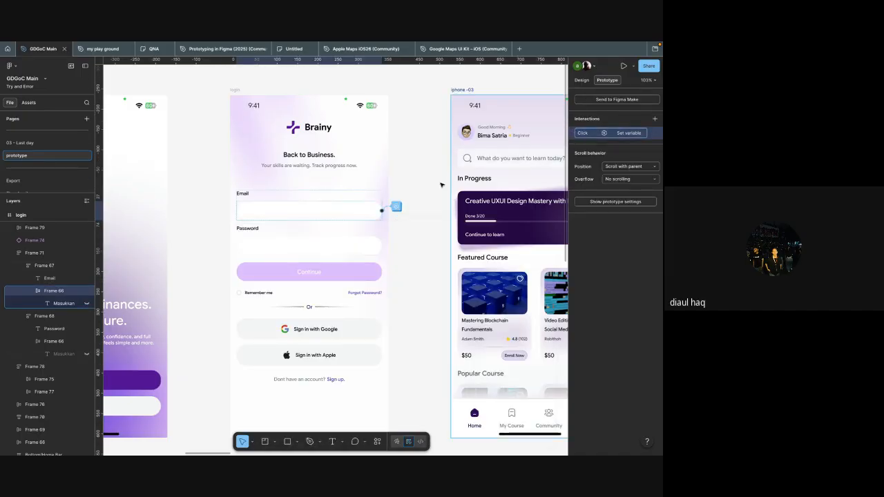
pyautogui.click(339, 247)
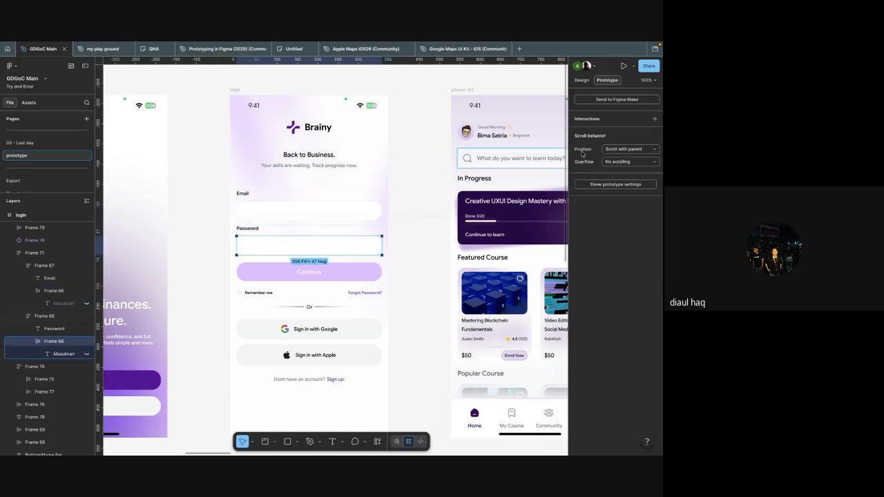
pyautogui.press('super+v')
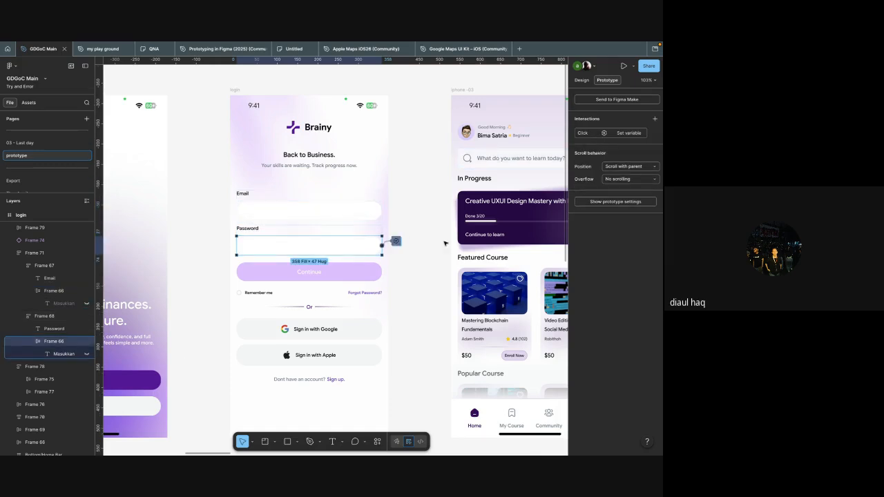
# Step: Retarget the Password box's first action to the "field password" variable and enter a sample password as its string value
pyautogui.keyDown('ctrl'); pyautogui.scroll(5, 431, 246); pyautogui.keyUp('ctrl')
pyautogui.click(355, 240)
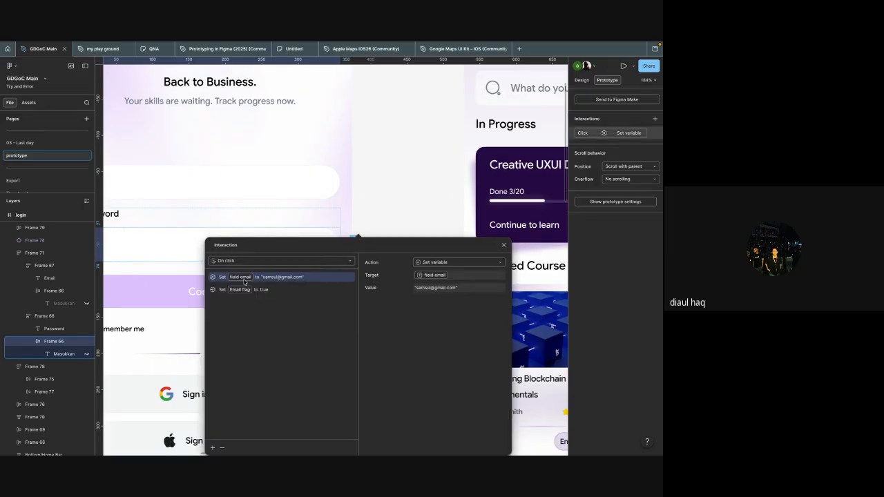
pyautogui.click(435, 275)
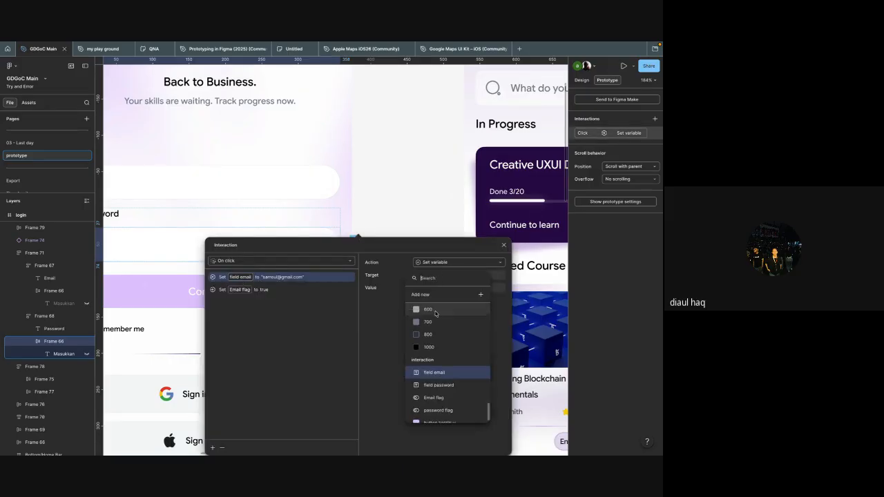
pyautogui.write('pass')
pyautogui.click(435, 317)
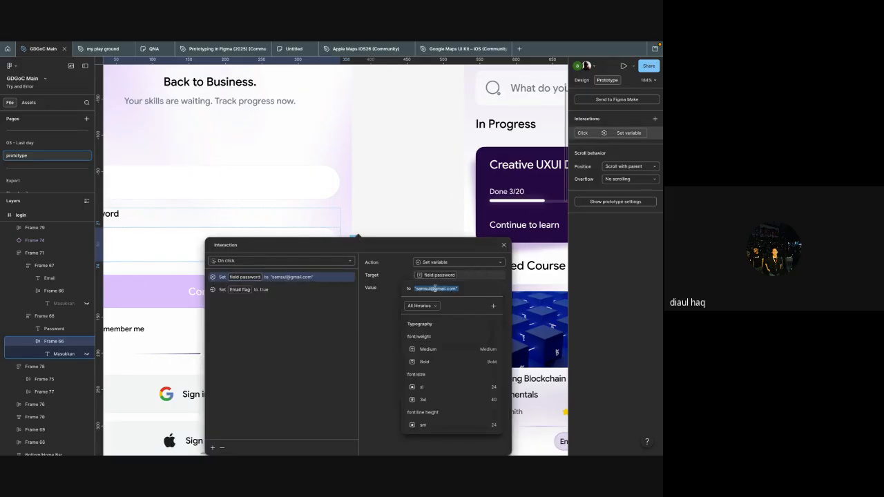
pyautogui.write('12345678')
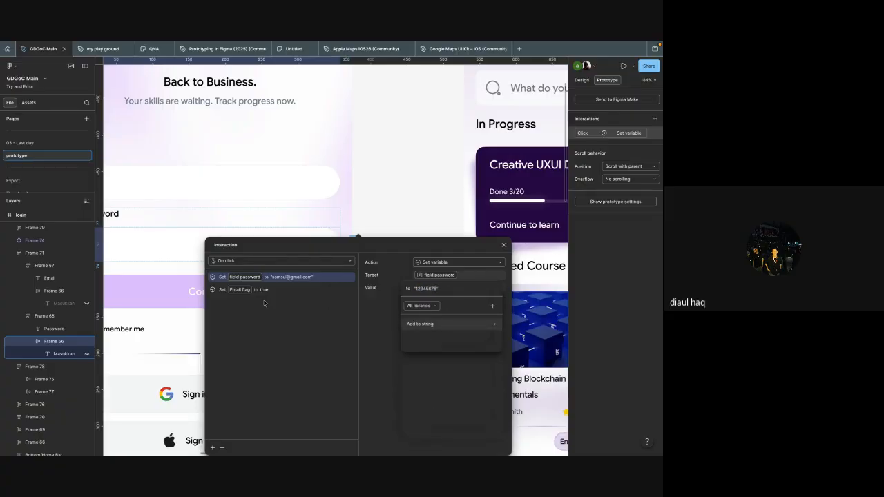
# Step: Retarget the Password box's second action to the "password flag" variable and close the interaction settings
pyautogui.click(239, 291)
pyautogui.click(239, 291)
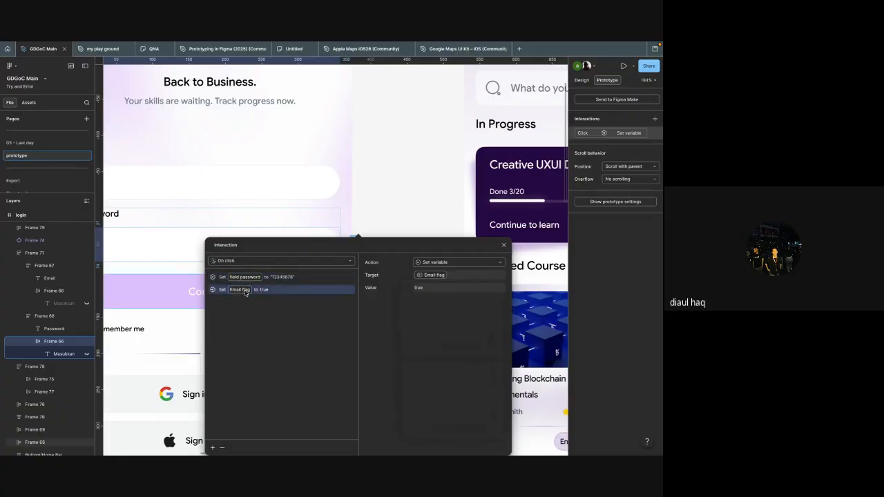
pyautogui.click(431, 277)
pyautogui.write('pas')
pyautogui.click(438, 325)
pyautogui.click(333, 313)
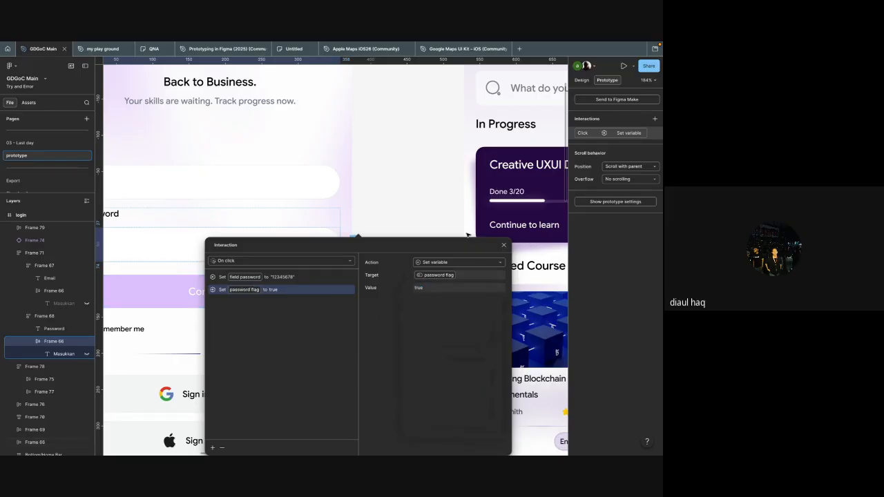
pyautogui.click(457, 199)
# Step: Preview the login frame, test both the Email and Password fields in the prototype and close the preview
pyautogui.scroll(-4, 458, 200)
pyautogui.scroll(1, 458, 199)
pyautogui.click(384, 184)
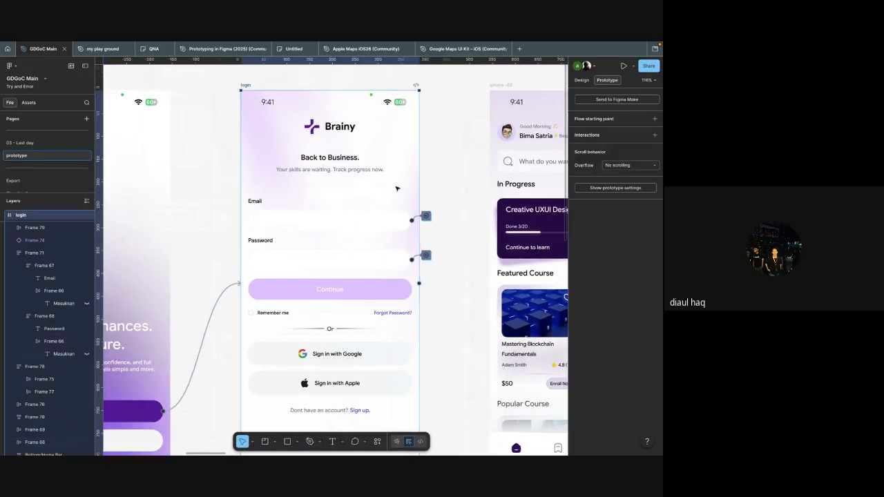
pyautogui.hotkey('shift', 'space')
pyautogui.click(154, 199)
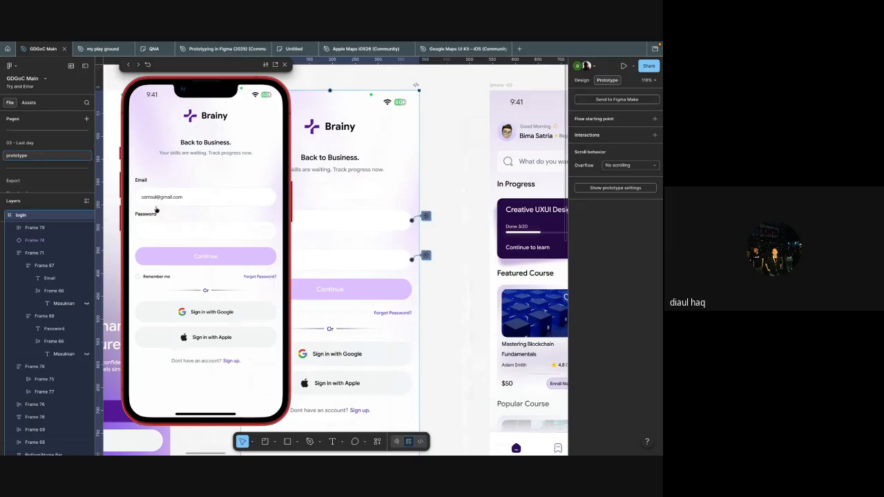
pyautogui.click(159, 229)
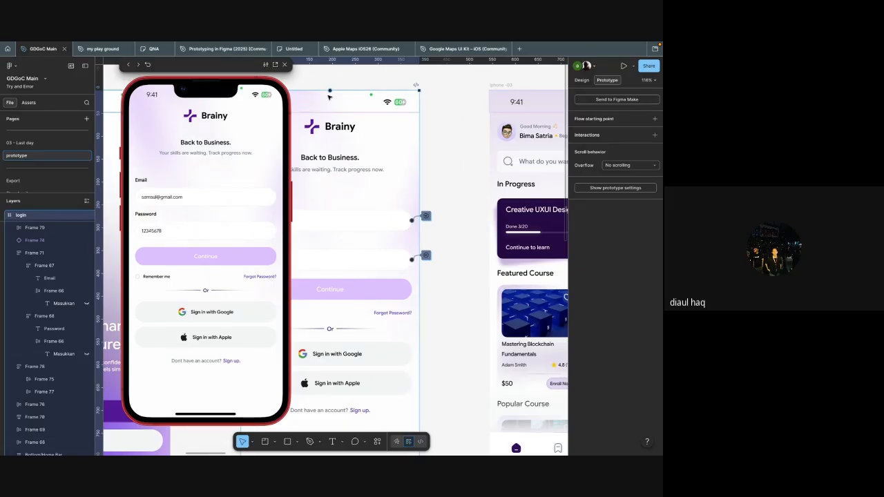
pyautogui.press('Escape')
# Step: Add a Conditional action to the Email box's on-click interaction
pyautogui.scroll(-4, 350, 178)
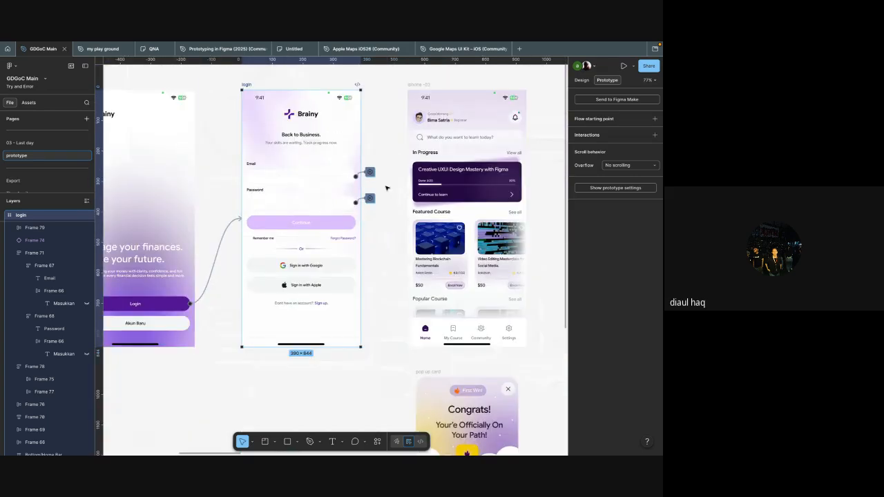
pyautogui.scroll(5, 388, 189)
pyautogui.click(330, 169)
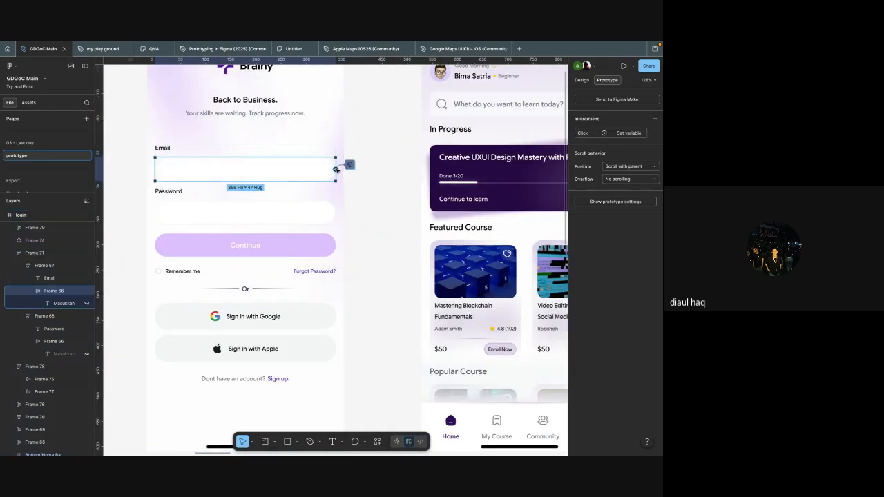
pyautogui.scroll(2, 345, 173)
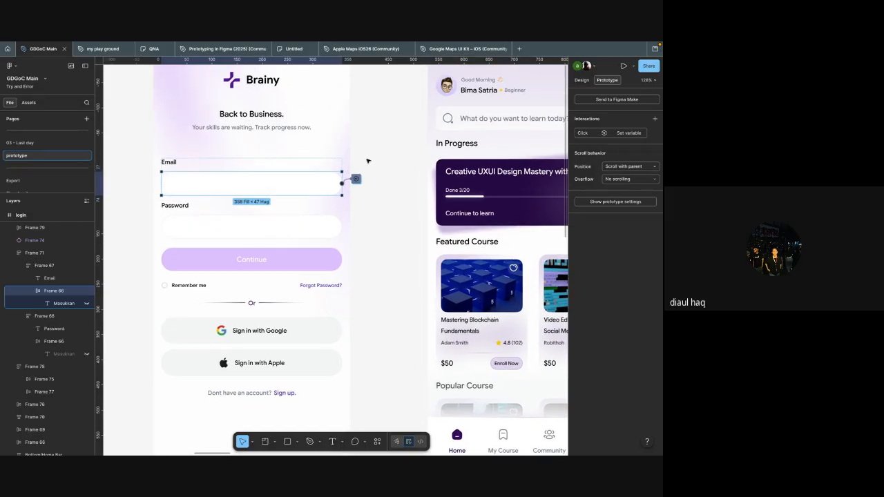
pyautogui.click(356, 179)
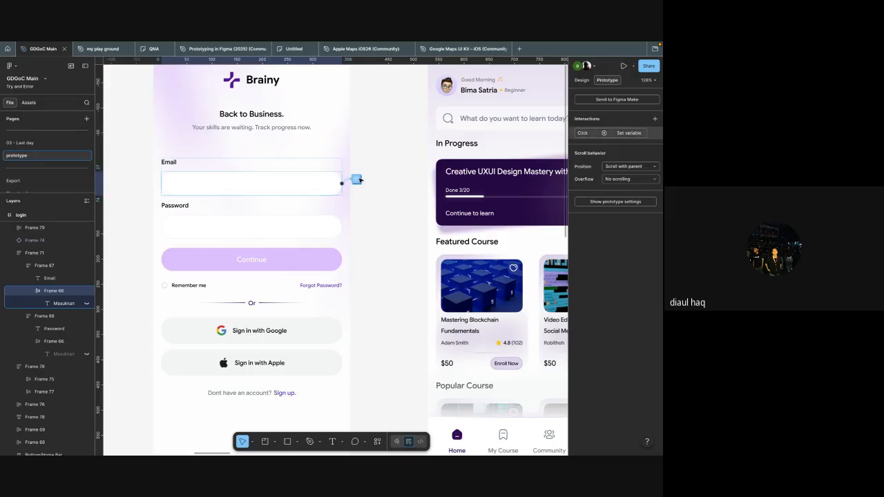
pyautogui.click(213, 402)
pyautogui.click(290, 354)
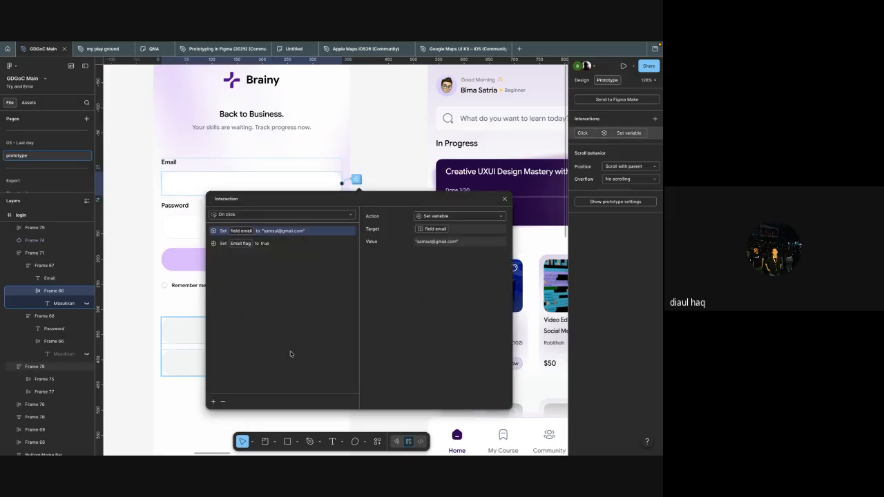
pyautogui.click(214, 401)
pyautogui.click(229, 420)
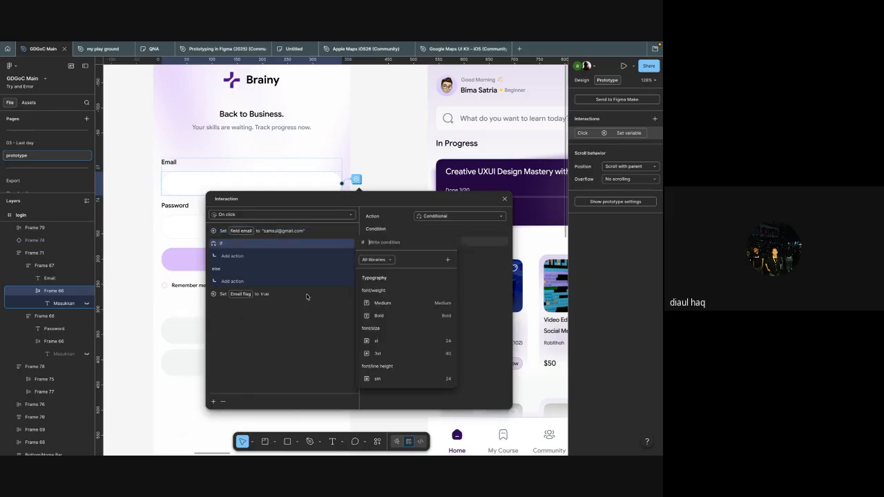
# Step: Reorder the Email box's actions so the conditional follows the "Email flag" action
pyautogui.click(329, 299)
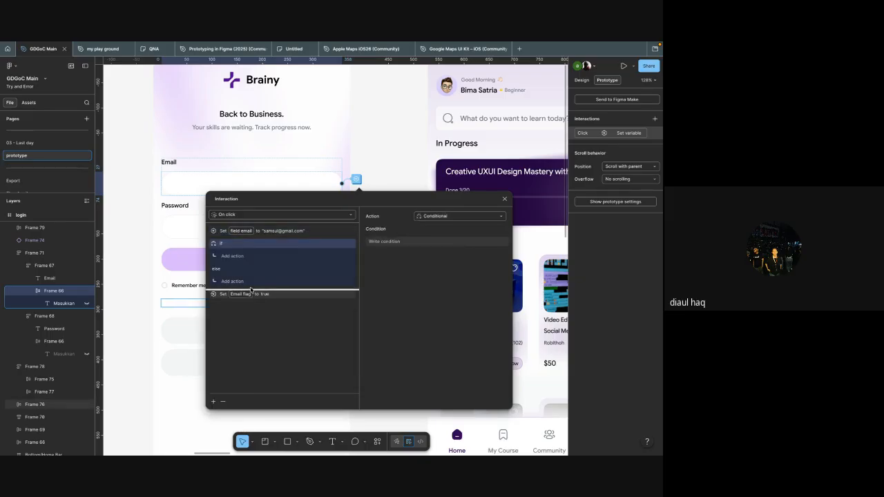
pyautogui.moveTo(249, 254); pyautogui.dragTo(255, 306)
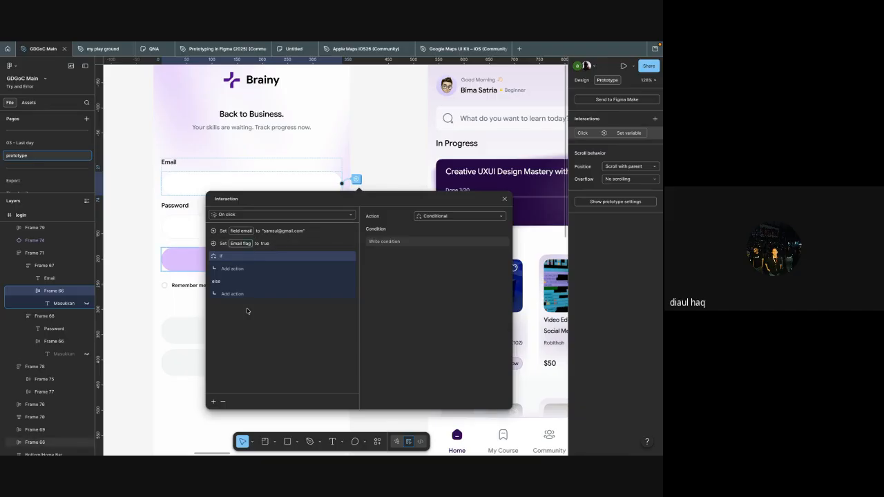
pyautogui.moveTo(249, 244); pyautogui.dragTo(251, 304)
pyautogui.click(244, 268)
pyautogui.click(239, 260)
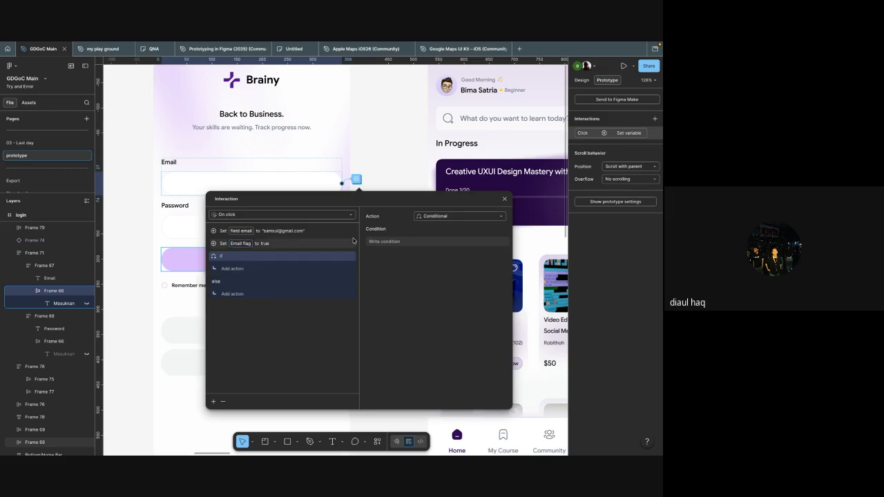
# Step: Write the Email box's if condition as "Email flag" and "password flag" == true
pyautogui.click(377, 243)
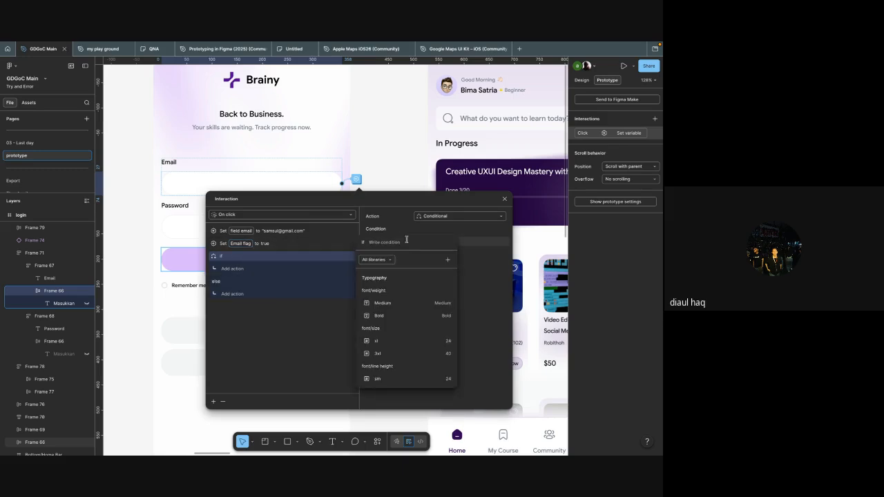
pyautogui.write('email')
pyautogui.click(406, 290)
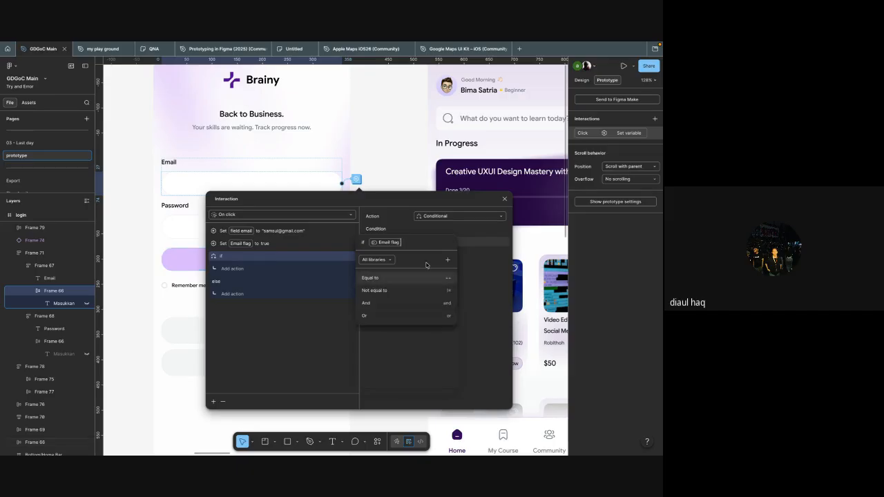
pyautogui.click(429, 303)
pyautogui.write('pass')
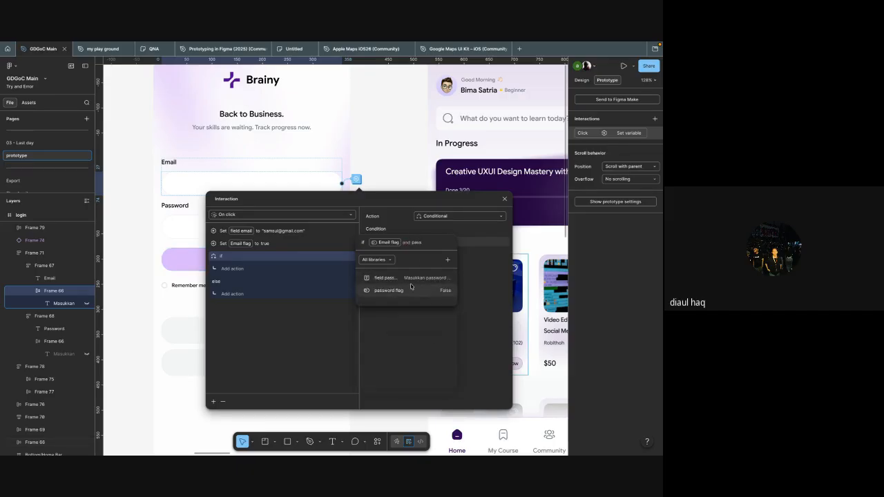
pyautogui.click(411, 290)
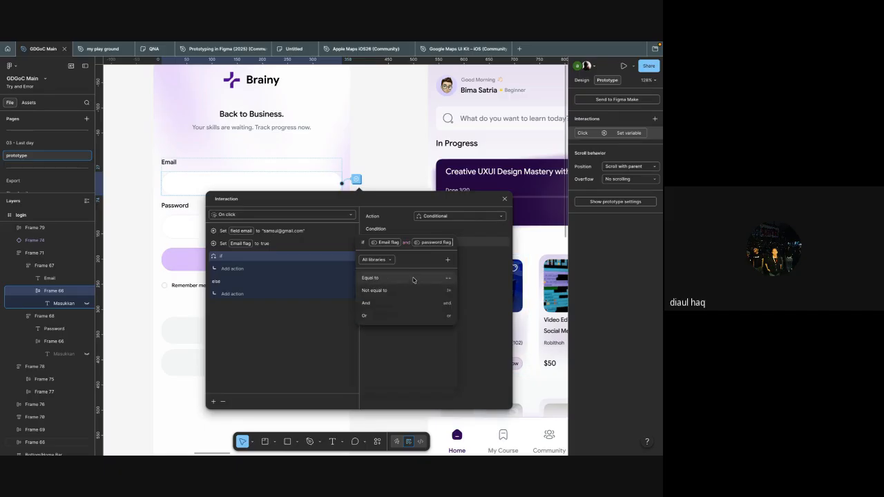
pyautogui.click(413, 279)
pyautogui.click(413, 281)
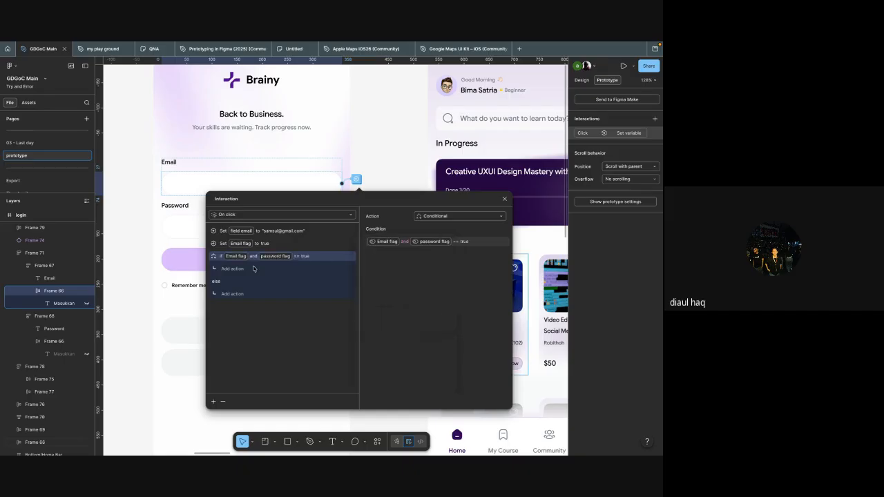
# Step: Under the Email box's if branch, set the variable "button kontinyu" to colour 7900FF and close the interaction settings
pyautogui.click(230, 268)
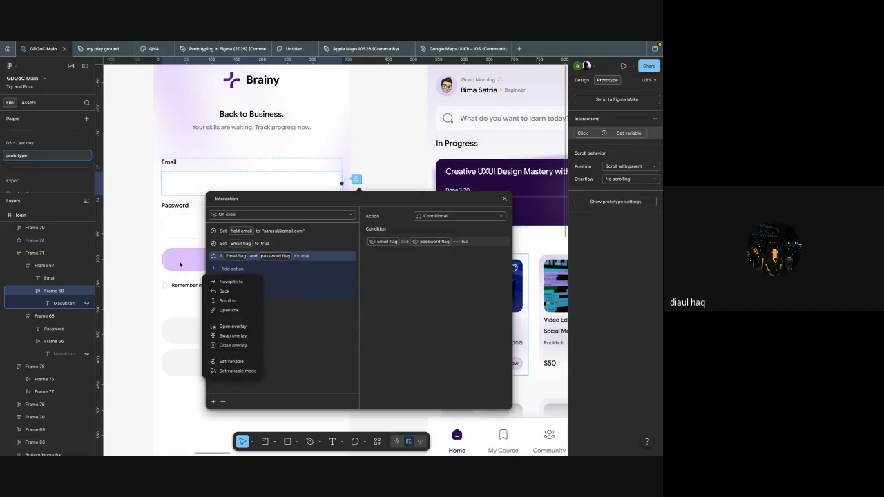
pyautogui.click(246, 361)
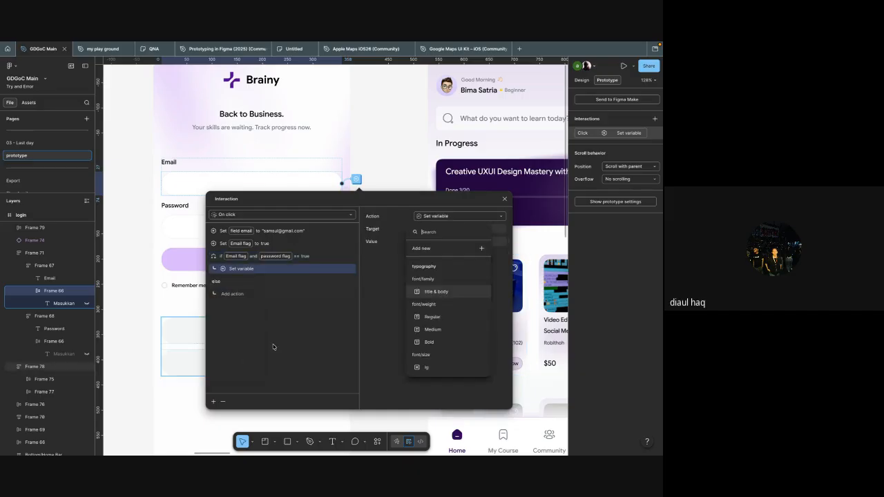
pyautogui.write('bu')
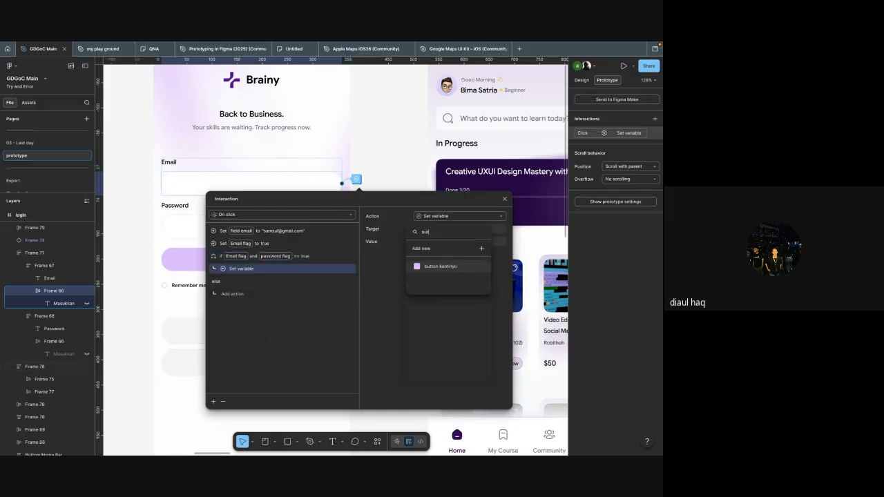
pyautogui.write('tt')
pyautogui.click(442, 266)
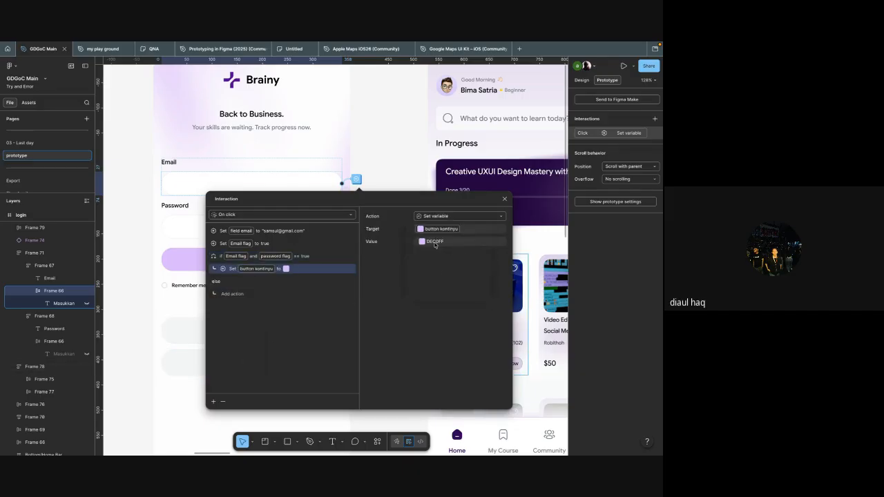
pyautogui.click(422, 241)
pyautogui.moveTo(441, 269); pyautogui.dragTo(501, 268)
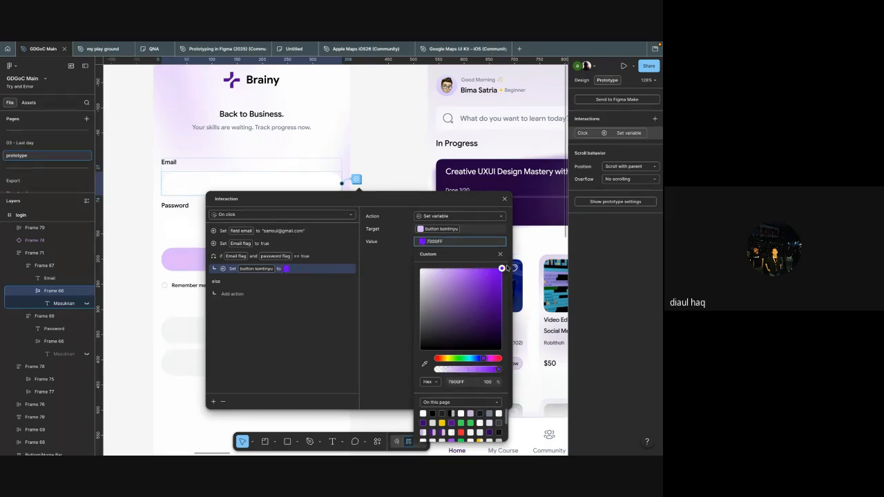
pyautogui.click(392, 307)
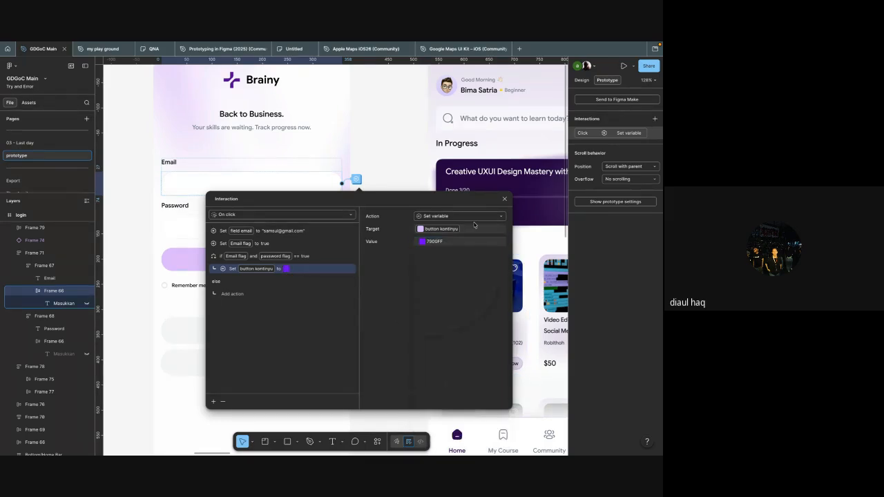
pyautogui.click(502, 200)
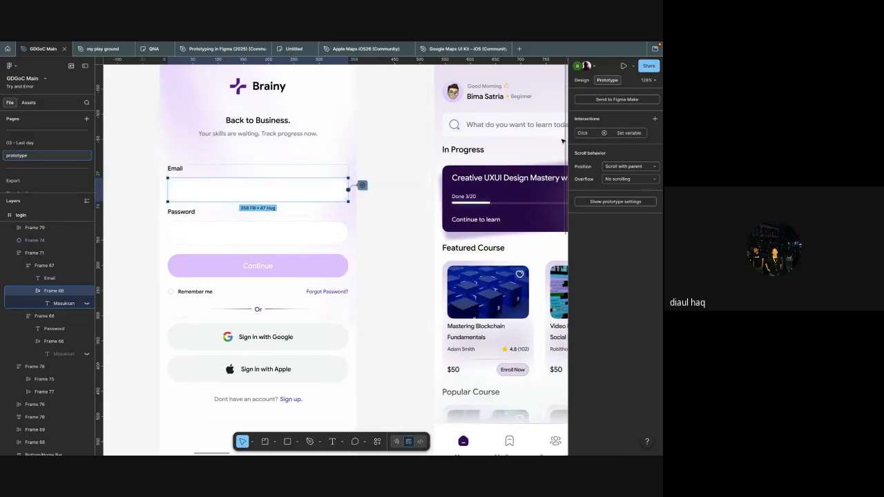
# Step: Add a Conditional action to the Password box's on-click interaction and place it after the "password flag" action
pyautogui.click(328, 238)
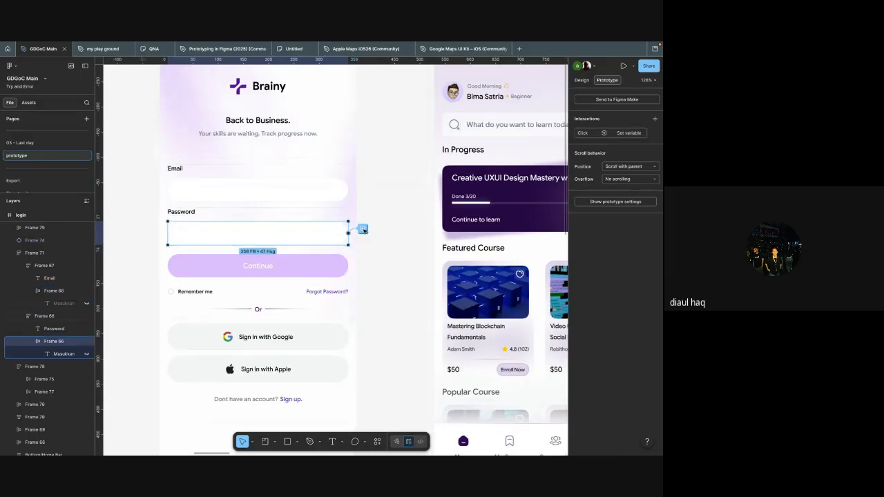
pyautogui.click(361, 229)
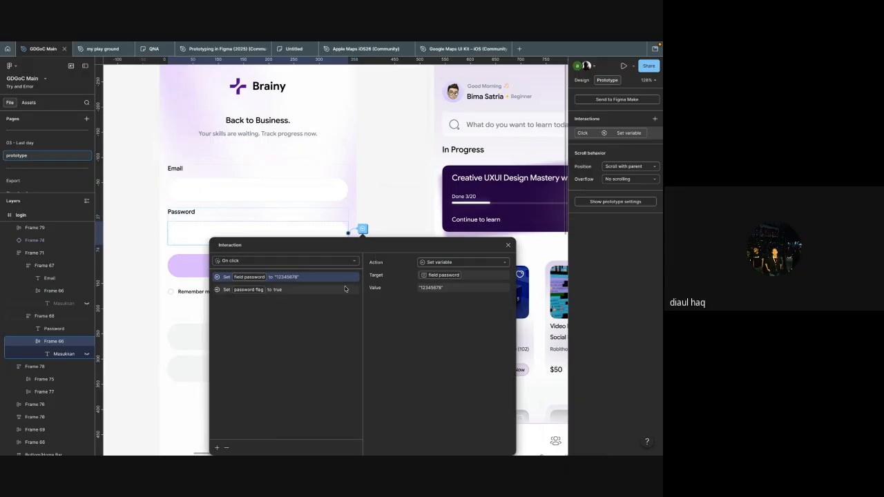
pyautogui.click(217, 448)
pyautogui.click(215, 420)
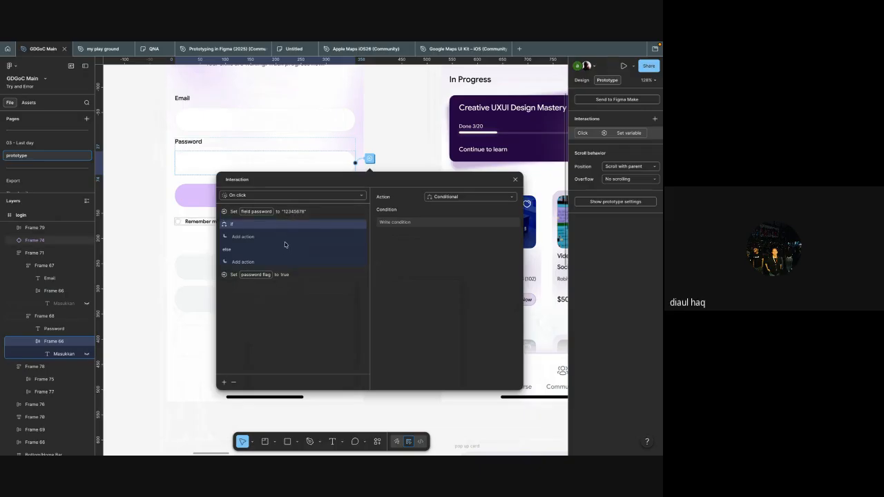
pyautogui.moveTo(276, 211); pyautogui.dragTo(270, 267)
pyautogui.moveTo(262, 215); pyautogui.dragTo(263, 282)
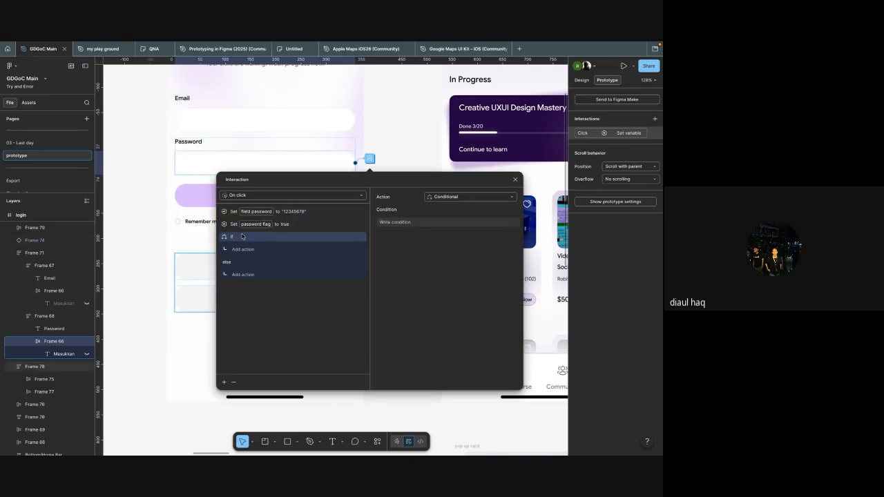
# Step: Write the Password box's if condition as "Email flag" and "password flag" == true
pyautogui.click(425, 221)
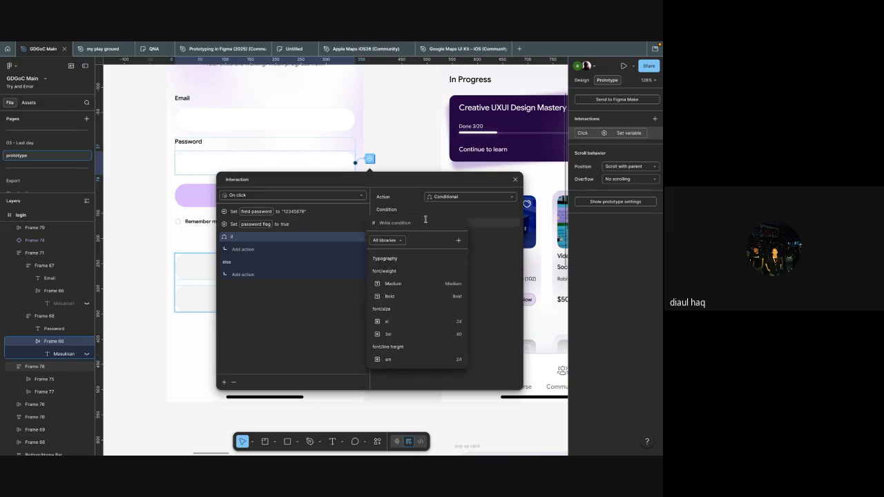
pyautogui.write('pass')
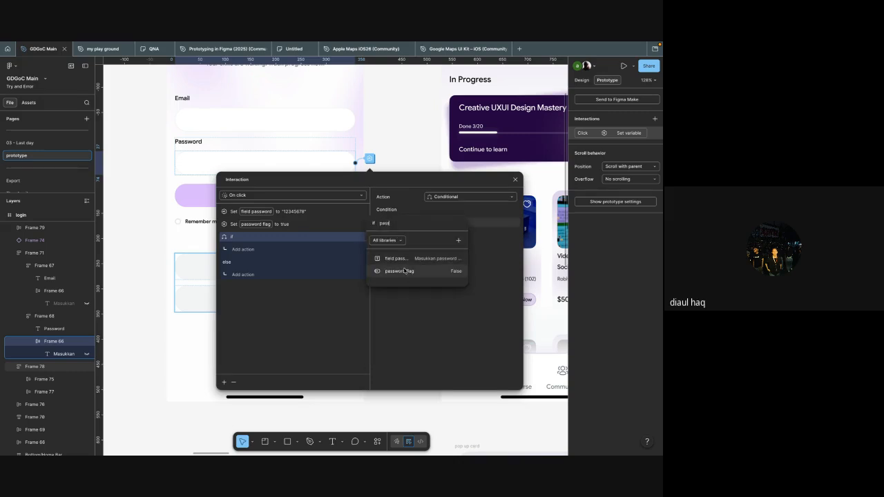
pyautogui.click(407, 271)
pyautogui.press('BackSpace')
pyautogui.write('ema')
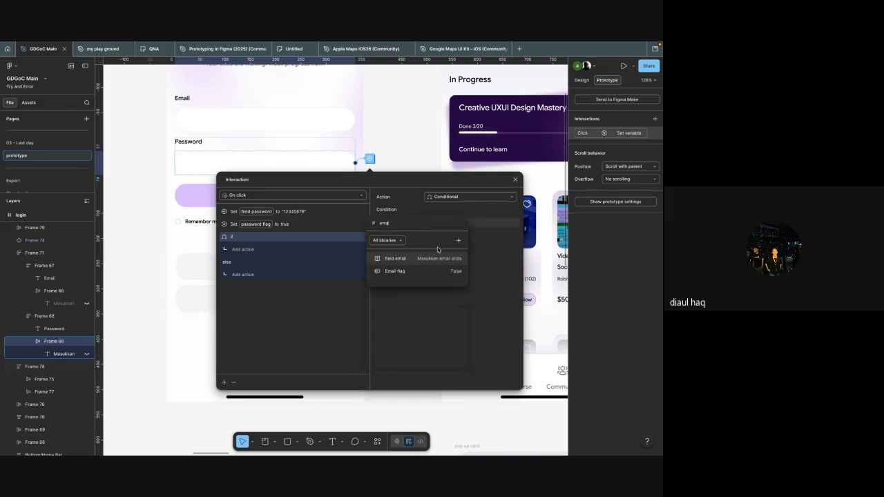
pyautogui.click(424, 271)
pyautogui.write('ail flag fa')
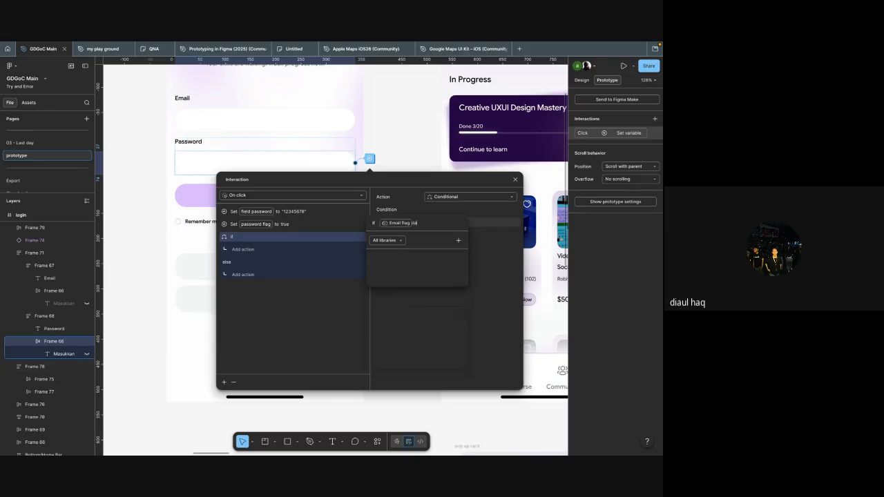
pyautogui.click(400, 262)
pyautogui.write('pass')
pyautogui.click(408, 268)
pyautogui.click(409, 260)
pyautogui.click(417, 263)
pyautogui.click(304, 308)
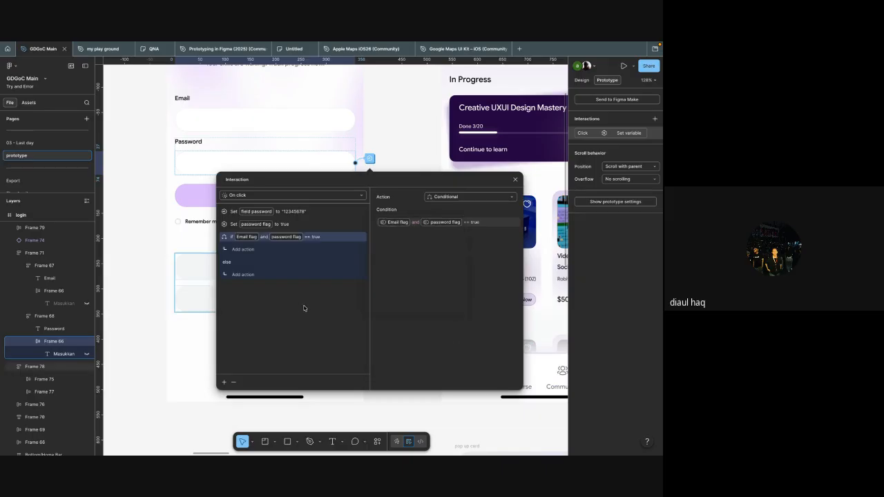
# Step: Under the Password box's if branch, set the variable "button kontinyu" to colour 7900FF and close the settings
pyautogui.click(250, 251)
pyautogui.click(243, 342)
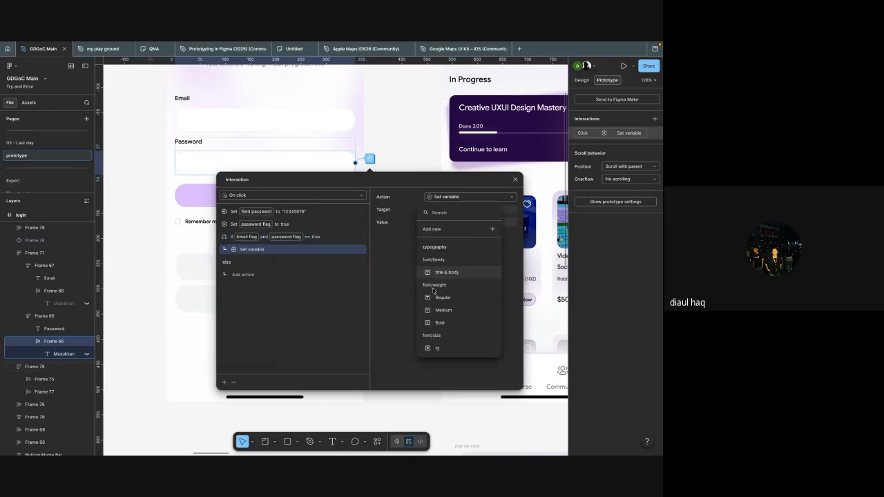
pyautogui.write('but')
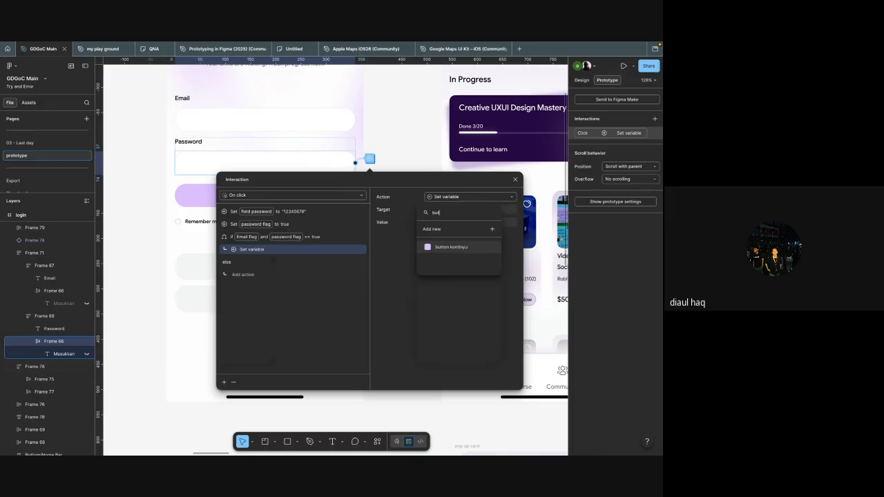
pyautogui.click(441, 247)
pyautogui.click(435, 222)
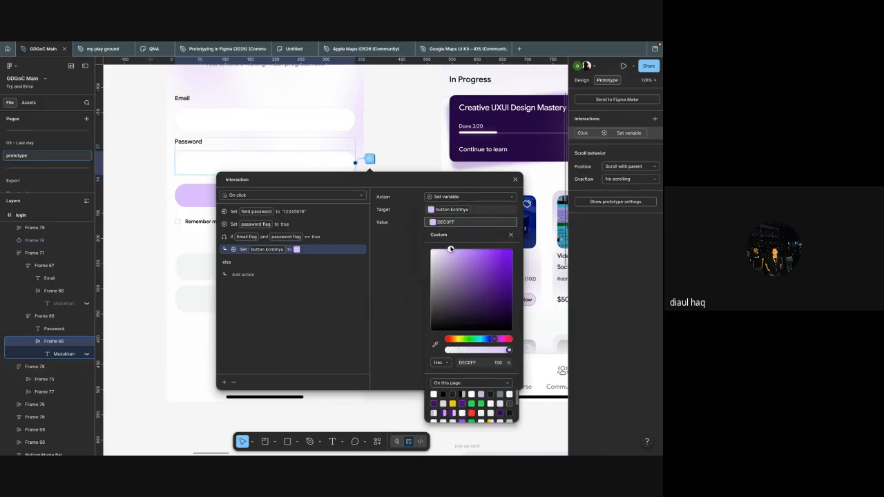
pyautogui.moveTo(450, 250); pyautogui.dragTo(512, 249)
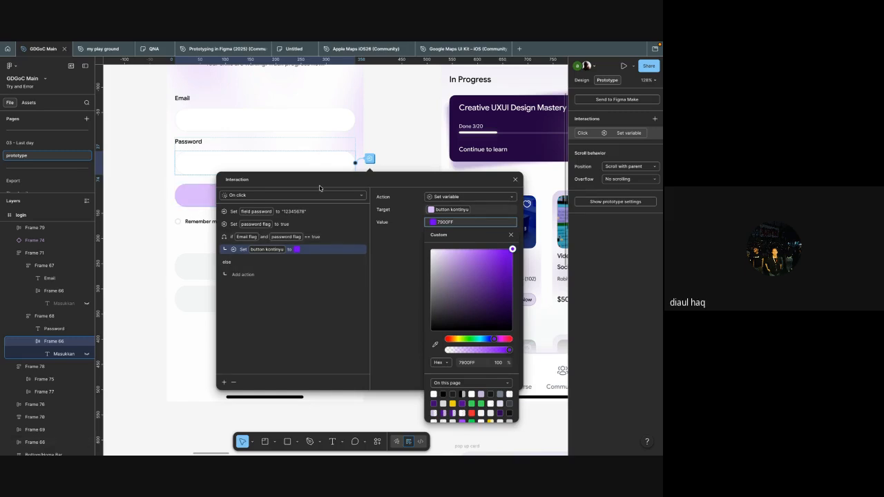
pyautogui.press('Escape')
# Step: Preview the login frame, test the Email and Password fields, and close the preview
pyautogui.scroll(-3, 404, 232)
pyautogui.click(335, 336)
pyautogui.hotkey('shift', 'space')
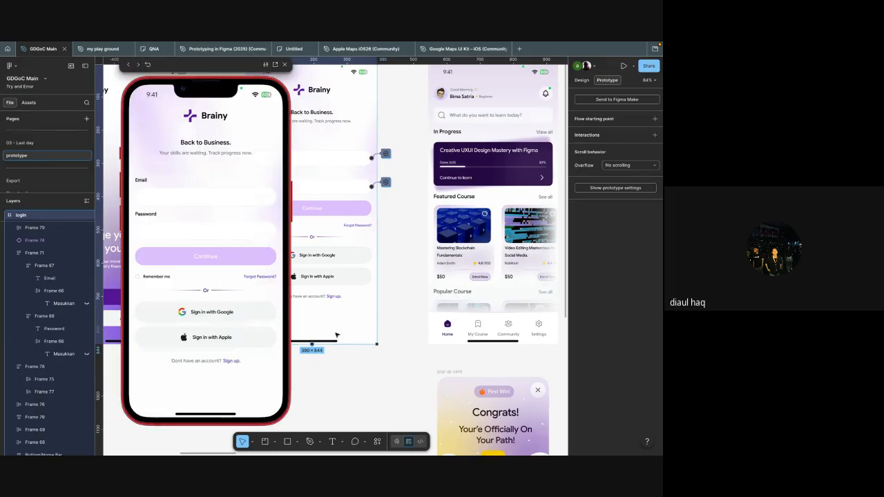
pyautogui.click(173, 202)
pyautogui.click(170, 235)
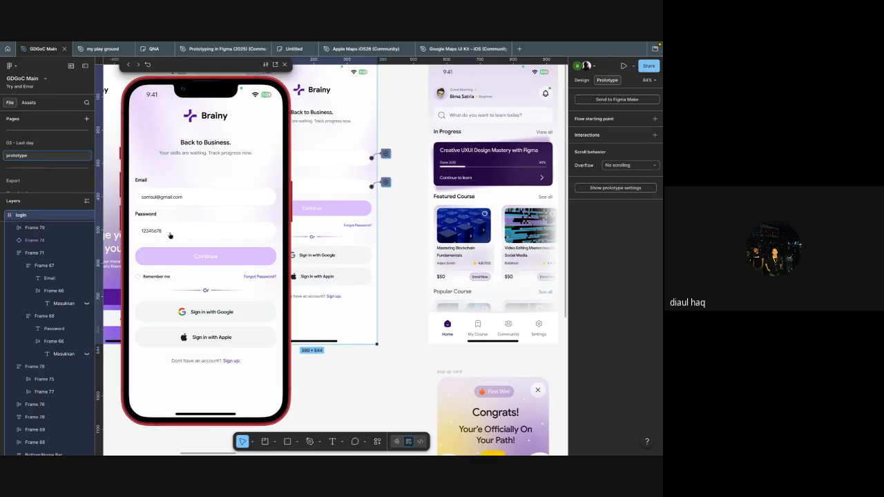
pyautogui.click(284, 64)
# Step: Bind the Continue button's fill to the "button kontinyu" colour variable
pyautogui.scroll(-1, 340, 193)
pyautogui.click(339, 194)
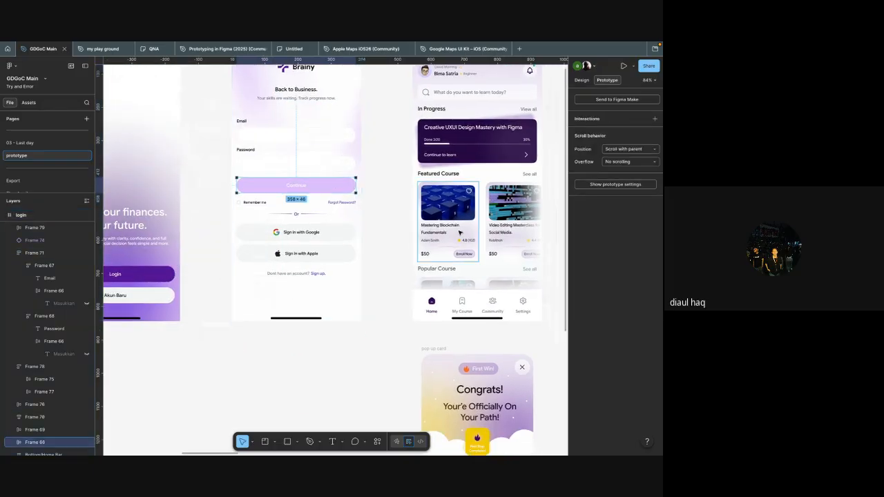
pyautogui.hotkey('shift', 'e')
pyautogui.scroll(-3, 607, 368)
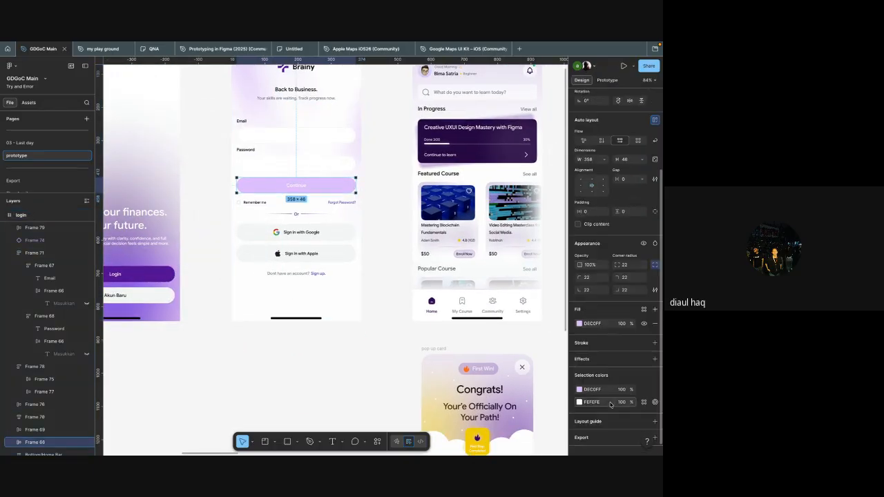
pyautogui.click(590, 324)
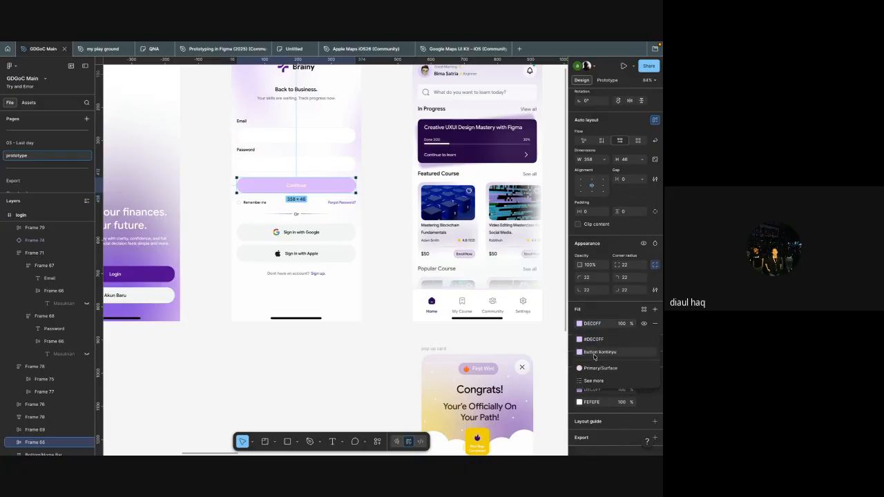
pyautogui.click(594, 355)
# Step: Preview the login frame again and fill both fields to check the Continue button's colour change
pyautogui.hscroll(-1, 414, 292)
pyautogui.click(411, 332)
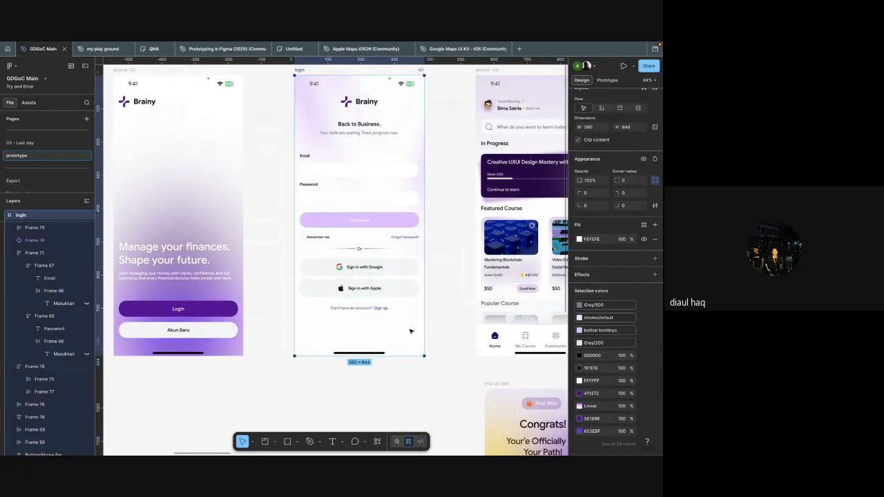
pyautogui.hotkey('shift', 'space')
pyautogui.click(215, 200)
pyautogui.click(210, 233)
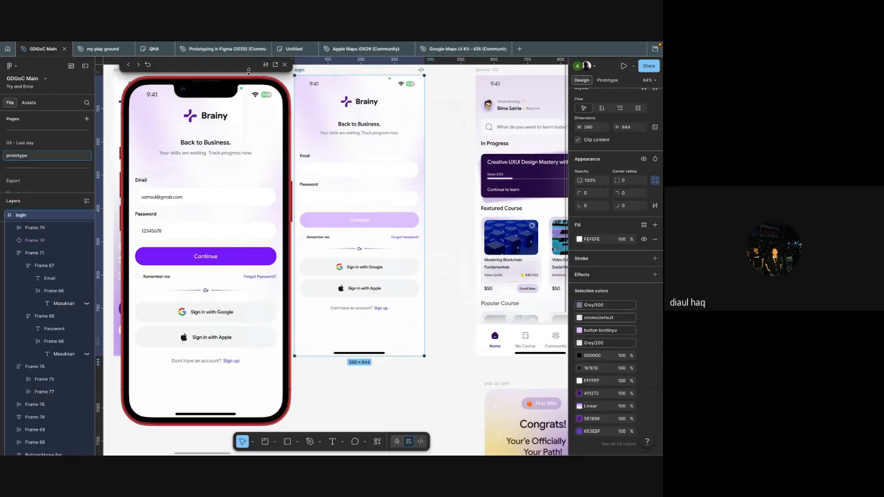
# Step: Close the login frame's prototype preview
pyautogui.click(284, 65)
pyautogui.scroll(-3, 305, 118)
pyautogui.scroll(1, 305, 118)
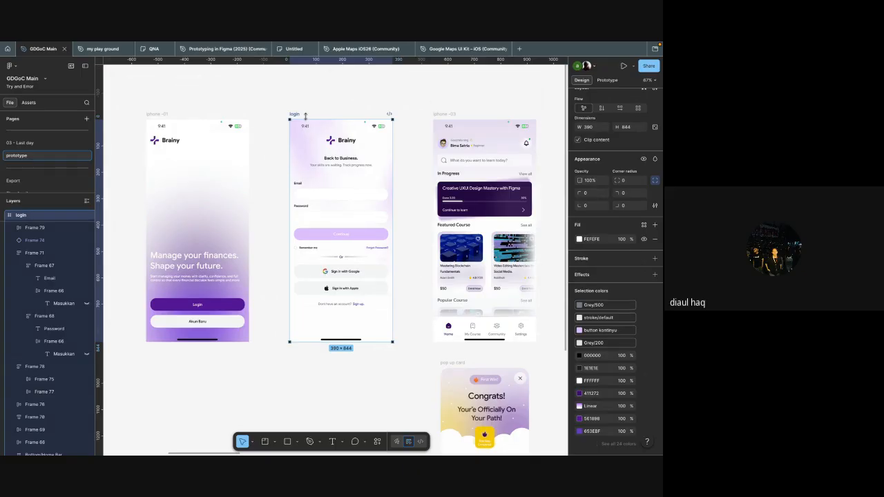
pyautogui.scroll(-5, 305, 117)
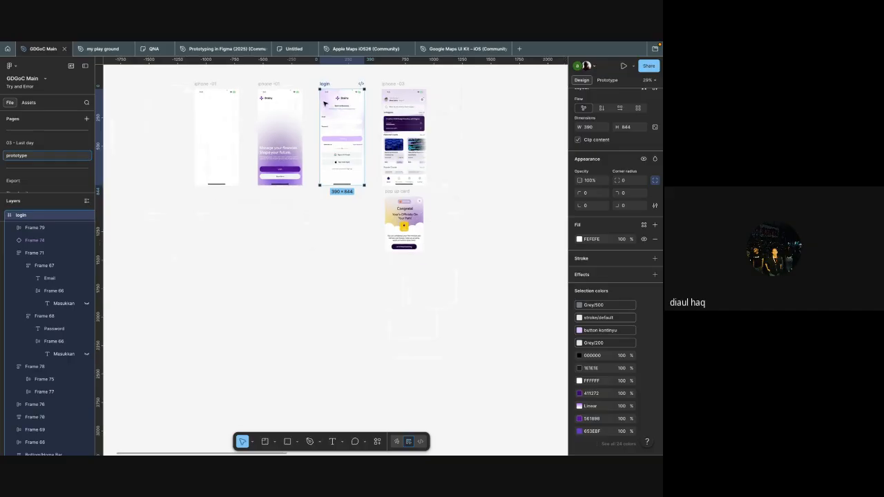
# Step: Duplicate the login frame twice, placing the copies side by side in the empty area below the original screens
pyautogui.moveTo(325, 102); pyautogui.dragTo(189, 318)
pyautogui.click(252, 317)
pyautogui.scroll(-1, 252, 317)
pyautogui.click(210, 261)
pyautogui.hotkey('ctrl', 'd')
pyautogui.scroll(-1, 281, 276)
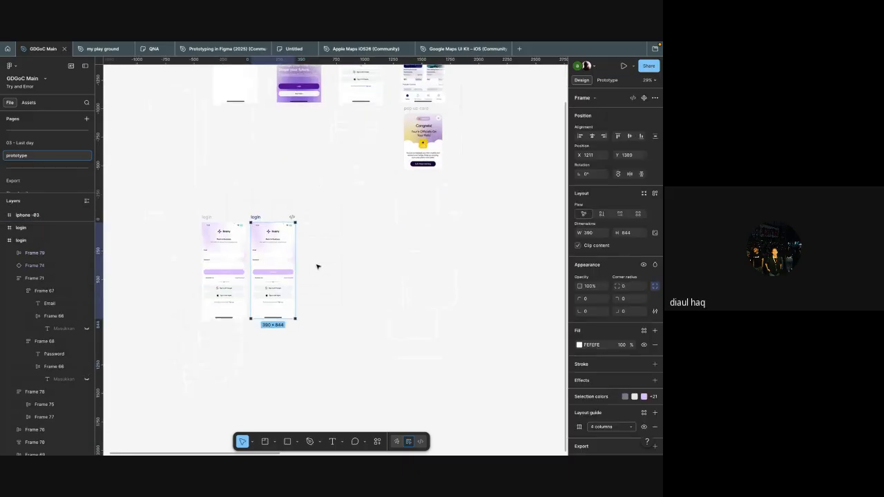
# Step: Show the hidden placeholder texts in the Email and Password boxes of the first login copy
pyautogui.scroll(5, 257, 260)
pyautogui.keyDown('ctrl'); pyautogui.click(168, 246); pyautogui.keyUp('ctrl')
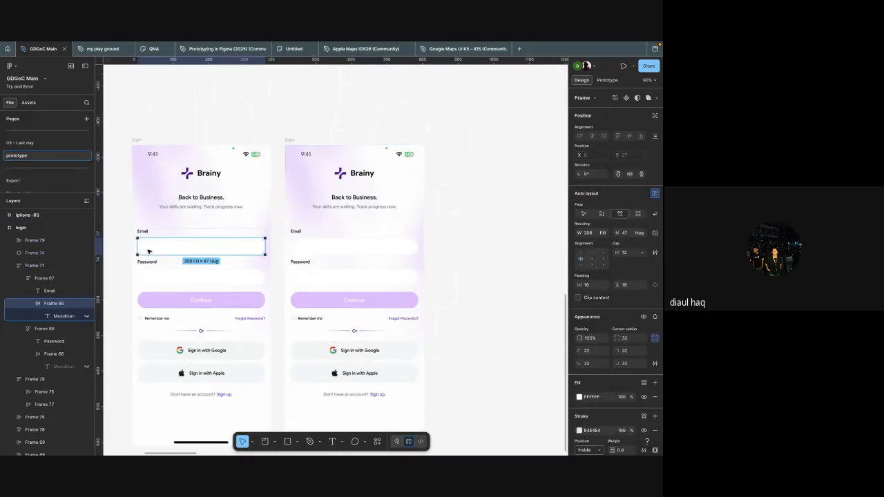
pyautogui.click(86, 315)
pyautogui.click(61, 320)
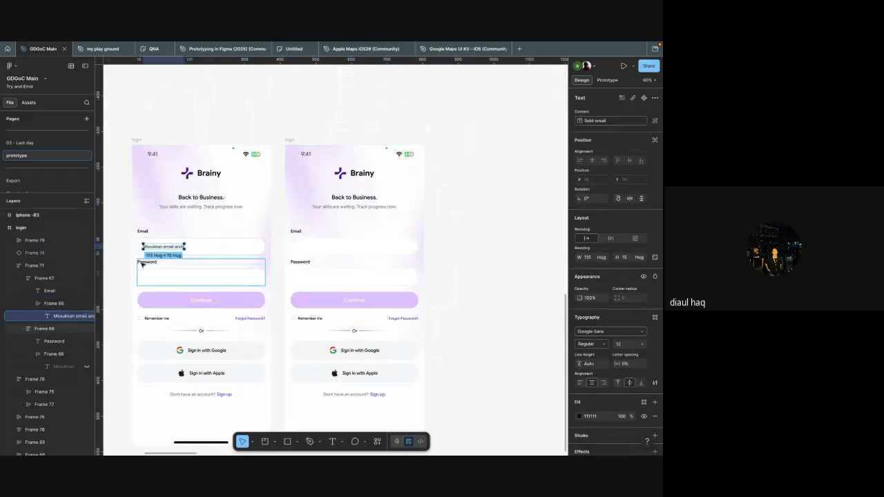
pyautogui.click(187, 276)
pyautogui.click(86, 366)
# Step: Unhide the Email and Password placeholder texts in the second login copy
pyautogui.hscroll(2, 304, 252)
pyautogui.click(304, 252)
pyautogui.scroll(-2, 300, 255)
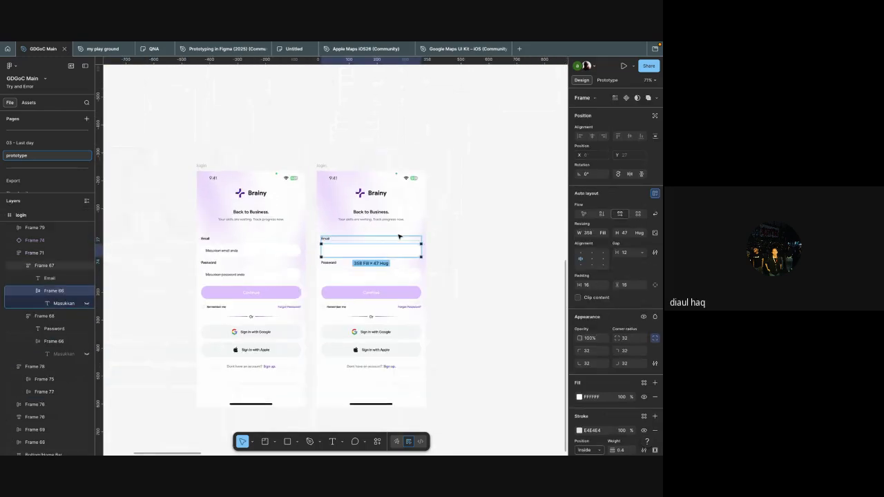
pyautogui.click(86, 304)
pyautogui.click(87, 354)
pyautogui.hscroll(2, 322, 254)
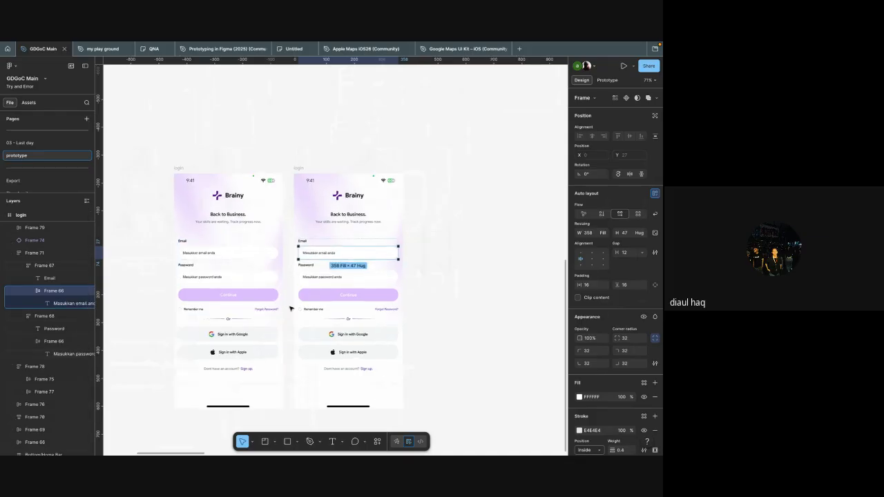
# Step: Replace the Email placeholder in the second login copy with a sample email address and deselect it
pyautogui.doubleClick(322, 254)
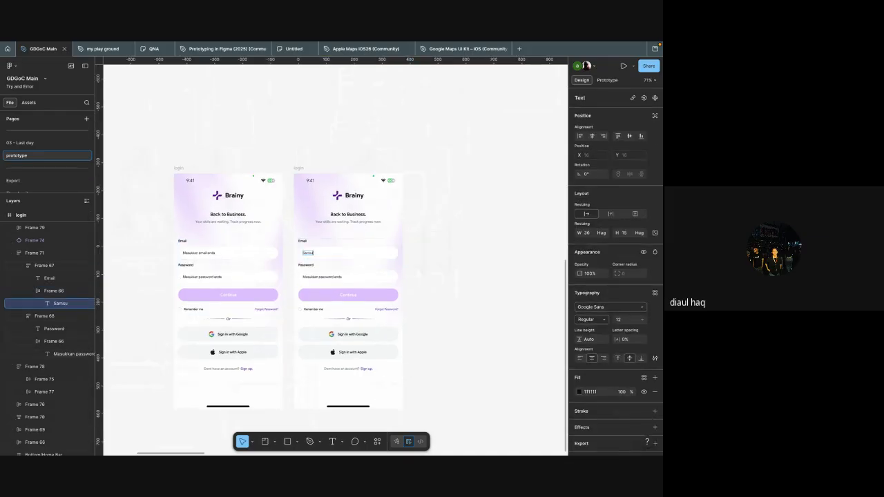
pyautogui.press('Escape')
pyautogui.scroll(-2, 433, 252)
pyautogui.click(435, 262)
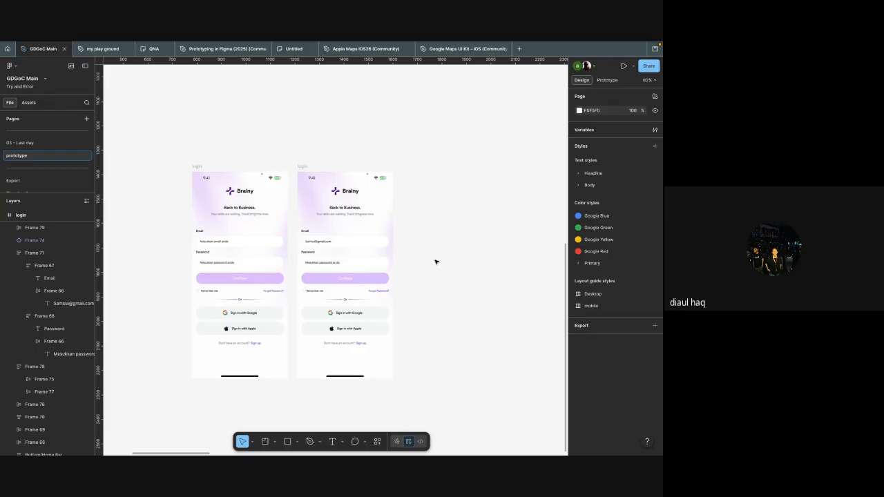
# Step: Select and delete both login copies below the original screens
pyautogui.scroll(-3, 435, 262)
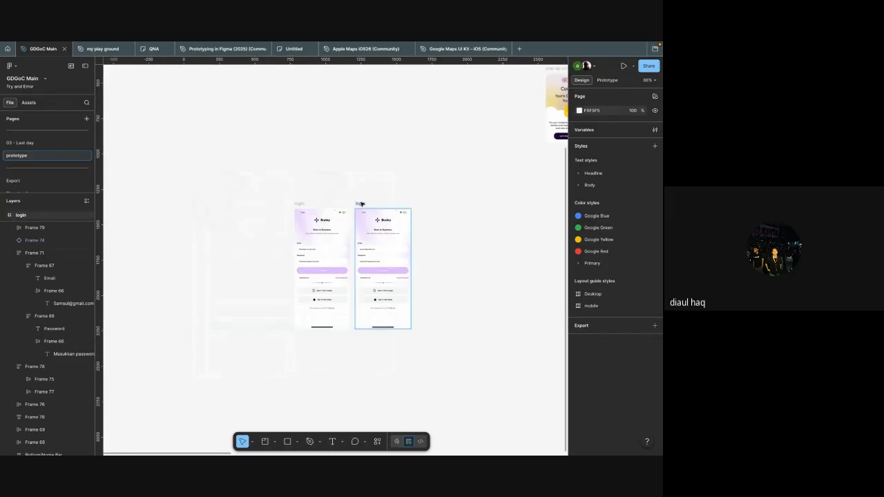
pyautogui.scroll(-2, 397, 214)
pyautogui.hscroll(2, 414, 228)
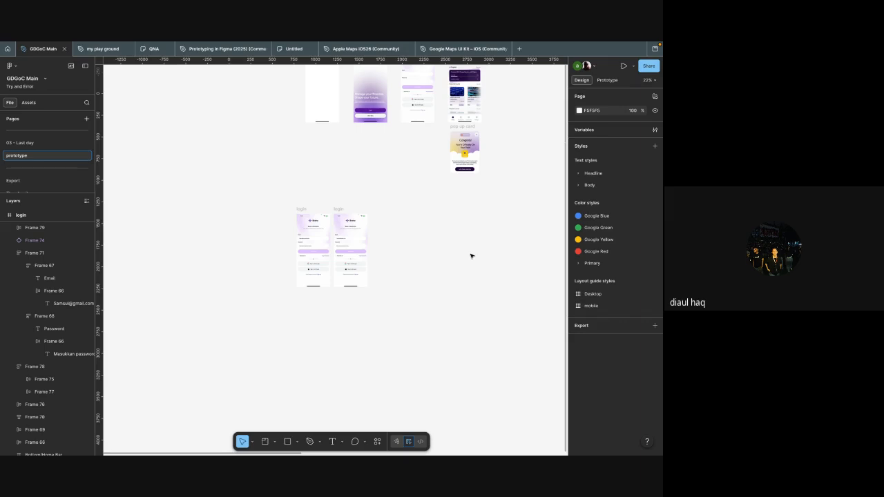
pyautogui.scroll(3, 455, 238)
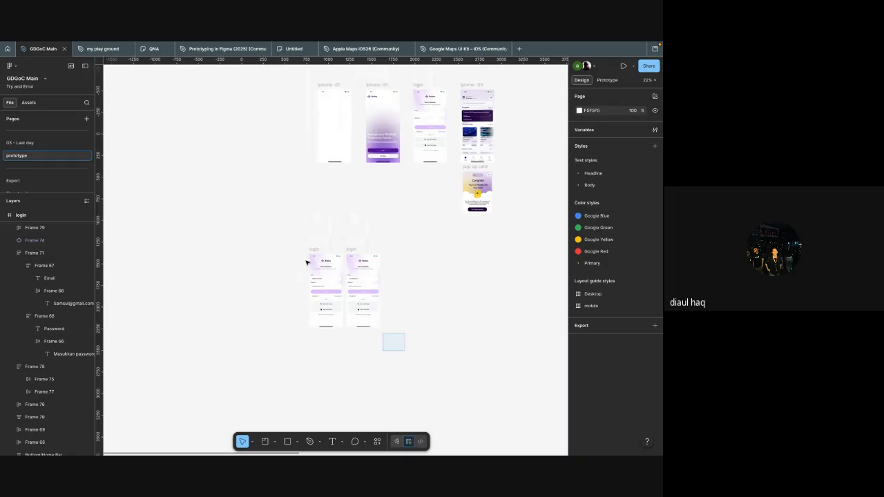
pyautogui.moveTo(406, 351); pyautogui.dragTo(281, 221)
pyautogui.click(359, 233)
# Step: Connect the login frame's Continue button to the iphone -03 frame with an on-click Navigate to interaction
pyautogui.scroll(5, 360, 233)
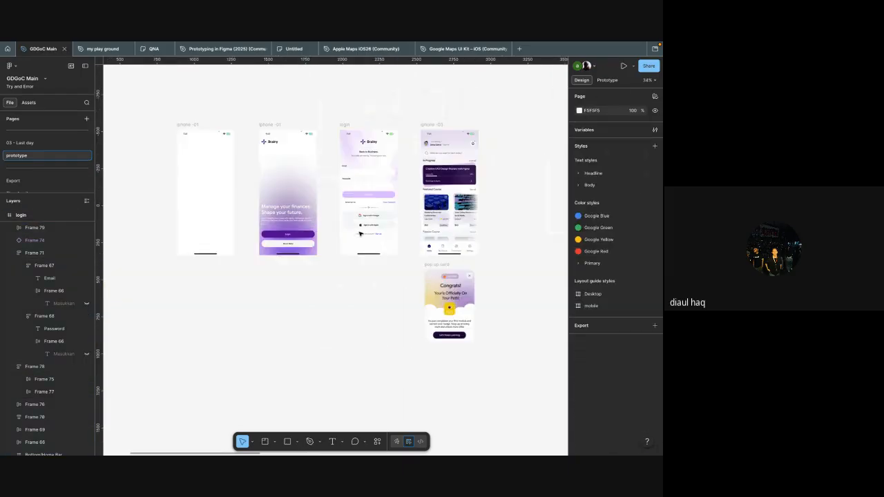
pyautogui.hscroll(1, 375, 250)
pyautogui.click(353, 247)
pyautogui.click(408, 247)
pyautogui.scroll(-3, 359, 228)
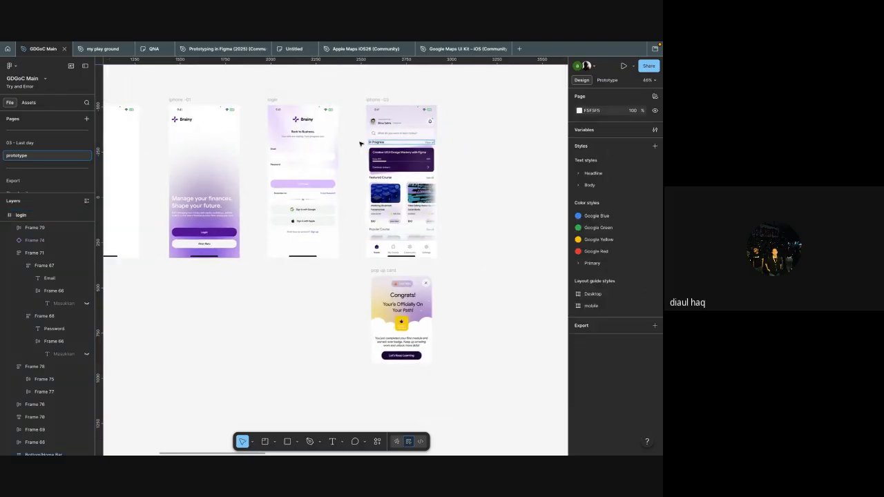
pyautogui.click(314, 183)
pyautogui.scroll(3, 314, 184)
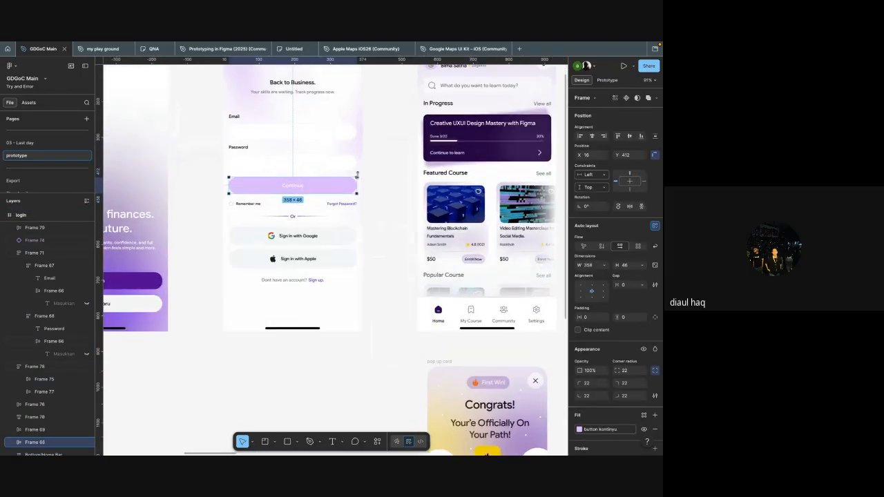
pyautogui.moveTo(375, 180); pyautogui.dragTo(335, 182)
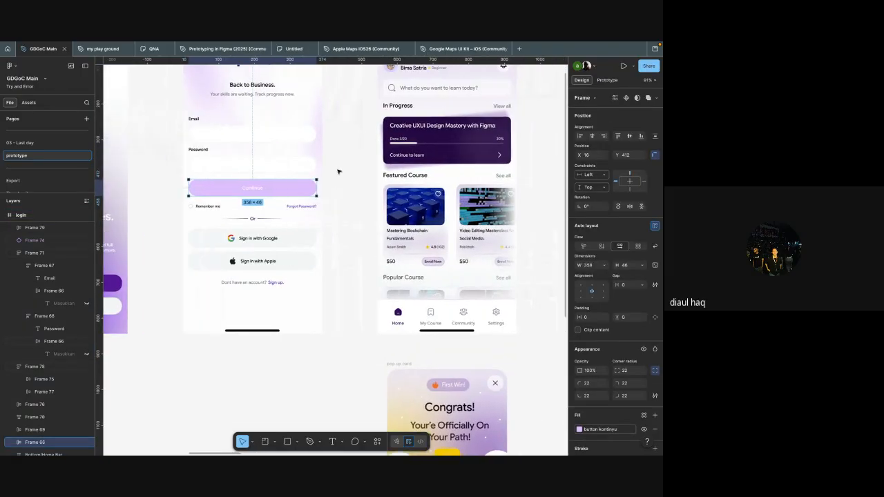
pyautogui.click(380, 180)
pyautogui.click(338, 187)
pyautogui.hotkey('shift', 'e')
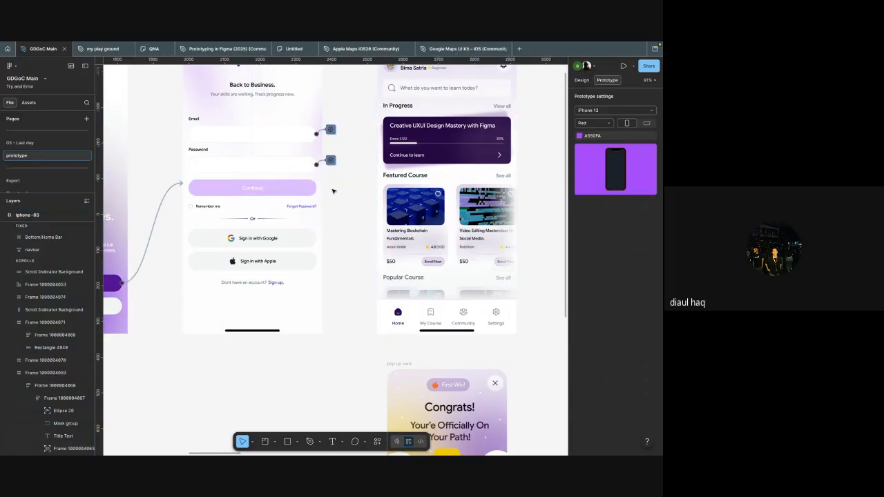
pyautogui.click(318, 190)
pyautogui.moveTo(319, 191); pyautogui.dragTo(407, 204)
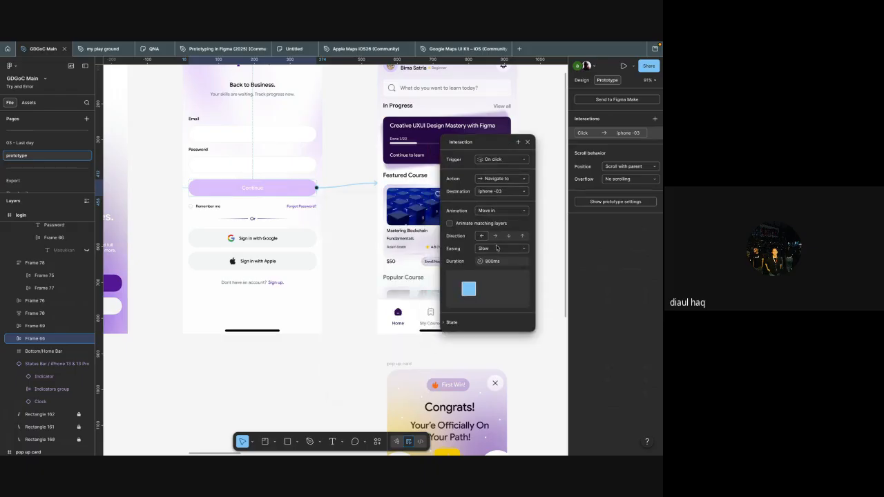
pyautogui.click(348, 283)
pyautogui.scroll(-5, 348, 284)
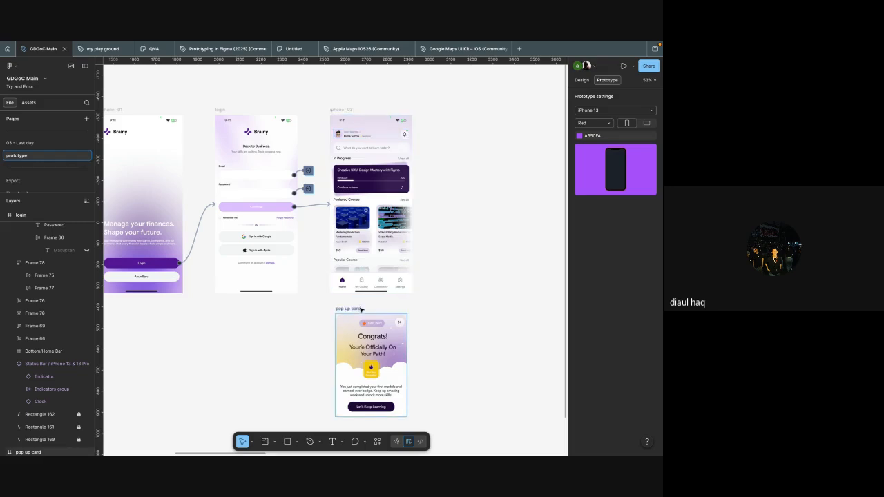
pyautogui.scroll(-1, 358, 310)
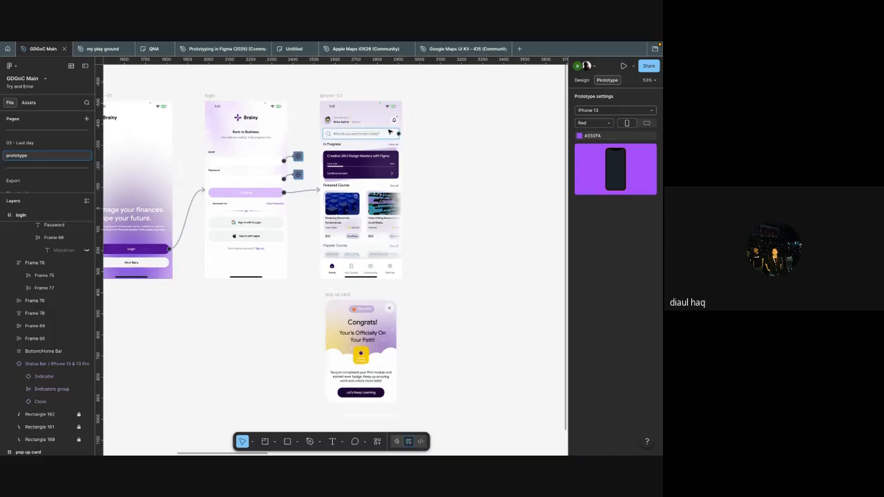
pyautogui.click(334, 96)
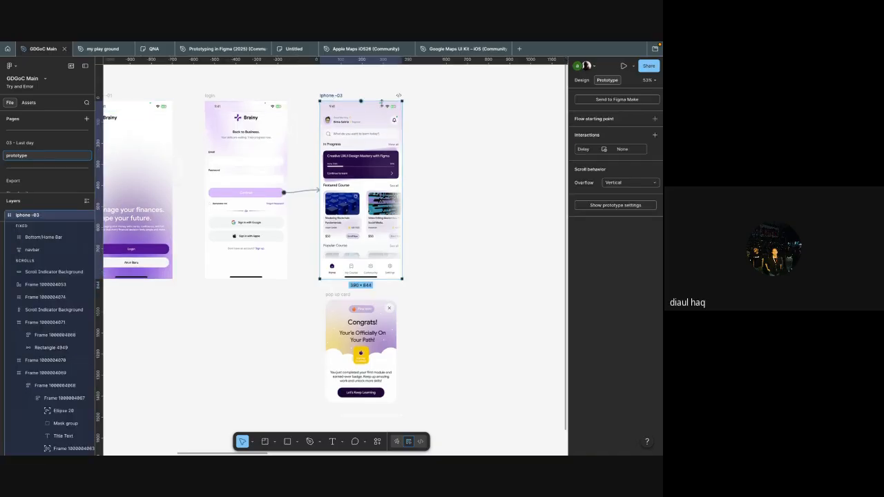
pyautogui.scroll(-2, 414, 266)
pyautogui.click(654, 119)
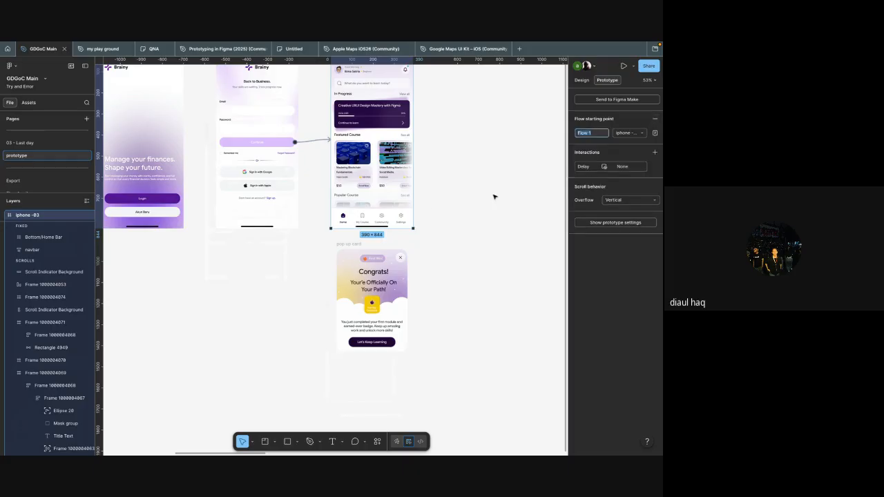
pyautogui.click(661, 121)
pyautogui.click(654, 118)
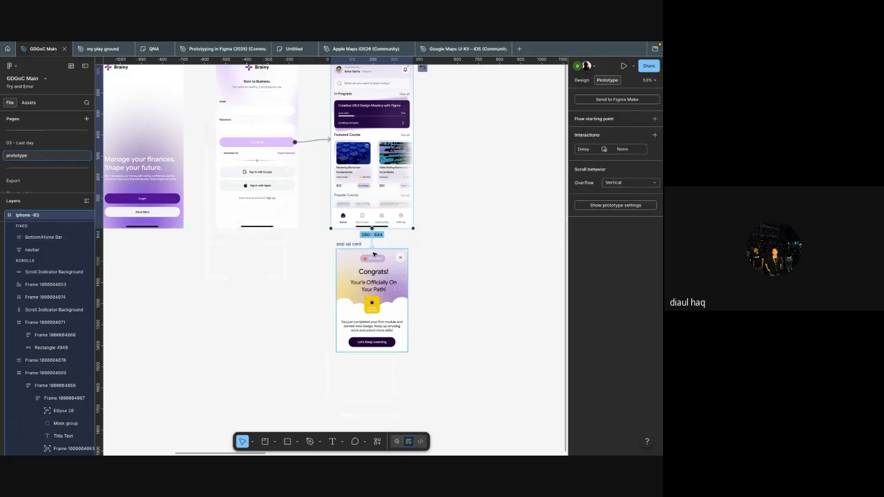
# Step: Link the iphone -03 frame's after-delay interaction to the pop up card, using the Open overlay action
pyautogui.moveTo(373, 254); pyautogui.dragTo(374, 256)
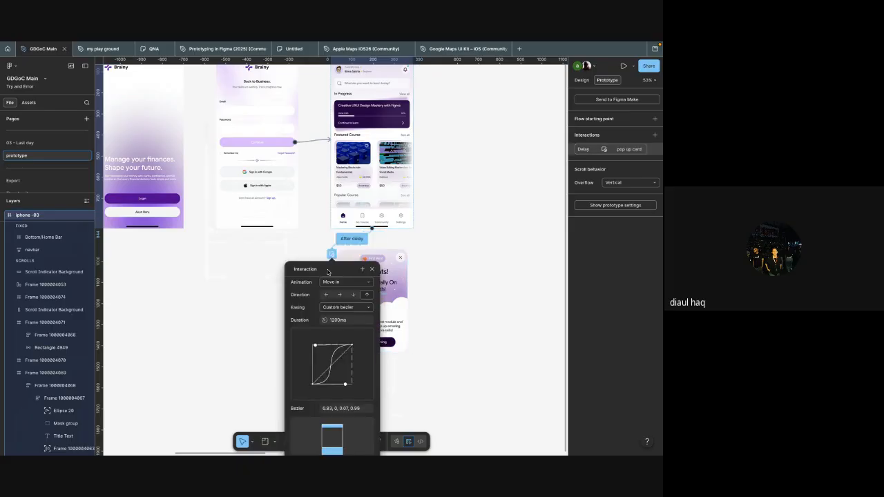
pyautogui.scroll(5, 503, 219)
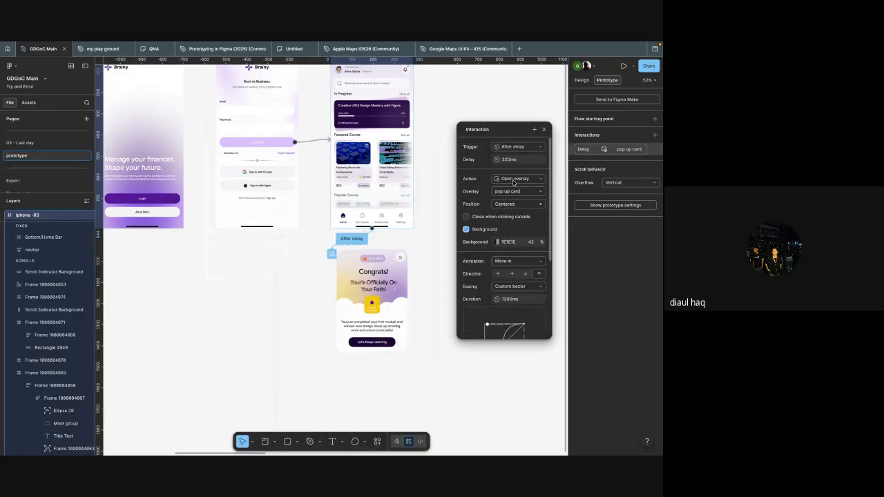
pyautogui.click(513, 180)
pyautogui.click(513, 182)
pyautogui.scroll(5, 417, 186)
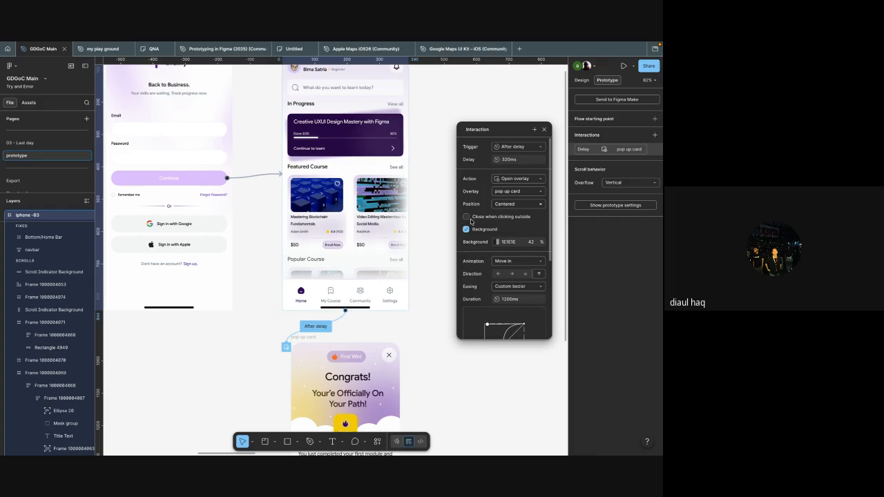
pyautogui.hscroll(2, 414, 225)
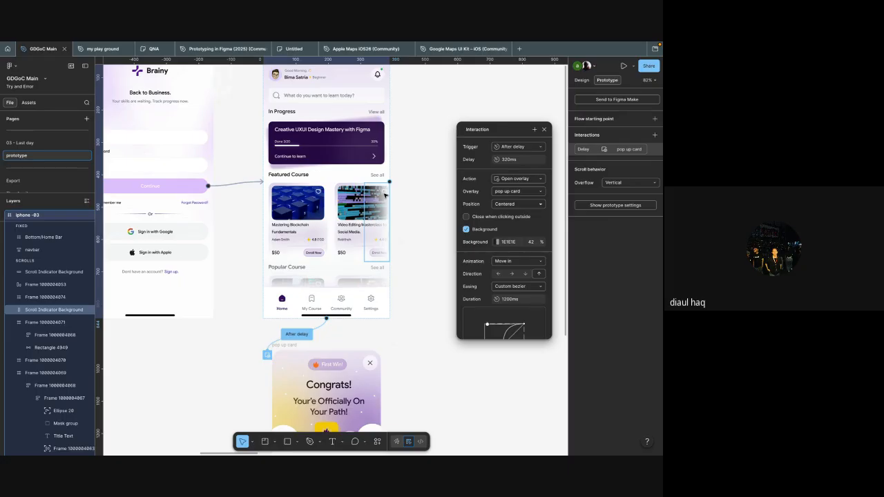
# Step: Let the pop up card overlay close when clicking outside and set its background opacity to 50%
pyautogui.click(466, 217)
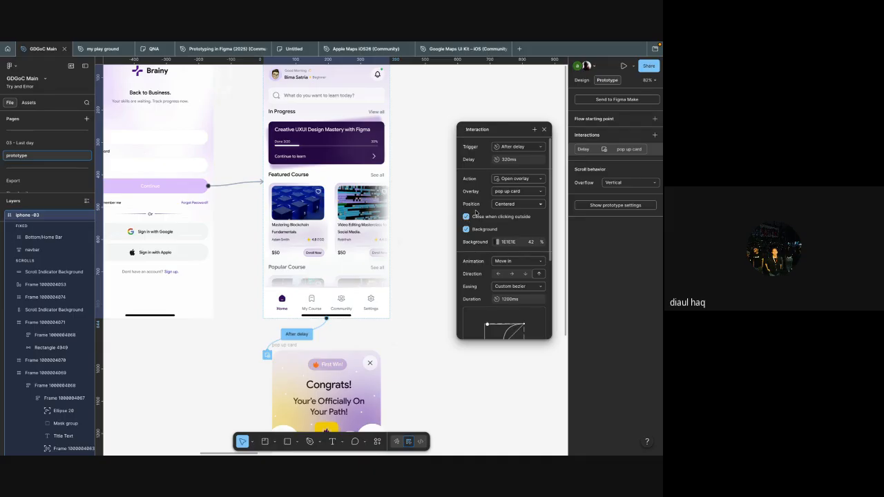
pyautogui.scroll(-3, 409, 231)
pyautogui.scroll(-1, 500, 227)
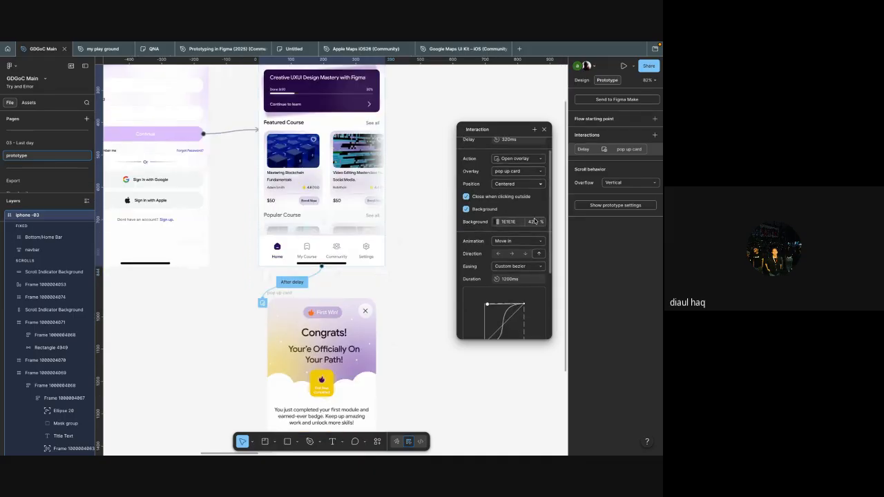
pyautogui.click(531, 221)
pyautogui.write('50')
pyautogui.press('Return')
pyautogui.scroll(2, 419, 230)
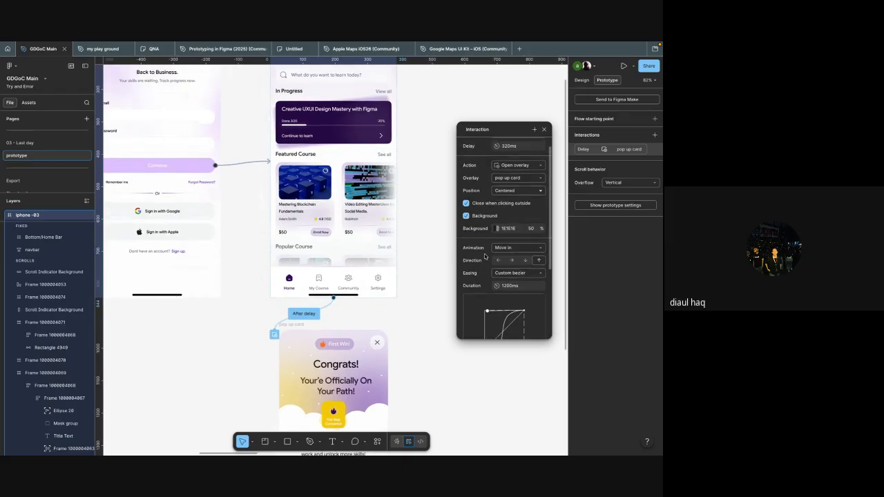
# Step: Set the pop up card overlay's Move in animation to Slow easing with a duration of 800 ms
pyautogui.scroll(1, 423, 242)
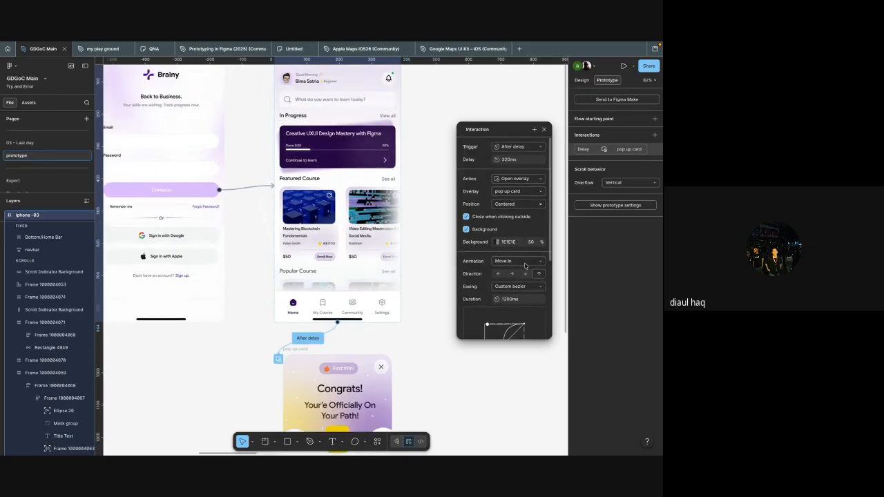
pyautogui.click(525, 264)
pyautogui.click(525, 266)
pyautogui.scroll(1, 364, 359)
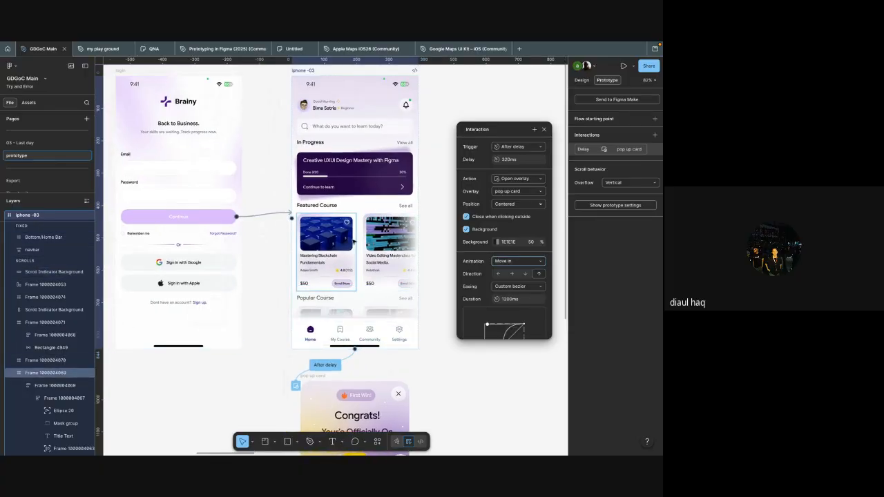
pyautogui.scroll(-1, 505, 267)
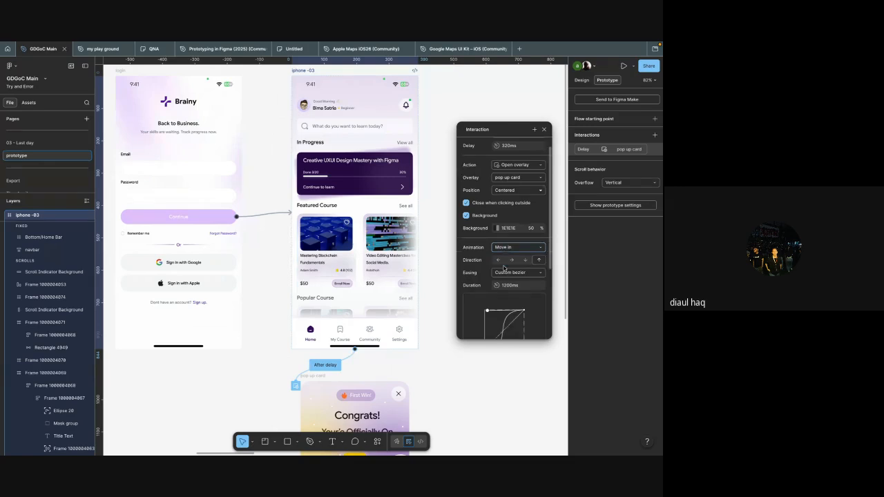
pyautogui.scroll(-2, 504, 267)
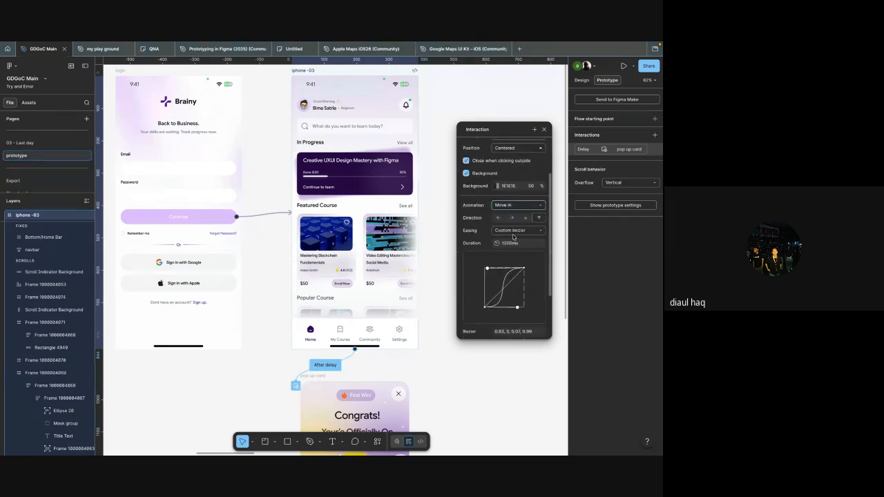
pyautogui.click(515, 231)
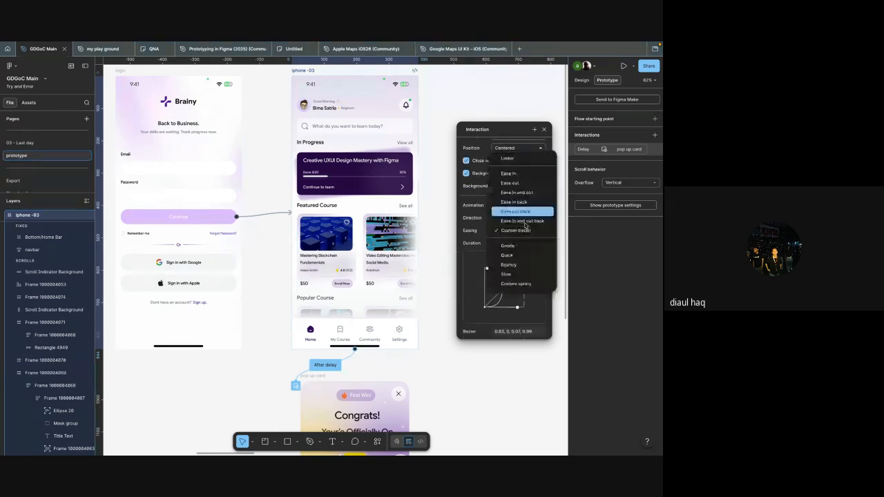
pyautogui.click(523, 276)
pyautogui.click(520, 271)
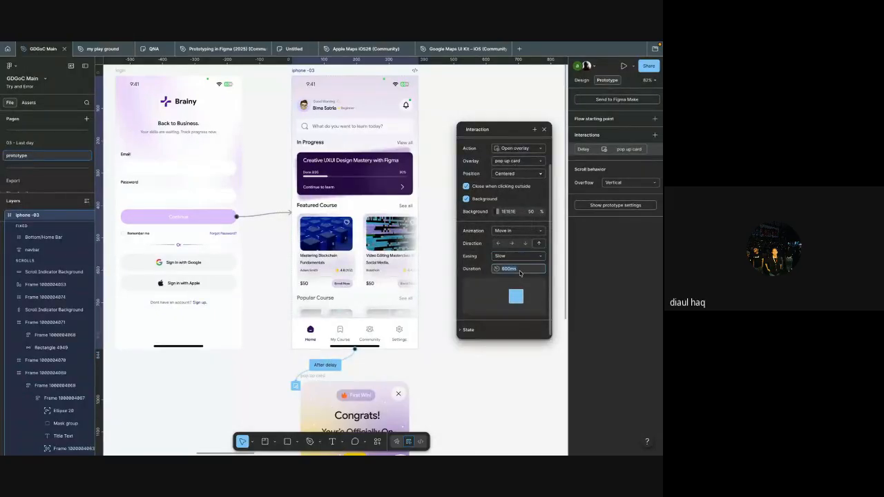
pyautogui.write('800')
# Step: Try a manual position for the pop up card over the iphone -03 frame, and return the overlay to Centered
pyautogui.scroll(1, 428, 232)
pyautogui.click(518, 174)
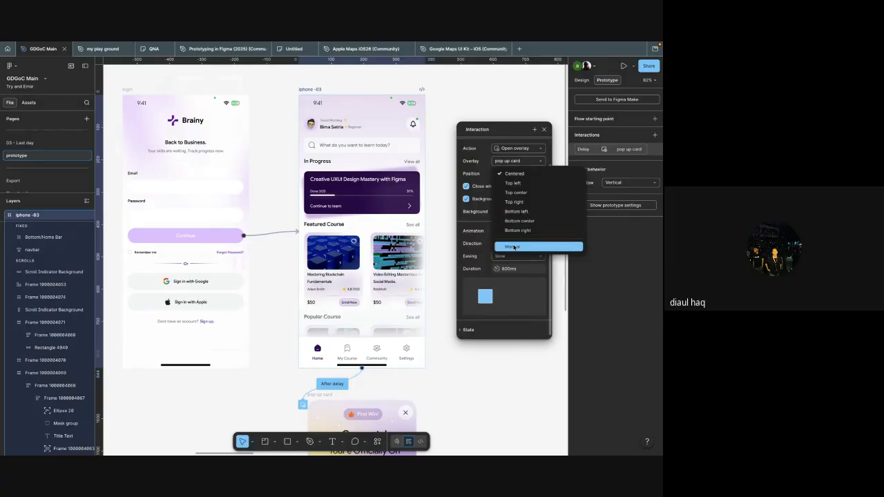
pyautogui.click(514, 247)
pyautogui.moveTo(400, 301); pyautogui.dragTo(384, 251)
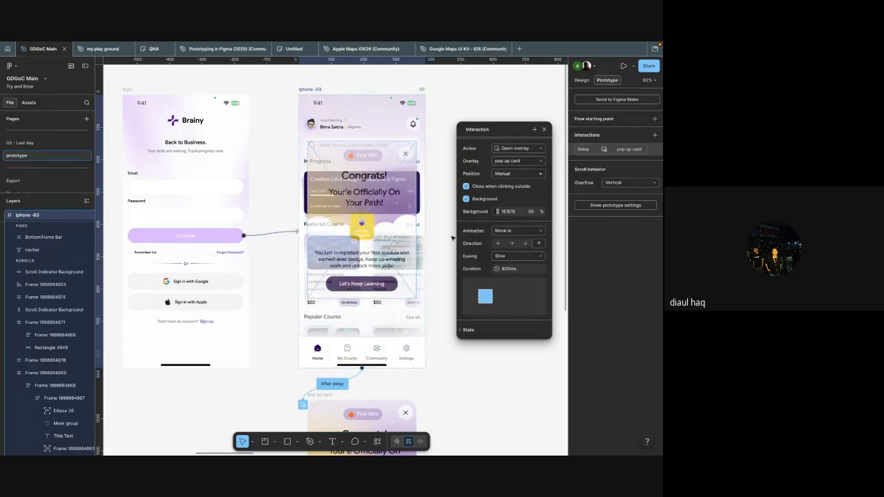
pyautogui.click(513, 198)
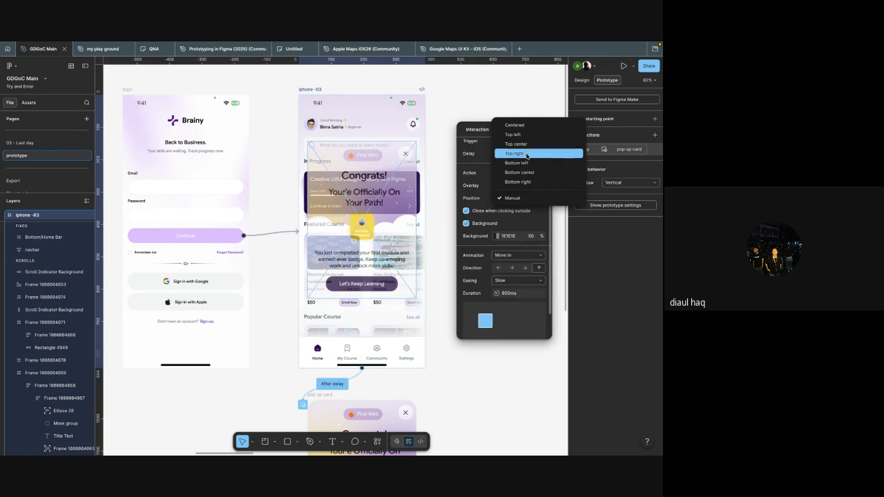
pyautogui.click(518, 126)
# Step: Give the pop up card's Let's Keep Learning button an on-click interaction with the Close overlay action
pyautogui.scroll(-3, 423, 292)
pyautogui.scroll(-2, 423, 292)
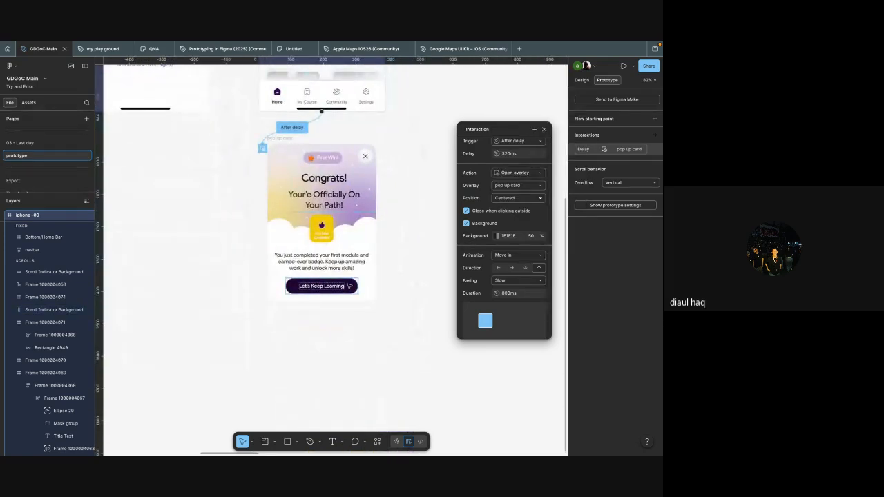
pyautogui.click(321, 285)
pyautogui.scroll(2, 382, 324)
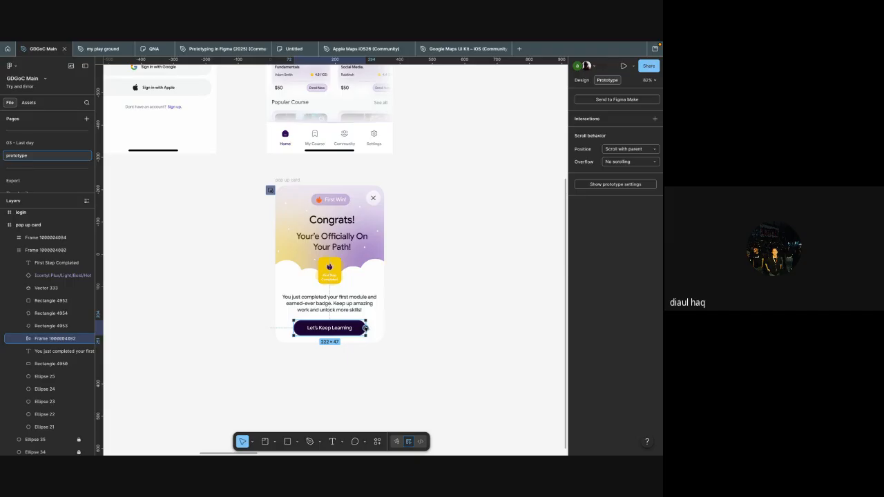
pyautogui.moveTo(365, 328); pyautogui.dragTo(395, 189)
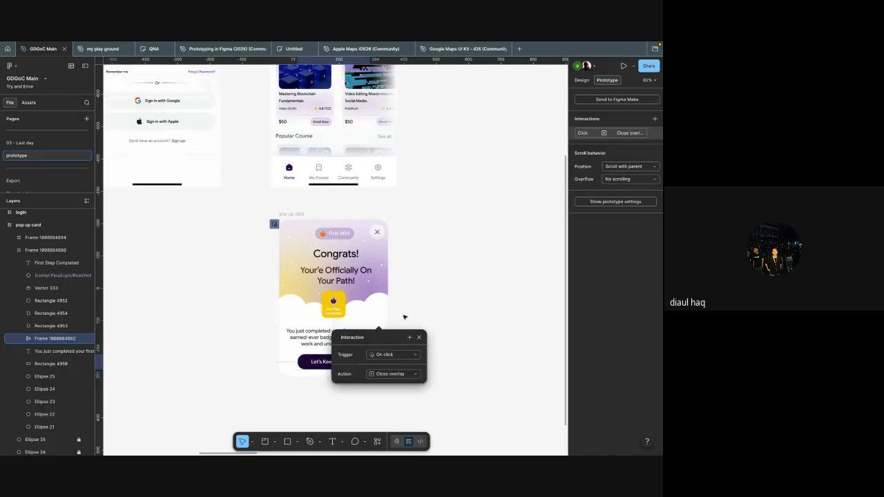
pyautogui.click(446, 256)
# Step: Preview the prototype from the login frame, filling the email and password fields and continuing to the home screen
pyautogui.scroll(-5, 447, 256)
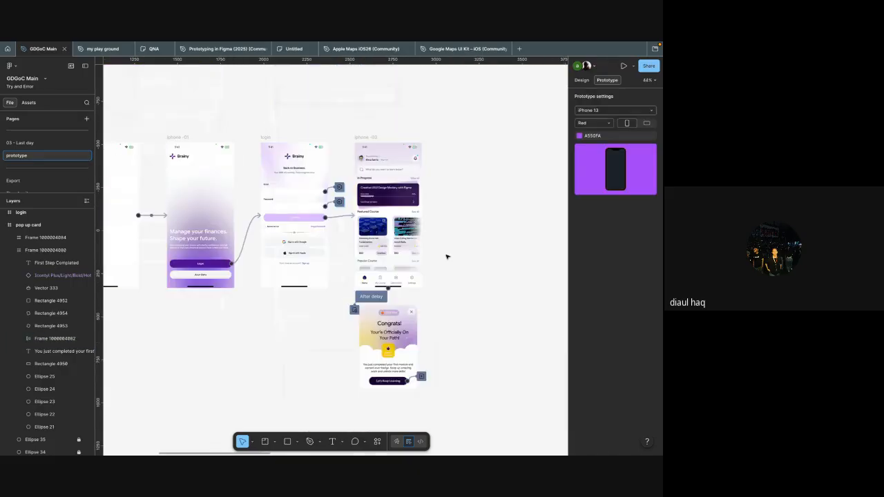
pyautogui.click(398, 285)
pyautogui.hotkey('shift', 'space')
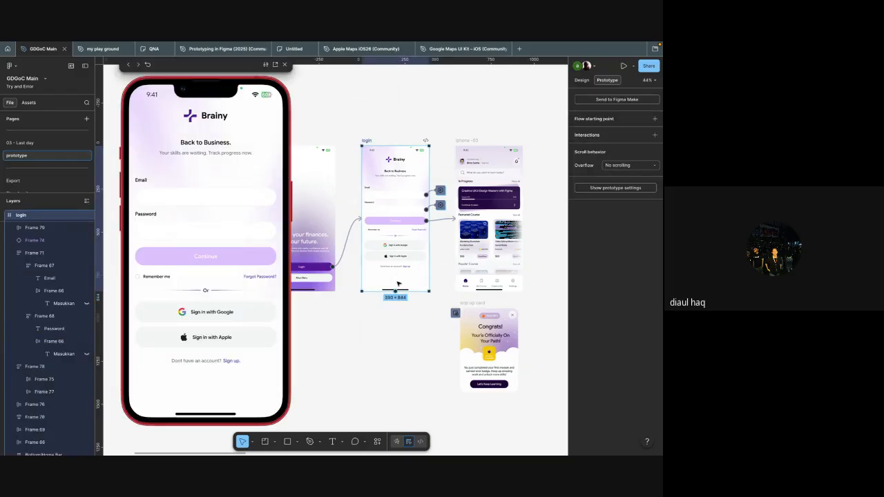
pyautogui.click(178, 200)
pyautogui.click(176, 232)
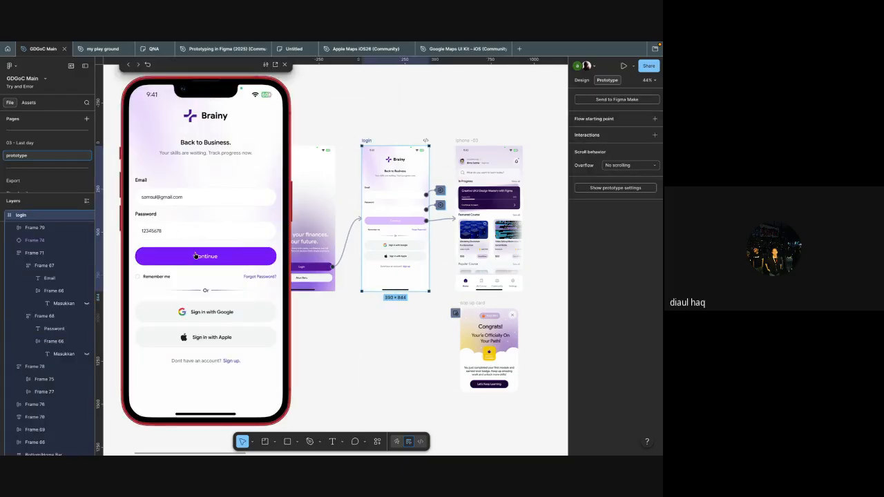
pyautogui.click(196, 256)
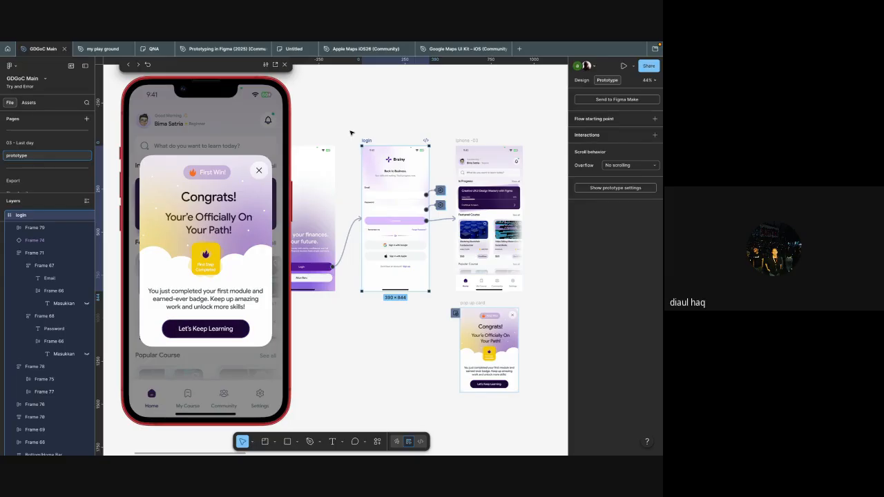
# Step: Test dismissing the pop up card in the preview with its Let's Keep Learning button
pyautogui.scroll(-2, 351, 107)
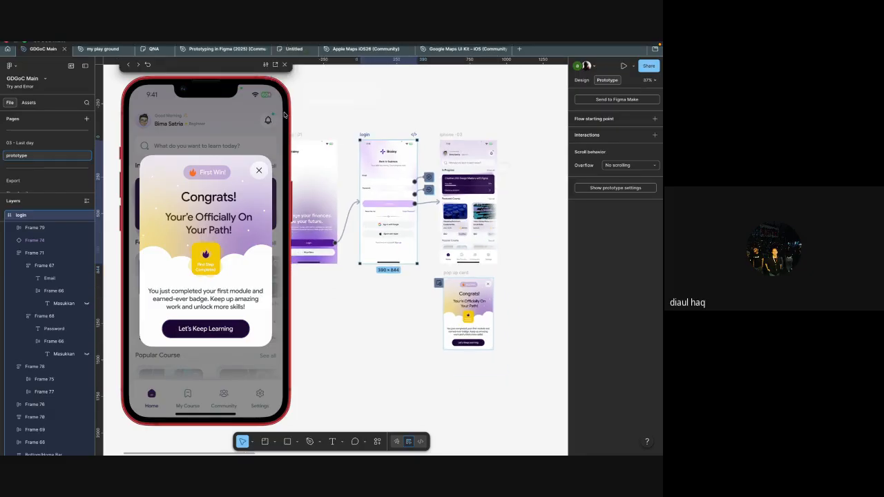
pyautogui.hscroll(1, 360, 121)
pyautogui.hscroll(2, 360, 121)
pyautogui.scroll(2, 360, 120)
pyautogui.scroll(-1, 360, 121)
pyautogui.scroll(3, 355, 110)
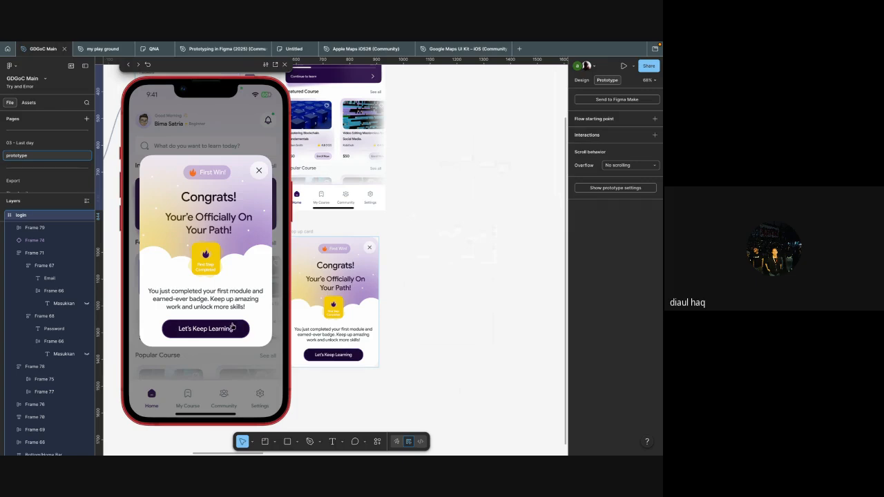
pyautogui.click(233, 328)
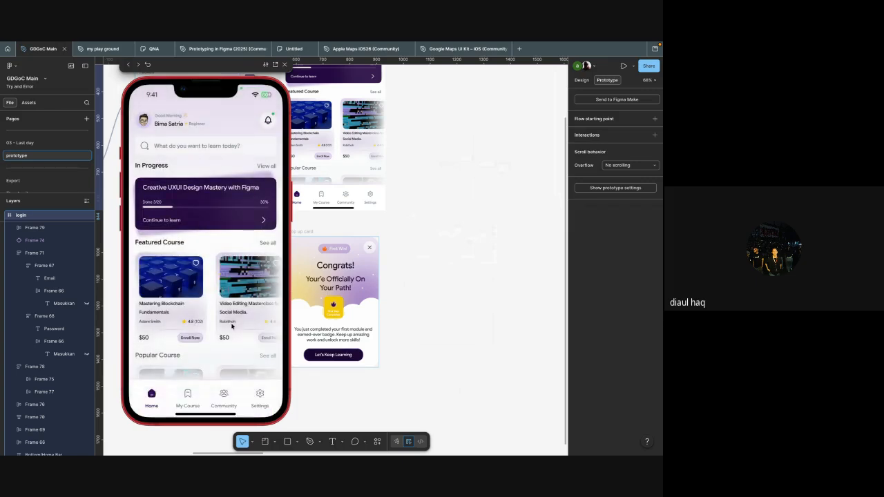
# Step: Inspect the on-click interaction of the pop up card's Let's Keep Learning button and close the preview
pyautogui.scroll(-3, 393, 264)
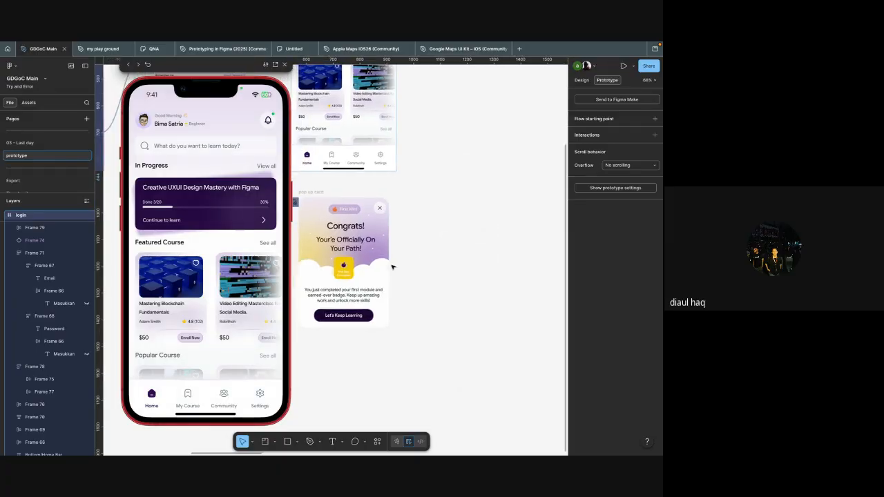
pyautogui.click(373, 310)
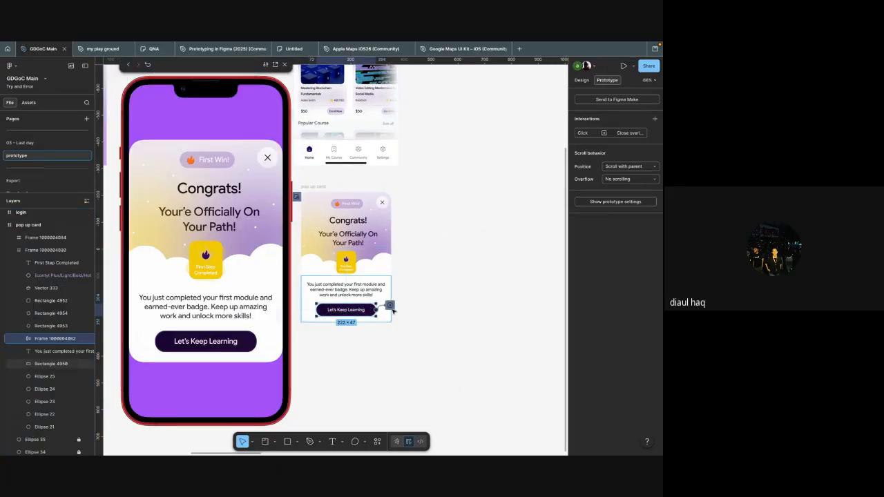
pyautogui.click(391, 306)
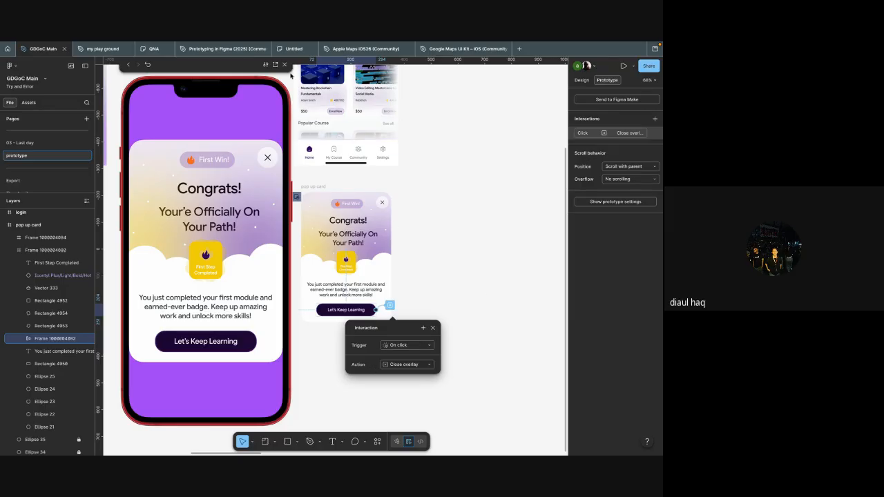
pyautogui.click(284, 65)
# Step: Review the overlay, position, background and animation settings of the iphone -03 frame's after-delay interaction
pyautogui.scroll(-3, 410, 261)
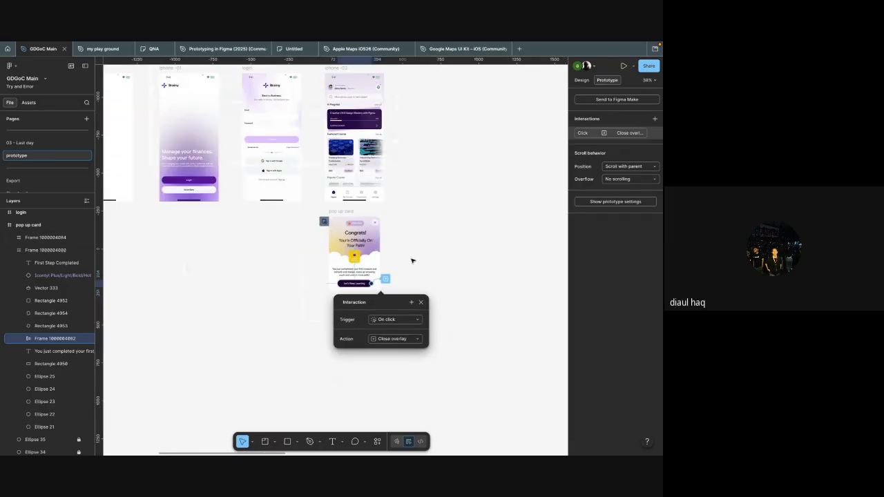
pyautogui.scroll(-3, 403, 246)
pyautogui.scroll(4, 406, 247)
pyautogui.click(406, 248)
pyautogui.scroll(1, 407, 248)
pyautogui.scroll(3, 407, 247)
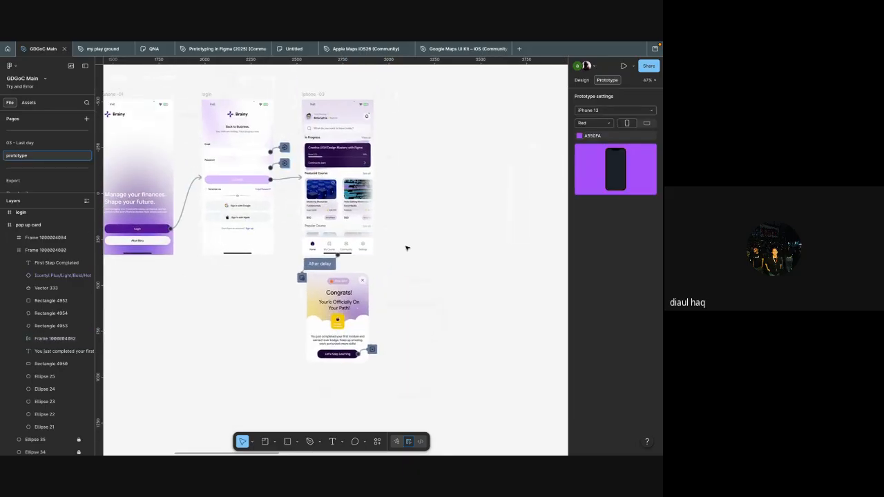
pyautogui.scroll(2, 406, 248)
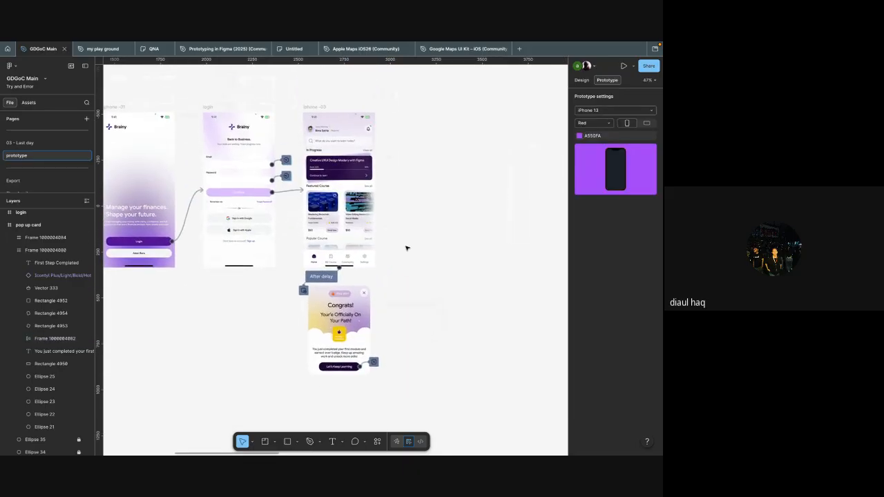
pyautogui.scroll(3, 406, 248)
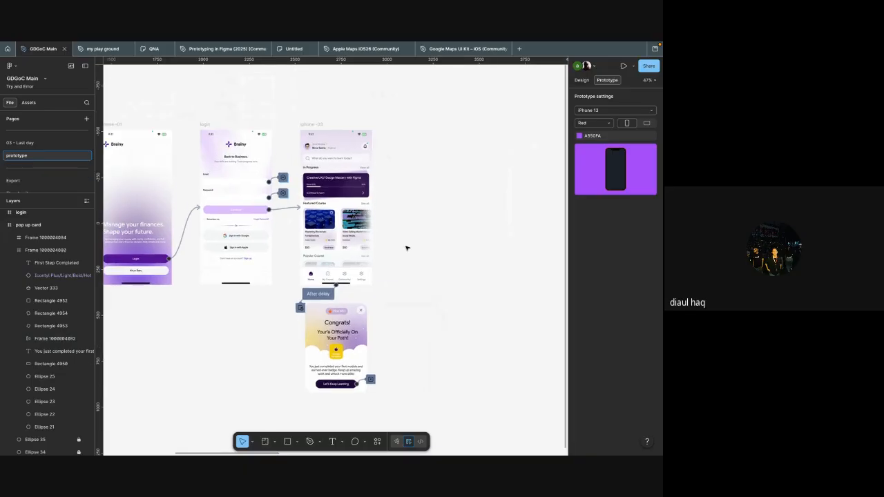
pyautogui.scroll(5, 406, 248)
pyautogui.click(288, 239)
pyautogui.moveTo(293, 257); pyautogui.dragTo(386, 154)
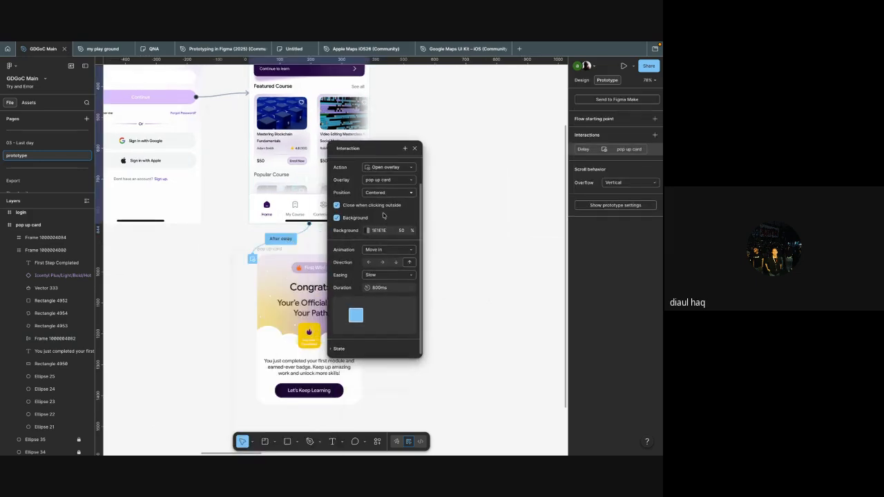
pyautogui.scroll(1, 382, 234)
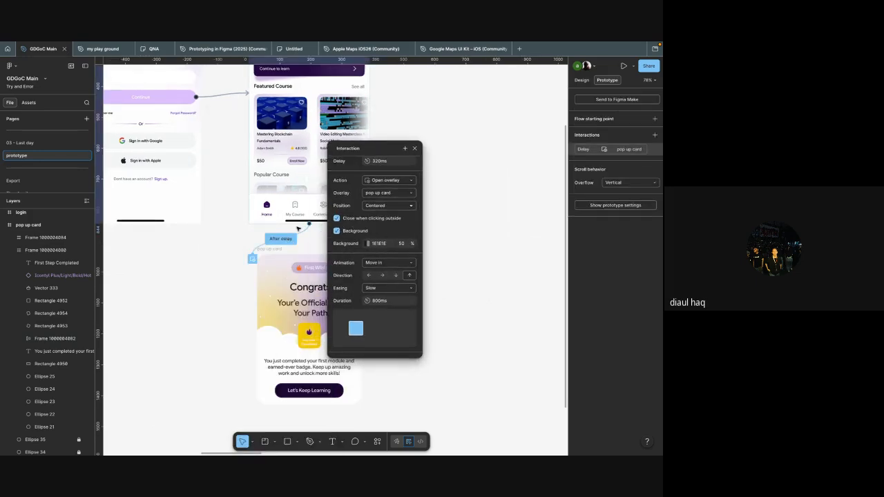
# Step: Recheck the trigger and action on the Let's Keep Learning button, and close its interaction details
pyautogui.scroll(-5, 320, 311)
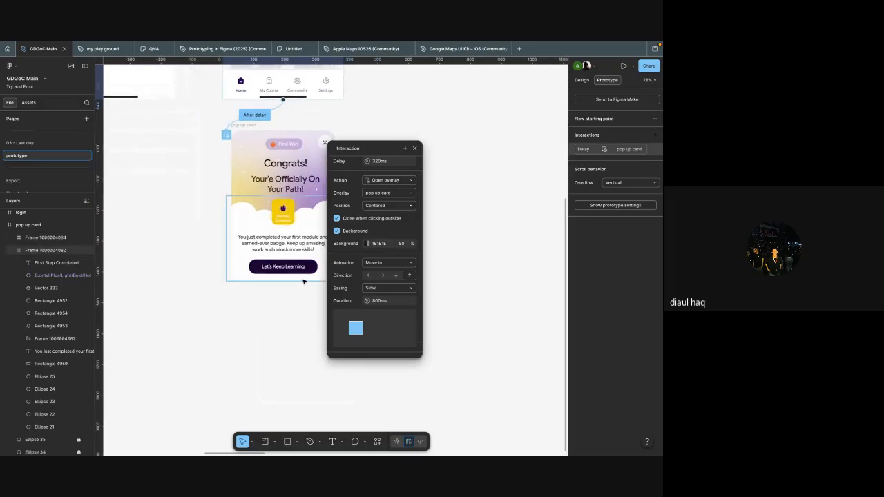
pyautogui.keyDown('super'); pyautogui.click(307, 272); pyautogui.keyUp('super')
pyautogui.hscroll(1, 307, 271)
pyautogui.click(289, 267)
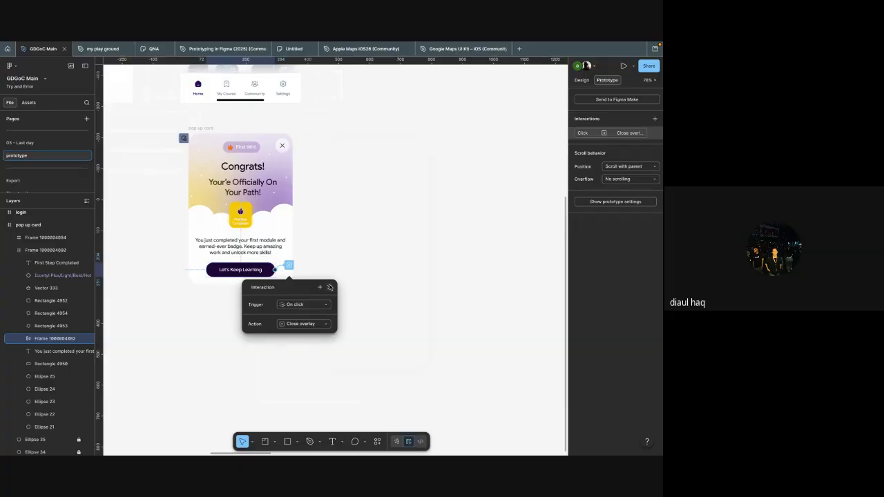
pyautogui.click(329, 287)
pyautogui.click(330, 286)
# Step: Preview the iphone -03 frame, test dismissing the pop up card from outside its area, and close the preview
pyautogui.scroll(5, 330, 269)
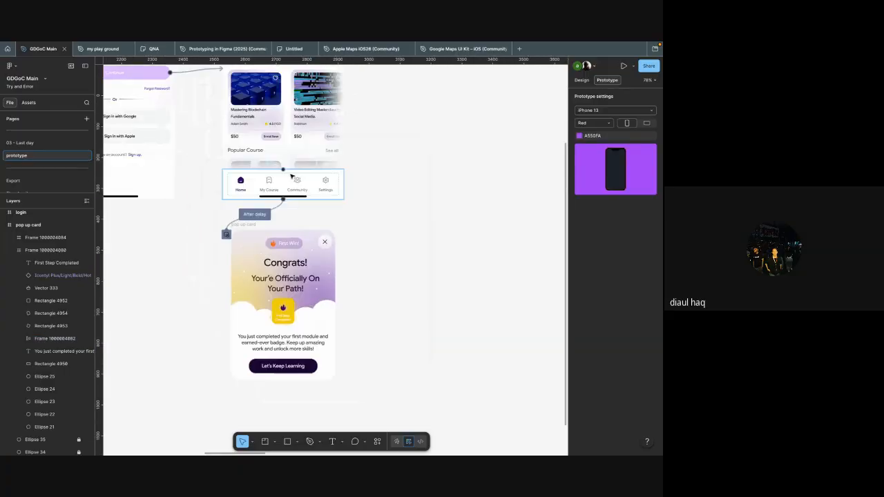
pyautogui.scroll(2, 274, 177)
pyautogui.scroll(3, 273, 117)
pyautogui.click(272, 103)
pyautogui.hotkey('shift', 'space')
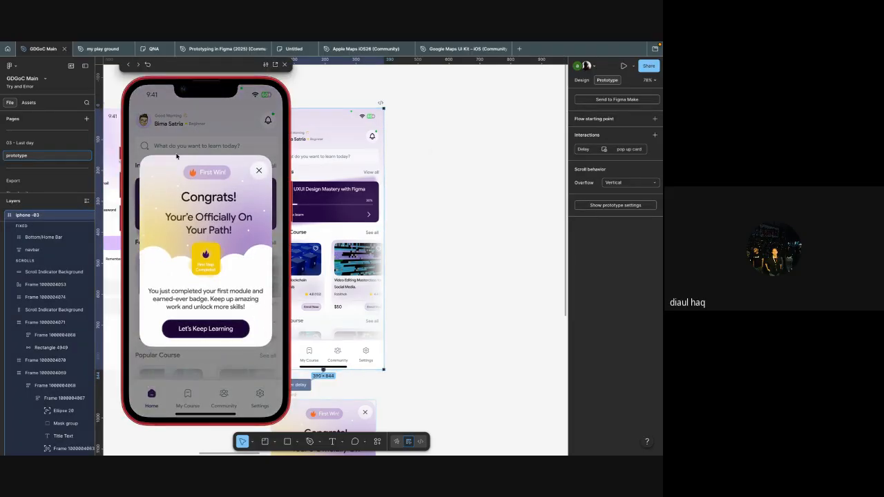
pyautogui.click(189, 133)
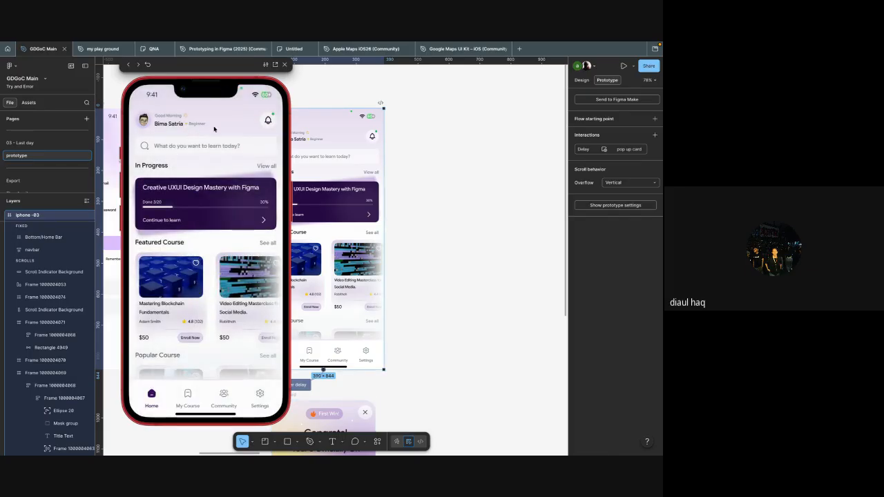
pyautogui.click(285, 64)
pyautogui.scroll(-3, 330, 157)
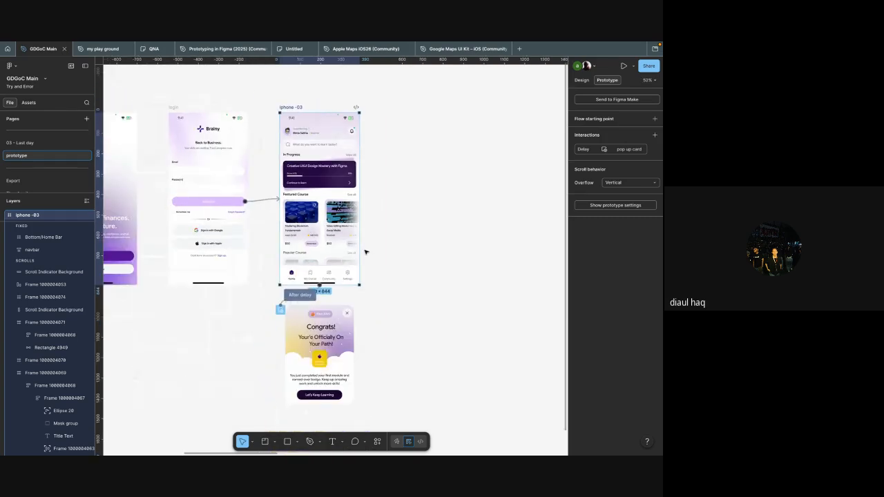
pyautogui.scroll(-3, 366, 253)
pyautogui.scroll(-1, 351, 215)
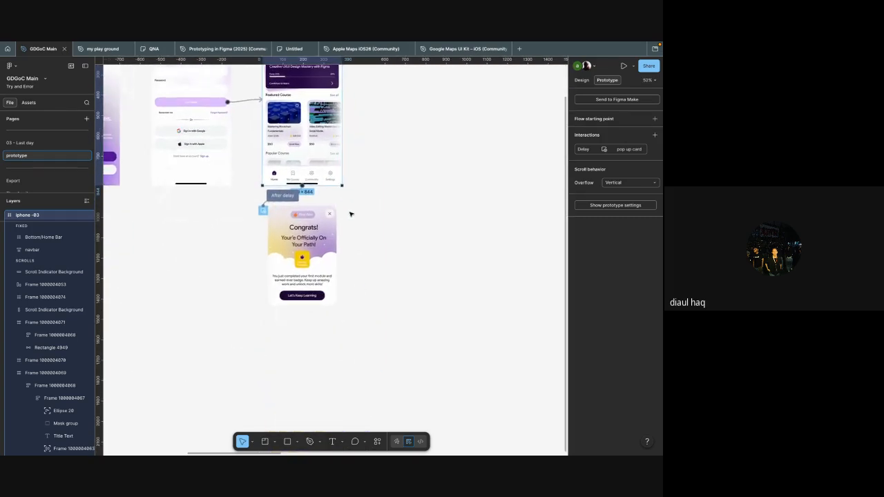
pyautogui.scroll(3, 352, 214)
pyautogui.click(299, 350)
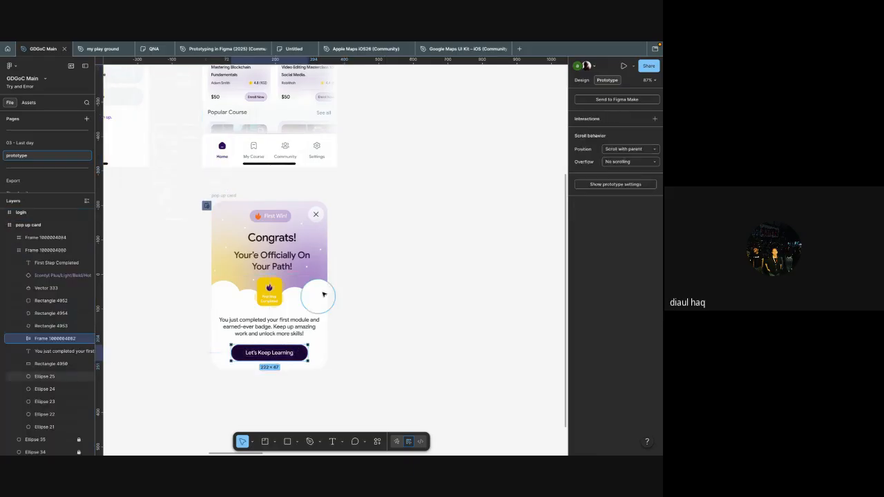
pyautogui.scroll(4, 322, 224)
pyautogui.scroll(2, 322, 224)
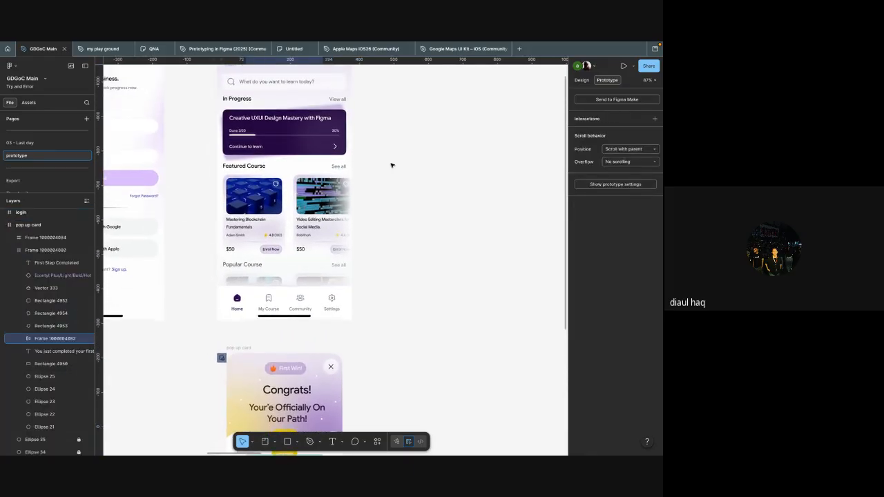
pyautogui.click(391, 166)
# Step: Move the iPhone 13 & 14 - 36 frame with the red tap button closer to the Brainy screens
pyautogui.scroll(-4, 391, 167)
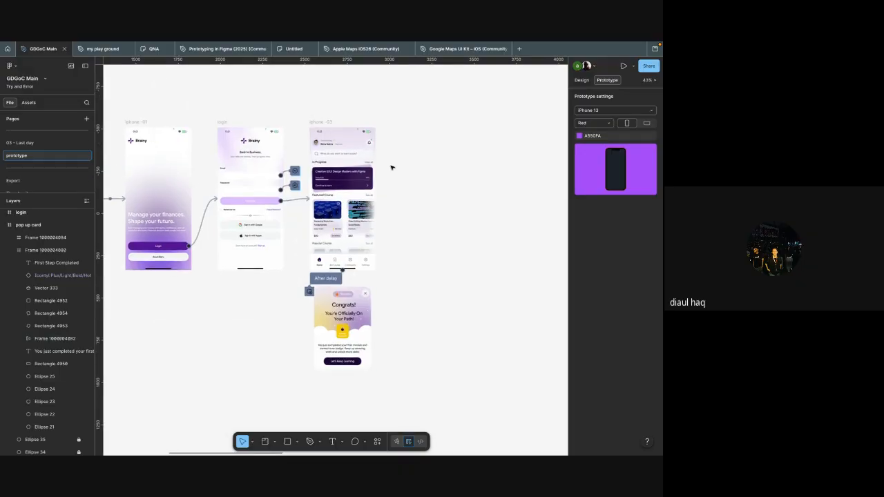
pyautogui.scroll(-3, 391, 167)
pyautogui.hscroll(5, 391, 167)
pyautogui.scroll(4, 391, 167)
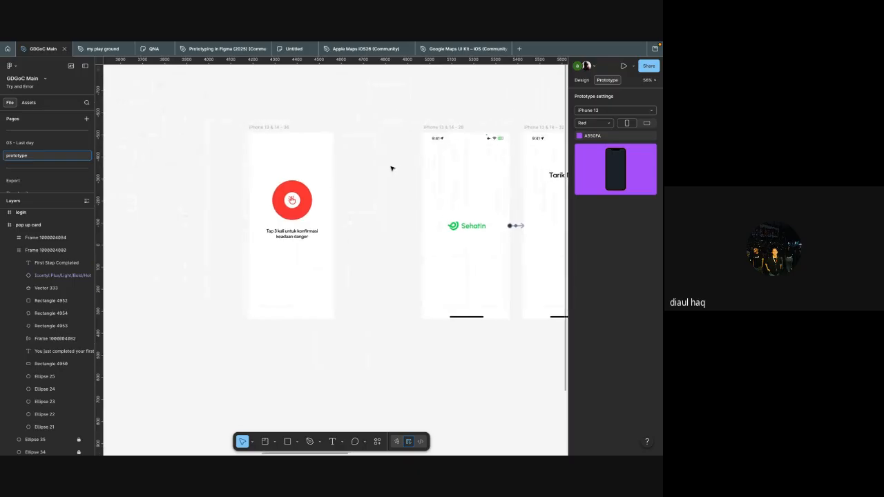
pyautogui.hscroll(-3, 391, 168)
pyautogui.hscroll(-3, 390, 167)
pyautogui.moveTo(396, 116); pyautogui.dragTo(254, 112)
pyautogui.click(338, 134)
# Step: Duplicate the iPhone 13 & 14 - 36 frame and delete the tap button and instruction text from the copy
pyautogui.scroll(3, 338, 134)
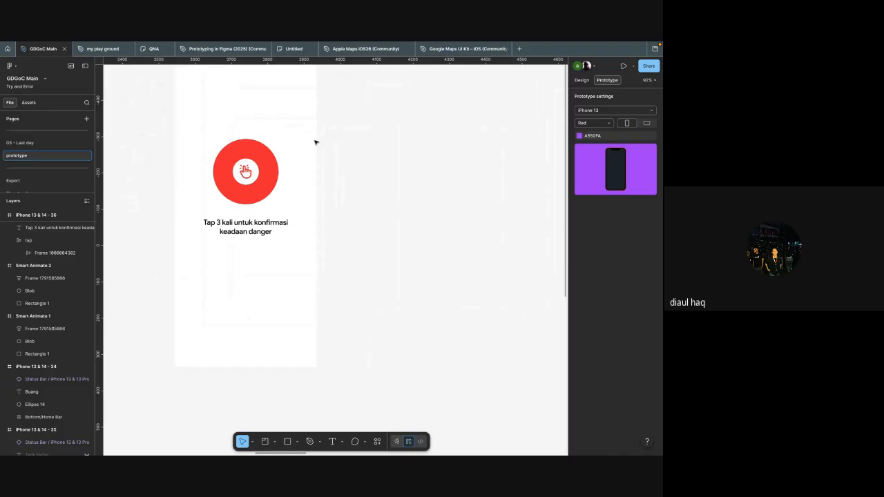
pyautogui.click(277, 172)
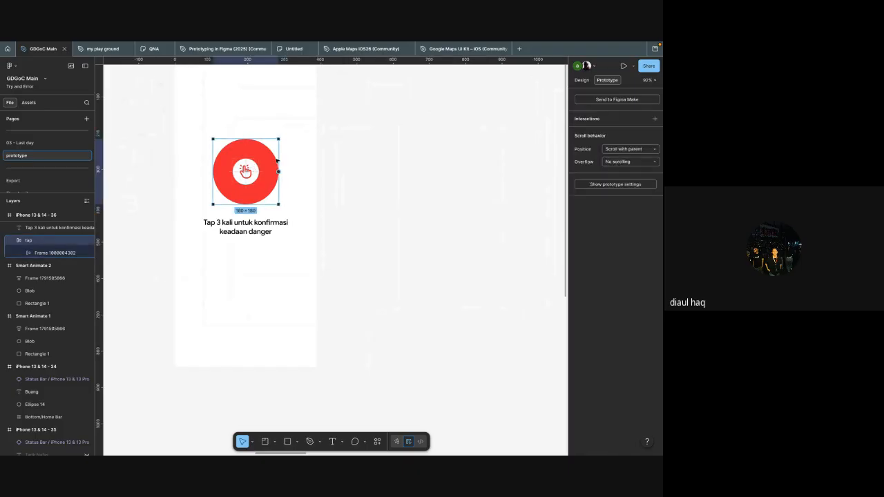
pyautogui.scroll(-2, 318, 187)
pyautogui.click(312, 189)
pyautogui.hotkey('ctrl', 'd')
pyautogui.click(382, 178)
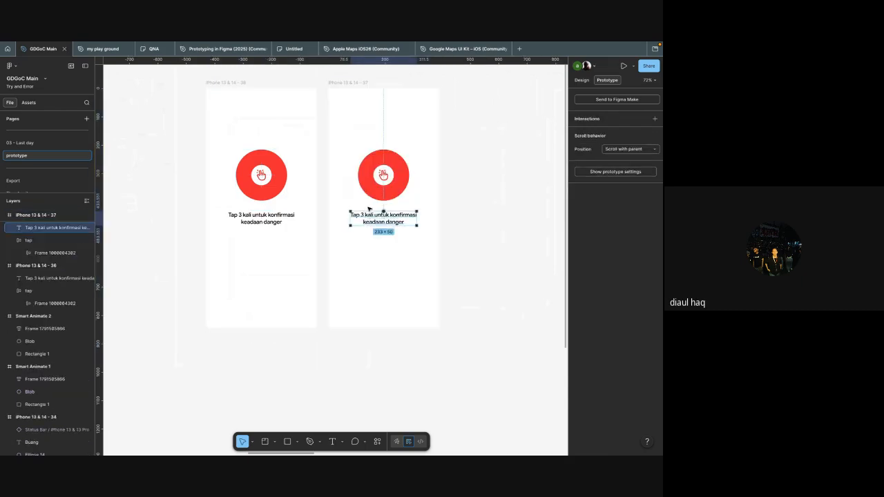
pyautogui.press('Delete')
pyautogui.click(384, 218)
pyautogui.press('Delete')
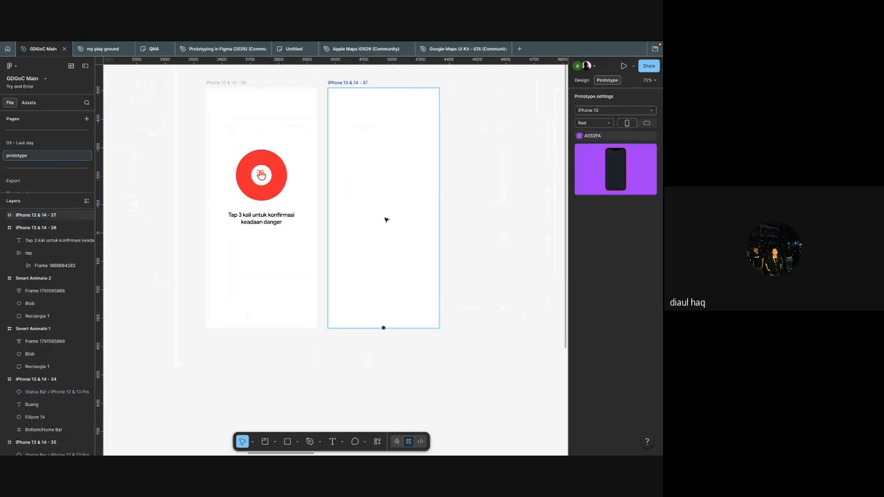
# Step: Set the fill of the empty iPhone 13 & 14 - 37 frame to red FF0000
pyautogui.click(388, 220)
pyautogui.hotkey('shift', 'e')
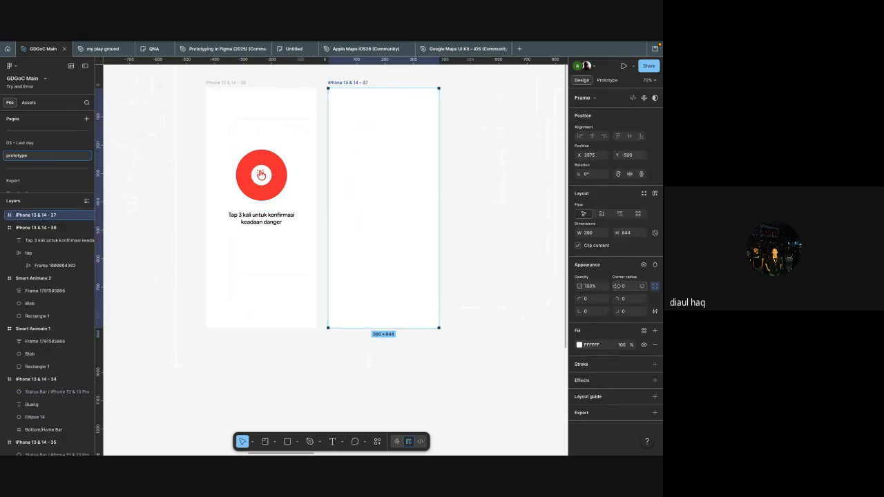
pyautogui.click(579, 344)
pyautogui.moveTo(480, 276); pyautogui.dragTo(659, 274)
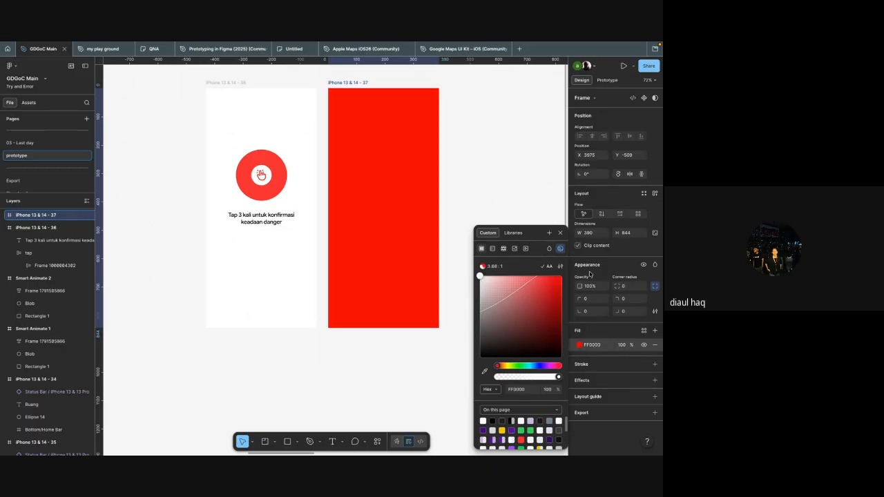
pyautogui.click(513, 201)
# Step: Add the text BERHASIL to the red frame and center it horizontally and vertically
pyautogui.scroll(5, 462, 190)
pyautogui.press('t')
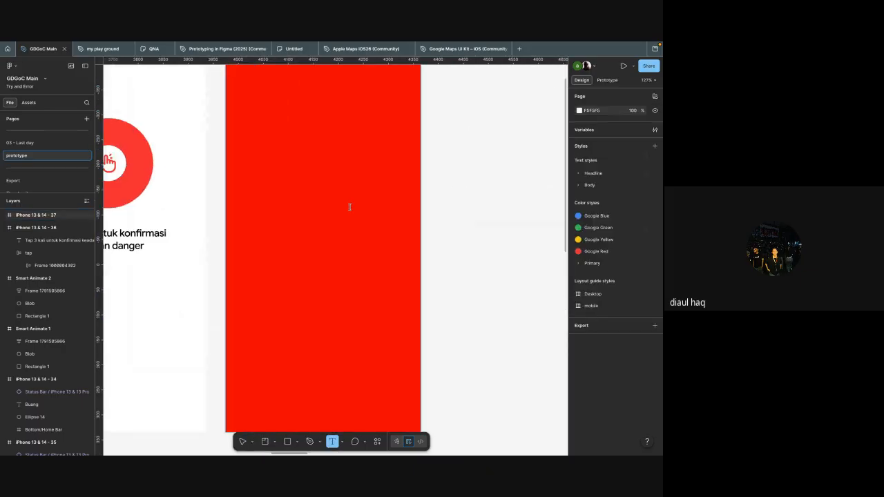
pyautogui.click(350, 207)
pyautogui.write('BERHASI')
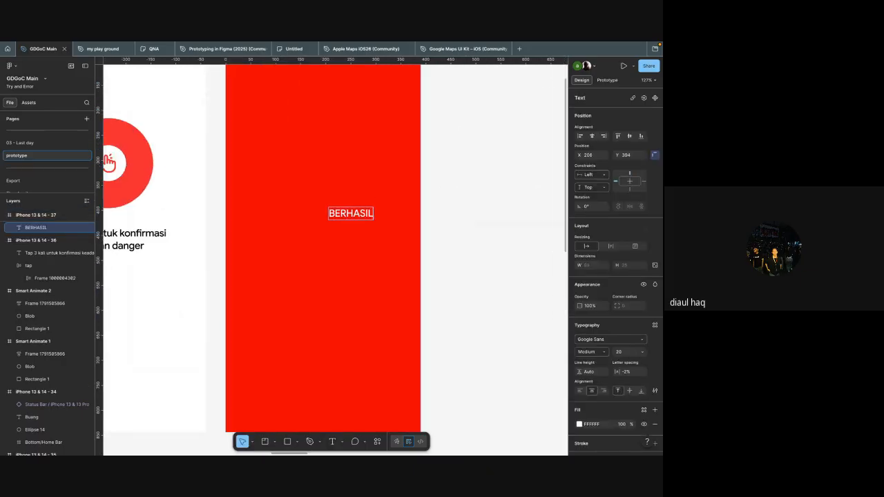
pyautogui.write('L')
pyautogui.press('Escape')
pyautogui.moveTo(350, 212); pyautogui.dragTo(321, 232)
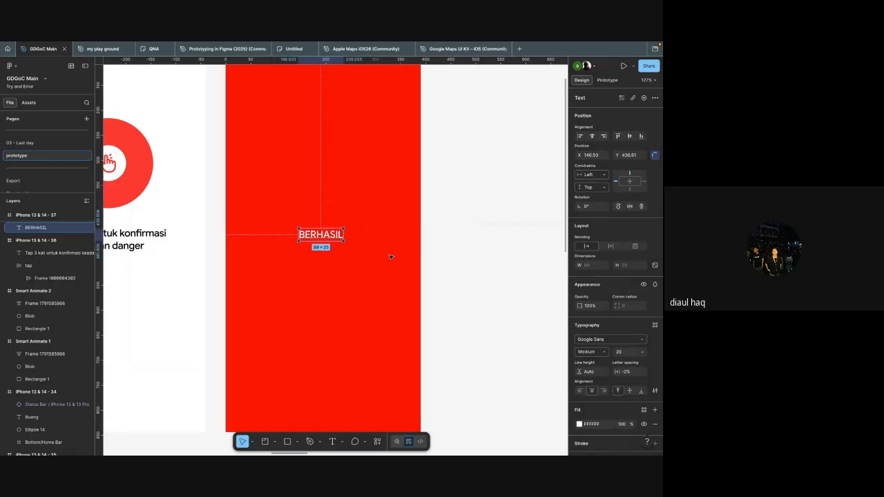
pyautogui.hotkey('alt', 'v')
pyautogui.hotkey('alt', 'h')
pyautogui.click(486, 275)
# Step: Place a copy of the red tap button on the empty canvas below the iPhone 13 & 14 - 36 frame
pyautogui.scroll(-3, 485, 274)
pyautogui.hscroll(-2, 483, 276)
pyautogui.click(369, 321)
pyautogui.click(351, 200)
pyautogui.scroll(-2, 350, 200)
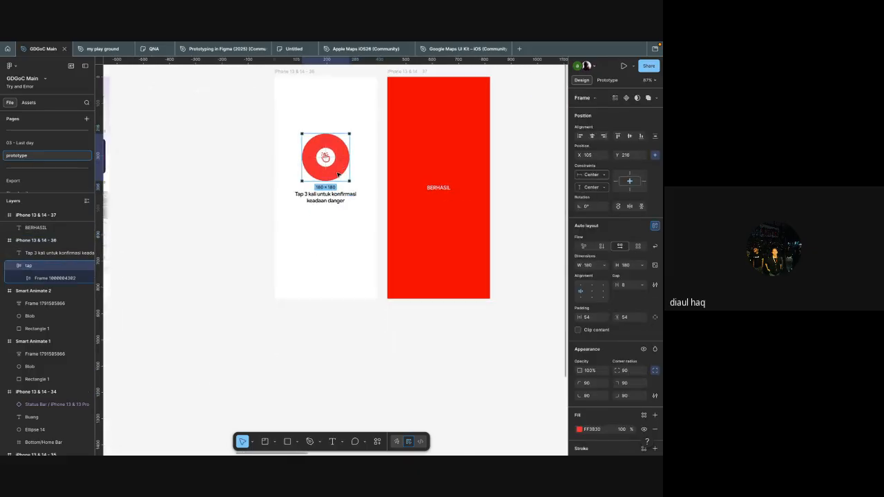
pyautogui.moveTo(336, 171); pyautogui.dragTo(340, 354)
pyautogui.click(381, 364)
pyautogui.scroll(-1, 381, 364)
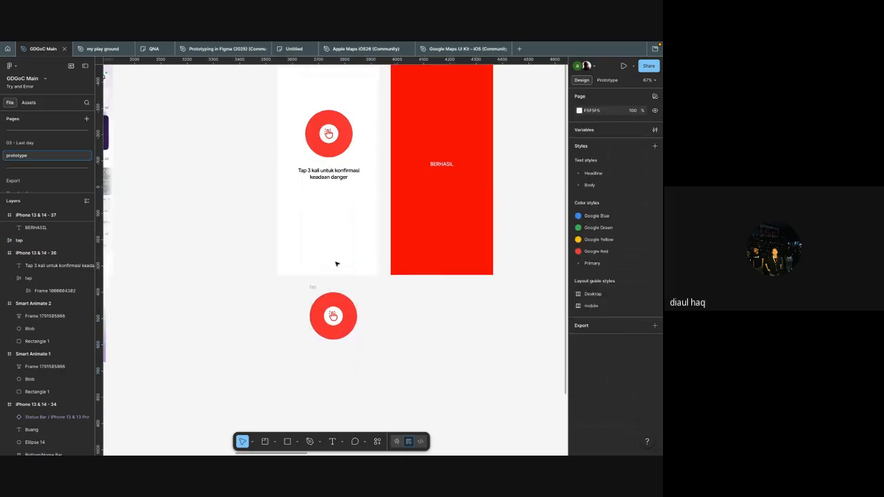
# Step: Turn the copied tap button into a component and add a second variant to it
pyautogui.click(314, 288)
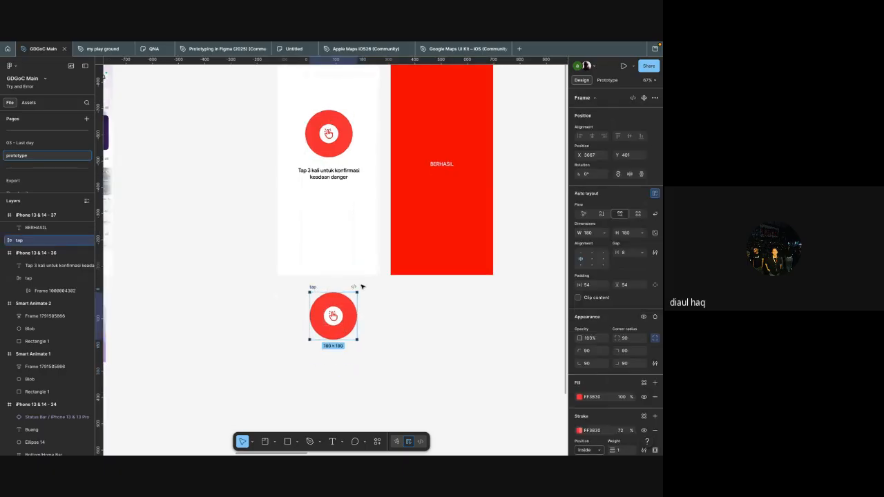
pyautogui.scroll(3, 398, 290)
pyautogui.hotkey('ctrl', 'alt', 'k')
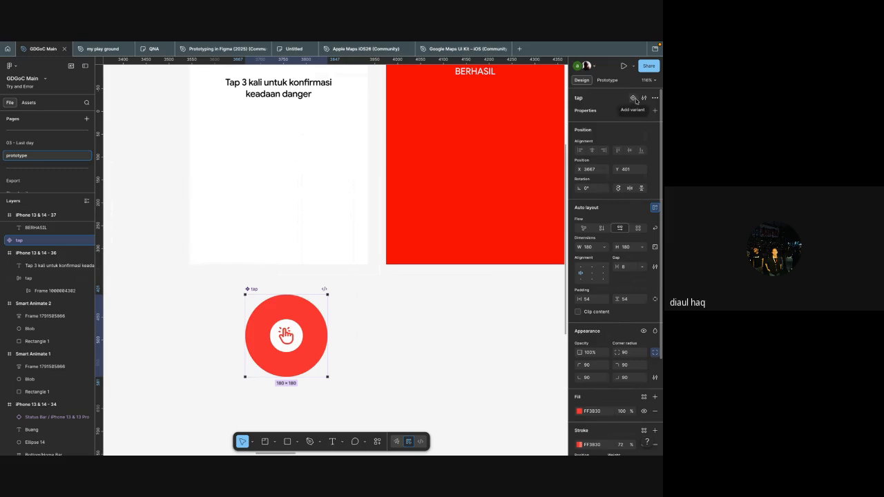
pyautogui.click(634, 98)
pyautogui.scroll(3, 381, 169)
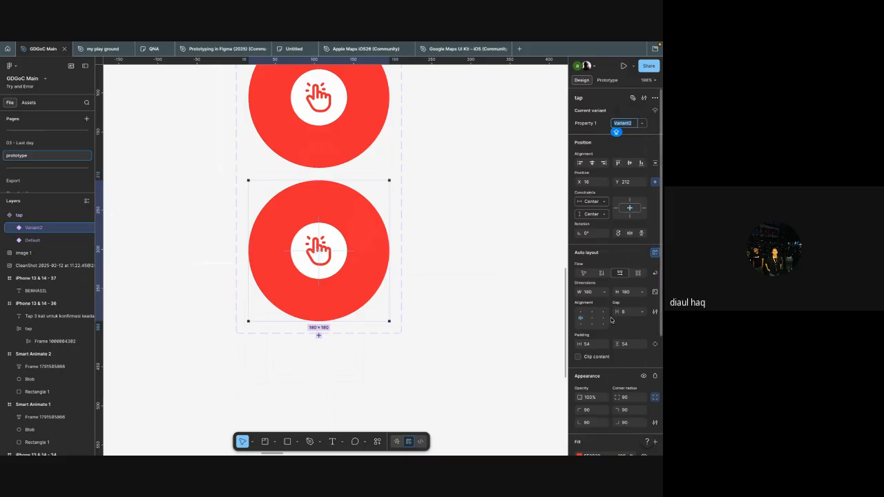
# Step: Lighten the fill of the tap component's Variant2 to a pale red
pyautogui.scroll(-5, 581, 314)
pyautogui.click(578, 287)
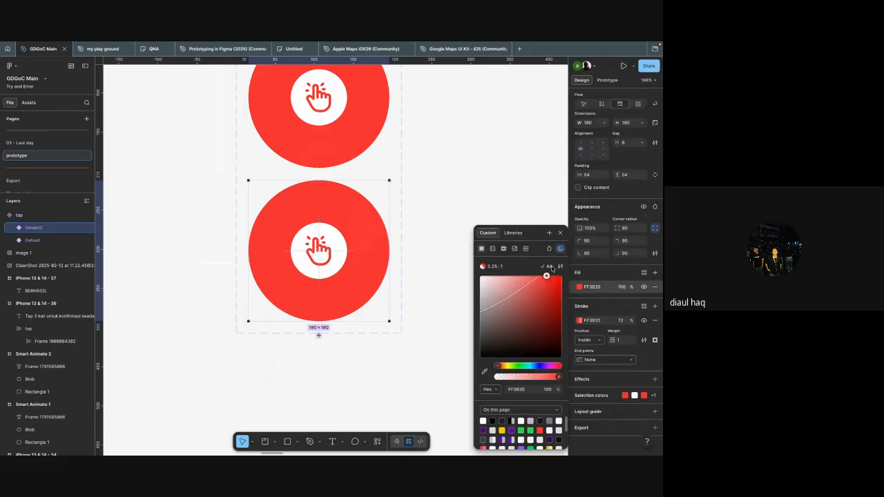
pyautogui.moveTo(538, 278); pyautogui.dragTo(514, 276)
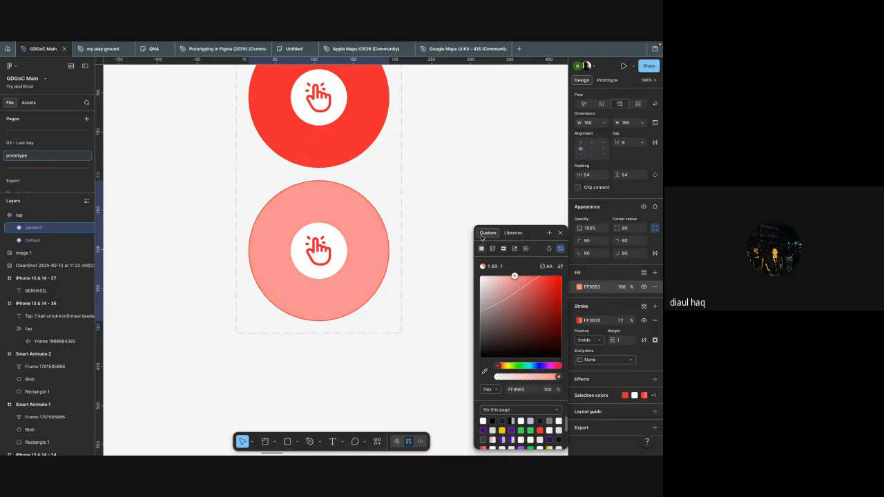
pyautogui.click(444, 192)
pyautogui.scroll(1, 444, 192)
pyautogui.scroll(-2, 444, 192)
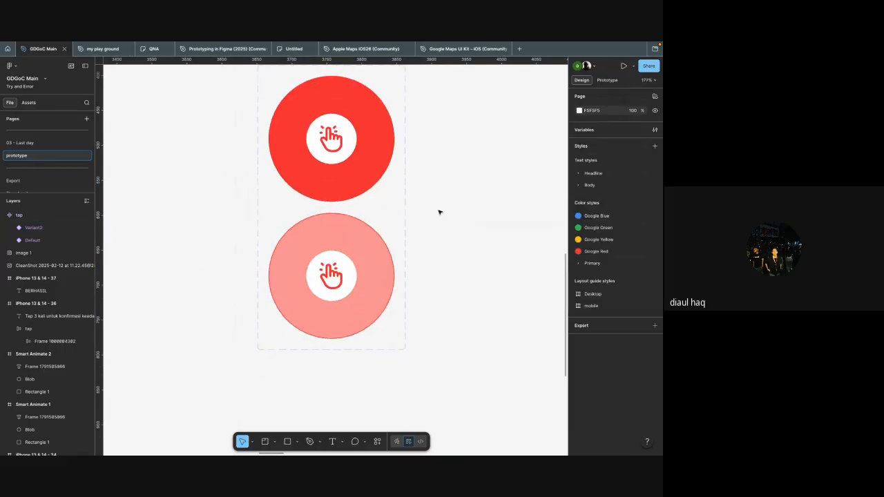
# Step: Link the Default variant to Variant2 with an on-click Change to interaction, using Smart animate and a 200 ms duration
pyautogui.hotkey('shift', 'e')
pyautogui.click(331, 199)
pyautogui.moveTo(331, 201); pyautogui.dragTo(454, 144)
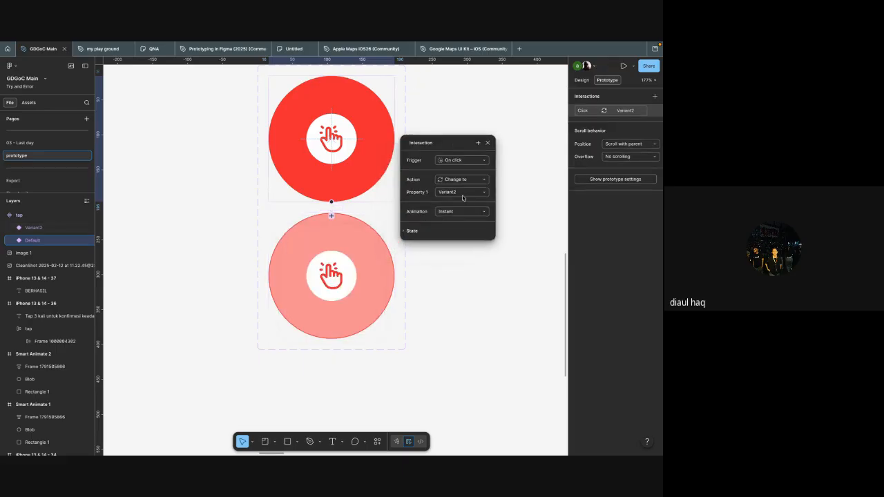
pyautogui.click(459, 212)
pyautogui.click(462, 231)
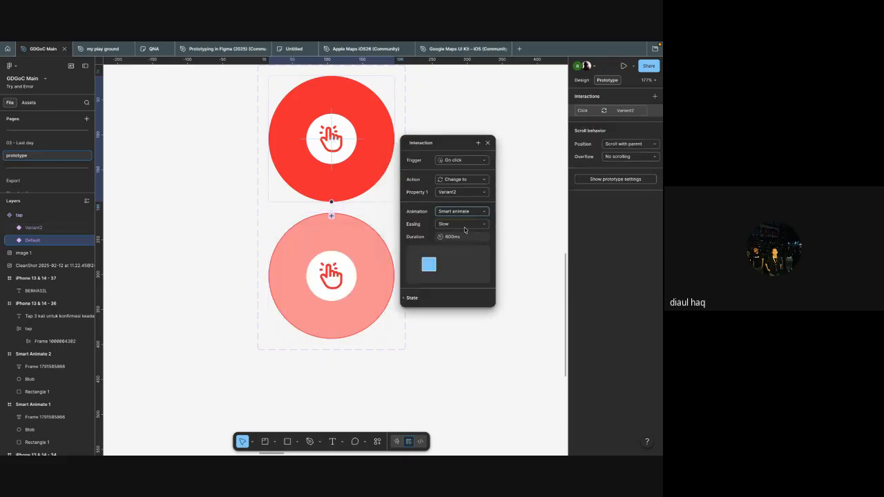
pyautogui.click(475, 238)
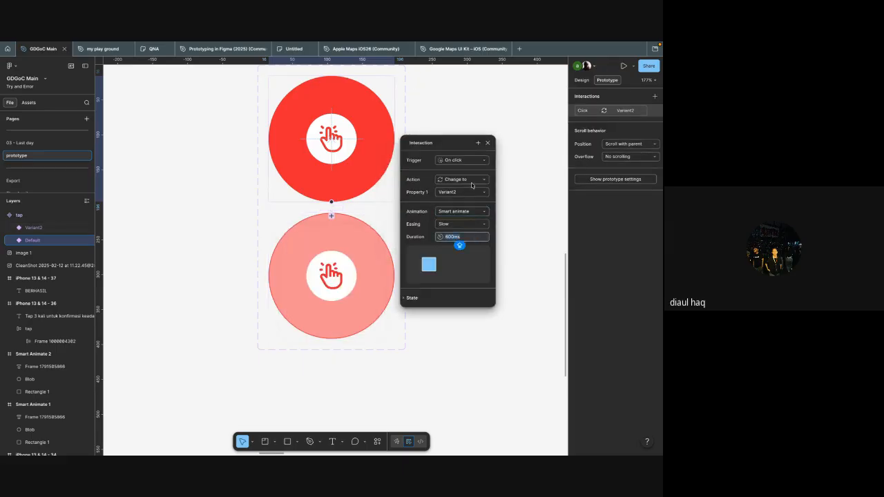
pyautogui.write('200')
pyautogui.press('Return')
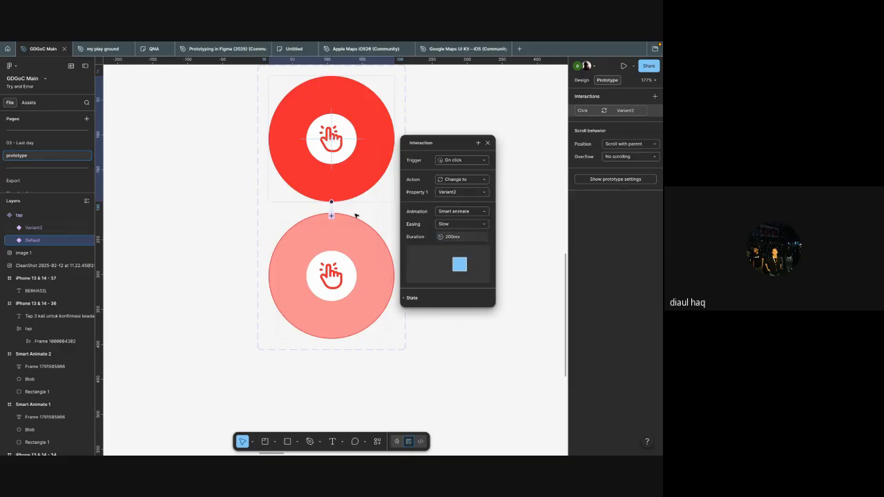
# Step: Link Variant2 back to Default with a Change to interaction triggered after a 1 ms delay
pyautogui.click(357, 221)
pyautogui.scroll(3, 357, 221)
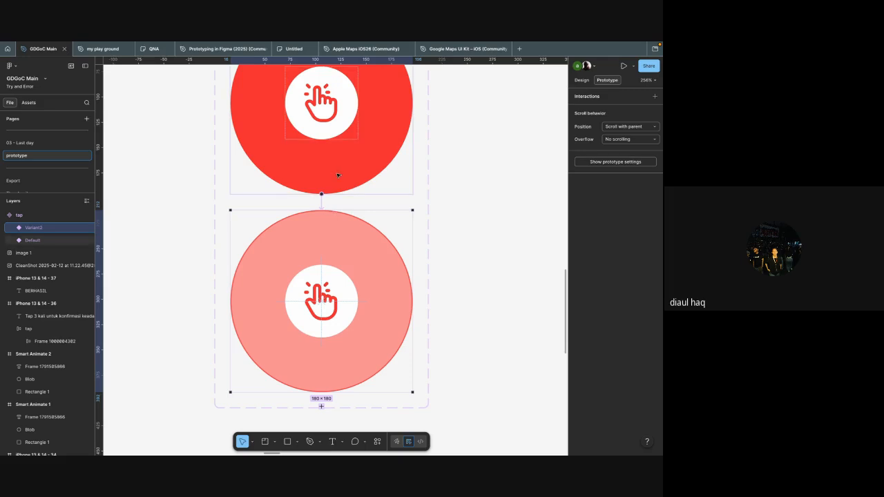
pyautogui.scroll(2, 385, 178)
pyautogui.moveTo(323, 223); pyautogui.dragTo(329, 183)
pyautogui.moveTo(346, 250); pyautogui.dragTo(459, 194)
pyautogui.click(452, 204)
pyautogui.click(454, 300)
pyautogui.click(448, 218)
pyautogui.write('1')
pyautogui.click(451, 294)
pyautogui.click(450, 293)
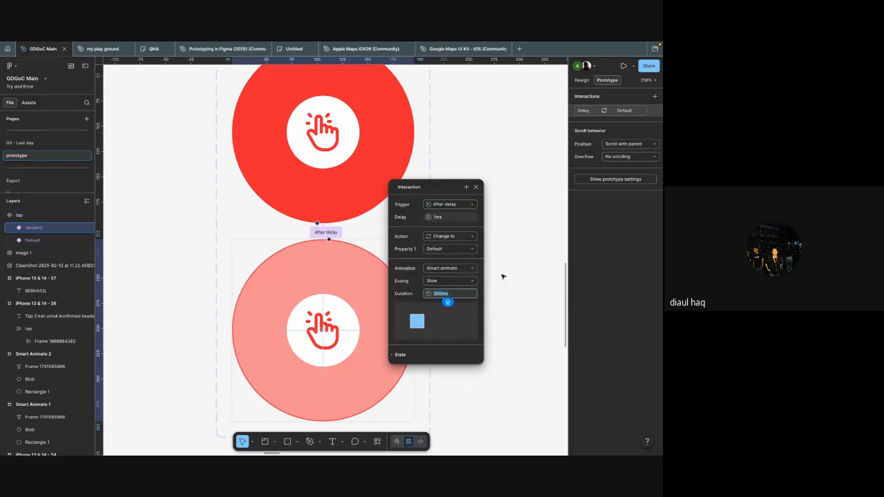
pyautogui.click(505, 276)
# Step: Replace the plain tap button in the iPhone 13 & 14 - 36 frame with an instance of the tap component's Default variant
pyautogui.scroll(-10, 505, 276)
pyautogui.hscroll(1, 415, 263)
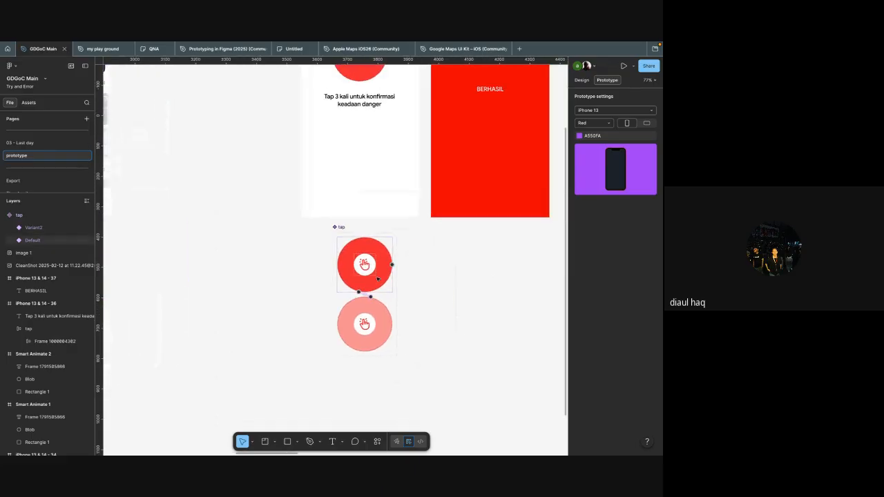
pyautogui.click(379, 280)
pyautogui.scroll(2, 381, 295)
pyautogui.scroll(5, 381, 296)
pyautogui.click(346, 195)
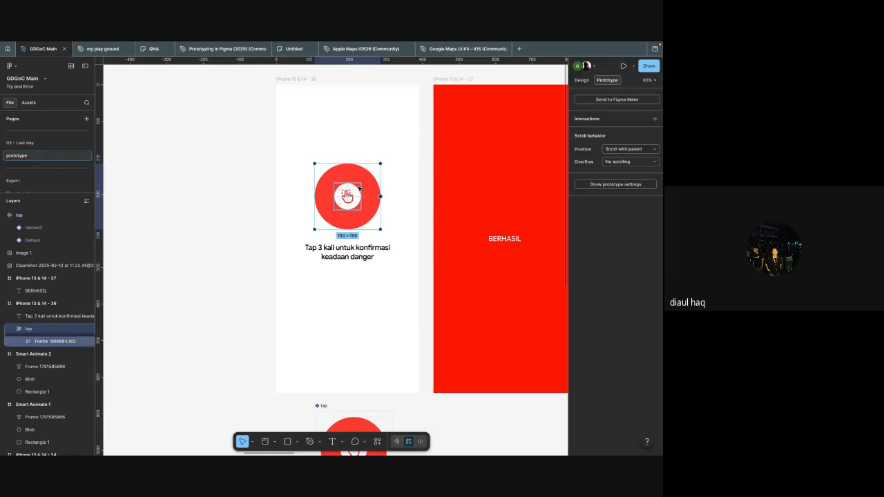
pyautogui.click(358, 187)
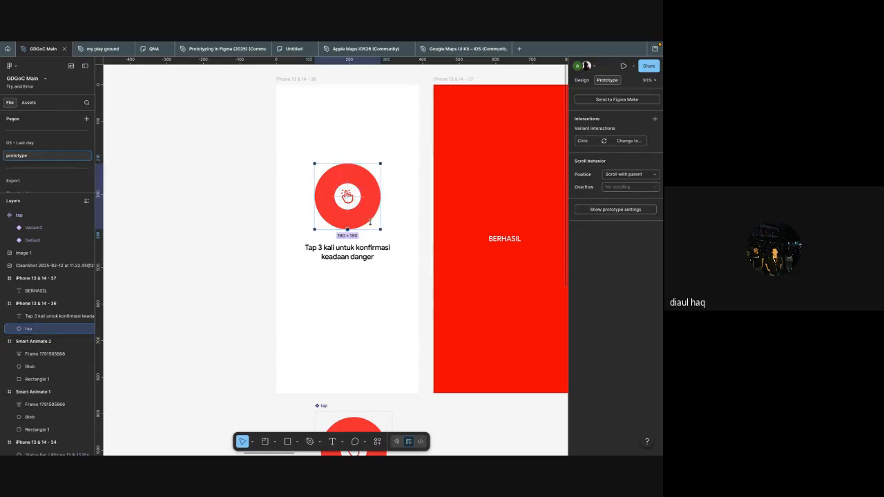
# Step: Review Variant2's interaction in the tap component and the instance placed in the iPhone 13 & 14 - 36 frame
pyautogui.scroll(-1, 362, 284)
pyautogui.scroll(-5, 362, 284)
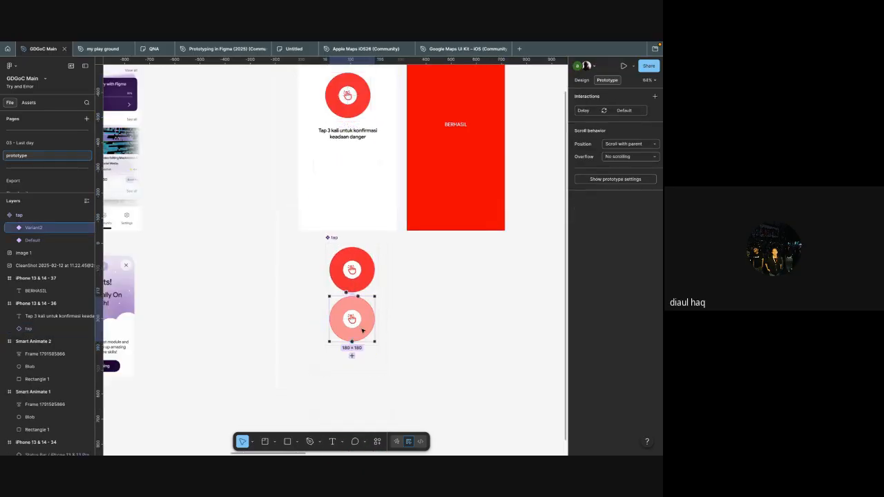
pyautogui.click(363, 330)
pyautogui.scroll(1, 363, 322)
pyautogui.click(359, 316)
pyautogui.scroll(1, 359, 316)
pyautogui.scroll(2, 358, 316)
pyautogui.click(368, 229)
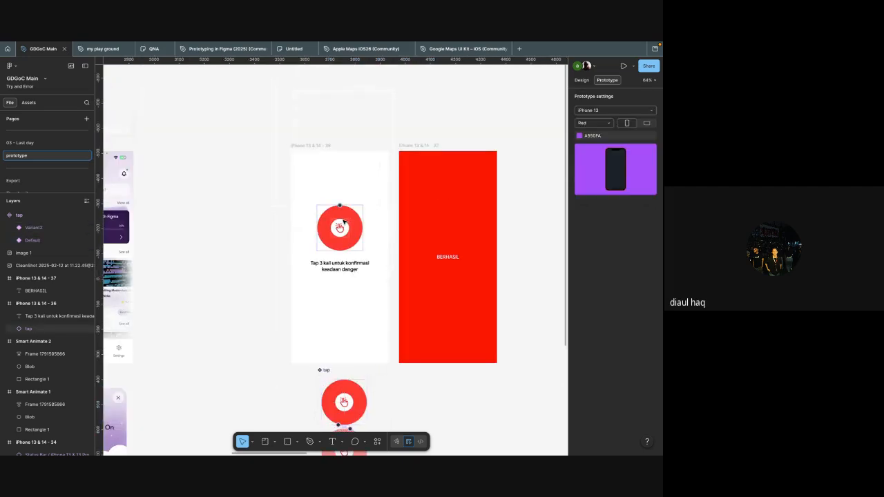
# Step: Open a prototype preview of the iPhone 13 & 14 - 36 frame
pyautogui.scroll(3, 369, 230)
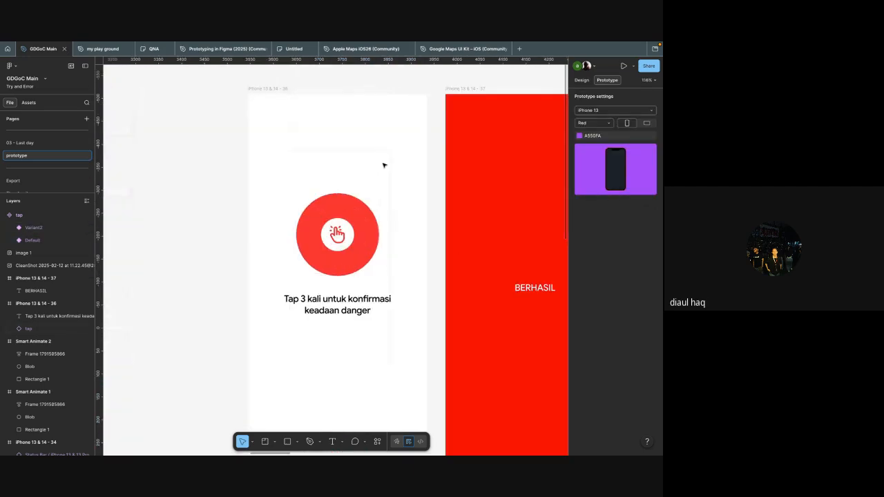
pyautogui.click(354, 161)
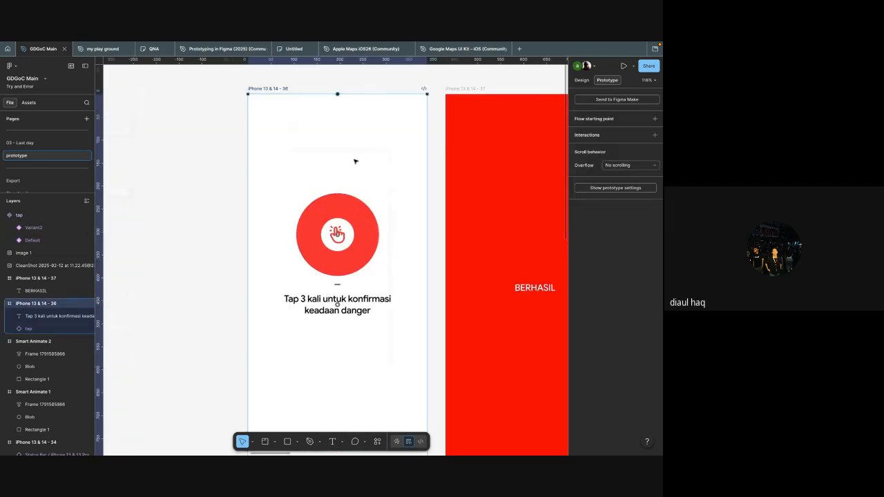
pyautogui.hotkey('shift', 'space')
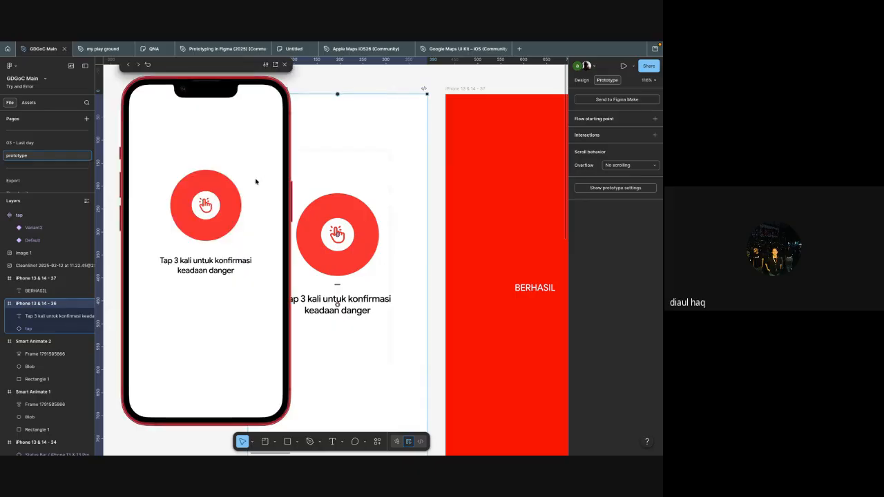
# Step: Test the tap button's pressed effect several times in the prototype preview and close the preview
pyautogui.click(222, 204)
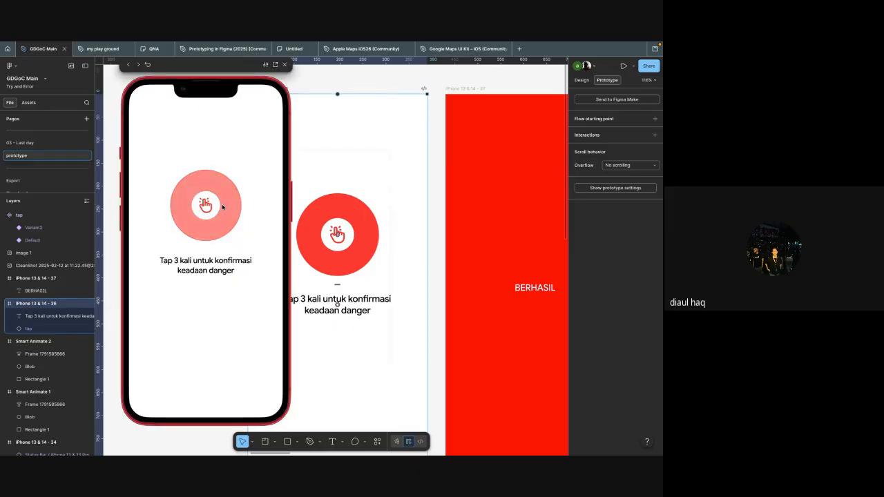
pyautogui.click(222, 204)
pyautogui.click(222, 203)
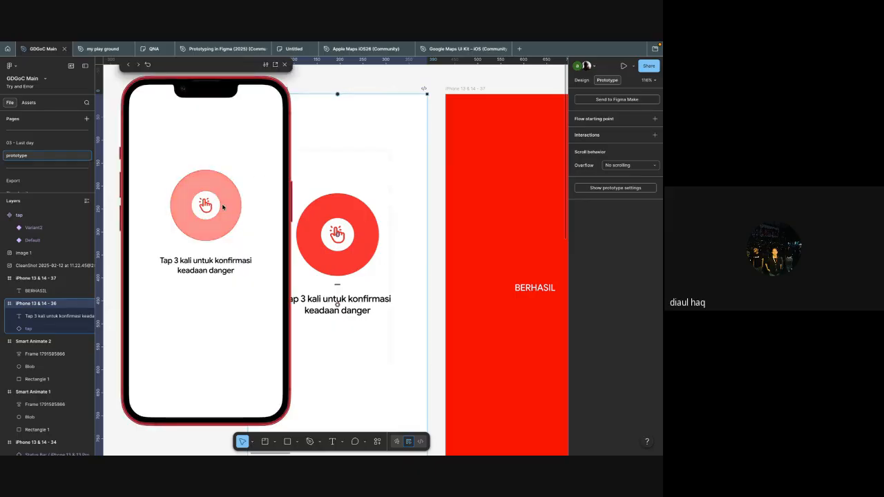
pyautogui.click(222, 198)
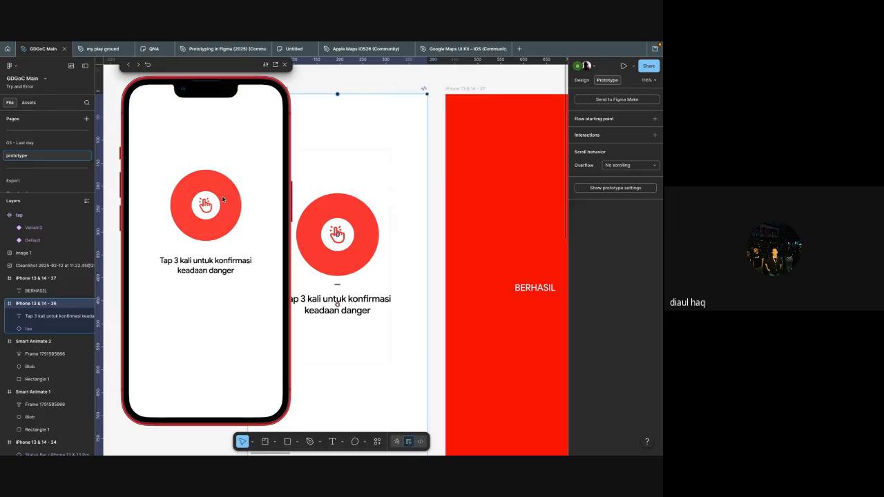
pyautogui.click(222, 200)
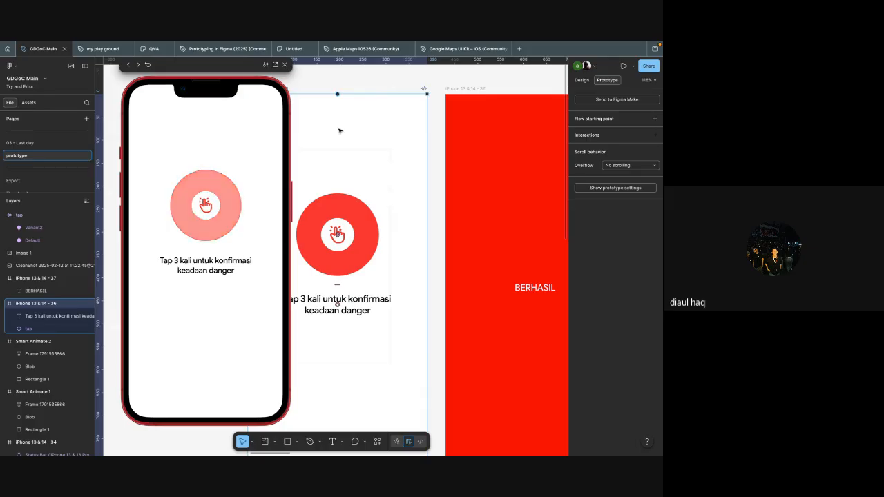
pyautogui.click(284, 64)
# Step: Duplicate the tap instance beside the iPhone 13 & 14 - 36 frame and delete the copy
pyautogui.scroll(-3, 337, 134)
pyautogui.scroll(-3, 342, 142)
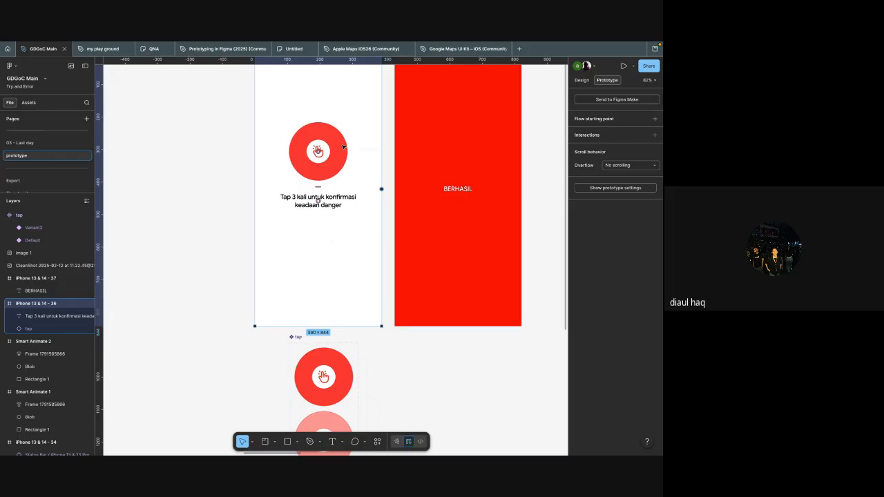
pyautogui.click(340, 148)
pyautogui.scroll(5, 349, 151)
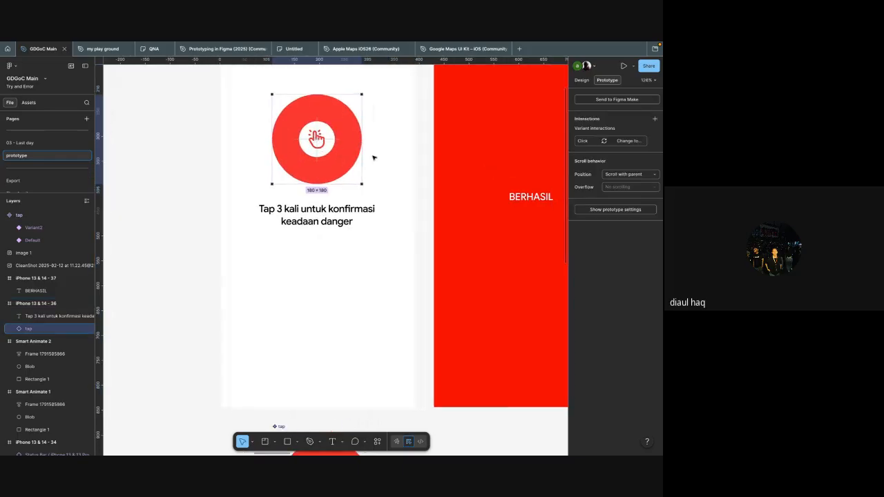
pyautogui.hscroll(3, 375, 158)
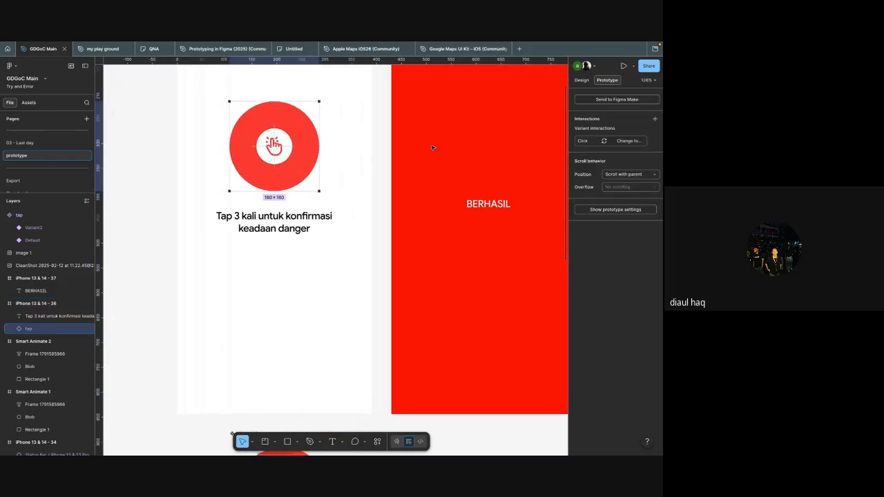
pyautogui.scroll(-5, 407, 188)
pyautogui.hscroll(-4, 407, 188)
pyautogui.moveTo(401, 180); pyautogui.dragTo(283, 201)
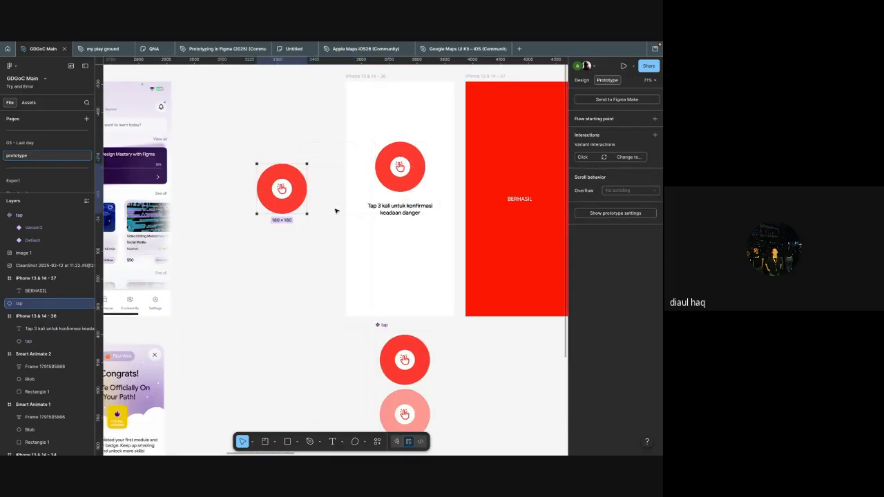
pyautogui.press('Delete')
# Step: Add an On click interaction with a Conditional action to the tap instance in the iPhone 13 & 14 - 36 frame
pyautogui.click(408, 165)
pyautogui.hscroll(2, 408, 164)
pyautogui.keyDown('ctrl'); pyautogui.scroll(6, 408, 164); pyautogui.keyUp('ctrl')
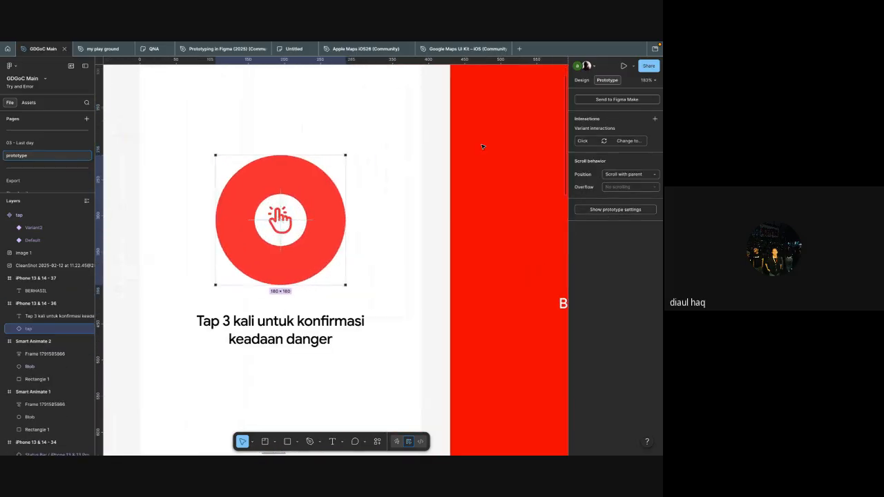
pyautogui.click(655, 119)
pyautogui.click(543, 169)
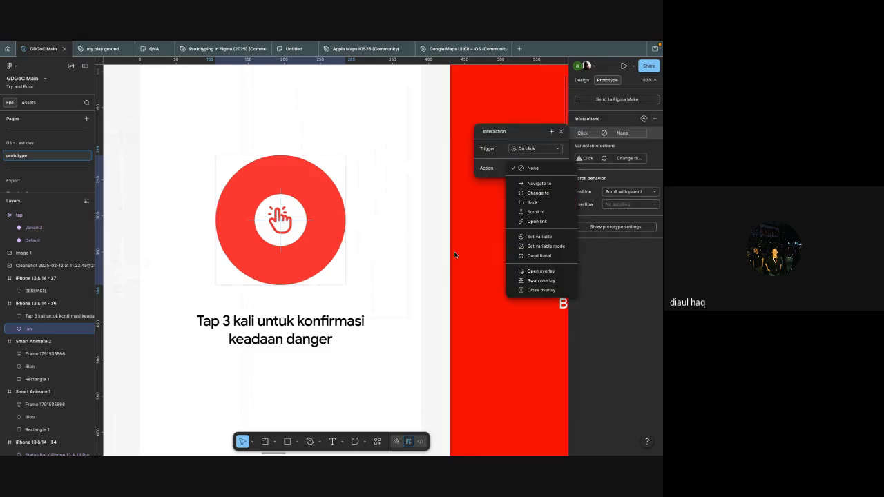
pyautogui.press('Escape')
pyautogui.click(522, 169)
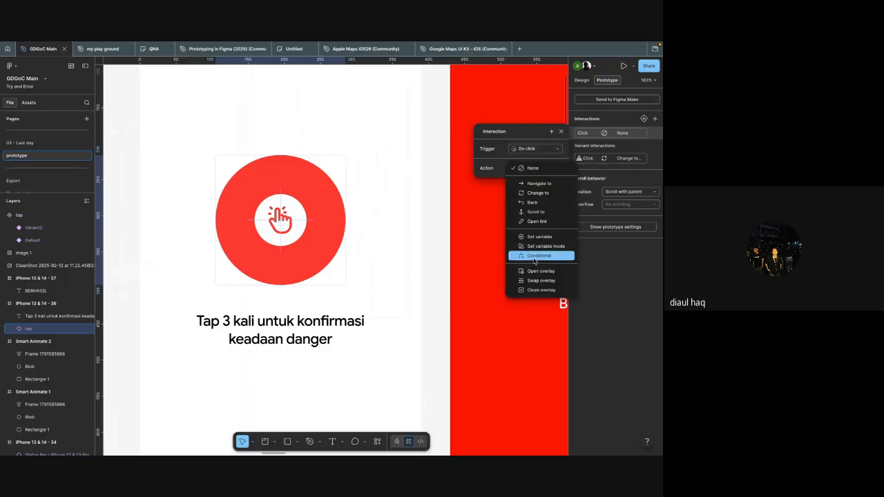
pyautogui.click(535, 255)
pyautogui.scroll(-5, 419, 364)
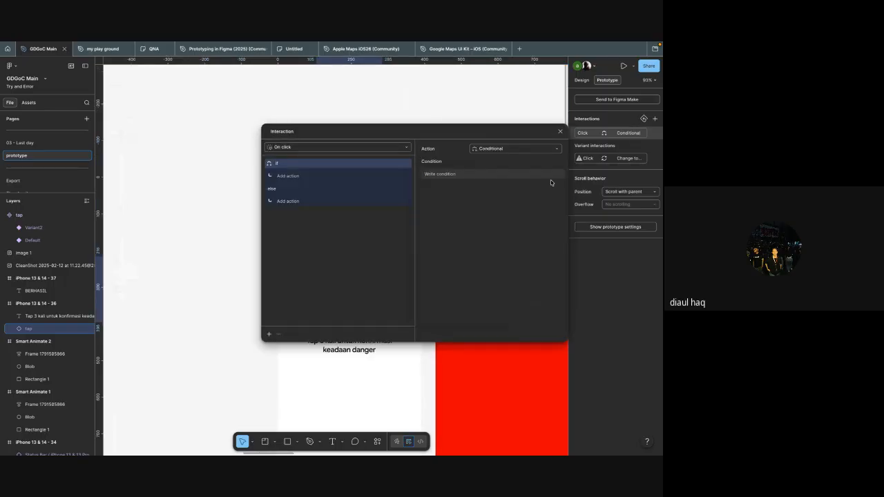
pyautogui.click(560, 132)
# Step: Create a number variable named "tap danger" in the interaction variable collection
pyautogui.hscroll(-3, 449, 138)
pyautogui.click(391, 146)
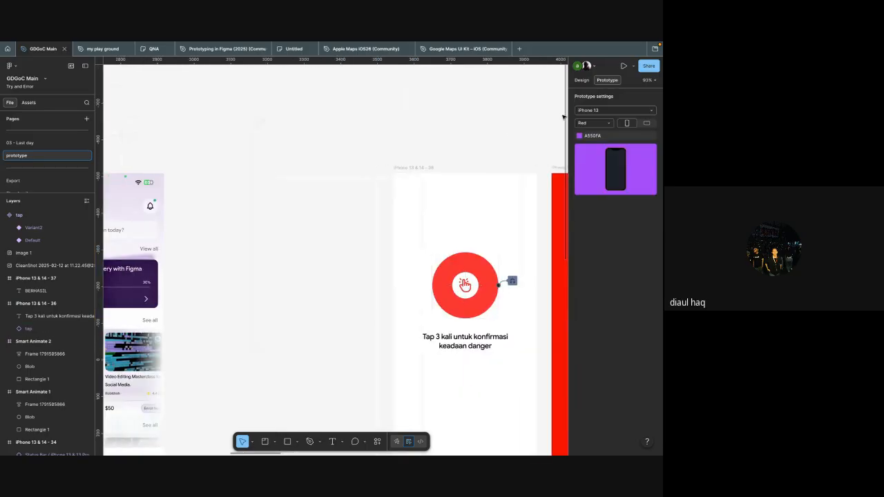
pyautogui.click(583, 81)
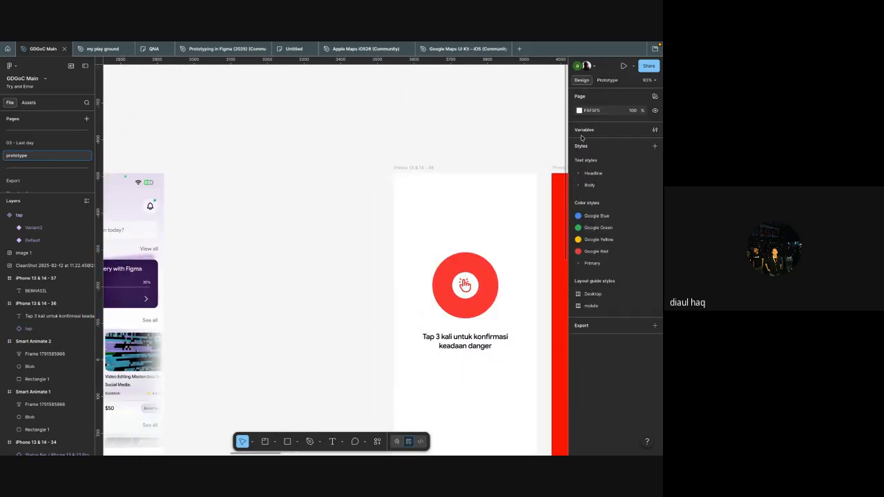
pyautogui.click(582, 135)
pyautogui.click(163, 202)
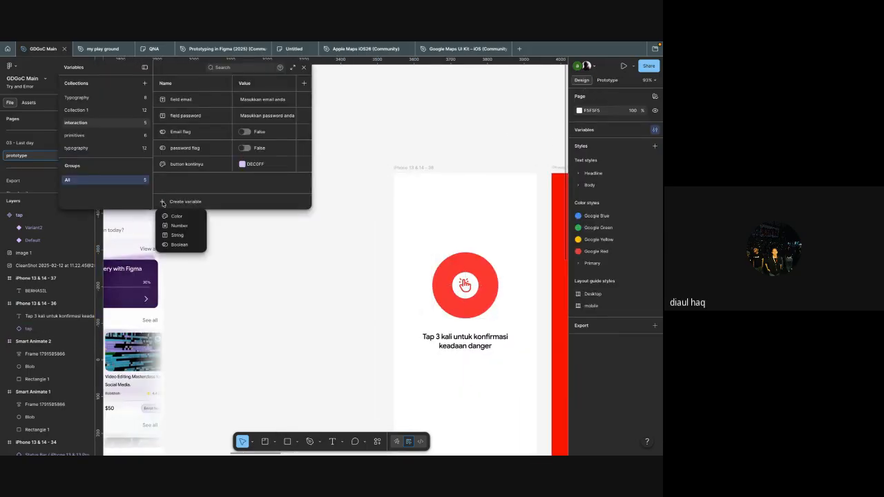
pyautogui.hscroll(3, 380, 226)
pyautogui.scroll(-2, 380, 227)
pyautogui.hscroll(2, 380, 228)
pyautogui.scroll(-2, 381, 227)
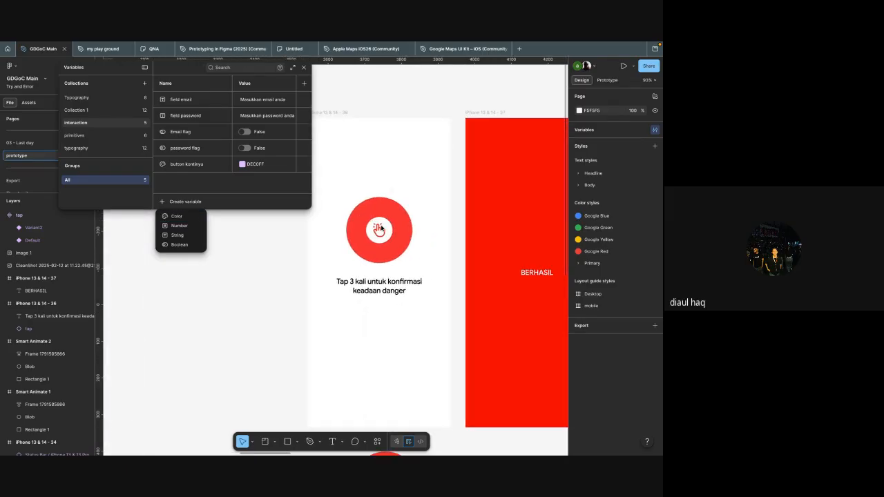
pyautogui.click(178, 227)
pyautogui.write('tap danger')
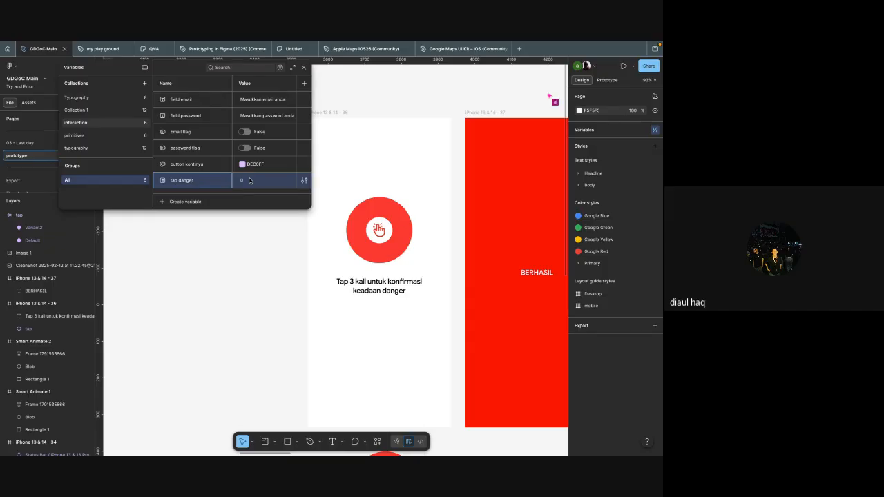
# Step: Set the condition of the tap instance's On click interaction to tap danger == 2
pyautogui.hscroll(1, 386, 243)
pyautogui.scroll(5, 387, 245)
pyautogui.hscroll(-1, 344, 251)
pyautogui.click(344, 251)
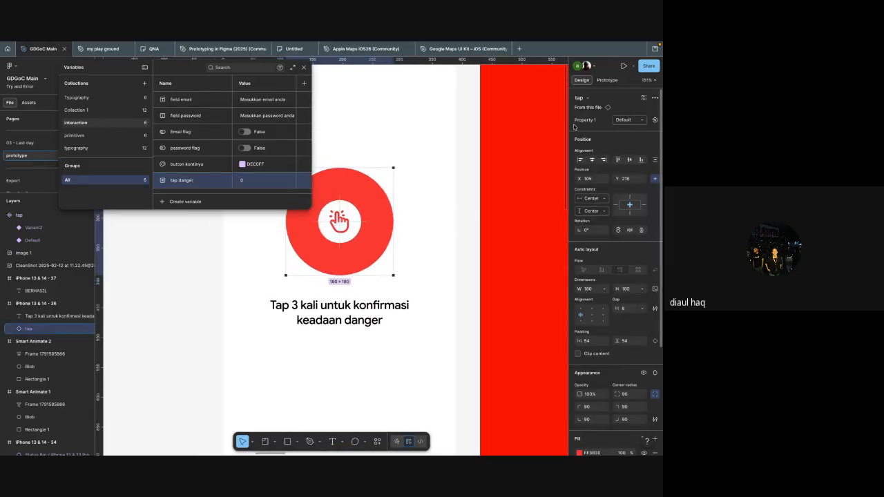
pyautogui.hscroll(-1, 493, 179)
pyautogui.scroll(-3, 467, 228)
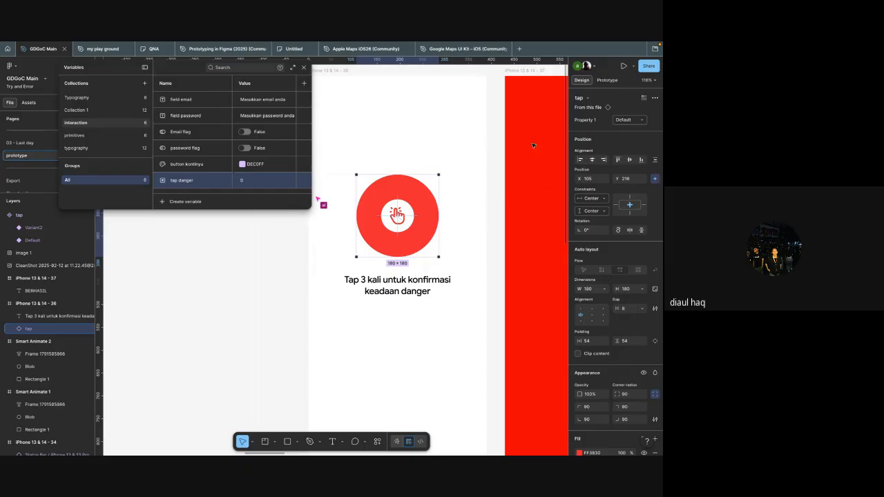
pyautogui.hotkey('shift', 'e')
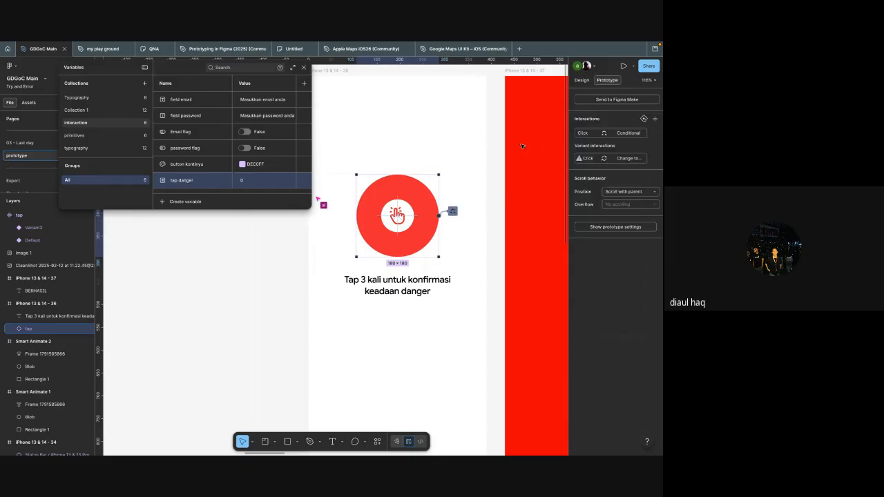
pyautogui.click(452, 211)
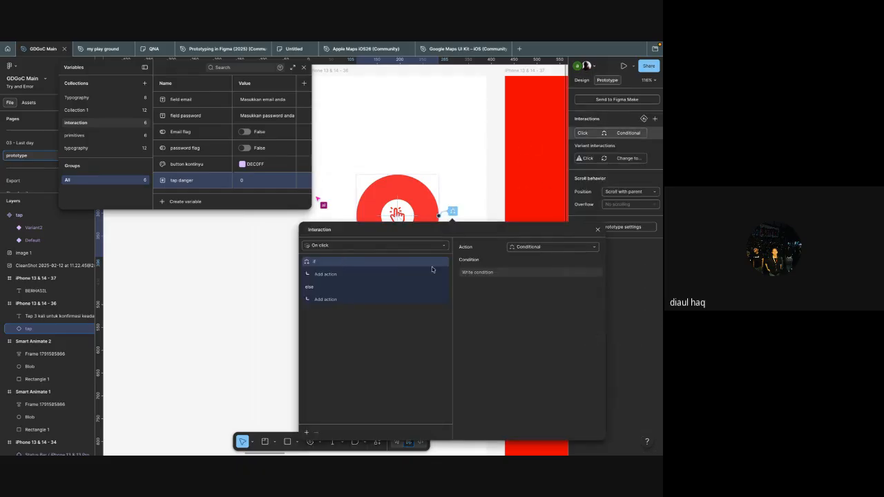
pyautogui.click(470, 273)
pyautogui.write('tap')
pyautogui.click(483, 308)
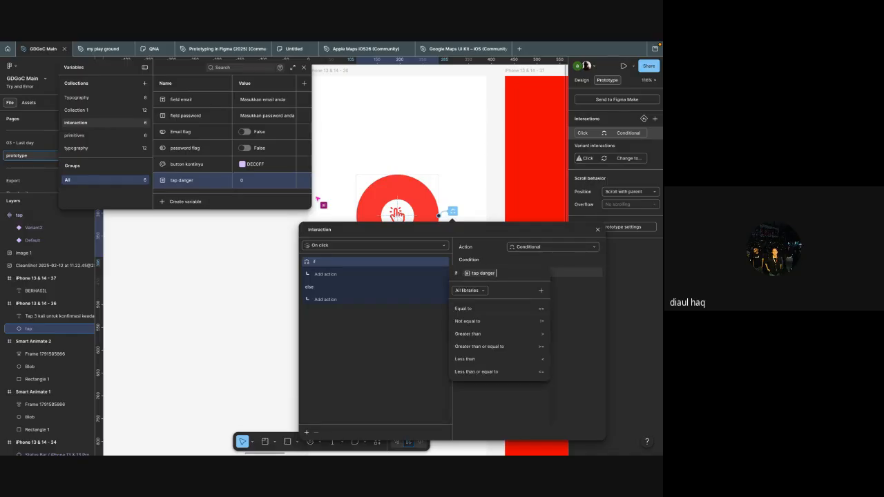
pyautogui.click(496, 308)
pyautogui.write('2')
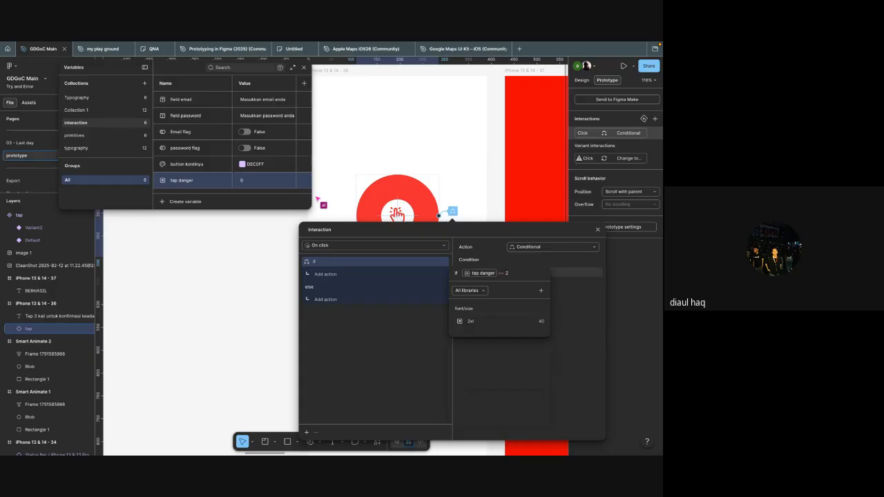
pyautogui.click(430, 355)
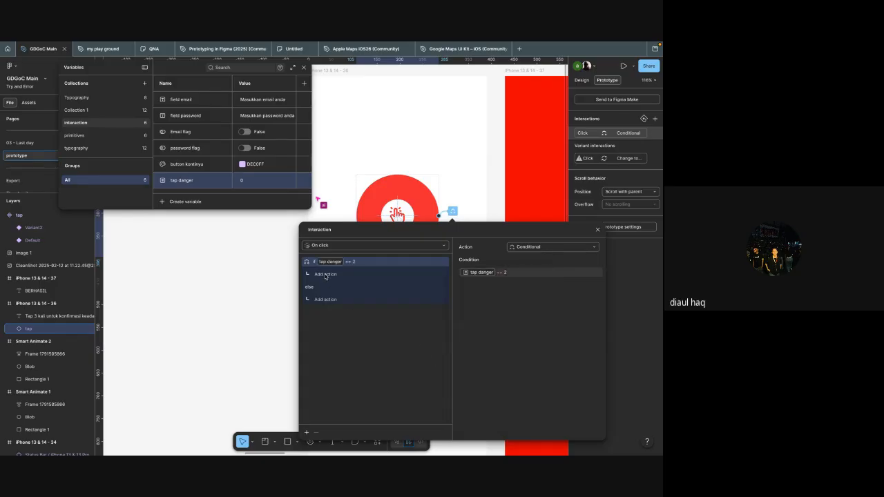
# Step: Add a Navigate to action under the if branch of the tap danger condition
pyautogui.click(326, 276)
pyautogui.click(370, 302)
pyautogui.click(332, 279)
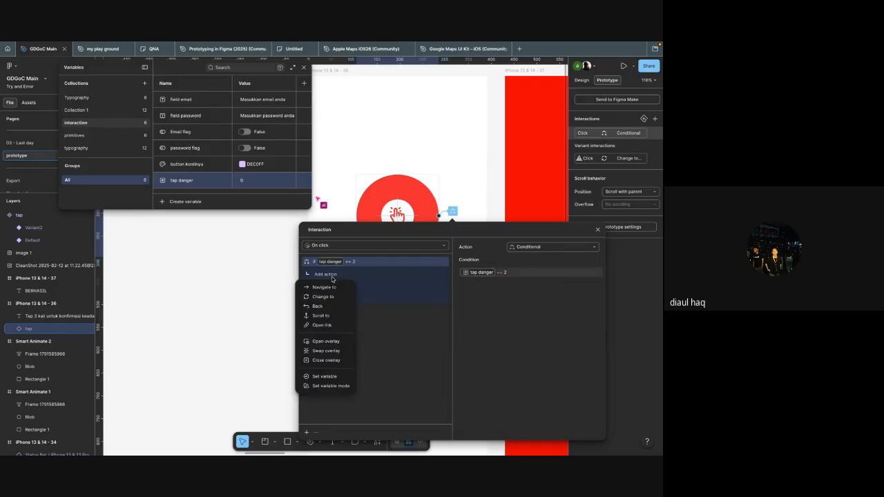
pyautogui.click(335, 287)
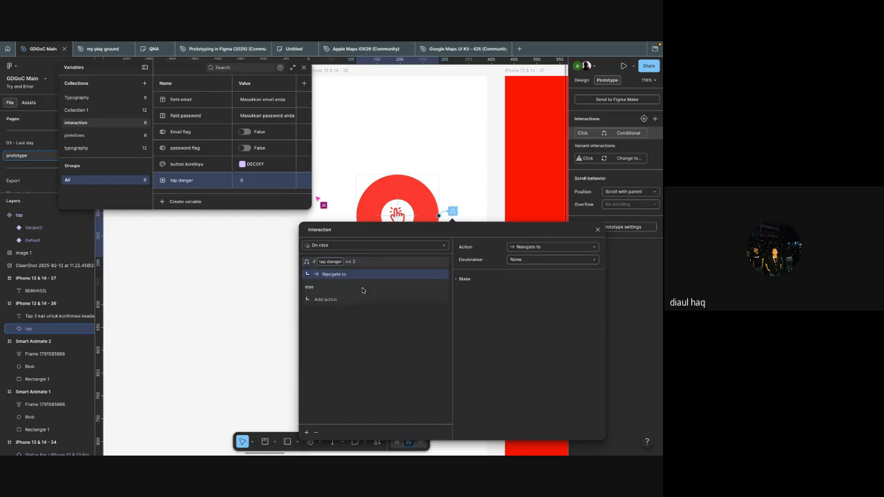
# Step: Rename the red BERHASIL frame as "danger sukses"
pyautogui.scroll(-5, 428, 212)
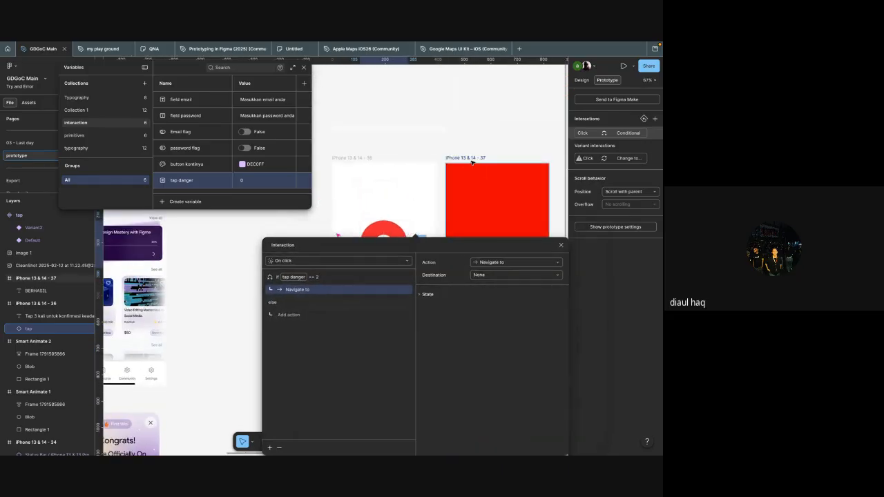
pyautogui.click(467, 161)
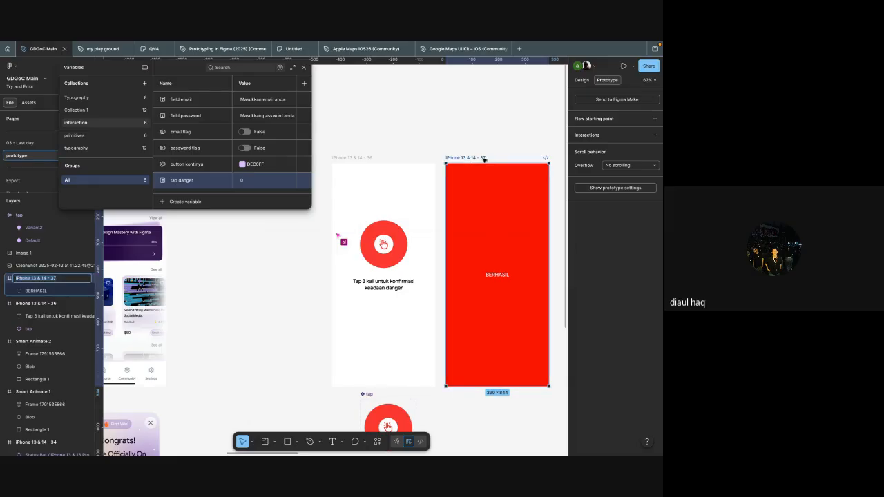
pyautogui.write('danger sukses')
pyautogui.click(431, 157)
# Step: Set the if branch's Navigate to destination to danger sukses with a Move in animation
pyautogui.scroll(-1, 415, 238)
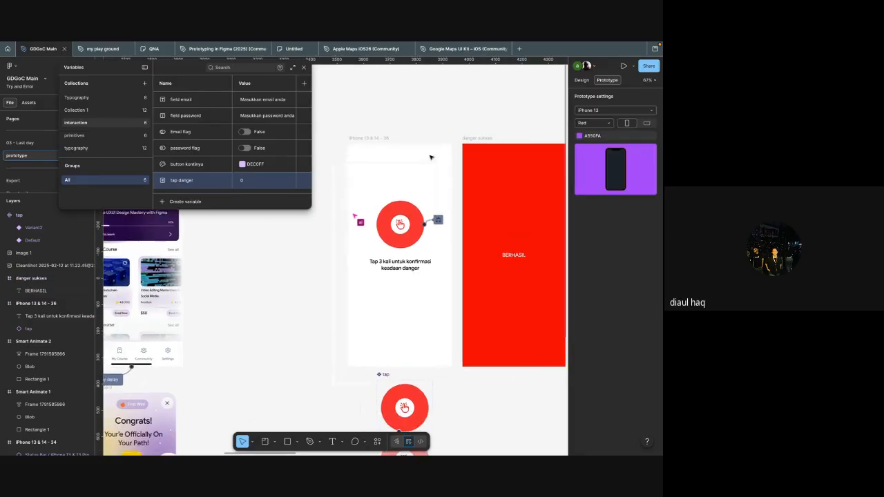
pyautogui.scroll(5, 414, 242)
pyautogui.click(455, 205)
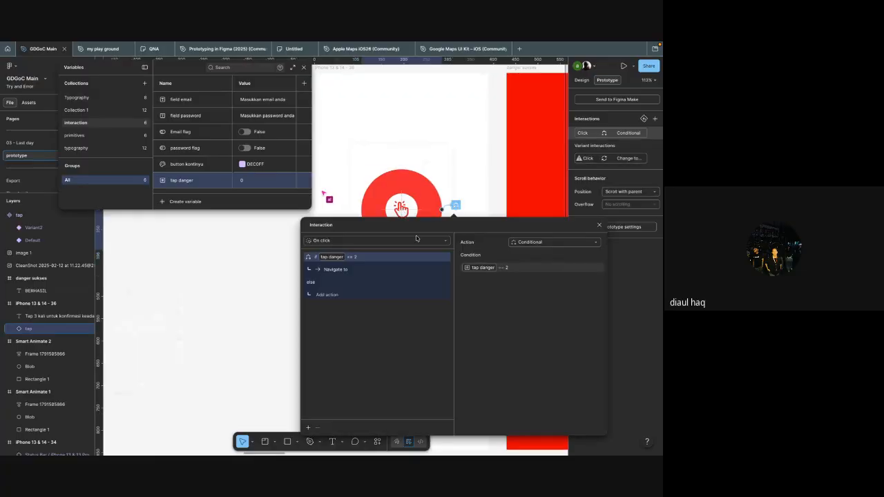
pyautogui.moveTo(422, 219); pyautogui.dragTo(464, 168)
pyautogui.click(379, 216)
pyautogui.click(573, 199)
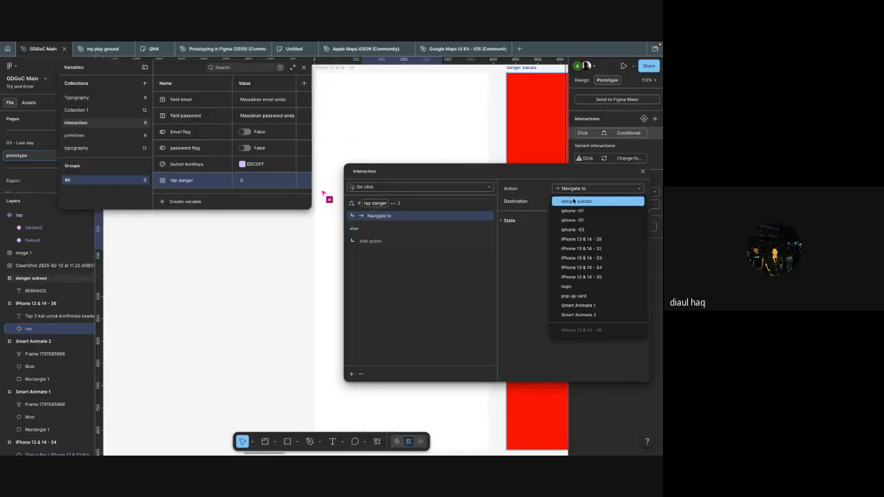
pyautogui.click(580, 201)
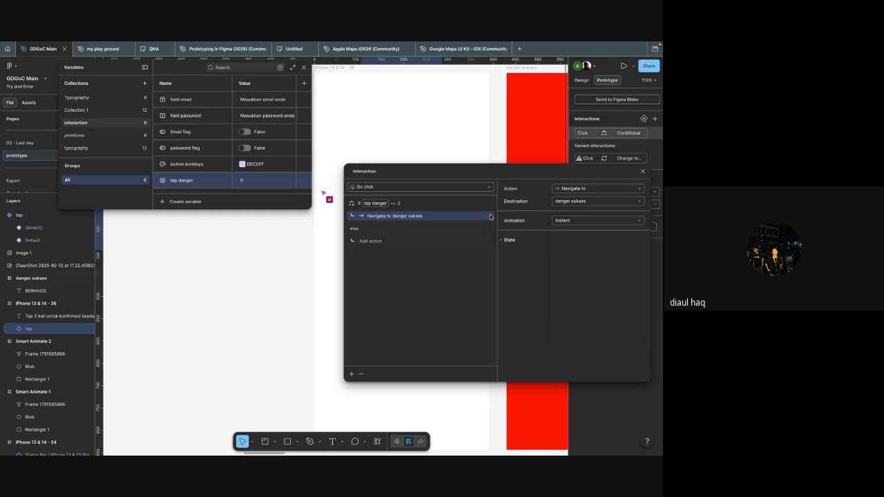
pyautogui.click(580, 221)
pyautogui.click(577, 256)
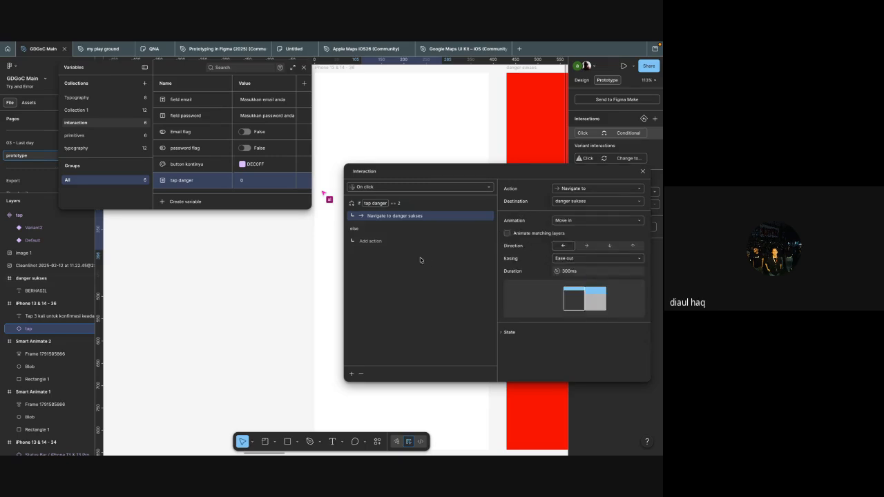
# Step: Add a Set variable action under the else branch of the conditional, targeting tap danger
pyautogui.click(370, 240)
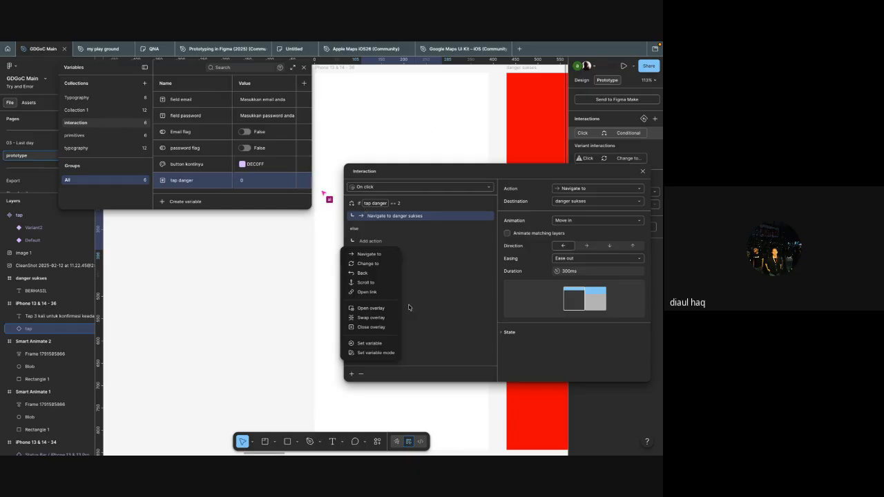
pyautogui.click(376, 343)
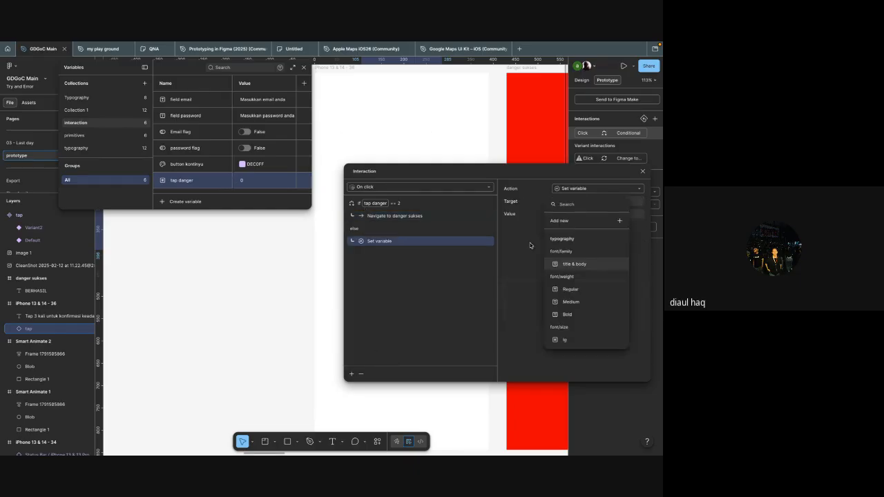
pyautogui.write('ta')
pyautogui.press('Return')
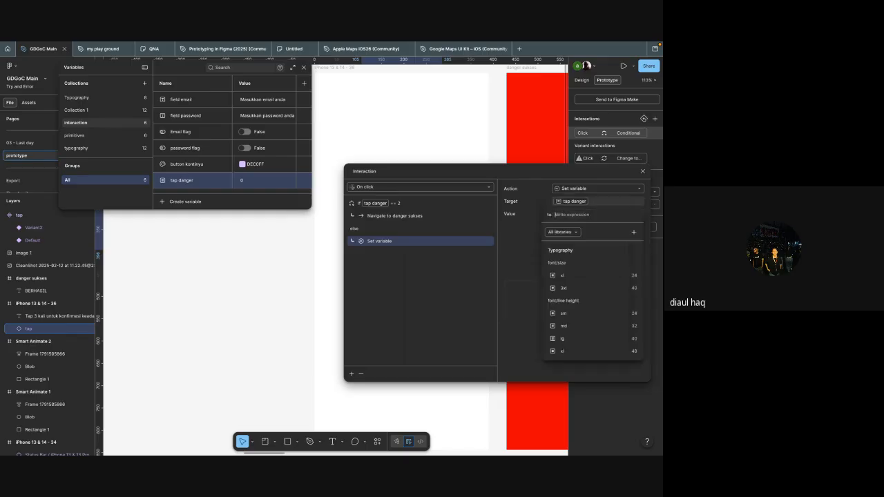
# Step: Set the else branch's variable value to tap danger + 1 and close the interaction settings
pyautogui.write('tap')
pyautogui.press('Return')
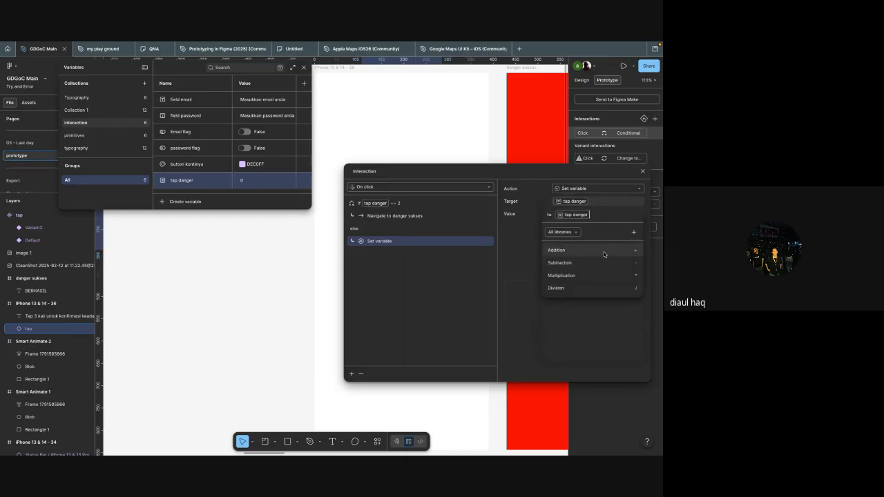
pyautogui.write('+ 1')
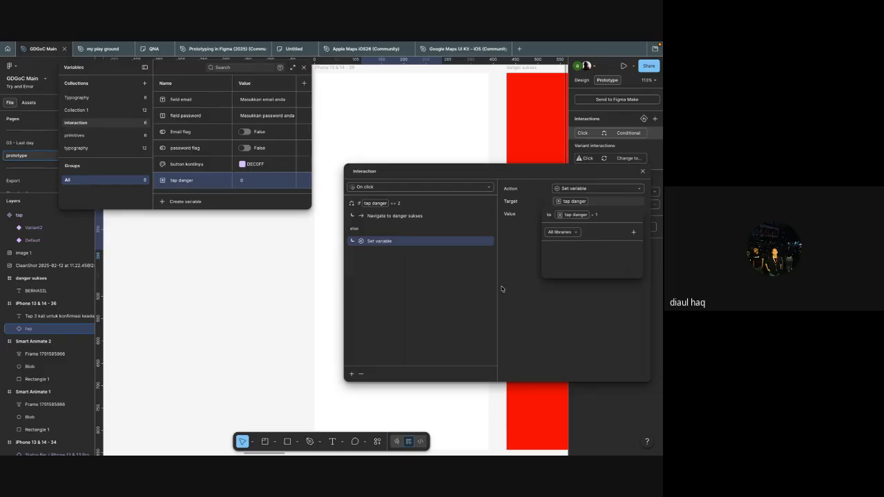
pyautogui.click(437, 285)
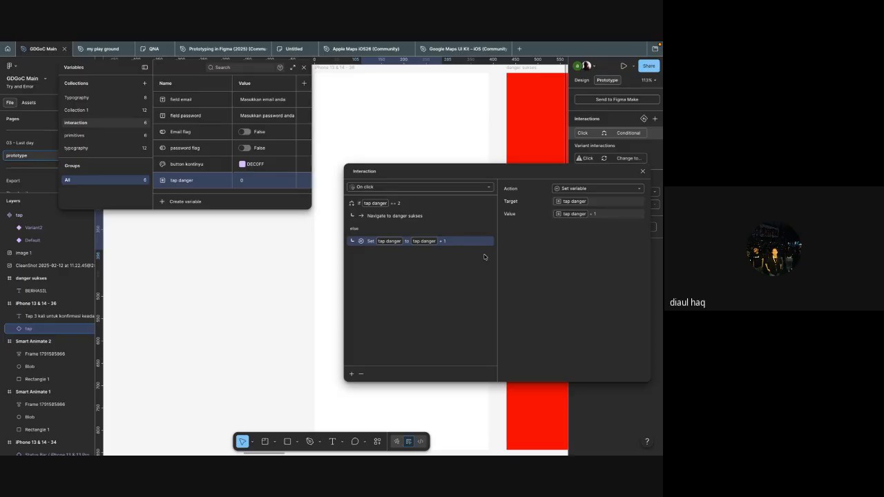
pyautogui.click(643, 171)
# Step: Preview the iPhone 13 & 14 - 36 frame, test the red tap button with three taps, and close the preview and variables
pyautogui.scroll(-3, 455, 295)
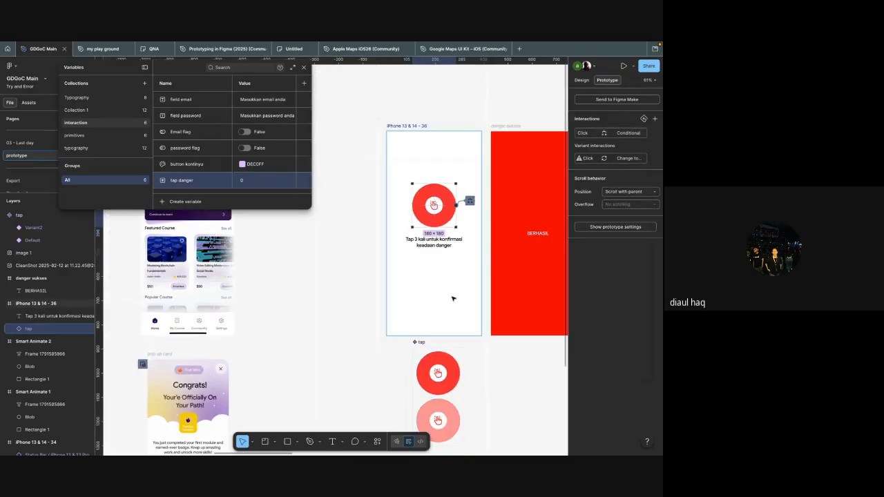
pyautogui.click(455, 294)
pyautogui.hotkey('shift', 'space')
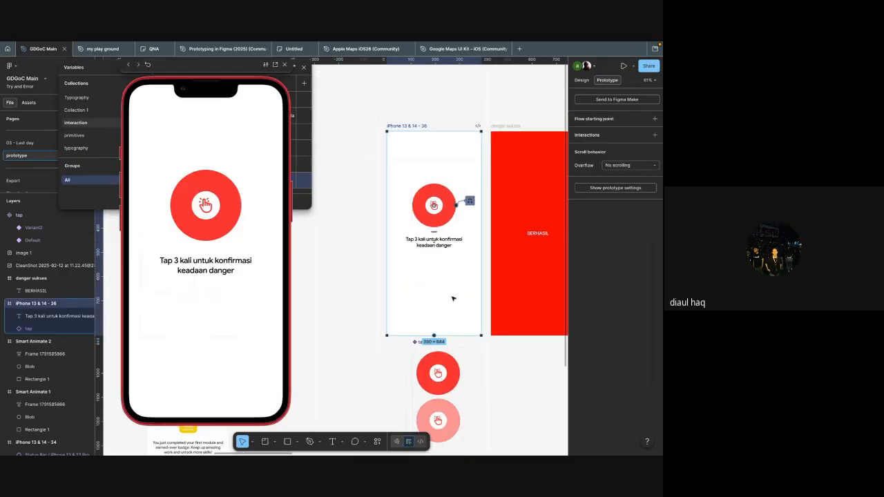
pyautogui.click(220, 204)
pyautogui.click(221, 204)
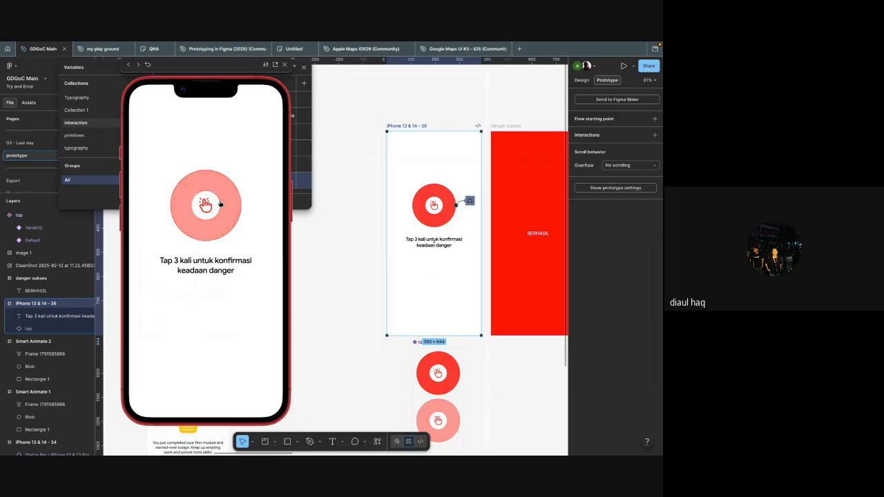
pyautogui.click(221, 204)
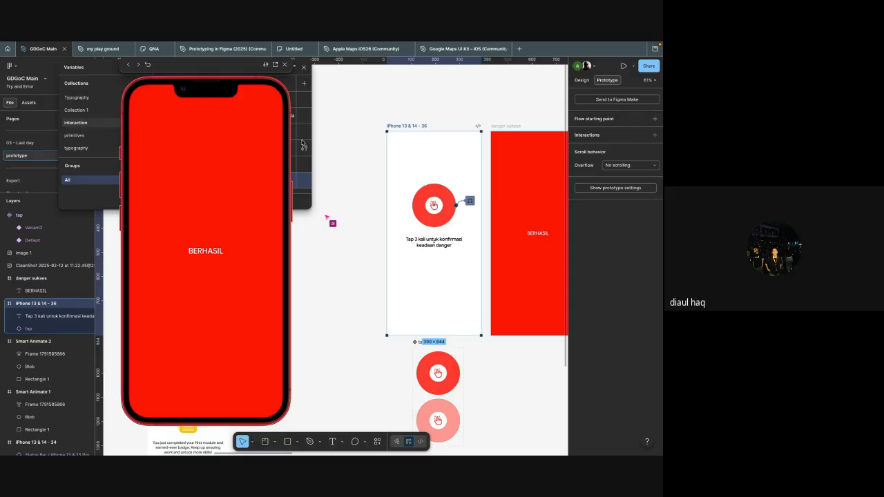
pyautogui.click(284, 65)
pyautogui.click(304, 68)
# Step: Review the tap danger variable in the interaction collection and close the variables
pyautogui.scroll(3, 342, 148)
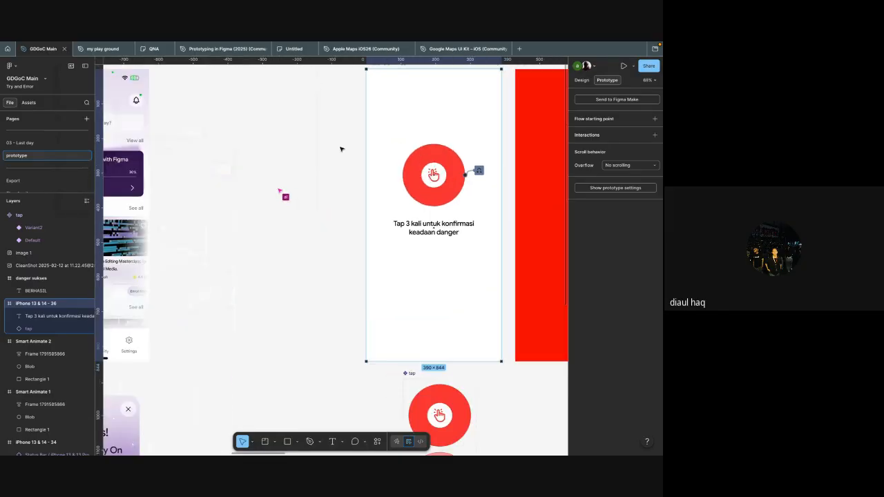
pyautogui.click(428, 191)
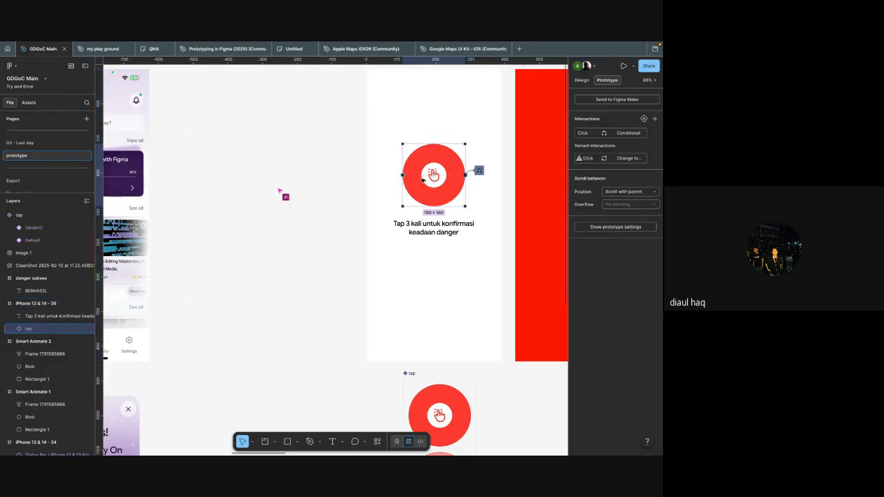
pyautogui.click(293, 269)
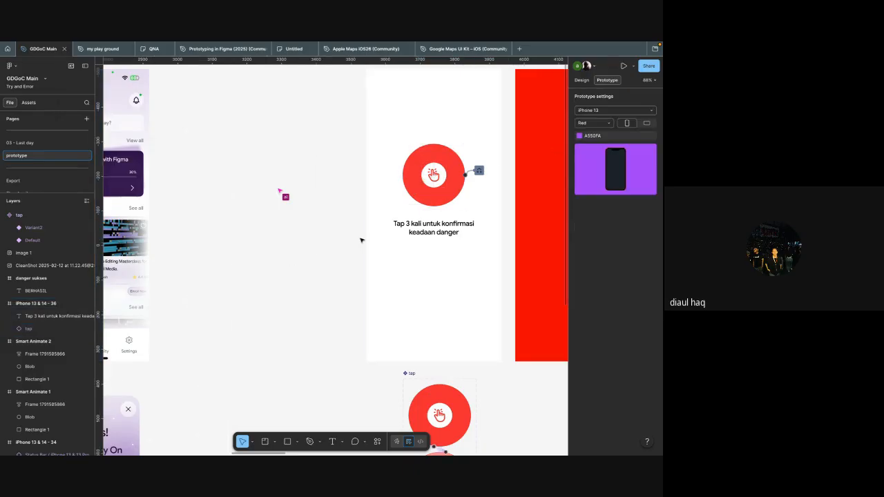
pyautogui.click(581, 80)
pyautogui.click(655, 129)
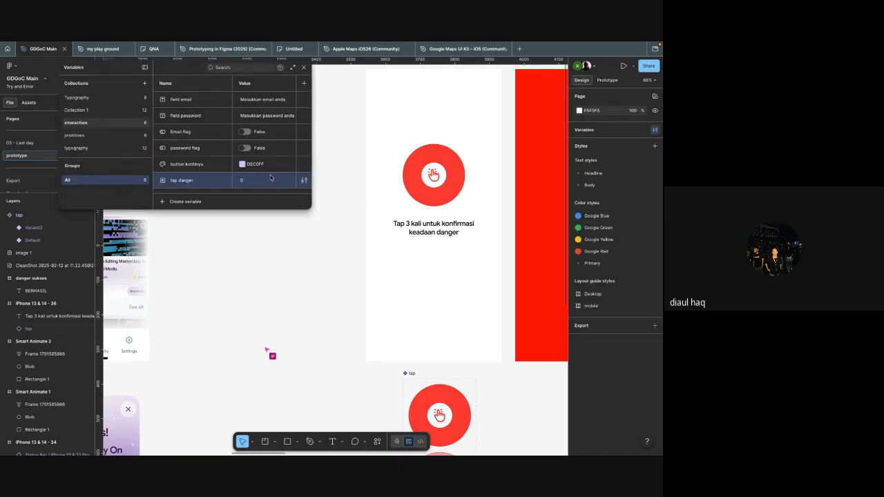
pyautogui.click(303, 67)
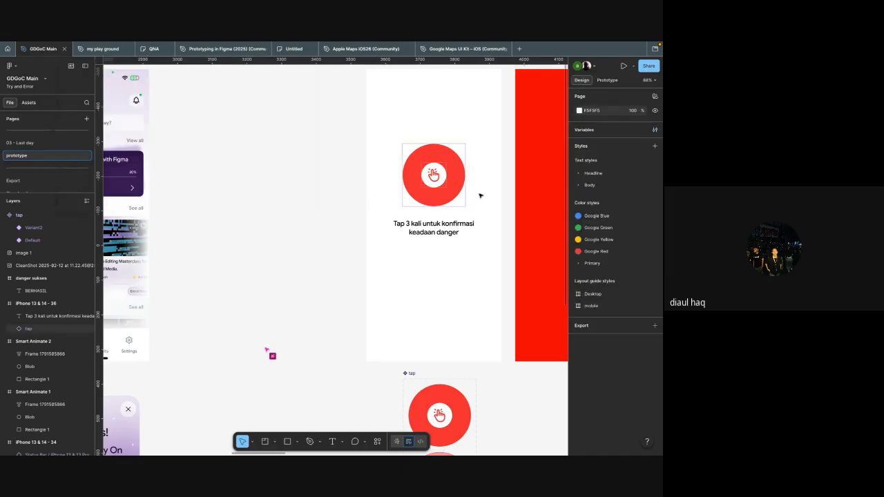
# Step: Review the if and else actions in the tap instance's On click interaction, then close it
pyautogui.click(436, 206)
pyautogui.hotkey('shift', 'e')
pyautogui.click(478, 170)
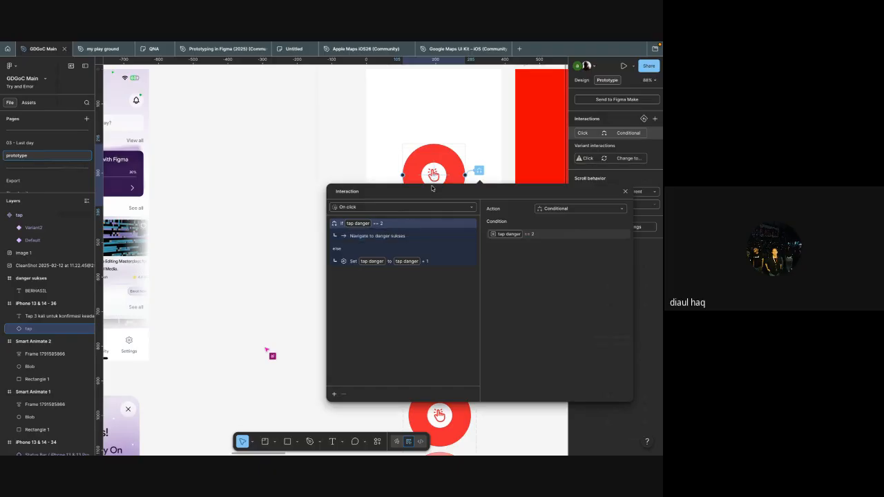
pyautogui.hscroll(3, 414, 147)
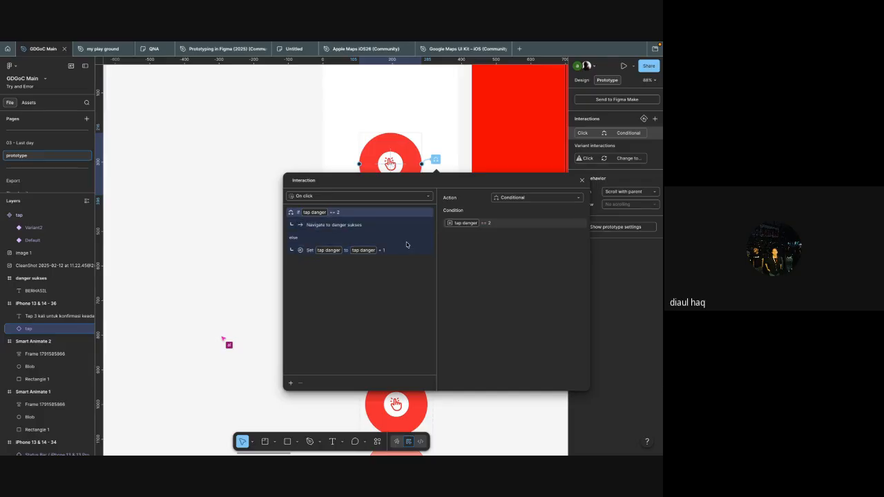
pyautogui.hscroll(2, 458, 140)
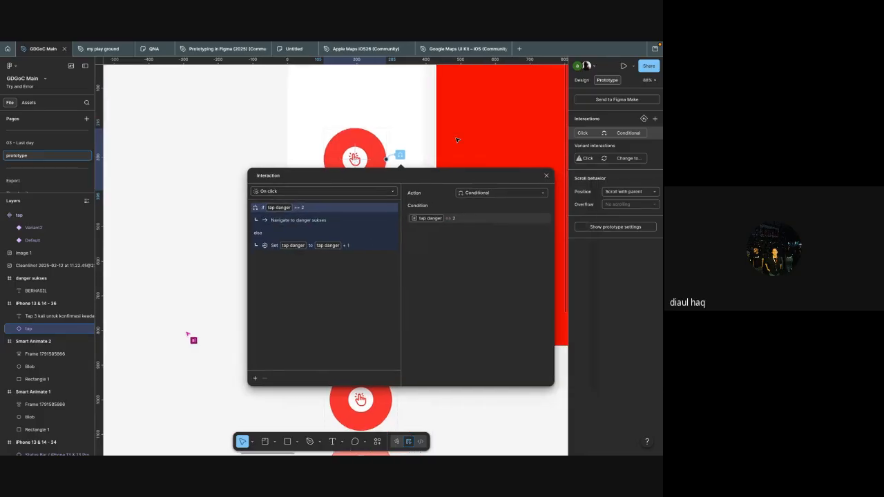
pyautogui.click(548, 175)
# Step: Examine the sequence of iPhone frames running from the Sehatin splash screen through Tarik Nafas to Buang
pyautogui.scroll(-3, 461, 185)
pyautogui.hscroll(5, 417, 335)
pyautogui.click(417, 335)
pyautogui.hscroll(3, 417, 335)
pyautogui.scroll(-2, 417, 334)
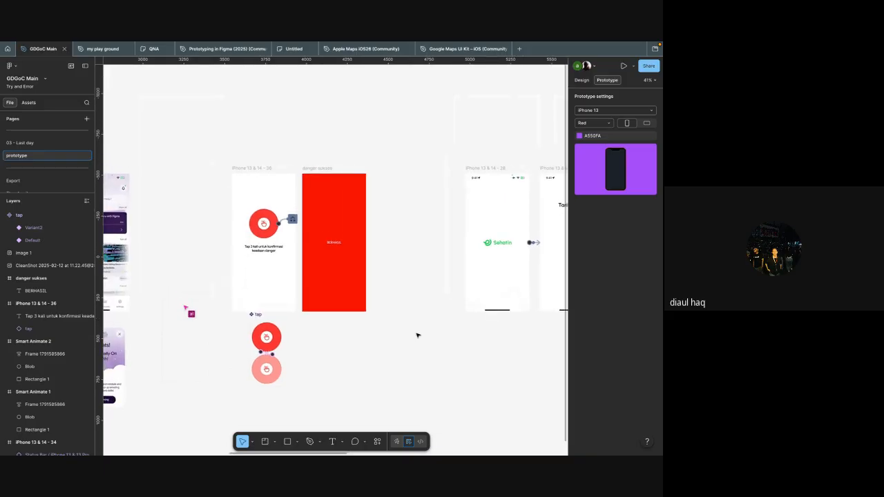
pyautogui.hscroll(5, 417, 335)
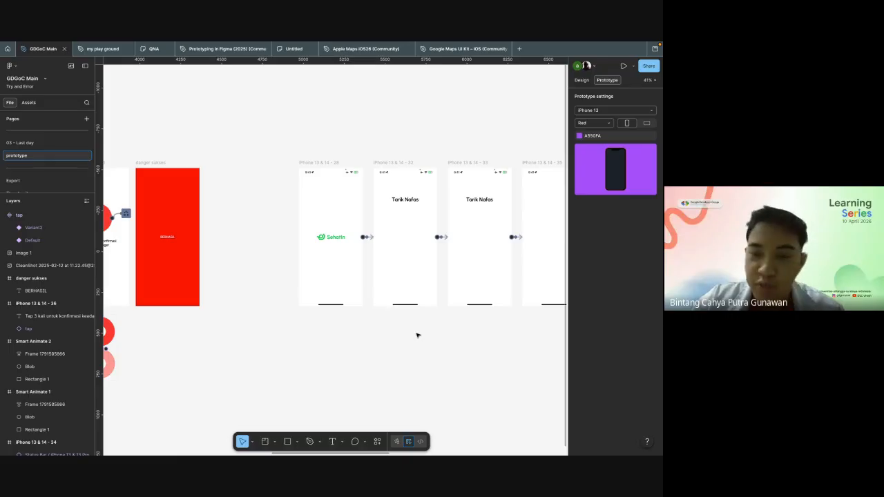
pyautogui.moveTo(508, 44)
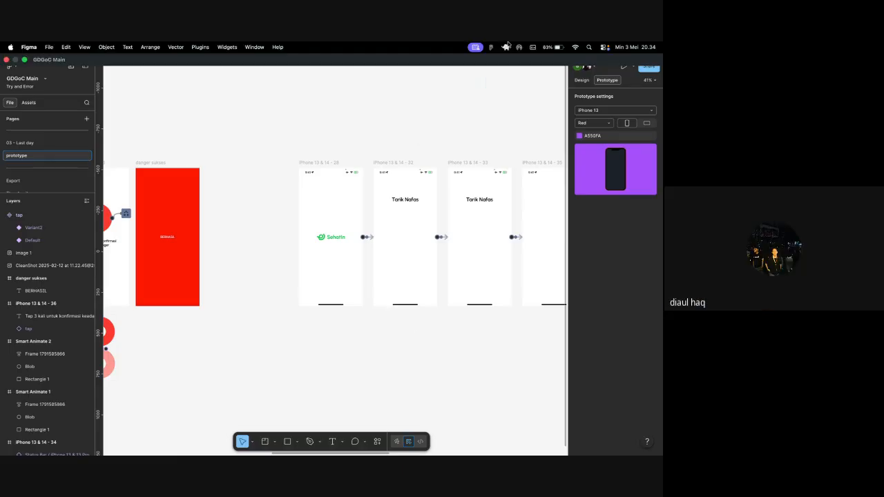
pyautogui.hscroll(5, 475, 110)
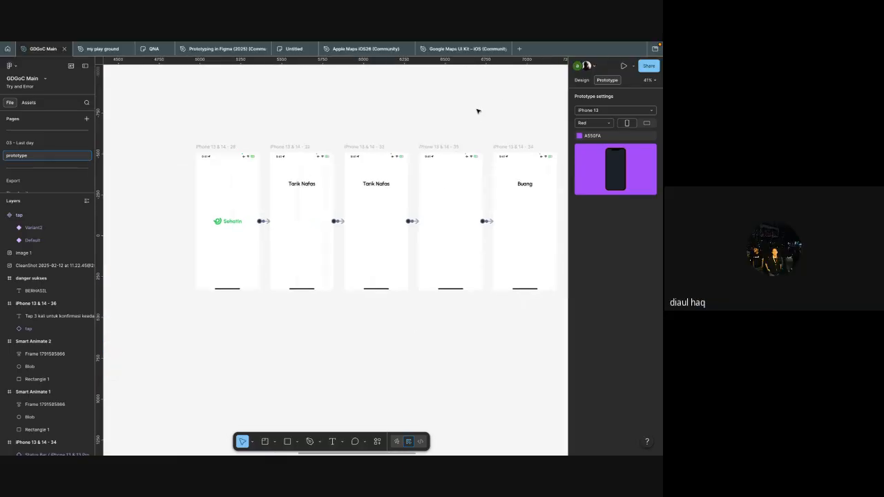
pyautogui.scroll(5, 477, 110)
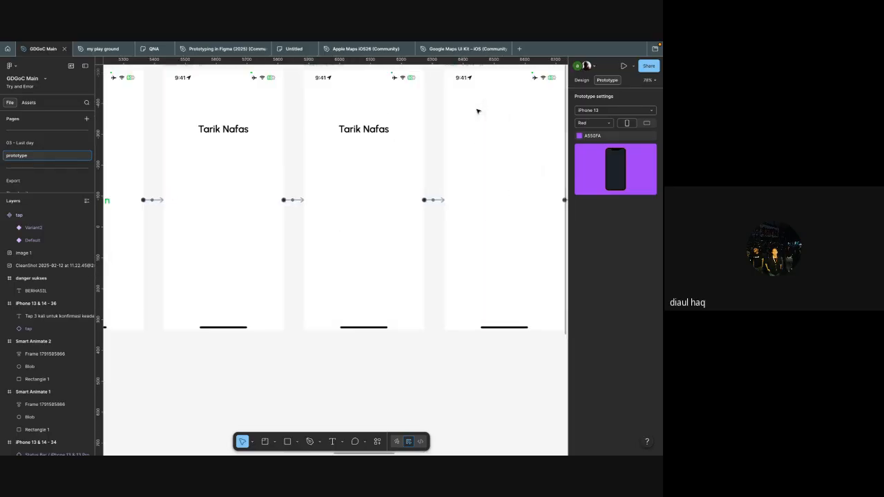
pyautogui.scroll(-3, 487, 155)
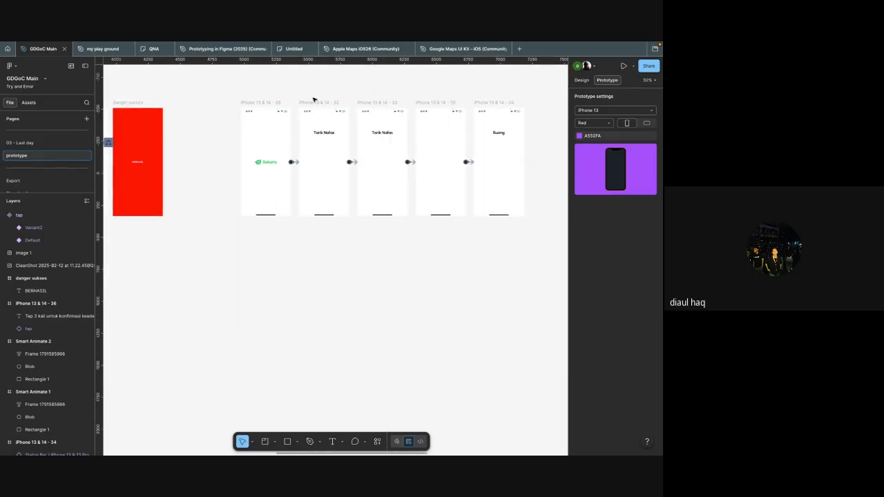
pyautogui.scroll(5, 327, 120)
pyautogui.scroll(-1, 328, 121)
pyautogui.hscroll(-1, 328, 121)
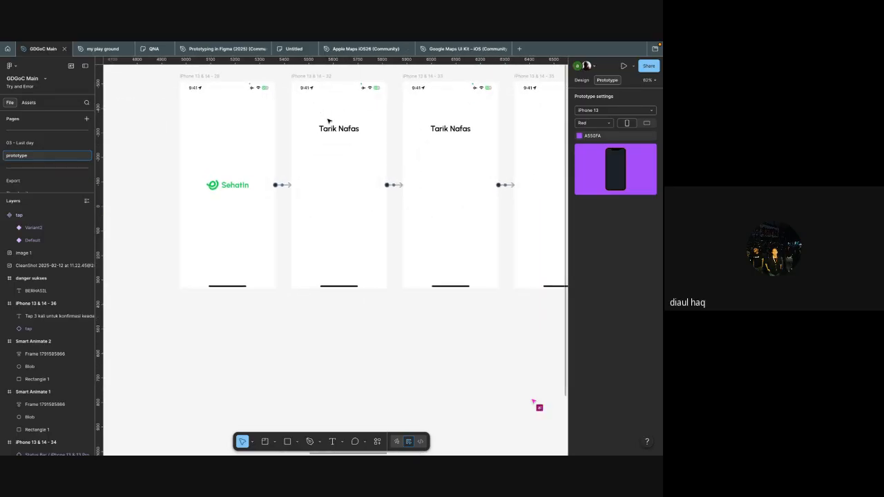
pyautogui.scroll(-1, 328, 121)
pyautogui.scroll(-3, 330, 150)
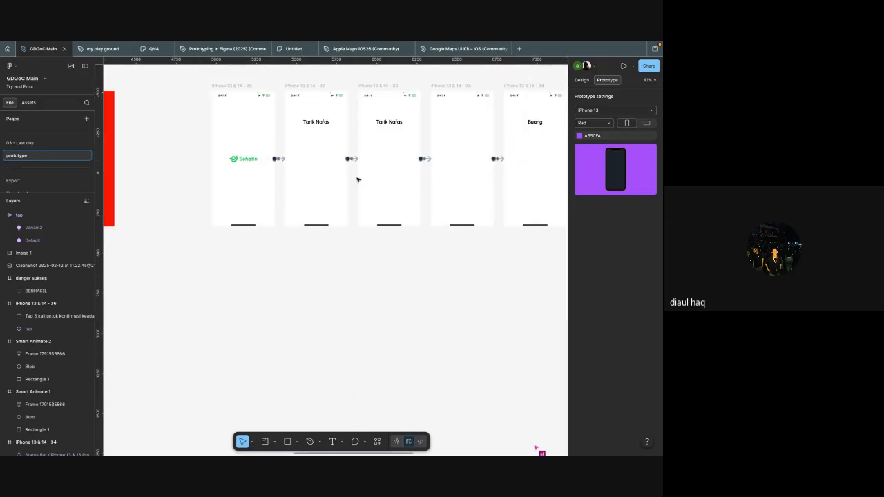
# Step: Add an ellipse on the canvas below the first Tarik Nafas frame and size it to 300 × 300
pyautogui.press('o')
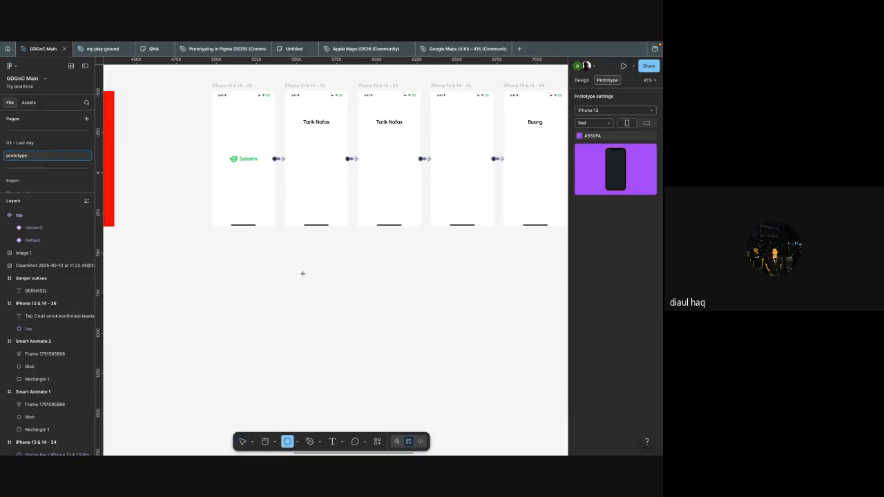
pyautogui.click(301, 276)
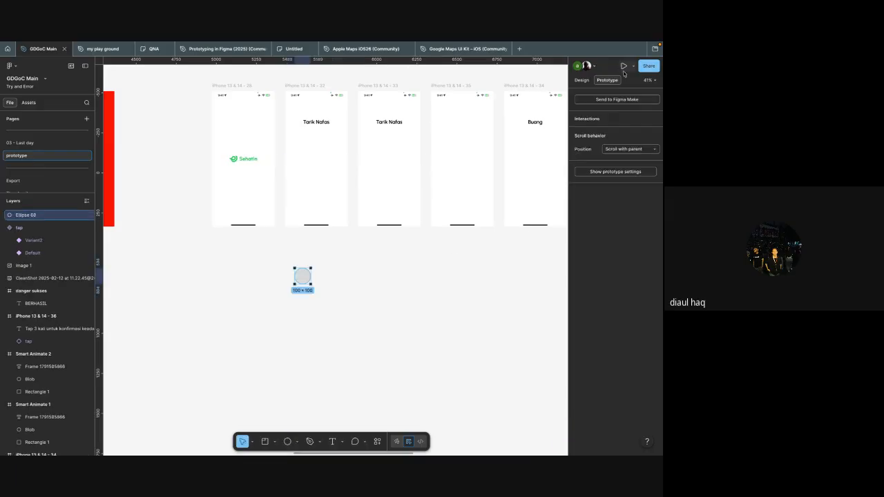
pyautogui.click(582, 81)
pyautogui.click(594, 214)
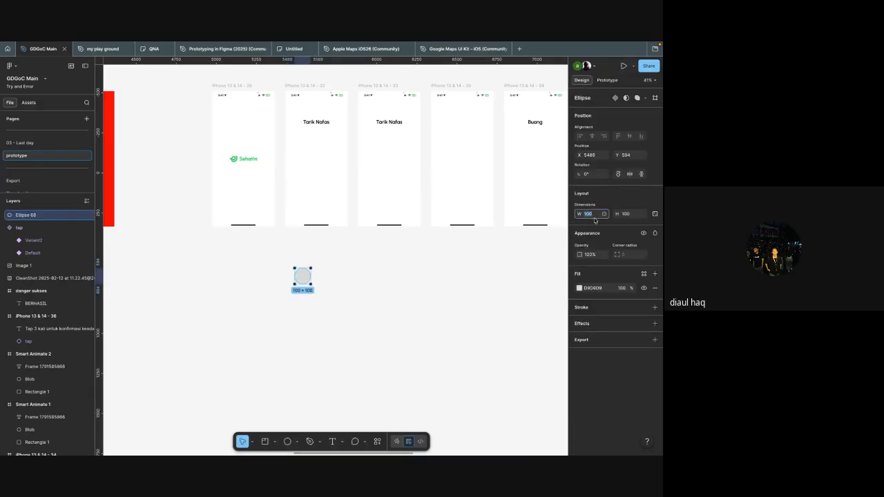
pyautogui.write('3')
pyautogui.press('Tab')
pyautogui.write('300')
pyautogui.press('Return')
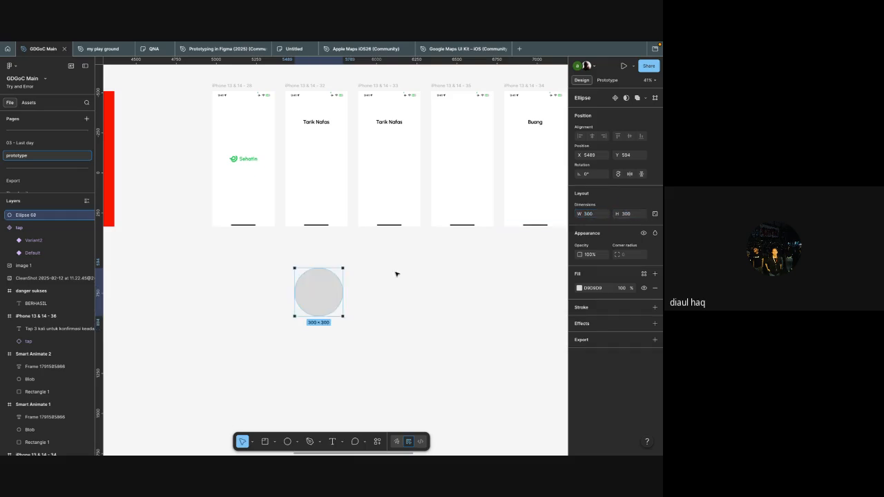
# Step: Enlarge the ellipse to 600 × 600
pyautogui.click(595, 217)
pyautogui.write('600')
pyautogui.click(631, 215)
pyautogui.write('600')
pyautogui.press('Return')
# Step: Move the ellipse into the iPhone 13 & 14 - 32 frame, horizontally centred at about X -105, Y 461, and deselect it
pyautogui.moveTo(339, 309); pyautogui.dragTo(313, 206)
pyautogui.scroll(5, 313, 205)
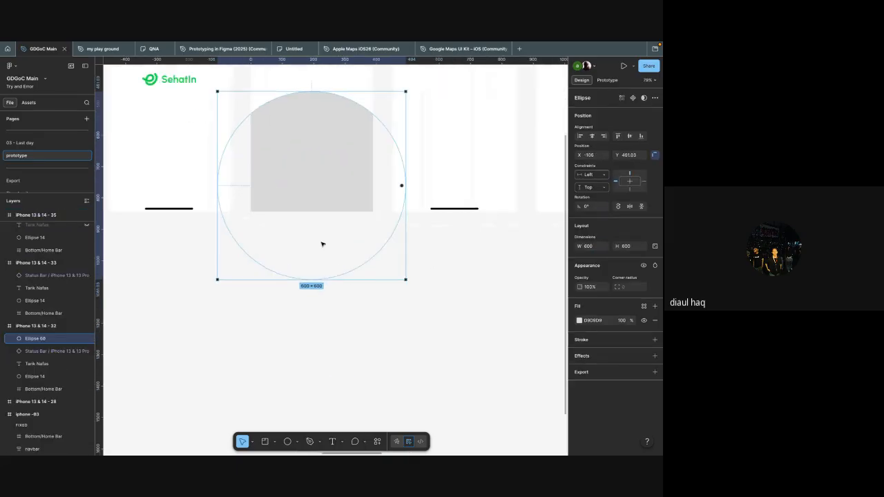
pyautogui.click(439, 284)
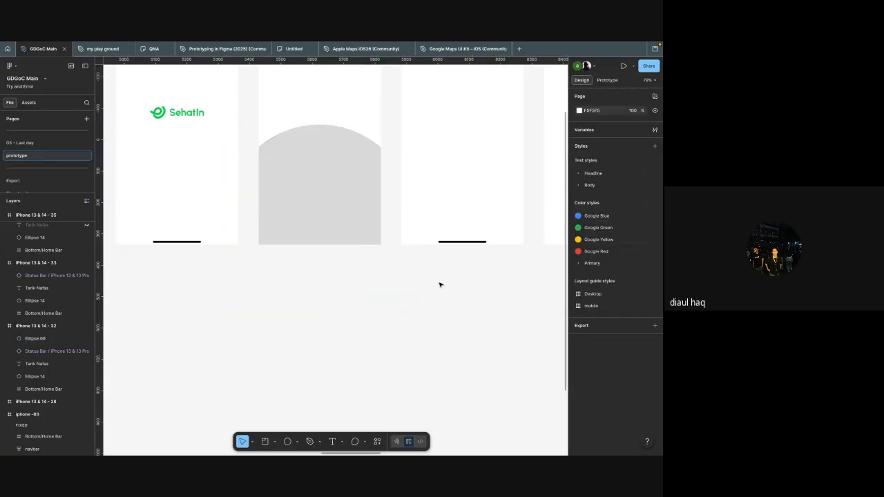
pyautogui.scroll(-4, 439, 283)
pyautogui.scroll(4, 401, 263)
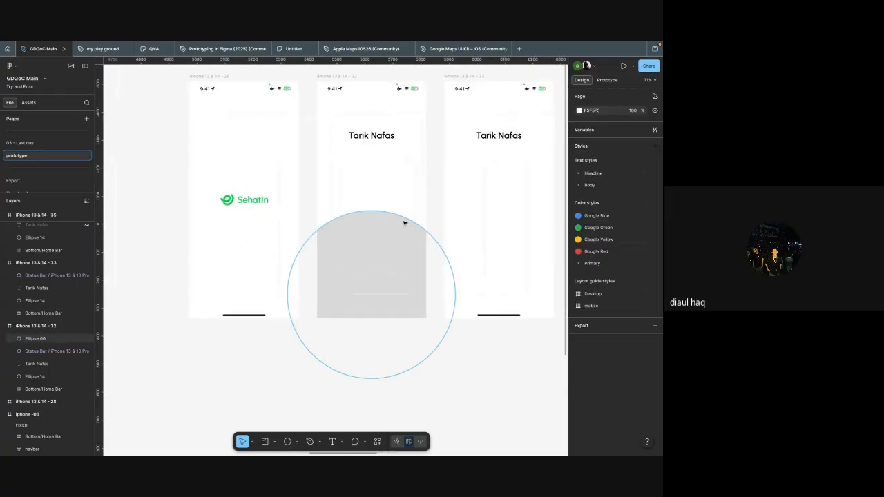
pyautogui.hscroll(5, 400, 223)
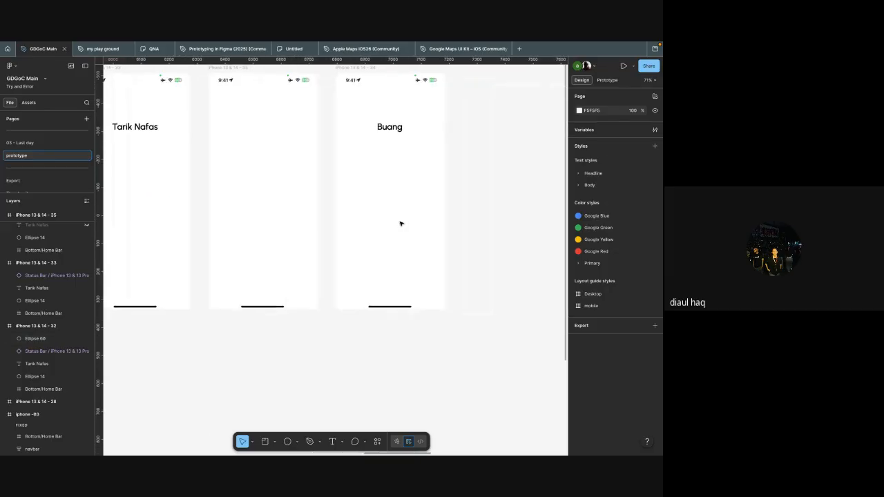
pyautogui.hscroll(-5, 401, 223)
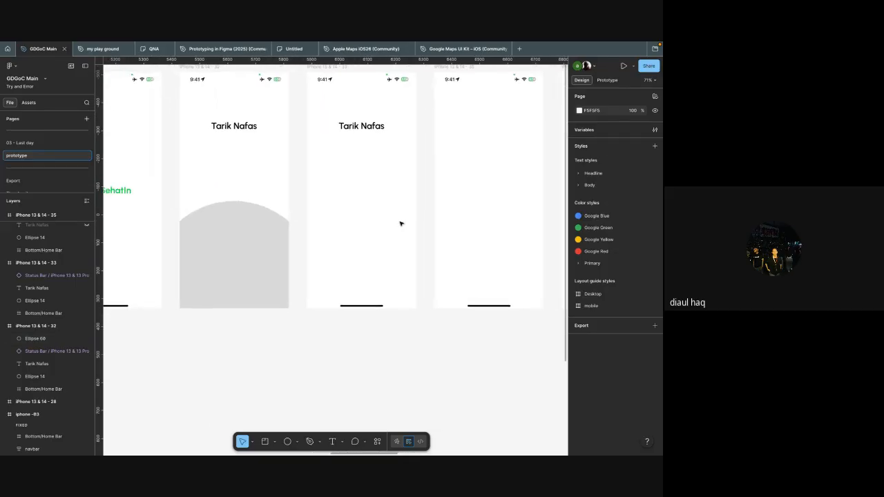
# Step: Add a 100 × 100 ellipse over the upper part of the large ellipse in the first Tarik Nafas frame
pyautogui.hscroll(-1, 272, 227)
pyautogui.scroll(-1, 271, 226)
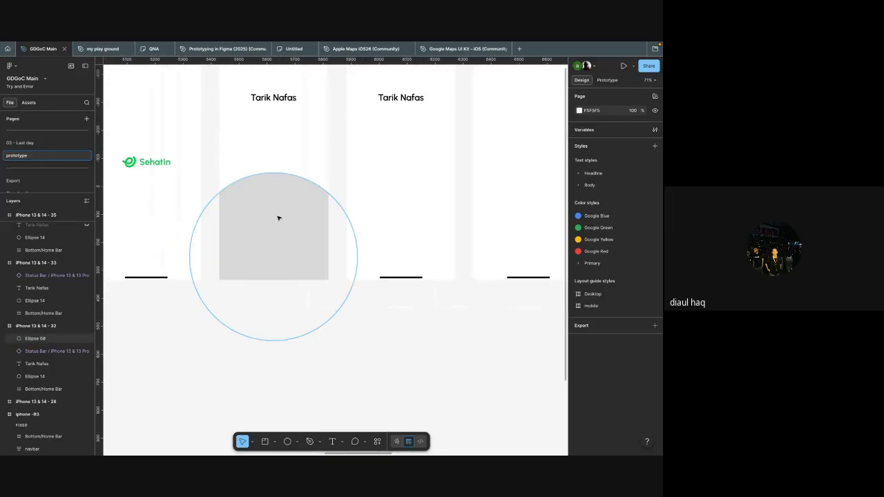
pyautogui.click(278, 218)
pyautogui.keyDown('ctrl'); pyautogui.scroll(5, 305, 182); pyautogui.keyUp('ctrl')
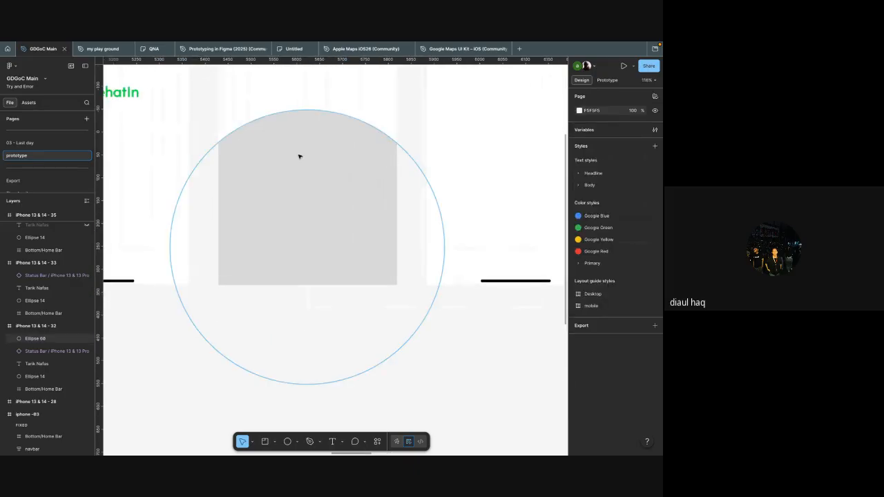
pyautogui.press('o')
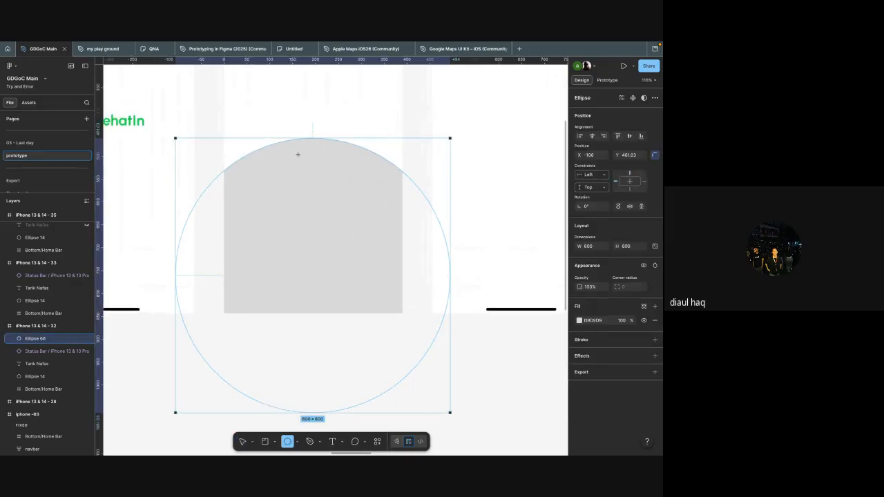
pyautogui.click(282, 180)
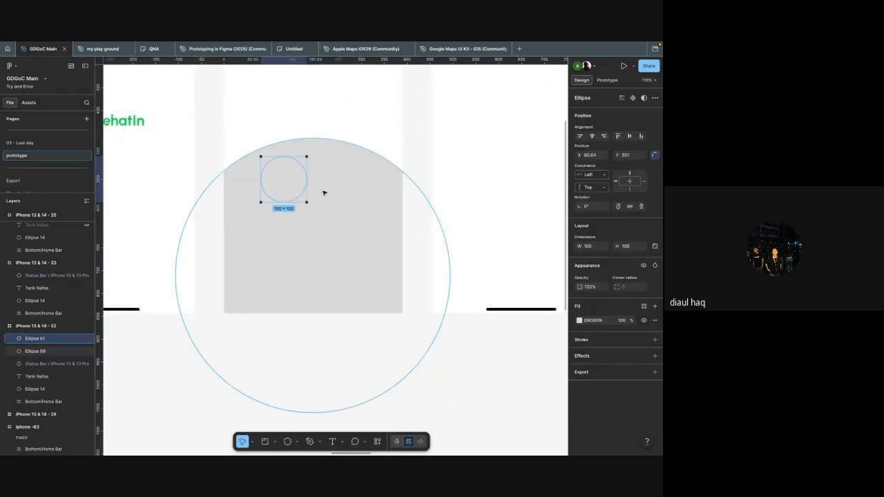
# Step: Give the small ellipse a white FFFFFF inside stroke with a weight of 6
pyautogui.click(603, 343)
pyautogui.click(592, 357)
pyautogui.write('ffffff')
pyautogui.press('Return')
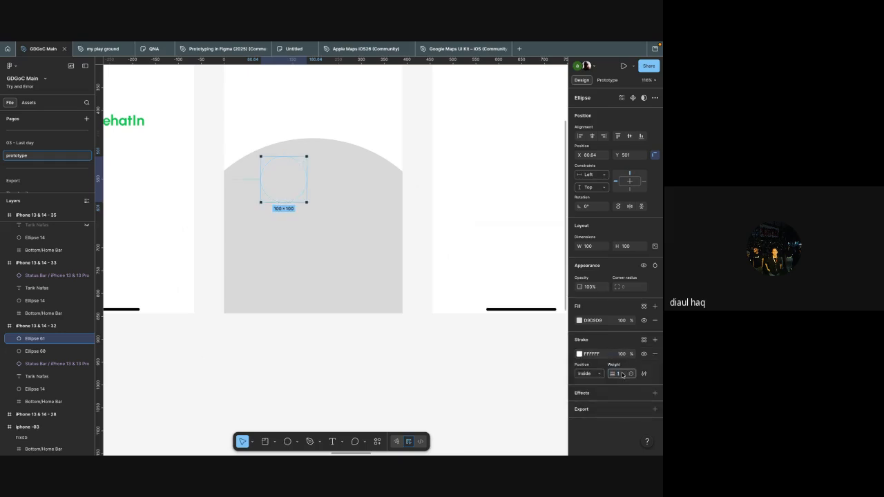
pyautogui.write('6')
pyautogui.press('Return')
# Step: Reposition the small ring as the left eye and duplicate it as the right eye at about X 238, Y 517
pyautogui.moveTo(288, 194)
pyautogui.mouseDown()
pyautogui.moveTo(268, 201)
pyautogui.moveTo(357, 182)
pyautogui.moveTo(312, 186)
pyautogui.mouseUp()
pyautogui.keyDown('shift'); pyautogui.click(276, 184); pyautogui.keyUp('shift')
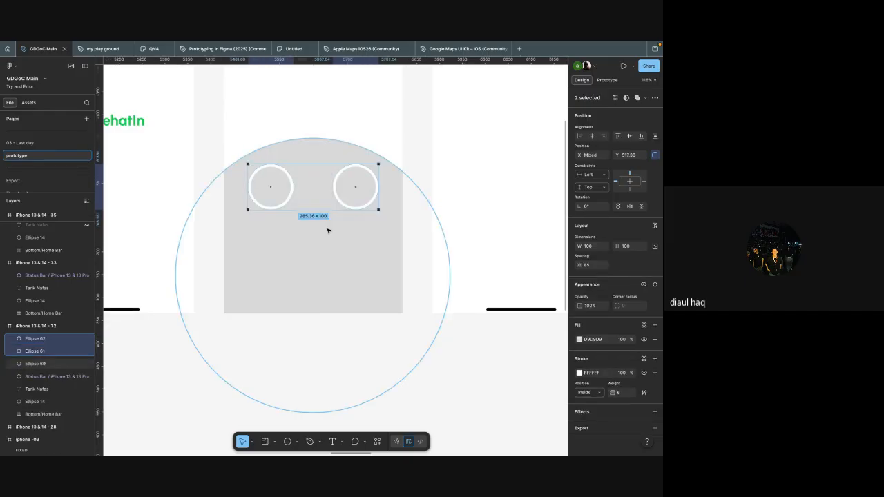
pyautogui.click(318, 207)
pyautogui.scroll(3, 319, 206)
# Step: Shape the right eye's ellipse into a lower half ring with a 180° start, -50% sweep and about 40% ratio
pyautogui.click(347, 180)
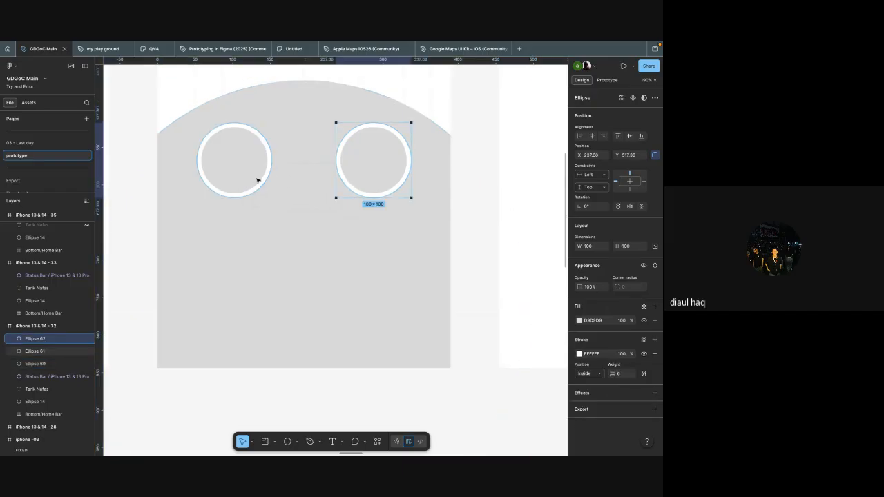
pyautogui.click(255, 179)
pyautogui.click(354, 189)
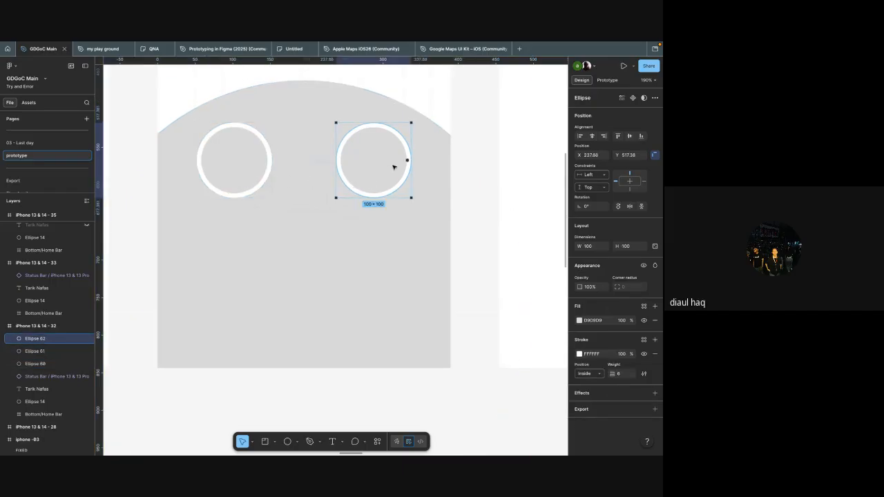
pyautogui.moveTo(407, 162); pyautogui.dragTo(335, 160)
pyautogui.press('super+z')
pyautogui.scroll(3, 391, 178)
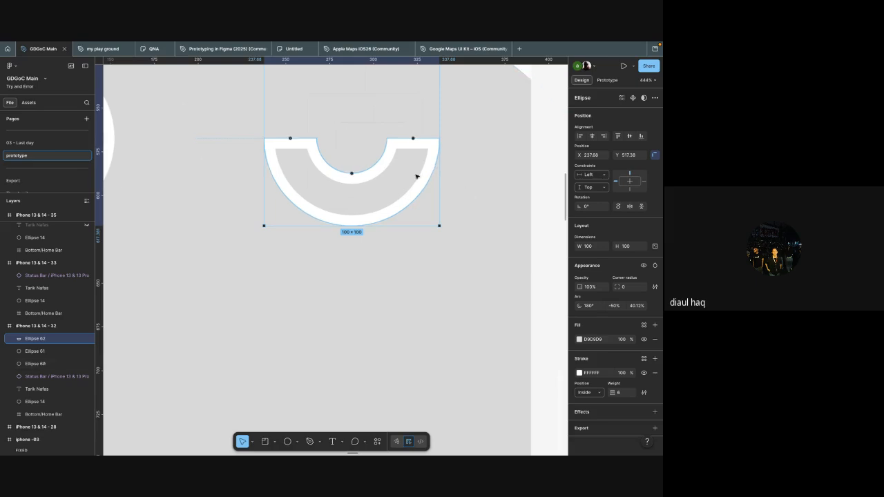
# Step: Edit the half ring's vector points, deleting the inner curve's points to leave only the open outer arc
pyautogui.scroll(-2, 460, 204)
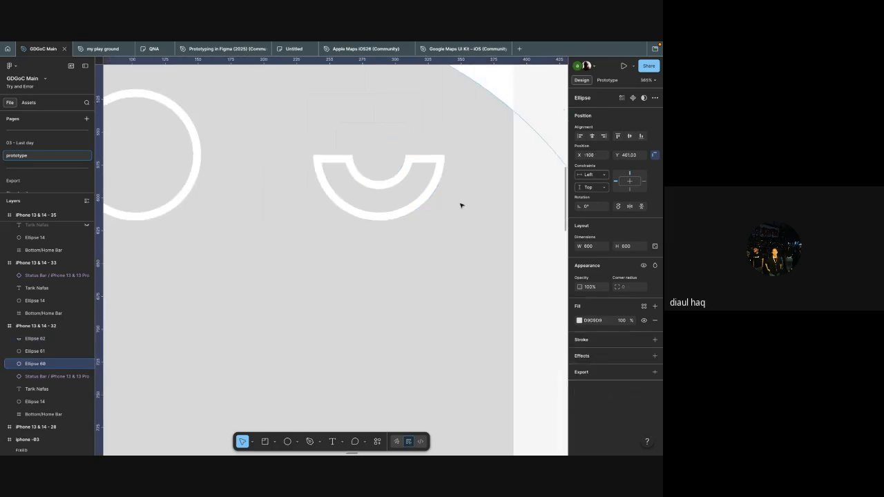
pyautogui.doubleClick(399, 179)
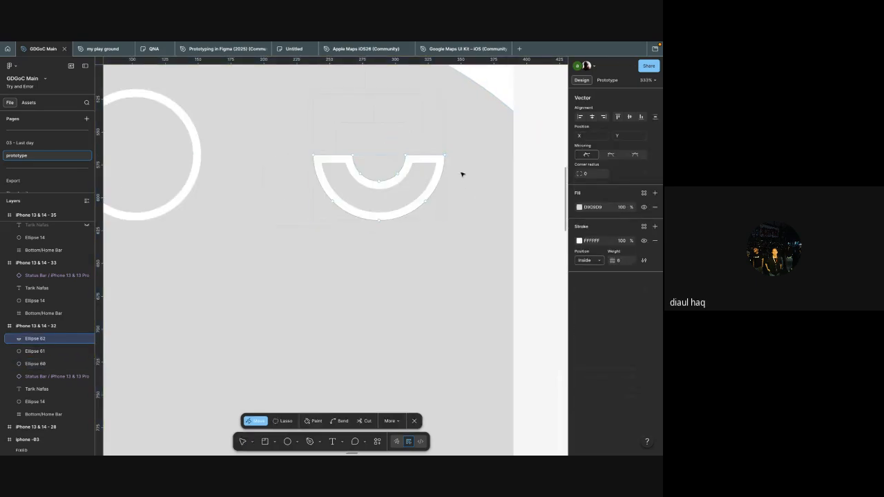
pyautogui.scroll(2, 446, 154)
pyautogui.click(386, 157)
pyautogui.press('Delete')
pyautogui.press('Delete')
pyautogui.press('Delete')
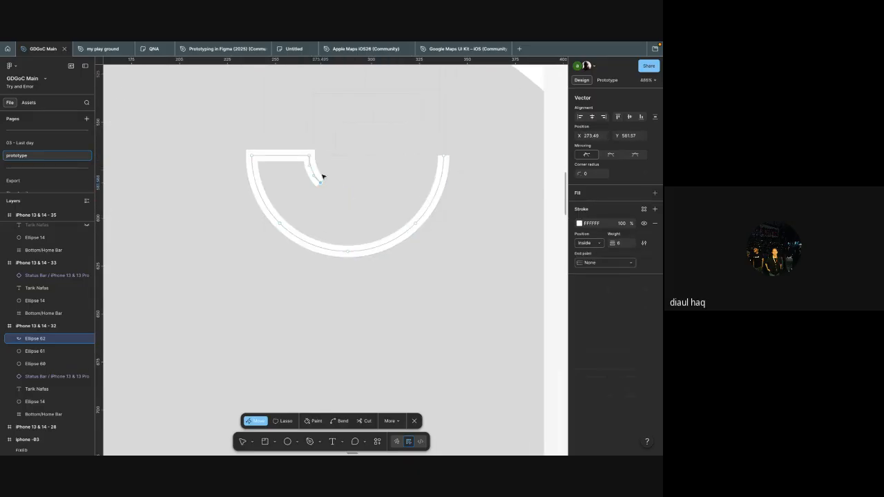
pyautogui.press('Delete')
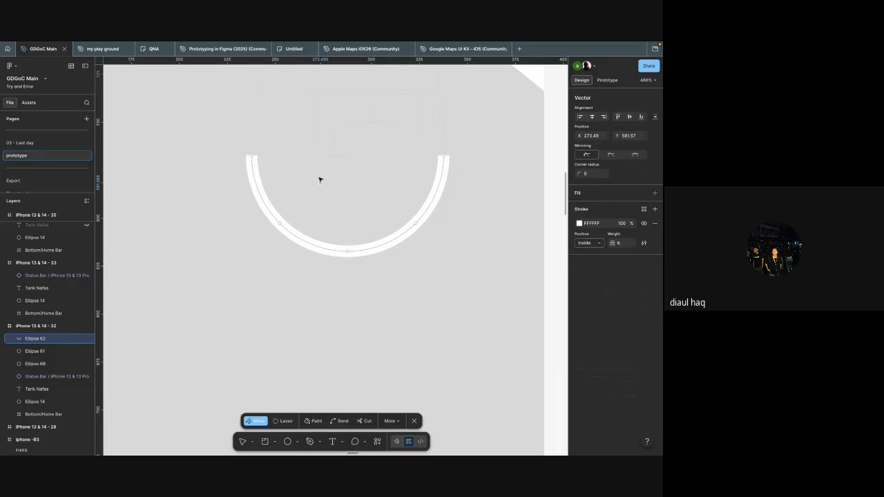
pyautogui.press('Delete')
pyautogui.scroll(-5, 383, 184)
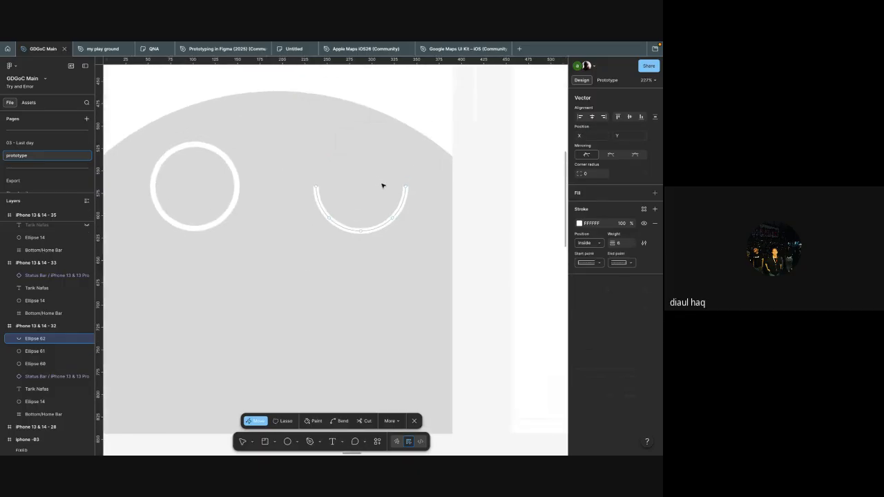
pyautogui.scroll(-3, 298, 201)
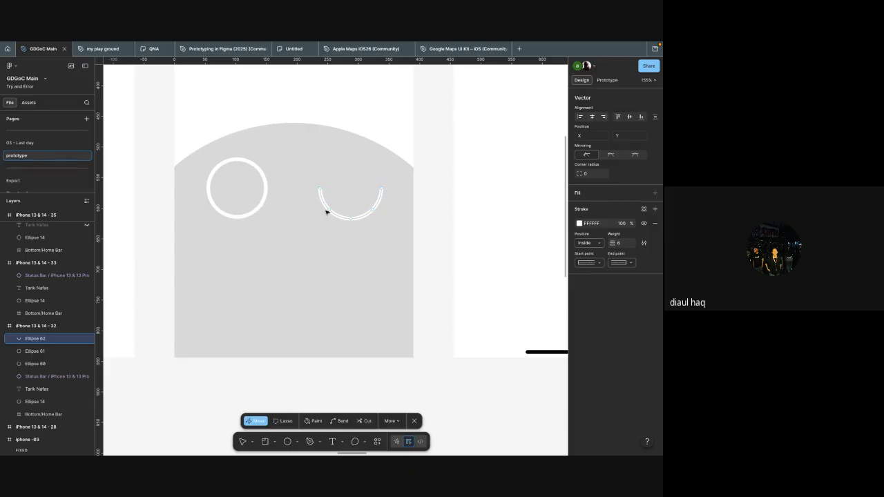
pyautogui.press('Escape')
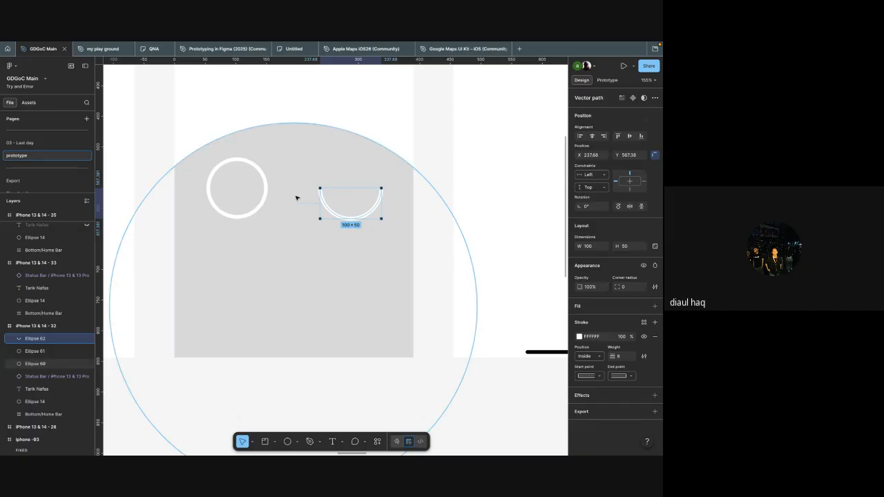
# Step: Replace the left eye's ring with a copy of the arc at X 55.5, and place another copy as the mouth at about X 145, Y 702
pyautogui.click(264, 199)
pyautogui.press('Delete')
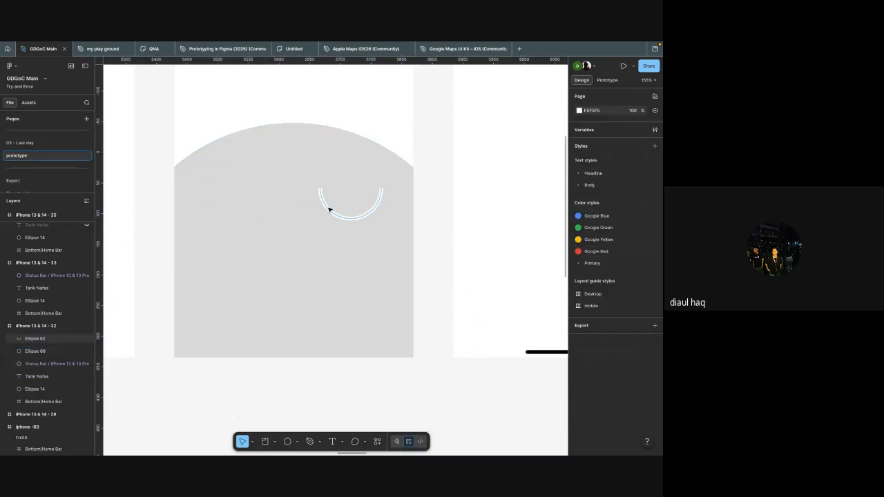
pyautogui.click(330, 210)
pyautogui.moveTo(331, 210); pyautogui.dragTo(220, 211)
pyautogui.click(266, 218)
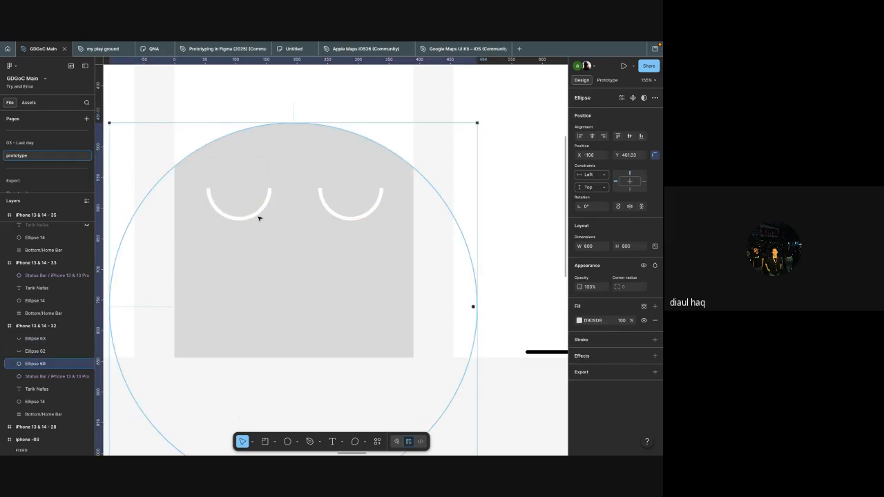
pyautogui.click(254, 217)
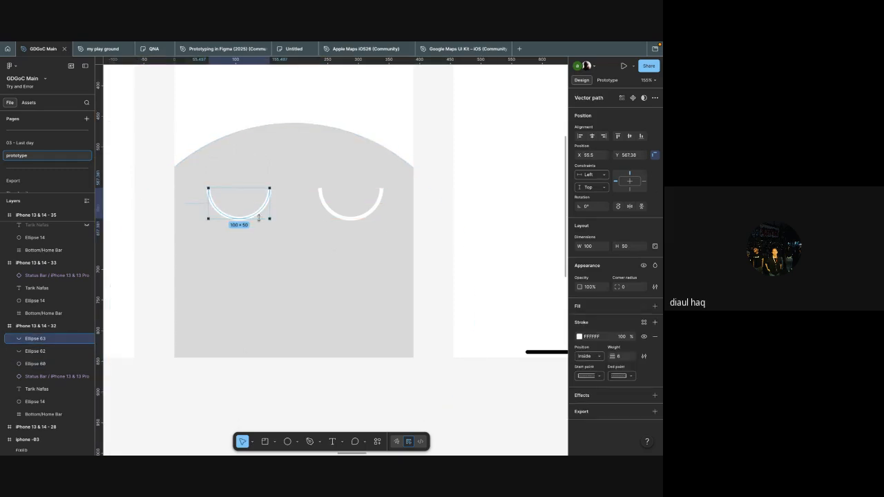
pyautogui.scroll(-5, 289, 219)
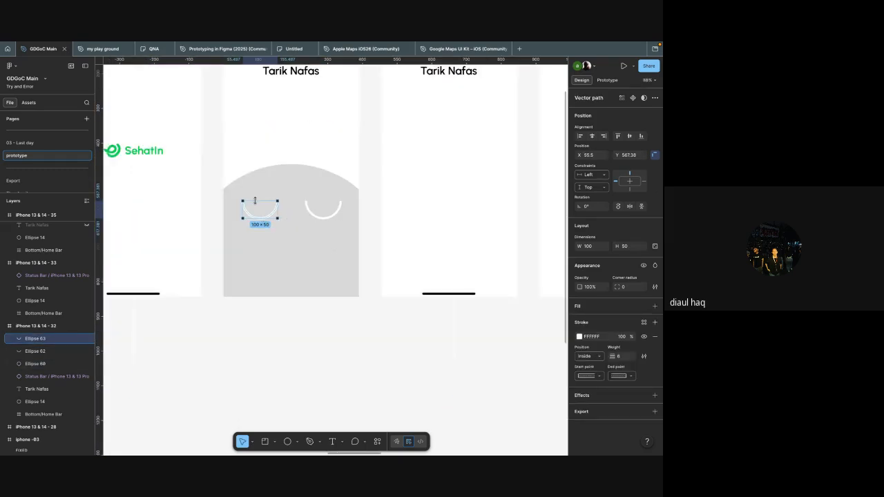
pyautogui.moveTo(268, 216); pyautogui.dragTo(301, 265)
# Step: Fill the 600 × 600 ellipse with the sampled green 00C950
pyautogui.click(320, 274)
pyautogui.scroll(3, 320, 273)
pyautogui.scroll(-3, 319, 255)
pyautogui.hscroll(-1, 319, 256)
pyautogui.press('i')
pyautogui.scroll(10, 322, 253)
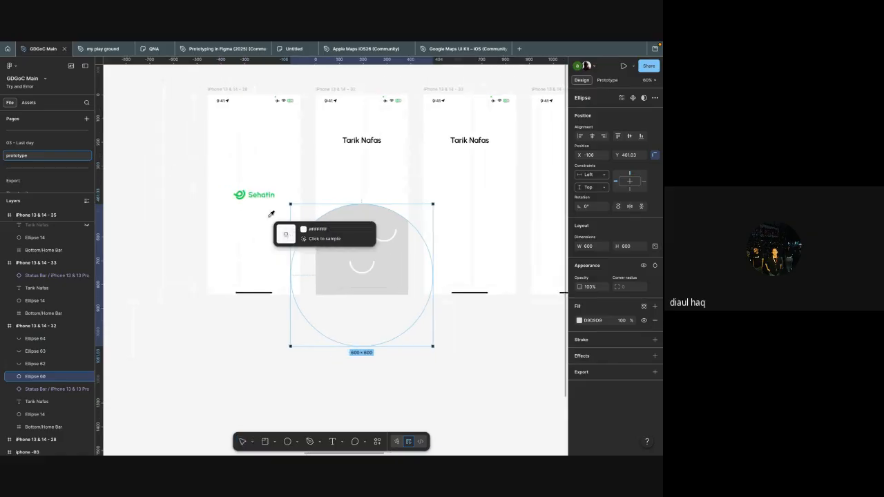
pyautogui.hscroll(-2, 200, 165)
pyautogui.click(164, 130)
pyautogui.click(259, 218)
# Step: Set the stroke start and end points of both eye arcs and the mouth arc to Round
pyautogui.scroll(-3, 258, 218)
pyautogui.hscroll(5, 258, 218)
pyautogui.scroll(-4, 255, 225)
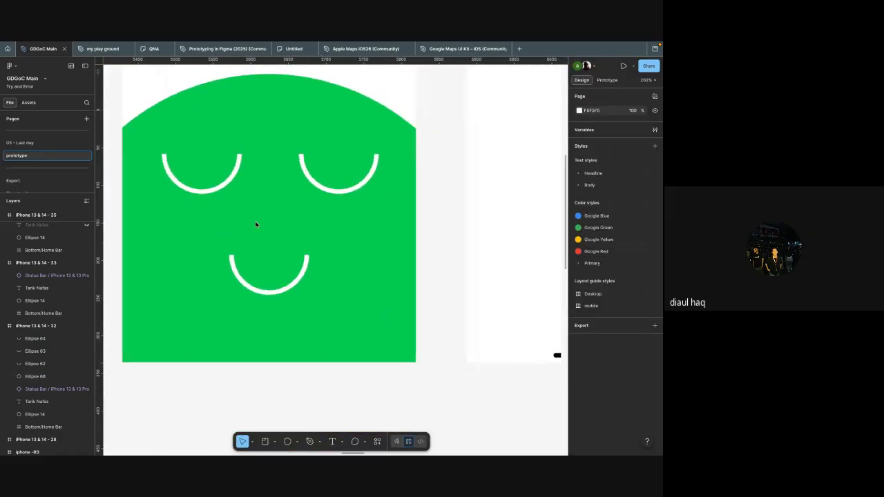
pyautogui.click(306, 202)
pyautogui.keyDown('shift'); pyautogui.click(224, 201); pyautogui.keyUp('shift')
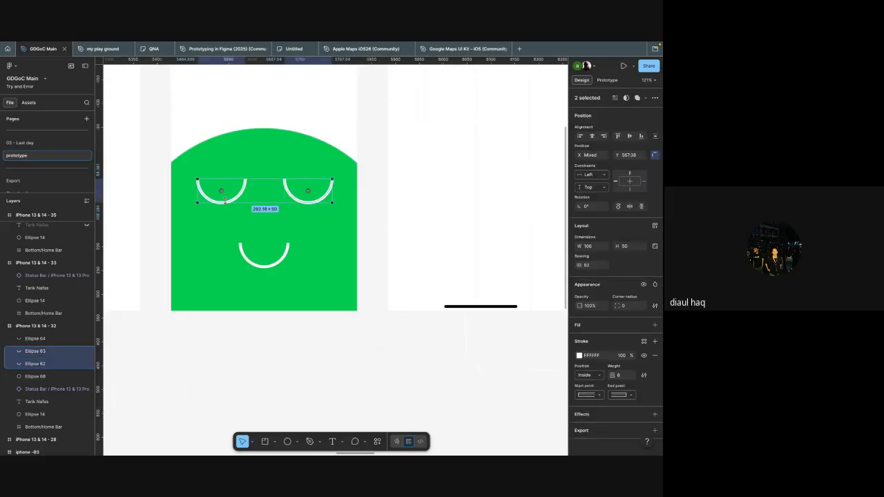
pyautogui.keyDown('shift'); pyautogui.click(254, 263); pyautogui.keyUp('shift')
pyautogui.scroll(5, 269, 259)
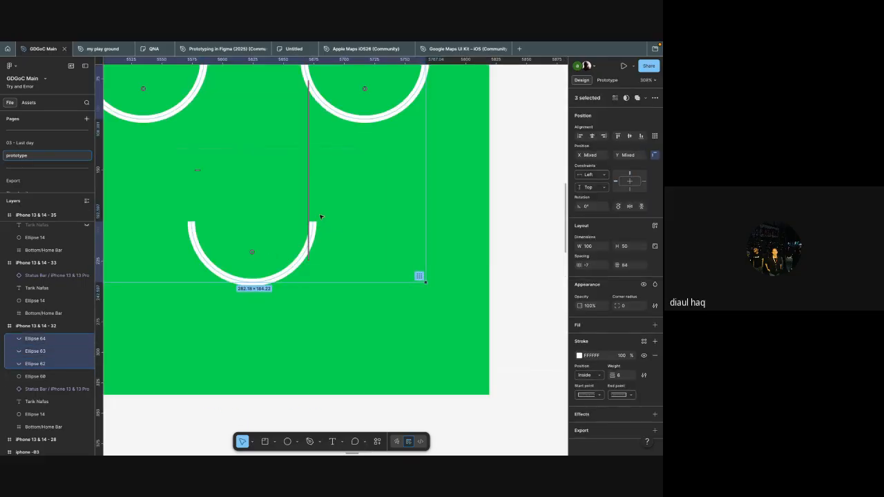
pyautogui.scroll(3, 313, 225)
pyautogui.hscroll(-2, 313, 224)
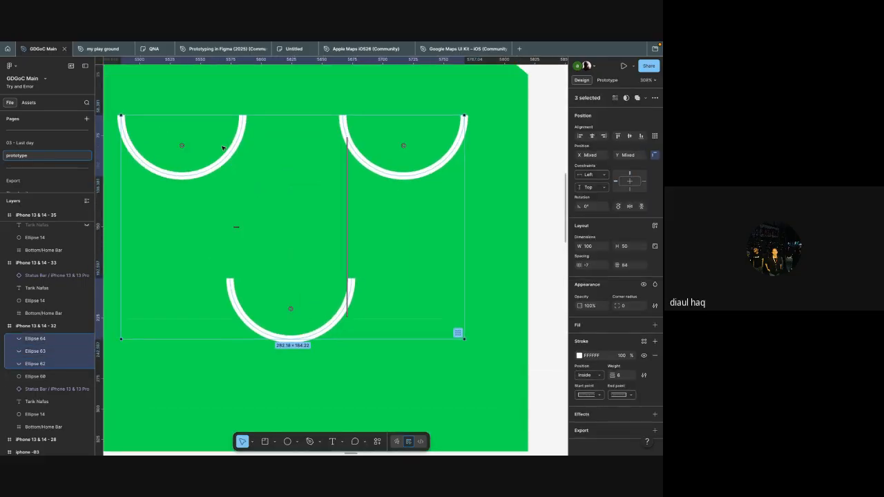
pyautogui.scroll(-1, 645, 397)
pyautogui.click(618, 392)
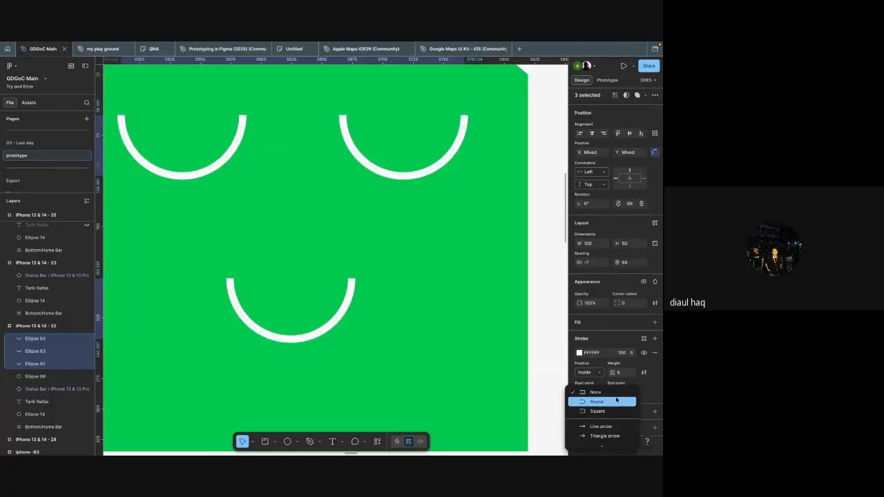
pyautogui.click(616, 401)
pyautogui.click(598, 394)
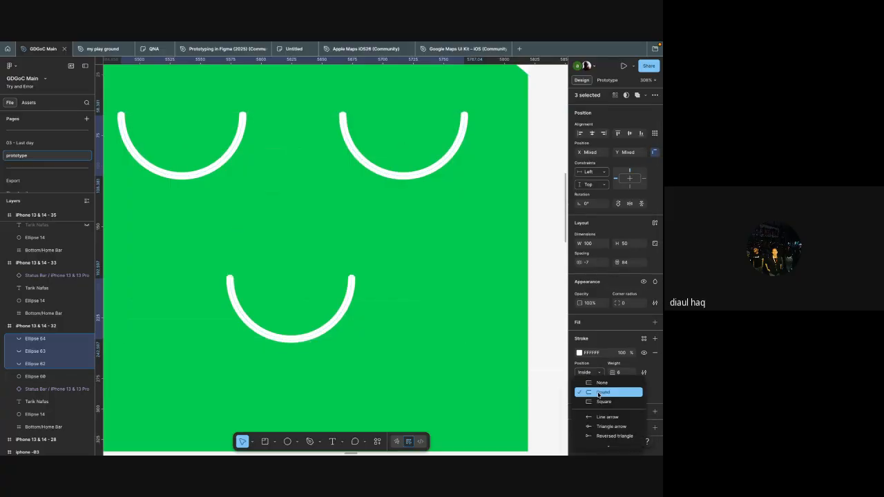
pyautogui.click(599, 393)
pyautogui.click(511, 357)
# Step: Group the green ellipse with the two eye arcs and the mouth arc
pyautogui.scroll(-5, 511, 357)
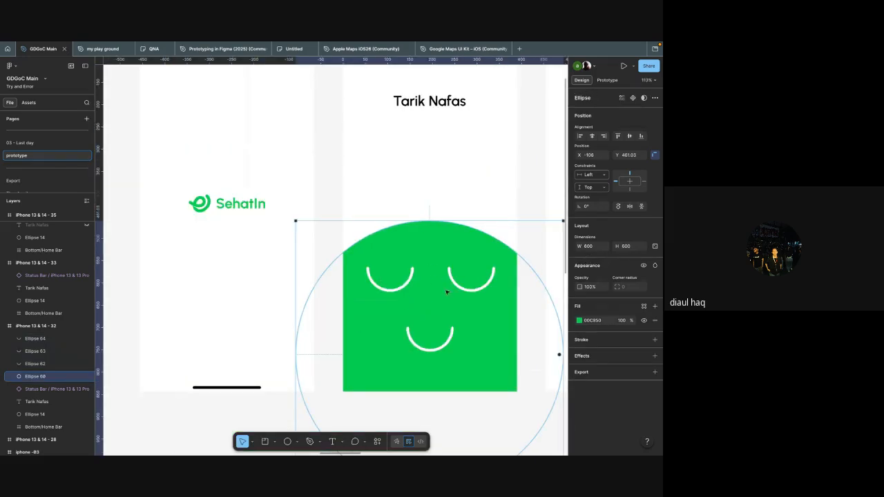
pyautogui.click(42, 338)
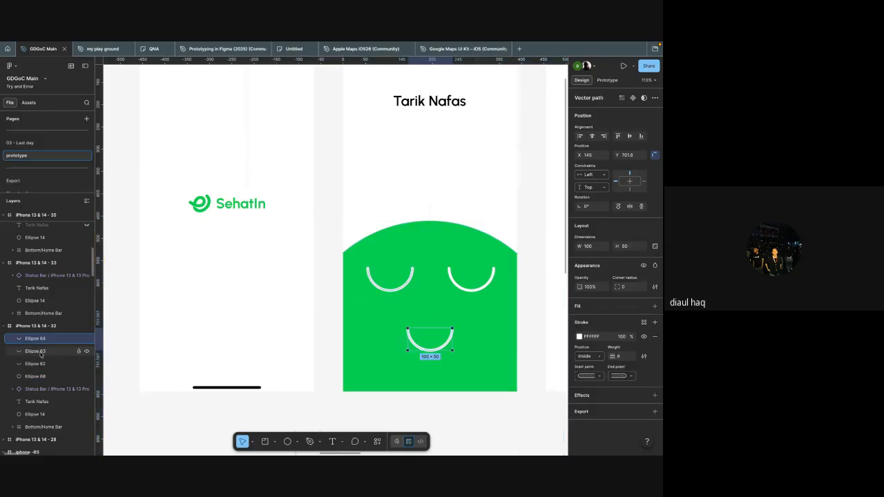
pyautogui.keyDown('shift'); pyautogui.click(41, 351); pyautogui.keyUp('shift')
pyautogui.keyDown('shift'); pyautogui.click(41, 363); pyautogui.keyUp('shift')
pyautogui.keyDown('shift'); pyautogui.click(42, 376); pyautogui.keyUp('shift')
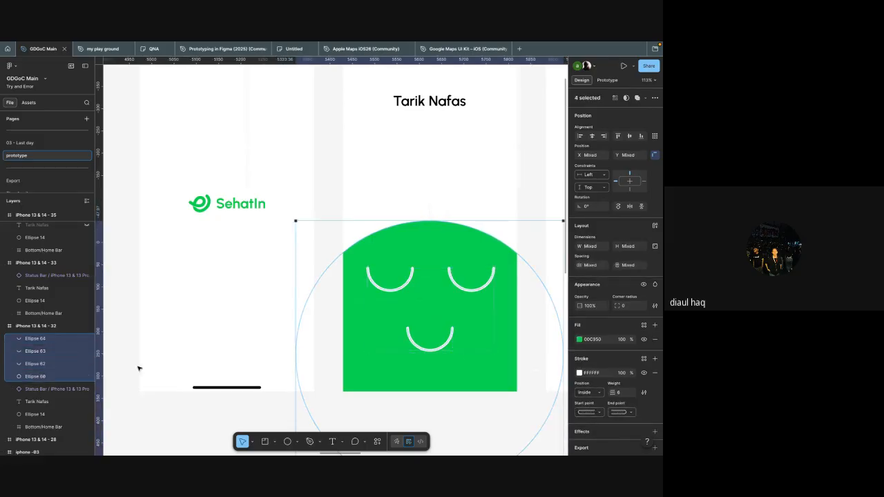
pyautogui.hotkey('ctrl', 'g')
# Step: Try shifting the grouped face within the first Tarik Nafas frame
pyautogui.scroll(1, 385, 332)
pyautogui.hscroll(1, 385, 331)
pyautogui.scroll(-3, 385, 332)
pyautogui.moveTo(442, 315); pyautogui.dragTo(432, 254)
pyautogui.moveTo(424, 270); pyautogui.dragTo(450, 310)
pyautogui.hscroll(4, 449, 310)
pyautogui.scroll(1, 426, 282)
pyautogui.hscroll(-1, 426, 282)
pyautogui.scroll(-3, 425, 282)
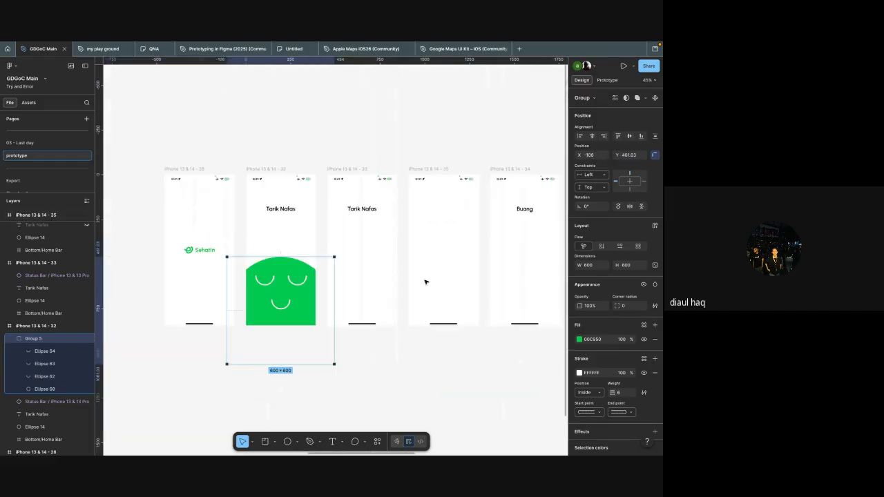
# Step: Paste the face group into the iPhone 13 & 14 - 33, 35 and 34 frames together, then deselect
pyautogui.click(373, 270)
pyautogui.scroll(-1, 373, 270)
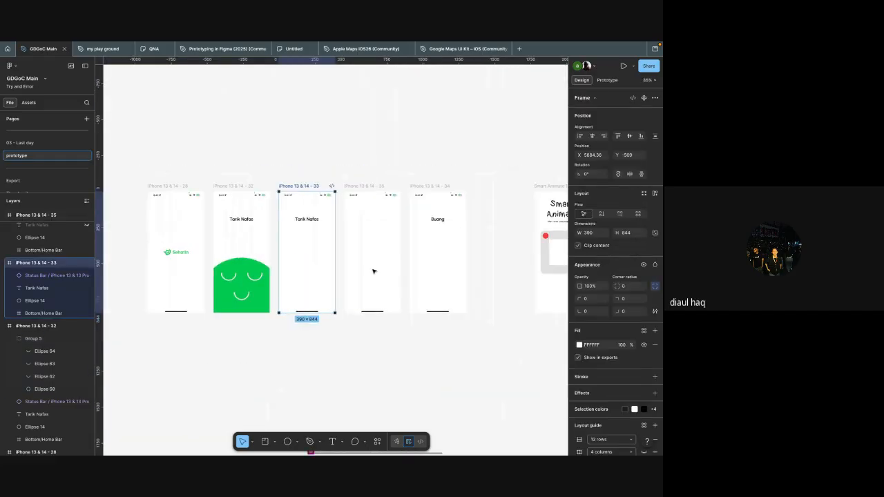
pyautogui.keyDown('shift'); pyautogui.click(372, 271); pyautogui.keyUp('shift')
pyautogui.keyDown('shift'); pyautogui.click(438, 270); pyautogui.keyUp('shift')
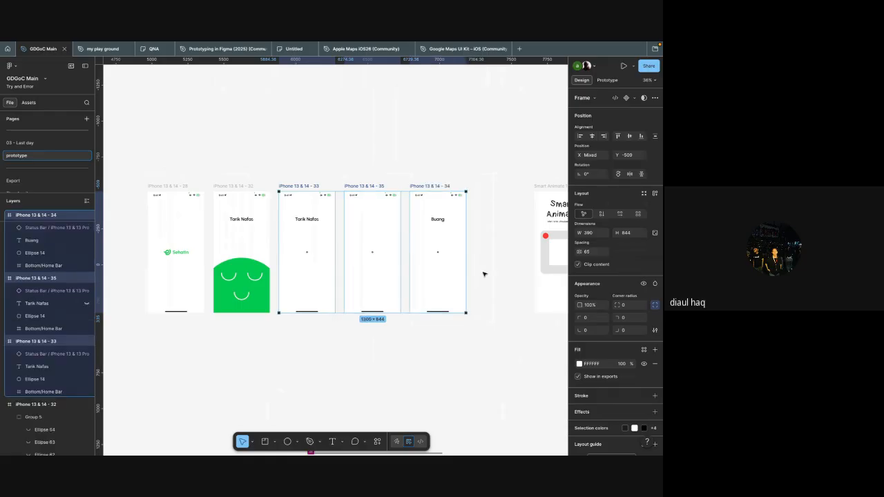
pyautogui.hotkey('ctrl', 'v')
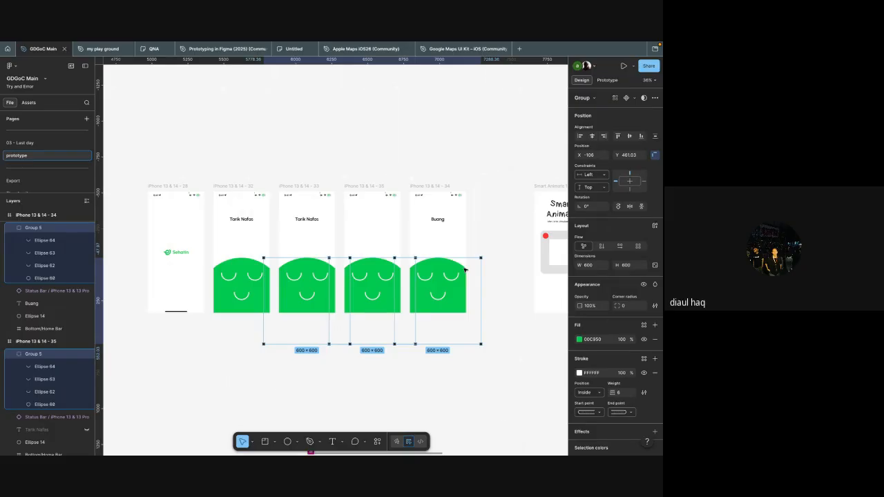
pyautogui.click(498, 353)
# Step: Lower the face group in the iPhone 13 & 14 - 32 frame to Y 749.03, leaving only the head's top curve inside the frame
pyautogui.hscroll(-2, 497, 353)
pyautogui.scroll(3, 406, 265)
pyautogui.click(321, 248)
pyautogui.scroll(3, 321, 248)
pyautogui.scroll(3, 321, 249)
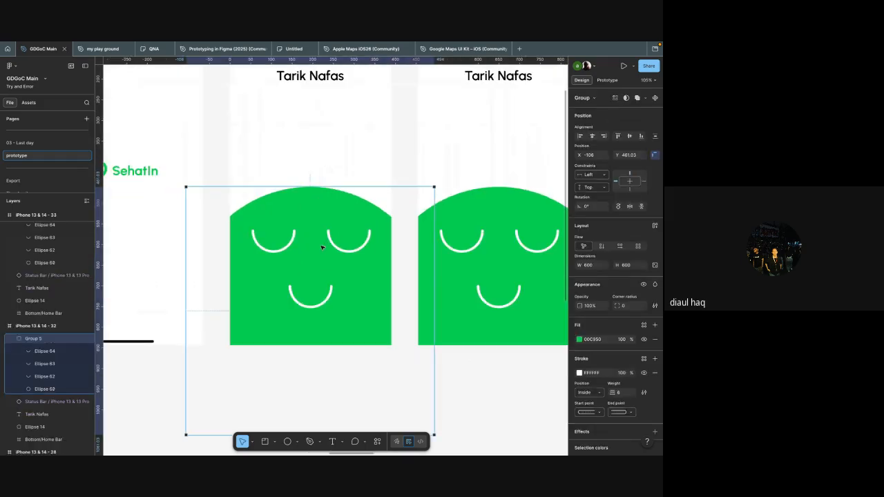
pyautogui.hotkey('shift', 'Down')
pyautogui.hotkey('shift', 'Down')
pyautogui.hotkey('shift', 'Down')
pyautogui.hotkey('shift', 'Down')
pyautogui.hotkey('shift', 'Down')
pyautogui.hotkey('shift', 'Down')
pyautogui.hotkey('shift', 'Down')
pyautogui.hotkey('shift', 'Down')
pyautogui.hotkey('shift', 'Down')
pyautogui.hotkey('shift', 'Down')
pyautogui.hotkey('shift', 'Down')
pyautogui.hotkey('shift', 'Down')
pyautogui.hotkey('shift', 'Down')
pyautogui.hotkey('shift', 'Down')
pyautogui.hotkey('shift', 'Down')
pyautogui.hotkey('shift', 'Down')
pyautogui.hotkey('shift', 'Down')
pyautogui.hotkey('shift', 'Down')
pyautogui.hotkey('shift', 'Down')
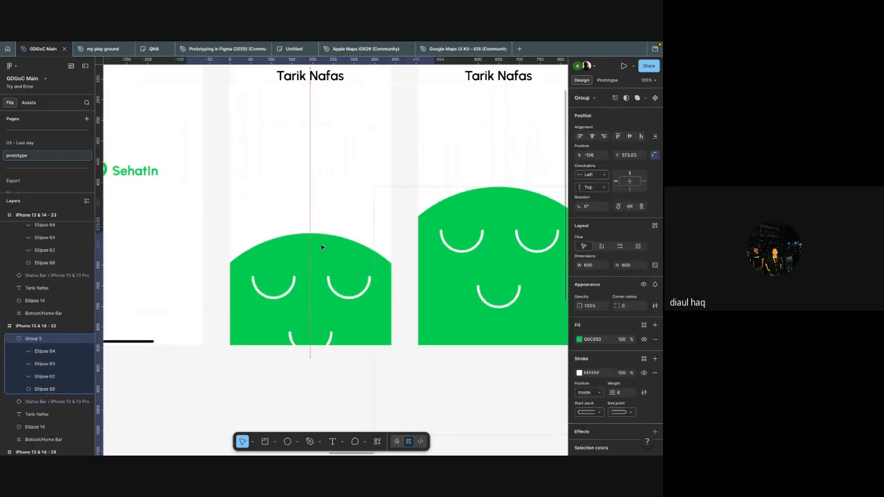
pyautogui.hotkey('shift', 'Down')
pyautogui.hotkey('shift', 'Down')
pyautogui.hotkey('shift', 'Down')
pyautogui.hotkey('shift', 'Down')
pyautogui.hotkey('shift', 'Down')
pyautogui.hotkey('shift', 'Down')
pyautogui.hotkey('shift', 'Down')
pyautogui.hotkey('shift', 'Down')
pyautogui.hotkey('shift', 'Down')
pyautogui.hotkey('shift', 'Down')
pyautogui.hotkey('shift', 'Down')
pyautogui.hotkey('shift', 'Down')
pyautogui.hotkey('shift', 'Down')
pyautogui.hotkey('shift', 'Down')
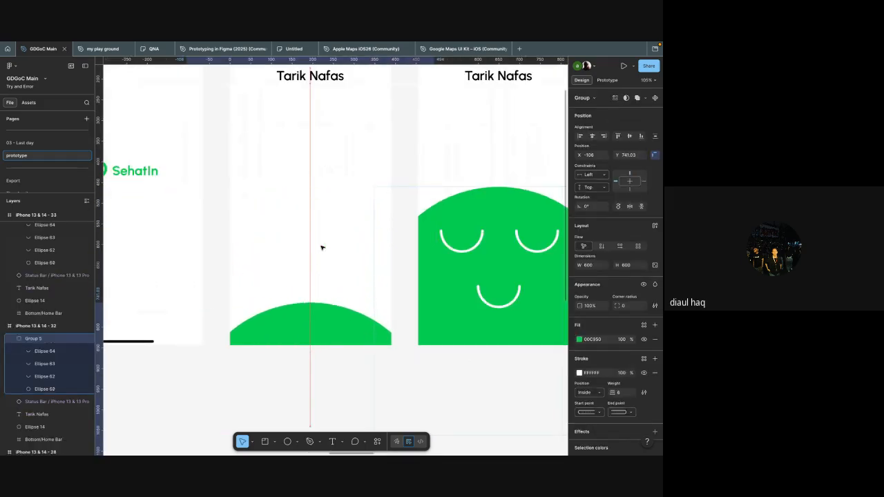
# Step: Replace the smile arc in the iPhone 13 & 14 - 35 frame's face with a 100 × 100 circle below the eyes
pyautogui.click(475, 263)
pyautogui.hscroll(2, 475, 262)
pyautogui.scroll(-1, 475, 262)
pyautogui.hscroll(3, 434, 244)
pyautogui.scroll(-1, 433, 244)
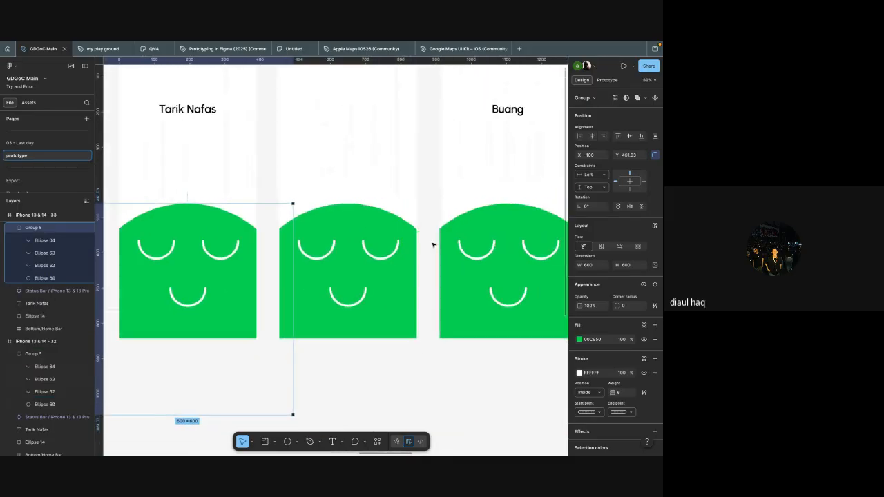
pyautogui.click(360, 299)
pyautogui.scroll(4, 360, 298)
pyautogui.press('Delete')
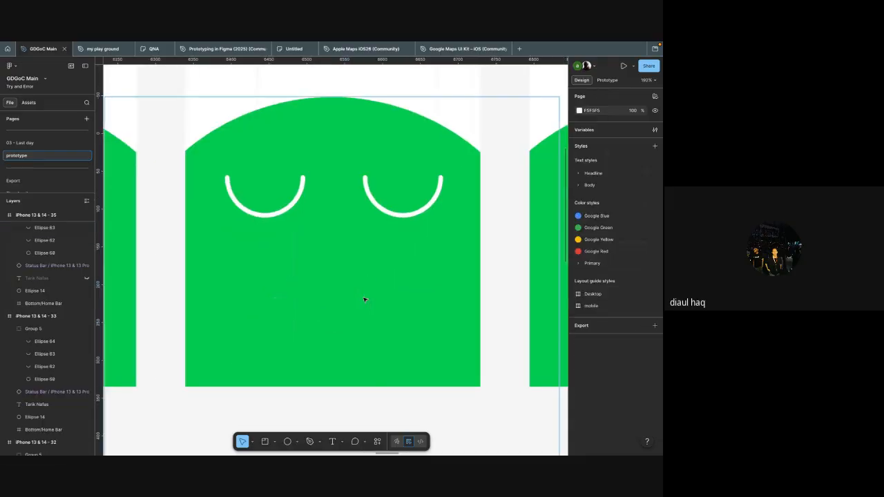
pyautogui.hotkey('ctrl', 'z')
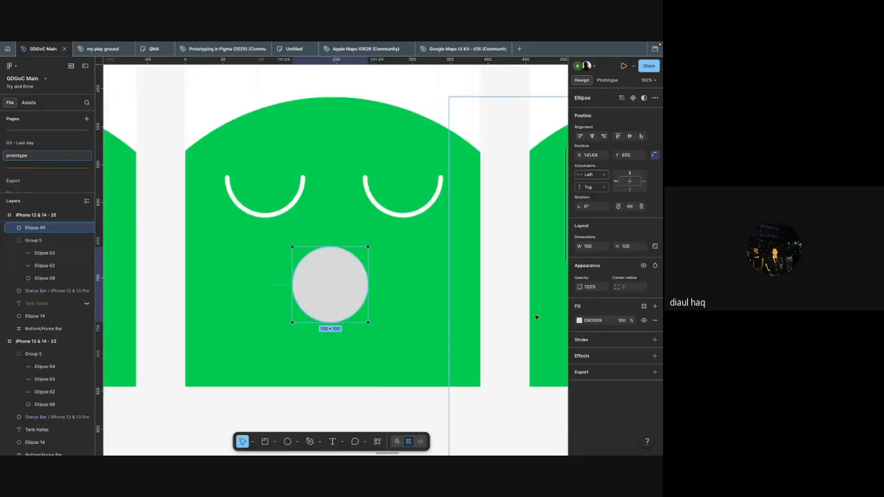
# Step: Remove the mouth circle's fill and give it an inside stroke in FFFFFF with weight 6
pyautogui.click(605, 344)
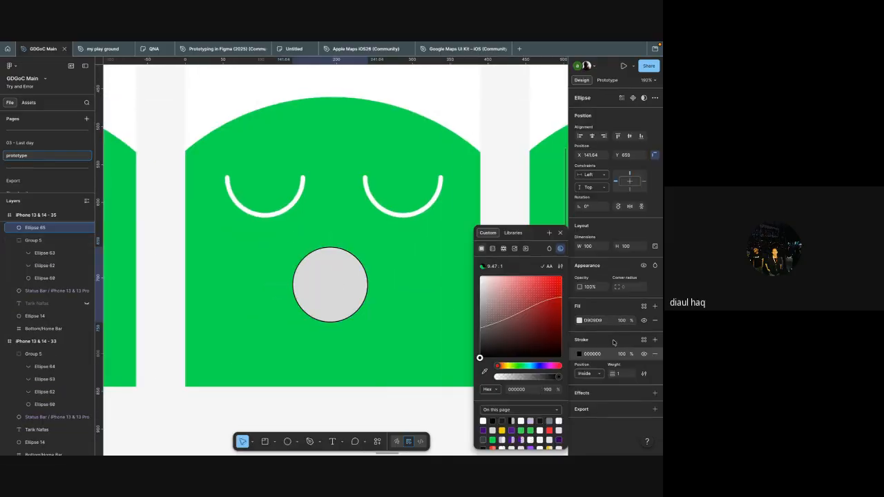
pyautogui.click(654, 321)
pyautogui.click(631, 357)
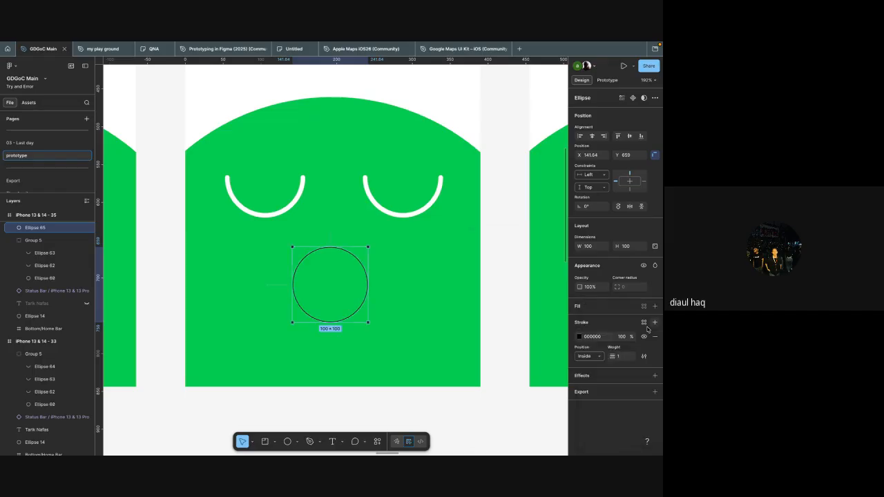
pyautogui.click(654, 305)
pyautogui.click(598, 337)
pyautogui.write('f')
pyautogui.press('Return')
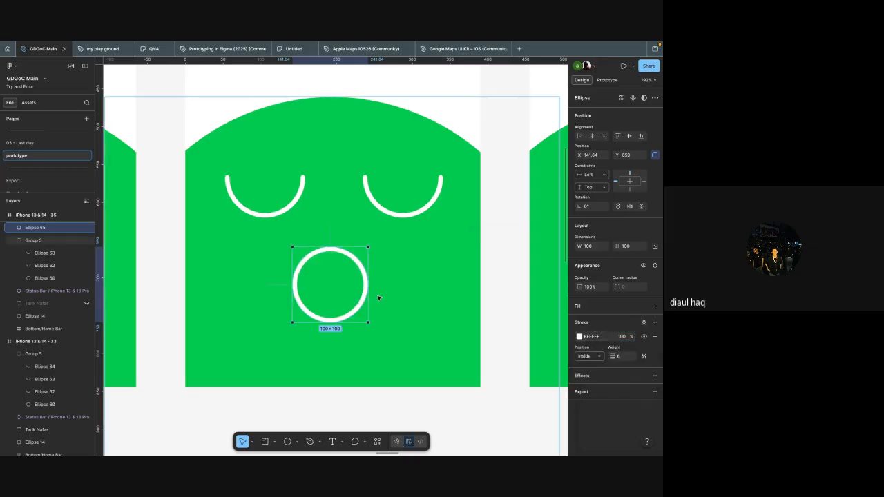
# Step: Shrink the mouth circle to an oval about 68 × 76 centred below the eyes, and move it into that frame's face group
pyautogui.moveTo(368, 283); pyautogui.dragTo(343, 291)
pyautogui.moveTo(327, 322); pyautogui.dragTo(337, 288)
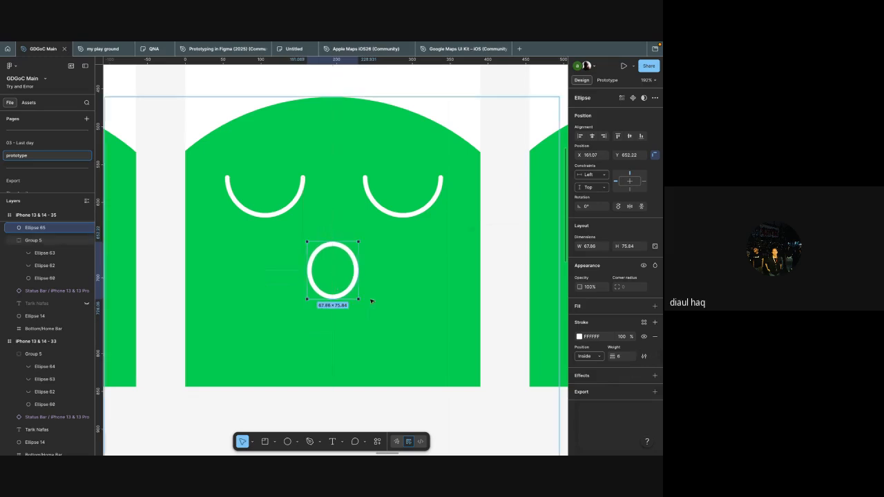
pyautogui.click(371, 299)
pyautogui.scroll(-6, 370, 299)
pyautogui.click(471, 355)
pyautogui.hscroll(1, 471, 355)
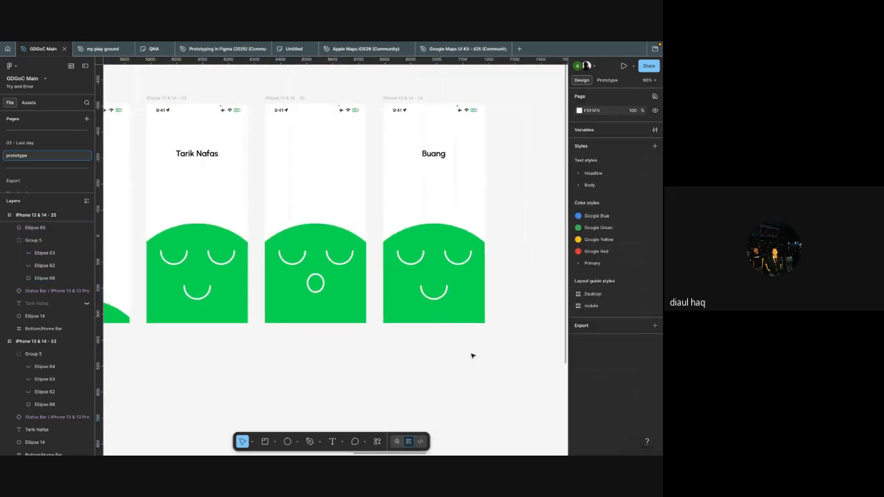
pyautogui.click(301, 297)
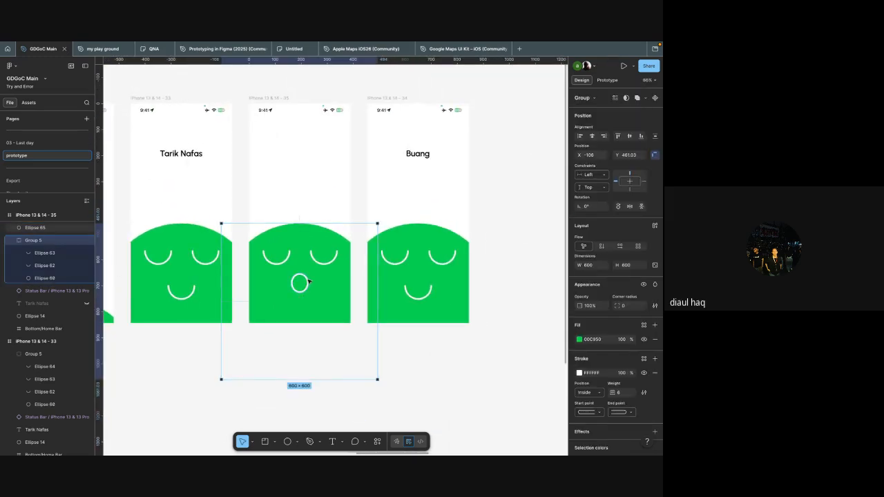
pyautogui.moveTo(63, 227); pyautogui.dragTo(80, 272)
# Step: Raise the open-mouth face group in the iPhone 13 & 14 - 35 frame above the level of the neighbouring faces, then deselect
pyautogui.hscroll(-2, 172, 256)
pyautogui.click(269, 262)
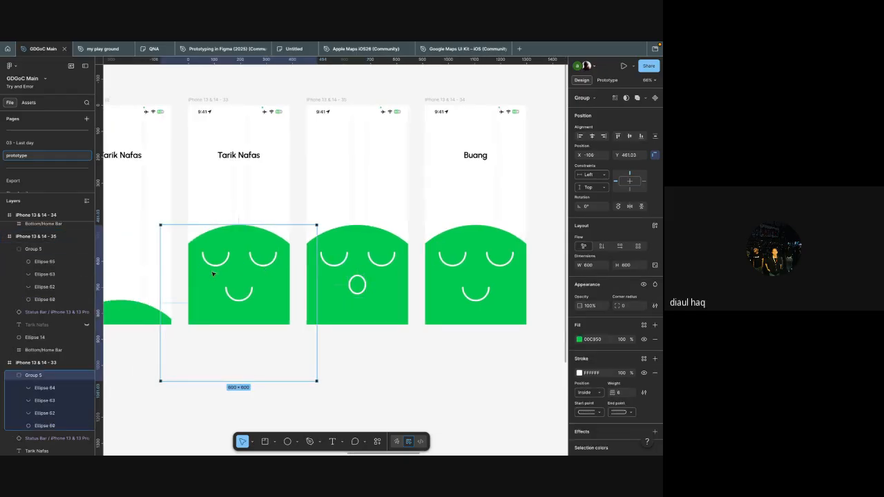
pyautogui.hscroll(3, 324, 304)
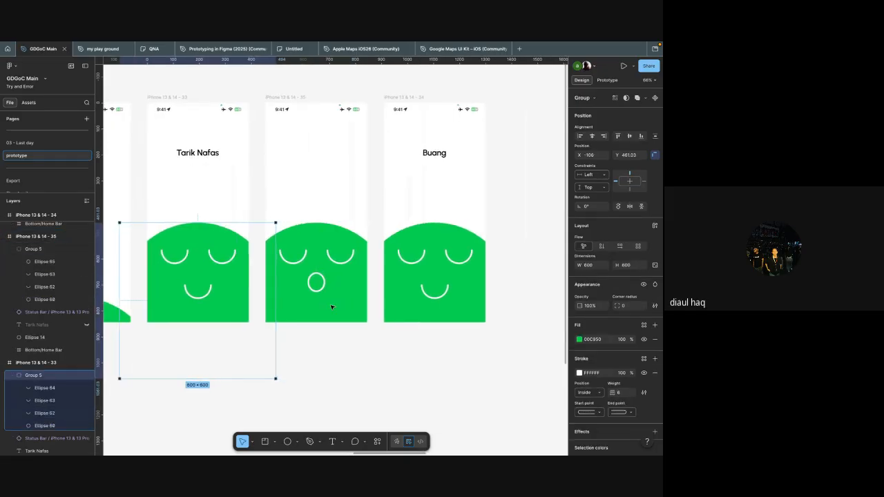
pyautogui.click(304, 278)
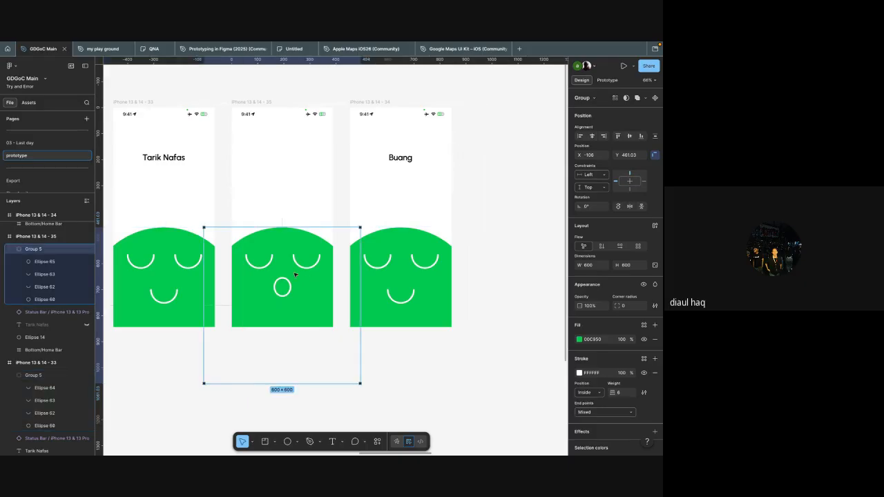
pyautogui.hotkey('shift', 'Up')
pyautogui.hotkey('shift', 'Up')
pyautogui.hotkey('shift', 'Up')
pyautogui.hotkey('shift', 'Up')
pyautogui.hotkey('shift', 'Up')
pyautogui.hotkey('shift', 'Up')
pyautogui.hotkey('shift', 'Up')
pyautogui.hotkey('shift', 'Up')
pyautogui.hotkey('shift', 'Up')
pyautogui.hotkey('shift', 'Up')
pyautogui.hotkey('shift', 'Up')
pyautogui.hotkey('shift', 'Up')
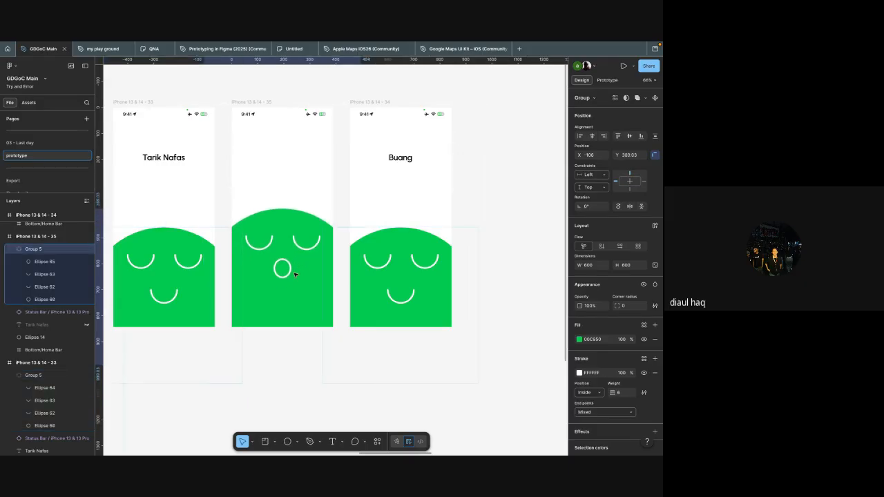
pyautogui.hotkey('shift', 'Up')
pyautogui.hotkey('shift', 'Up')
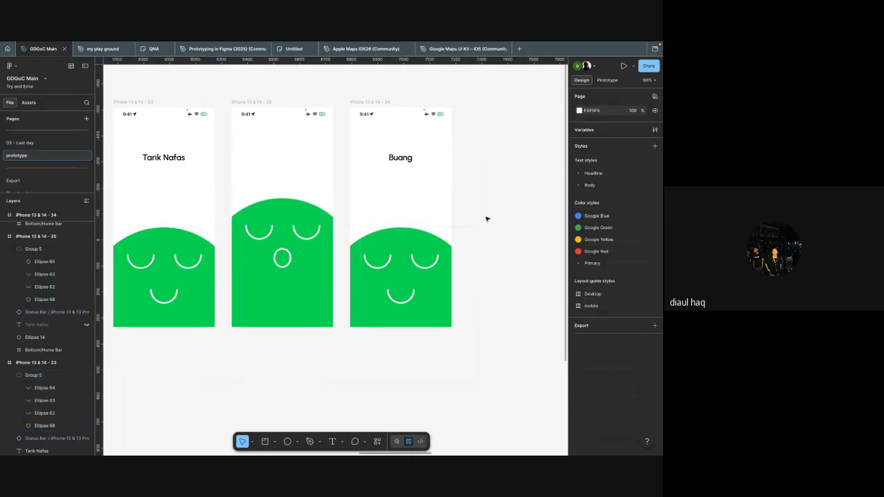
pyautogui.click(486, 218)
# Step: Review the frame sequence and examine the prototype interaction leading from iPhone 13 & 14 - 28 to iPhone 13 & 14 - 32
pyautogui.scroll(-3, 487, 219)
pyautogui.scroll(5, 487, 219)
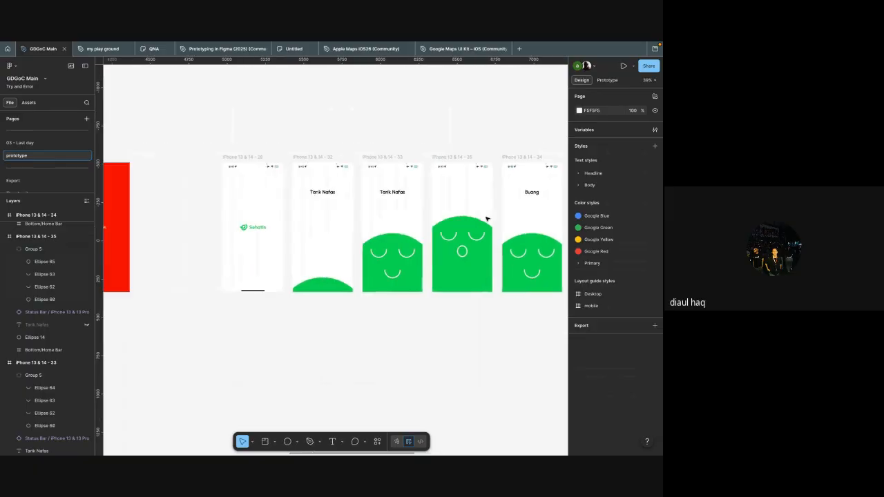
pyautogui.hscroll(-5, 487, 219)
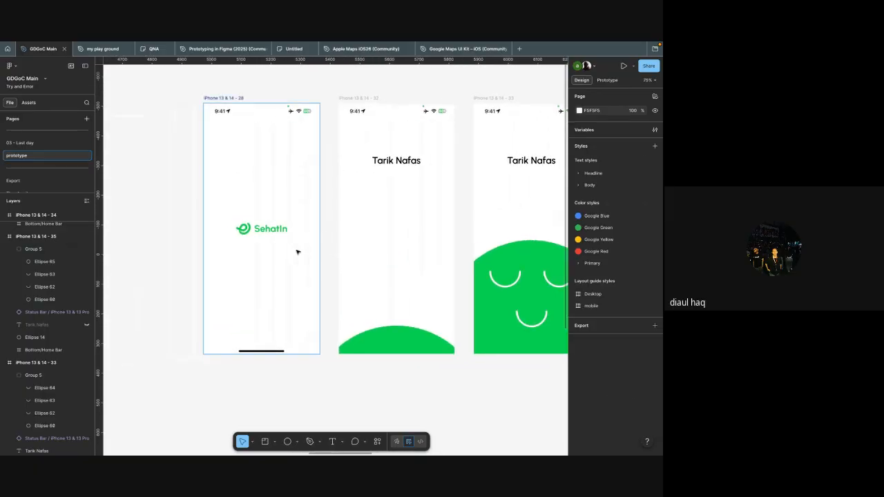
pyautogui.click(297, 250)
pyautogui.hscroll(2, 339, 243)
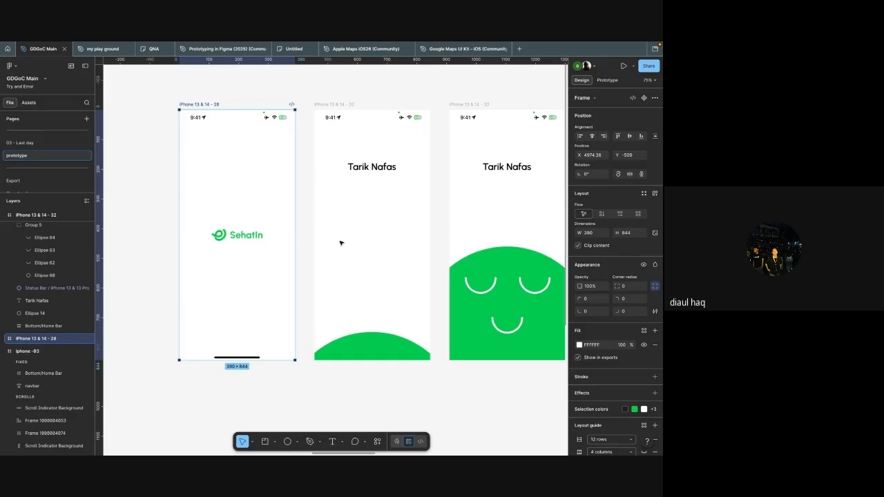
pyautogui.hscroll(3, 339, 243)
pyautogui.hscroll(2, 368, 290)
pyautogui.hscroll(2, 368, 290)
pyautogui.hscroll(-4, 424, 300)
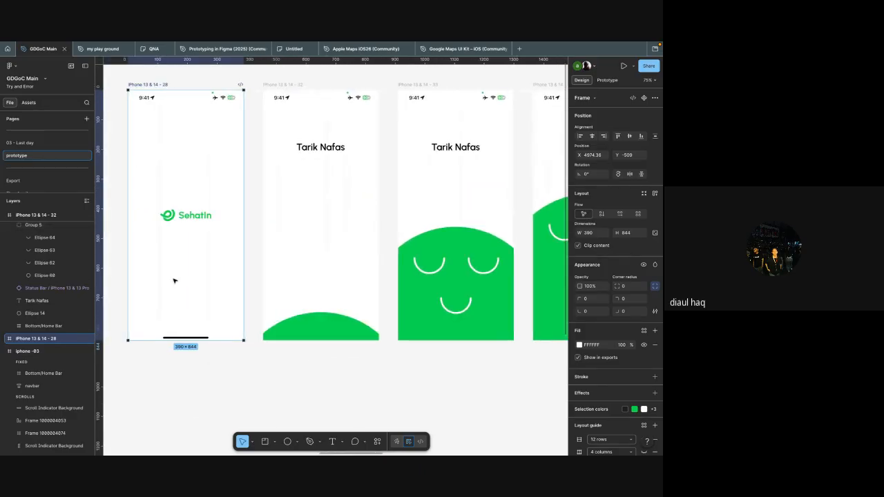
pyautogui.hotkey('shift', 'e')
pyautogui.scroll(5, 256, 221)
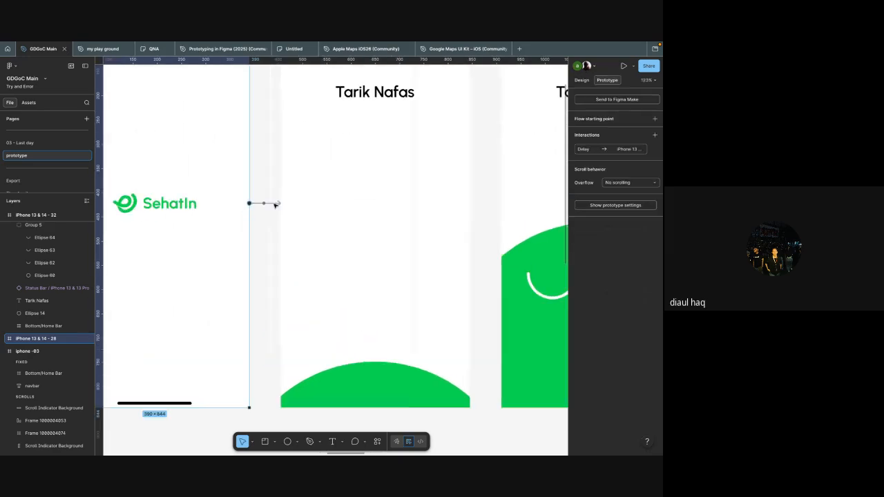
pyautogui.click(273, 204)
pyautogui.click(282, 252)
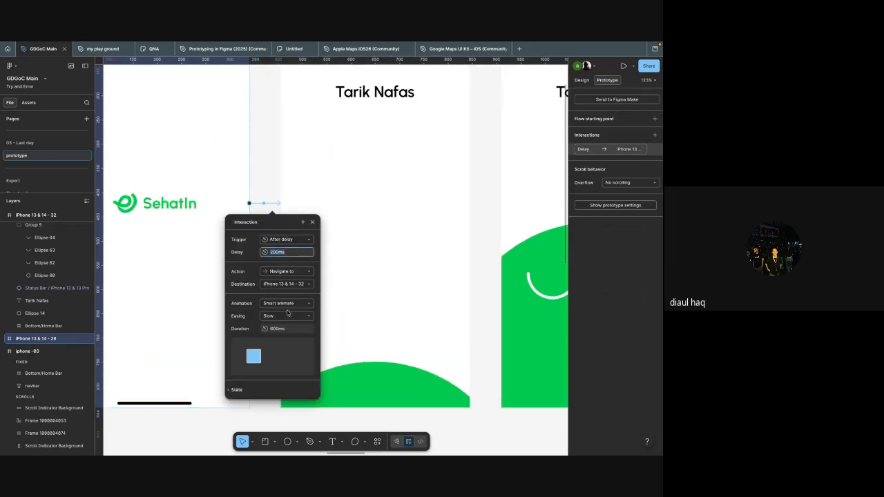
pyautogui.scroll(-5, 368, 249)
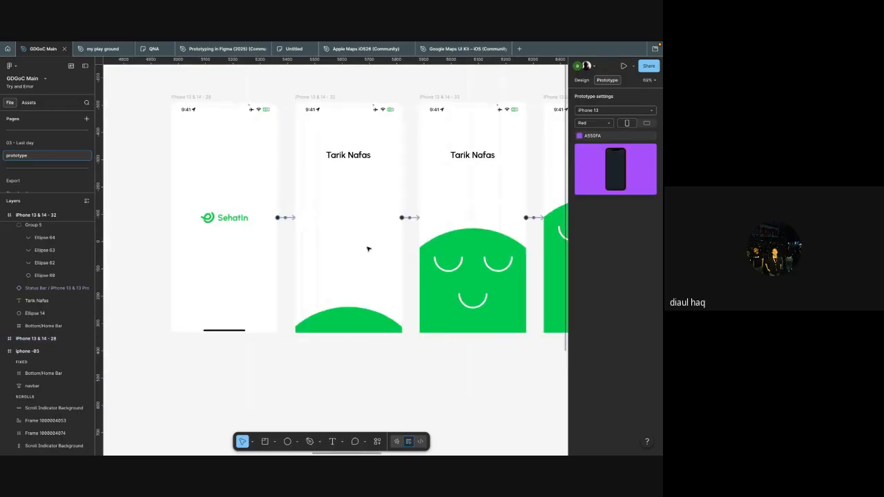
# Step: Set the easing of the interaction from iPhone 13 & 14 - 32 to iPhone 13 & 14 - 33 to Slow
pyautogui.click(363, 216)
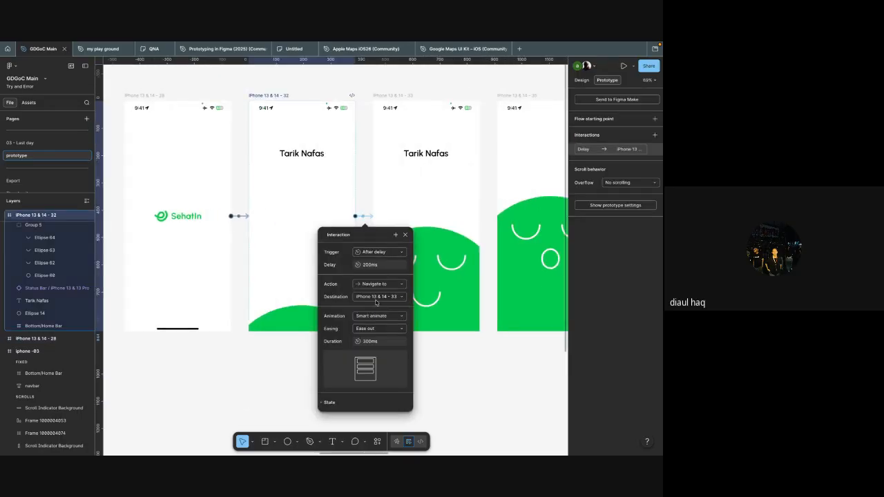
pyautogui.click(373, 328)
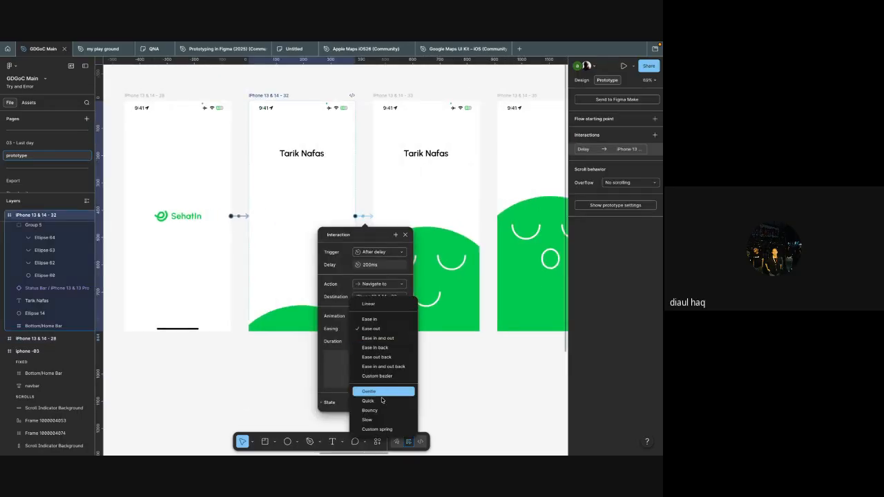
pyautogui.click(380, 421)
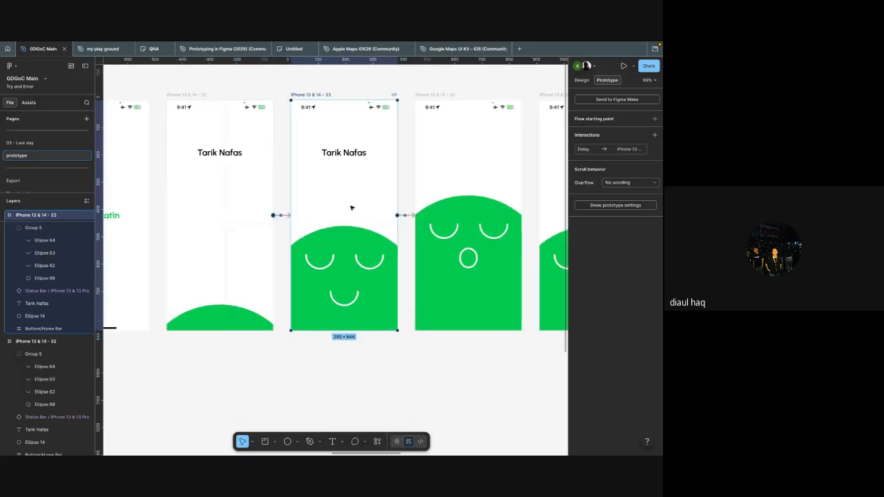
# Step: Set the delay of the interaction from iPhone 13 & 14 - 33 to iPhone 13 & 14 - 35 to 200 ms
pyautogui.click(362, 215)
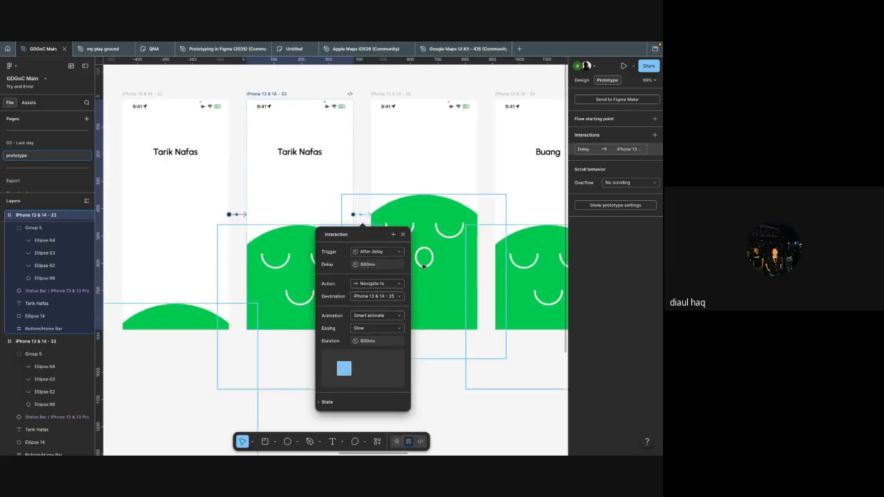
pyautogui.hscroll(1, 375, 296)
pyautogui.click(223, 214)
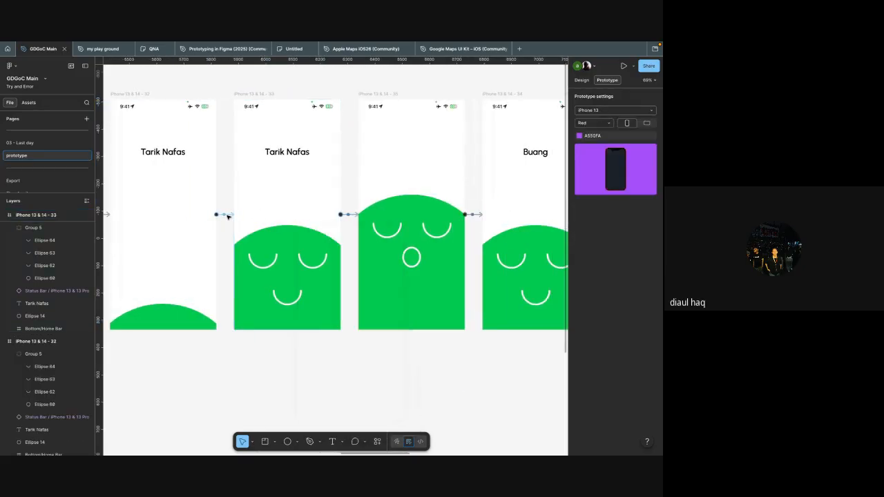
pyautogui.click(225, 216)
pyautogui.click(337, 204)
pyautogui.click(348, 215)
pyautogui.click(359, 263)
pyautogui.write('100')
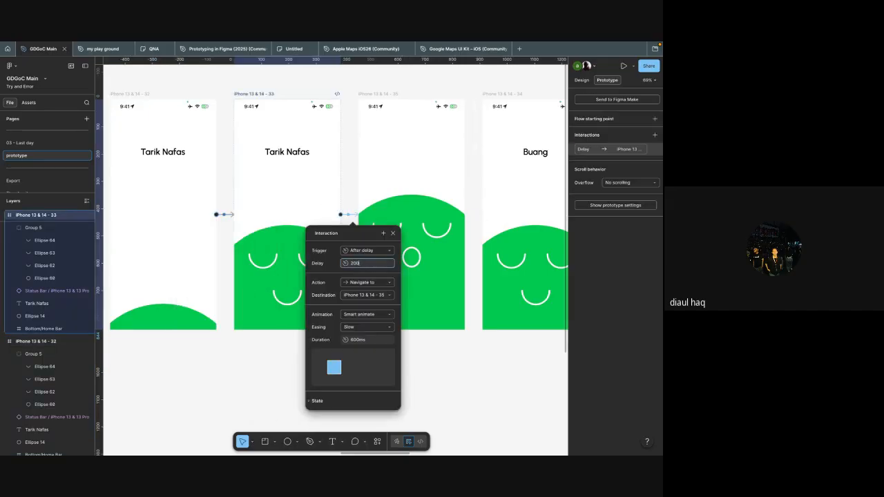
pyautogui.click(429, 175)
# Step: Set the delay of the interaction from iPhone 13 & 14 - 35 to iPhone 13 & 14 - 34 to 200 ms
pyautogui.hscroll(3, 428, 174)
pyautogui.click(388, 218)
pyautogui.click(387, 218)
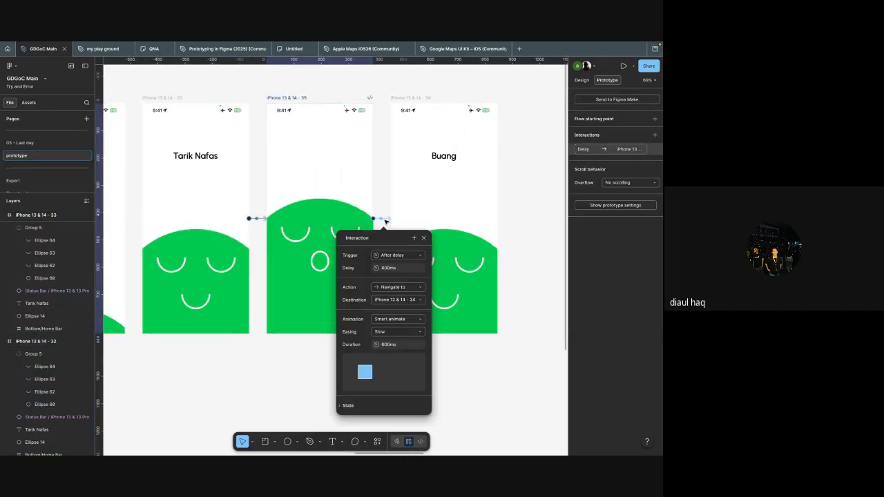
pyautogui.click(397, 268)
pyautogui.write('200')
pyautogui.click(484, 207)
pyautogui.hscroll(10, 484, 207)
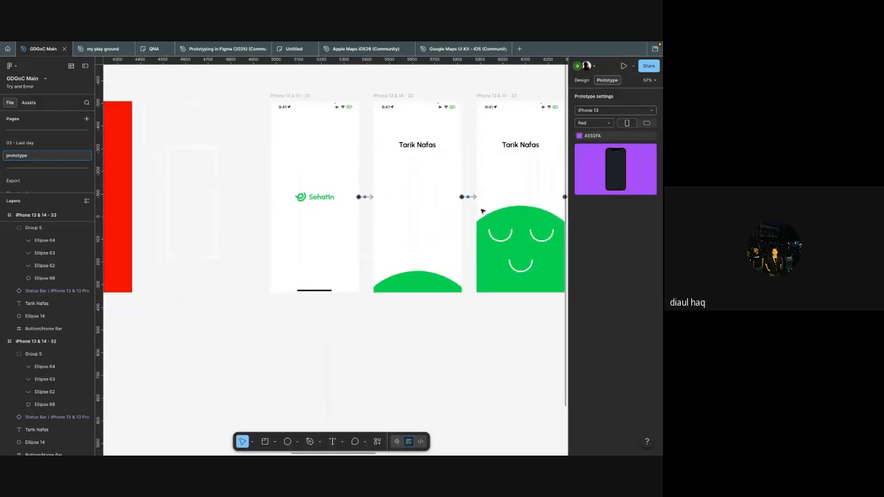
pyautogui.hscroll(2, 482, 211)
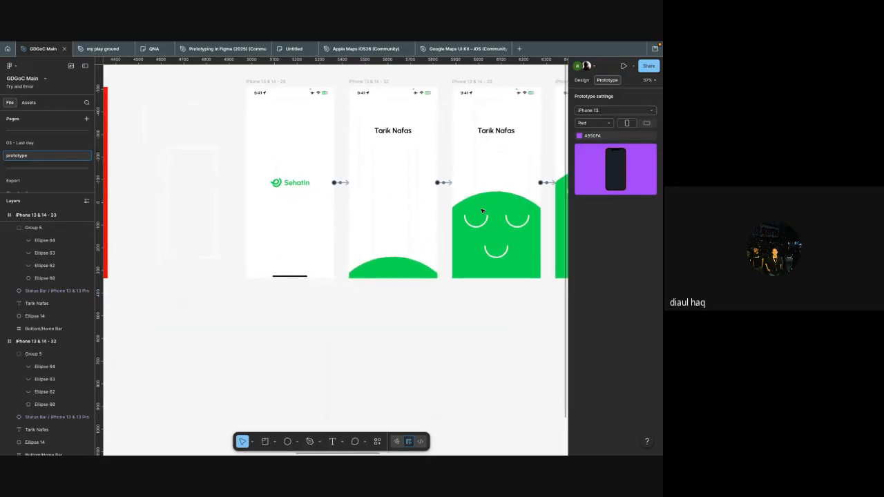
pyautogui.hscroll(5, 388, 219)
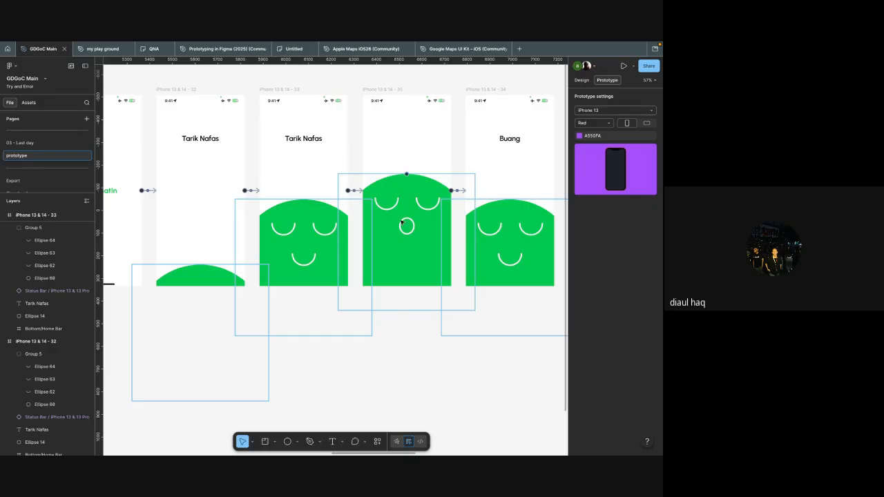
pyautogui.hscroll(2, 406, 204)
pyautogui.scroll(-3, 436, 221)
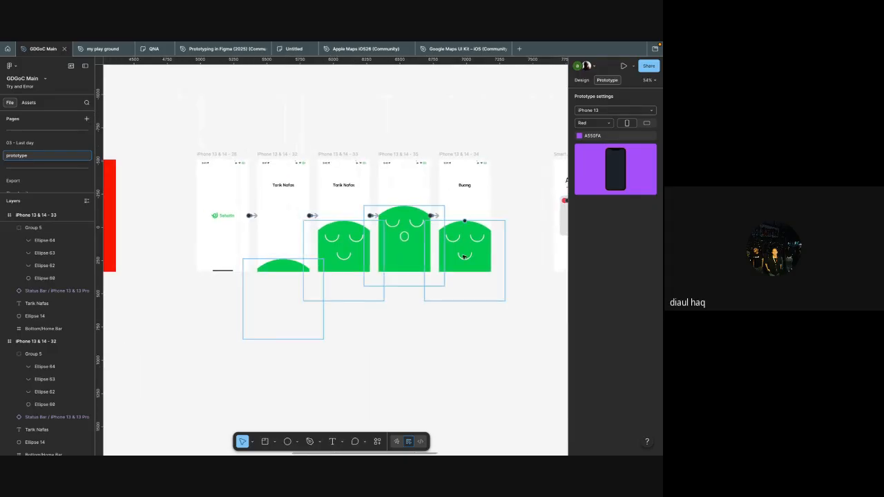
# Step: Preview the breathing animation starting from frame iPhone 13 & 14 - 28, and close the preview after it plays through
pyautogui.click(464, 257)
pyautogui.scroll(3, 456, 254)
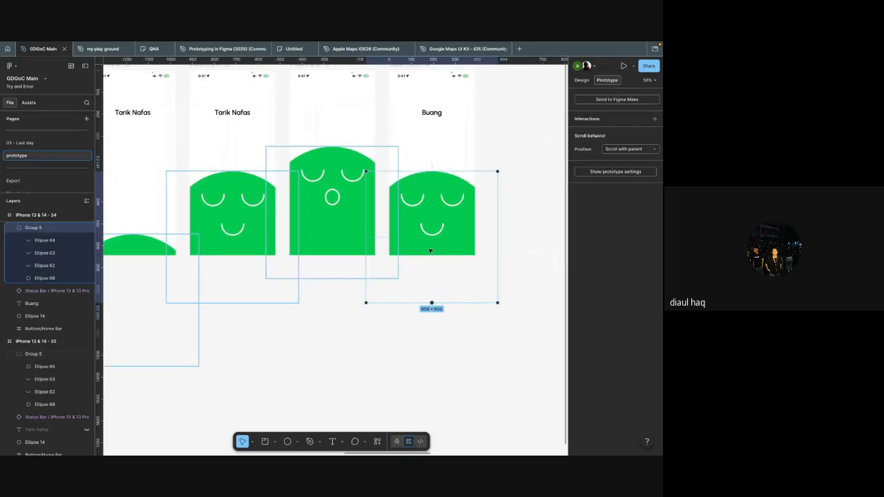
pyautogui.hscroll(-2, 428, 250)
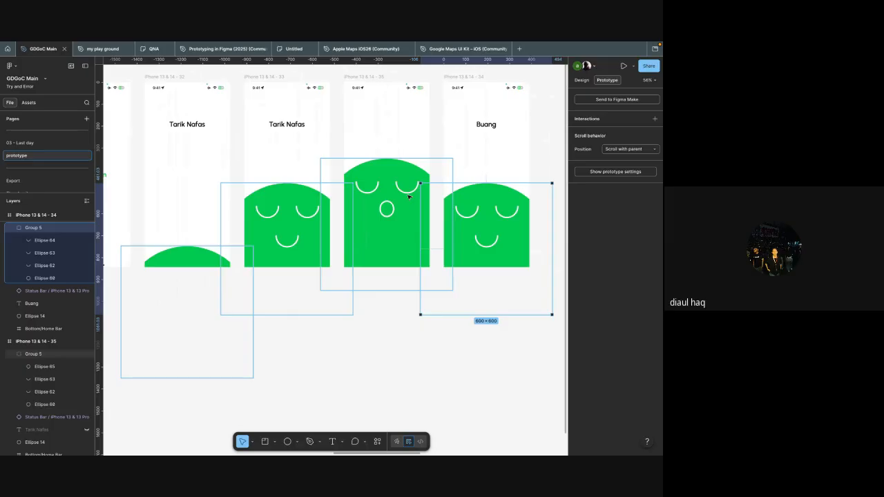
pyautogui.hscroll(-5, 410, 197)
pyautogui.scroll(2, 411, 197)
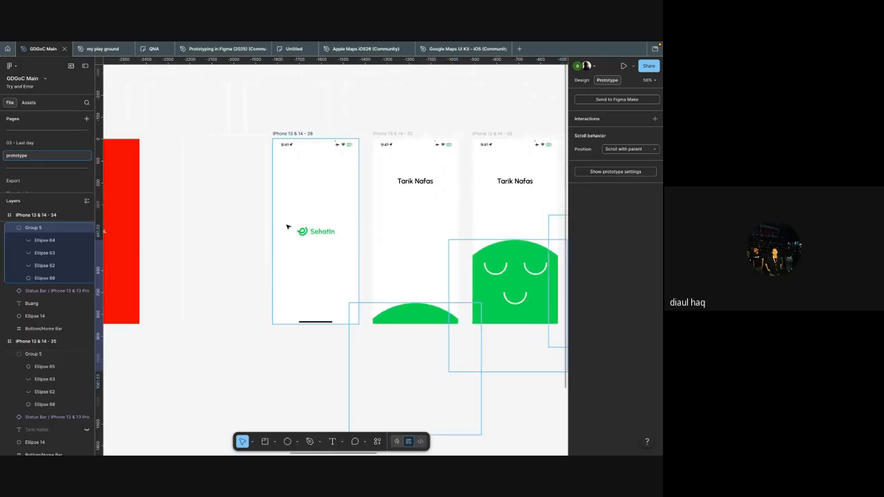
pyautogui.click(310, 251)
pyautogui.hotkey('shift', 'space')
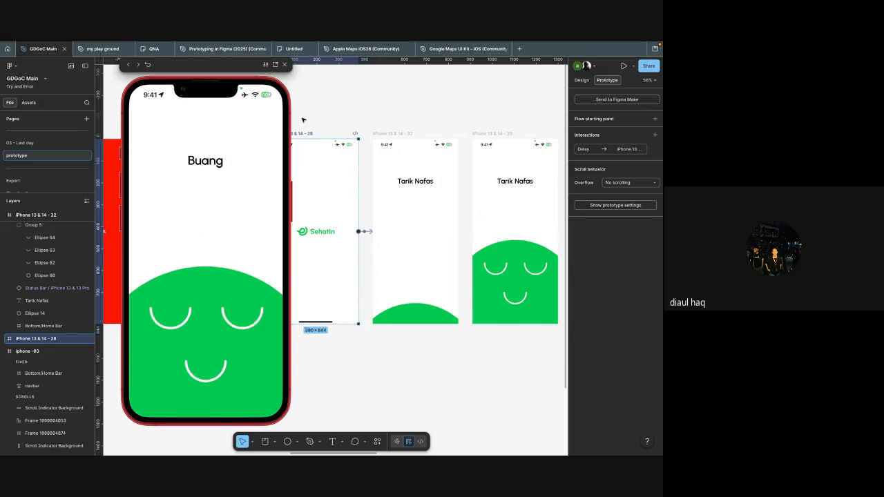
pyautogui.click(285, 65)
# Step: Look over the frame sequence from iPhone 13 & 14 - 28 through iPhone 13 & 14 - 34
pyautogui.scroll(-5, 318, 111)
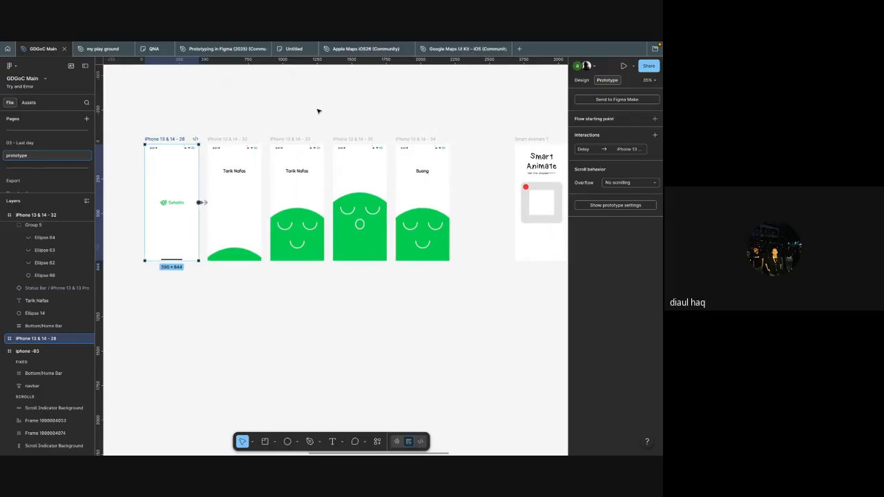
pyautogui.scroll(5, 349, 130)
pyautogui.hscroll(3, 348, 129)
pyautogui.hscroll(-5, 349, 129)
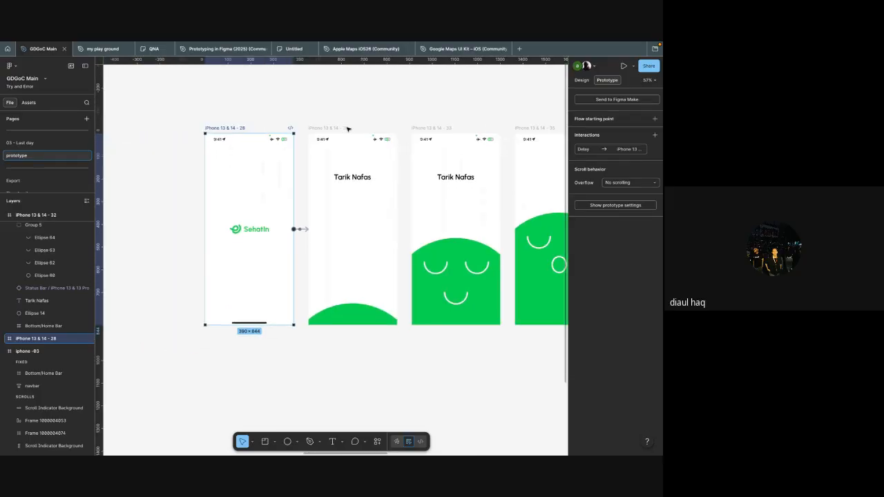
pyautogui.scroll(-2, 349, 129)
pyautogui.hscroll(2, 348, 129)
pyautogui.hscroll(2, 348, 129)
pyautogui.scroll(-3, 348, 129)
pyautogui.scroll(1, 347, 129)
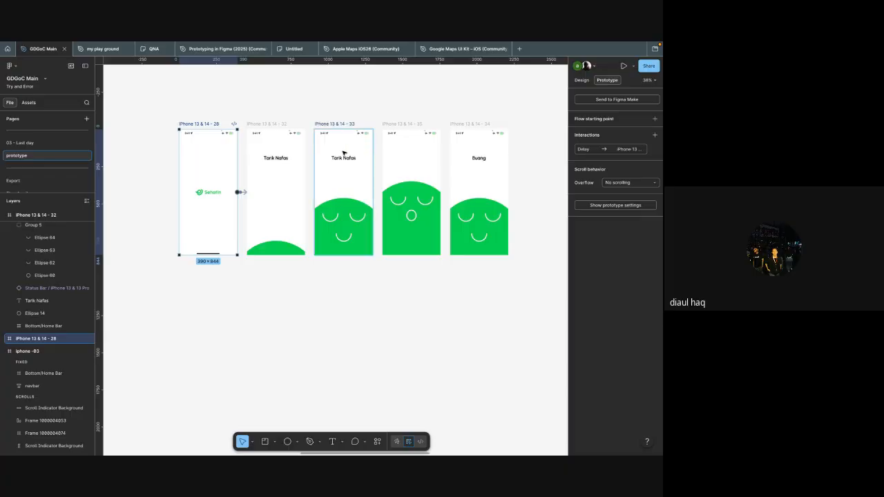
# Step: Switch to the Google Meet call in the browser, mute the microphone and raise the speaker volume
pyautogui.press('super+Tab')
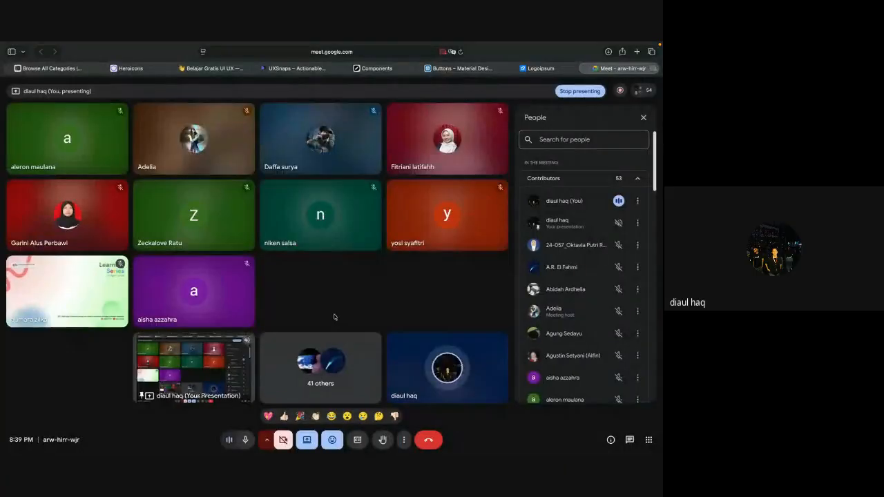
pyautogui.click(245, 442)
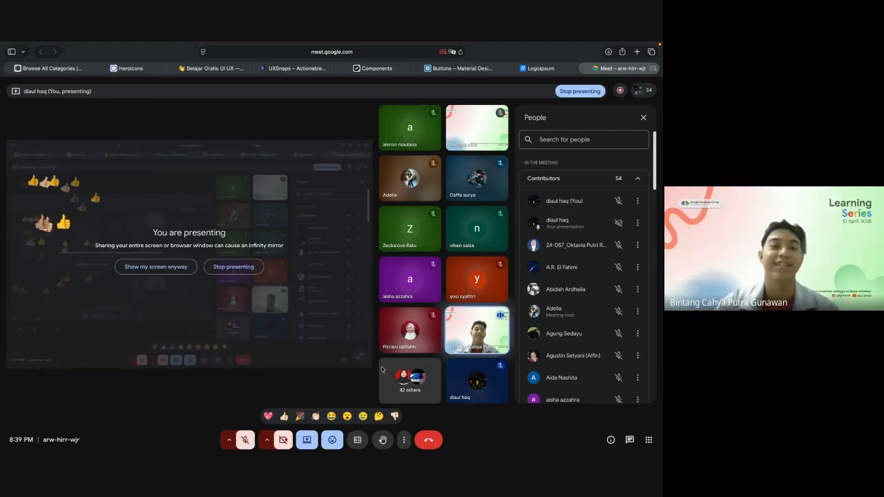
pyautogui.press('XF86AudioRaiseVolume')
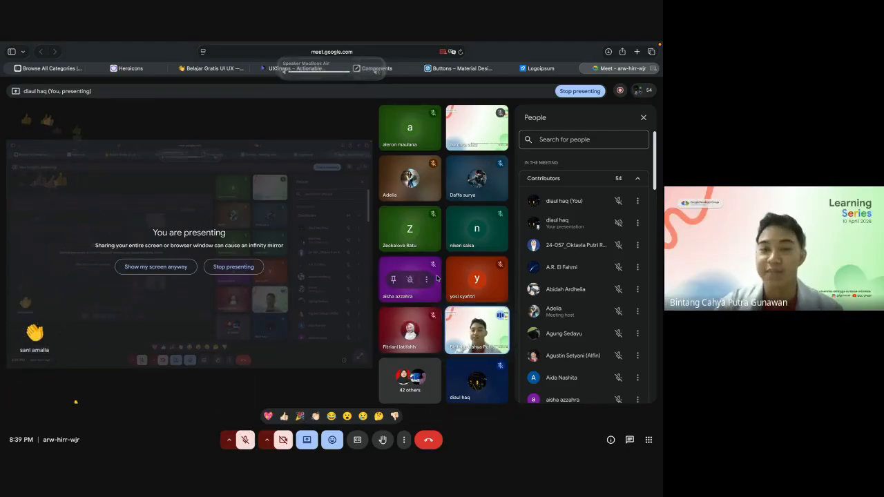
pyautogui.press('XF86AudioRaiseVolume')
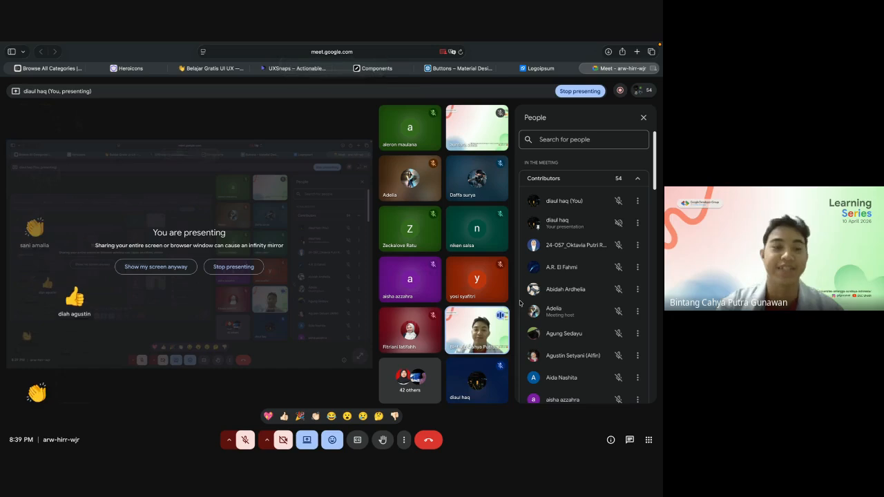
pyautogui.press('XF86AudioRaiseVolume')
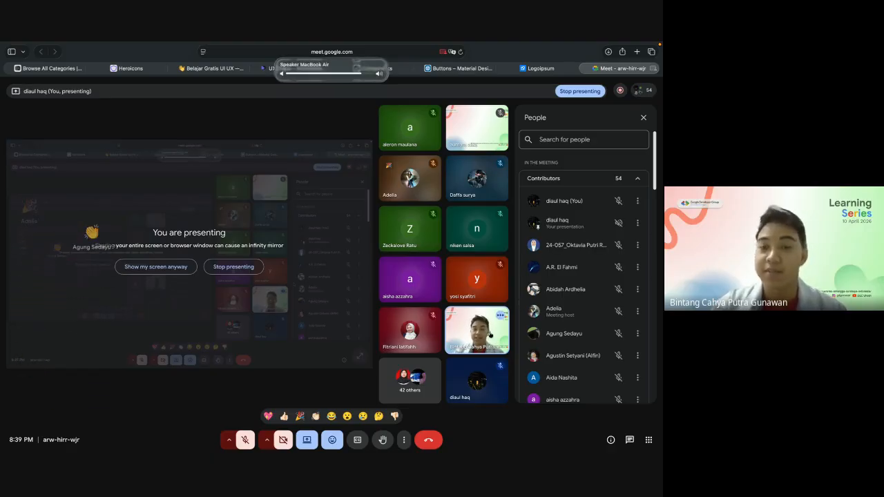
pyautogui.click(310, 437)
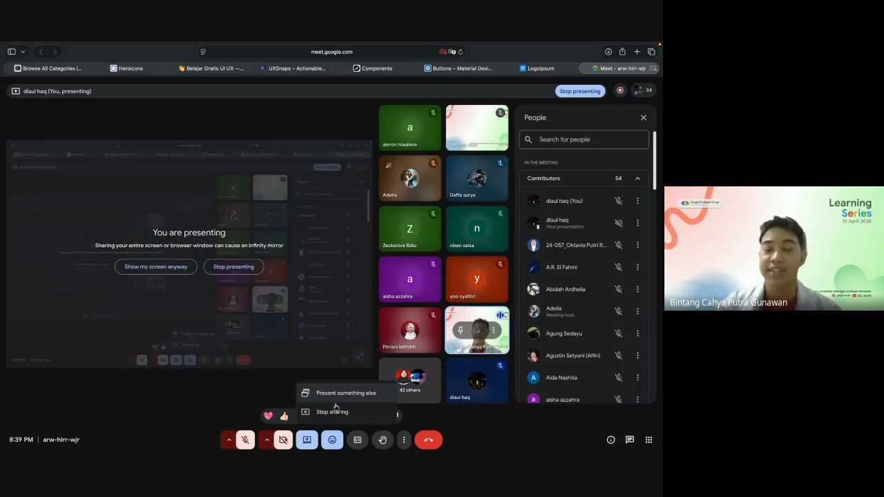
pyautogui.click(312, 369)
pyautogui.click(313, 445)
pyautogui.click(324, 391)
pyautogui.click(339, 282)
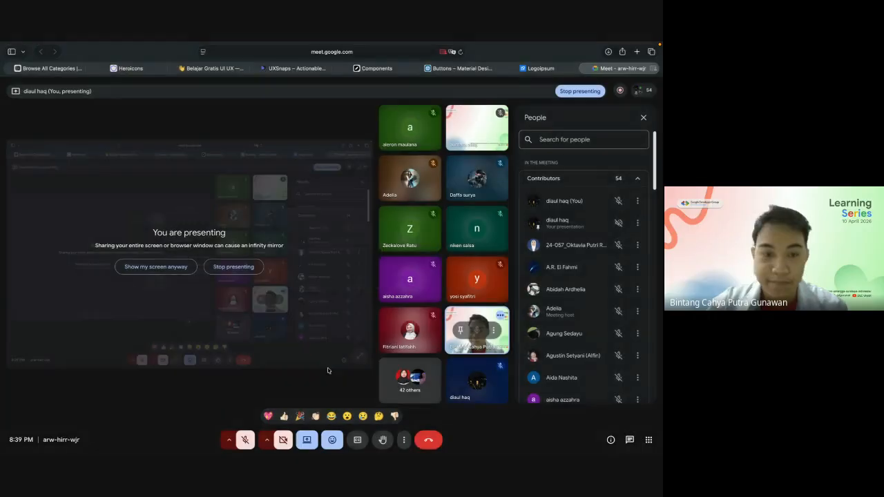
# Step: Present something else in the meeting, allowing window sharing and choosing the Google Meet browser window
pyautogui.click(311, 439)
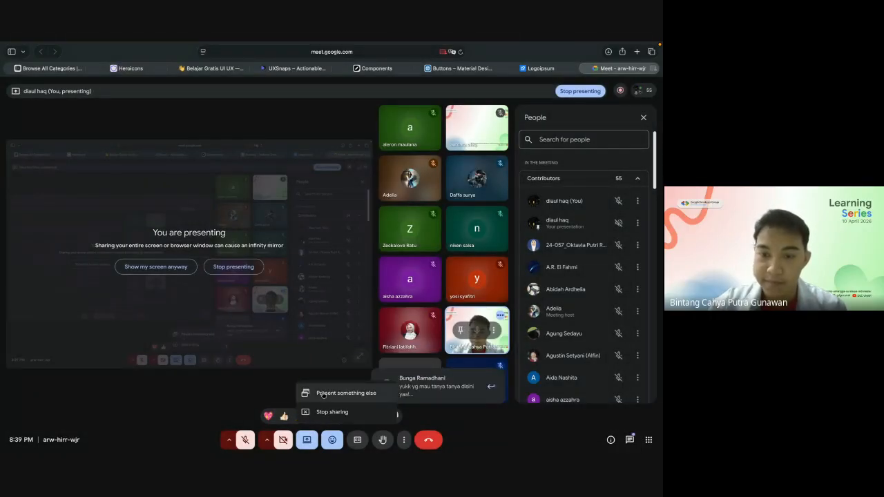
pyautogui.click(324, 393)
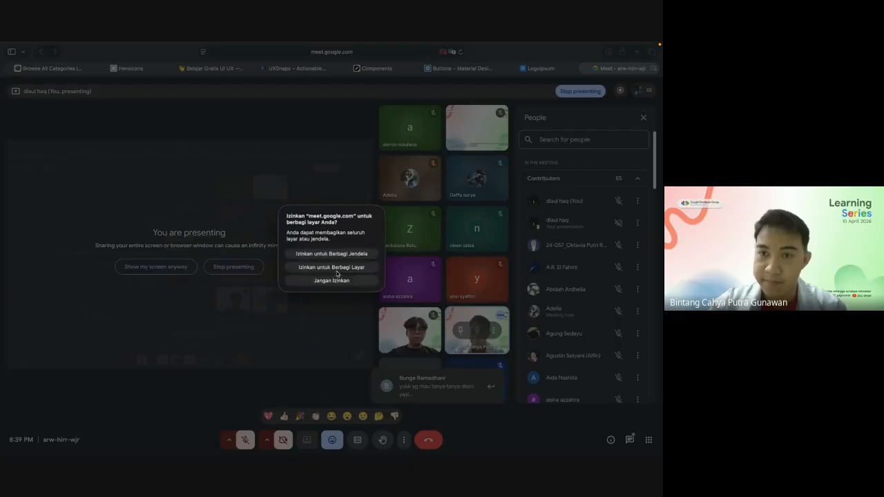
pyautogui.click(342, 260)
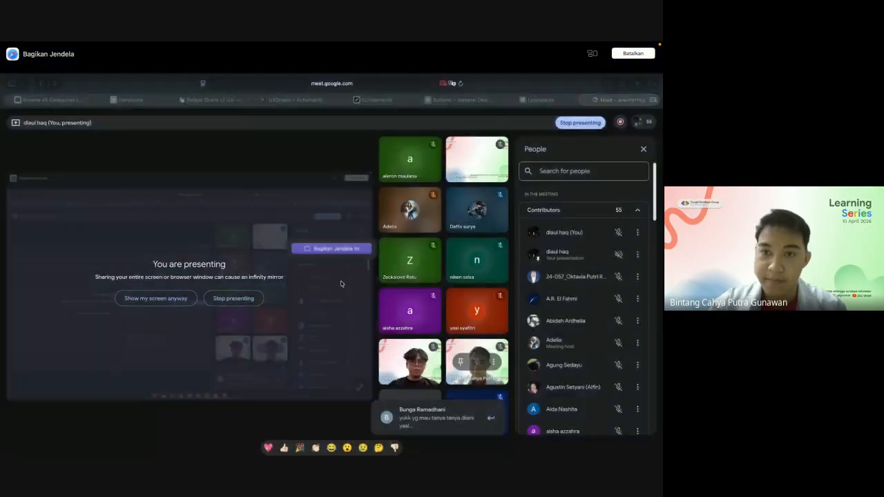
pyautogui.click(342, 280)
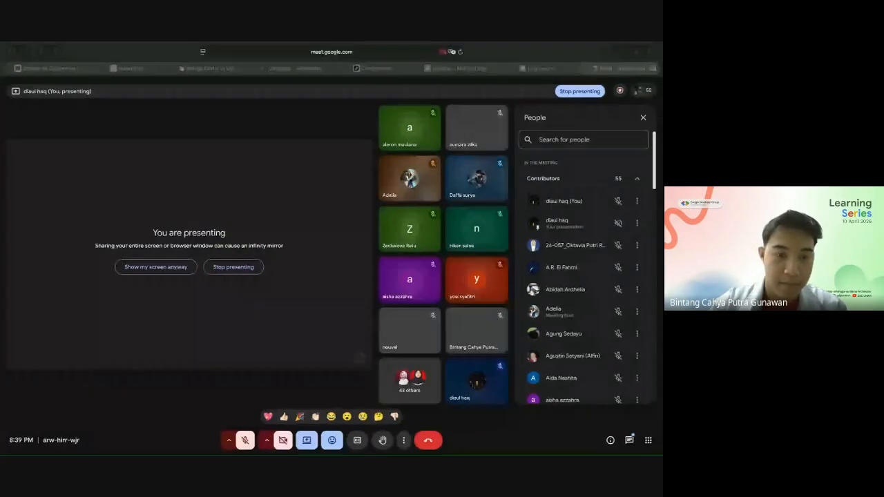
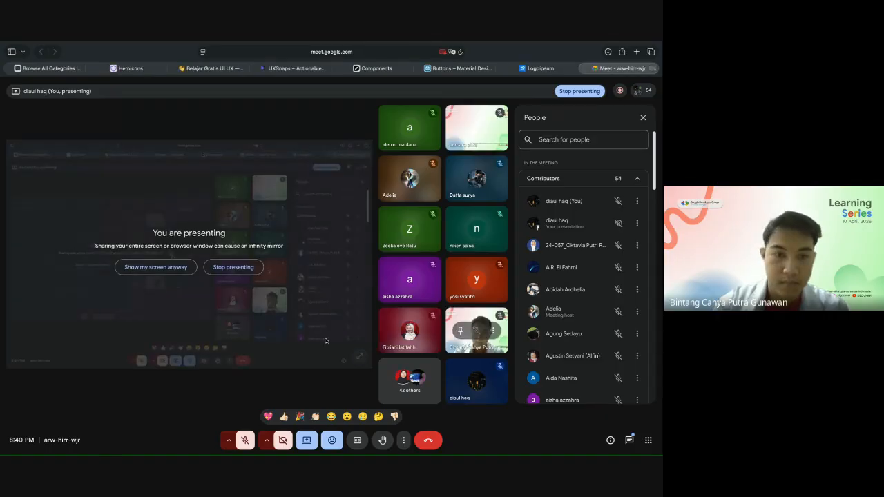
# Step: Restart presenting in the meeting with full-screen sharing allowed, and show the shared screen preview despite the infinity mirror
pyautogui.click(307, 438)
pyautogui.click(337, 393)
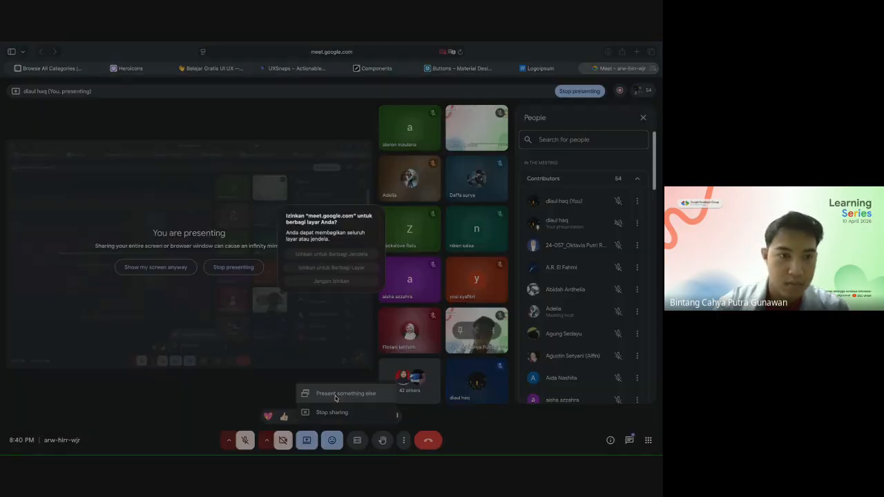
pyautogui.click(343, 269)
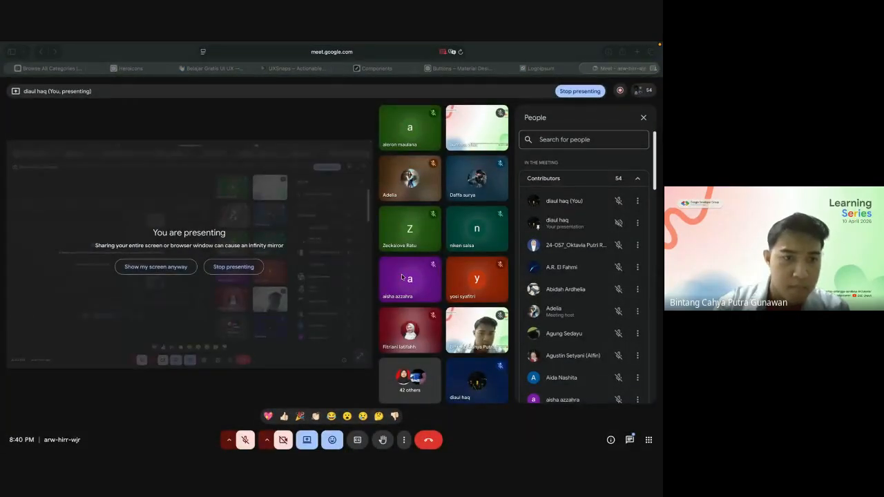
pyautogui.click(174, 268)
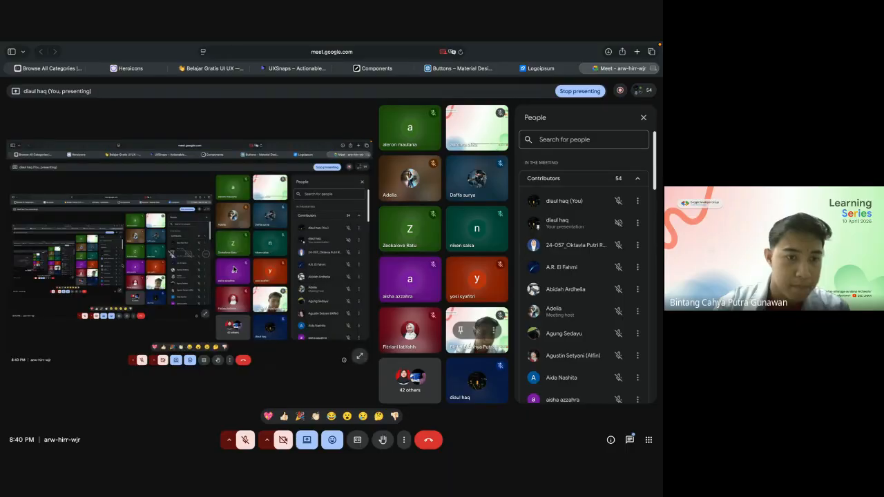
# Step: Switch to the FigJam board and write the cursor chat message "yuk yuk tanyaa guysss" in the QNA section
pyautogui.hotkey('ctrl', 'Left')
pyautogui.hscroll(-1, 322, 325)
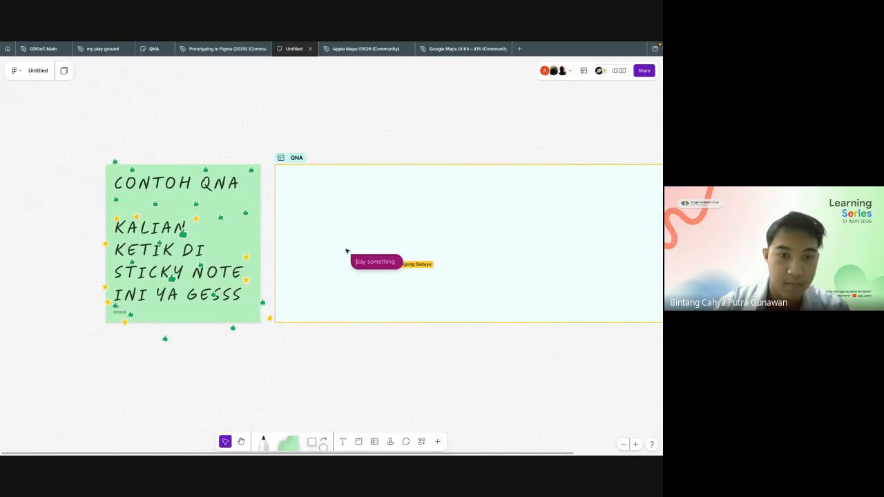
pyautogui.press('BackSpace')
pyautogui.write('yuk')
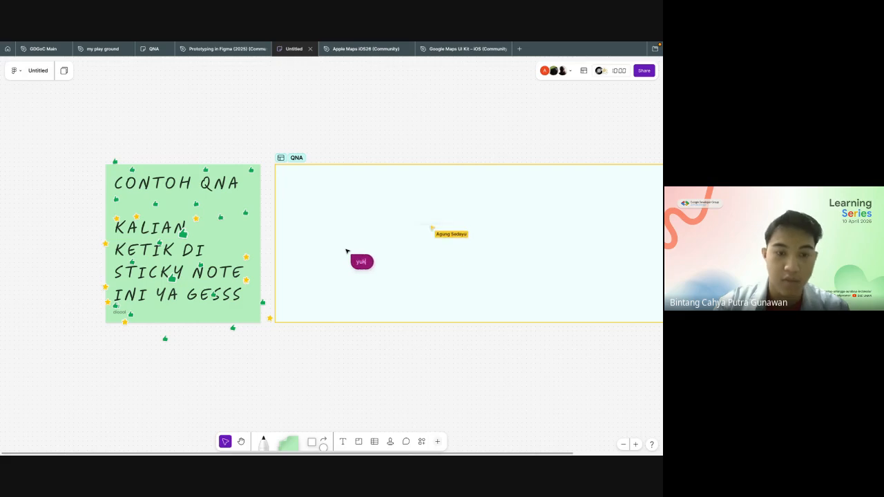
pyautogui.write(' yuk tanyaaa')
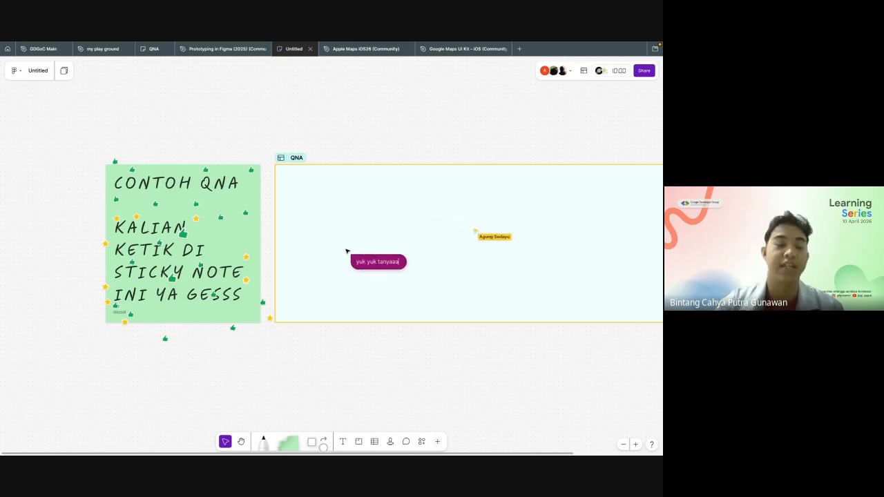
pyautogui.press('BackSpace')
pyautogui.write(' guysss')
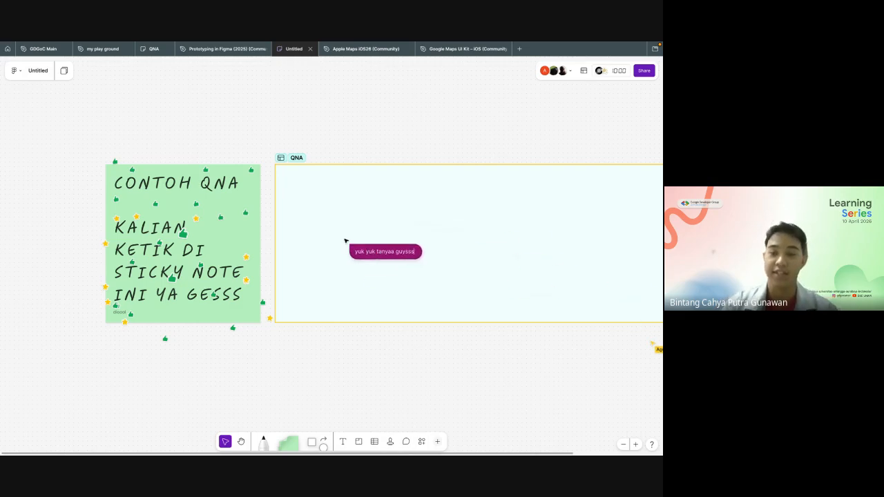
# Step: Add a green sticky note reading "ini yaa pakai sticky notes" near the upper-left of the QNA section
pyautogui.hscroll(5, 361, 249)
pyautogui.scroll(3, 214, 325)
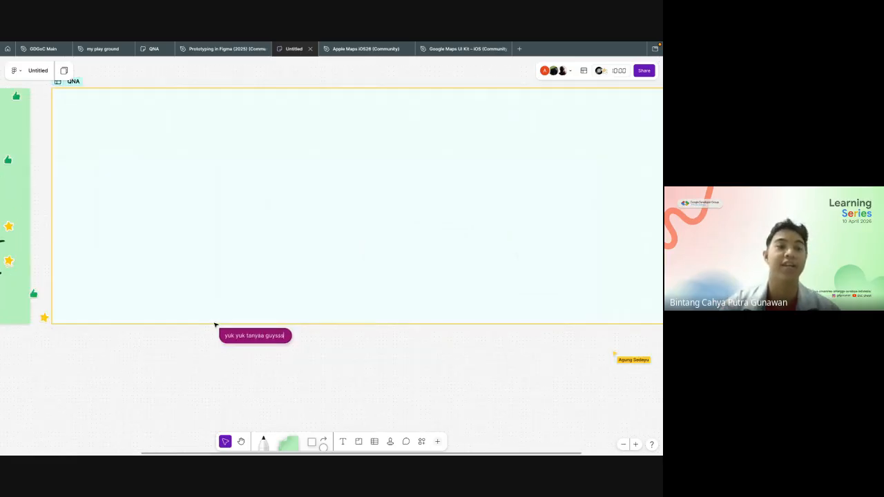
pyautogui.scroll(-3, 215, 325)
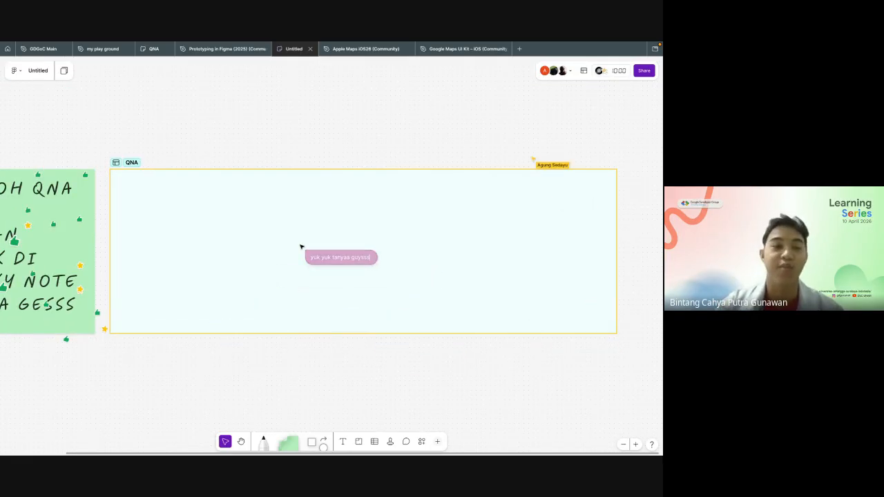
pyautogui.hscroll(-3, 301, 247)
pyautogui.scroll(2, 301, 246)
pyautogui.hscroll(-4, 331, 213)
pyautogui.scroll(-1, 332, 212)
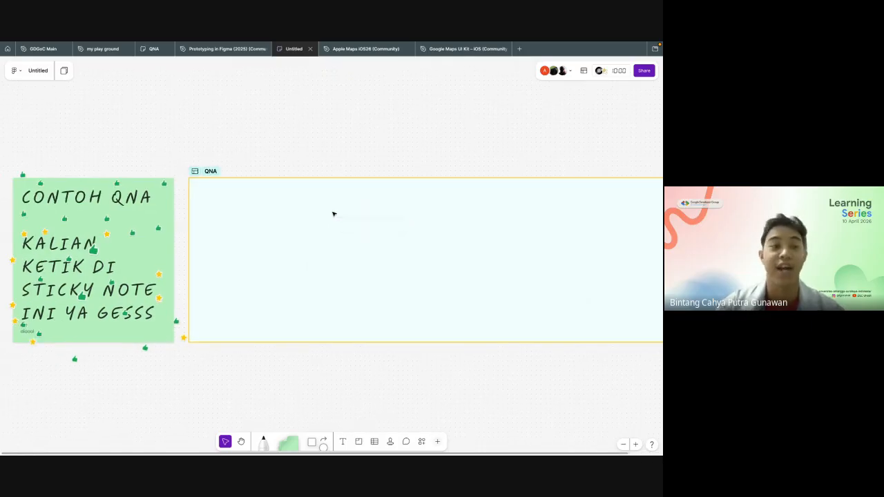
pyautogui.moveTo(290, 440); pyautogui.dragTo(253, 205)
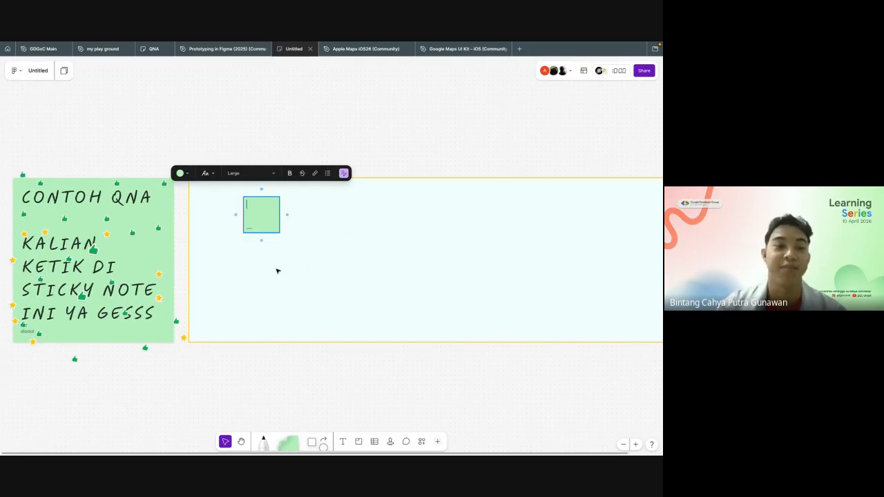
pyautogui.write('ini yaa pakai')
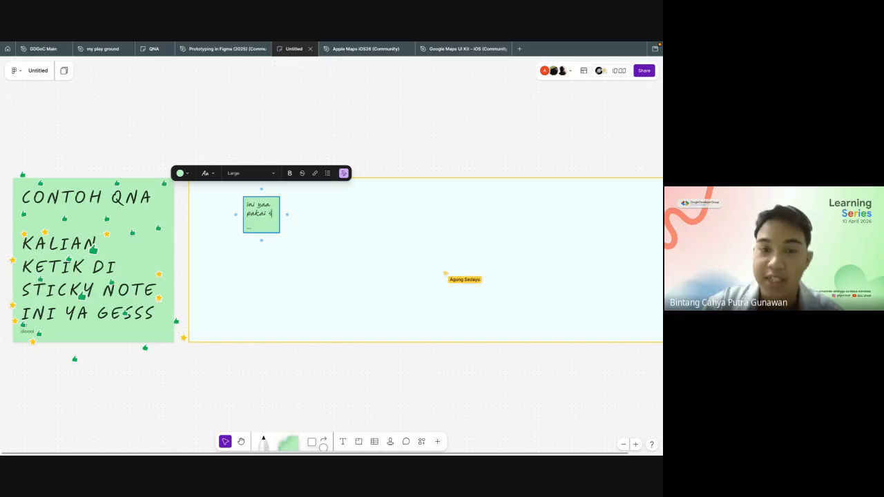
pyautogui.write('sticky notes')
pyautogui.click(318, 304)
# Step: Move the "ini yaa pakai sticky notes" note slightly down and left within the QNA section, and deselect it
pyautogui.click(276, 233)
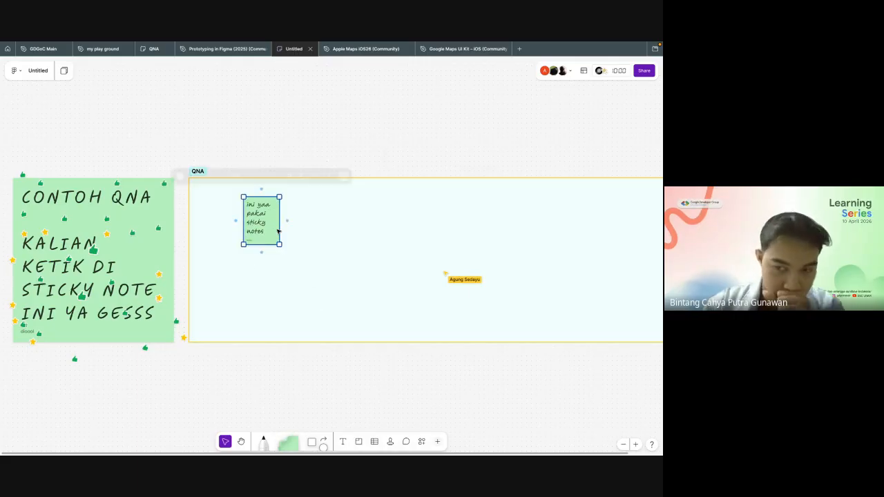
pyautogui.moveTo(274, 232); pyautogui.dragTo(250, 244)
pyautogui.click(330, 136)
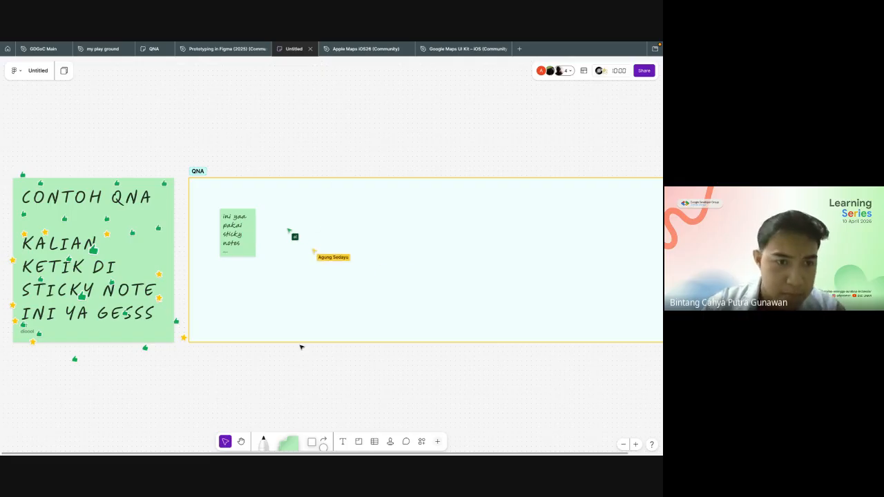
# Step: Clear the text of the green sticky note and delete the note from the QNA section
pyautogui.click(242, 250)
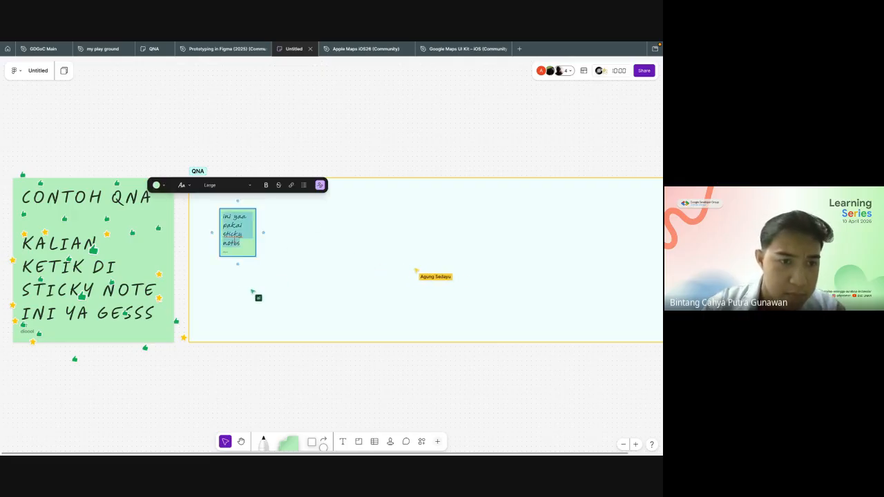
pyautogui.write('darg')
pyautogui.press('BackSpace')
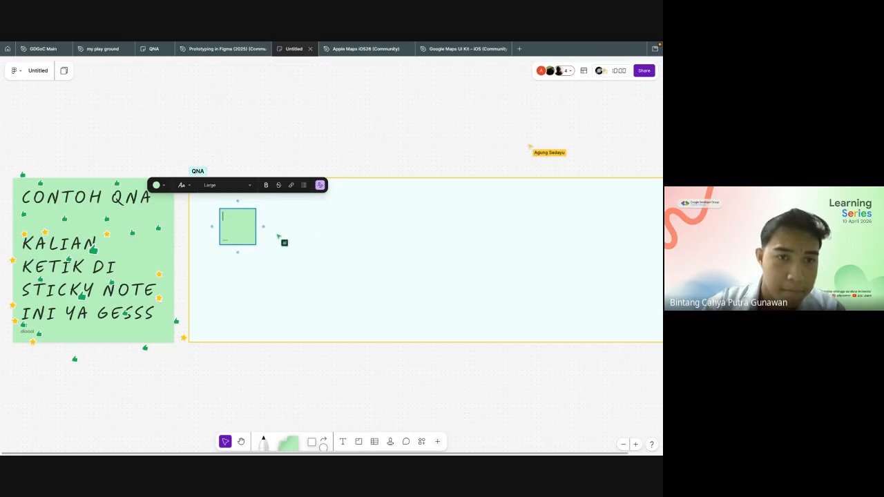
pyautogui.click(312, 141)
pyautogui.click(248, 228)
pyautogui.press('Delete')
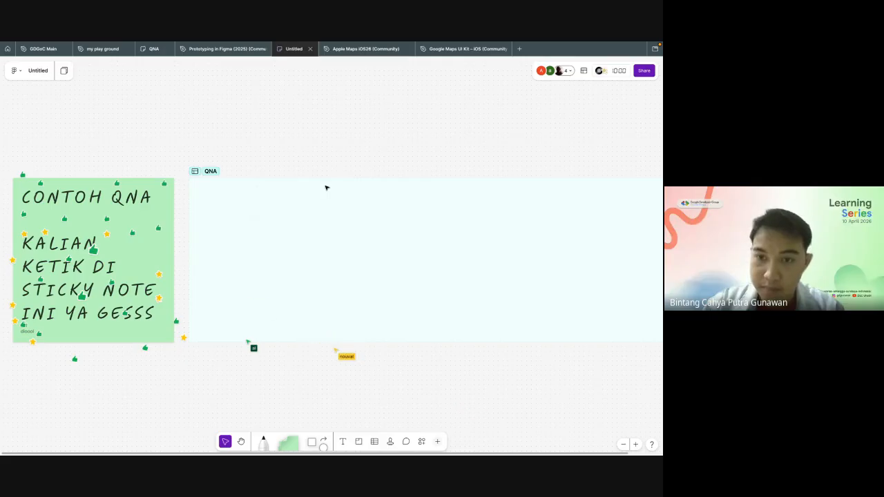
# Step: Switch to the Google Meet call to unmute the microphone, and return to the FigJam board
pyautogui.hotkey('ctrl', 'Right')
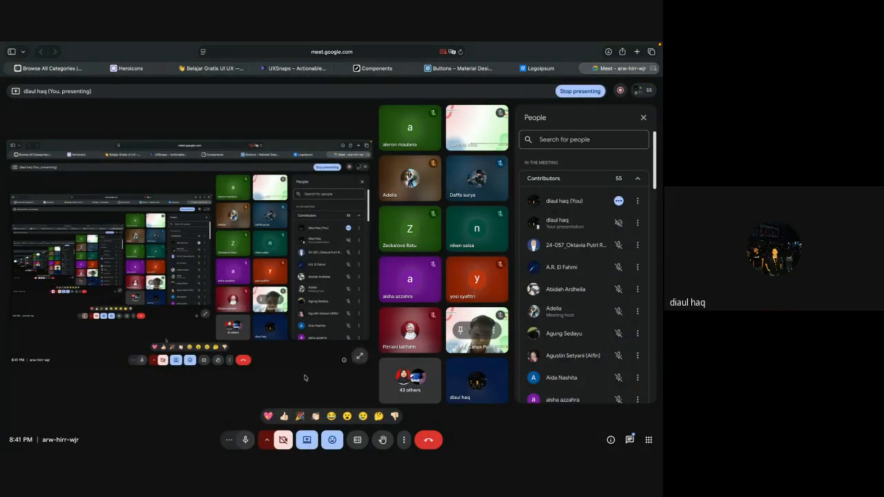
pyautogui.hotkey('ctrl', 'Left')
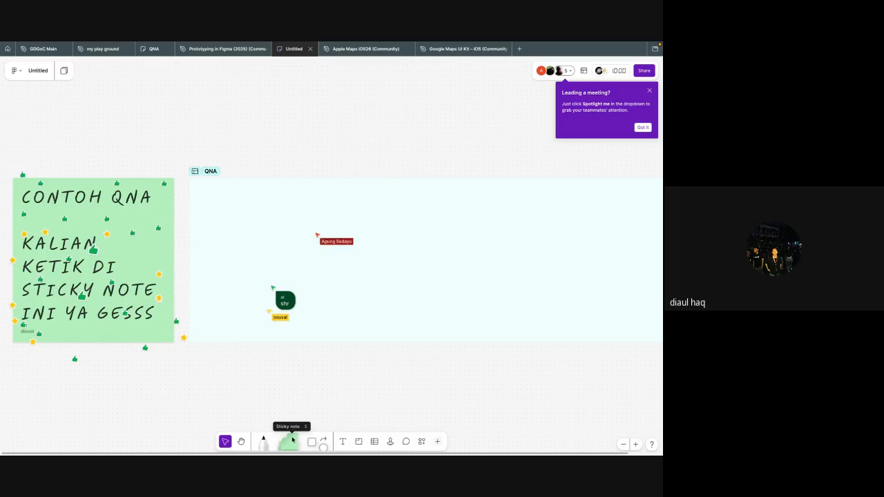
# Step: Place a blank green sticky note in the QNA section and delete it again
pyautogui.moveTo(293, 440); pyautogui.dragTo(271, 240)
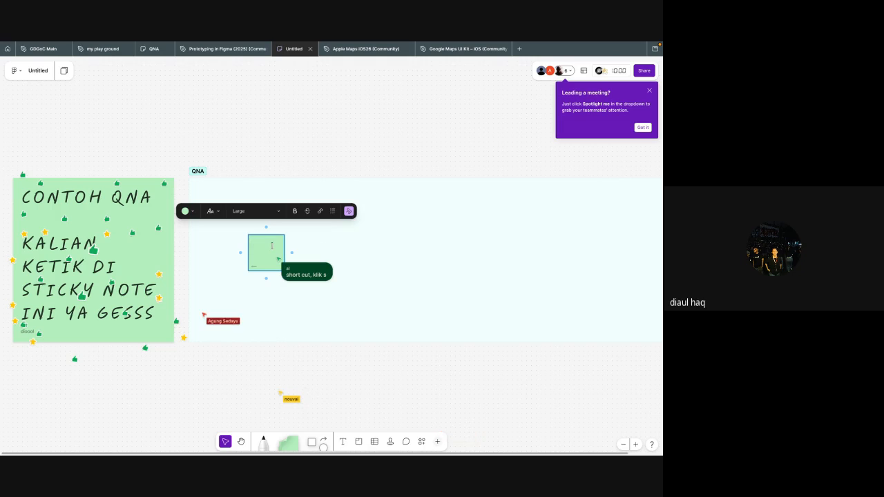
pyautogui.click(324, 247)
pyautogui.click(271, 254)
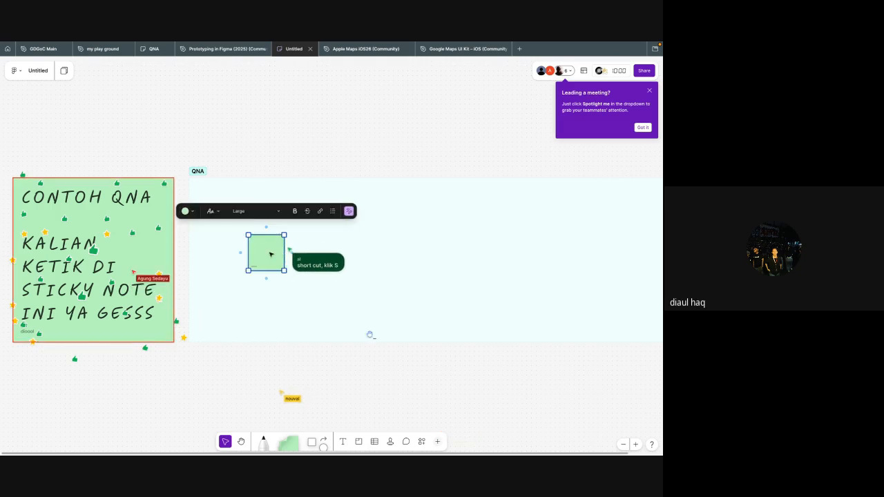
pyautogui.press('Delete')
# Step: Use the Sticky note tool to place two blank green notes side by side in the QNA section
pyautogui.hotkey('ctrl', 'z')
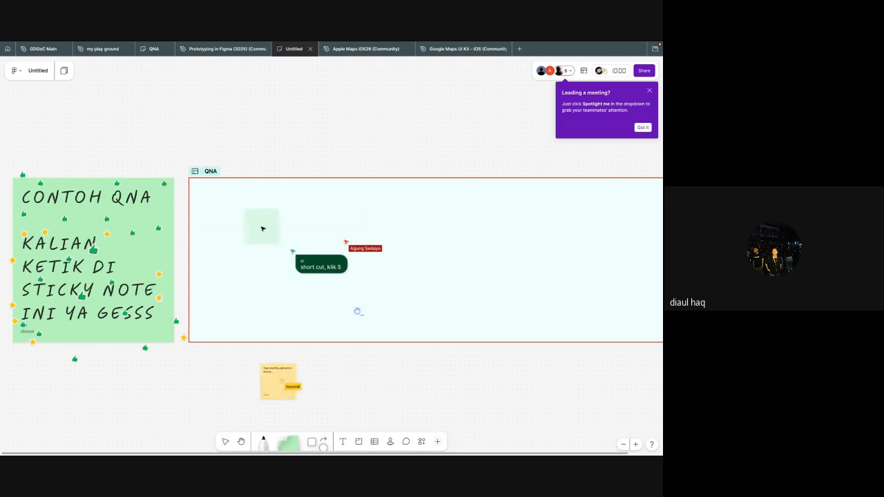
pyautogui.click(321, 233)
pyautogui.press('s')
pyautogui.click(312, 227)
pyautogui.click(345, 242)
pyautogui.click(311, 228)
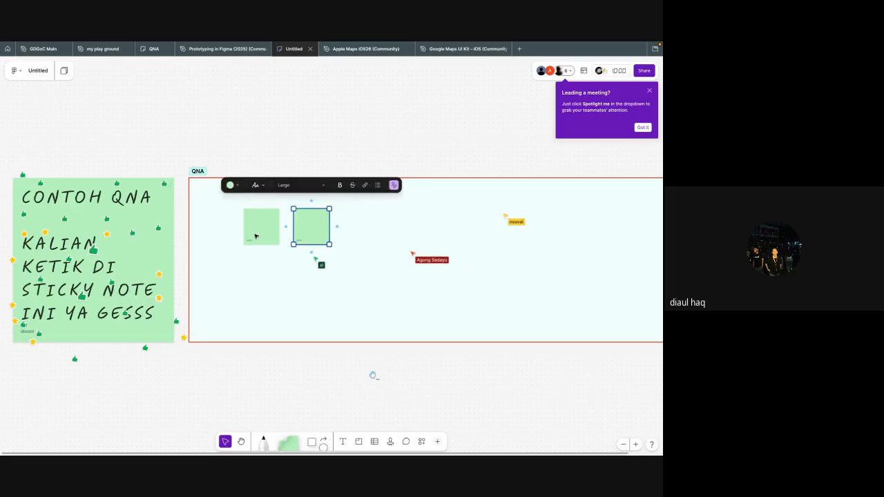
# Step: Delete both blank green sticky notes from the QNA section
pyautogui.click(263, 228)
pyautogui.keyDown('shift'); pyautogui.click(305, 228); pyautogui.keyUp('shift')
pyautogui.press('Delete')
# Step: Check the Google Meet call and examine the QNA section for sticky notes added by participants
pyautogui.press('super+Tab')
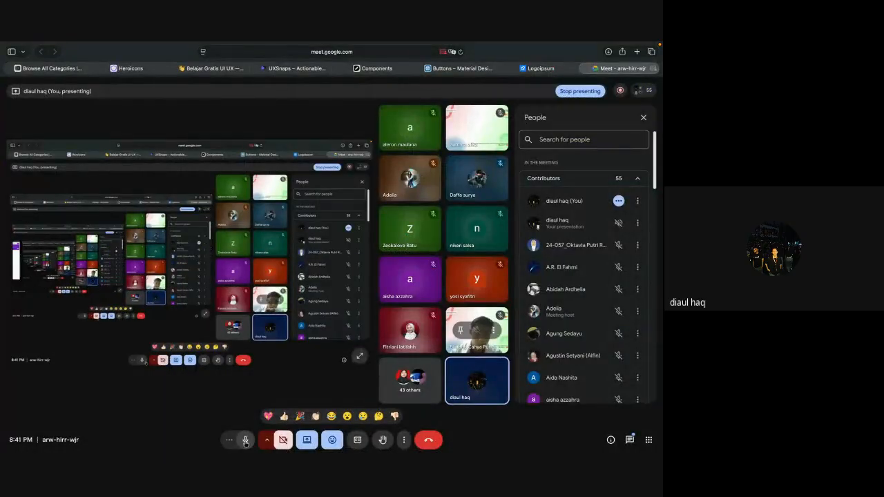
pyautogui.press('super+Tab')
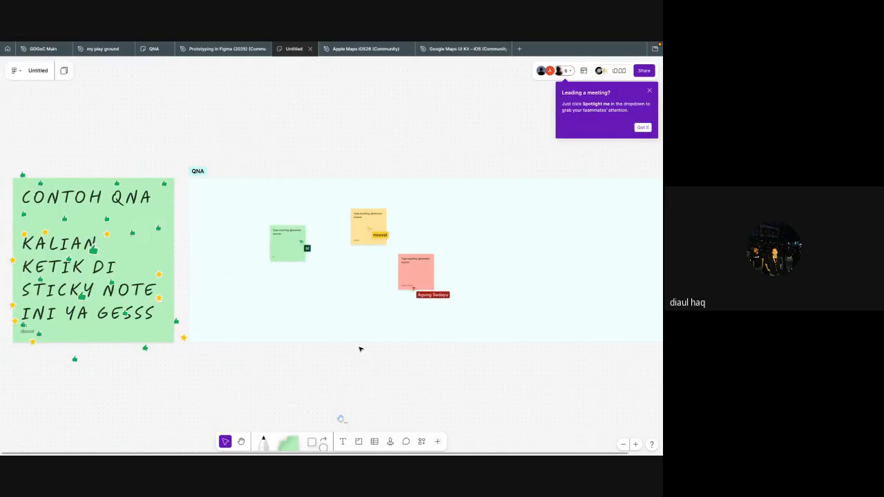
pyautogui.scroll(5, 359, 349)
pyautogui.scroll(1, 360, 349)
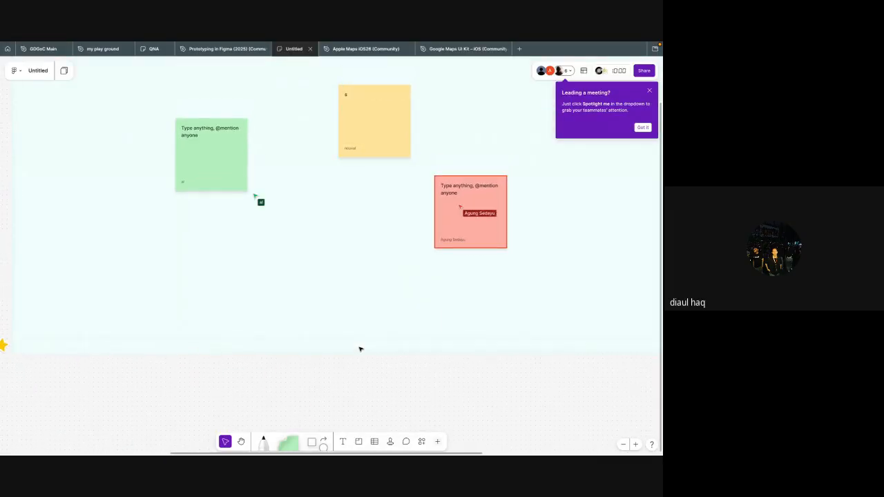
pyautogui.scroll(-1, 360, 350)
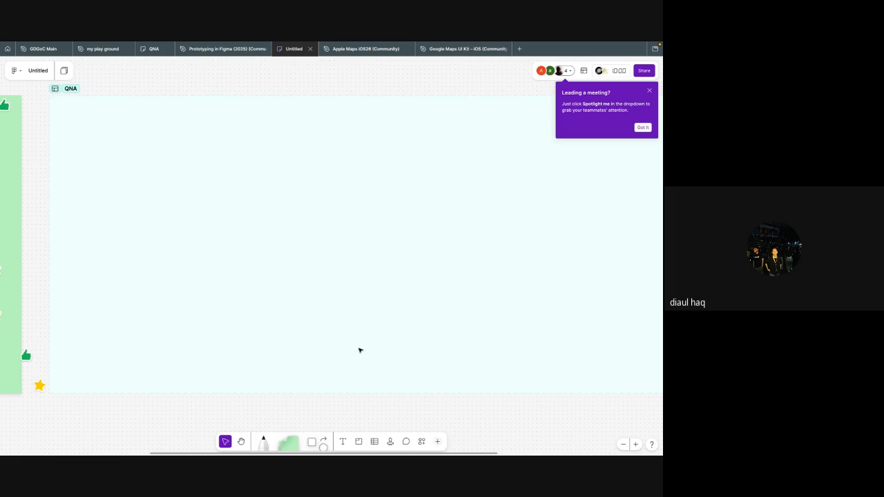
pyautogui.scroll(2, 360, 350)
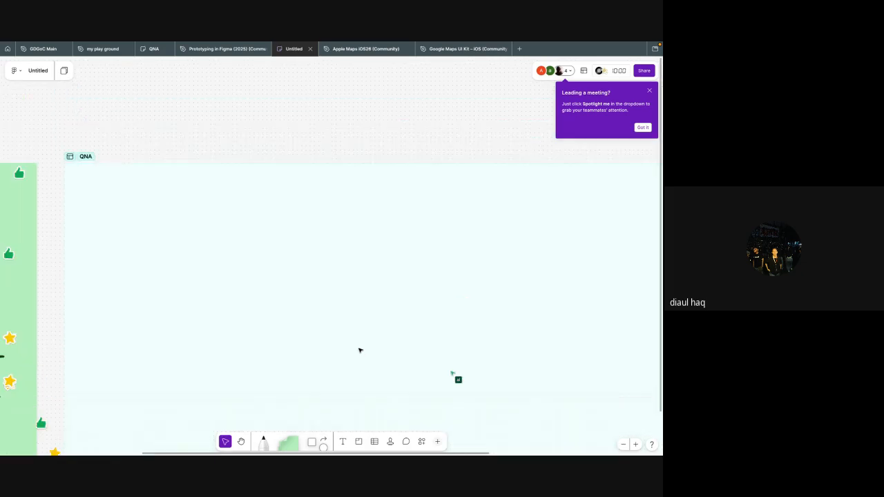
pyautogui.hotkey('ctrl', 'Left')
pyautogui.hotkey('ctrl', 'Right')
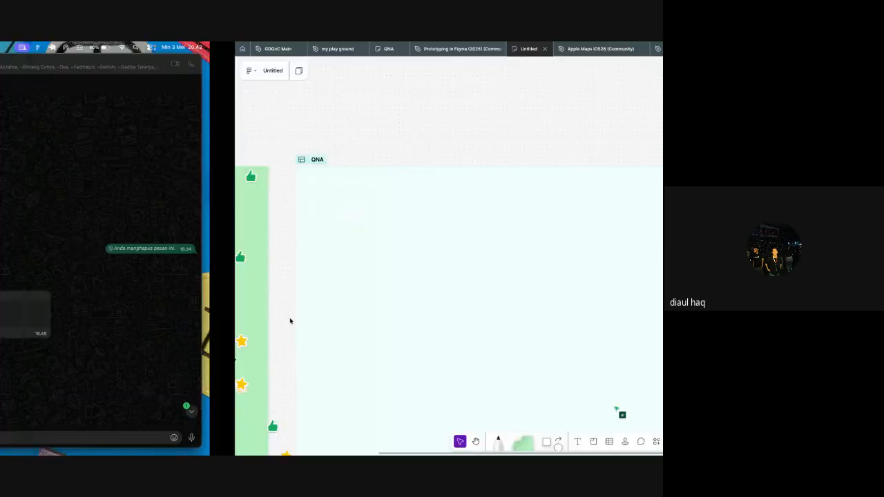
pyautogui.hotkey('ctrl', 'Right')
pyautogui.hotkey('ctrl', 'Left')
# Step: Write a short cursor chat message beginning with "ay" in the QNA section and choose a participant to follow from the board's viewers
pyautogui.scroll(-2, 304, 345)
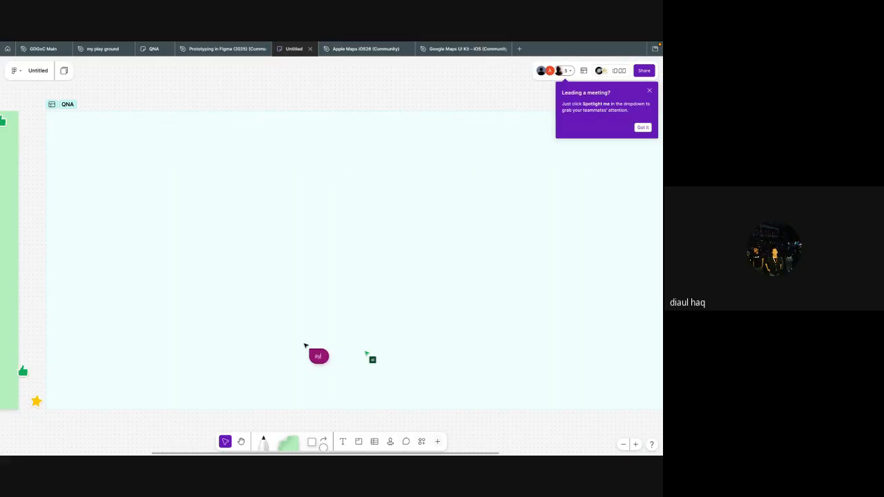
pyautogui.write('ysss')
pyautogui.click(566, 70)
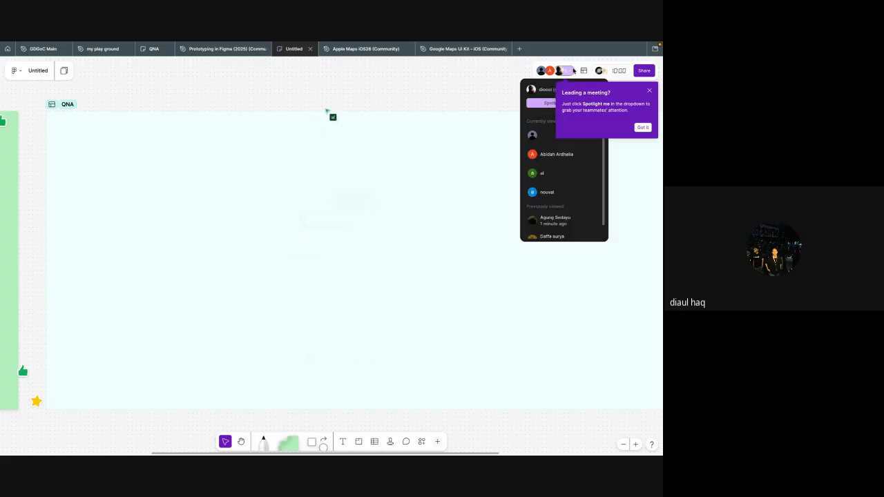
pyautogui.click(558, 164)
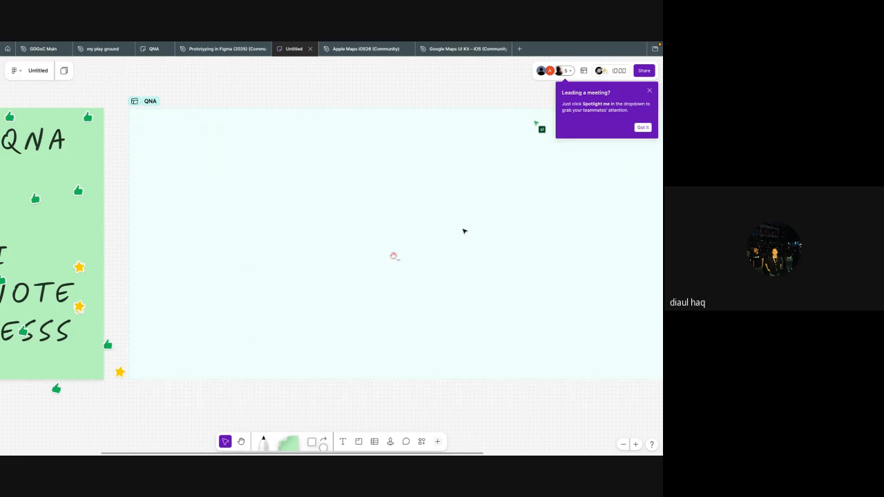
# Step: Write the cursor chat message "pakai shortcut S ya giyss" inside the QNA section
pyautogui.hotkey('ctrl', 'Left')
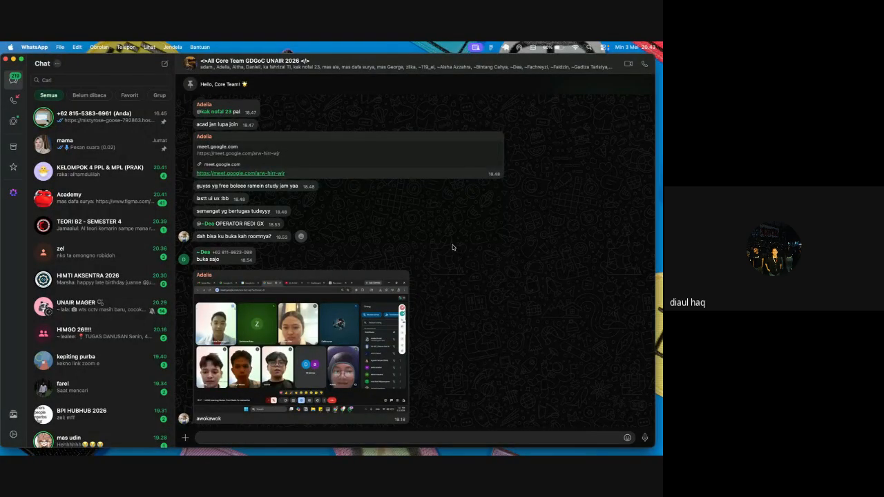
pyautogui.hotkey('ctrl', 'Right')
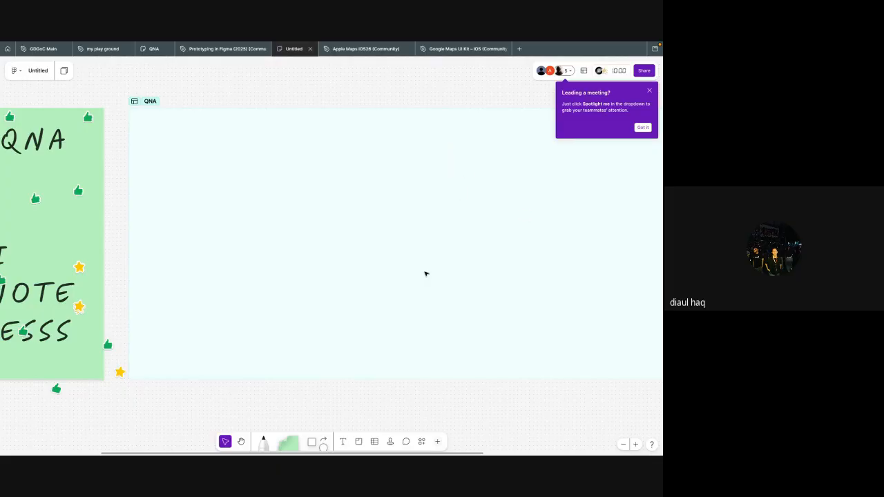
pyautogui.press('/')
pyautogui.write('i short')
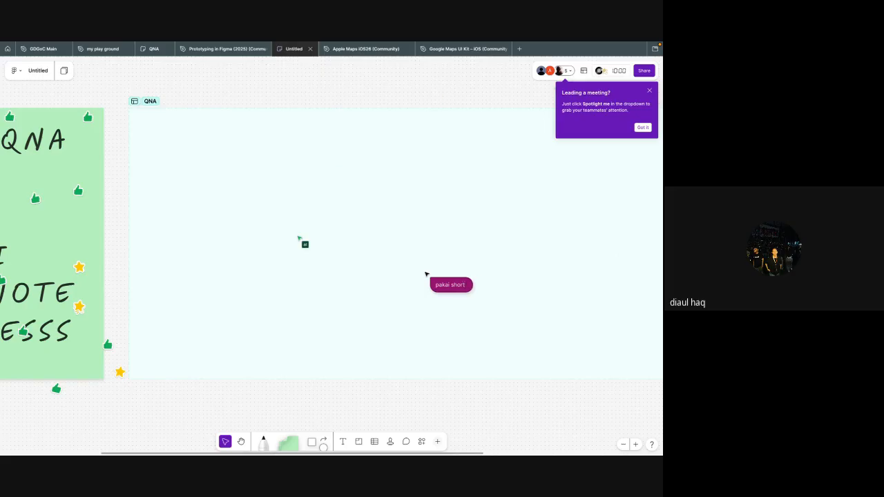
pyautogui.write('cut S ya gi')
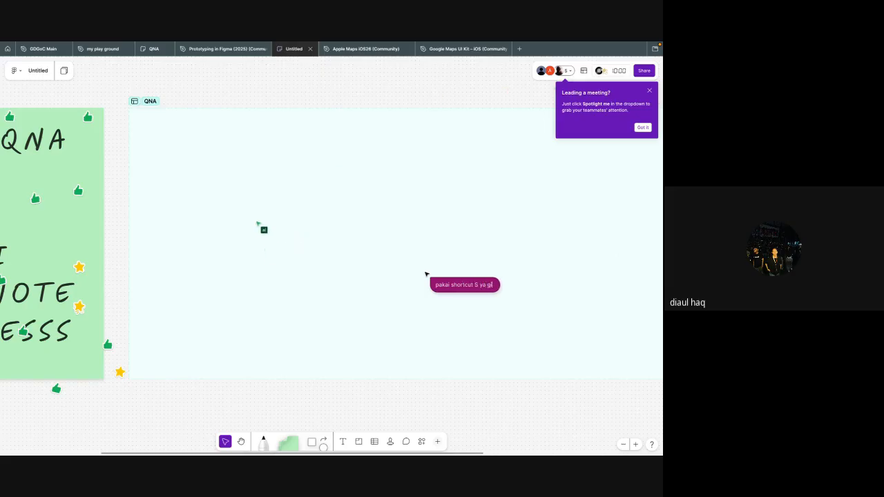
pyautogui.write('yss')
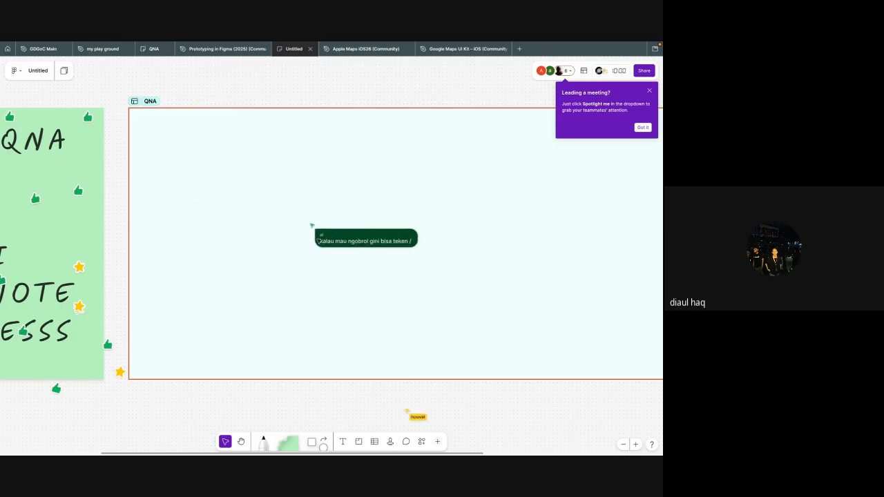
# Step: Bring the whole QNA section into view and pick a participant to follow from the list of board viewers
pyautogui.scroll(-10, 318, 240)
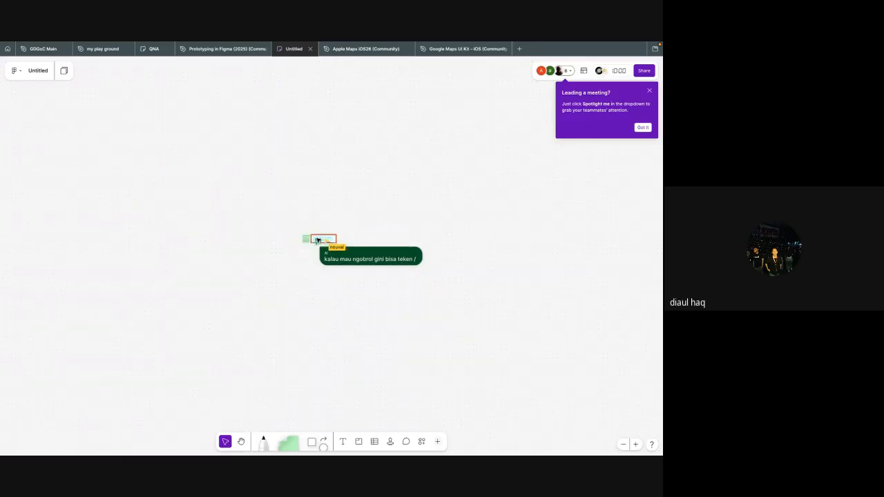
pyautogui.hotkey('shift', '2')
pyautogui.hscroll(1, 308, 335)
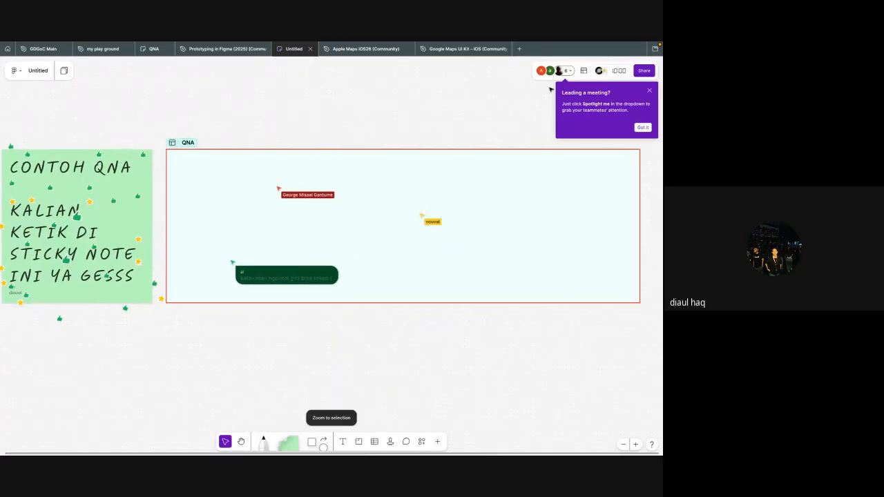
pyautogui.click(571, 72)
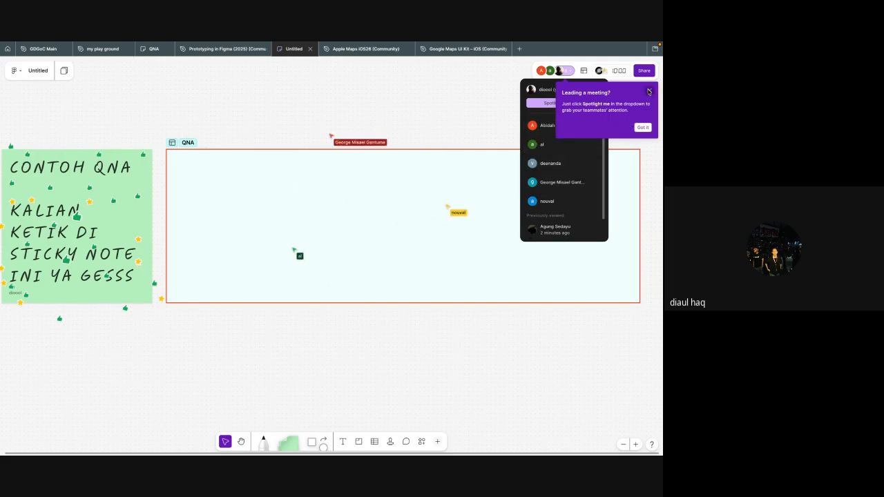
pyautogui.click(540, 185)
pyautogui.scroll(4, 366, 355)
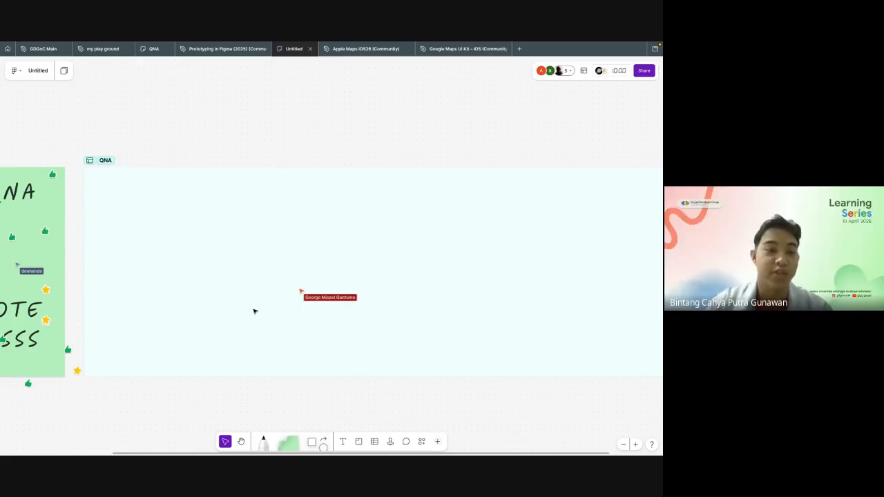
pyautogui.hscroll(-2, 255, 311)
pyautogui.press('/')
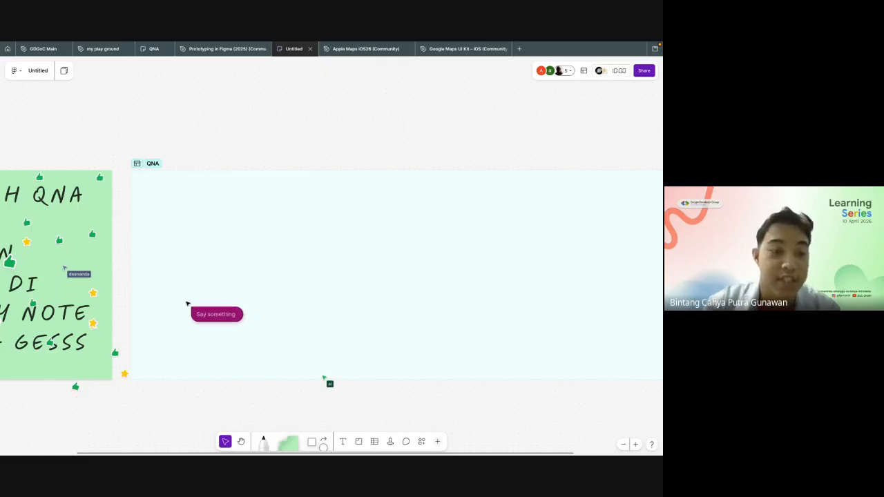
pyautogui.click(294, 280)
pyautogui.hotkey('ctrl', 'Left')
pyautogui.hotkey('ctrl', 'Right')
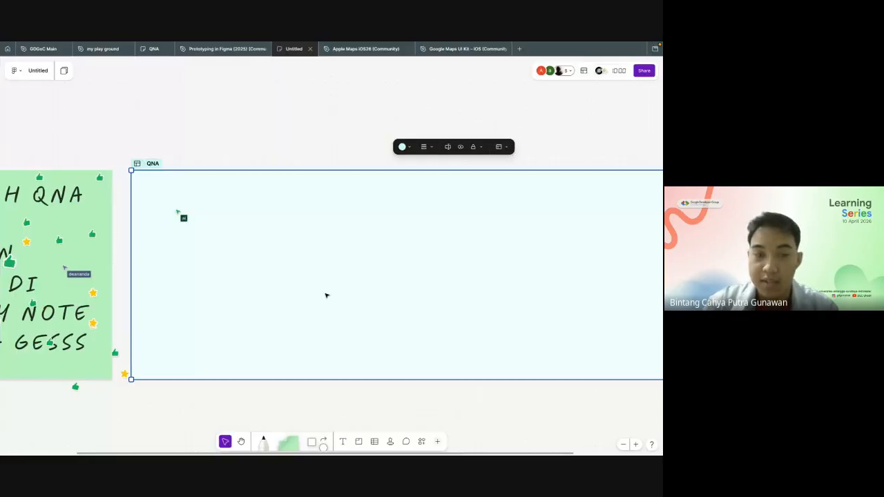
pyautogui.press('super+Tab')
pyautogui.press('super+Tab')
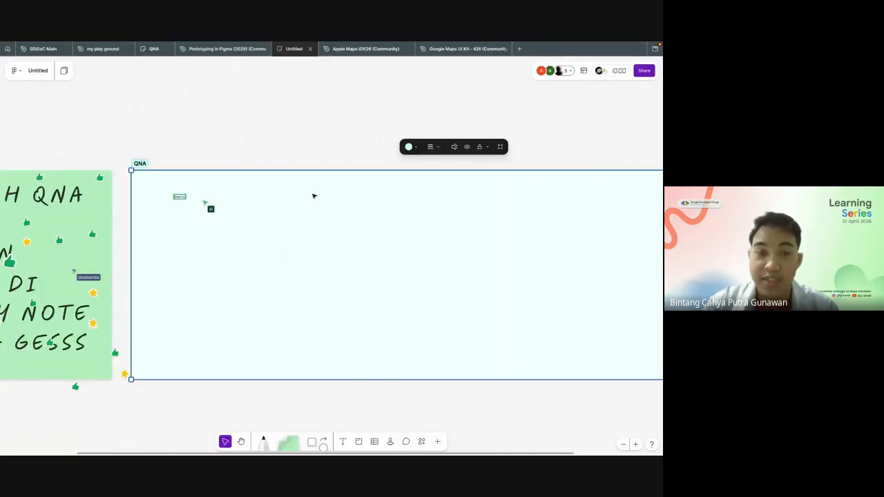
pyautogui.click(306, 152)
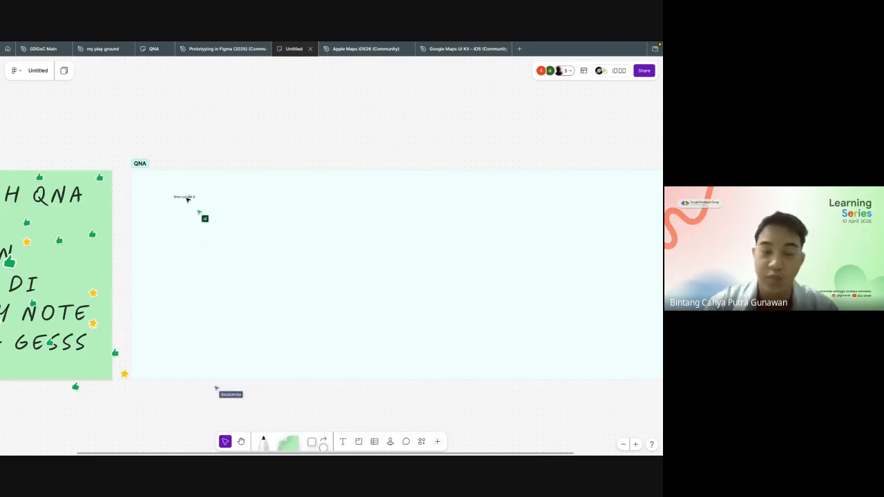
# Step: Enlarge the "Short cut klik S" text to heading size and move it to the upper-left corner of the QNA section
pyautogui.click(196, 198)
pyautogui.scroll(5, 197, 197)
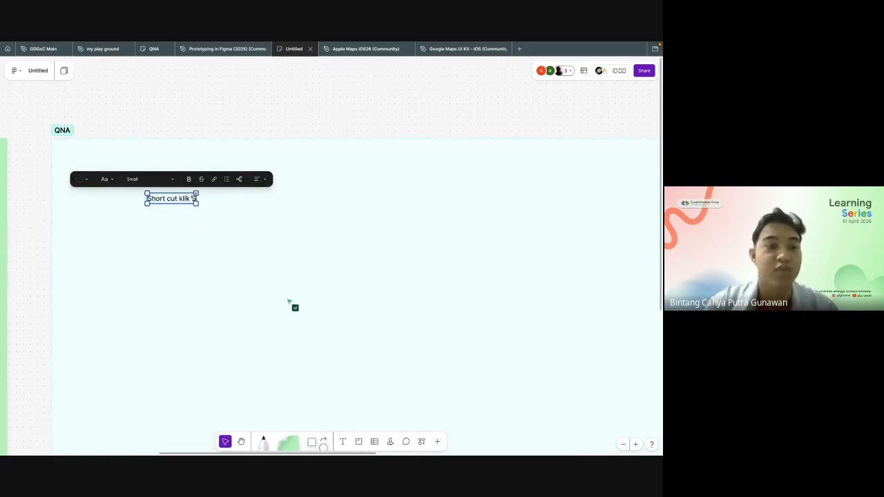
pyautogui.moveTo(196, 194); pyautogui.dragTo(415, 144)
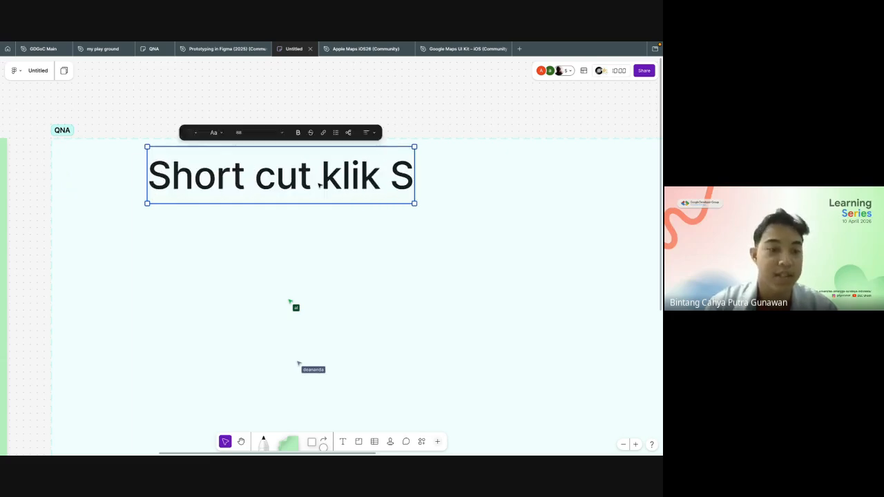
pyautogui.moveTo(319, 183); pyautogui.dragTo(245, 197)
pyautogui.click(251, 114)
pyautogui.scroll(-5, 252, 114)
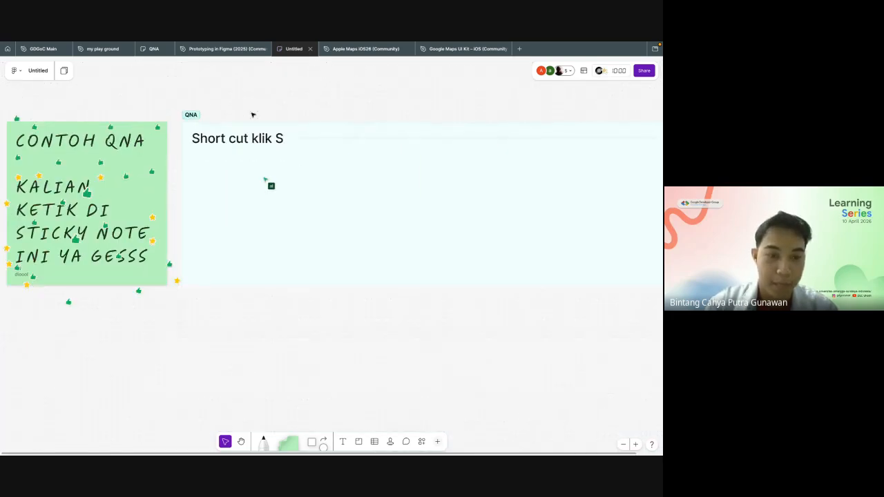
# Step: Examine the QNA section for sticky notes added by participants and for edits to the shortcut text
pyautogui.hscroll(2, 251, 114)
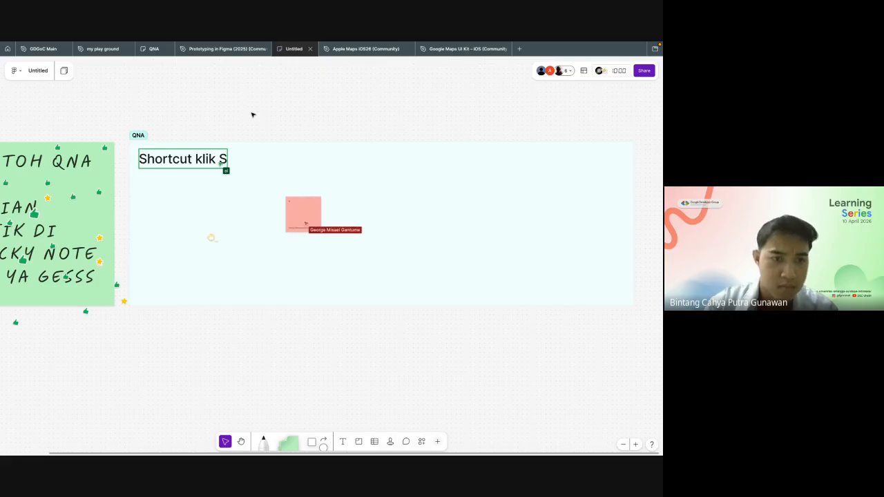
pyautogui.scroll(5, 252, 114)
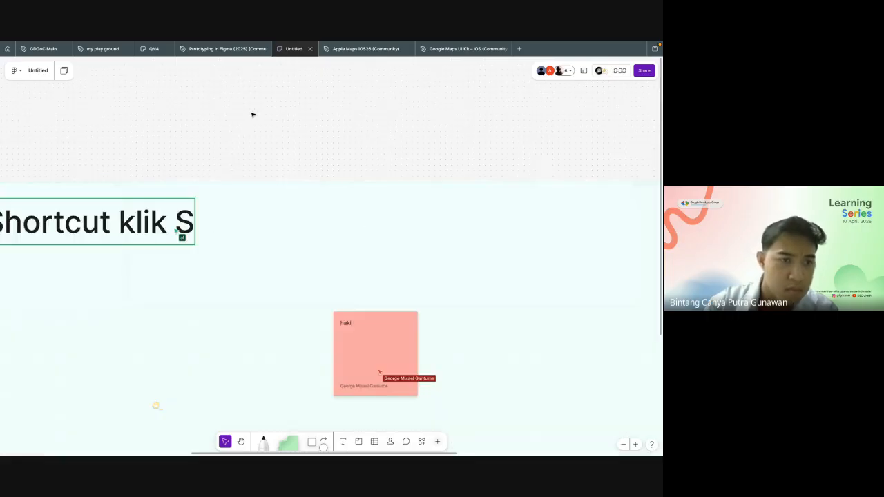
pyautogui.scroll(-2, 354, 157)
pyautogui.scroll(2, 353, 158)
pyautogui.hscroll(-1, 353, 157)
pyautogui.scroll(-4, 353, 158)
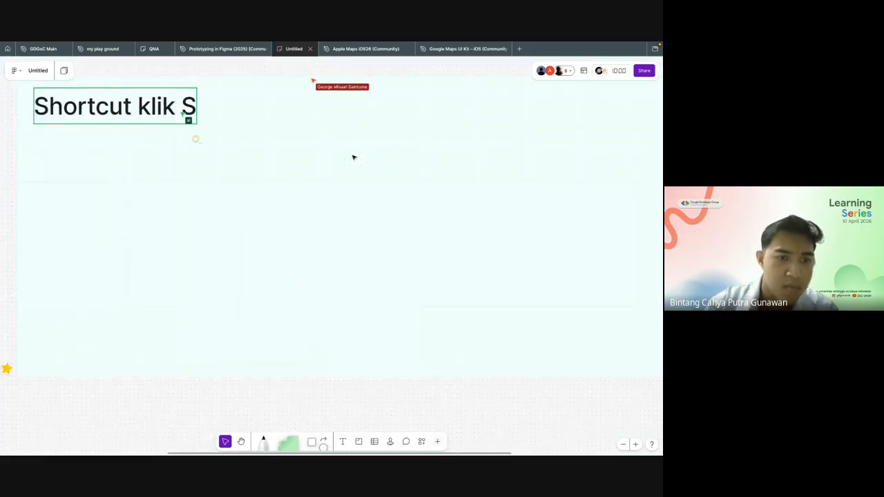
pyautogui.scroll(-3, 353, 157)
pyautogui.hscroll(-1, 354, 157)
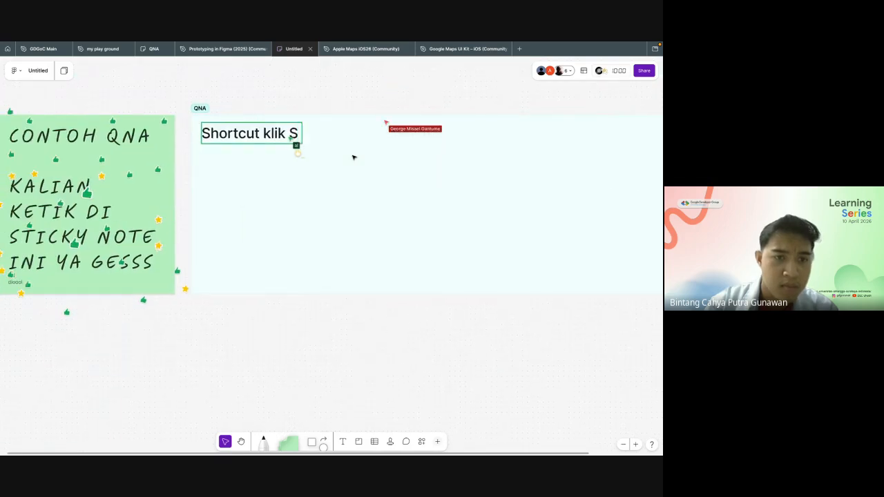
# Step: Check the Google Meet call and return to the FigJam board to inspect the shortcut instruction in the QNA section
pyautogui.hotkey('ctrl', 'Left')
pyautogui.hotkey('ctrl', 'Right')
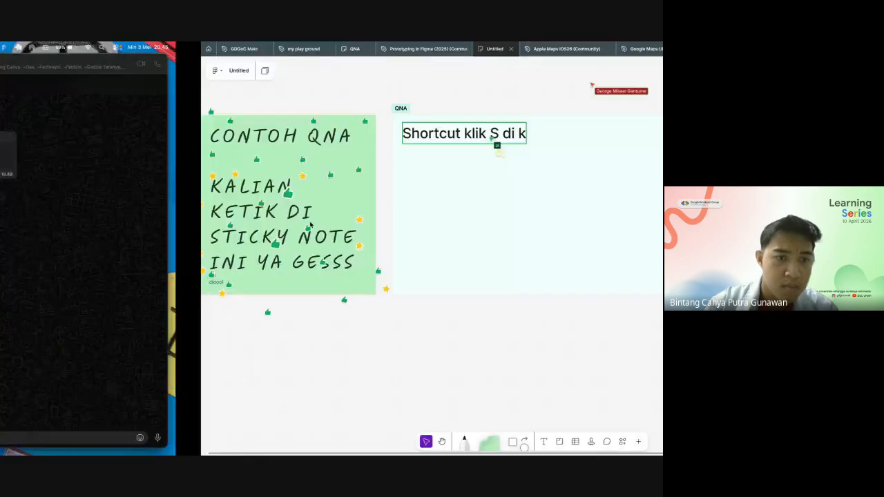
pyautogui.hotkey('ctrl', 'Right')
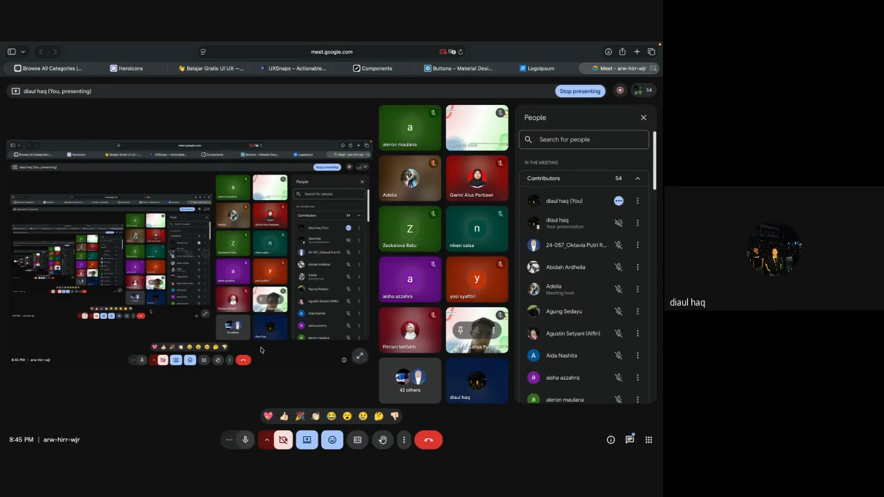
pyautogui.hotkey('ctrl', 'Left')
pyautogui.scroll(2, 348, 313)
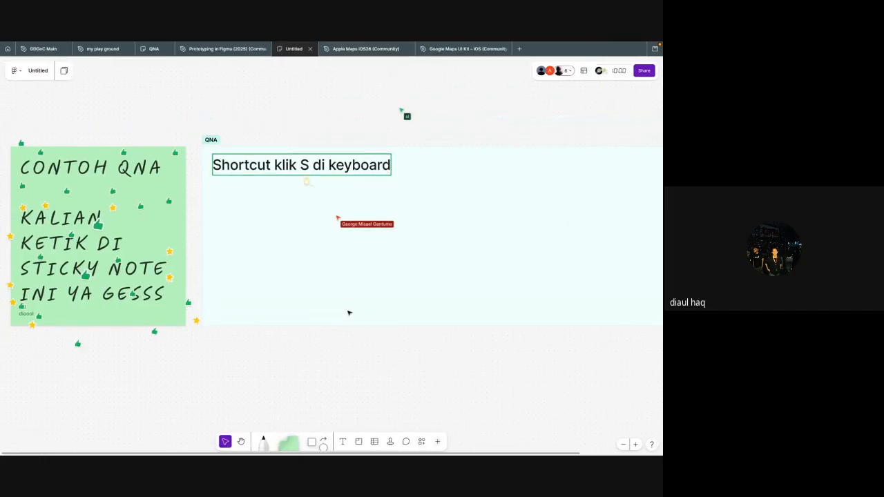
pyautogui.scroll(1, 349, 312)
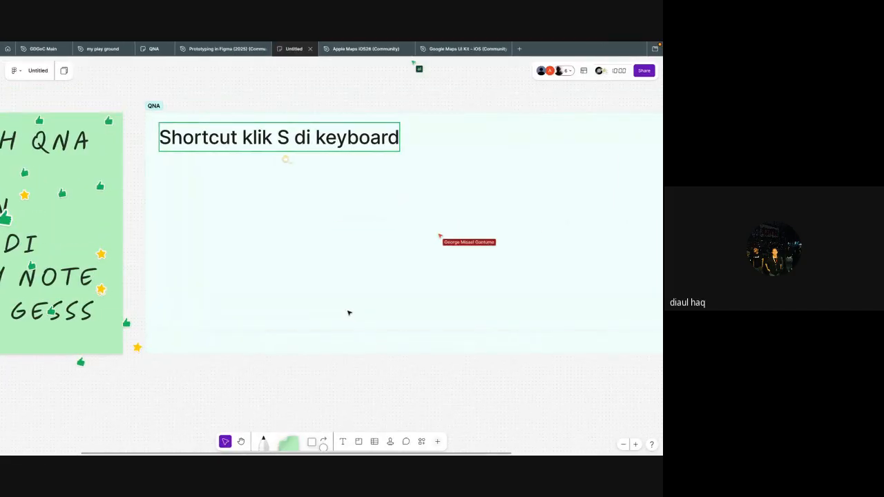
pyautogui.scroll(1, 348, 313)
pyautogui.hscroll(-1, 396, 198)
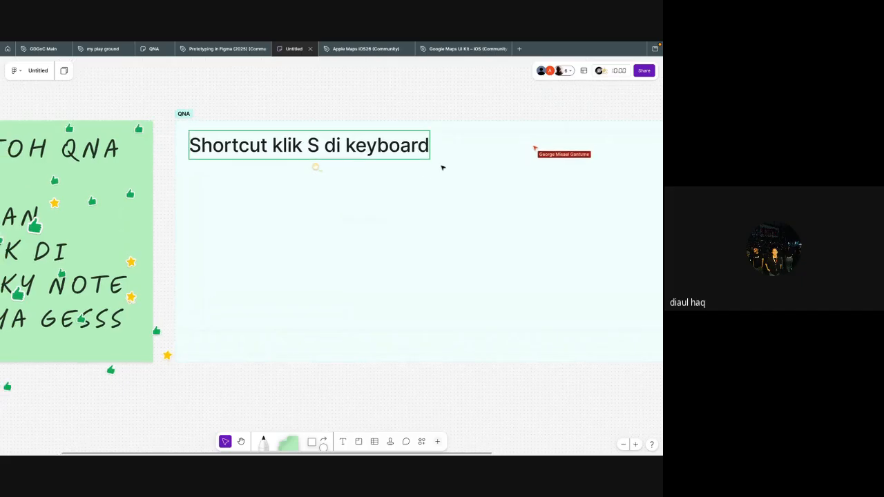
pyautogui.hscroll(1, 443, 168)
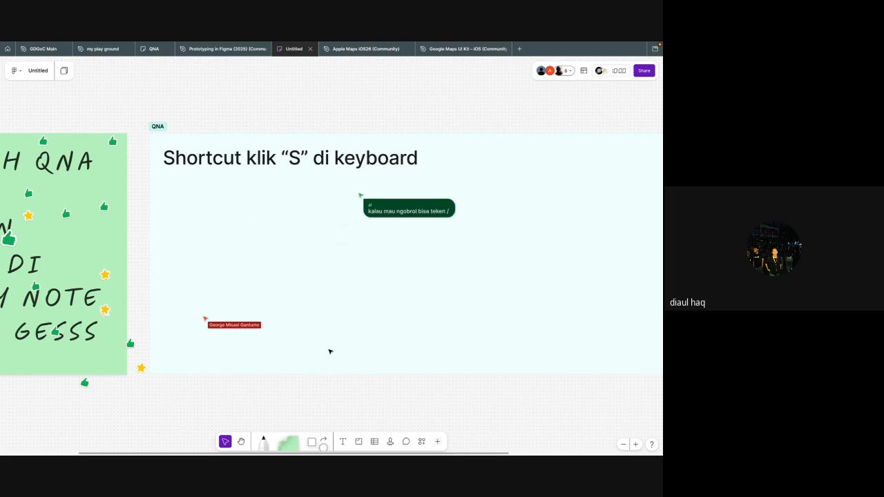
# Step: Examine the QNA section for questions posted by participants below the shortcut instruction
pyautogui.scroll(-5, 330, 351)
pyautogui.scroll(3, 330, 352)
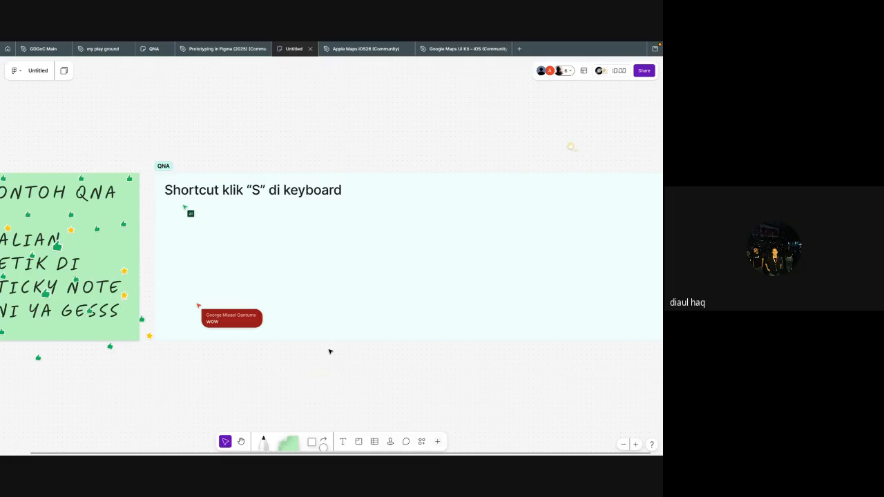
pyautogui.scroll(-3, 330, 351)
pyautogui.scroll(3, 329, 352)
pyautogui.scroll(-1, 329, 352)
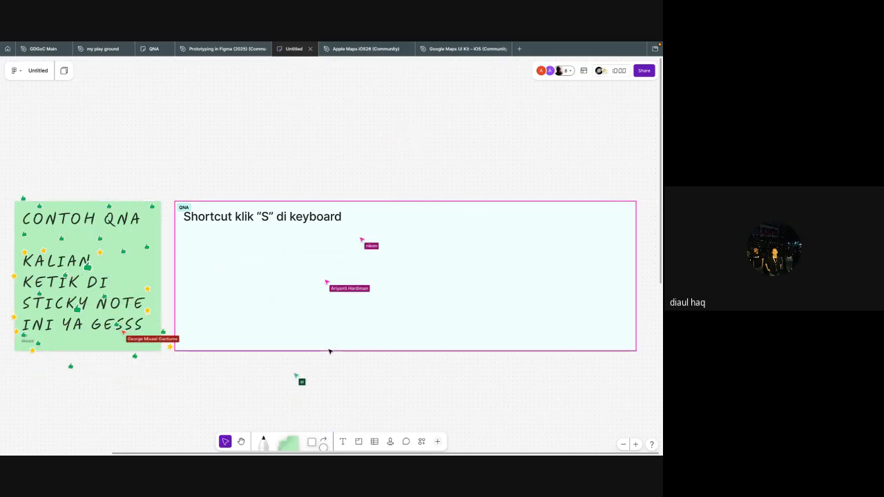
pyautogui.scroll(5, 330, 351)
pyautogui.scroll(1, 330, 351)
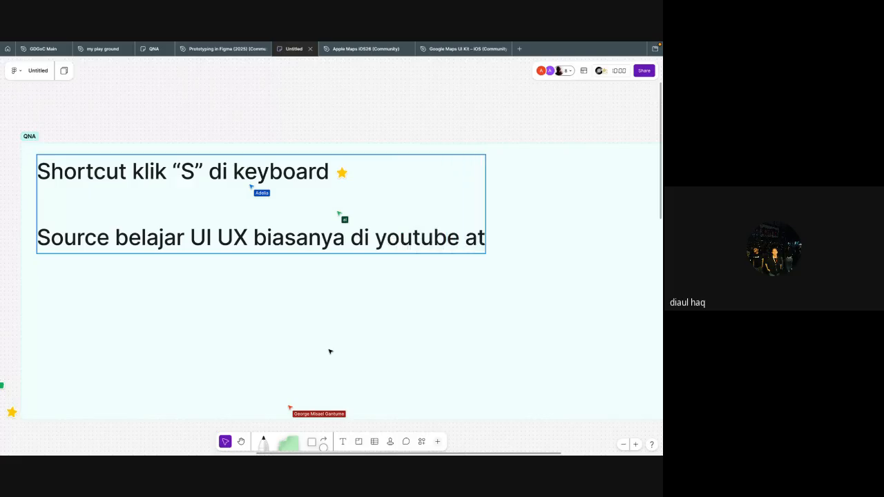
# Step: Write the cursor chat message "pake sticky kakk" near the question typed as plain text in the QNA section
pyautogui.scroll(-5, 346, 404)
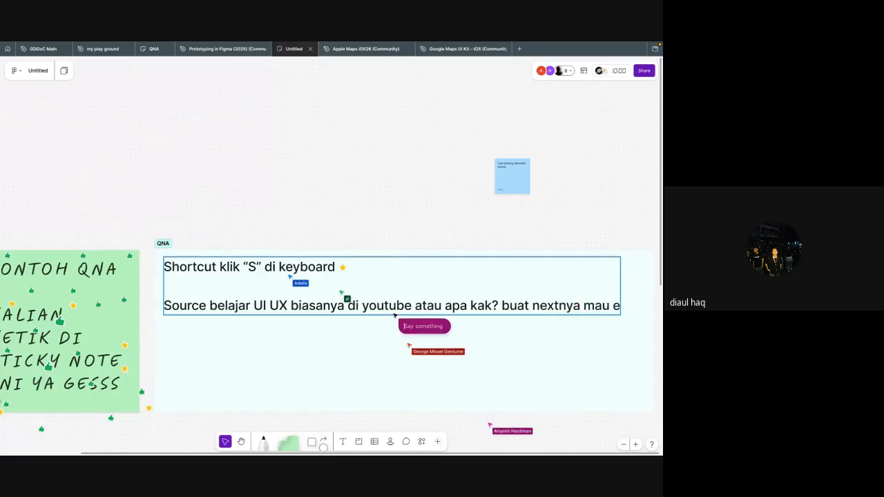
pyautogui.write('icky kakk')
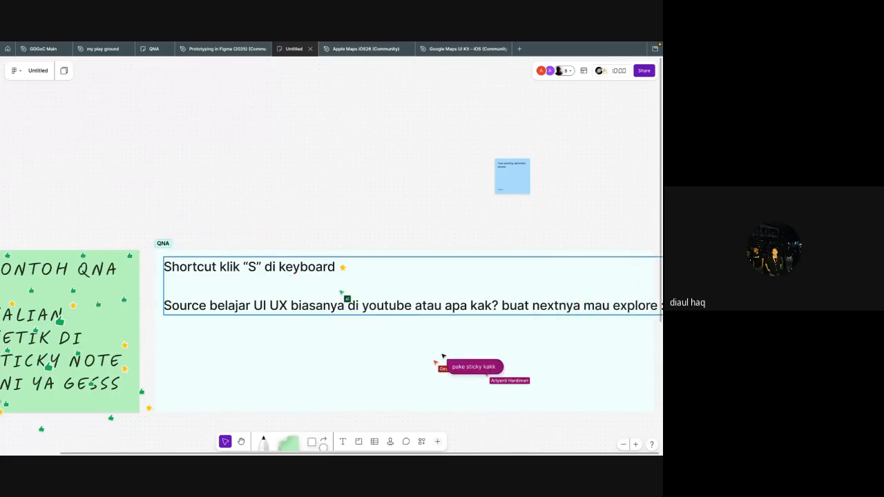
pyautogui.hscroll(1, 303, 304)
pyautogui.scroll(-3, 302, 309)
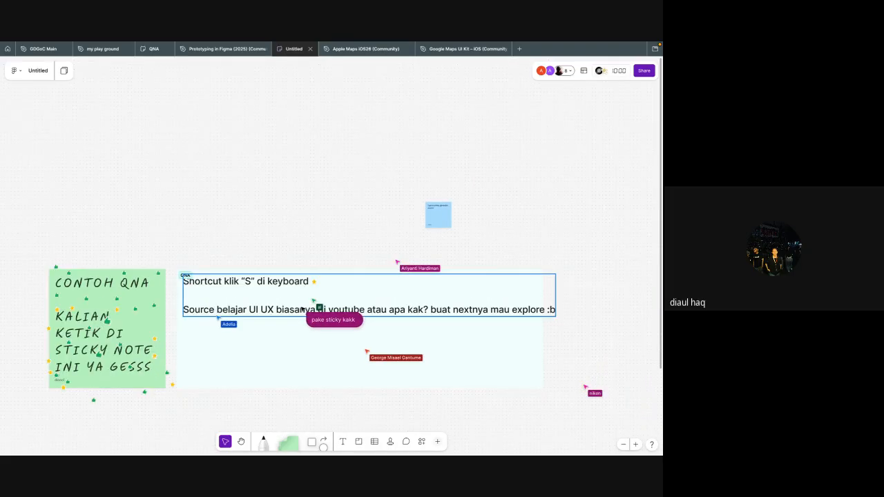
# Step: Move the participant's long green question note below the large text near the QNA section's left edge and read it
pyautogui.scroll(3, 277, 309)
pyautogui.hscroll(-1, 268, 320)
pyautogui.scroll(5, 267, 320)
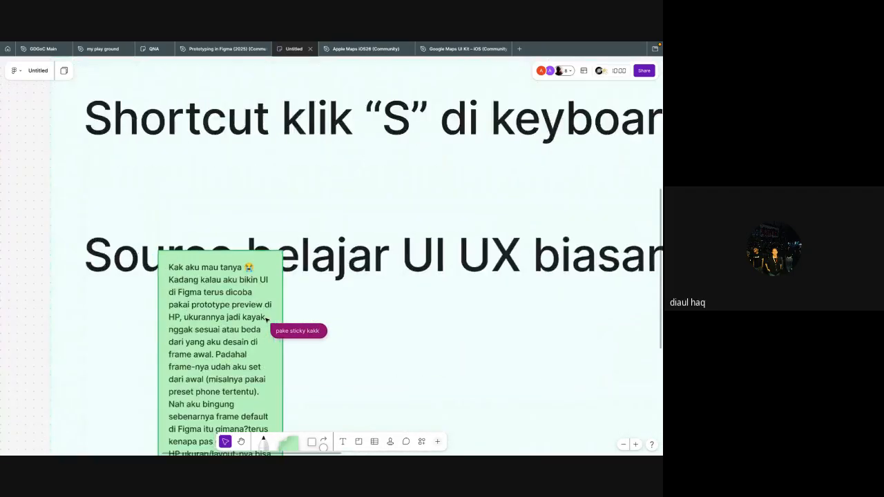
pyautogui.scroll(-2, 271, 304)
pyautogui.click(276, 268)
pyautogui.moveTo(275, 268); pyautogui.dragTo(204, 312)
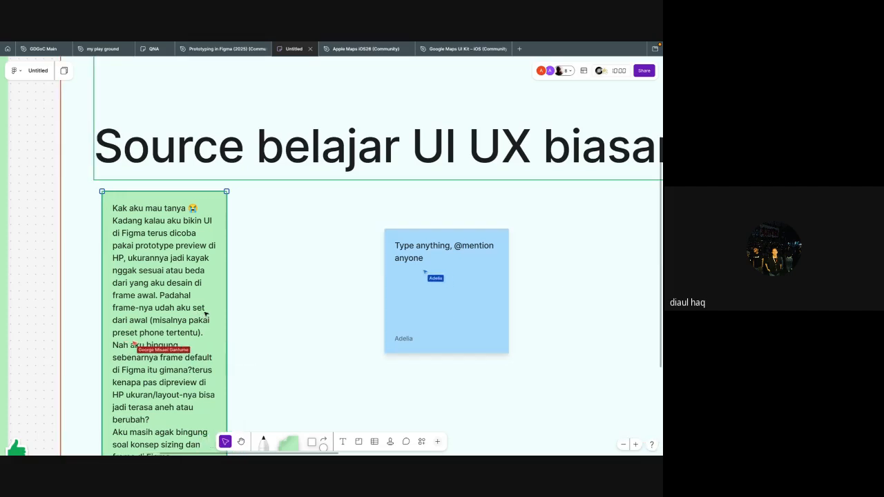
pyautogui.click(241, 312)
pyautogui.hscroll(-1, 244, 296)
pyautogui.scroll(-3, 205, 219)
pyautogui.hscroll(-2, 205, 219)
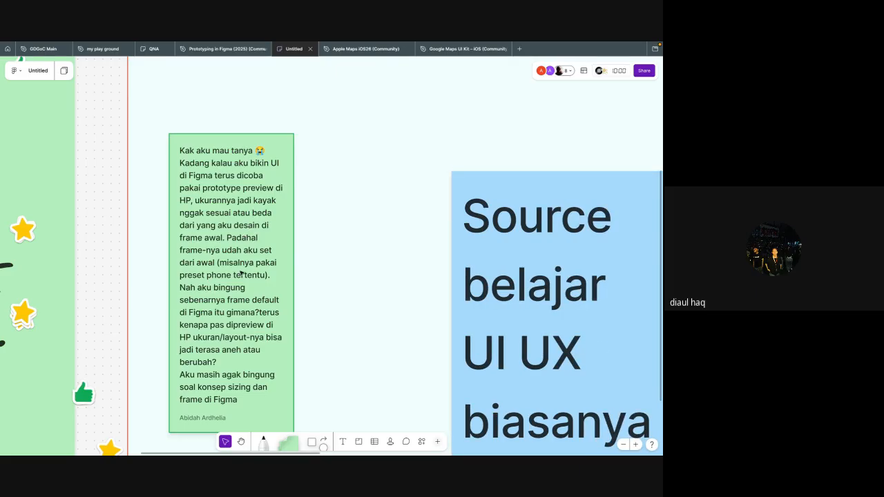
# Step: Arrange the long green question note and the blue "Source belajar UI UX" note side by side below the shortcut heading
pyautogui.scroll(-1, 241, 274)
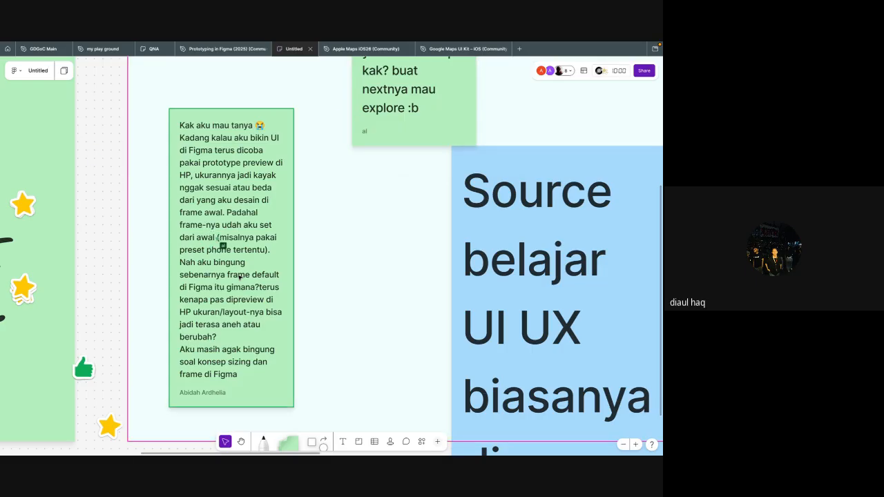
pyautogui.scroll(-3, 240, 278)
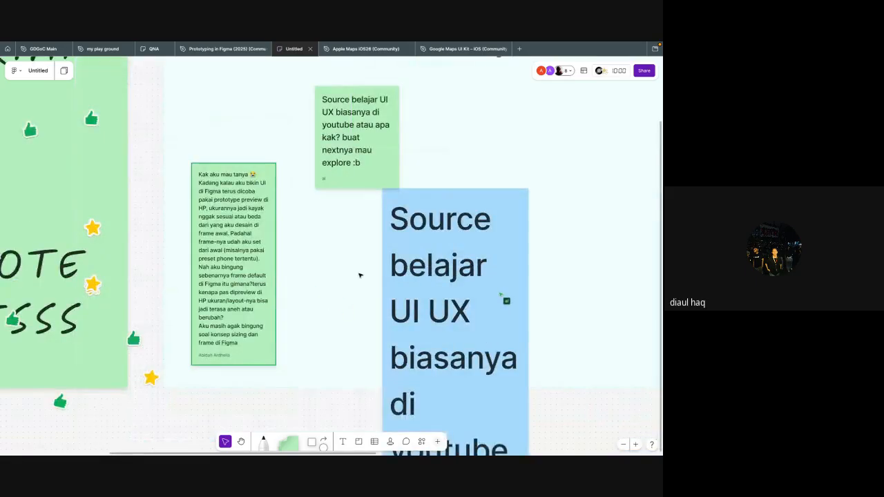
pyautogui.hscroll(3, 359, 275)
pyautogui.scroll(-4, 359, 282)
pyautogui.click(352, 292)
pyautogui.scroll(-1, 352, 292)
pyautogui.scroll(-3, 352, 292)
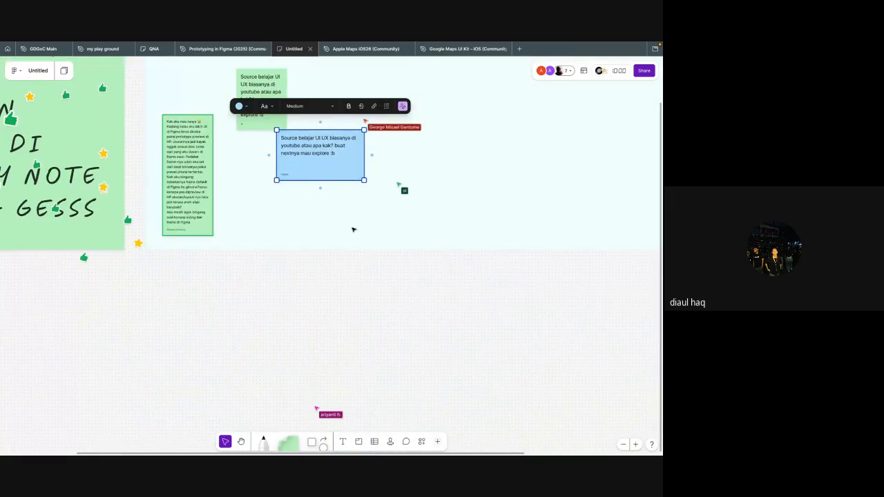
pyautogui.scroll(2, 353, 229)
pyautogui.moveTo(214, 203); pyautogui.dragTo(215, 158)
pyautogui.click(317, 145)
pyautogui.hscroll(-2, 337, 166)
pyautogui.scroll(3, 339, 167)
# Step: Check the Google Meet call and return to the FigJam board to read the long green question about frame sizing
pyautogui.press('super+Tab')
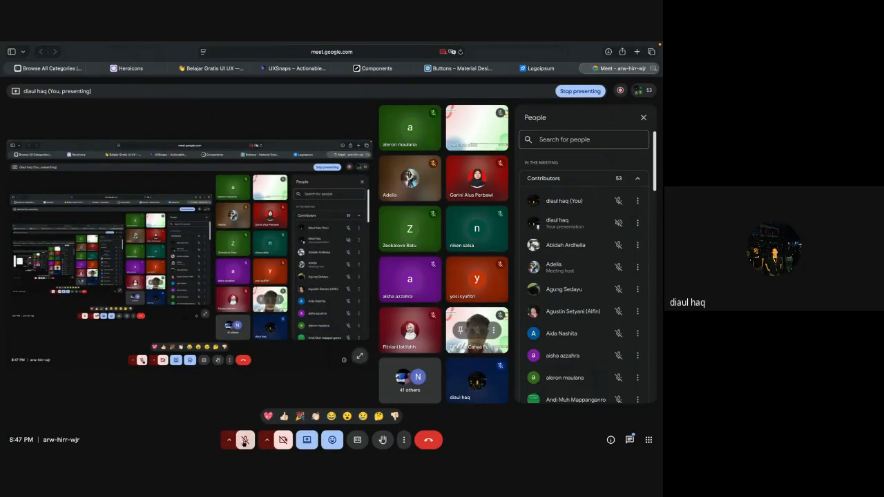
pyautogui.press('super+Tab')
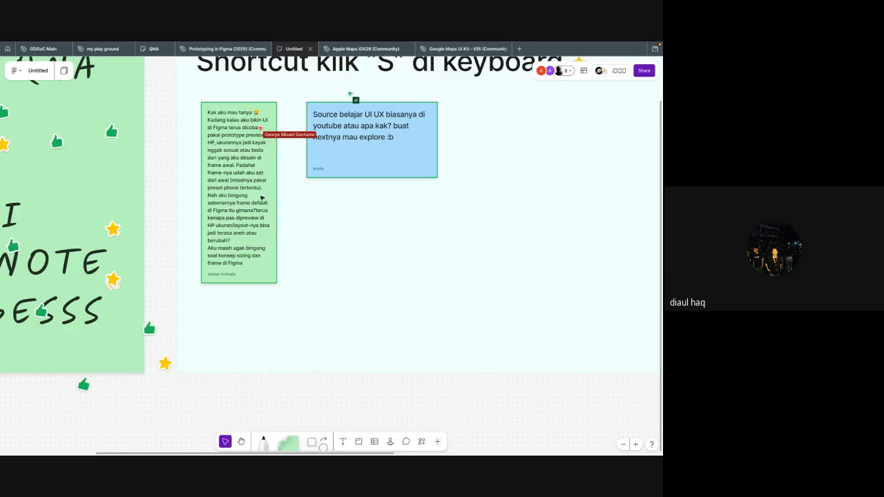
pyautogui.scroll(5, 261, 198)
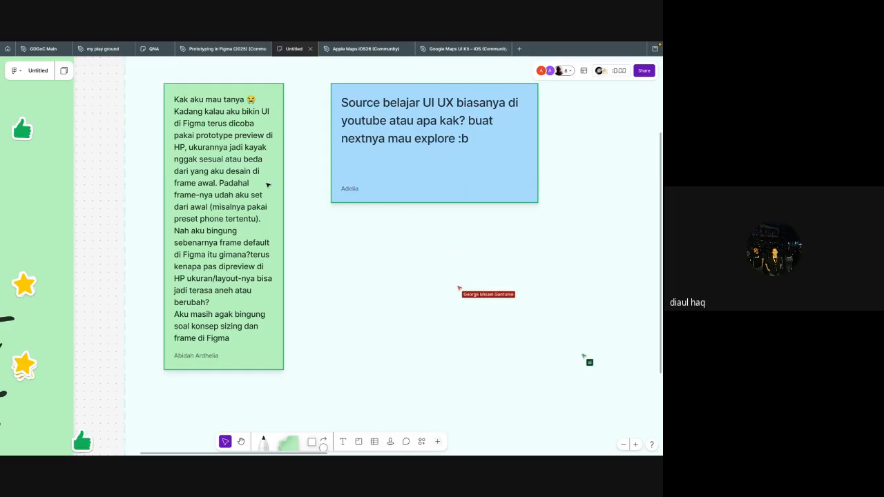
# Step: In the GDGoC Main file, duplicate the Sehatin splash frame "iPhone 13 & 14 - 28" below the original and present the copy's prototype
pyautogui.moveTo(96, 55)
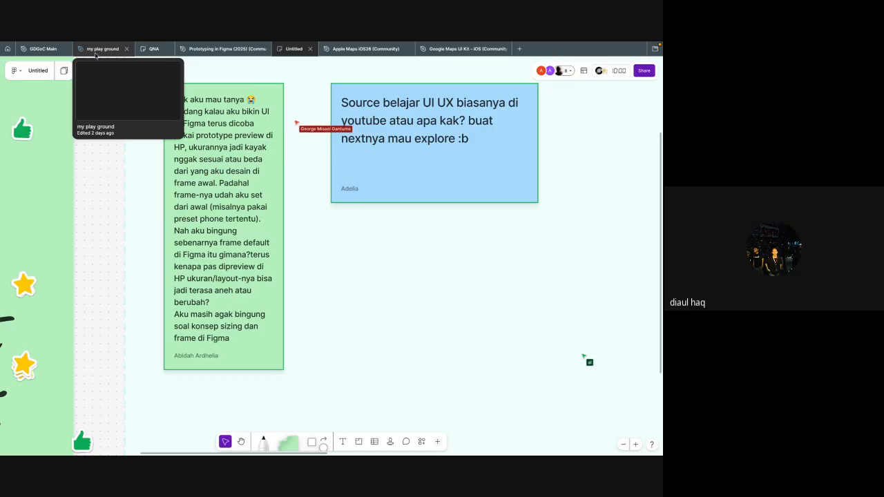
pyautogui.click(41, 49)
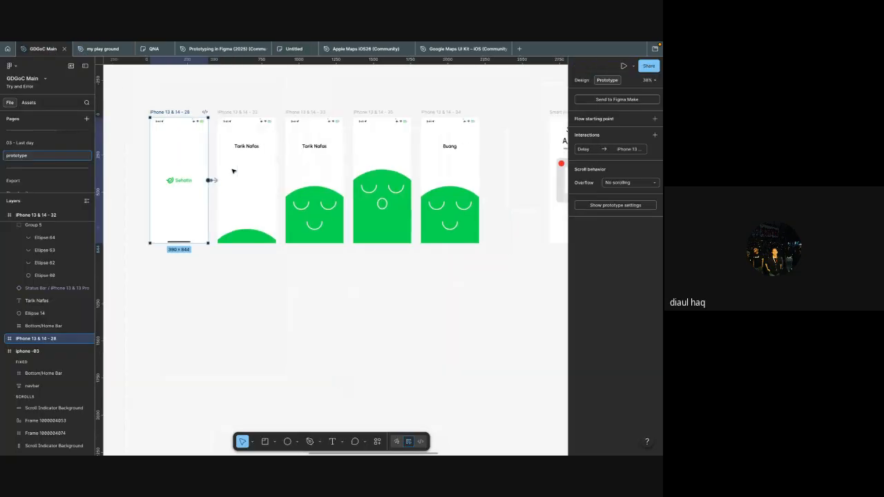
pyautogui.scroll(5, 233, 171)
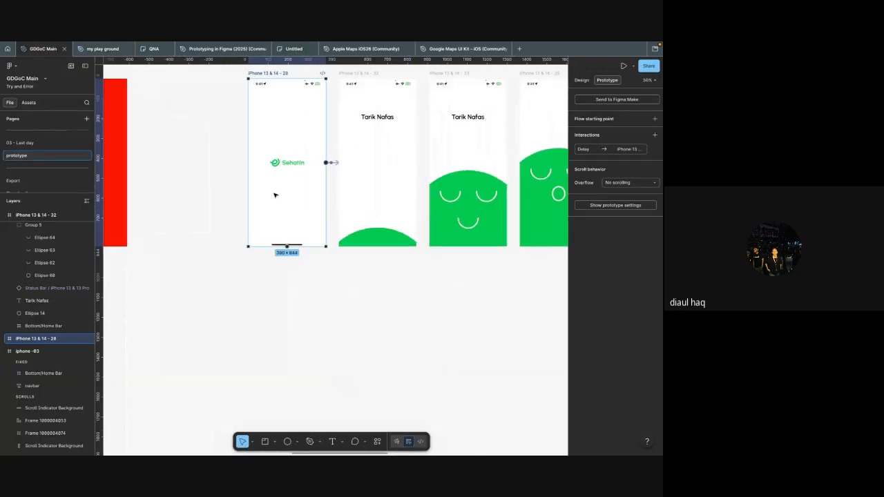
pyautogui.scroll(-4, 273, 194)
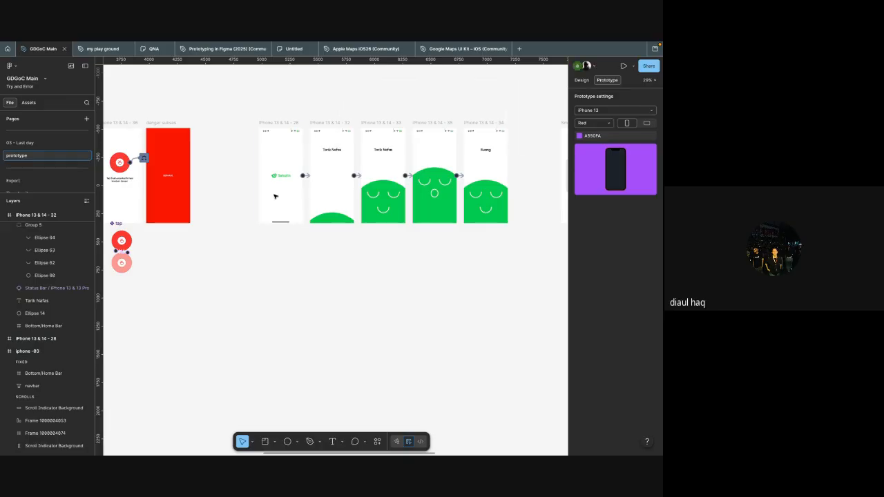
pyautogui.moveTo(276, 308); pyautogui.dragTo(293, 310)
pyautogui.hotkey('ctrl', 'alt', 'Return')
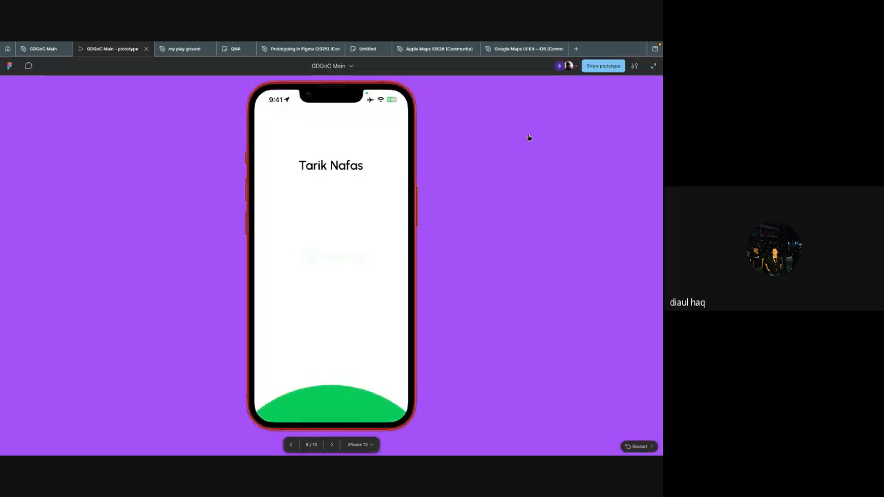
# Step: Examine the Fixed size, Responsive and Advanced settings view options of the prototype presentation, and close the presentation
pyautogui.click(633, 67)
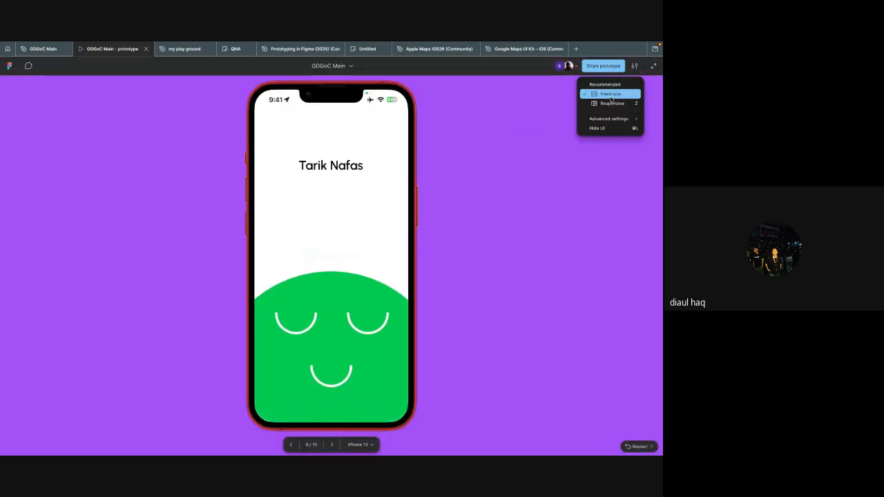
pyautogui.moveTo(609, 122)
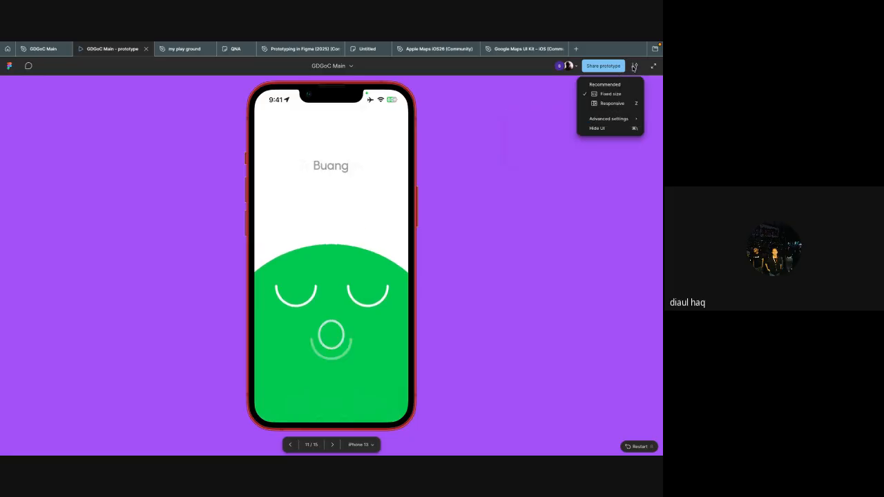
pyautogui.click(612, 103)
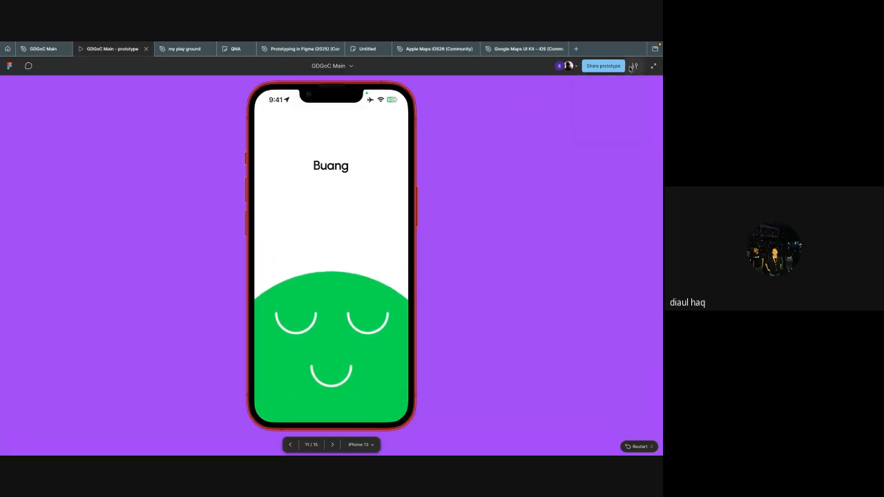
pyautogui.click(632, 66)
pyautogui.click(608, 93)
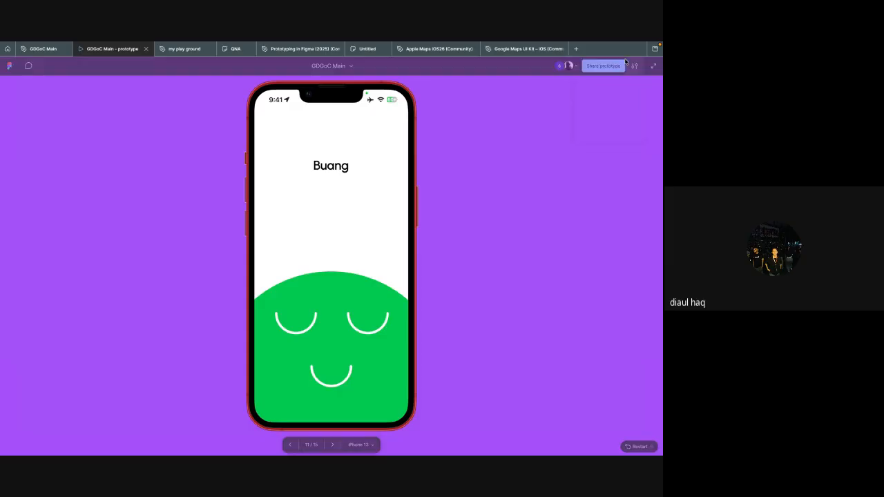
pyautogui.click(632, 67)
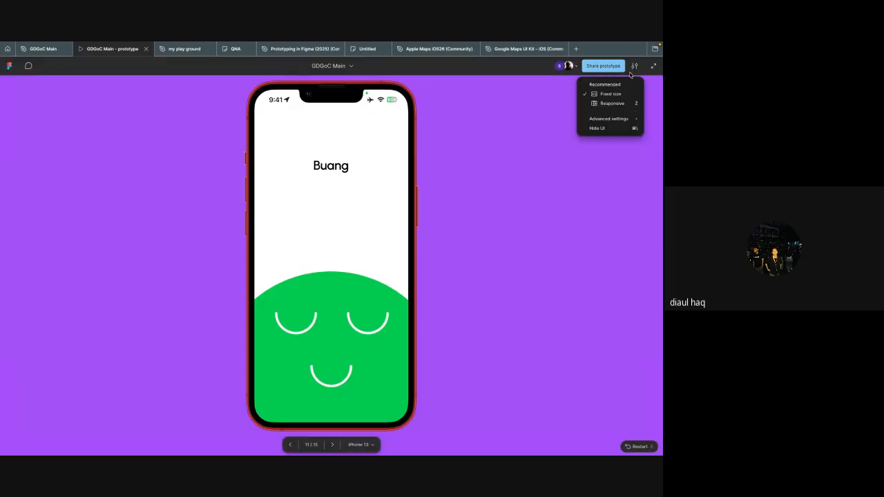
pyautogui.moveTo(628, 118)
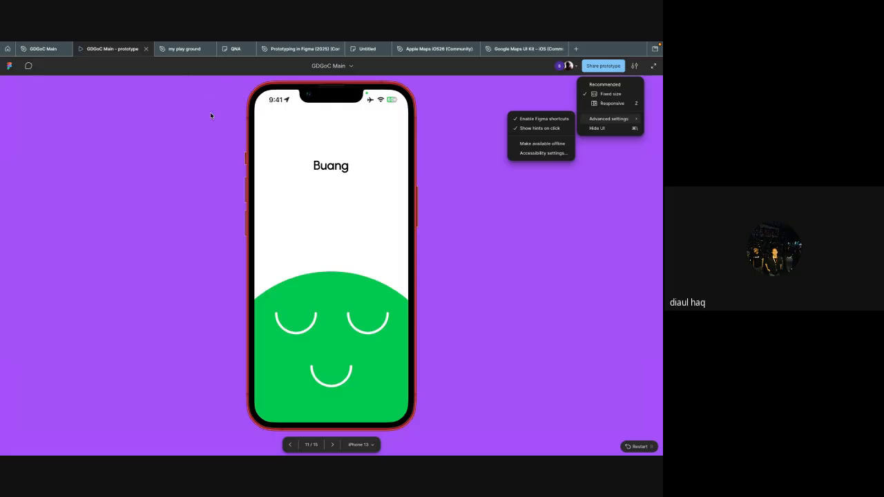
pyautogui.press('super+w')
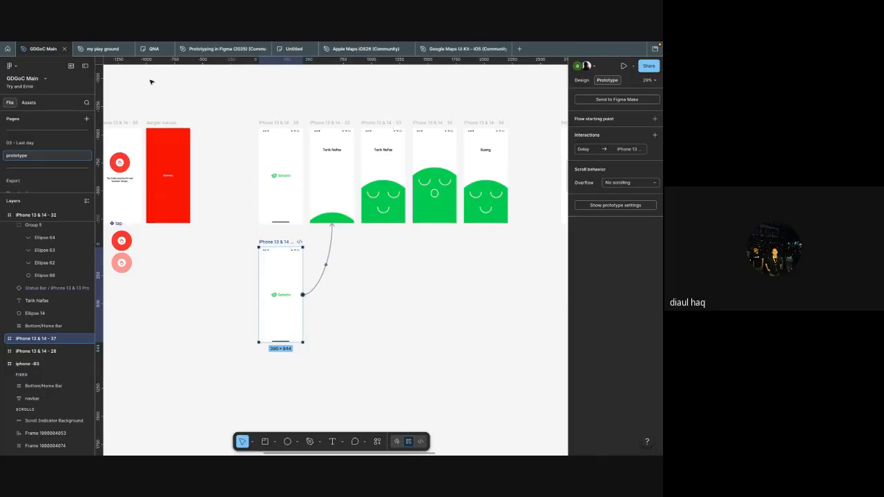
# Step: Examine the prototype settings' iPhone 13 device choice and the dimensions of the duplicated Sehatin splash frame
pyautogui.scroll(-2, 256, 170)
pyautogui.keyDown('ctrl'); pyautogui.scroll(4, 339, 239); pyautogui.keyUp('ctrl')
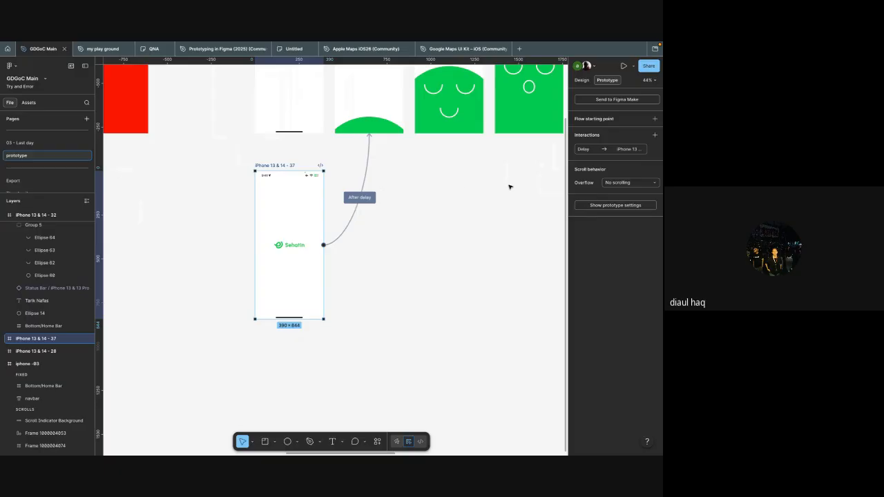
pyautogui.click(606, 208)
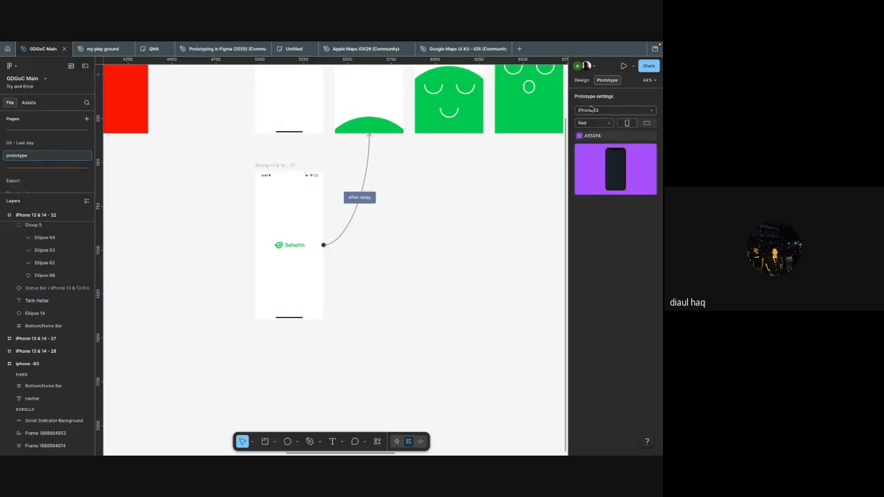
pyautogui.hscroll(-2, 491, 150)
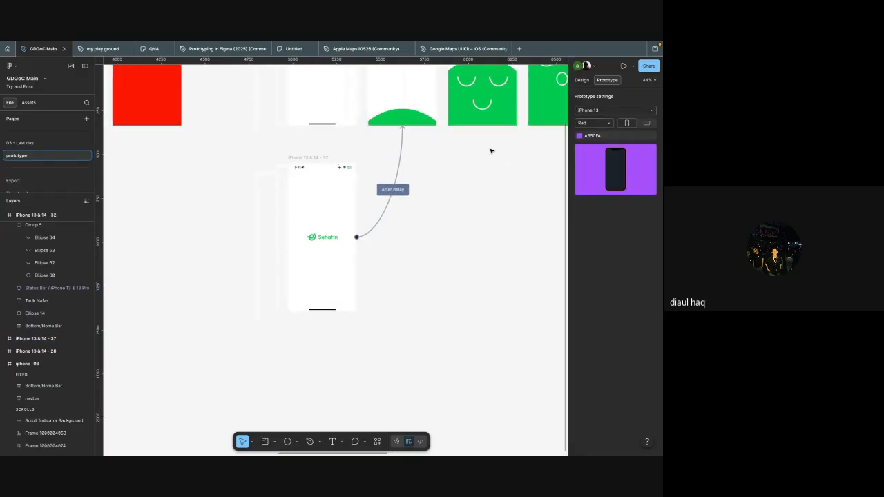
pyautogui.click(352, 291)
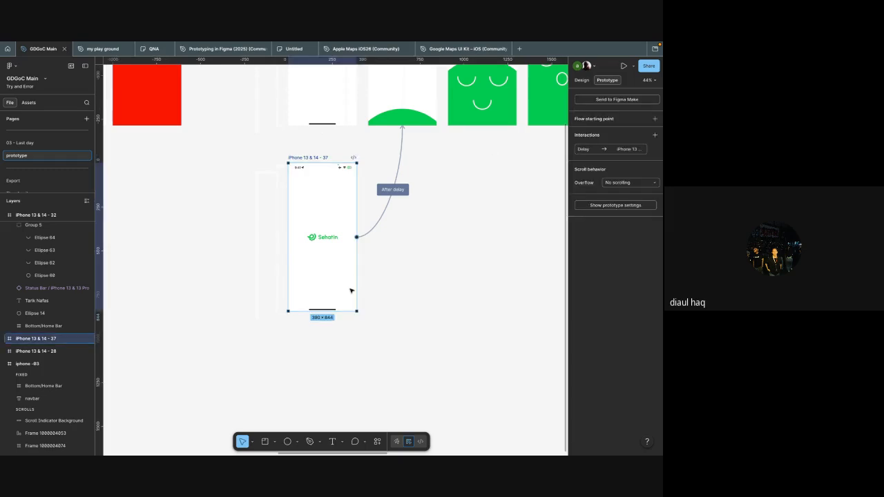
pyautogui.keyDown('ctrl'); pyautogui.scroll(5, 351, 292); pyautogui.keyUp('ctrl')
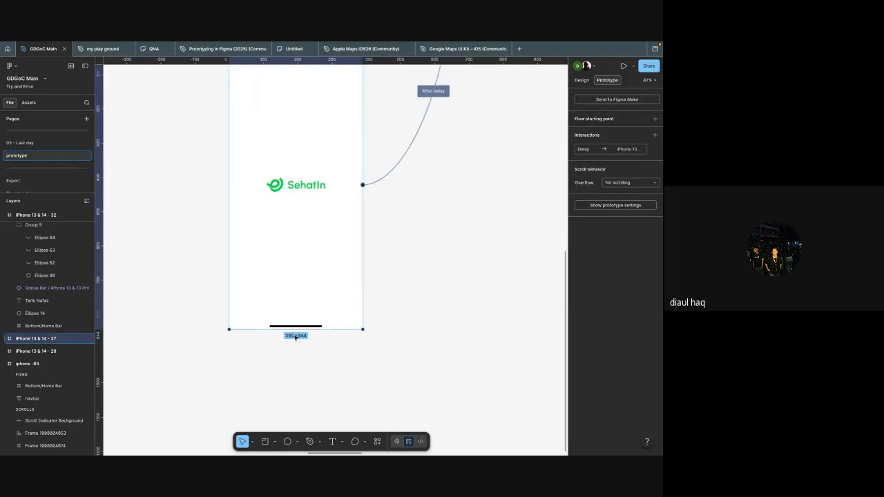
pyautogui.keyDown('ctrl'); pyautogui.scroll(-4, 335, 257); pyautogui.keyUp('ctrl')
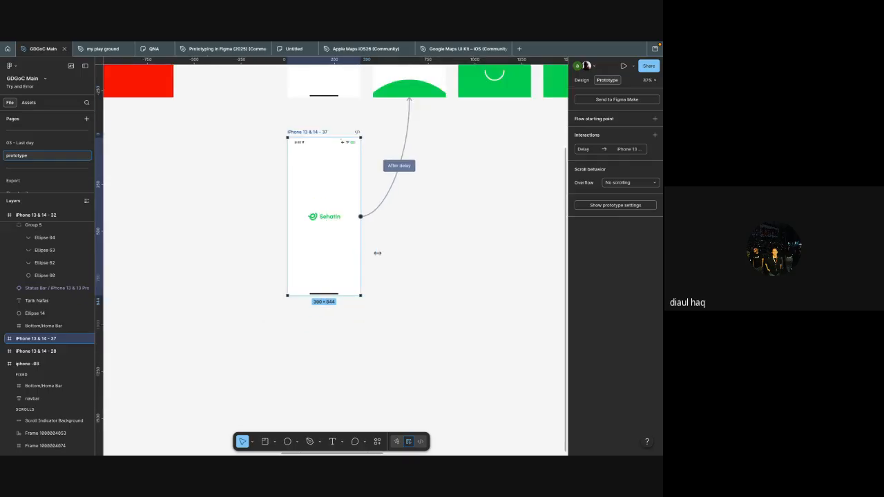
# Step: Try a 713 px width on the duplicated splash frame, replay its inline prototype preview from the start, and undo the resize
pyautogui.moveTo(361, 253); pyautogui.dragTo(420, 256)
pyautogui.hotkey('shift', 'space')
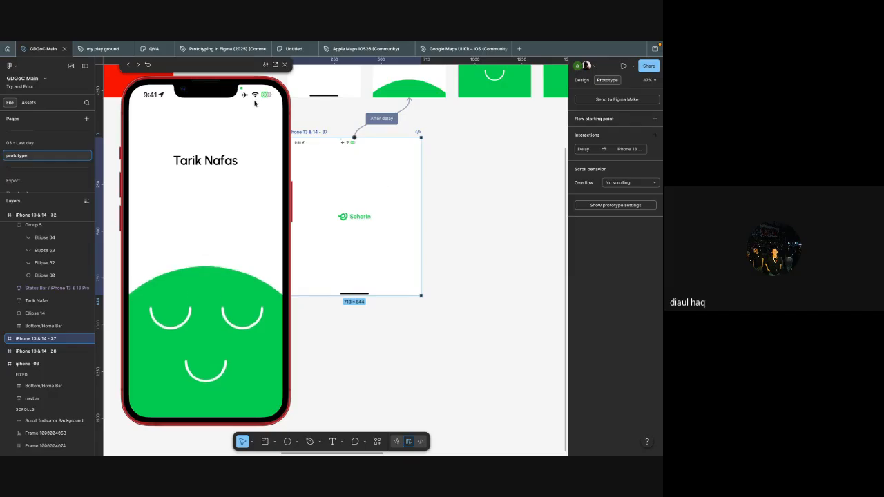
pyautogui.click(148, 65)
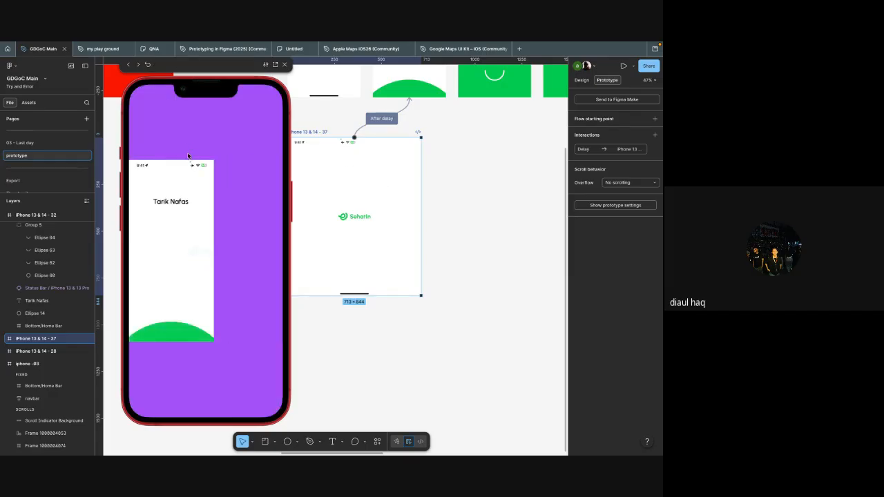
pyautogui.hscroll(-1, 403, 250)
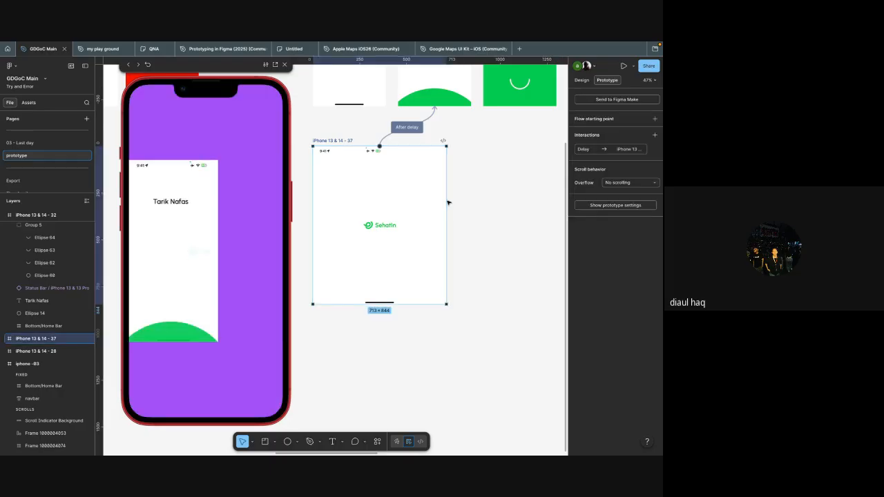
pyautogui.hotkey('ctrl', 'z')
pyautogui.click(296, 89)
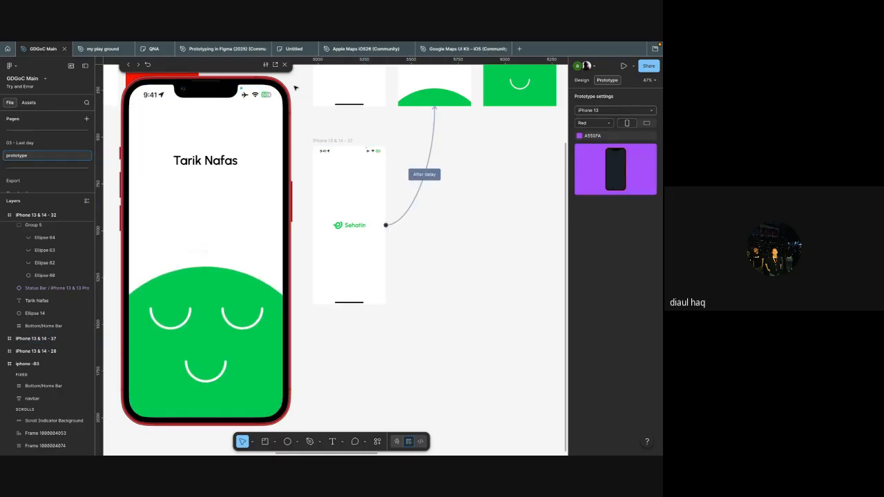
# Step: Return to the FigJam board's question notes and open a cursor chat bubble below the long green question note
pyautogui.click(294, 49)
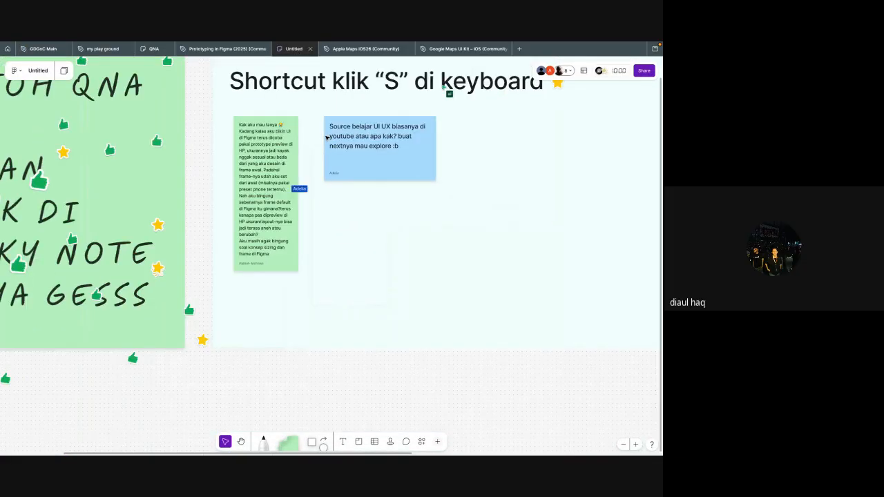
pyautogui.scroll(1, 327, 138)
pyautogui.scroll(5, 326, 137)
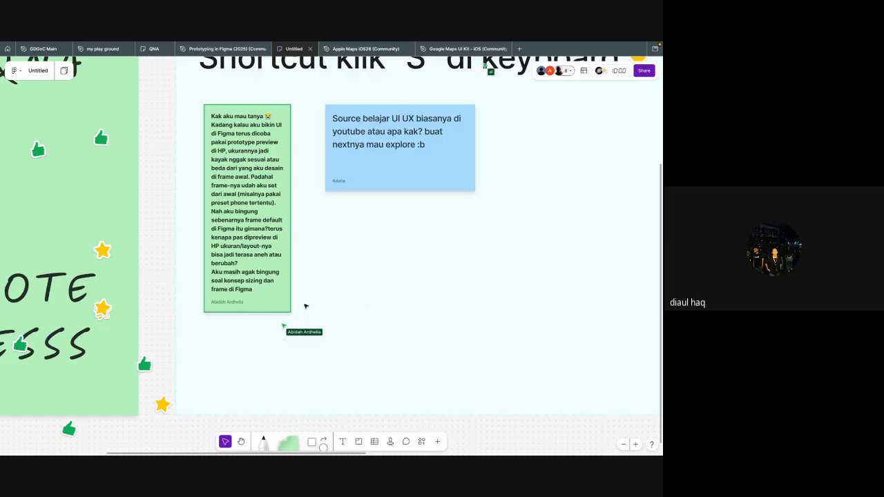
pyautogui.press('/')
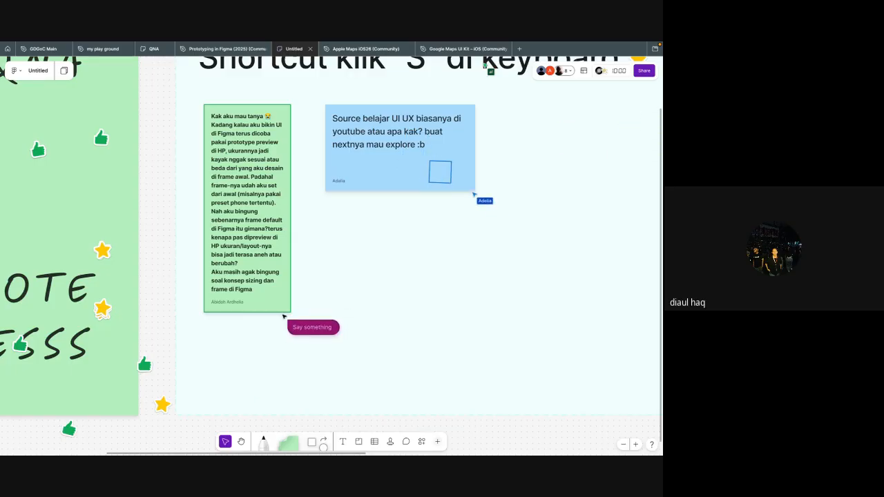
pyautogui.keyDown('ctrl'); pyautogui.scroll(-3, 290, 345); pyautogui.keyUp('ctrl')
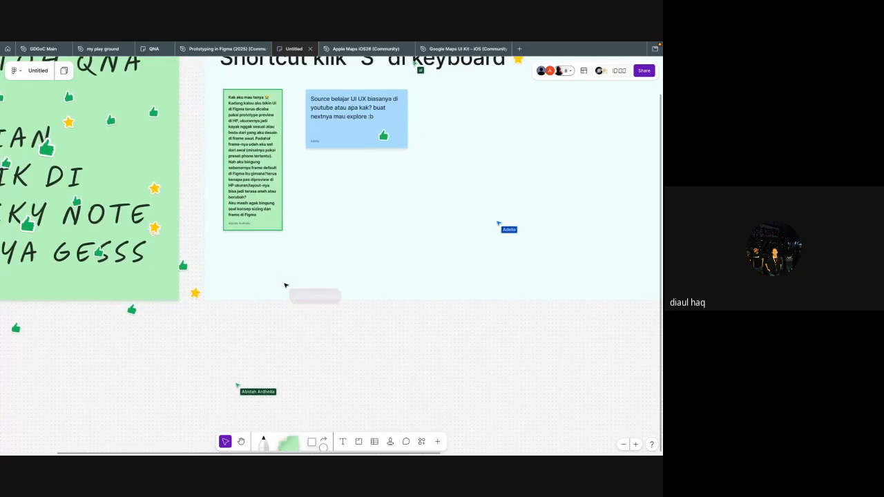
pyautogui.scroll(-2, 276, 310)
pyautogui.scroll(1, 273, 328)
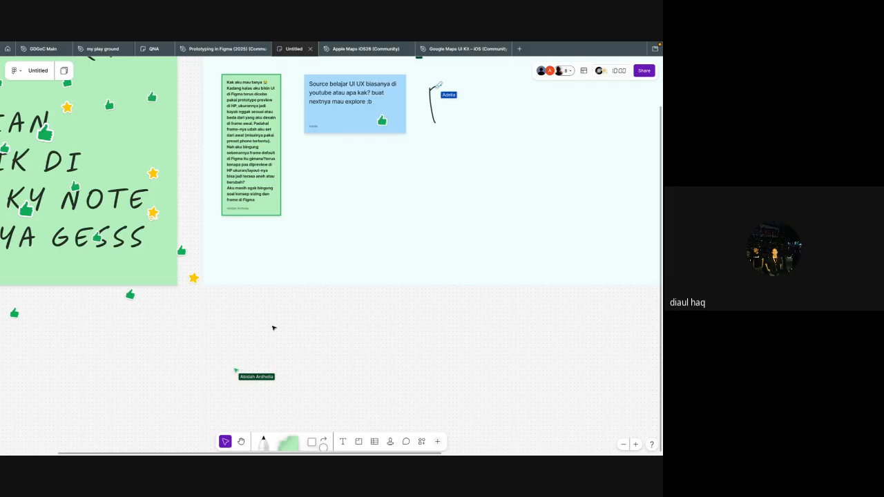
pyautogui.hscroll(-1, 273, 328)
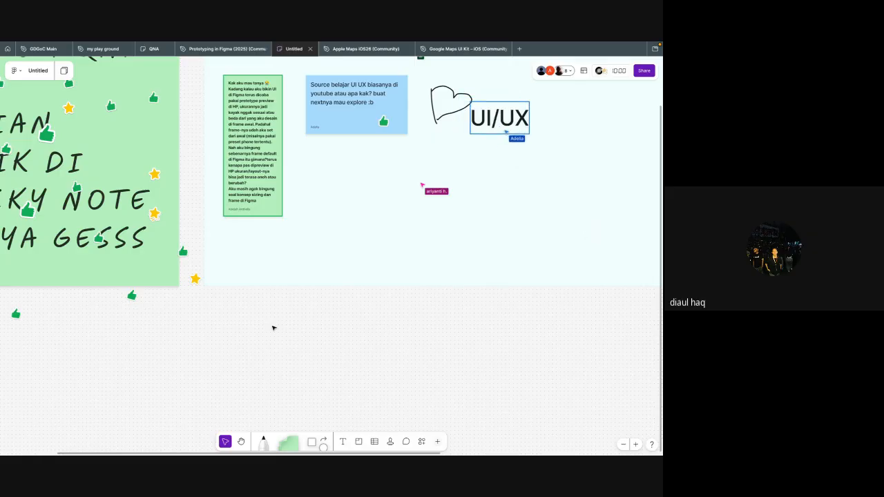
pyautogui.hscroll(3, 273, 328)
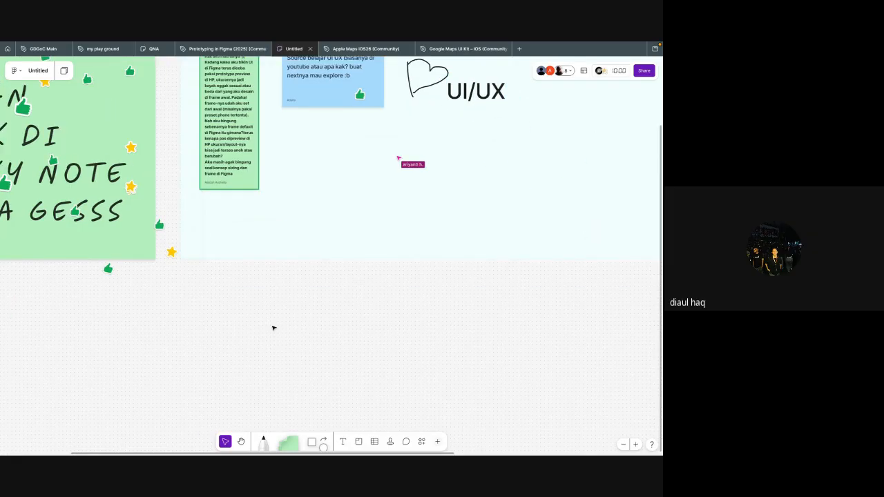
# Step: Examine the sticky-note questions in the FigJam board's QNA section, focusing on the blue note about UI/UX learning sources
pyautogui.scroll(2, 273, 328)
pyautogui.hscroll(2, 273, 328)
pyautogui.hscroll(-4, 274, 328)
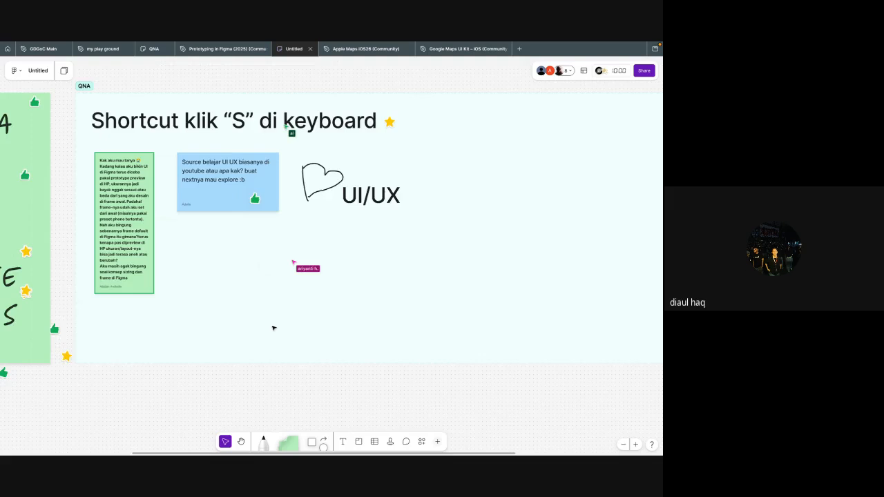
pyautogui.scroll(-1, 273, 328)
pyautogui.scroll(-2, 274, 327)
pyautogui.hscroll(-1, 273, 328)
pyautogui.scroll(-3, 273, 328)
pyautogui.scroll(1, 273, 328)
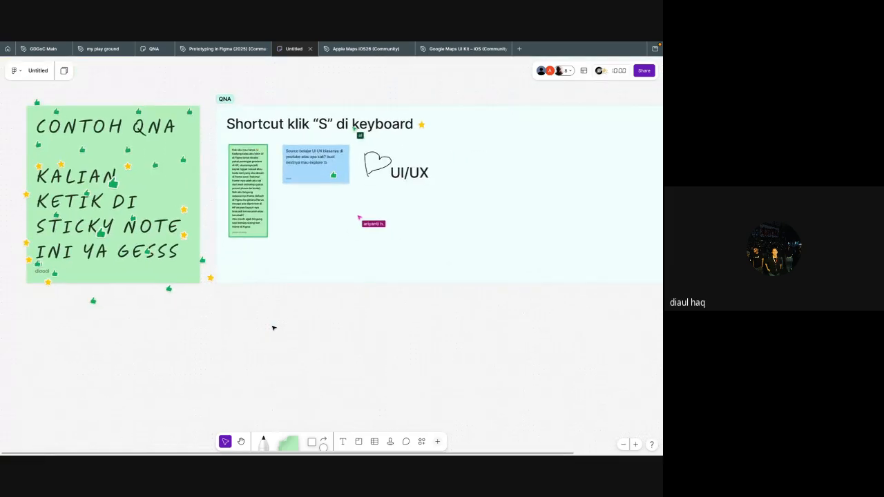
pyautogui.scroll(1, 359, 215)
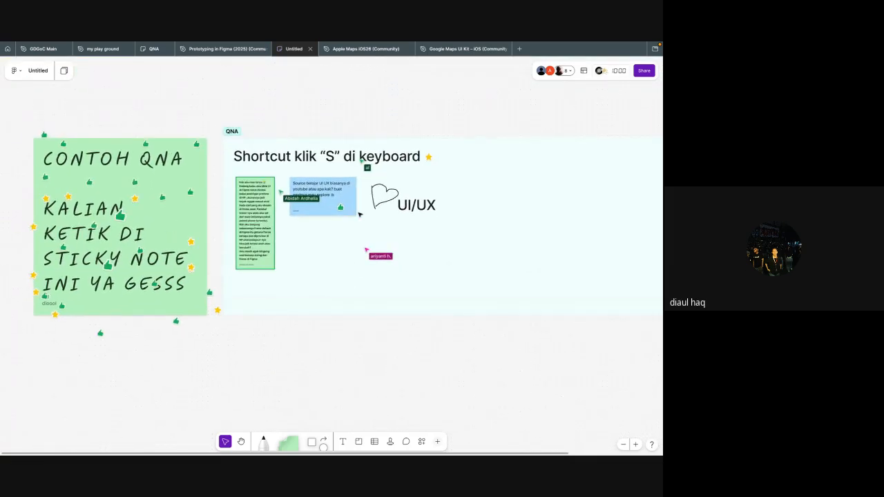
pyautogui.scroll(5, 359, 215)
pyautogui.hscroll(-1, 359, 215)
pyautogui.hscroll(3, 359, 214)
pyautogui.hscroll(1, 359, 214)
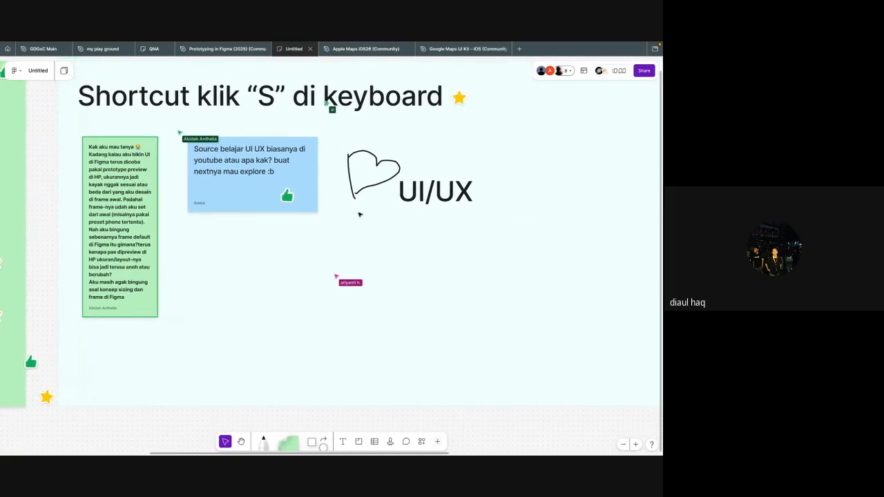
pyautogui.hscroll(-3, 359, 214)
pyautogui.scroll(-1, 359, 215)
pyautogui.hscroll(-2, 359, 214)
pyautogui.scroll(1, 359, 214)
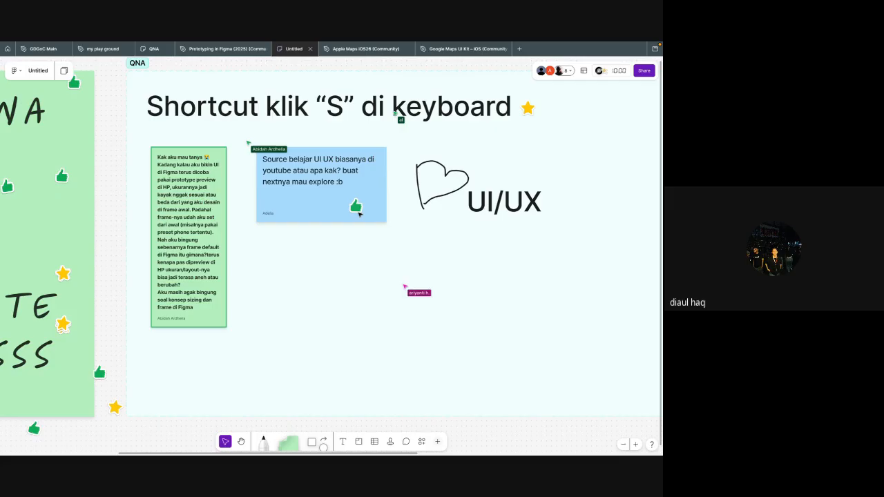
pyautogui.hscroll(-2, 302, 194)
pyautogui.scroll(5, 302, 194)
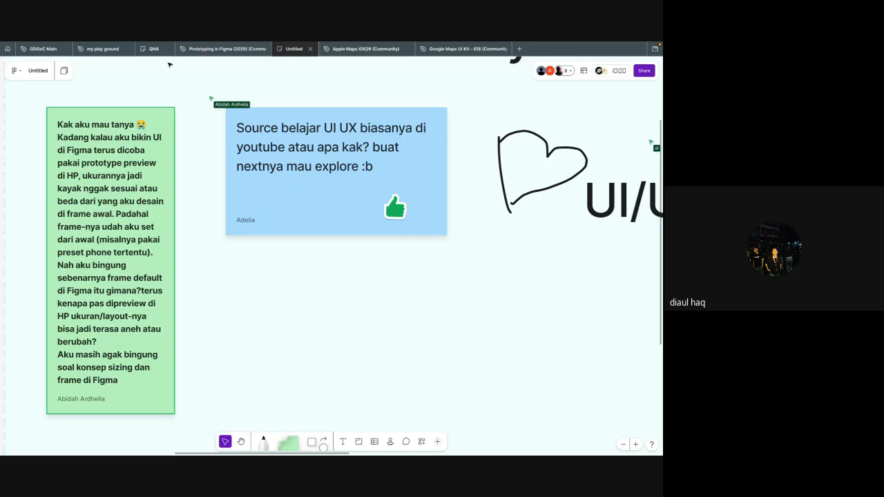
# Step: Switch to the GDGoC Main file, close the inline prototype preview, and open the resource-links slide on the 03 - Last day page
pyautogui.moveTo(154, 56)
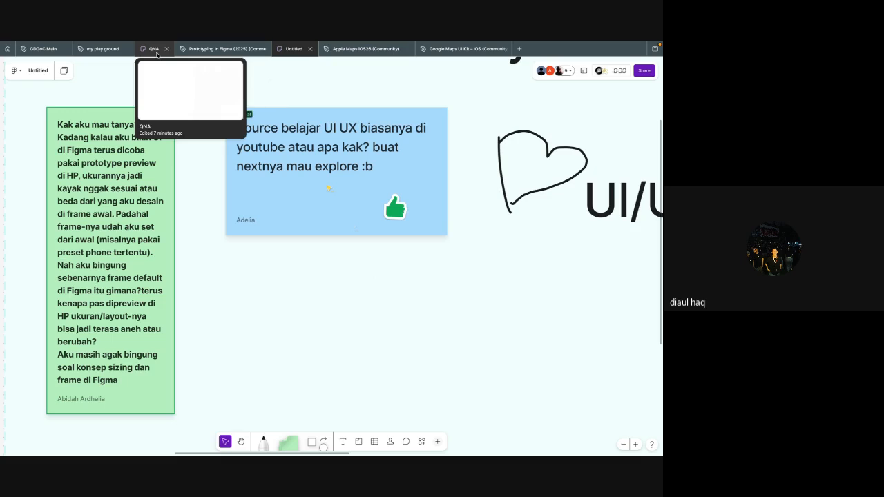
pyautogui.click(39, 48)
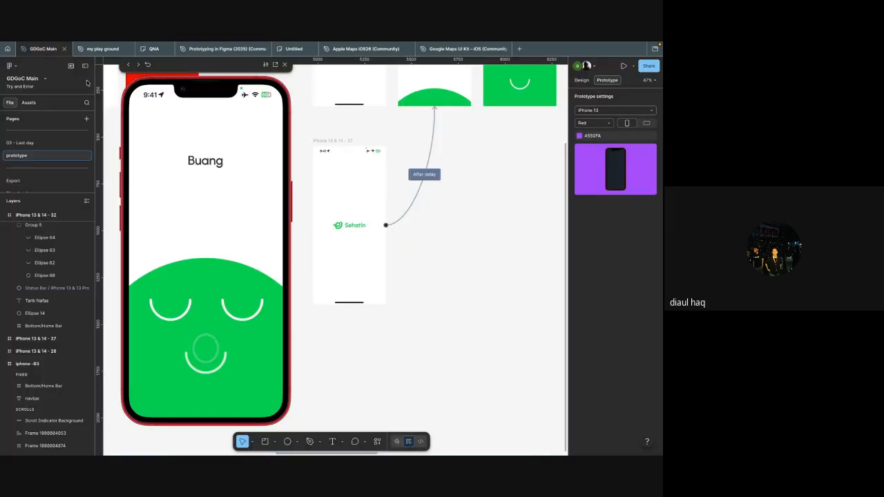
pyautogui.click(285, 65)
pyautogui.scroll(-1, 42, 172)
pyautogui.click(38, 137)
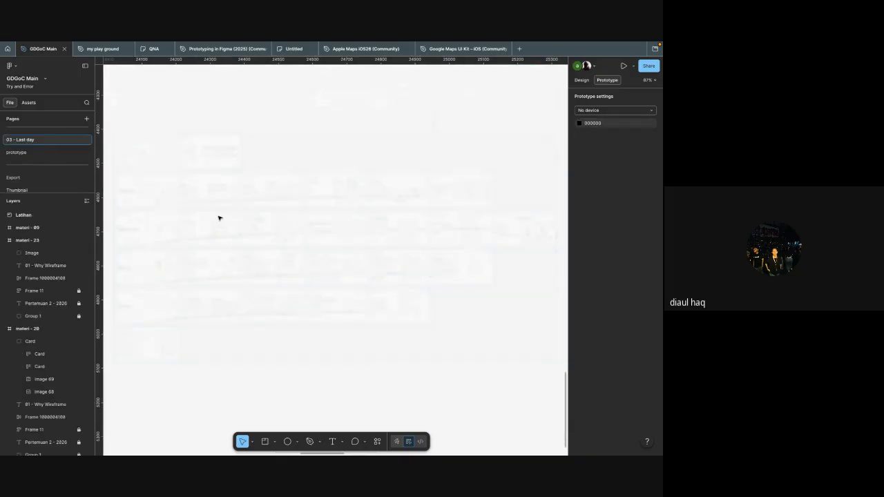
pyautogui.hotkey('shift', '2')
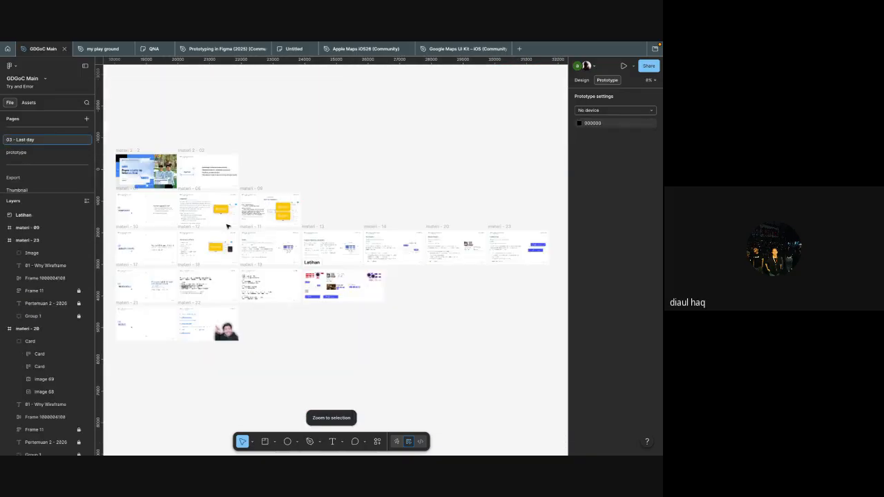
pyautogui.scroll(3, 247, 187)
pyautogui.scroll(-3, 246, 187)
pyautogui.scroll(5, 246, 187)
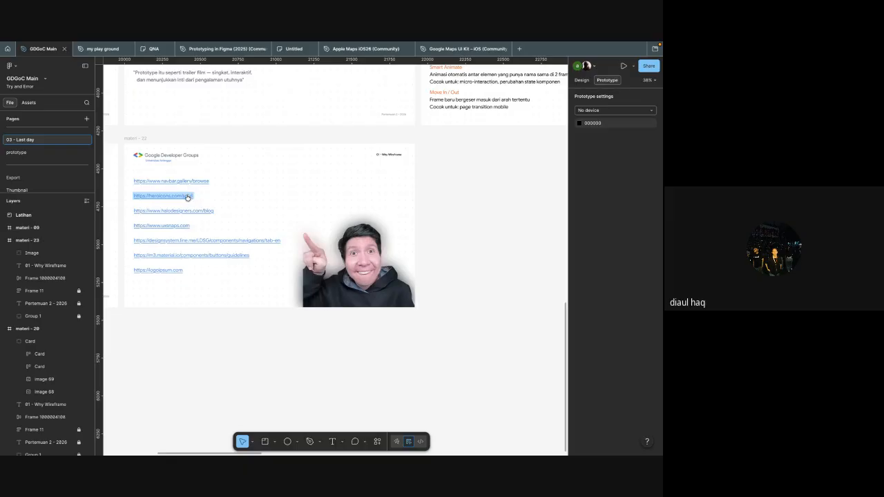
# Step: Open the Heroicons link from the slide and copy the SVG of the solid archive-box-arrow-down icon
pyautogui.click(185, 198)
pyautogui.hotkey('ctrl', 'Left')
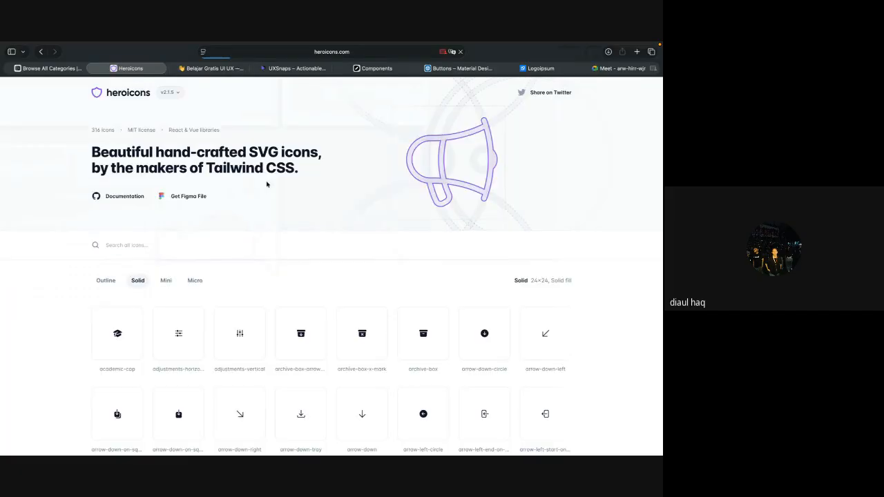
pyautogui.scroll(-4, 346, 272)
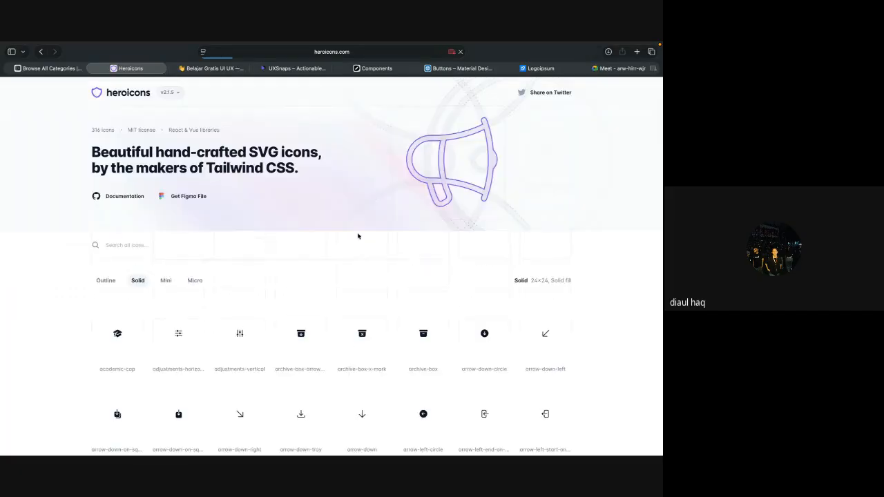
pyautogui.scroll(-4, 387, 262)
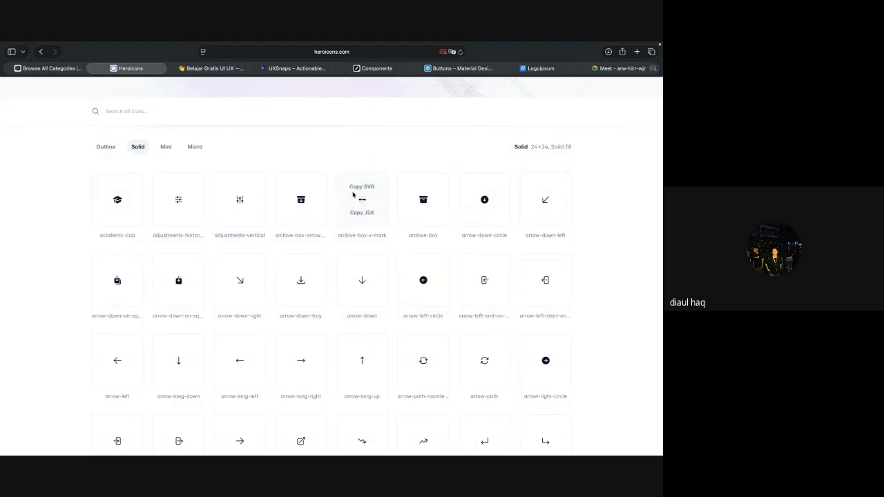
pyautogui.click(296, 190)
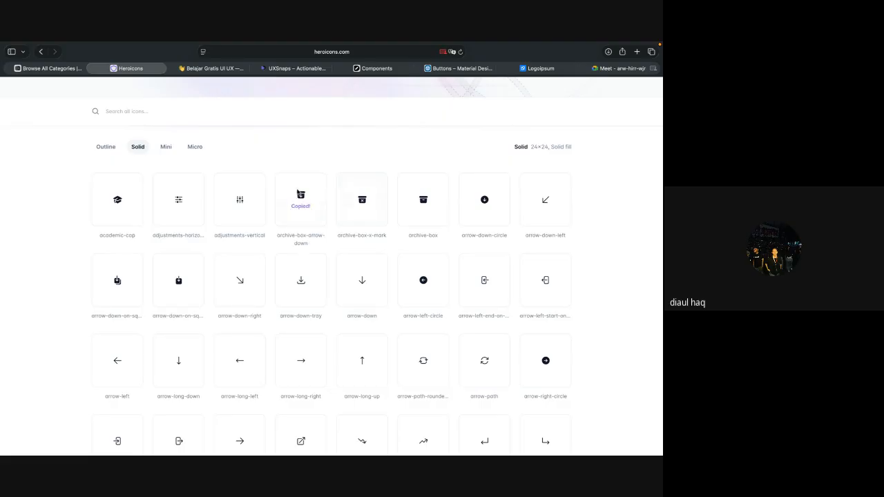
# Step: Return to the Figma file, paste the copied icon on the empty canvas below the resource-links slide, and delete it
pyautogui.hotkey('ctrl', 'Left')
pyautogui.scroll(-3, 299, 308)
pyautogui.click(266, 332)
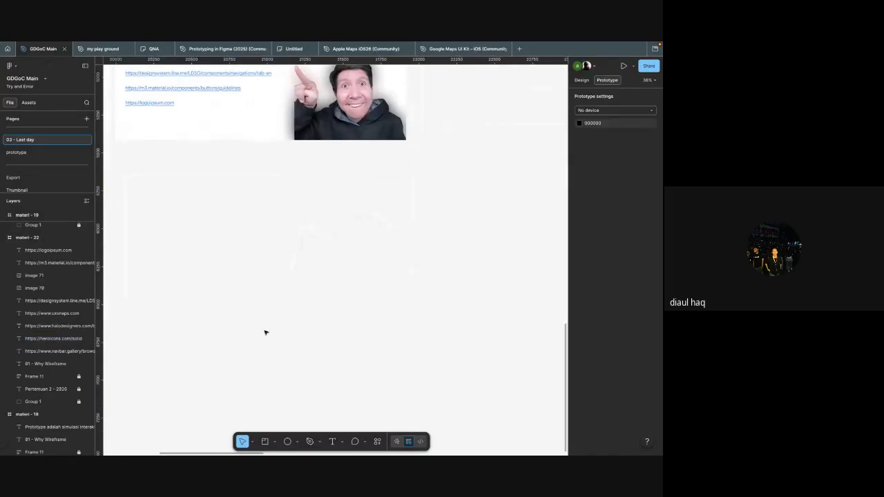
pyautogui.scroll(5, 274, 283)
pyautogui.hotkey('ctrl', 'v')
pyautogui.scroll(3, 348, 262)
pyautogui.click(333, 273)
pyautogui.moveTo(333, 273); pyautogui.dragTo(290, 176)
pyautogui.press('Delete')
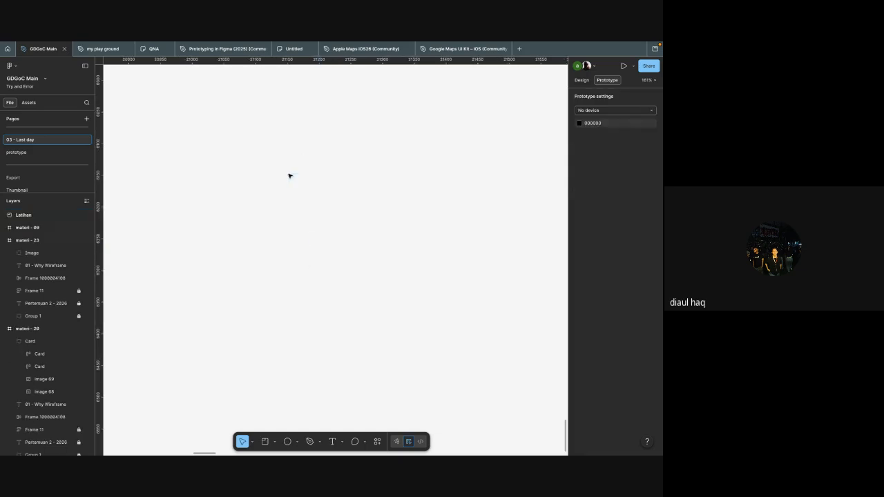
# Step: Open the file's prototype page again and return to the question notes on the FigJam board
pyautogui.scroll(-1, 57, 163)
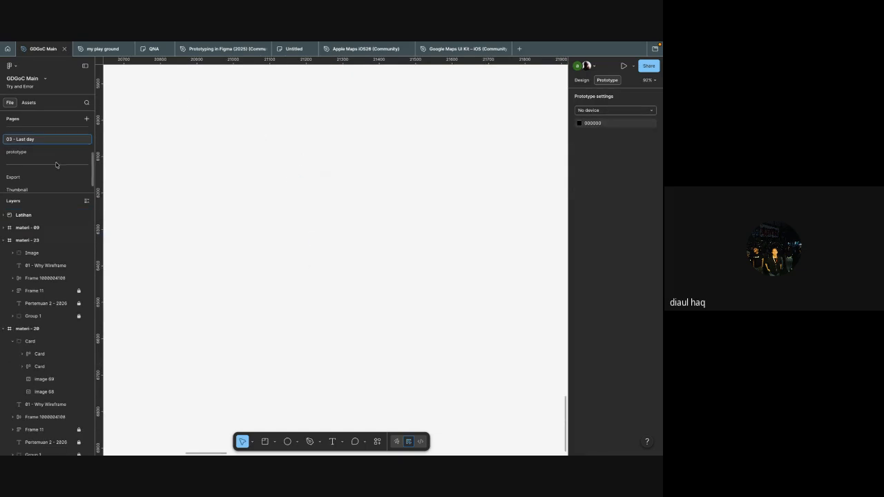
pyautogui.click(31, 149)
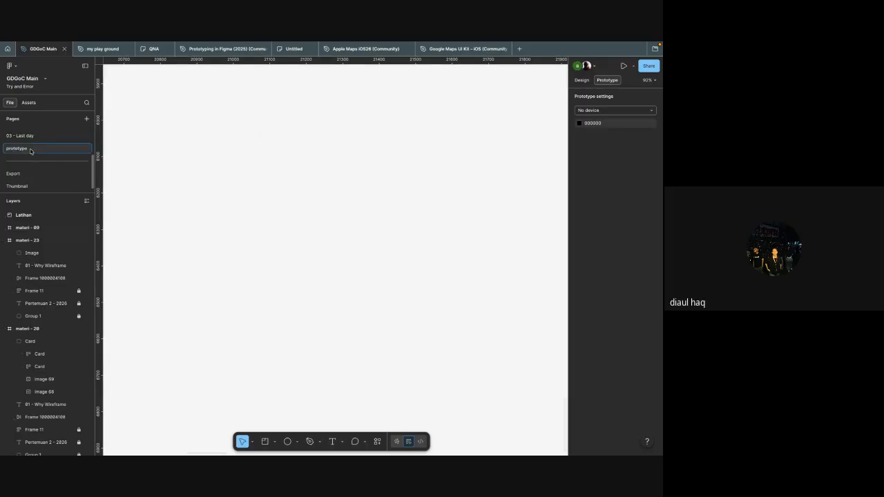
pyautogui.hscroll(1, 222, 169)
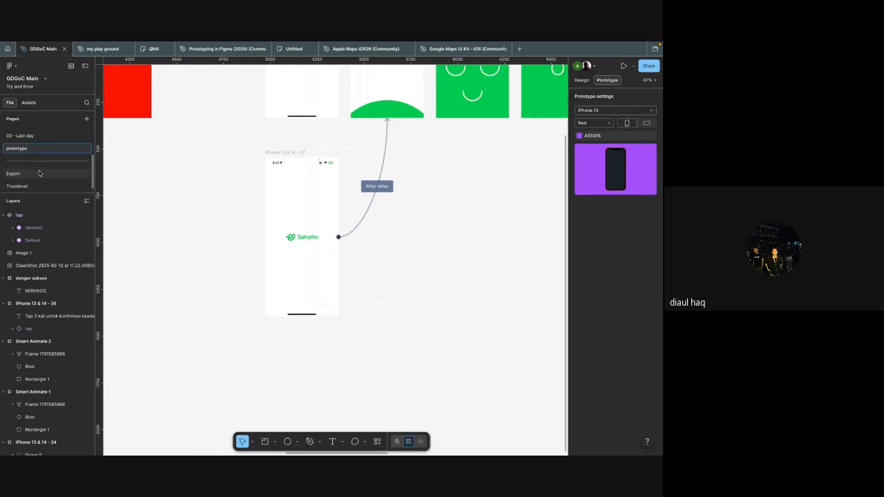
pyautogui.click(293, 49)
pyautogui.scroll(-3, 289, 147)
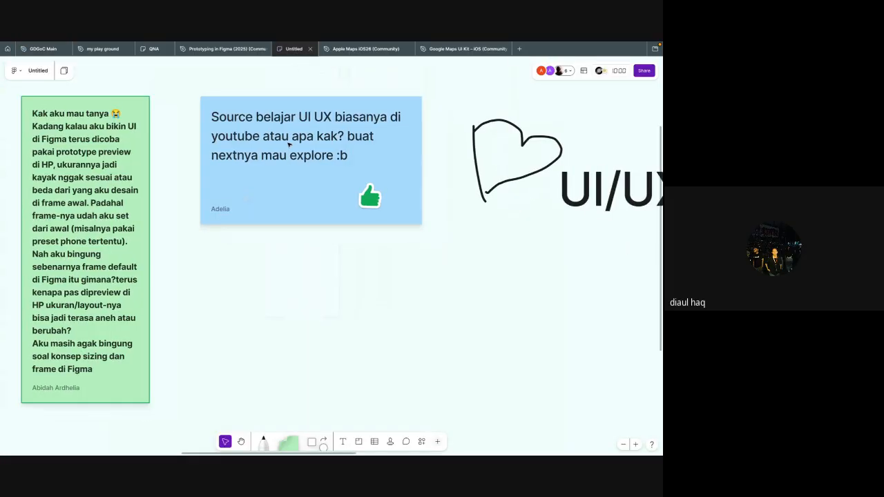
pyautogui.scroll(1, 289, 145)
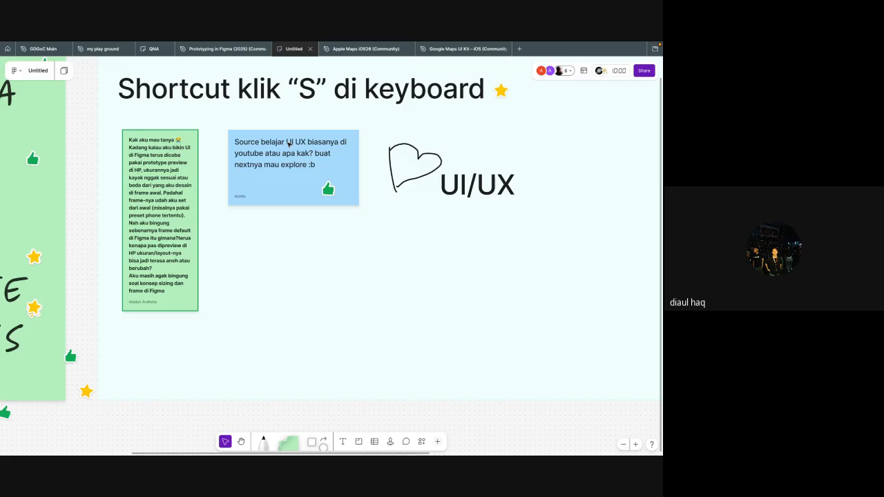
pyautogui.hscroll(3, 289, 144)
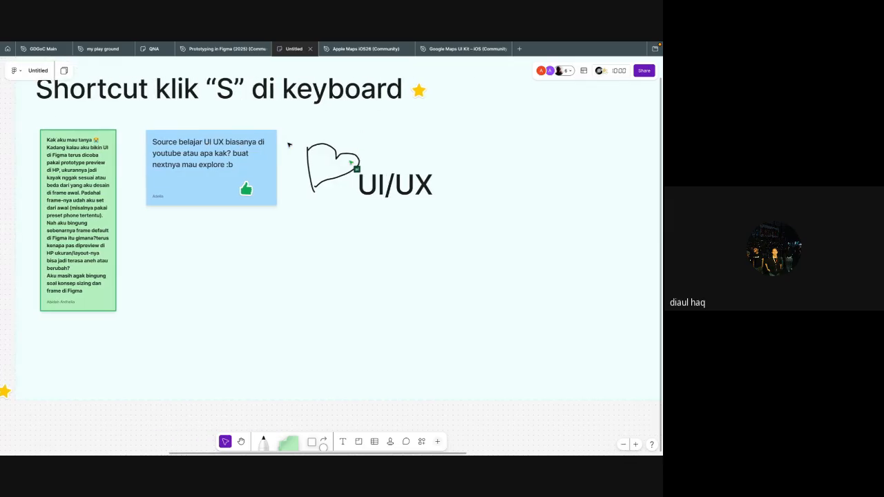